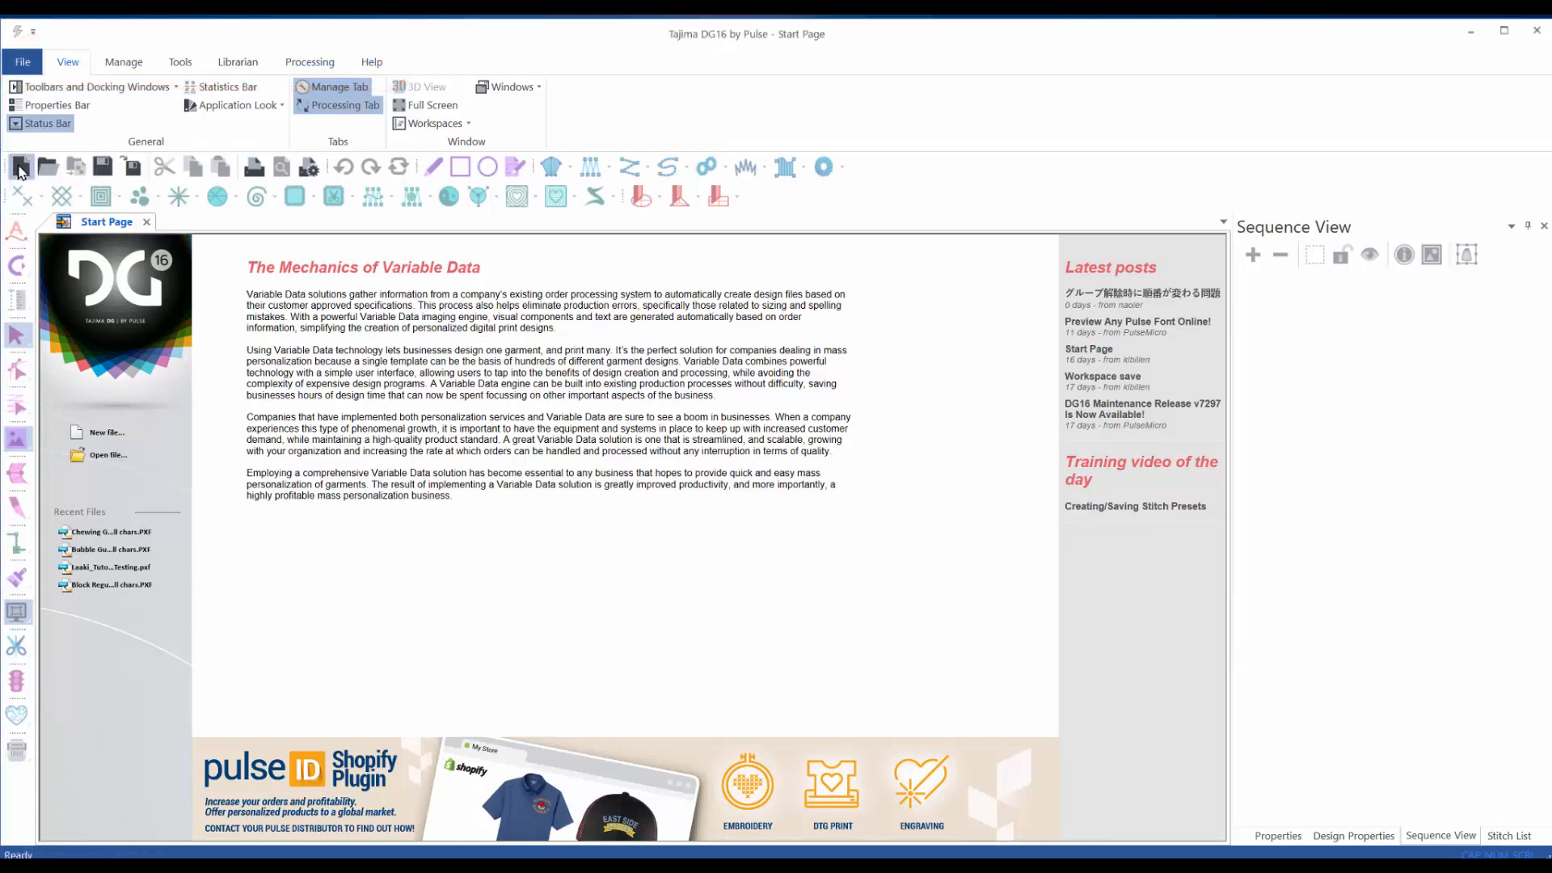
# - Create a new design and load the image Pepsi_Cola_logo_1940.jpg into it from the DG16 Demo folder
pyautogui.click(21, 167)
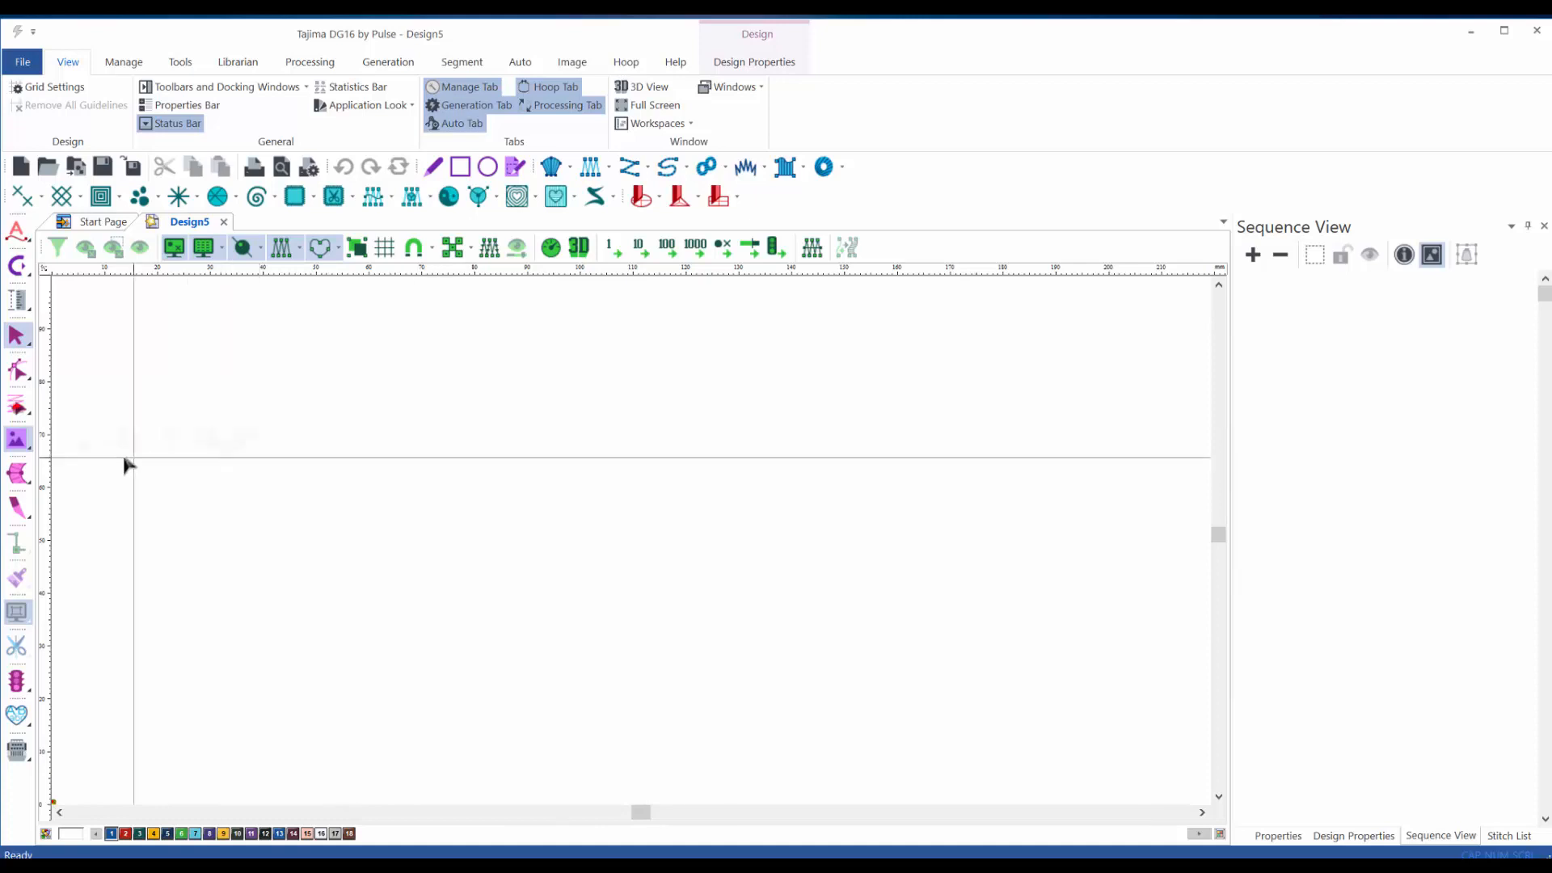
pyautogui.click(18, 447)
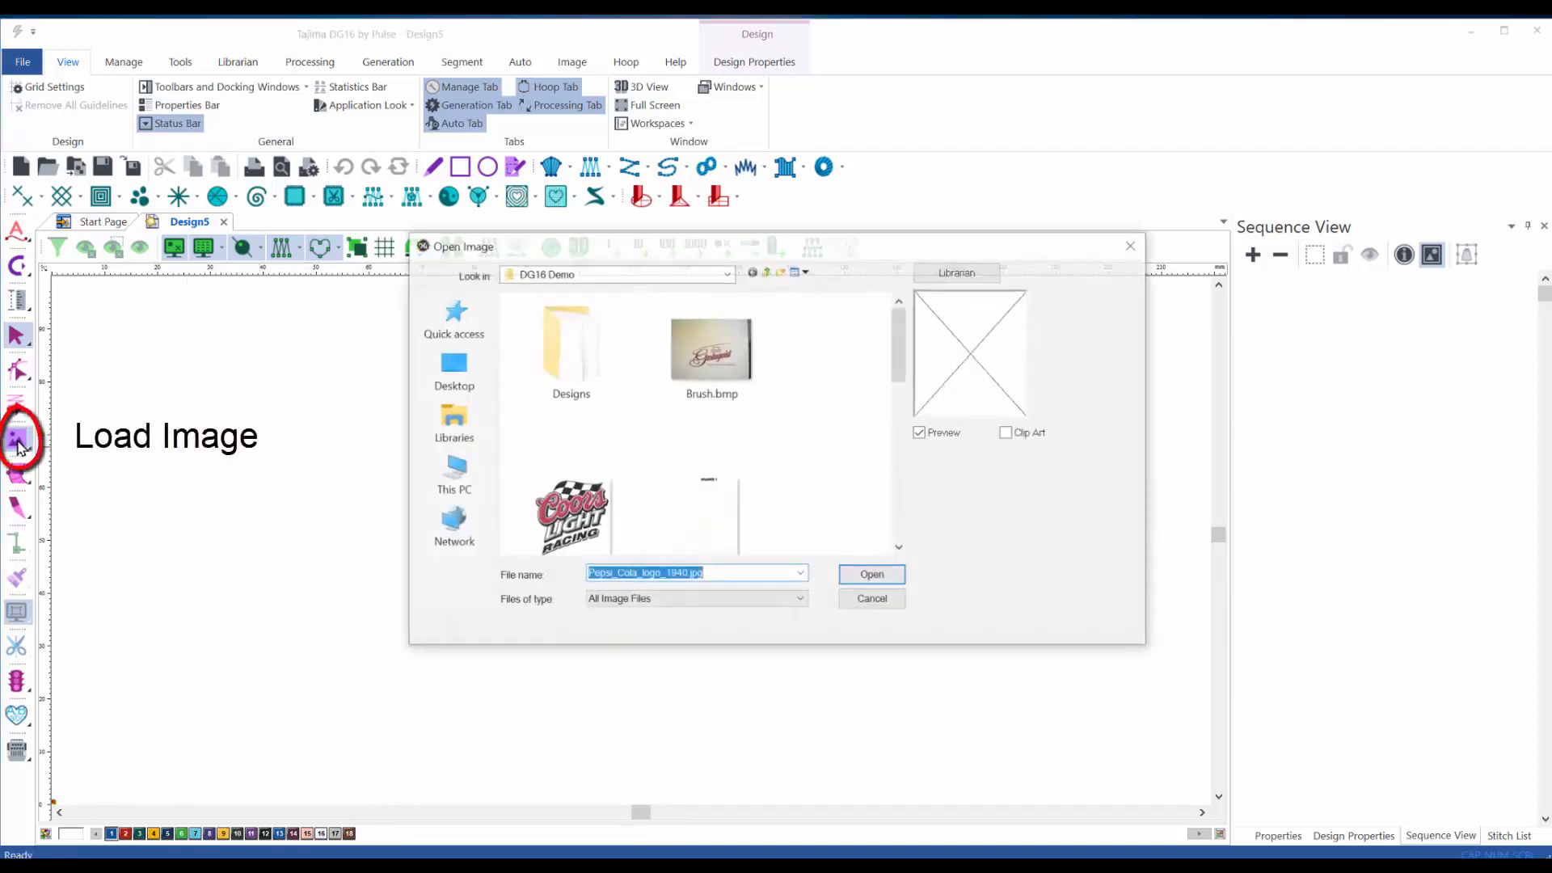
pyautogui.moveTo(781, 252); pyautogui.dragTo(635, 238)
pyautogui.moveTo(760, 352); pyautogui.dragTo(760, 446)
pyautogui.click(580, 380)
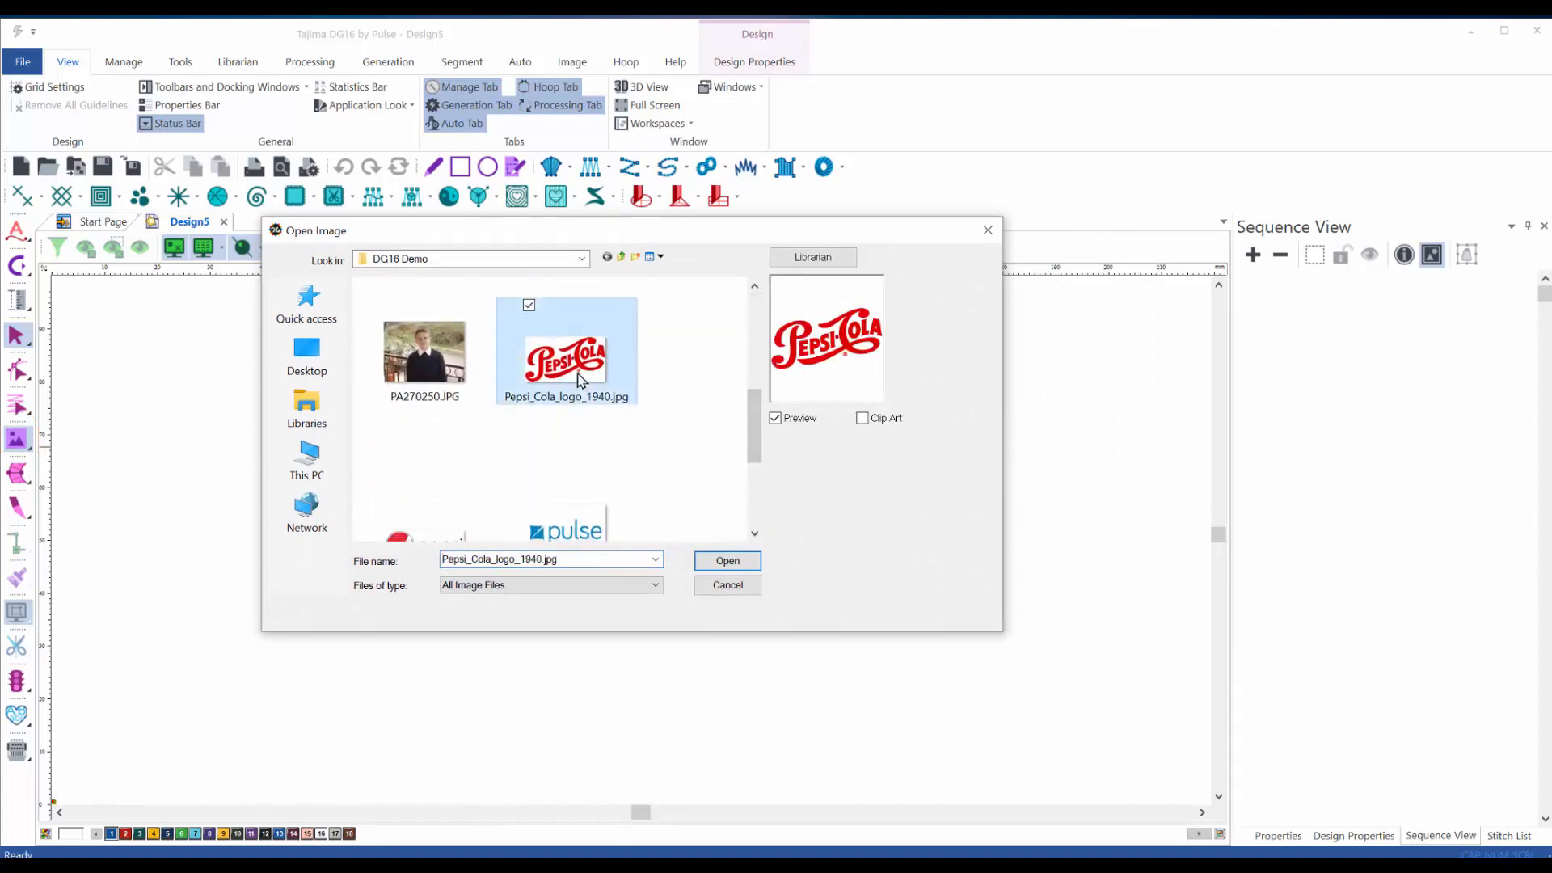
pyautogui.click(705, 564)
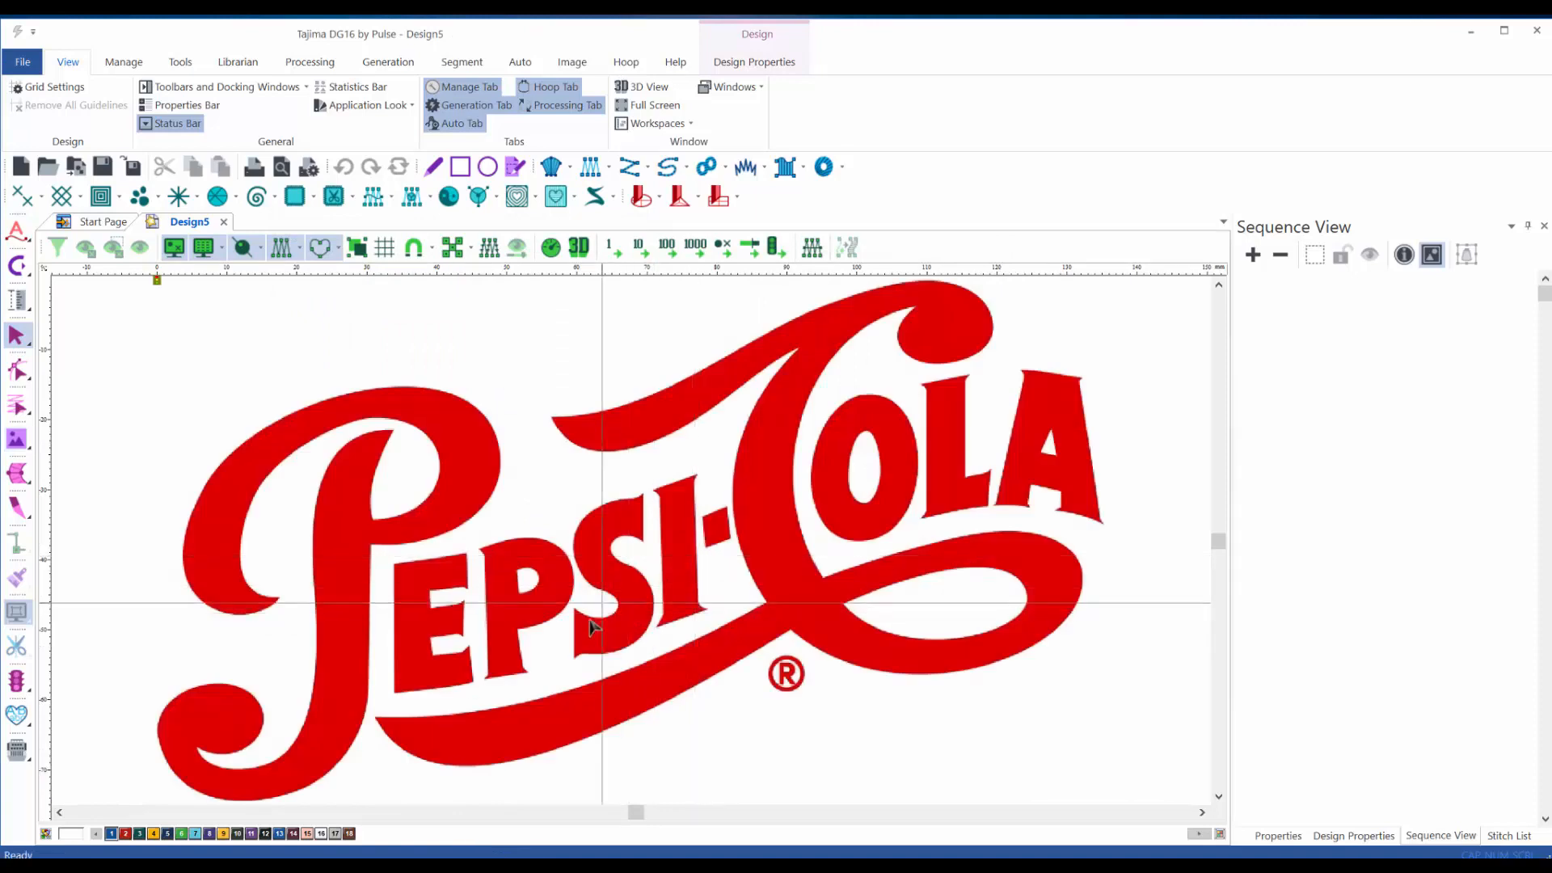
# - Inspect the upper edge of the large P up close, then dim the logo image for tracing
pyautogui.click(16, 612)
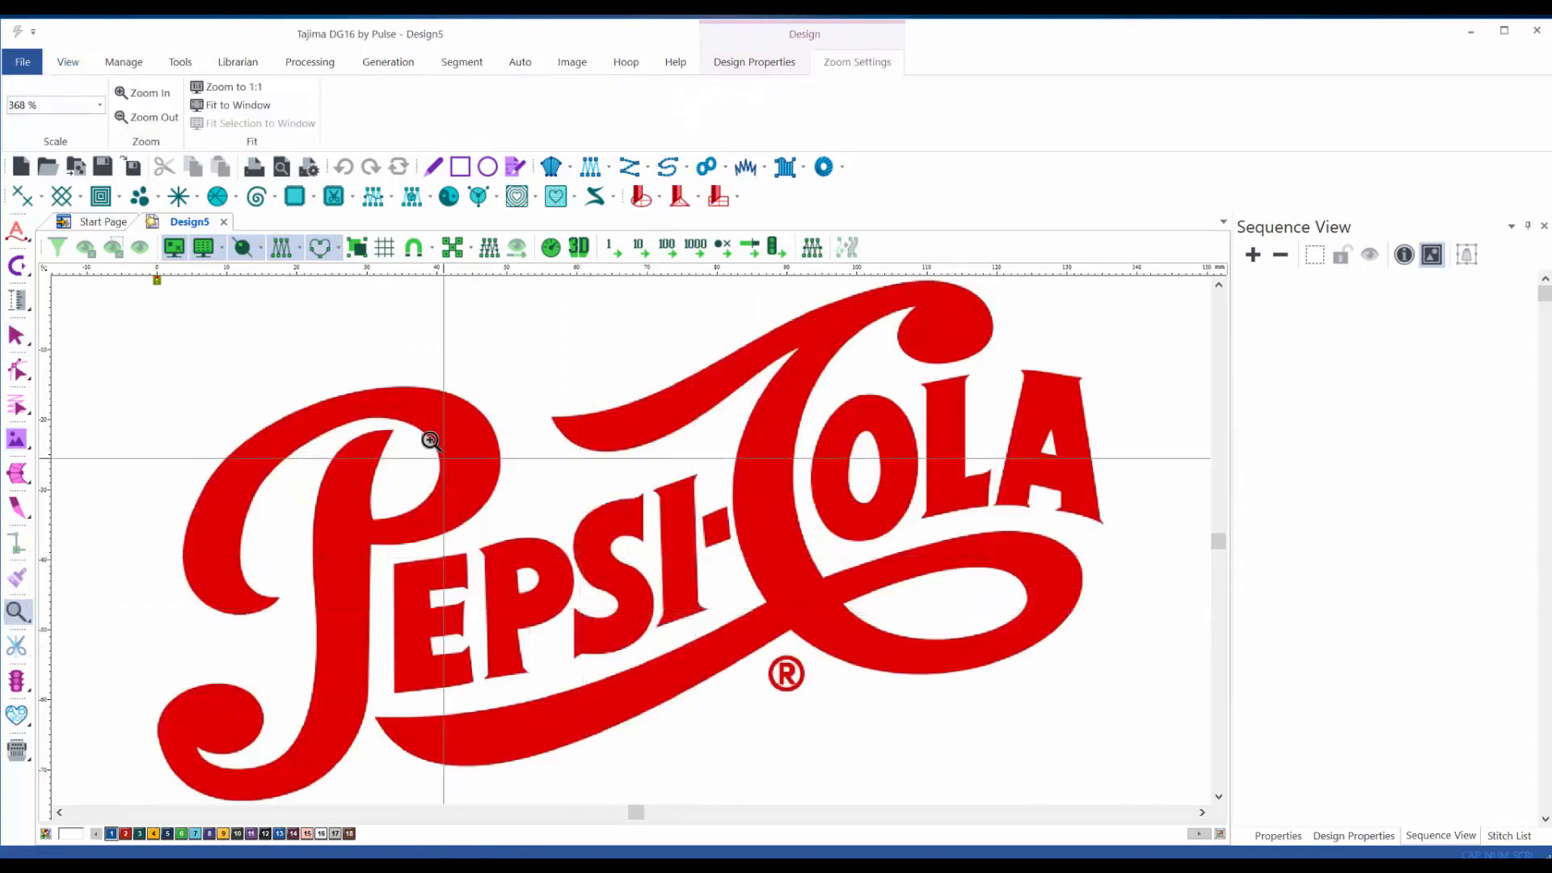
pyautogui.moveTo(346, 368); pyautogui.dragTo(469, 459)
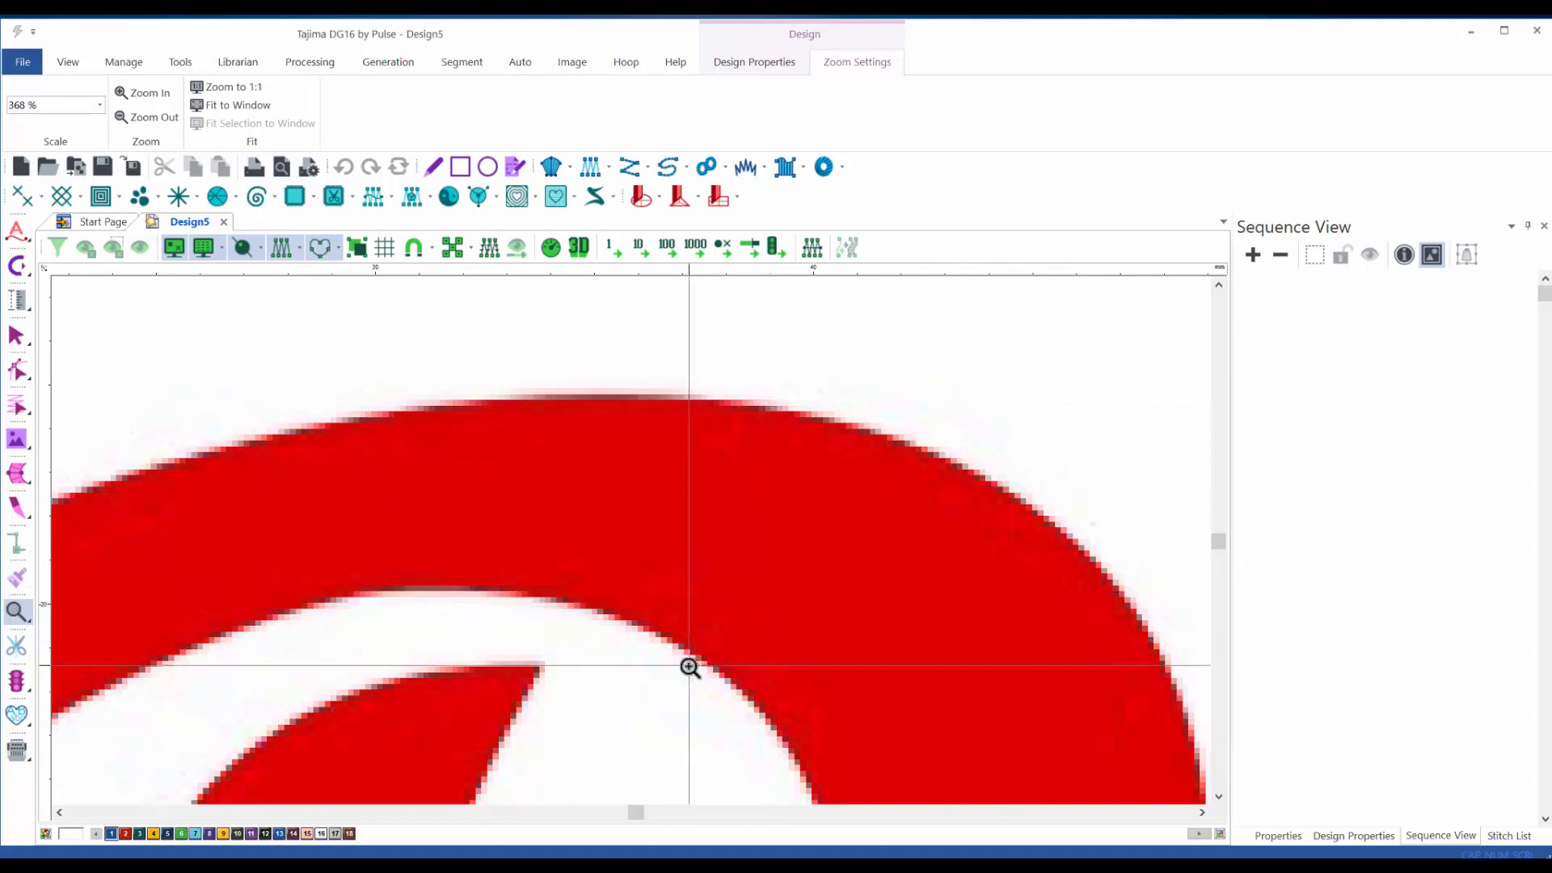
pyautogui.press('0')
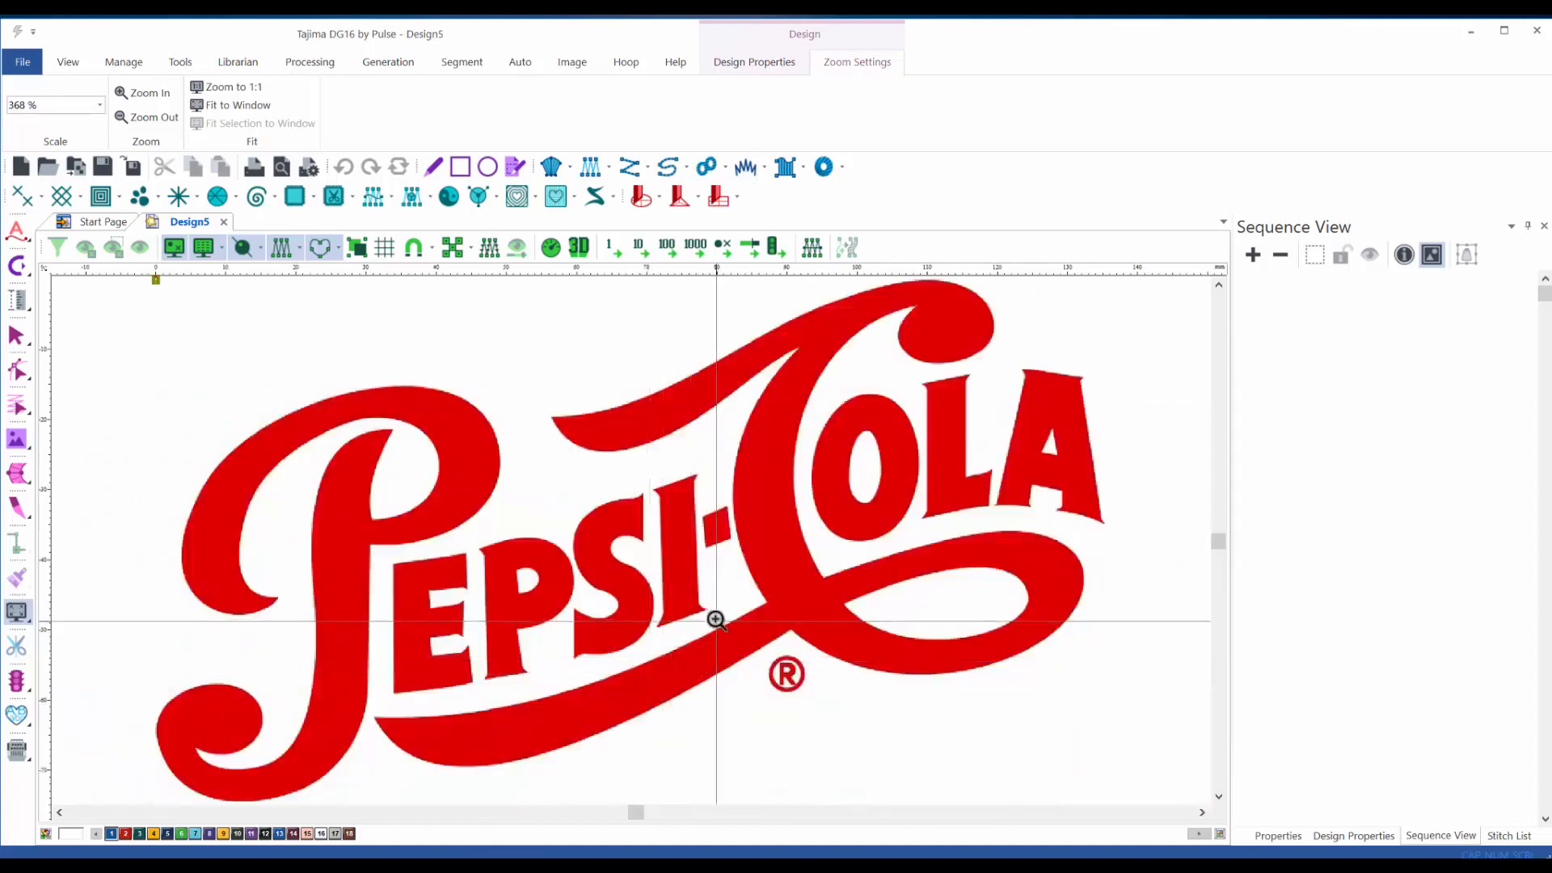
pyautogui.press('d')
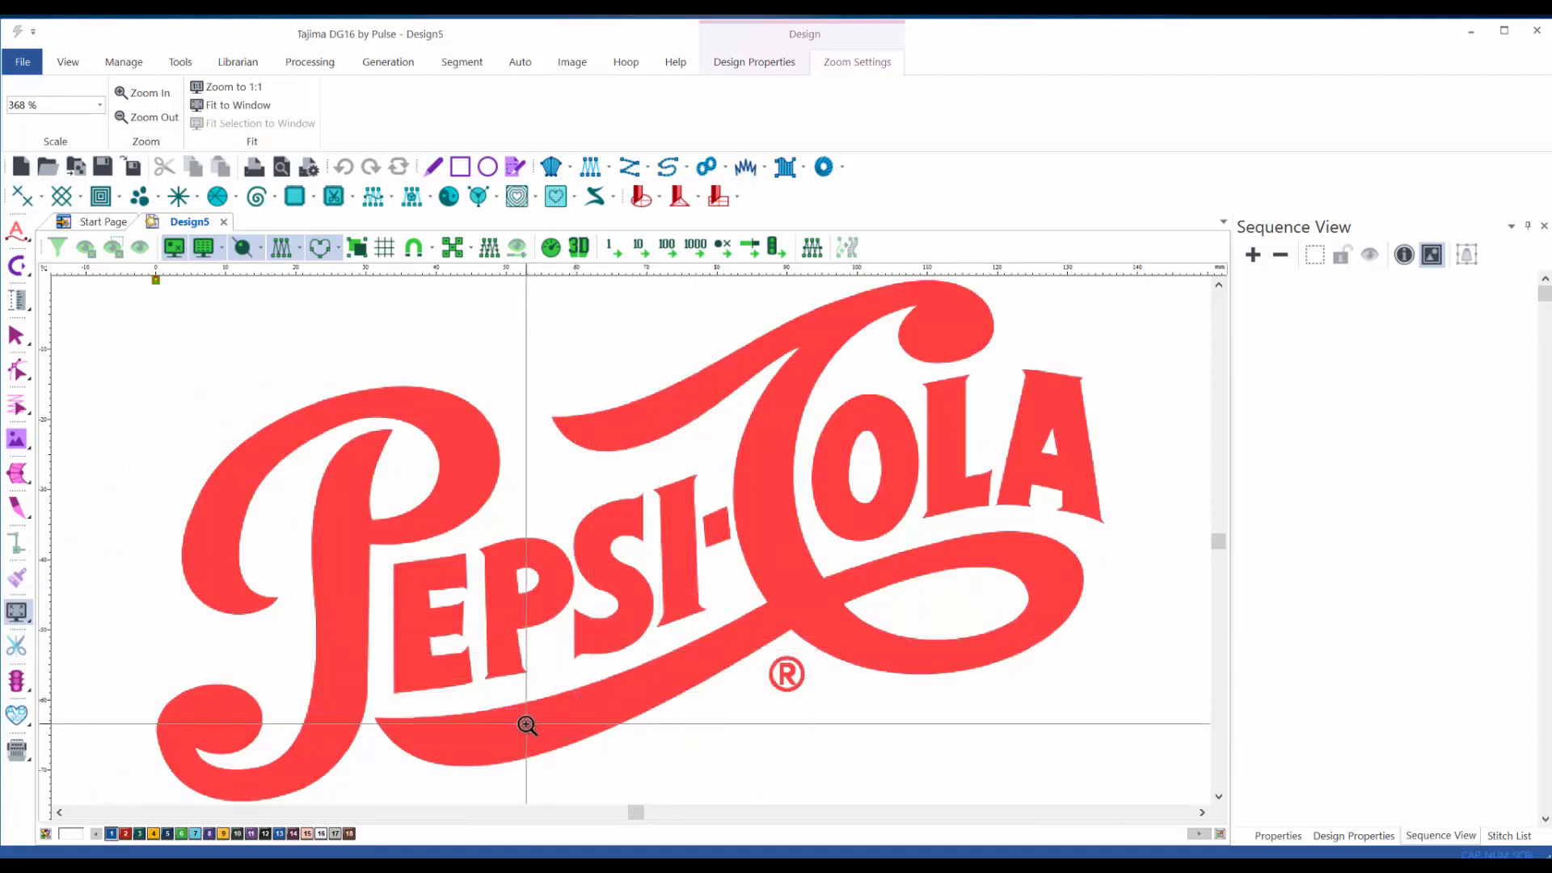
pyautogui.press('Escape')
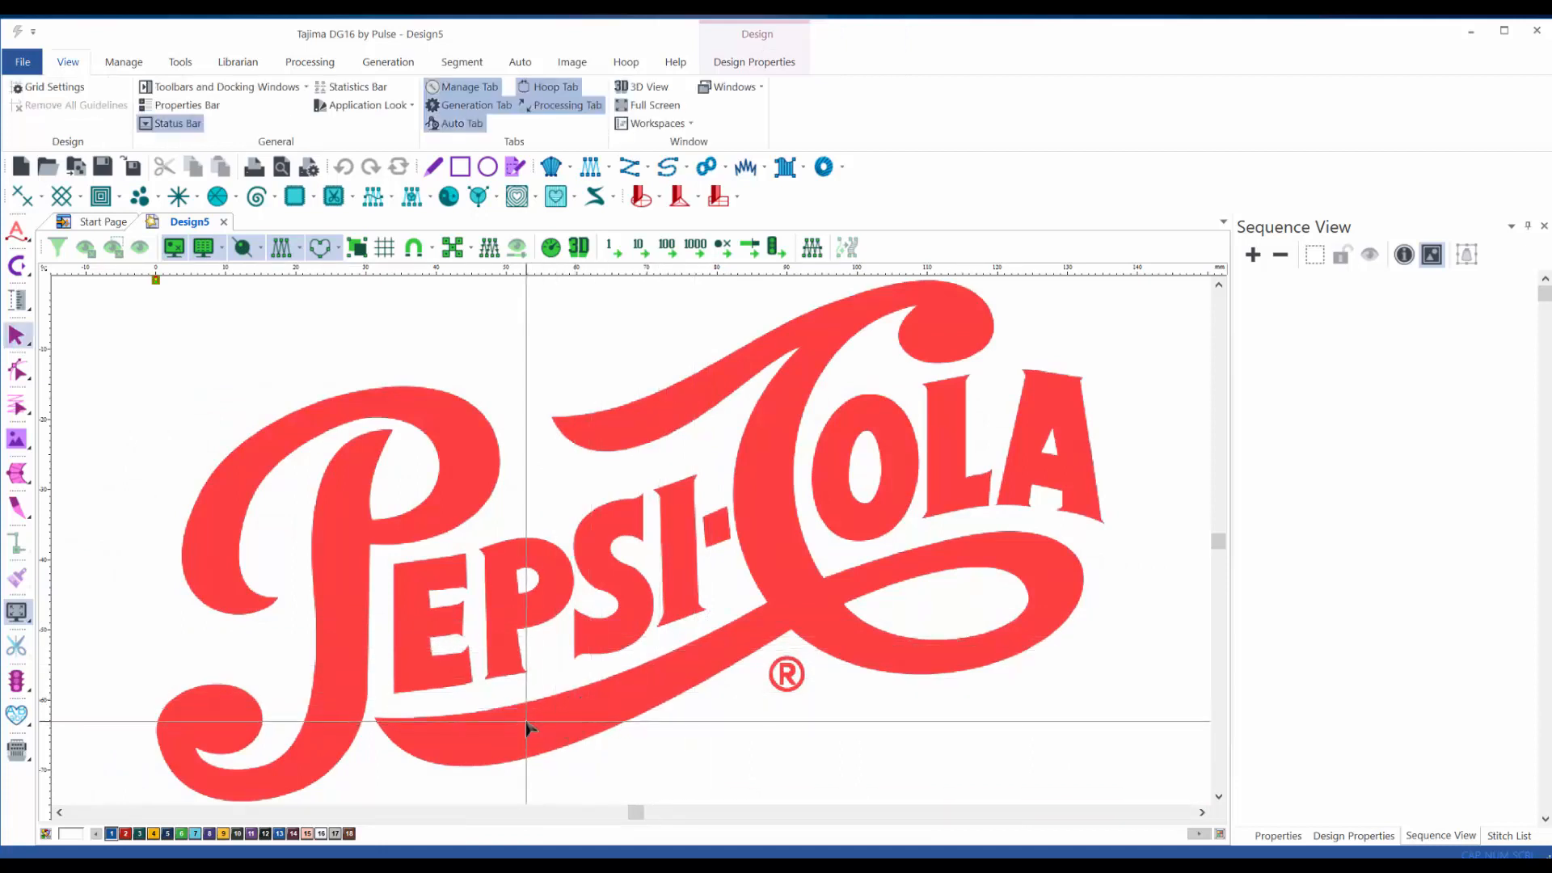
# - Start an artwork outline at the lower tip of the large P's swash and trace its outer edge around the bottom and up the left side
pyautogui.click(434, 169)
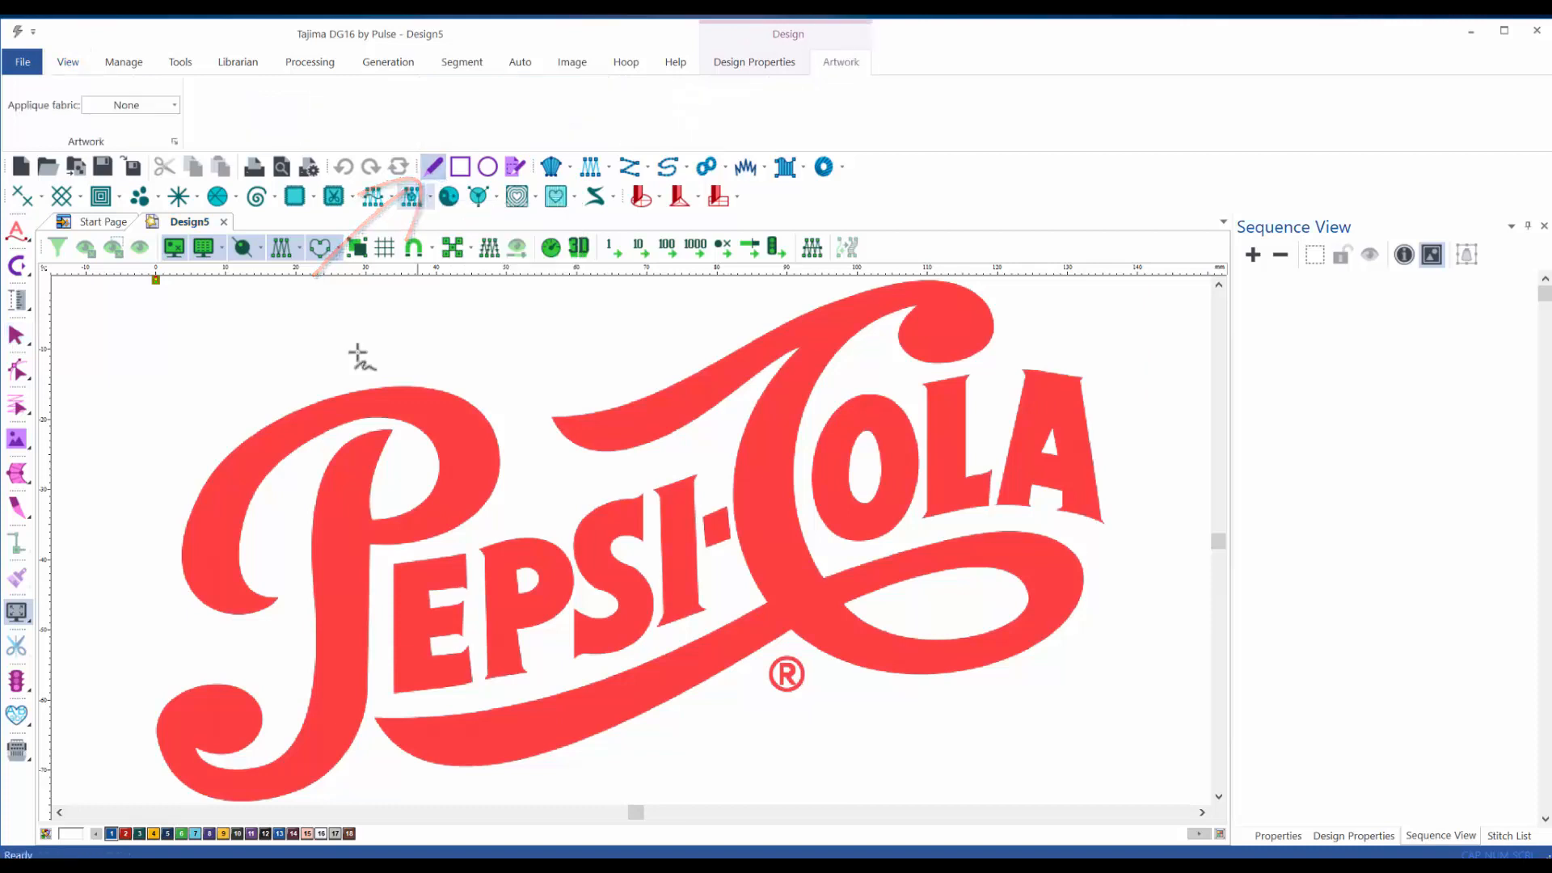
pyautogui.scroll(3, 237, 594)
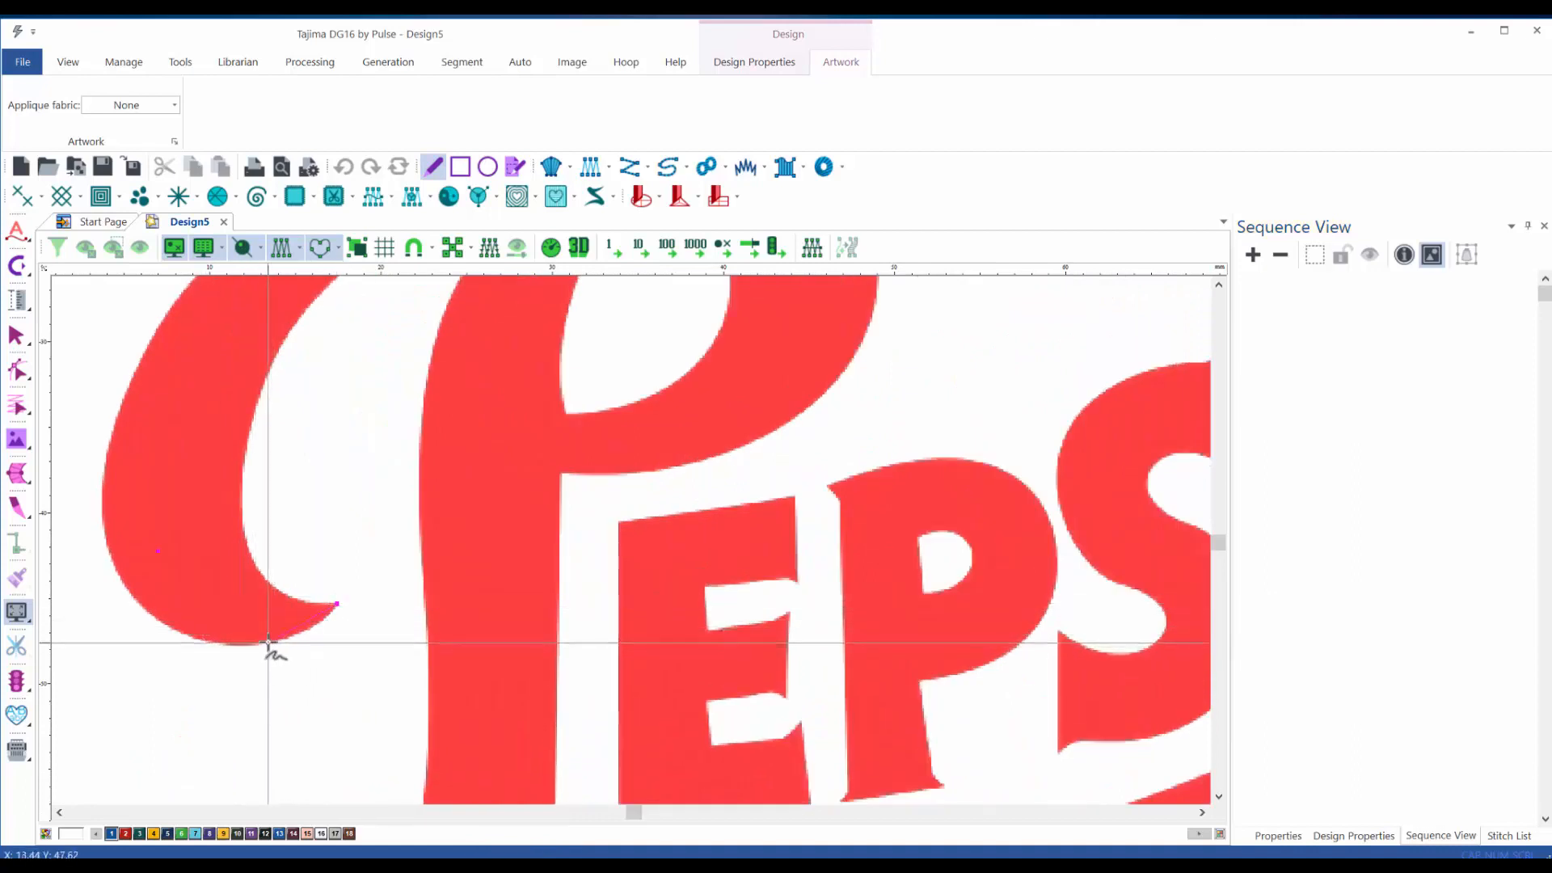
pyautogui.click(289, 638)
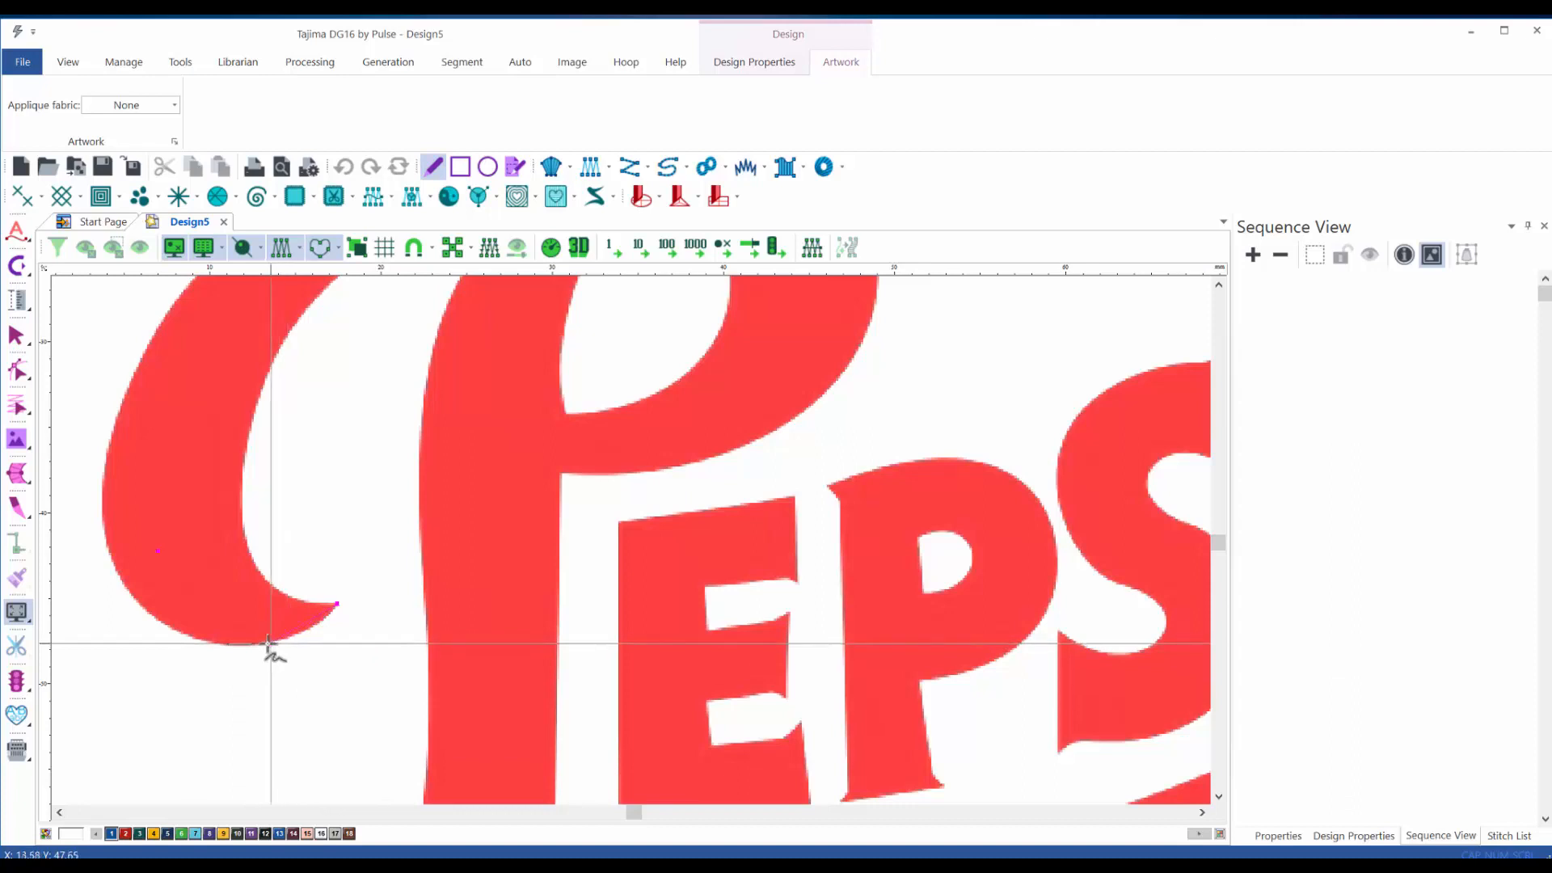
pyautogui.click(267, 644)
pyautogui.click(185, 633)
pyautogui.click(162, 624)
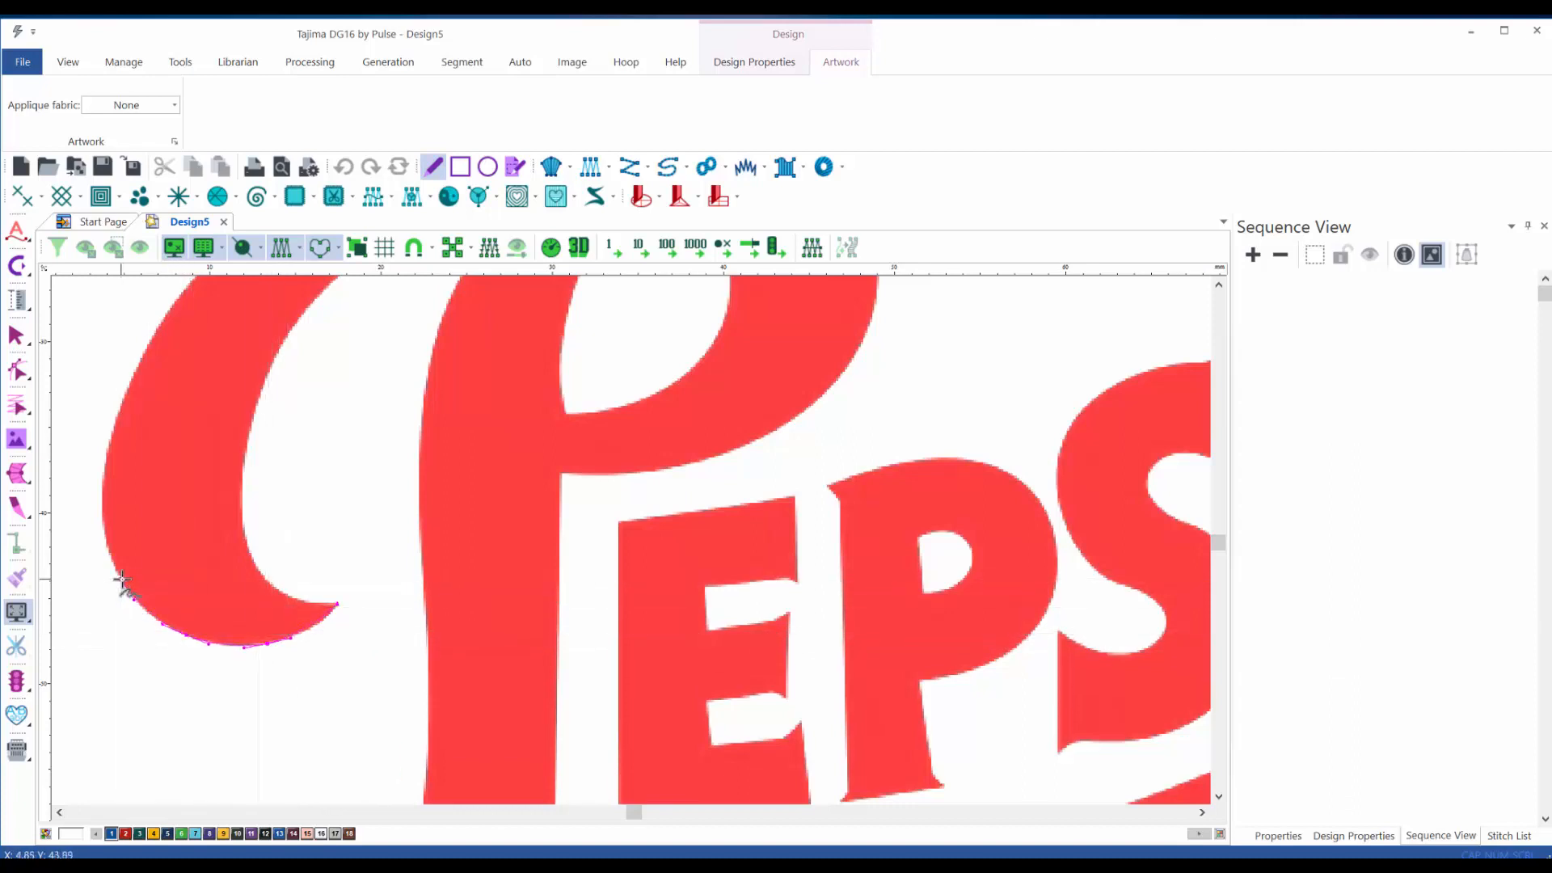
pyautogui.click(103, 498)
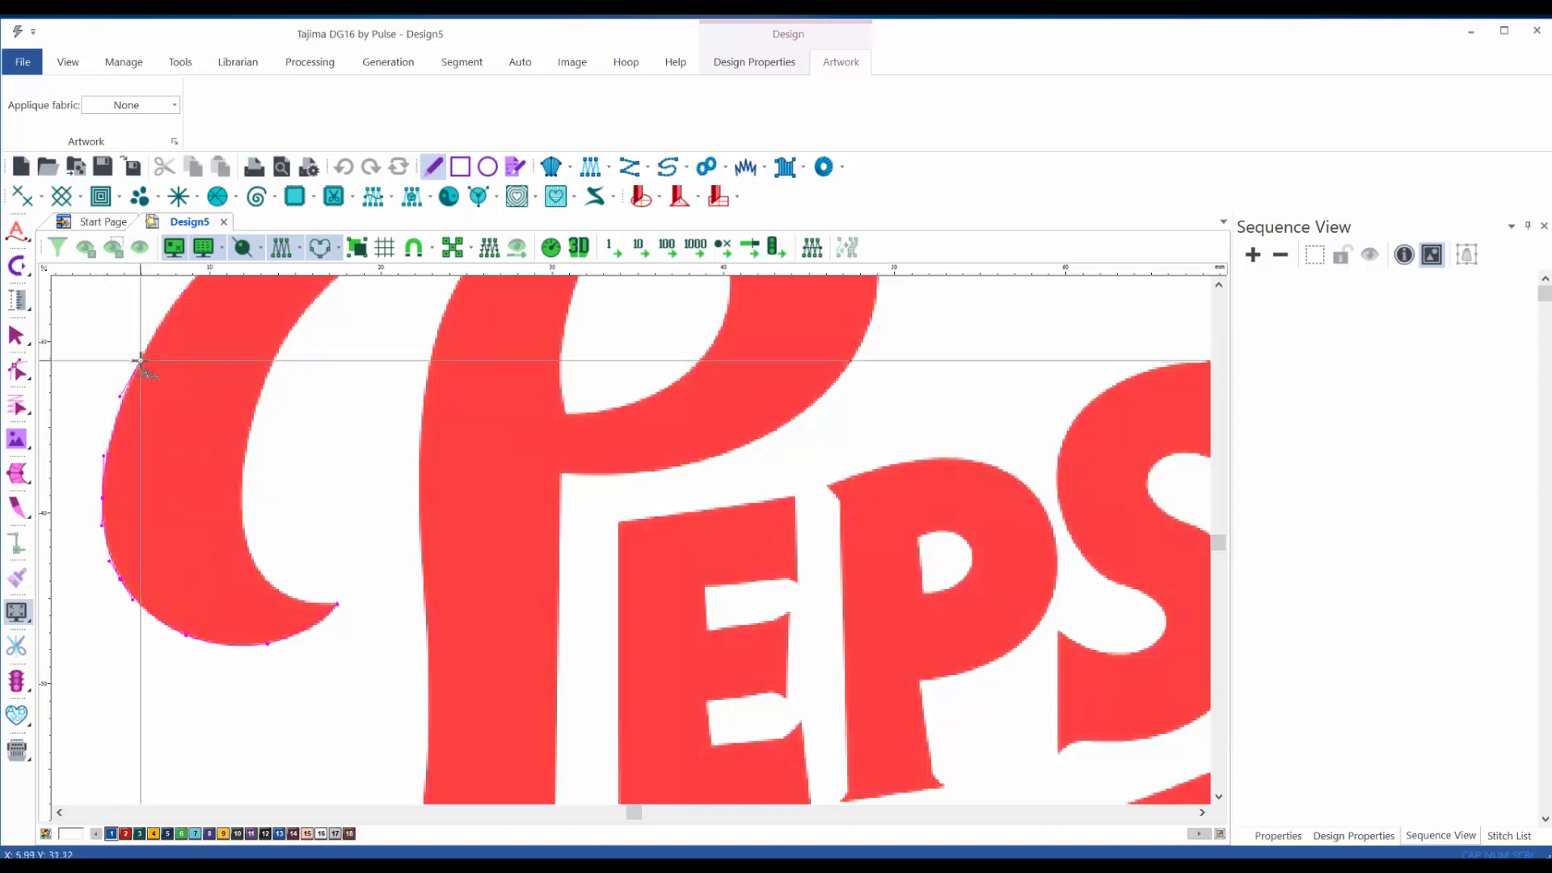
pyautogui.click(141, 360)
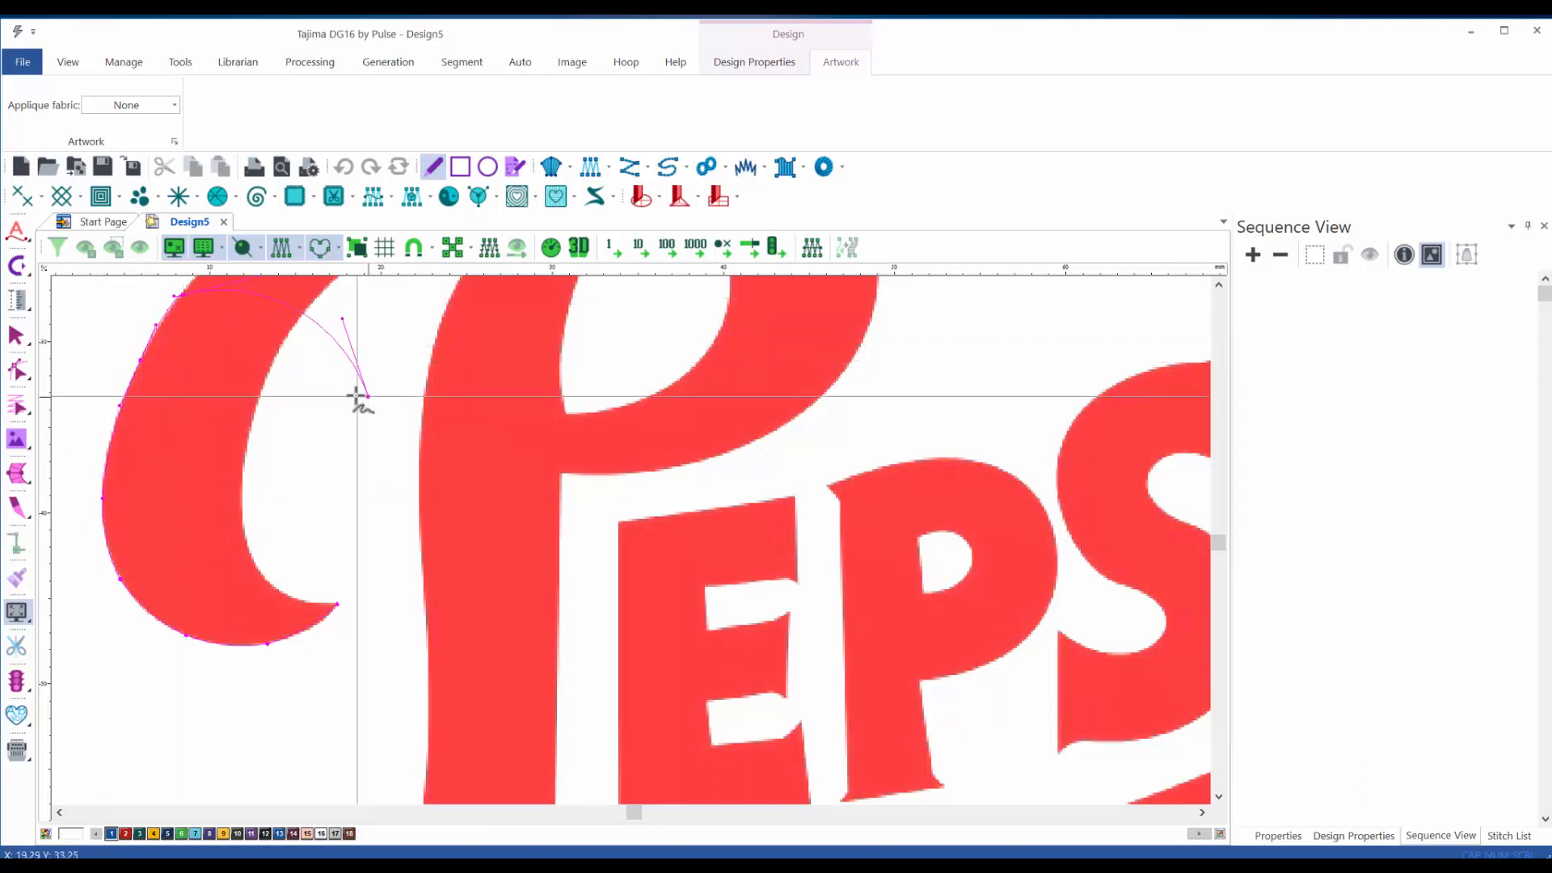
# - Continue the outline with curve points over the top of the large P and around its bowl to the lower junction with the stem
pyautogui.moveTo(337, 428); pyautogui.dragTo(296, 726)
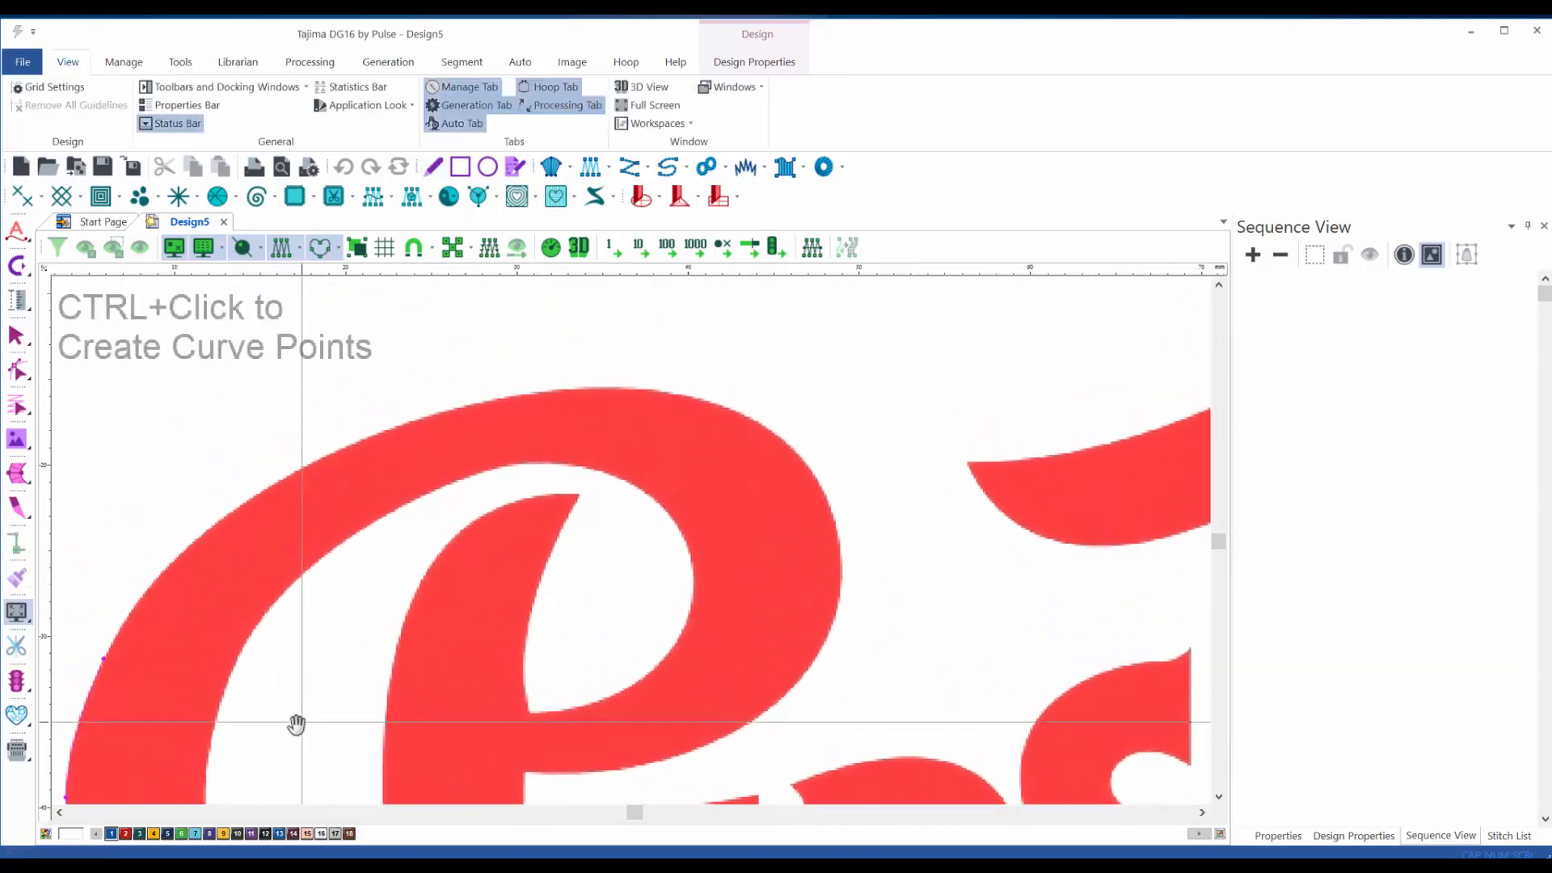
pyautogui.keyDown('ctrl'); pyautogui.click(147, 590); pyautogui.keyUp('ctrl')
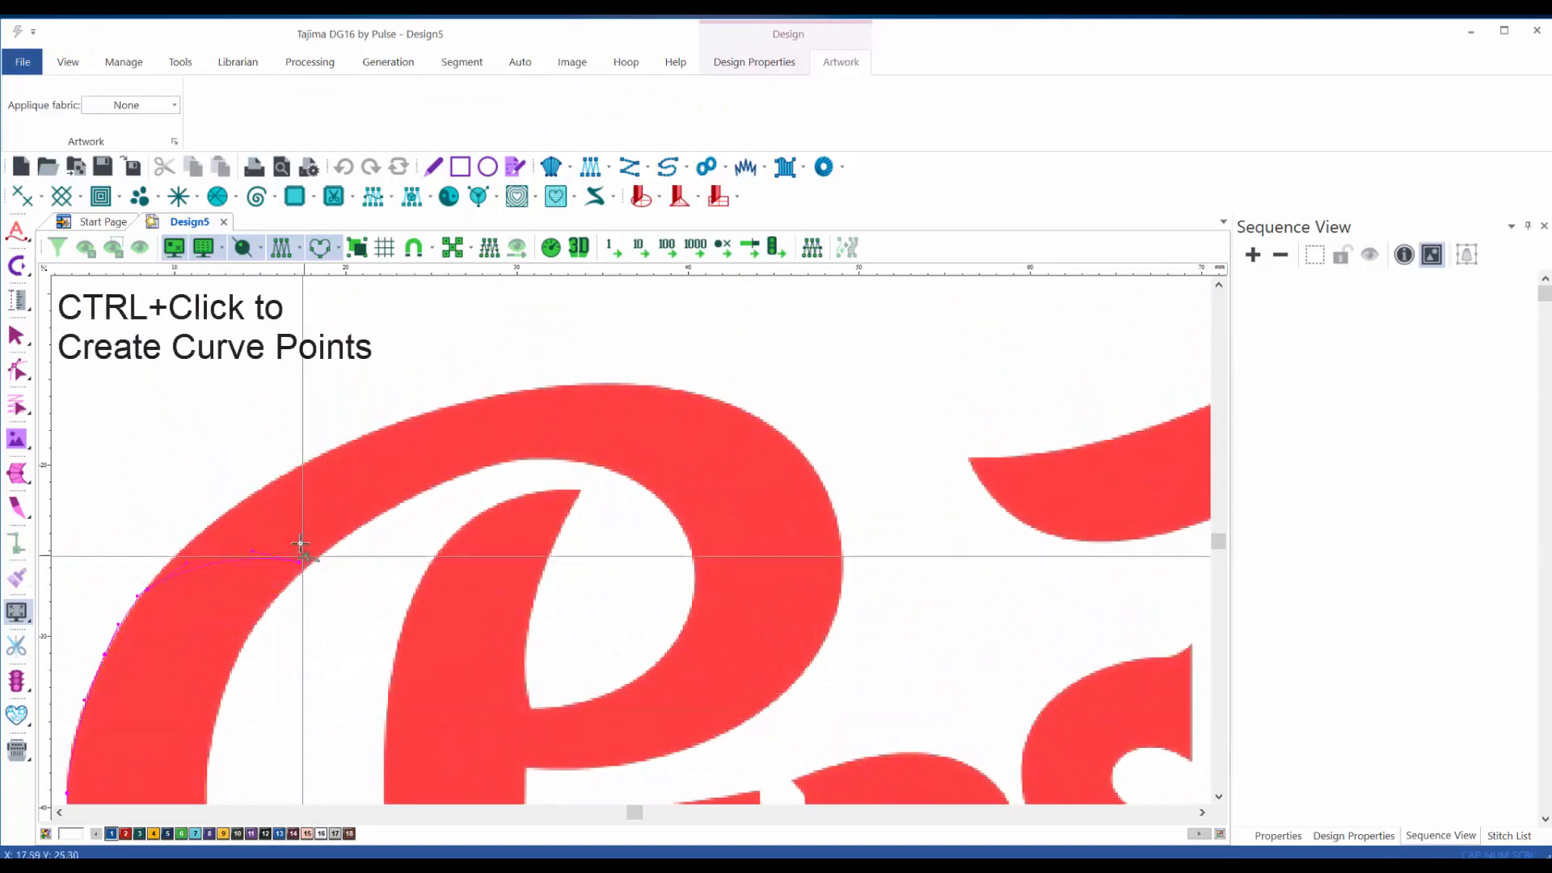
pyautogui.keyDown('ctrl'); pyautogui.click(243, 501); pyautogui.keyUp('ctrl')
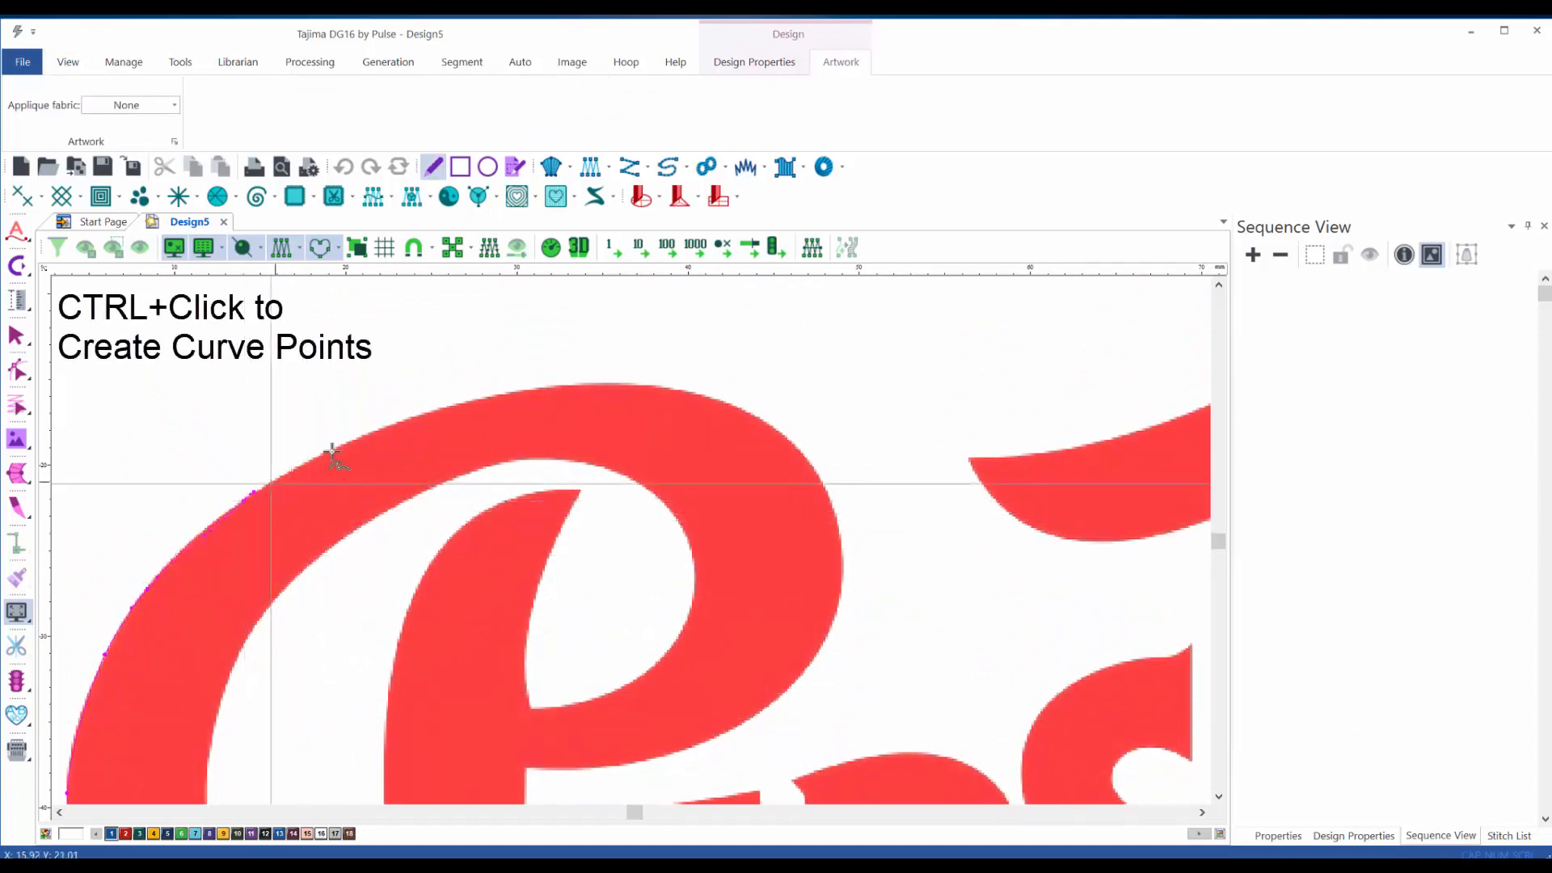
pyautogui.keyDown('ctrl'); pyautogui.click(407, 420); pyautogui.keyUp('ctrl')
pyautogui.keyDown('ctrl'); pyautogui.click(563, 386); pyautogui.keyUp('ctrl')
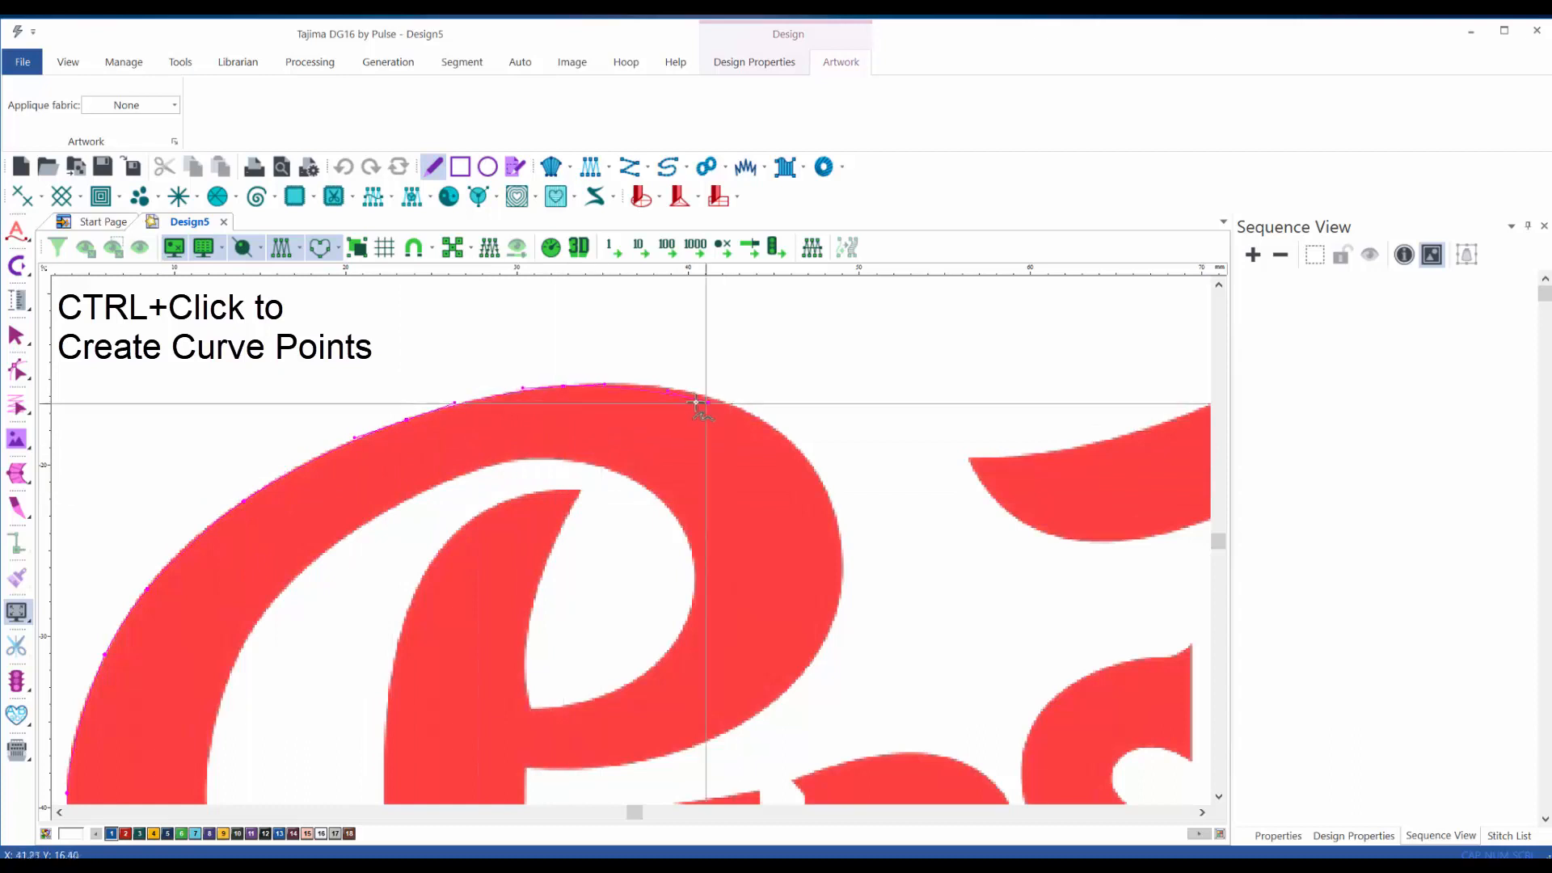
pyautogui.keyDown('ctrl'); pyautogui.click(809, 461); pyautogui.keyUp('ctrl')
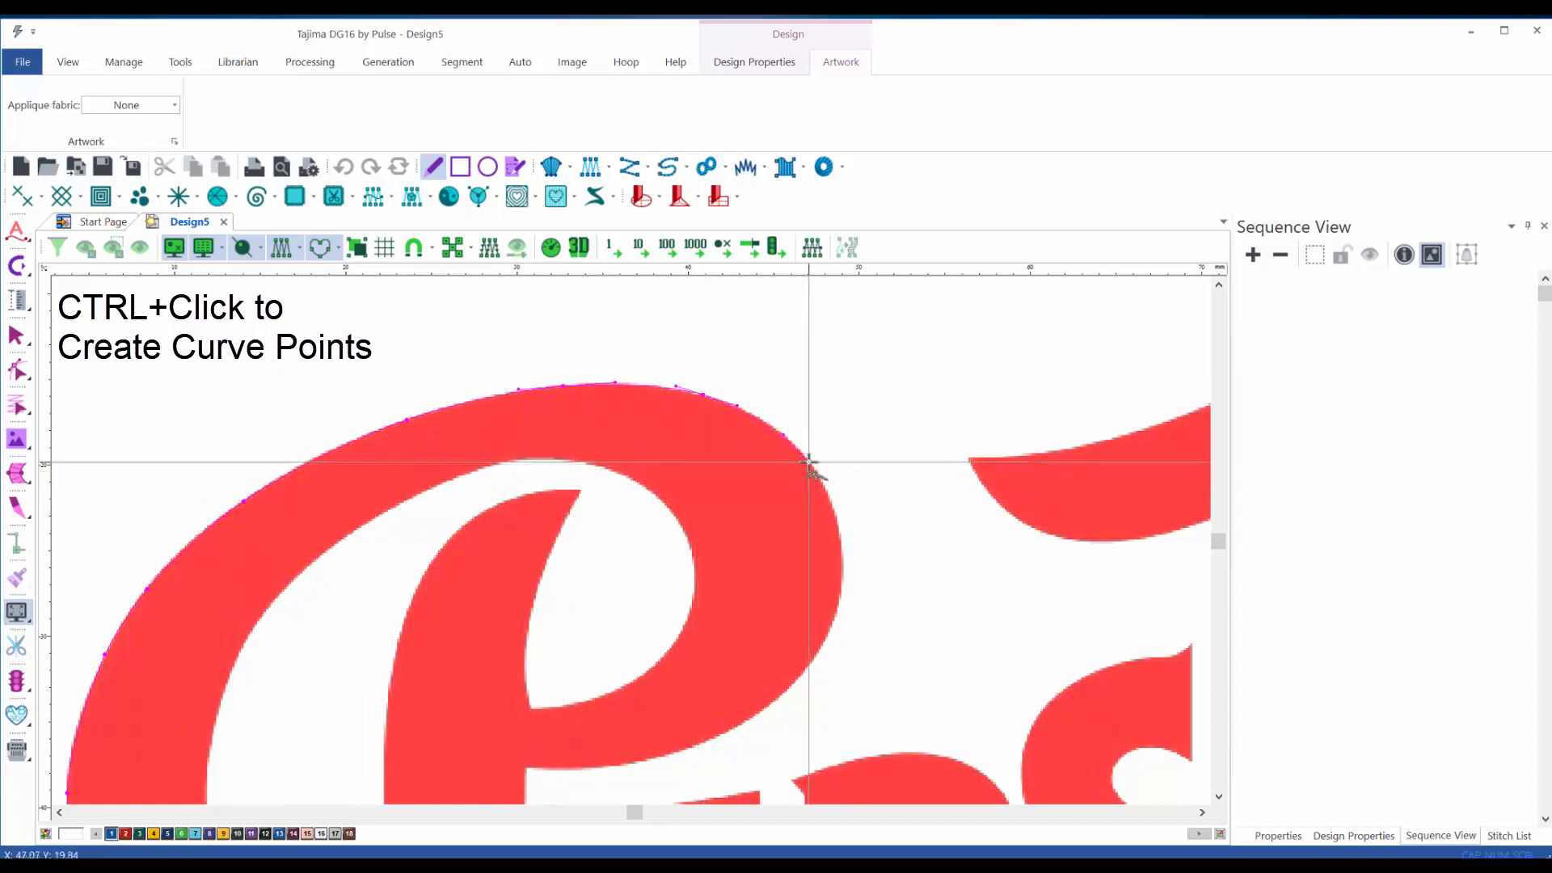
pyautogui.keyDown('ctrl'); pyautogui.click(842, 574); pyautogui.keyUp('ctrl')
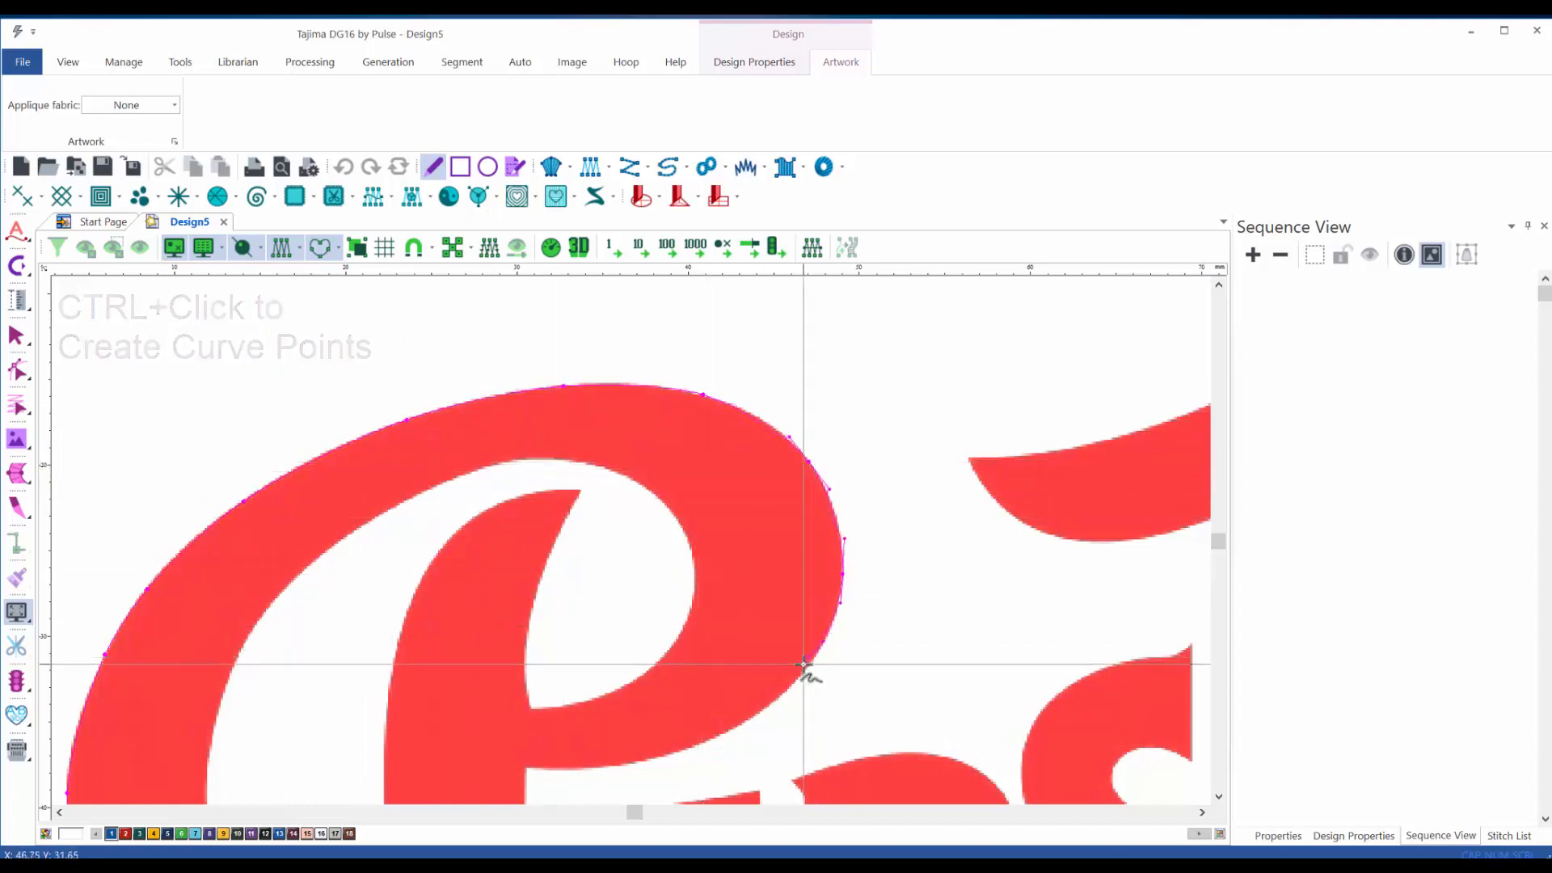
pyautogui.keyDown('ctrl'); pyautogui.click(791, 684); pyautogui.keyUp('ctrl')
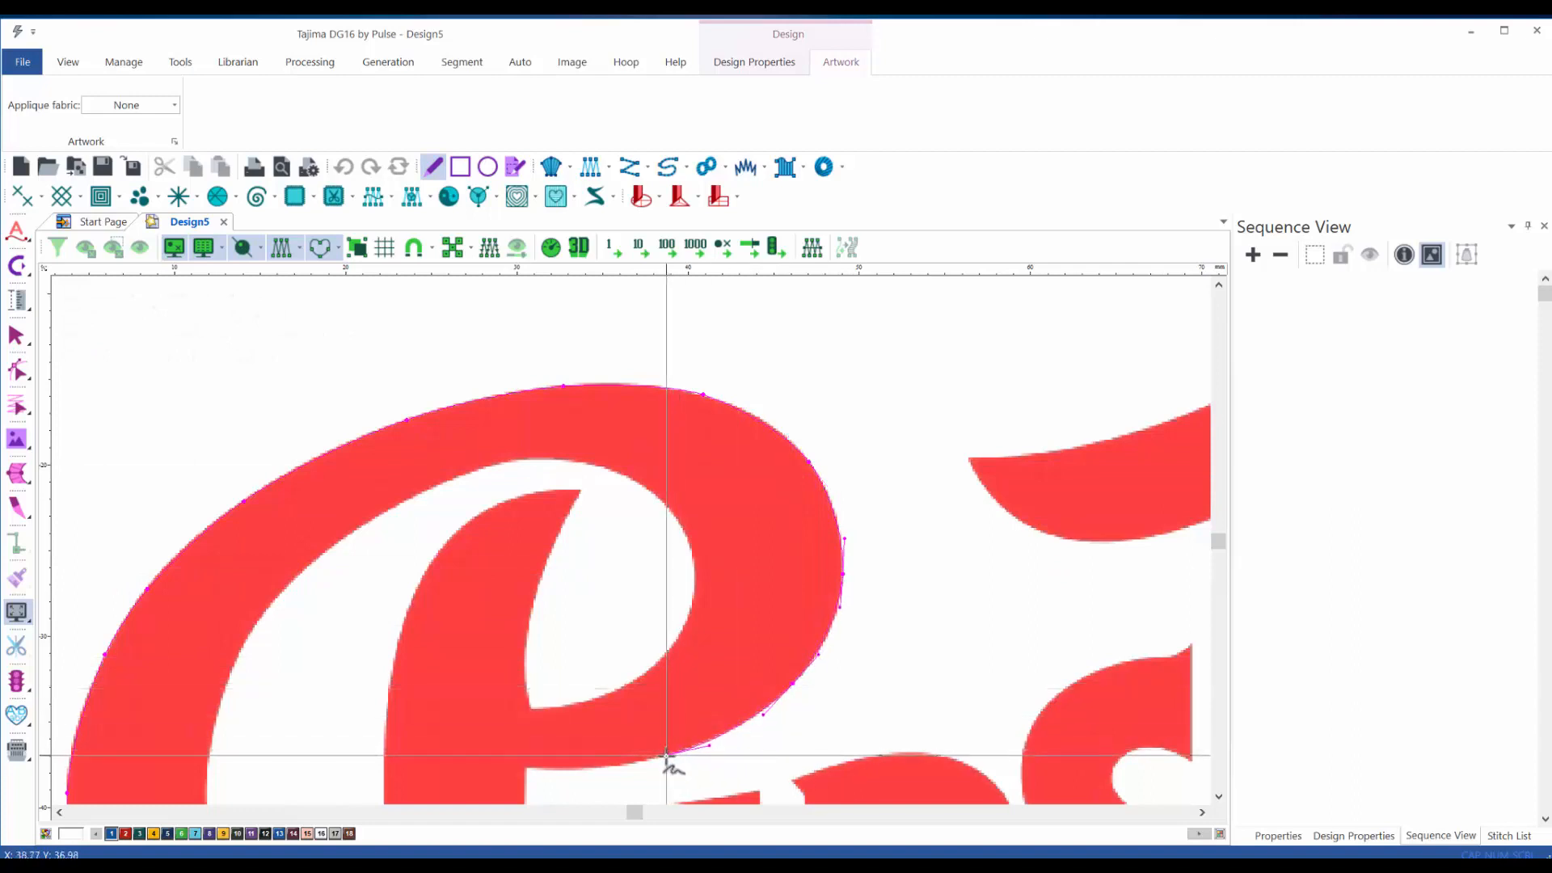
pyautogui.click(525, 764)
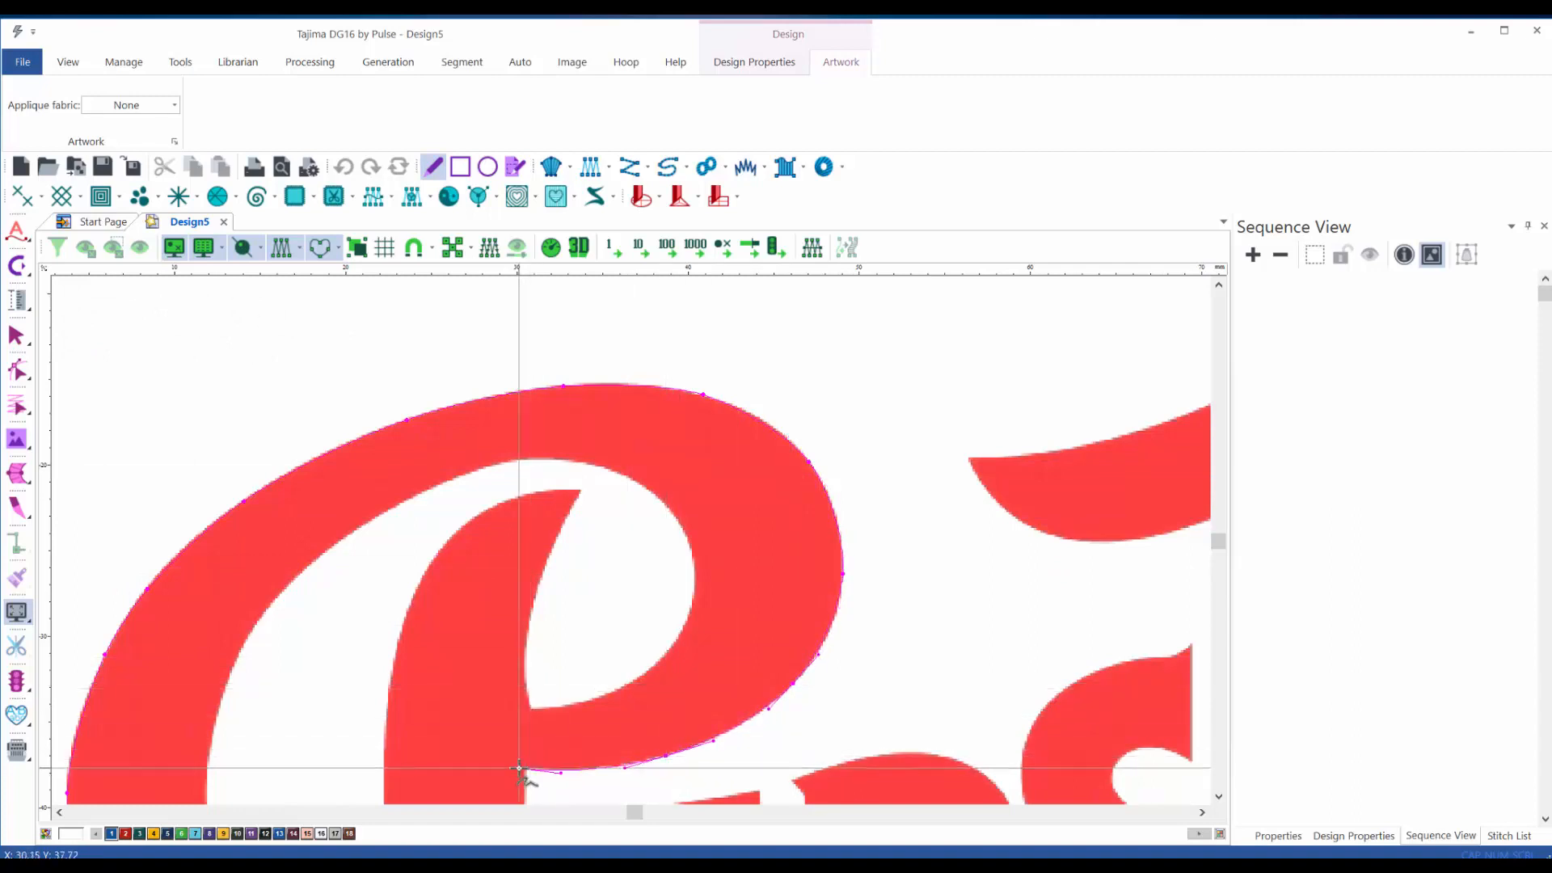
# - Carry the outline across the bowl's end at the stem and trace the bowl's inner edge up toward its top
pyautogui.click(526, 705)
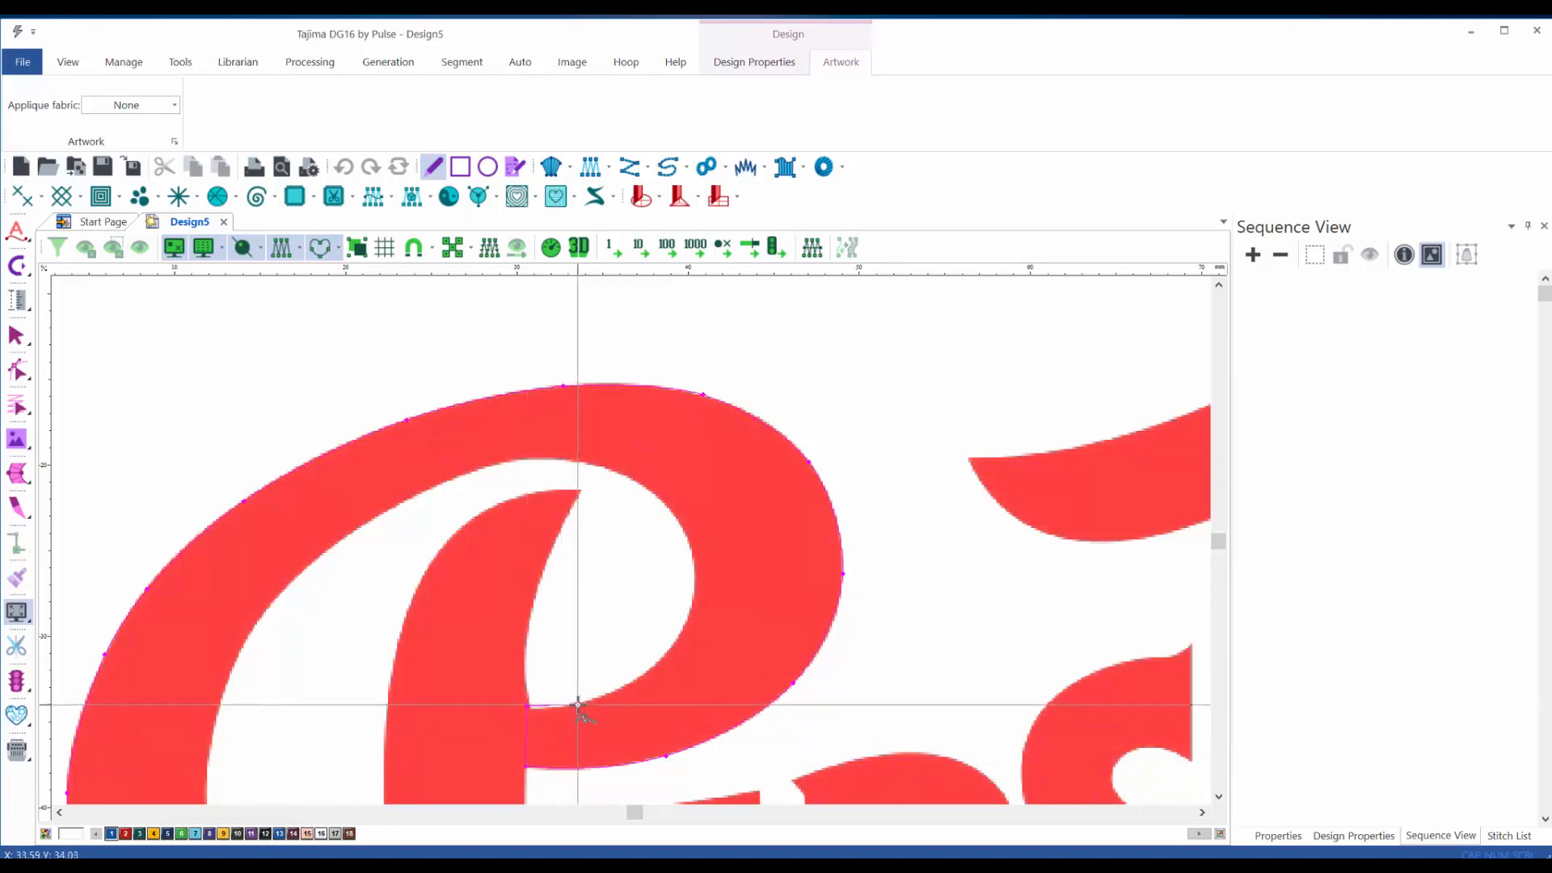
pyautogui.click(578, 704)
pyautogui.click(666, 655)
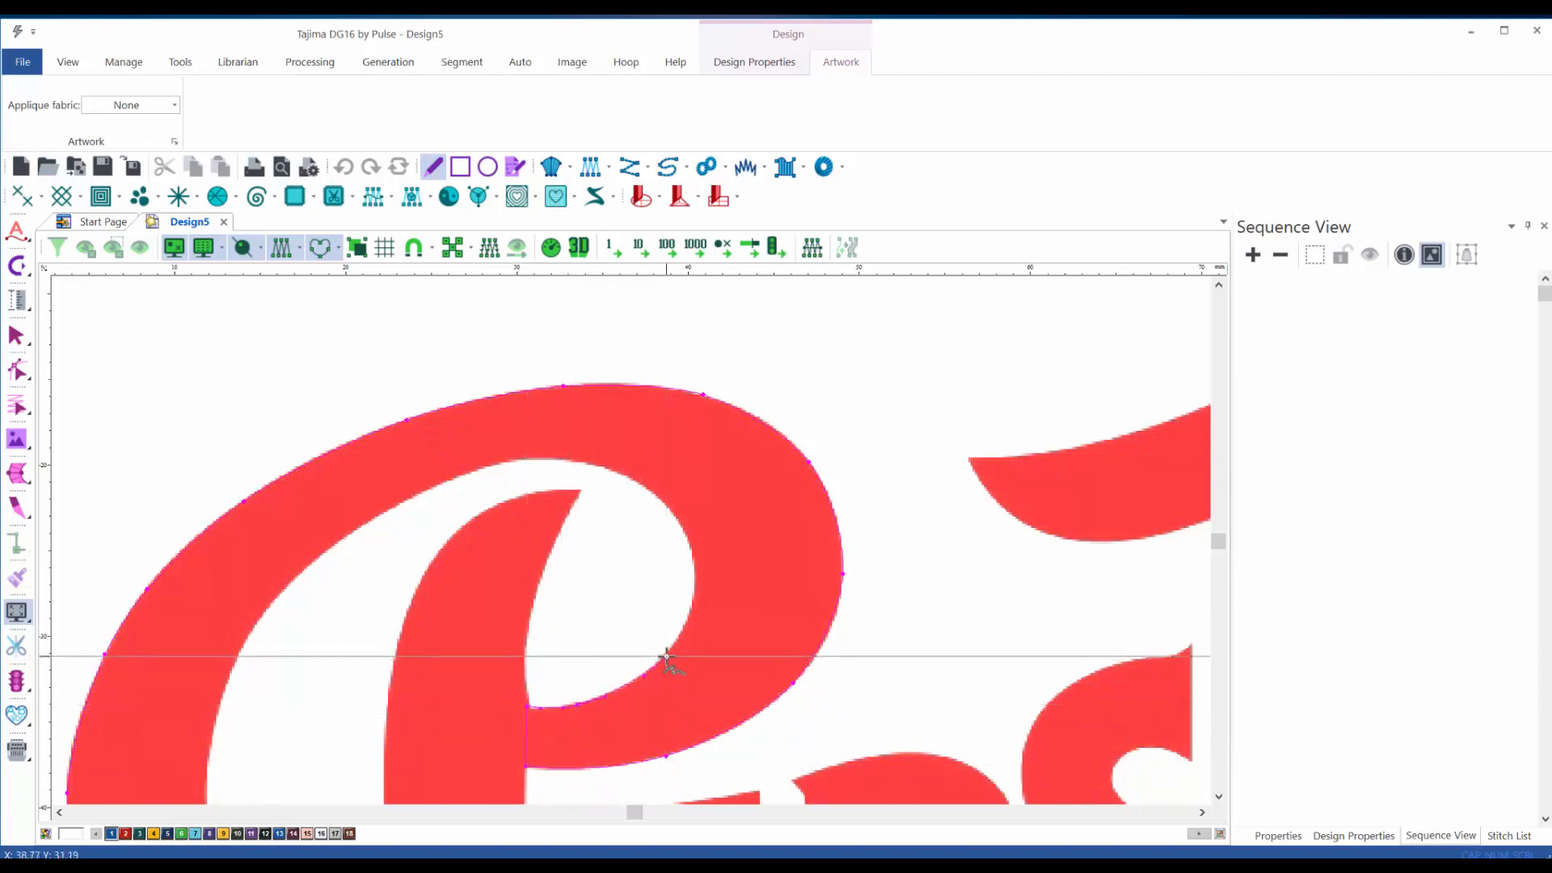
pyautogui.click(694, 571)
pyautogui.click(650, 487)
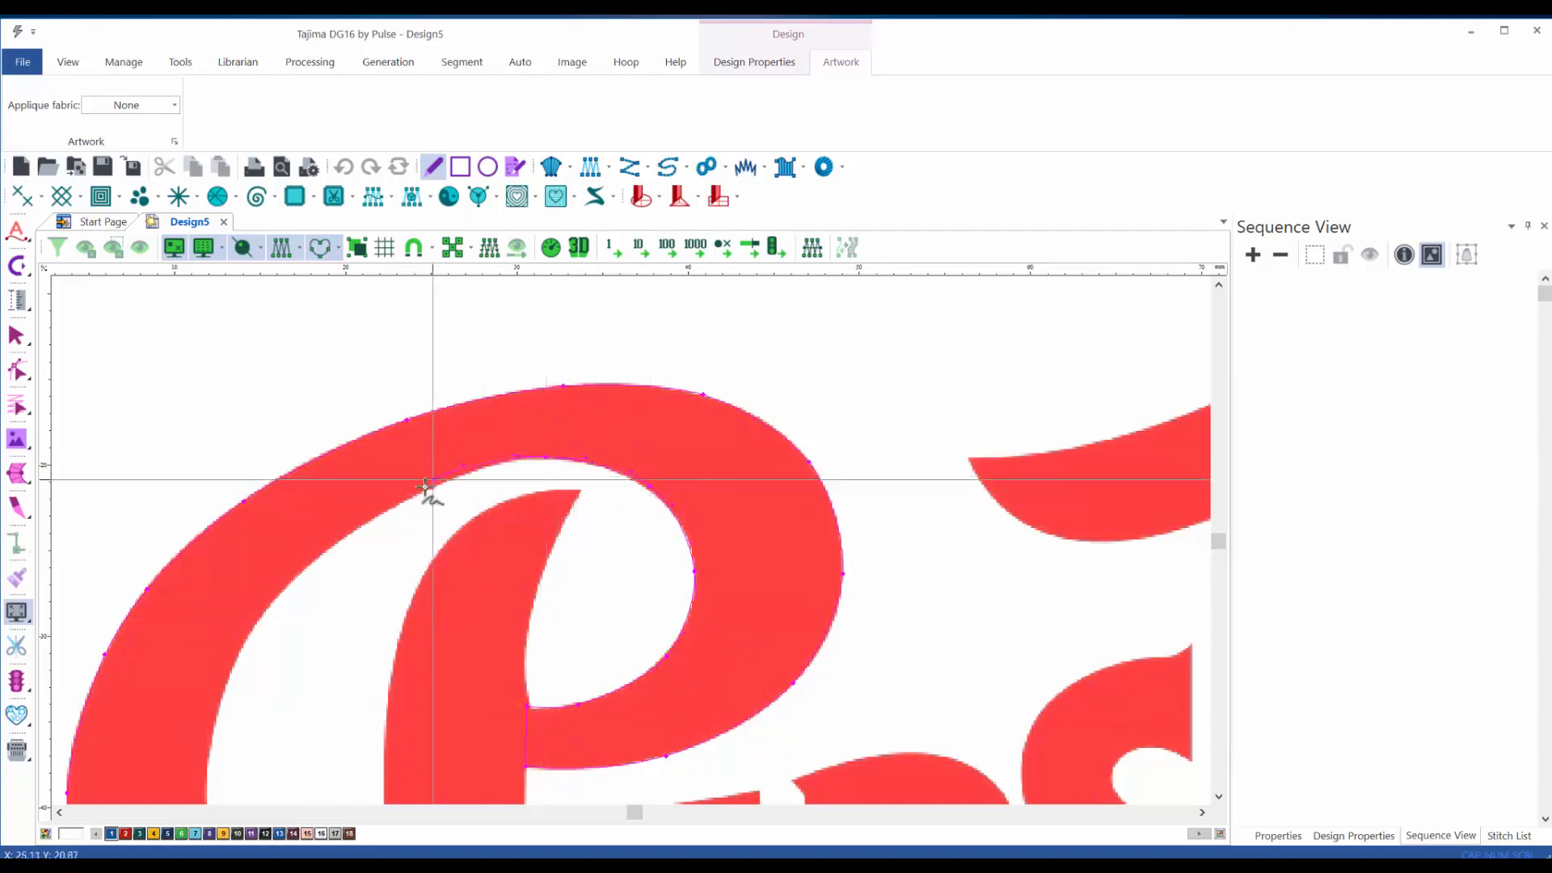
# - Trace the swash's inner edge back down to the lower tip and close the outline as an artwork segment
pyautogui.click(404, 502)
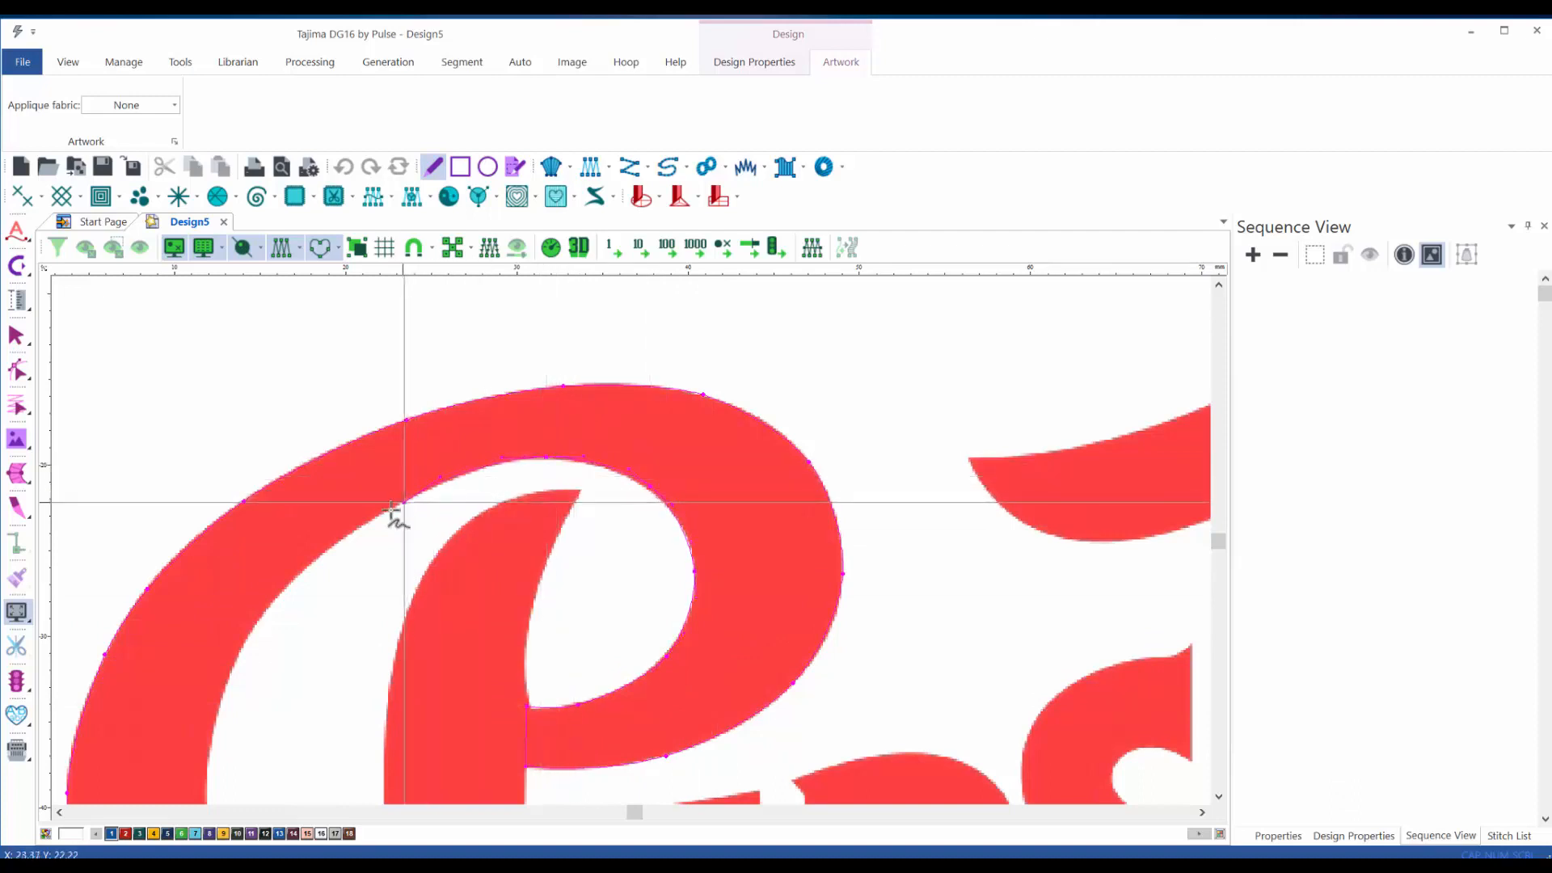
pyautogui.click(281, 591)
pyautogui.click(224, 694)
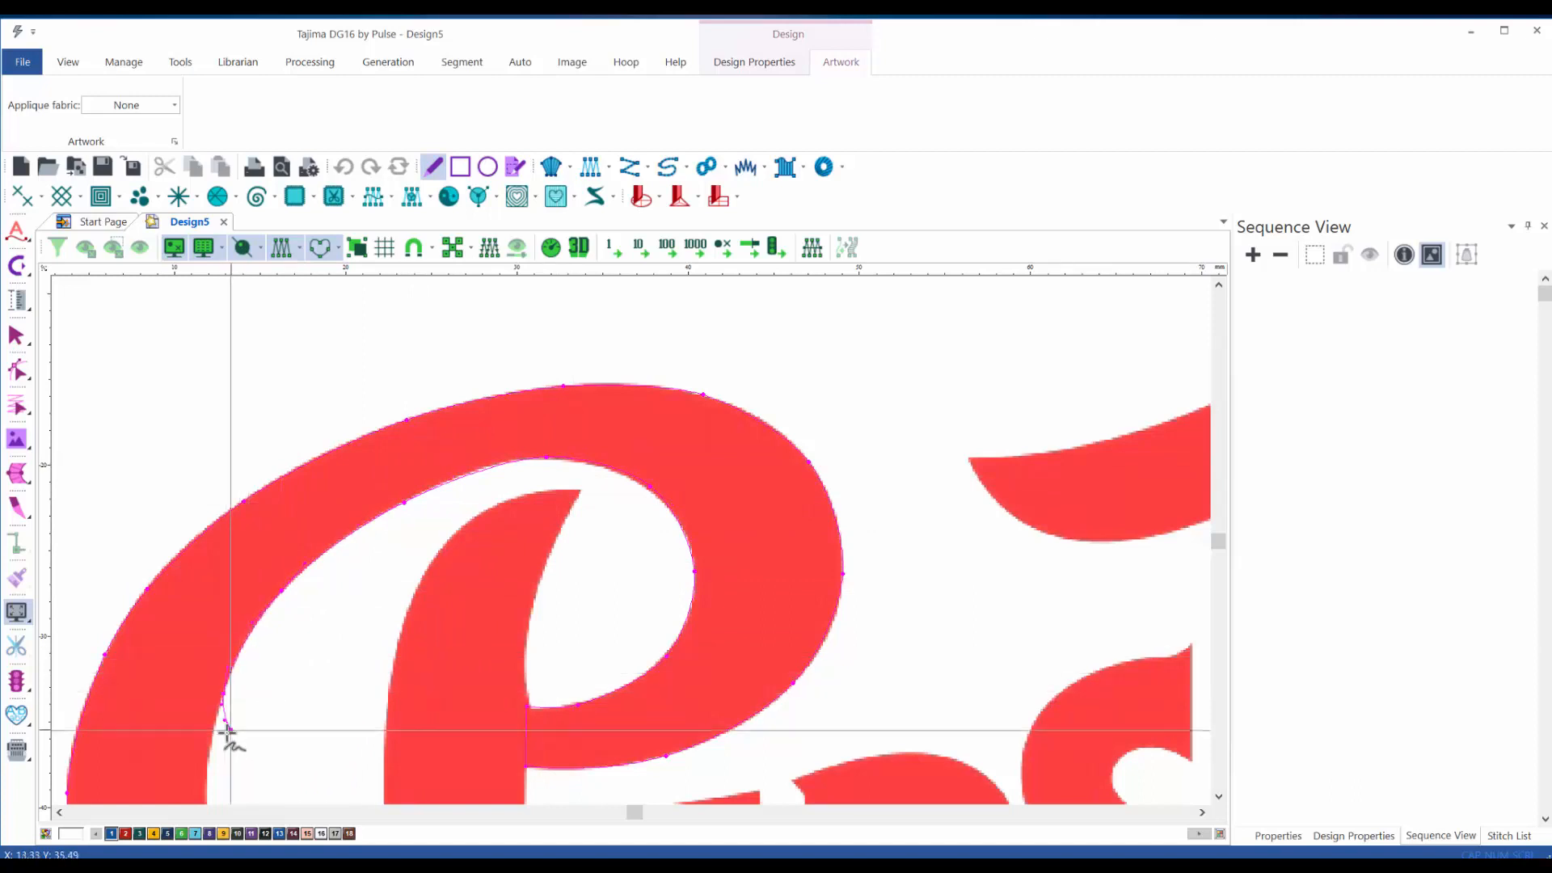
pyautogui.moveTo(313, 669); pyautogui.dragTo(362, 448)
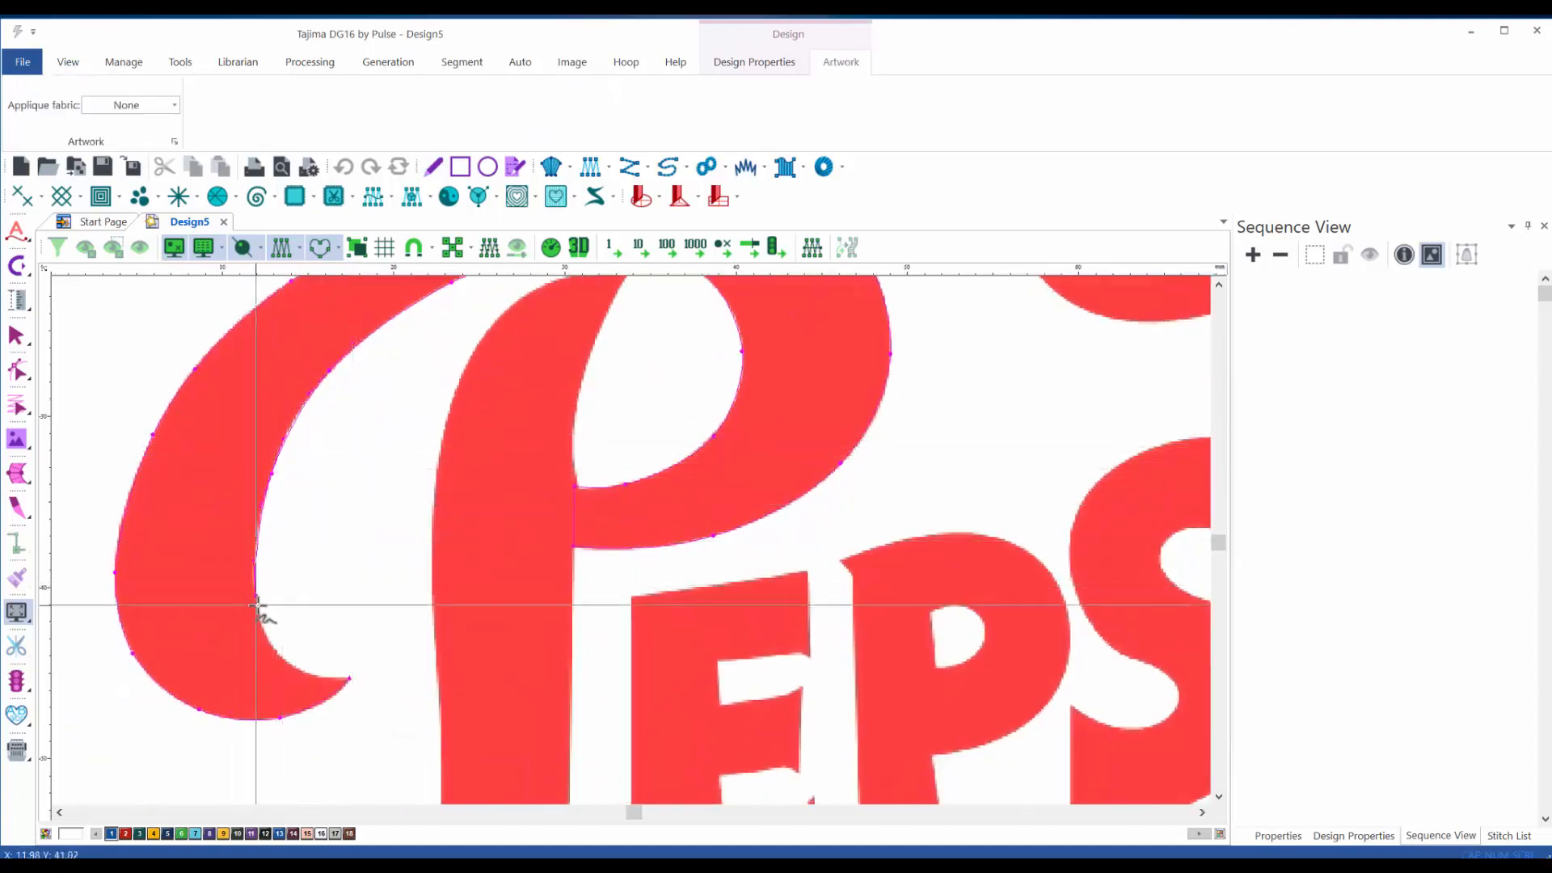
pyautogui.click(270, 645)
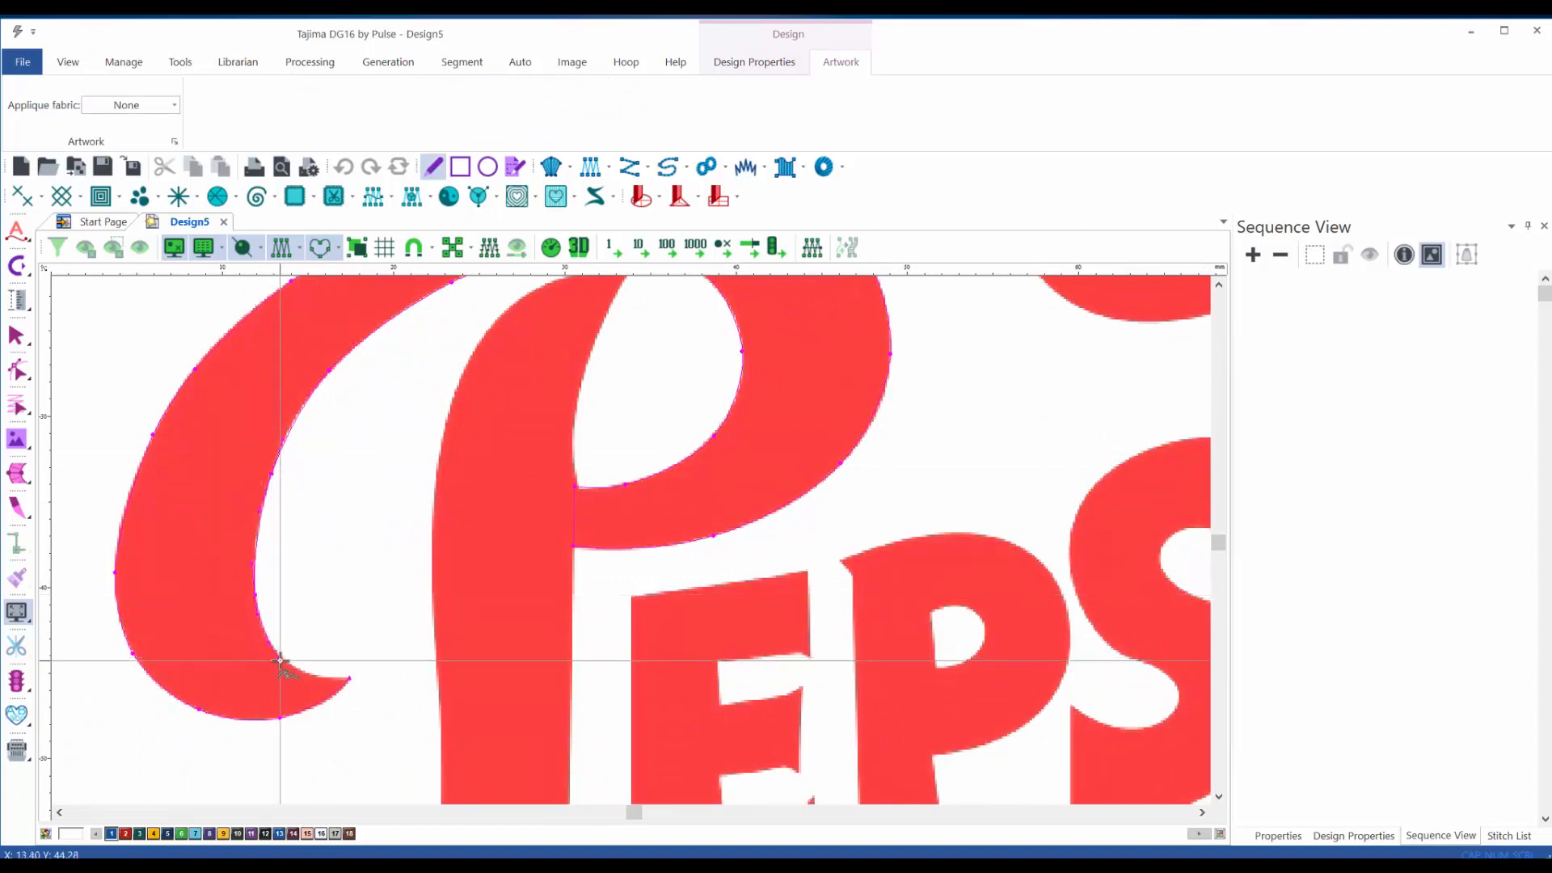
pyautogui.click(324, 679)
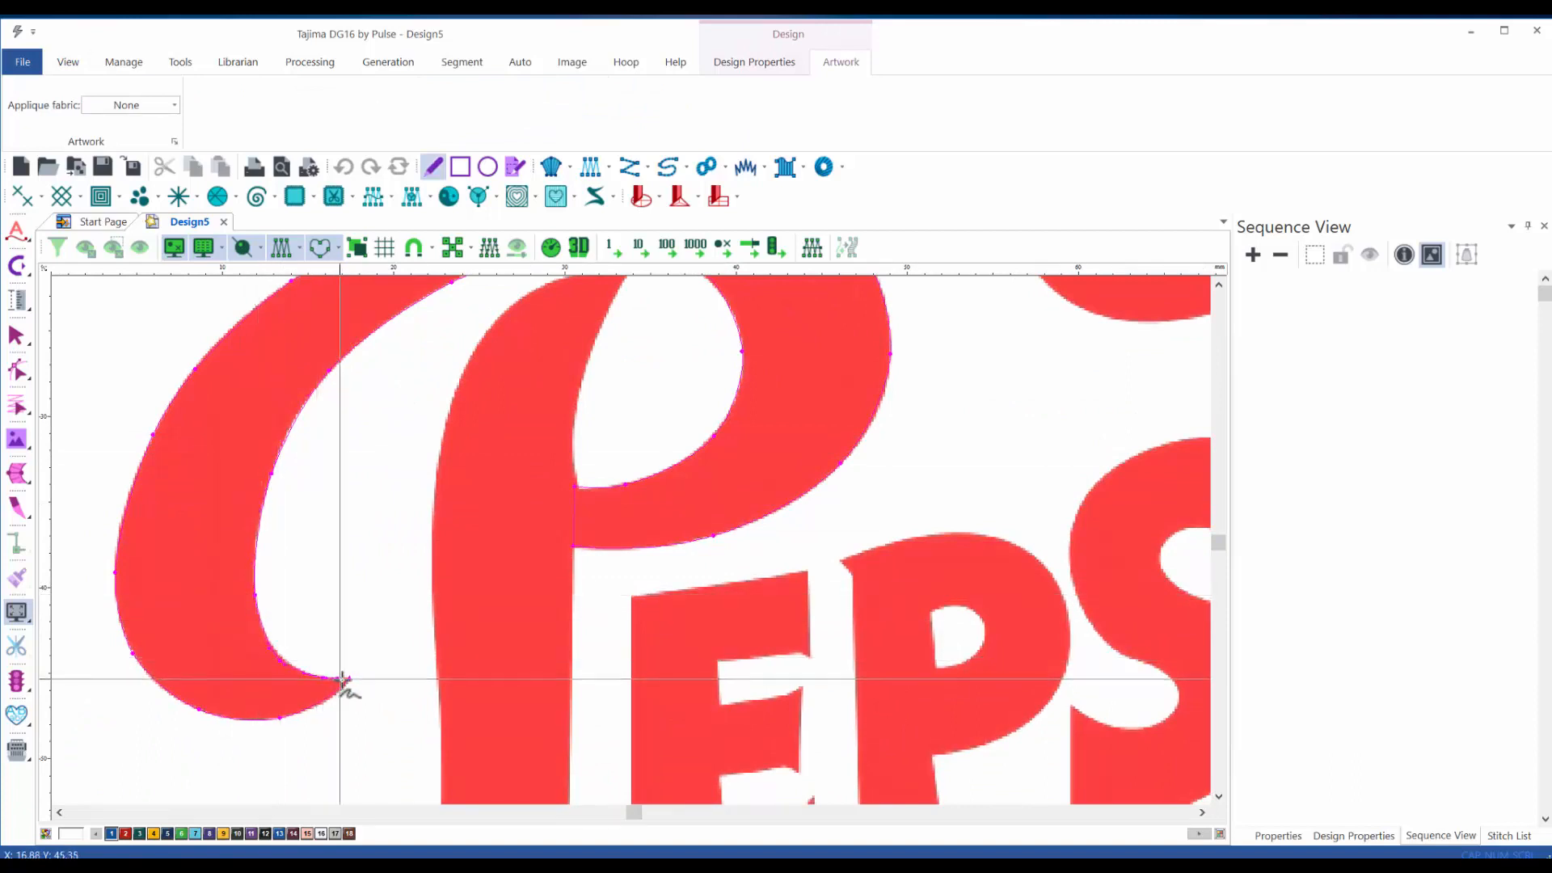
pyautogui.rightClick(340, 679)
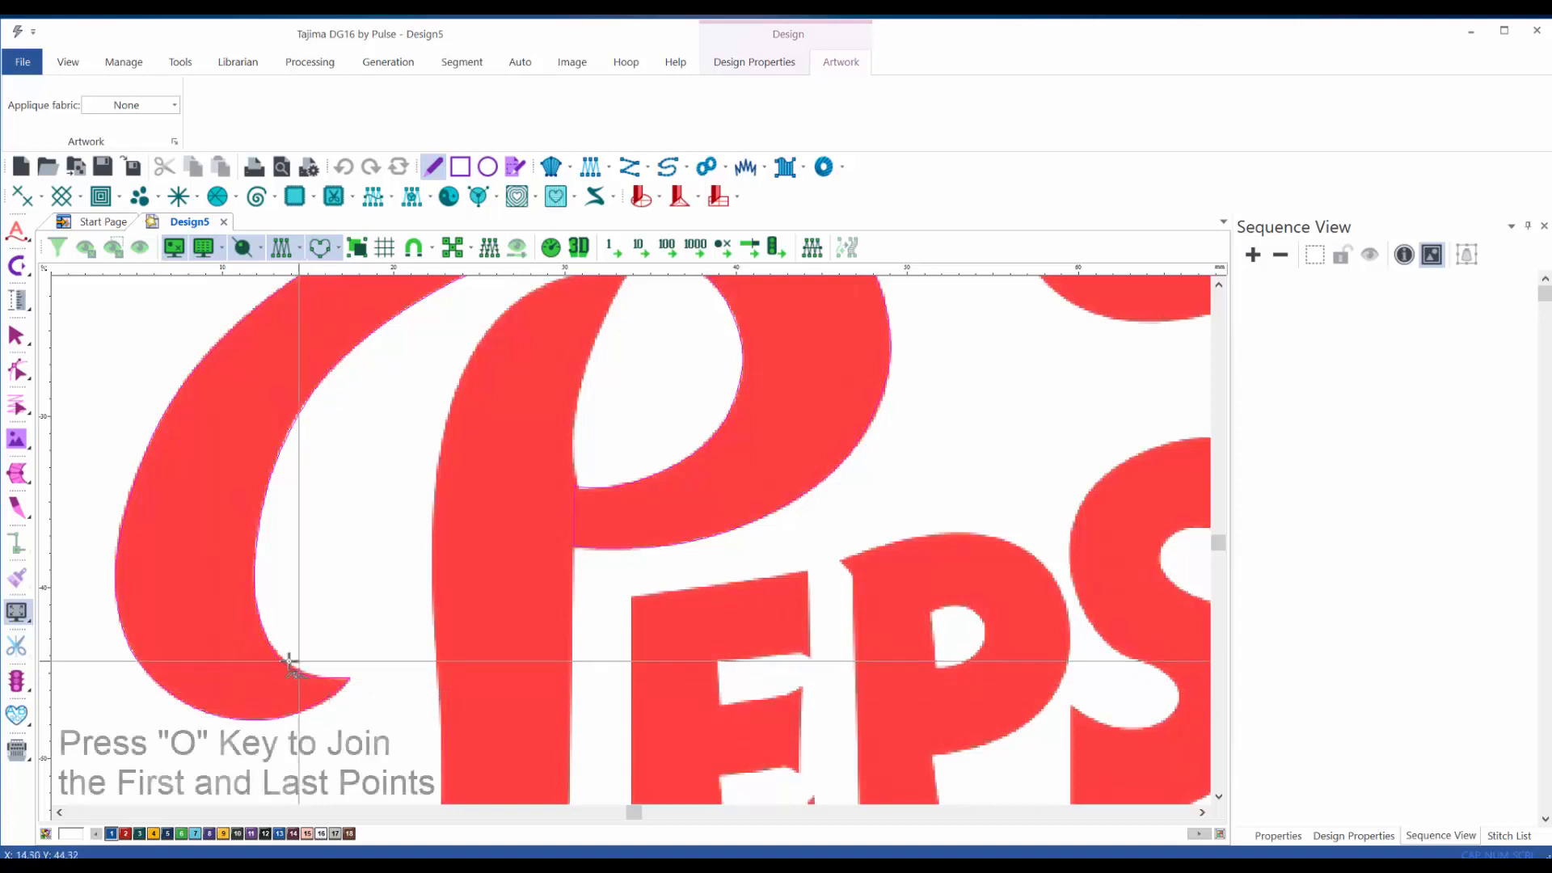
pyautogui.press('Return')
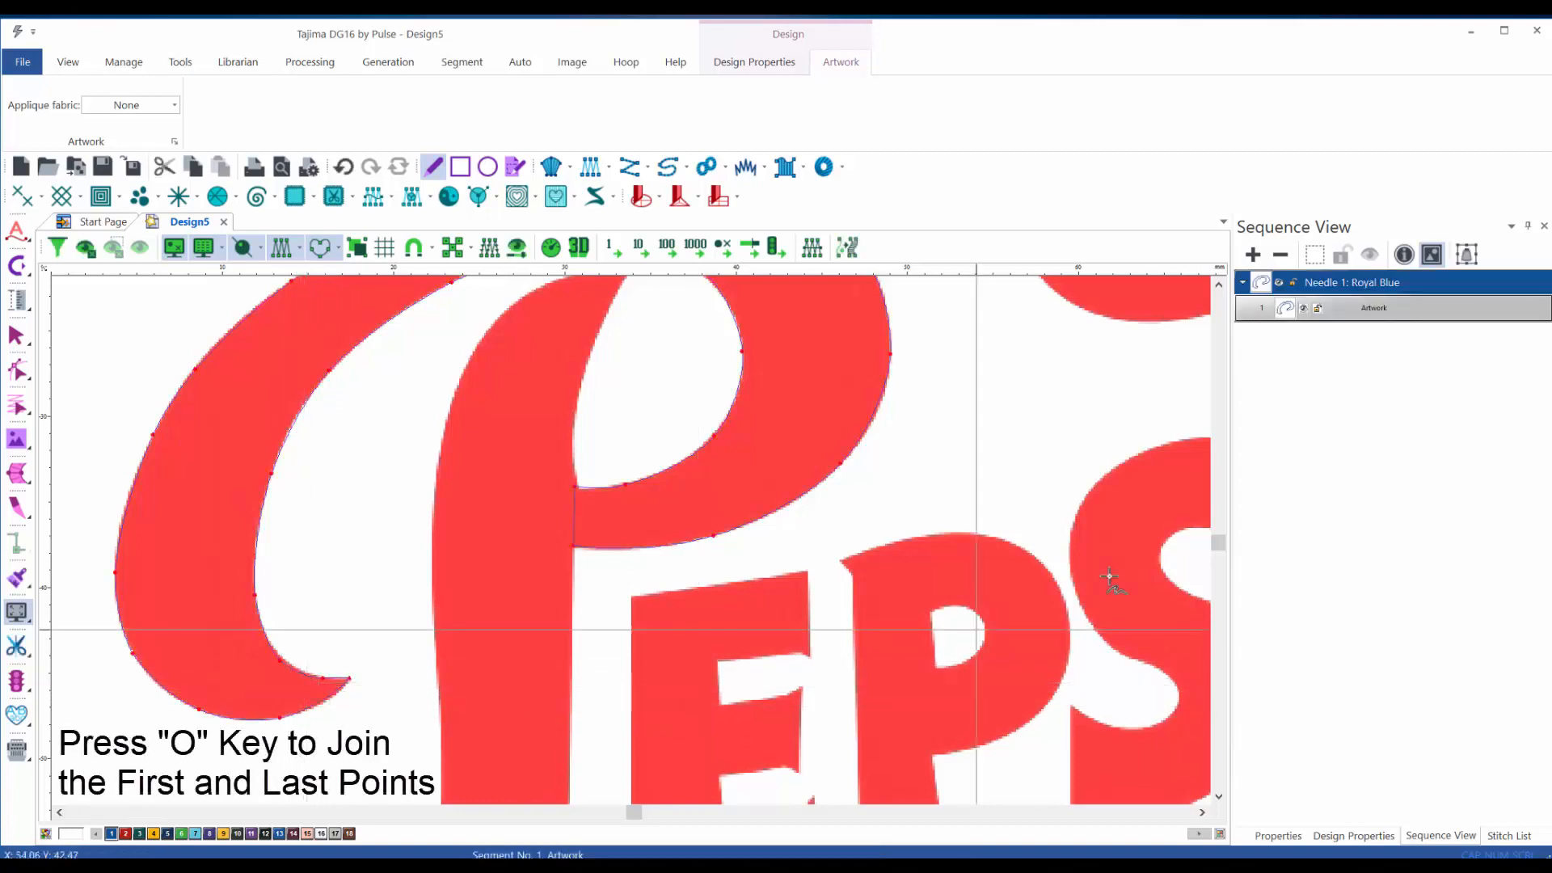
# - Hide the logo image to check the traced P outline on its own, and show the image again
pyautogui.press('i')
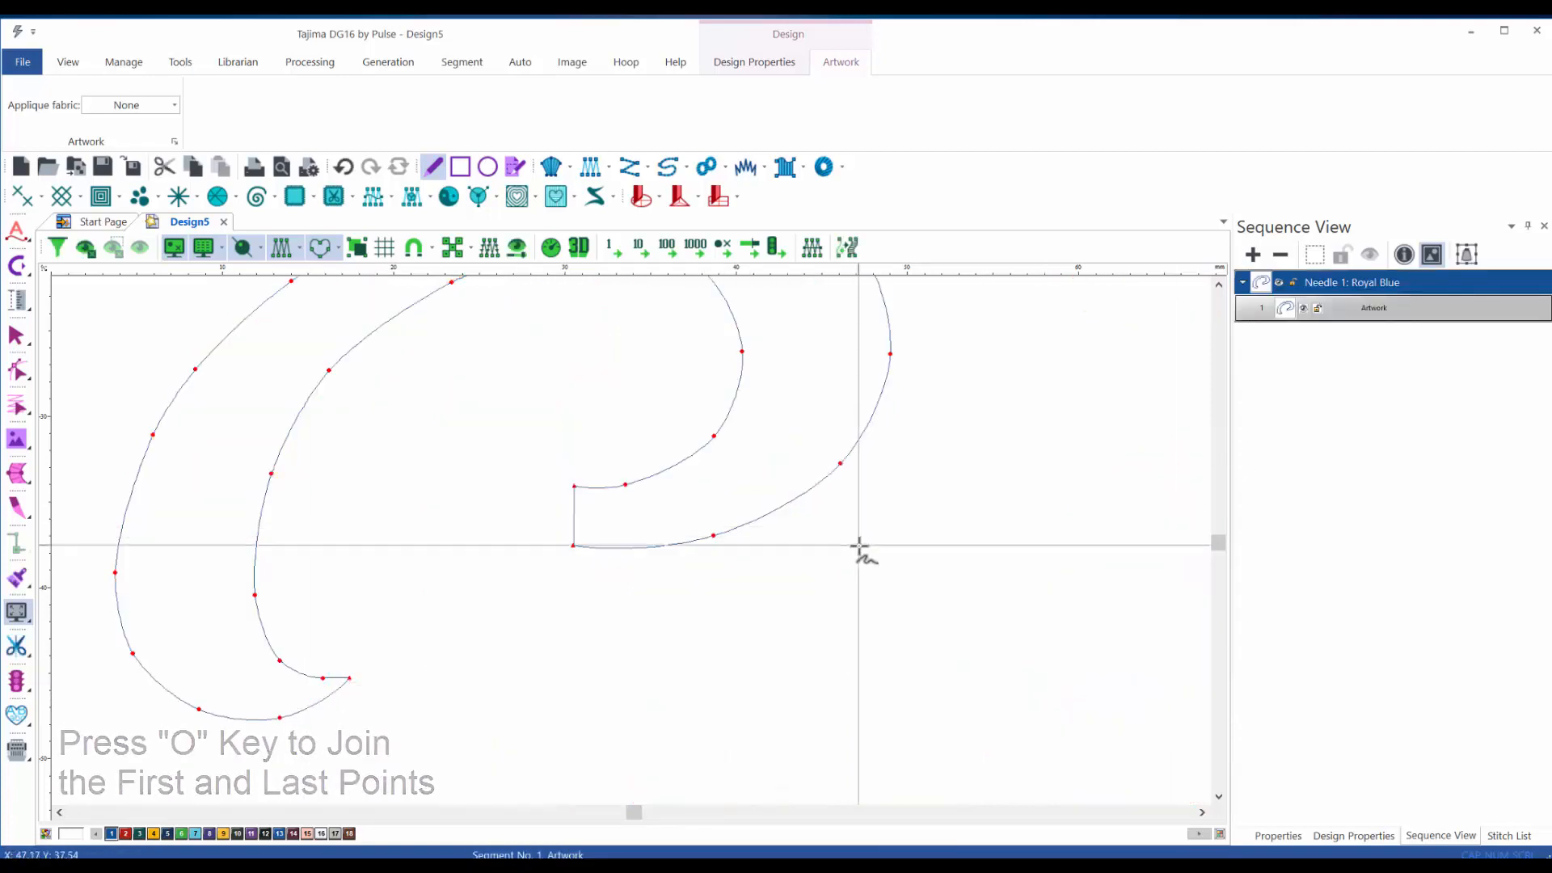
pyautogui.scroll(-3, 862, 547)
pyautogui.moveTo(823, 465); pyautogui.dragTo(822, 547)
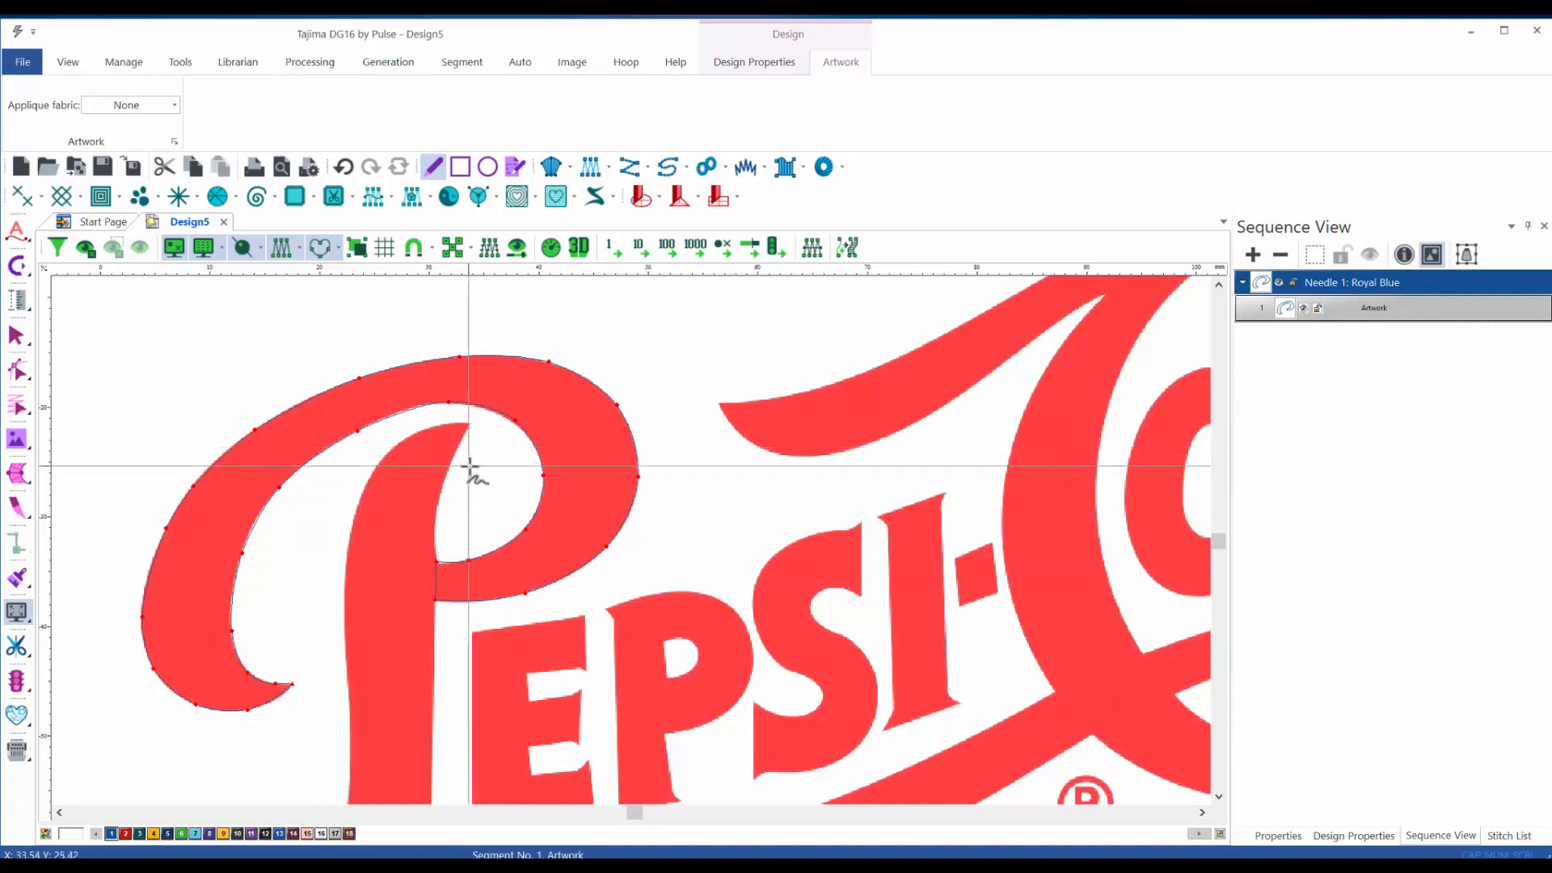
# - Start a new outline at the upper tip of the large P's stem and trace its outer left edge downward with curve points
pyautogui.click(470, 421)
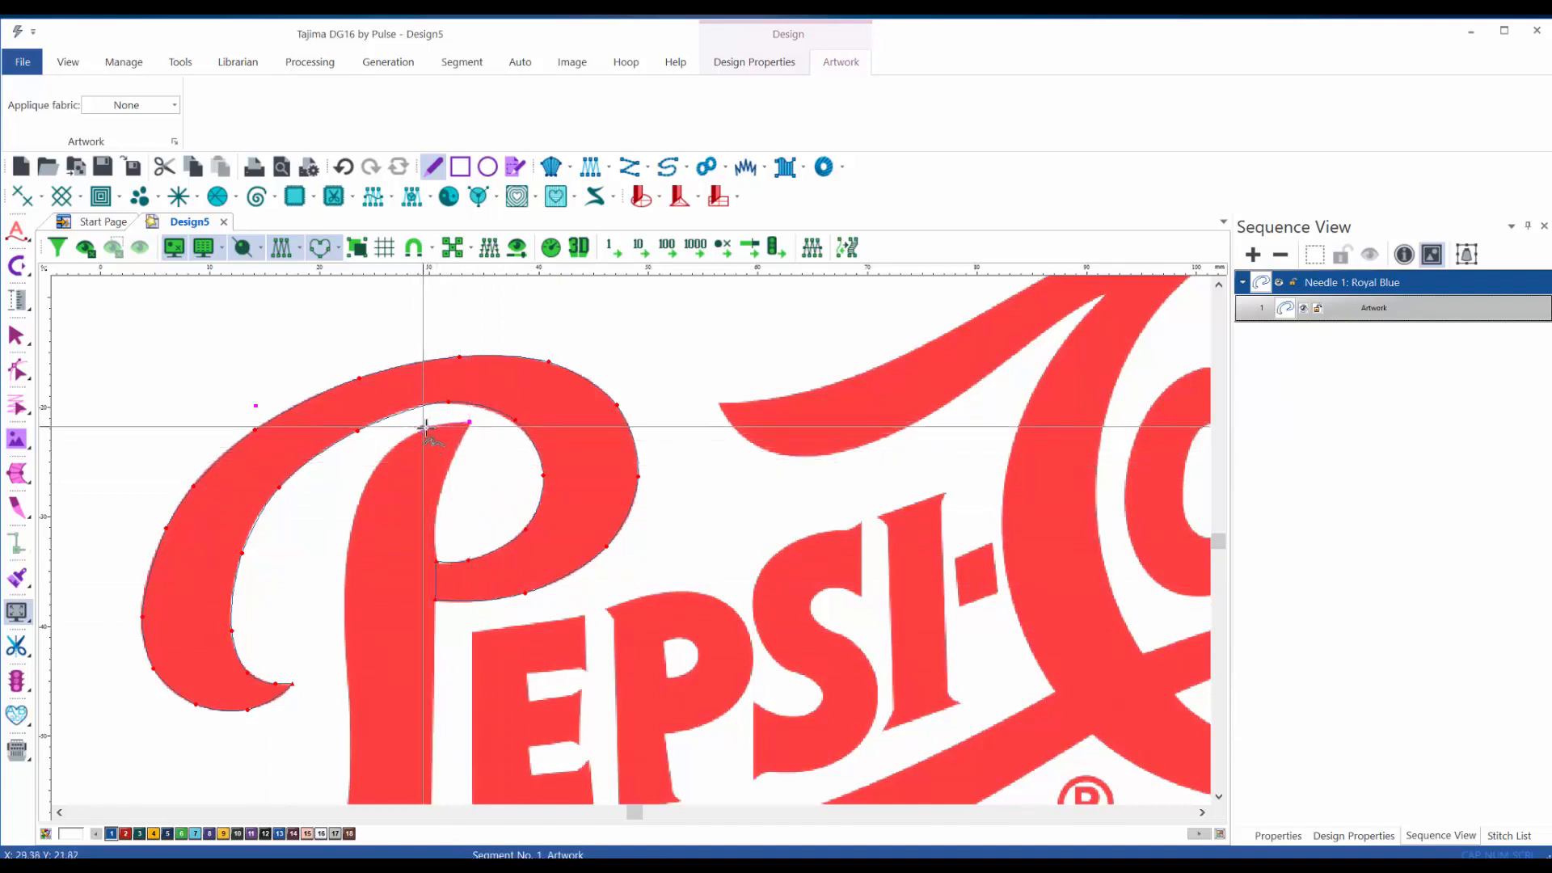
pyautogui.click(367, 480)
pyautogui.click(347, 556)
pyautogui.click(342, 580)
pyautogui.click(343, 619)
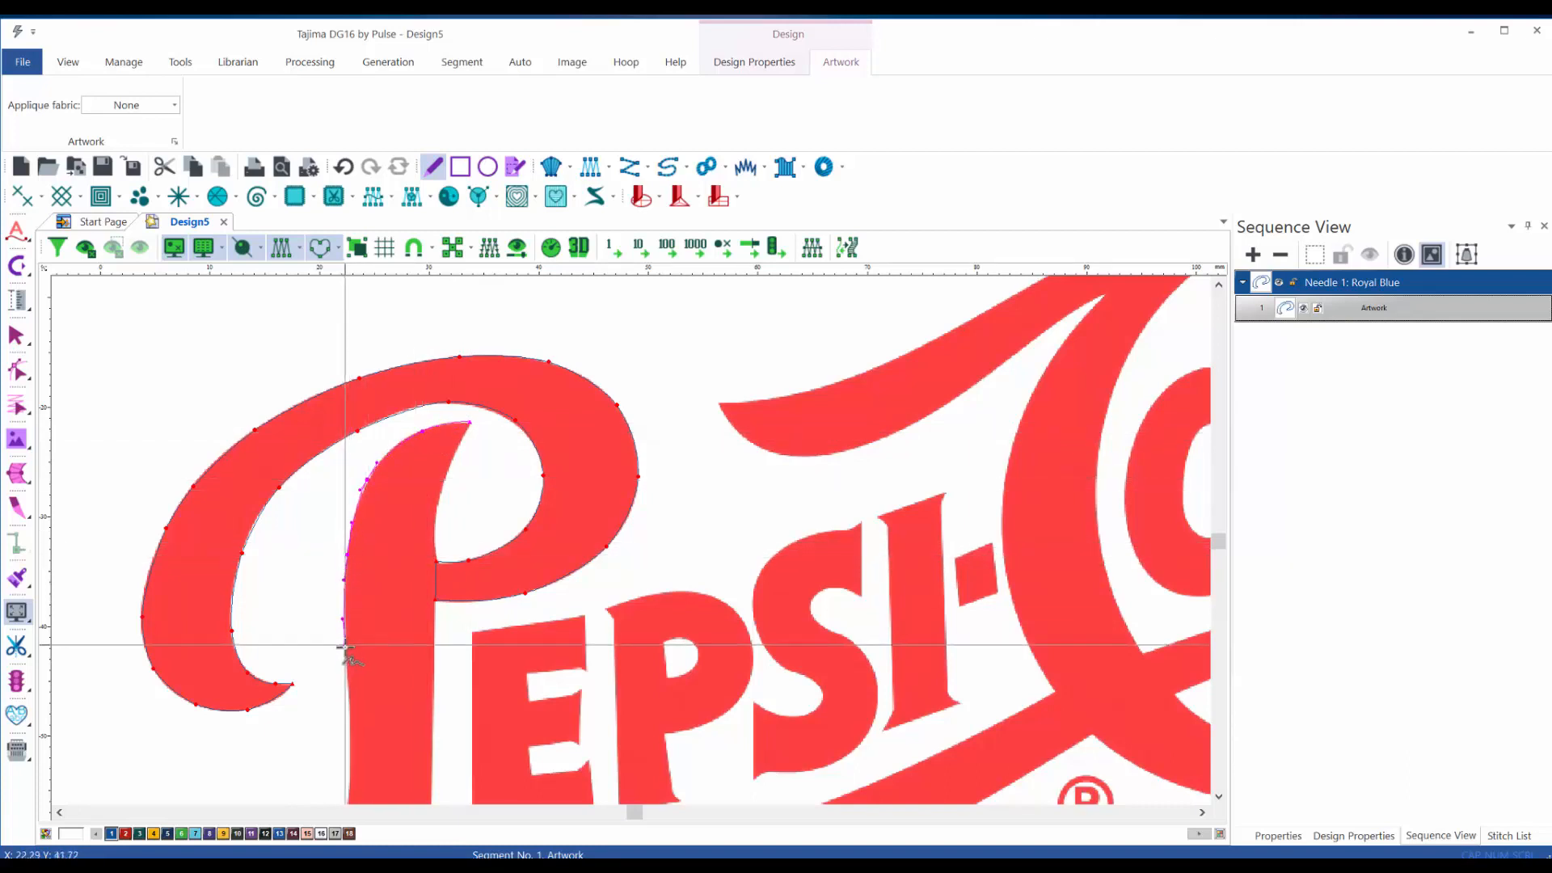
pyautogui.click(352, 736)
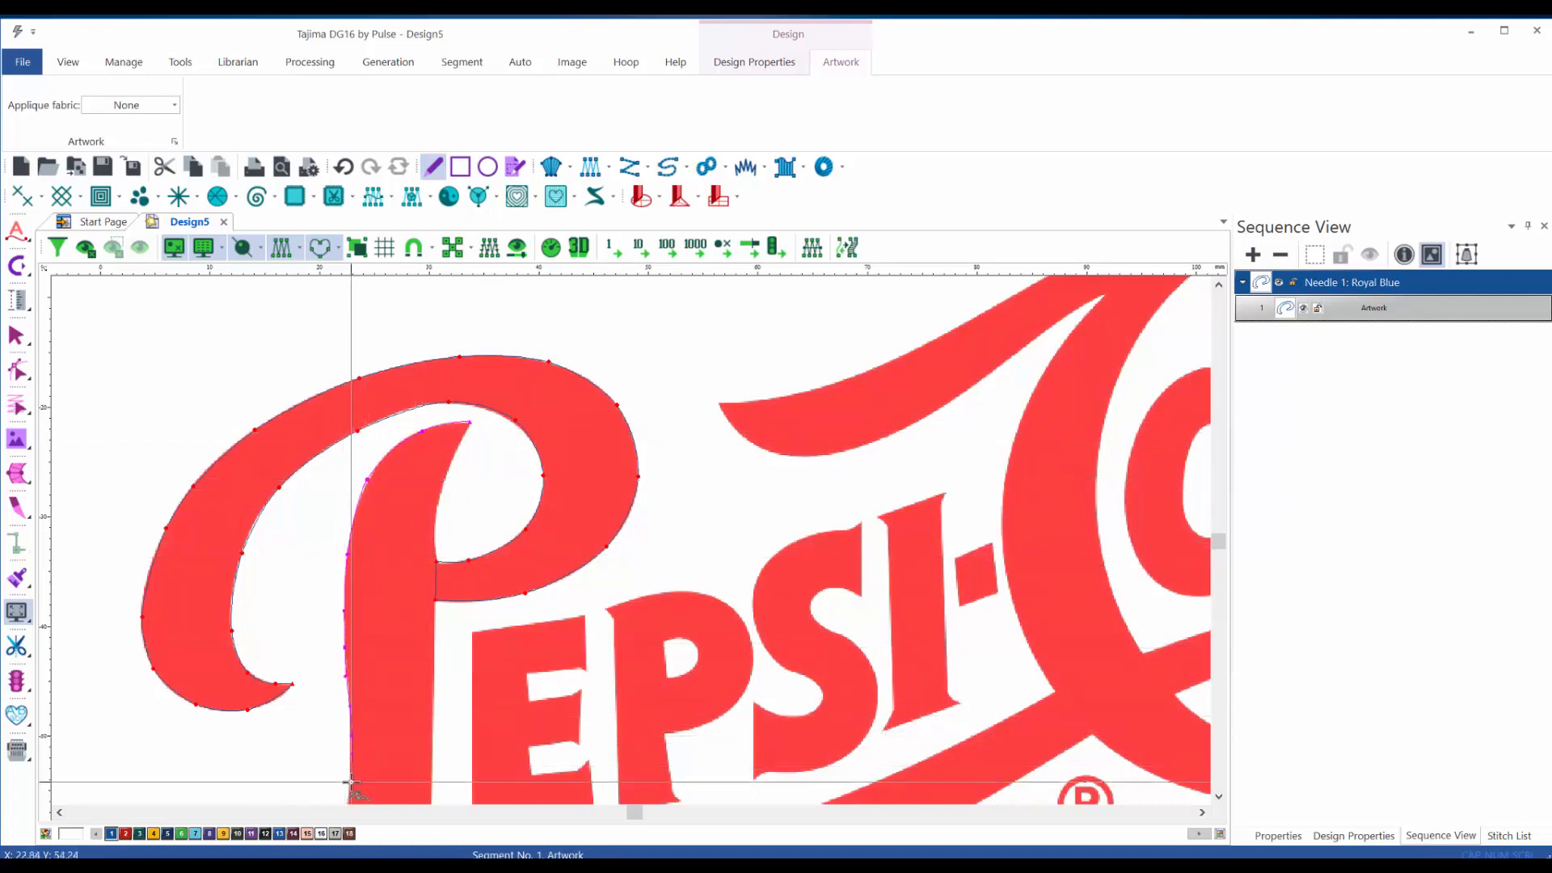
# - Continue the stem outline around the curled foot and along its underside to the lower right curve
pyautogui.press('space')
pyautogui.moveTo(353, 764); pyautogui.dragTo(508, 363)
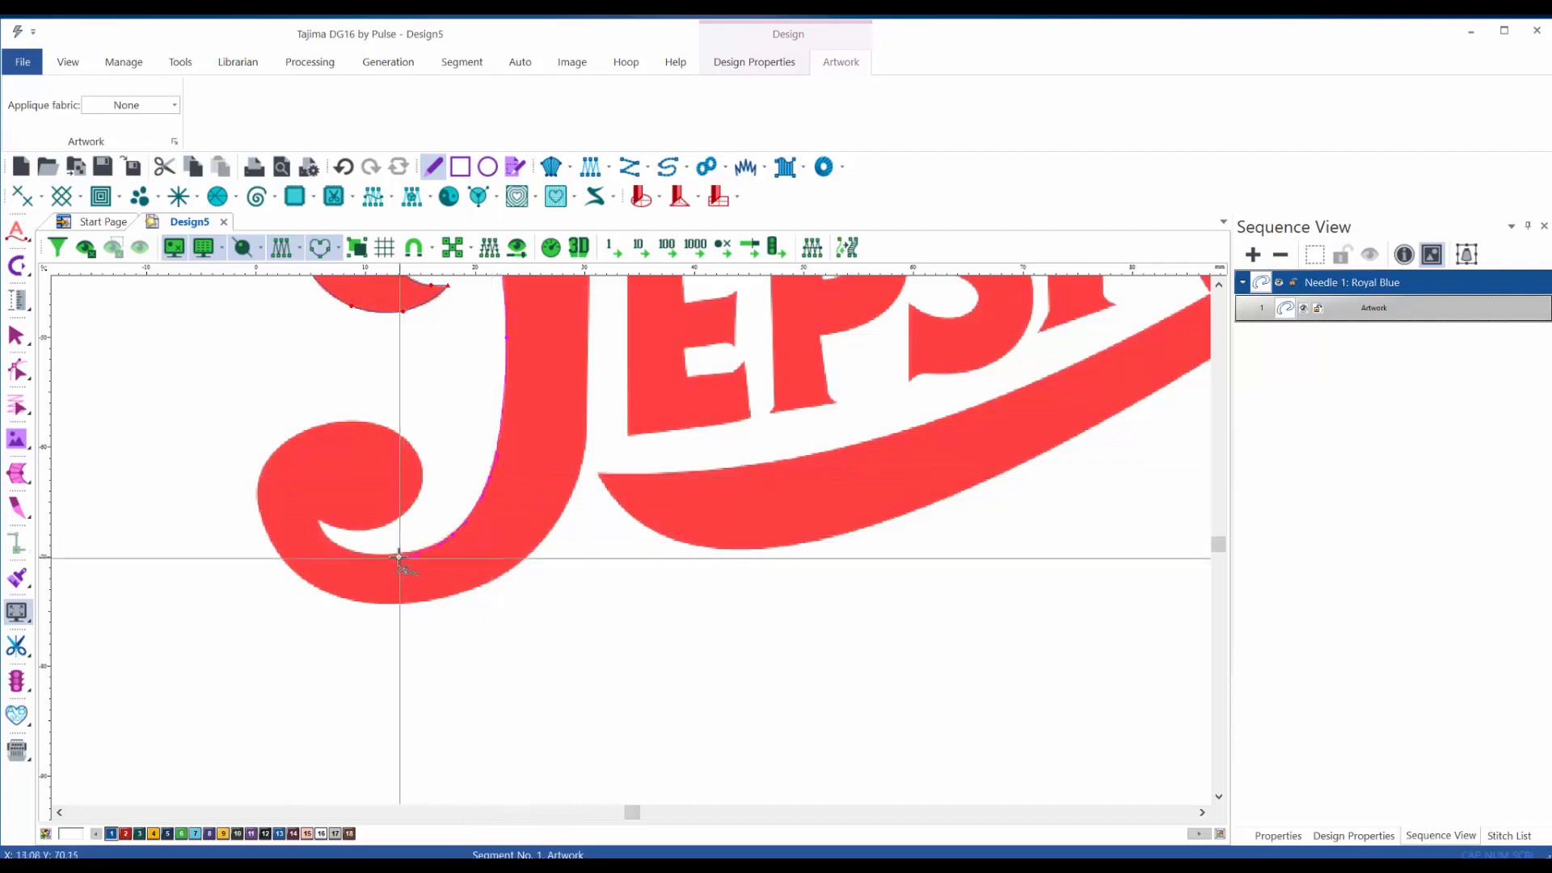
pyautogui.click(318, 522)
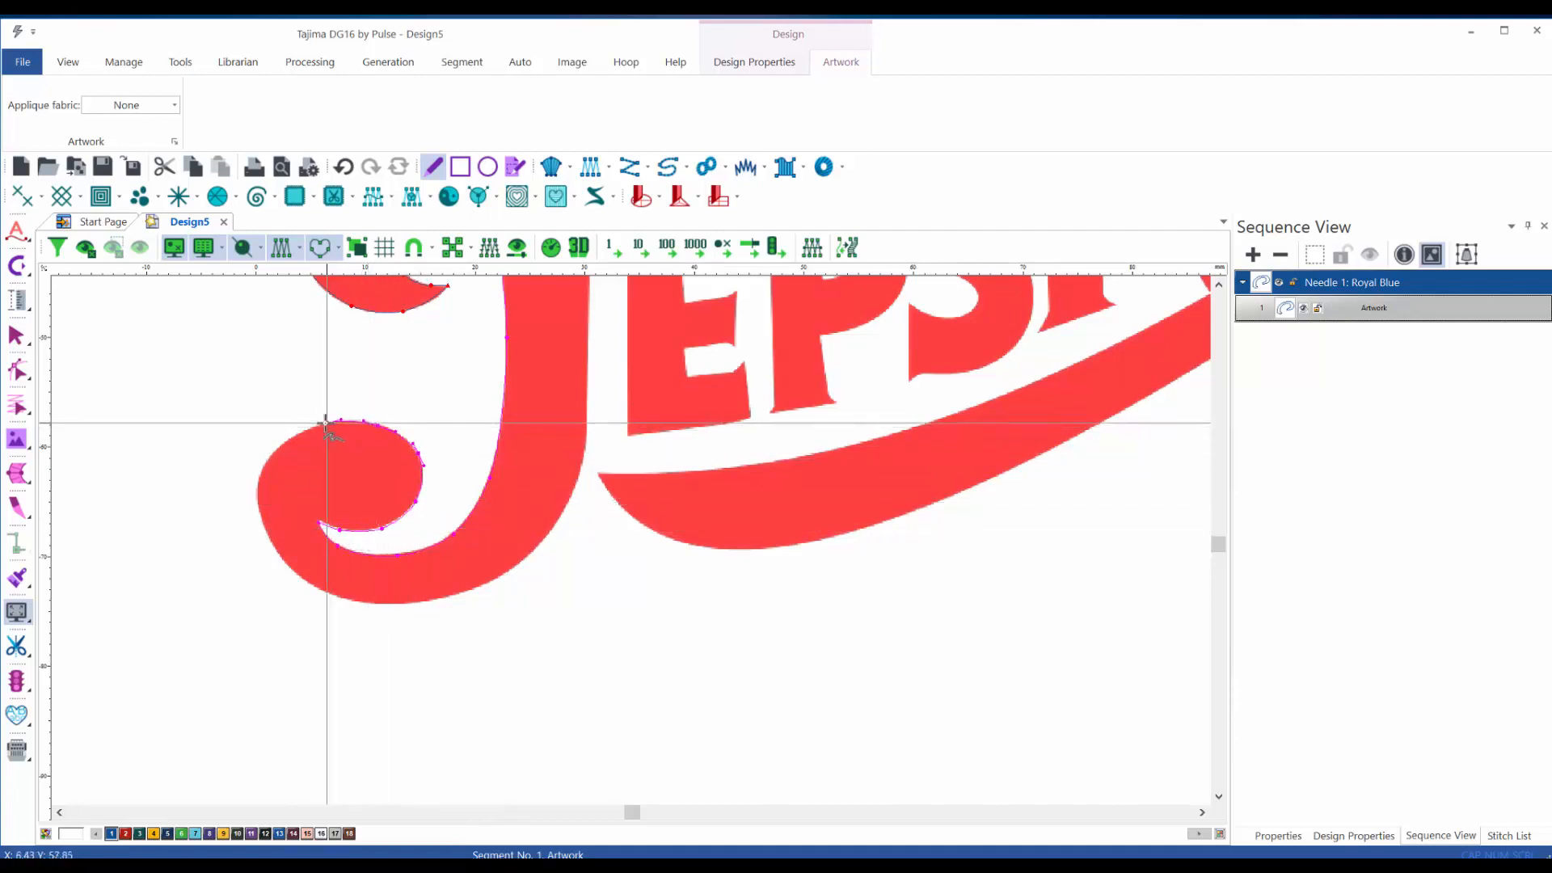
pyautogui.click(257, 489)
pyautogui.click(272, 548)
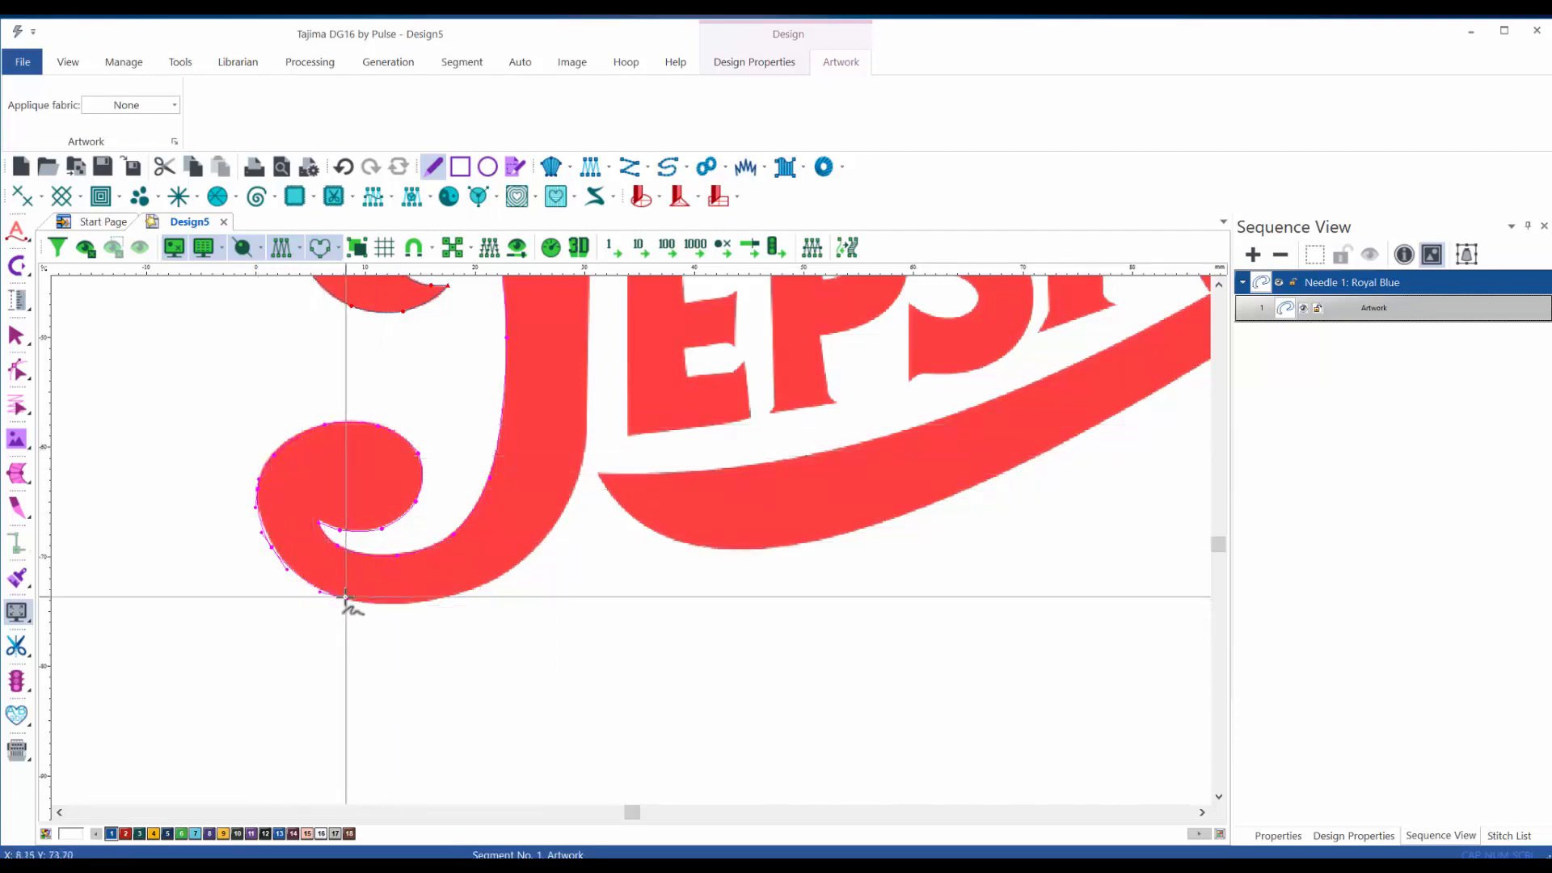
pyautogui.click(344, 597)
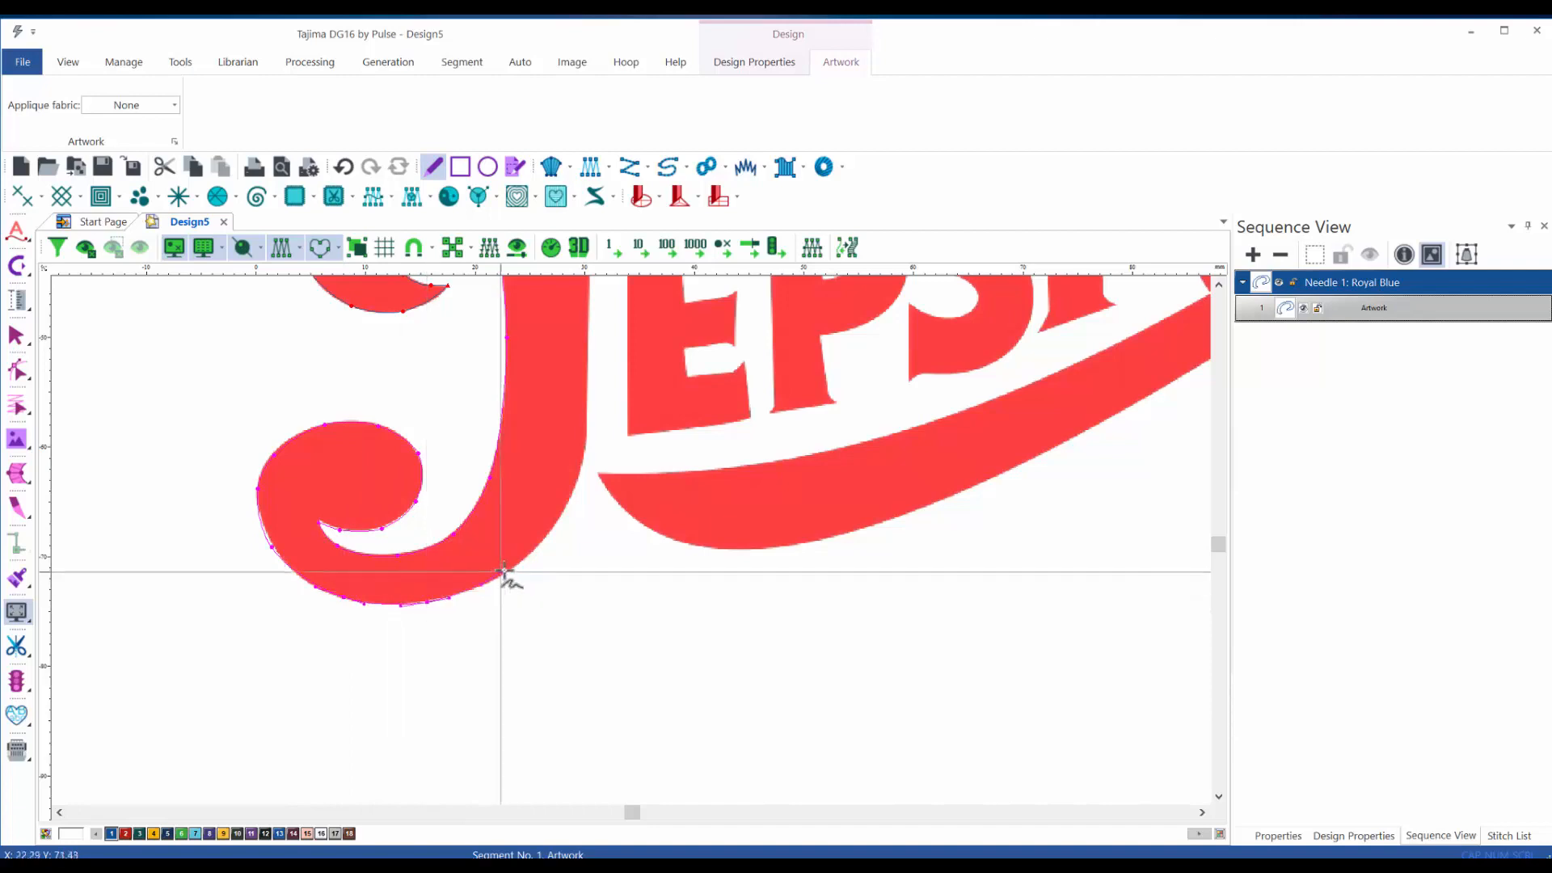
pyautogui.click(511, 569)
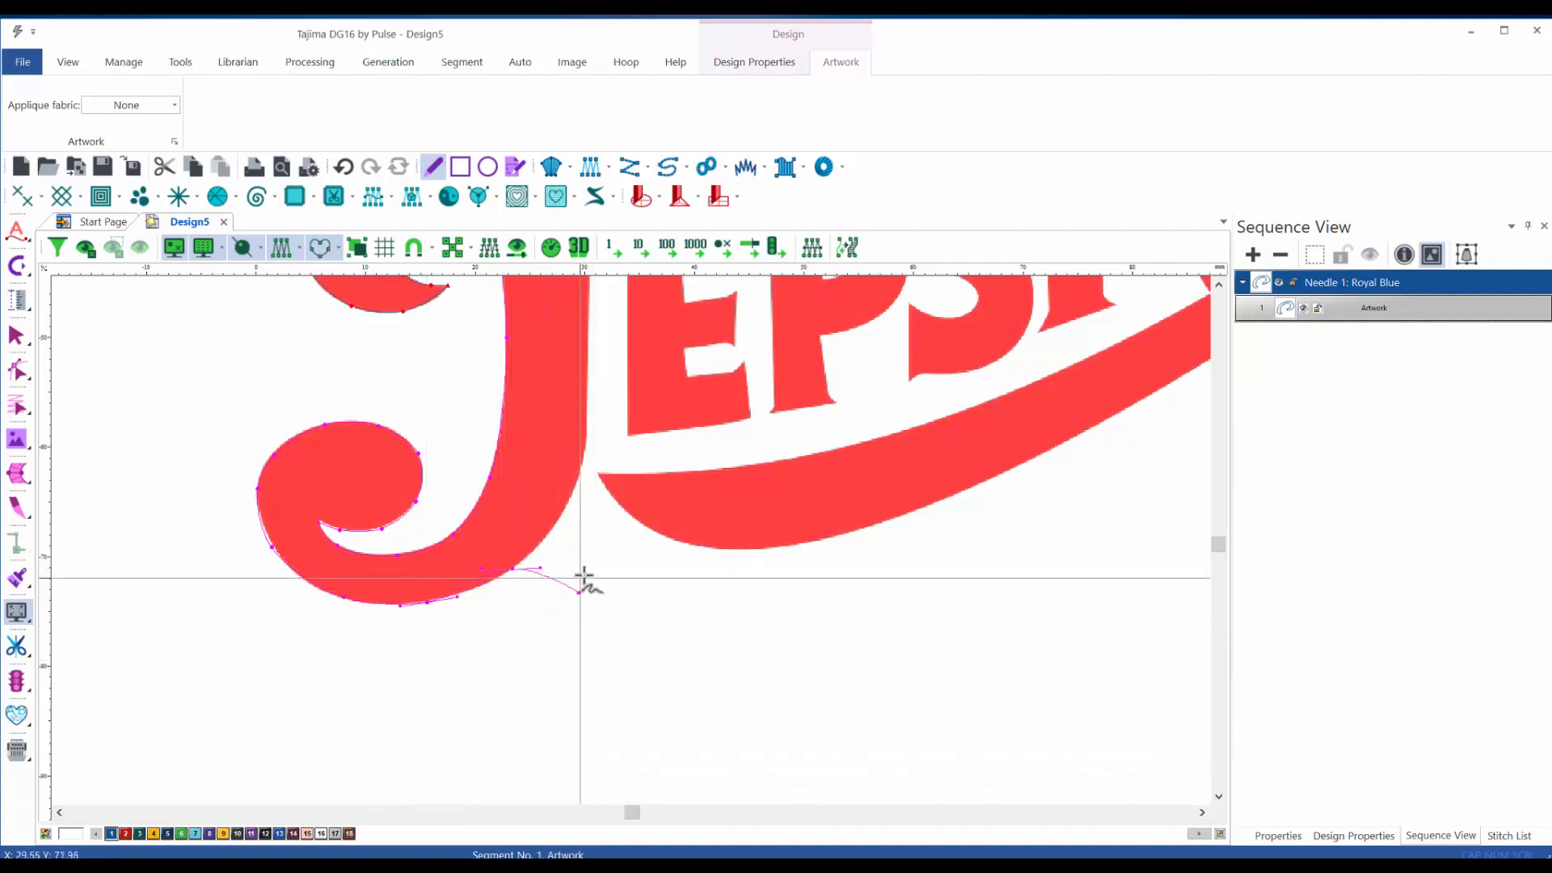
# - Place a few stray points away from the large P and delete them from the unfinished outline
pyautogui.click(586, 545)
pyautogui.click(741, 719)
pyautogui.click(875, 628)
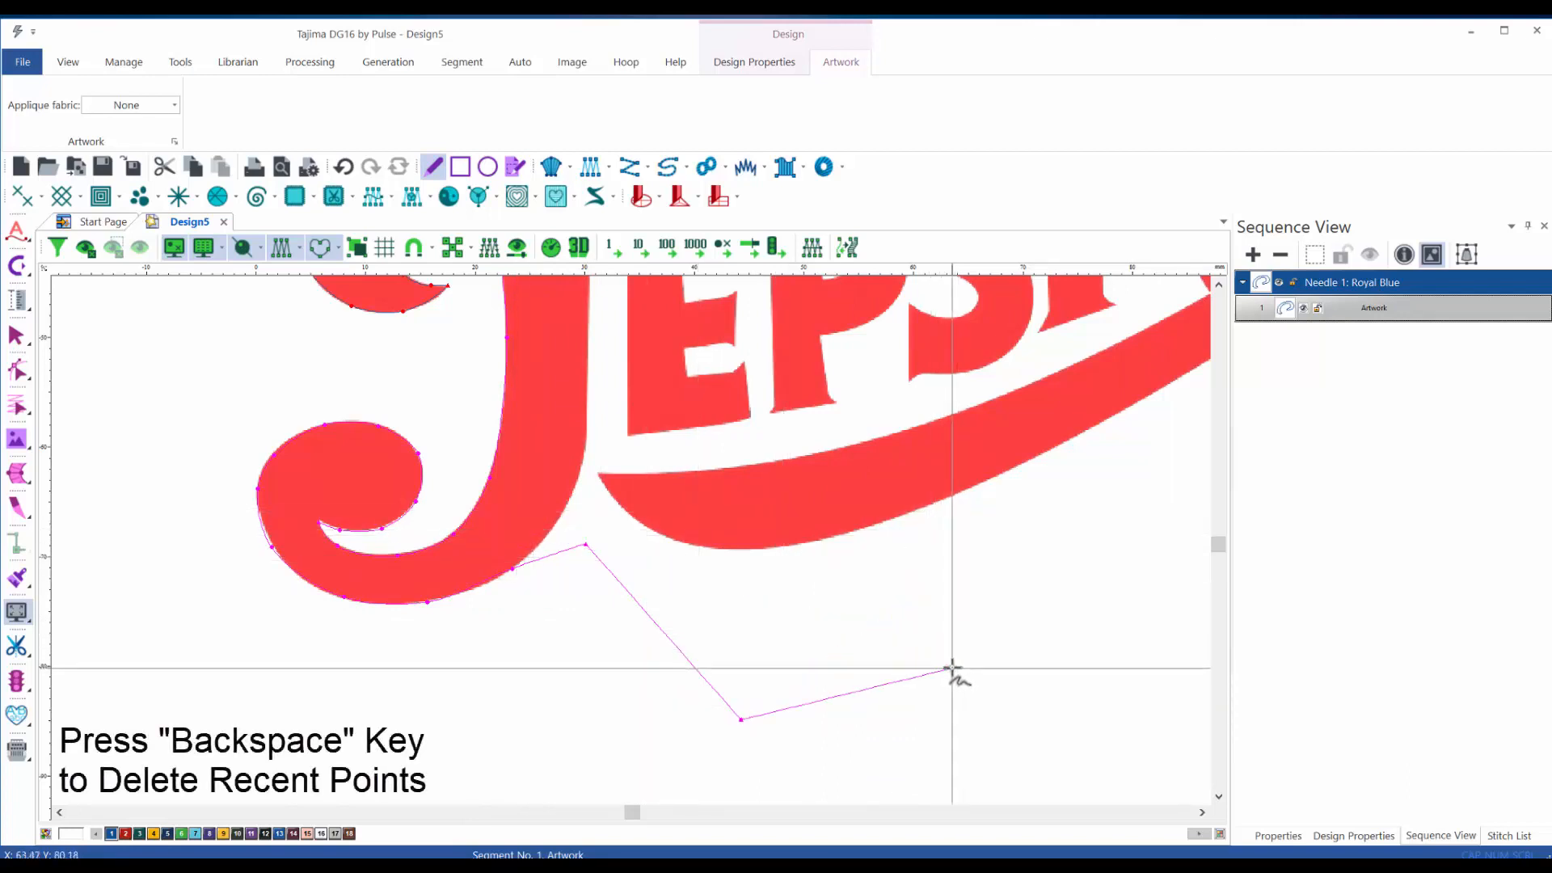
pyautogui.press('BackSpace')
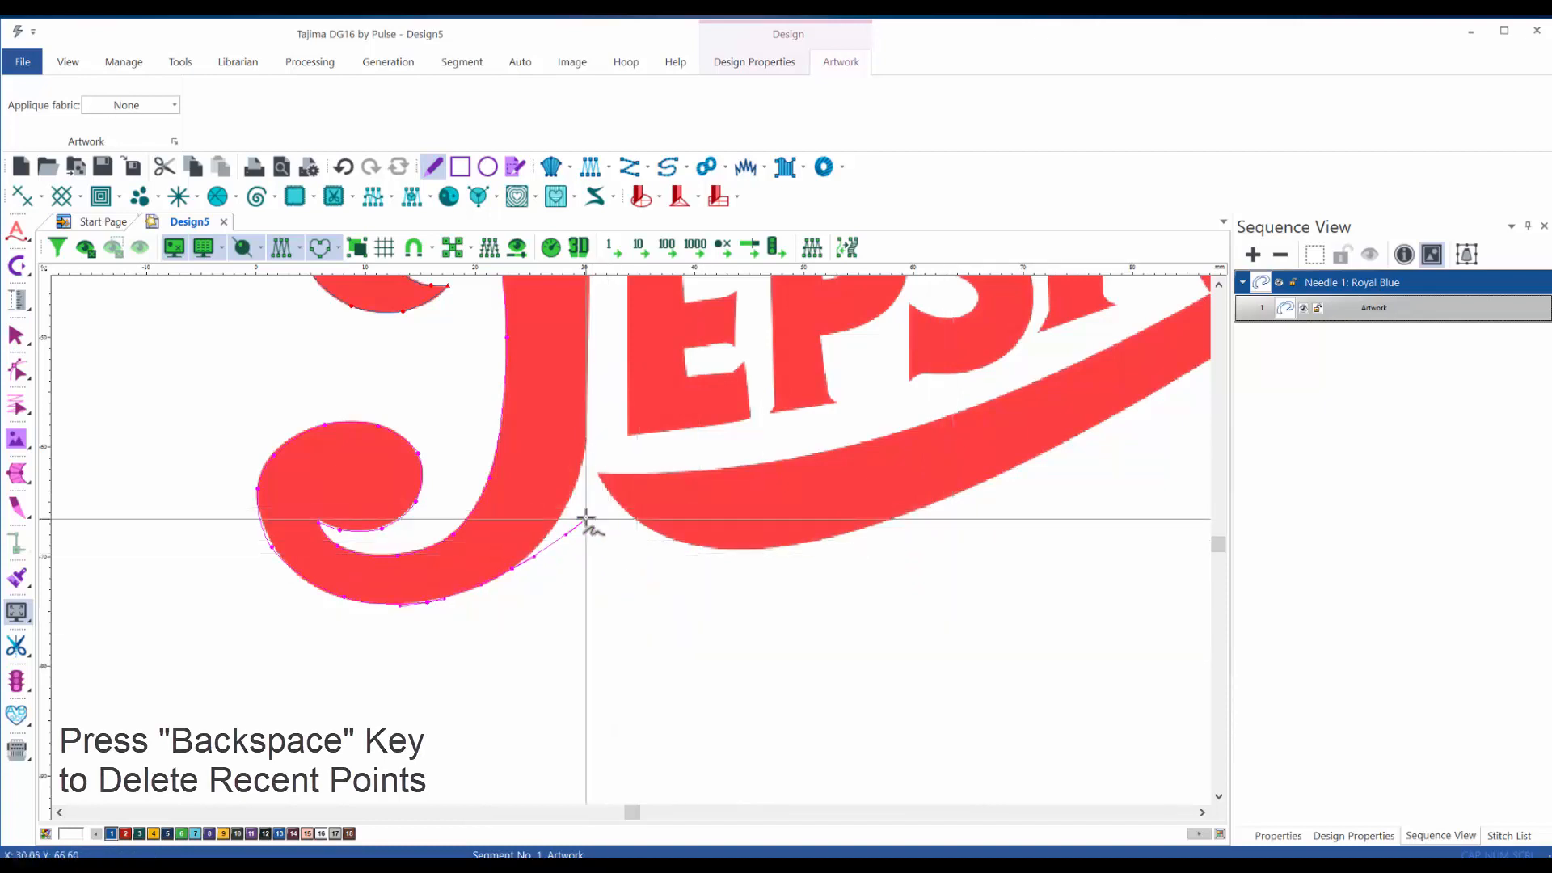
# - Trace the stem's right edge from the foot up past the bowl junction to just below the upper tip
pyautogui.moveTo(590, 469); pyautogui.dragTo(471, 650)
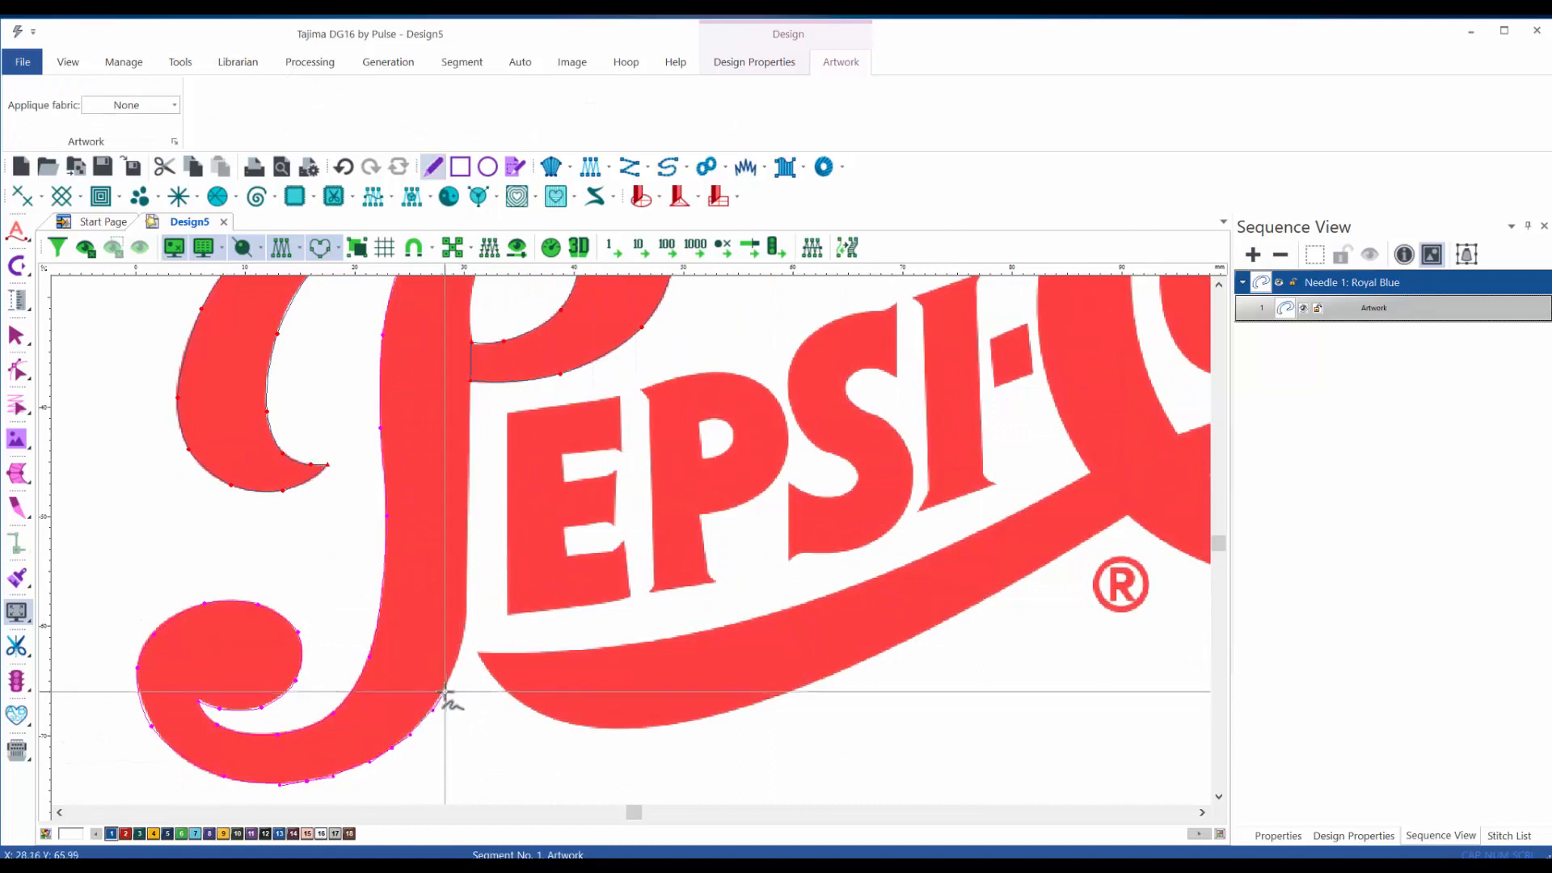
pyautogui.click(468, 540)
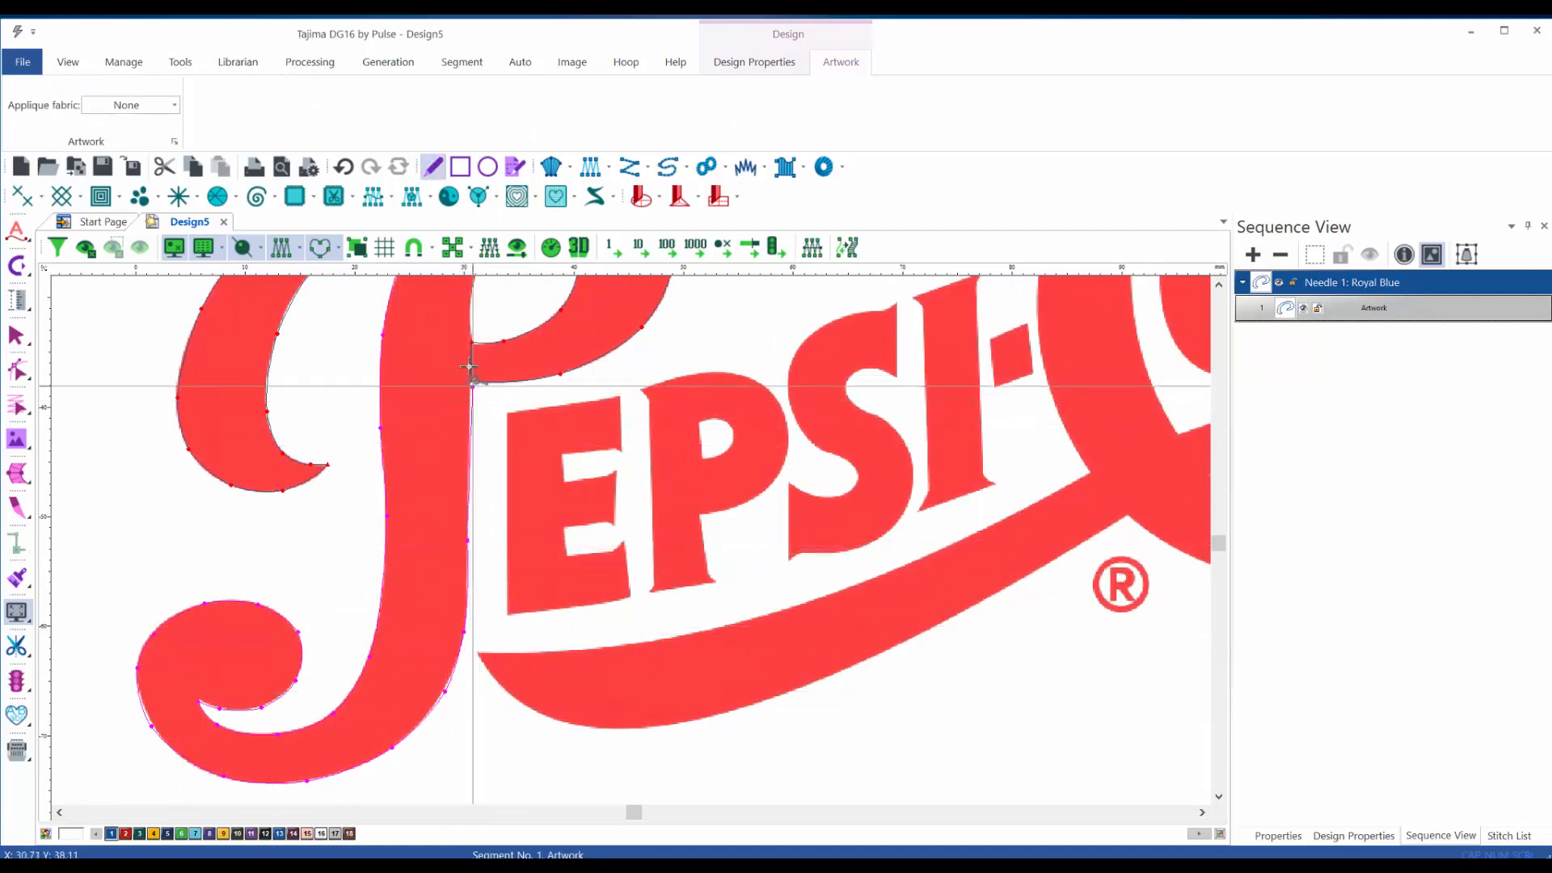
pyautogui.click(471, 333)
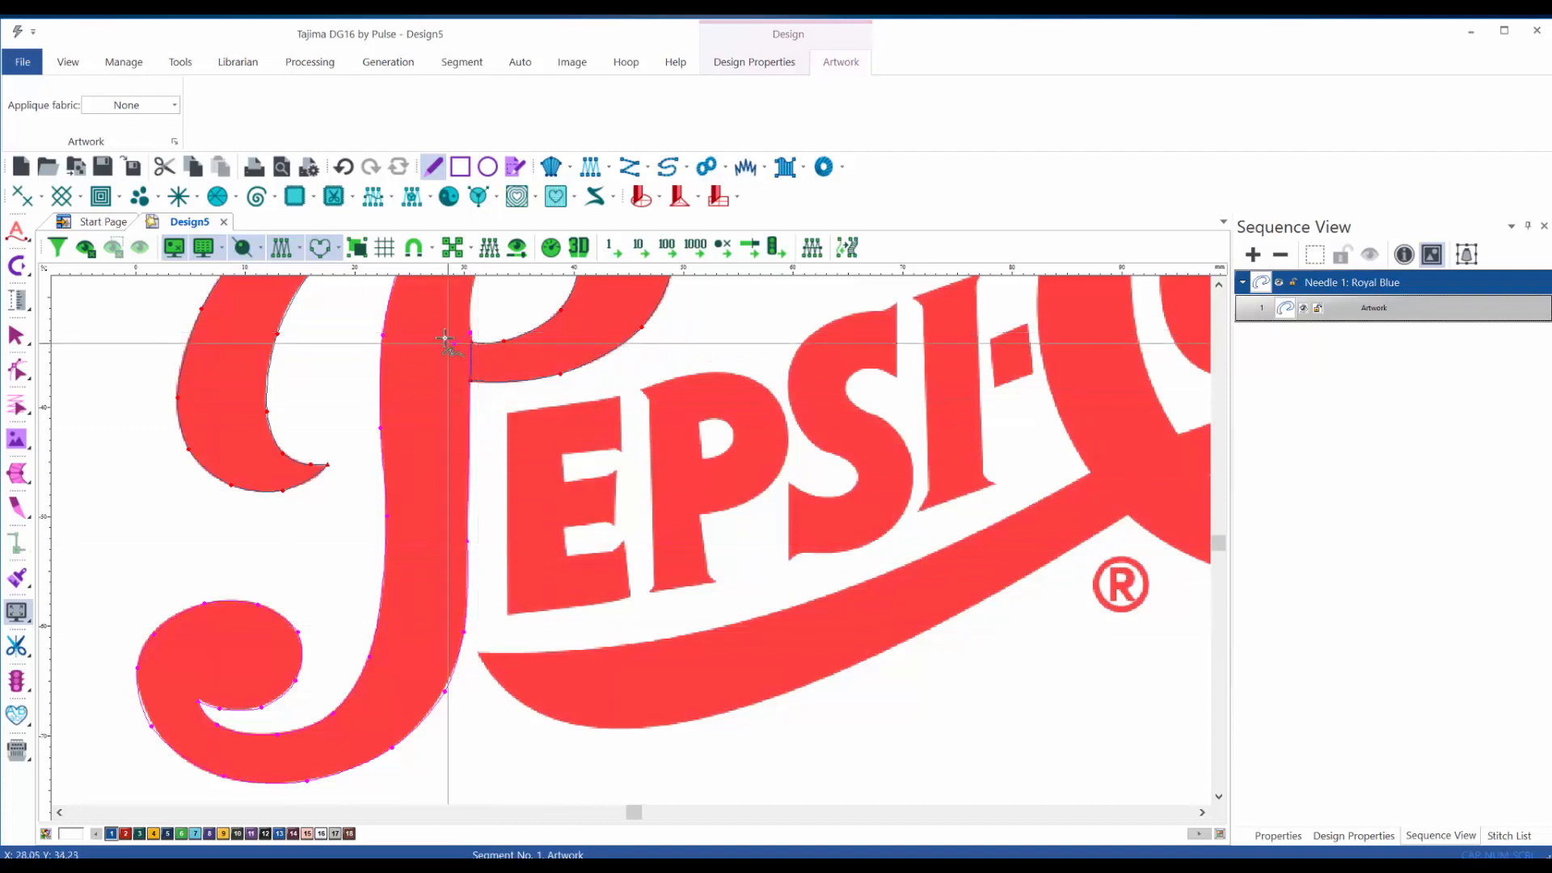
pyautogui.moveTo(472, 323); pyautogui.dragTo(369, 551)
pyautogui.press('space')
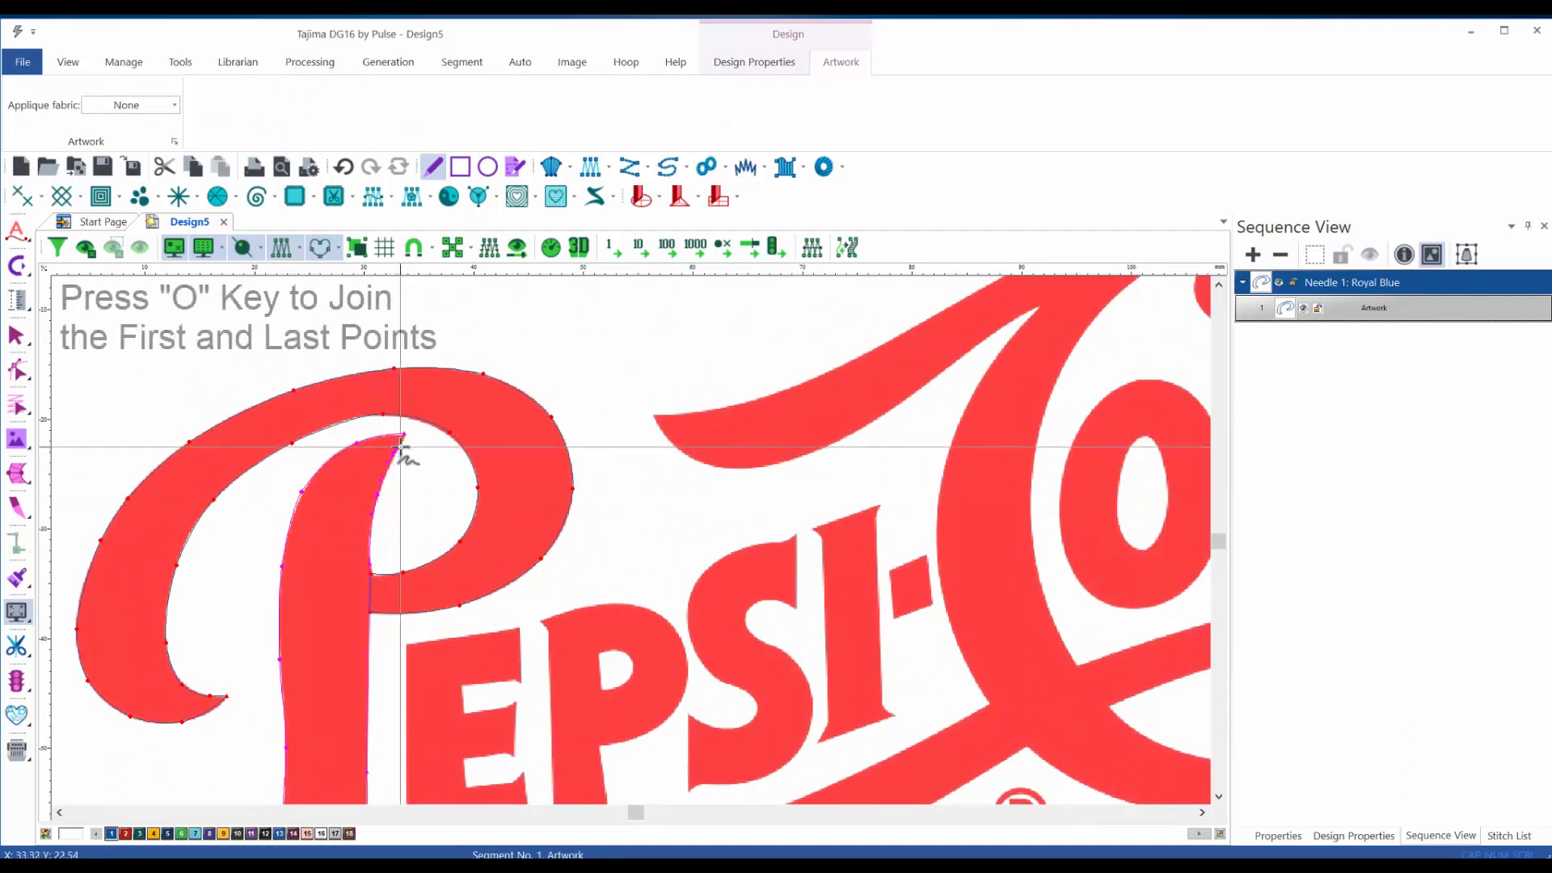
# - Join the stem outline's first and last points, finish it as an artwork segment, and check it with the logo image briefly hidden
pyautogui.press('o')
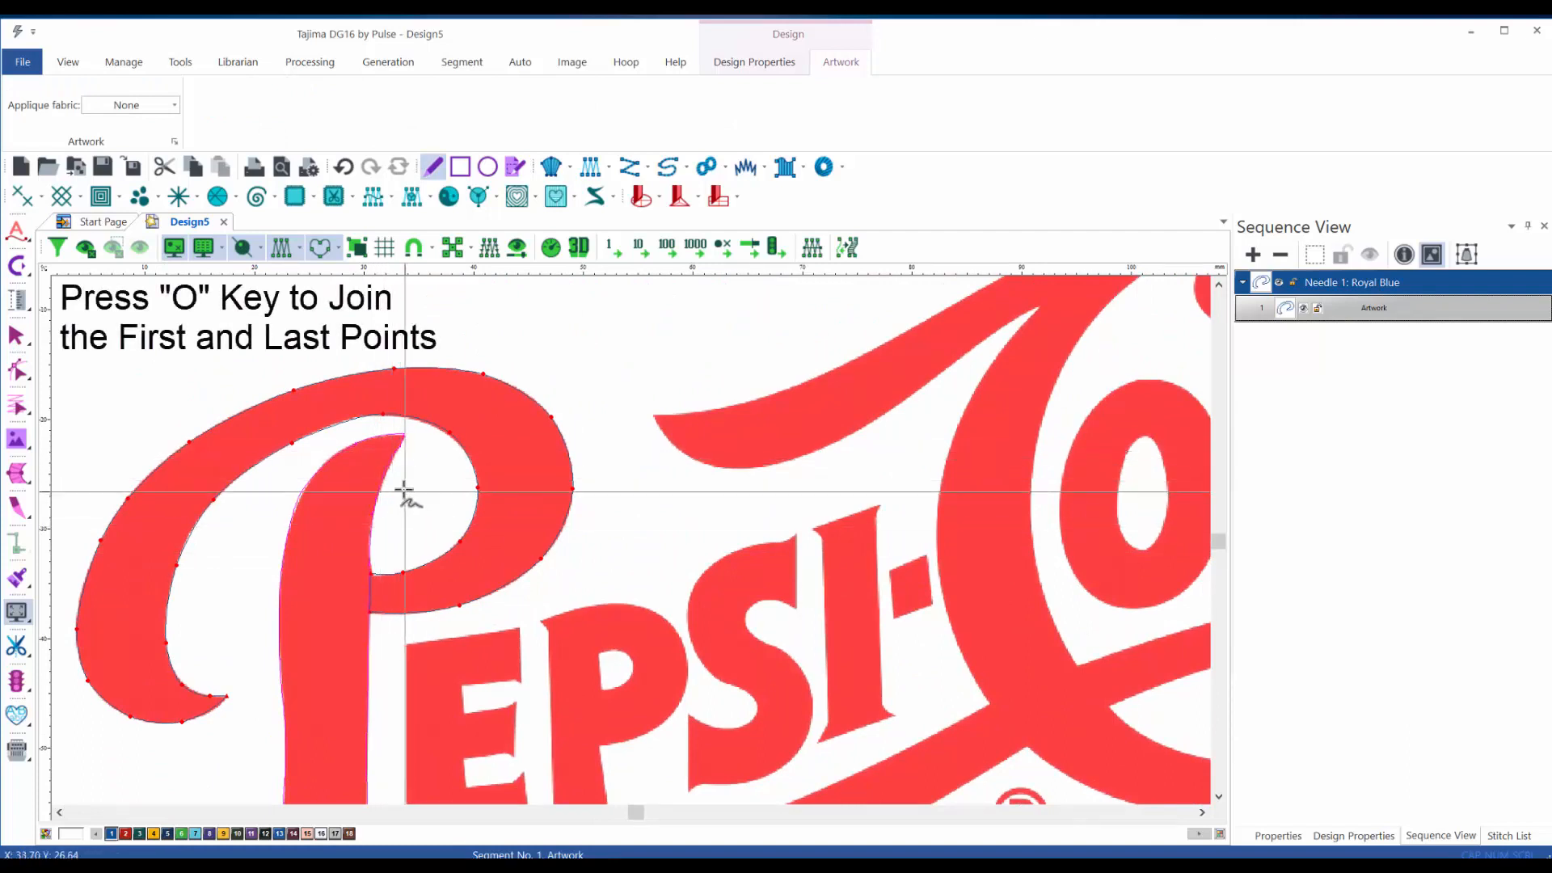
pyautogui.press('Return')
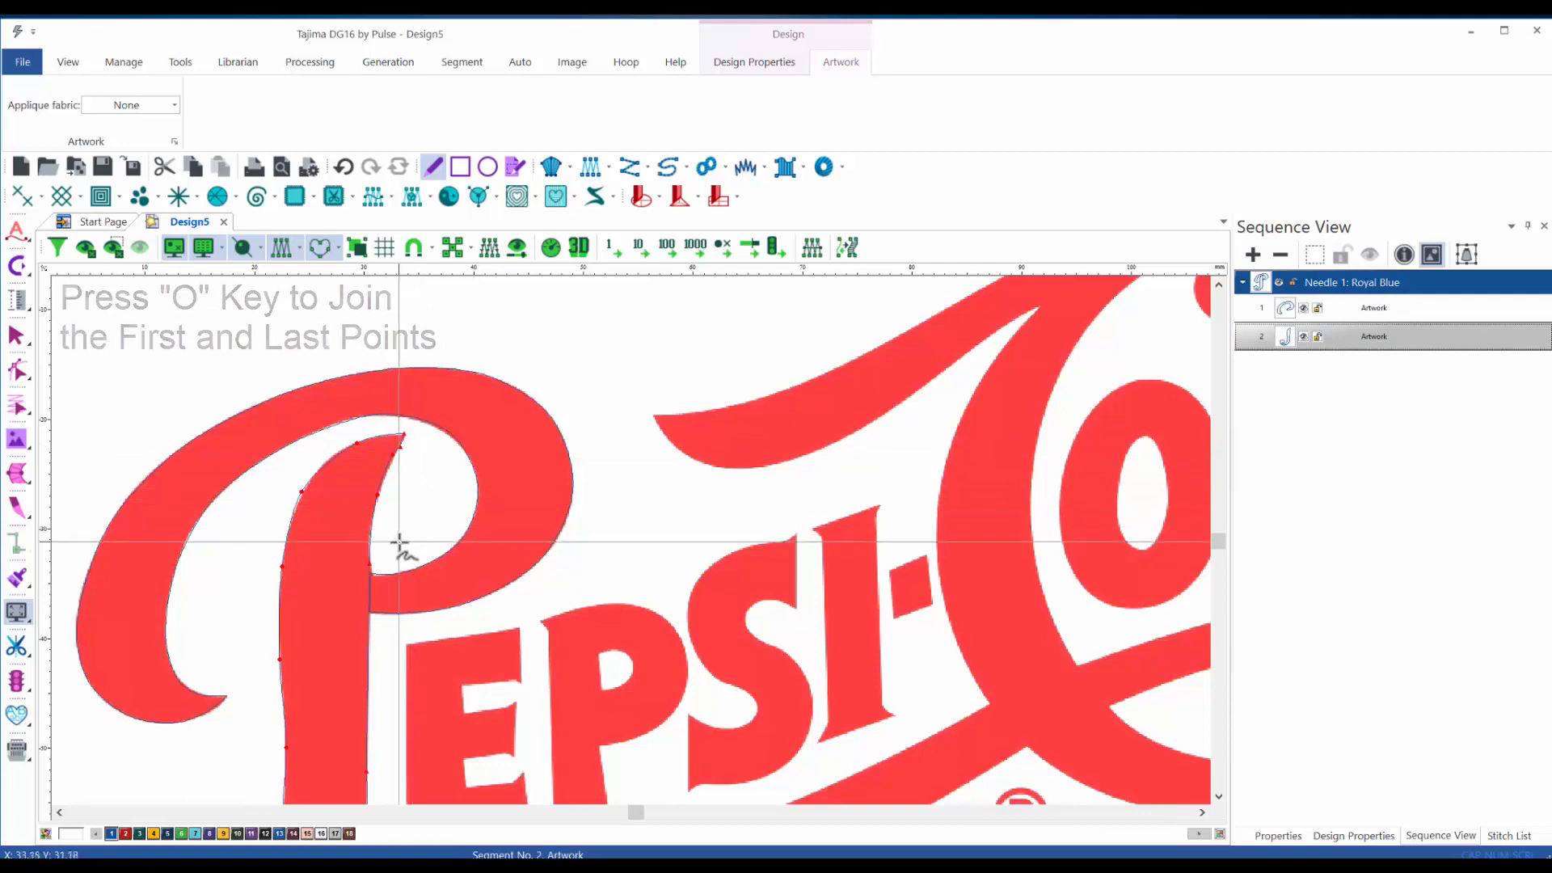
pyautogui.press('i')
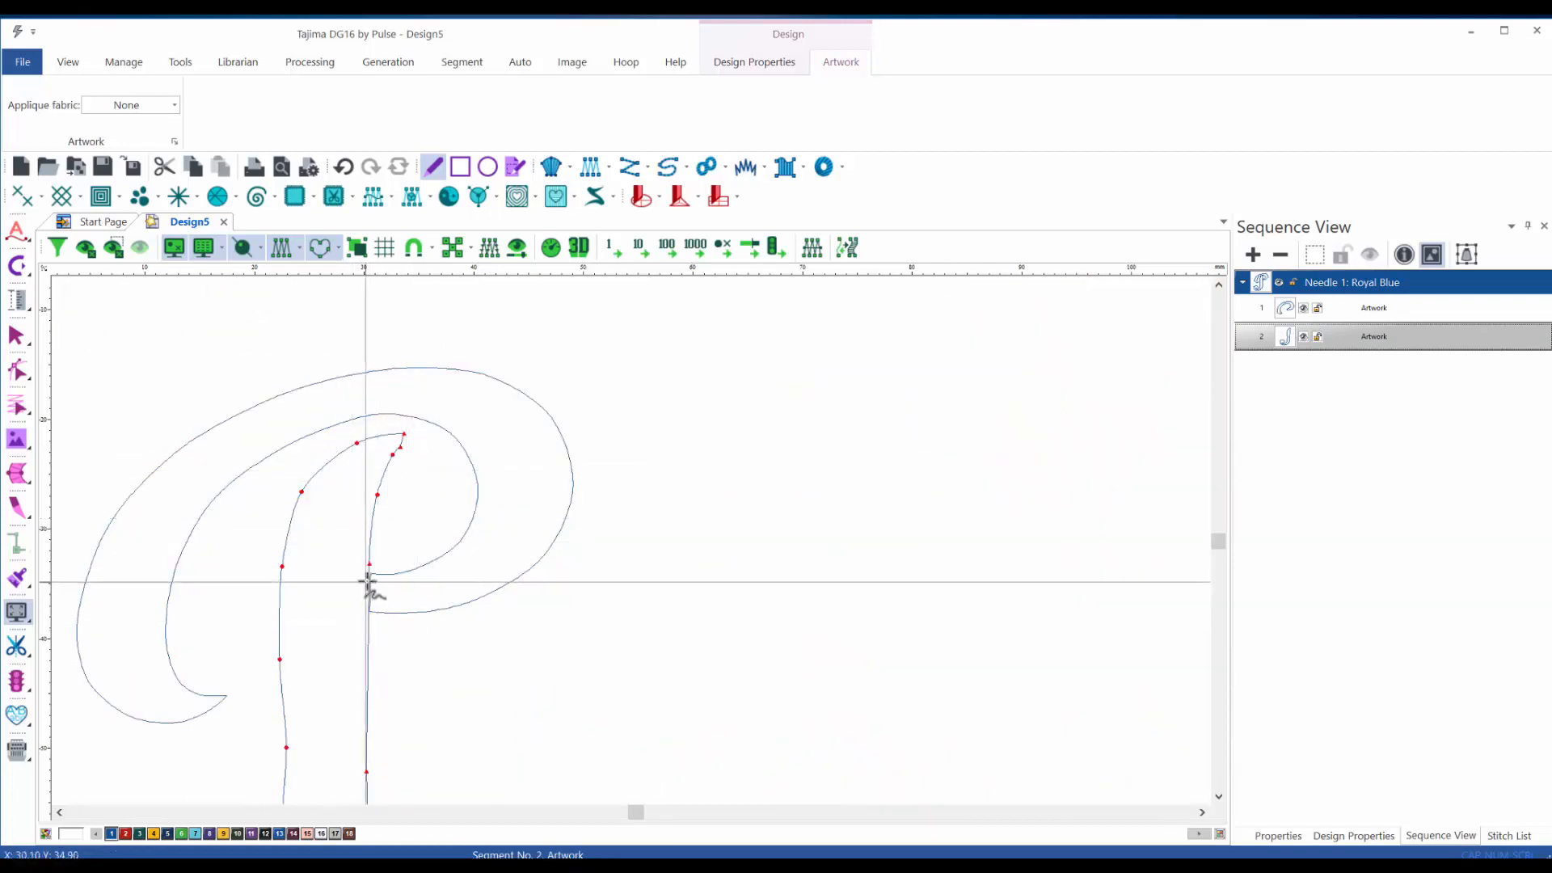
pyautogui.press('i')
# - Trace the outside of the letter E with straight points from its upper arm's end around to the lower right corner
pyautogui.moveTo(475, 611); pyautogui.dragTo(478, 383)
pyautogui.scroll(2, 432, 487)
pyautogui.scroll(1, 432, 486)
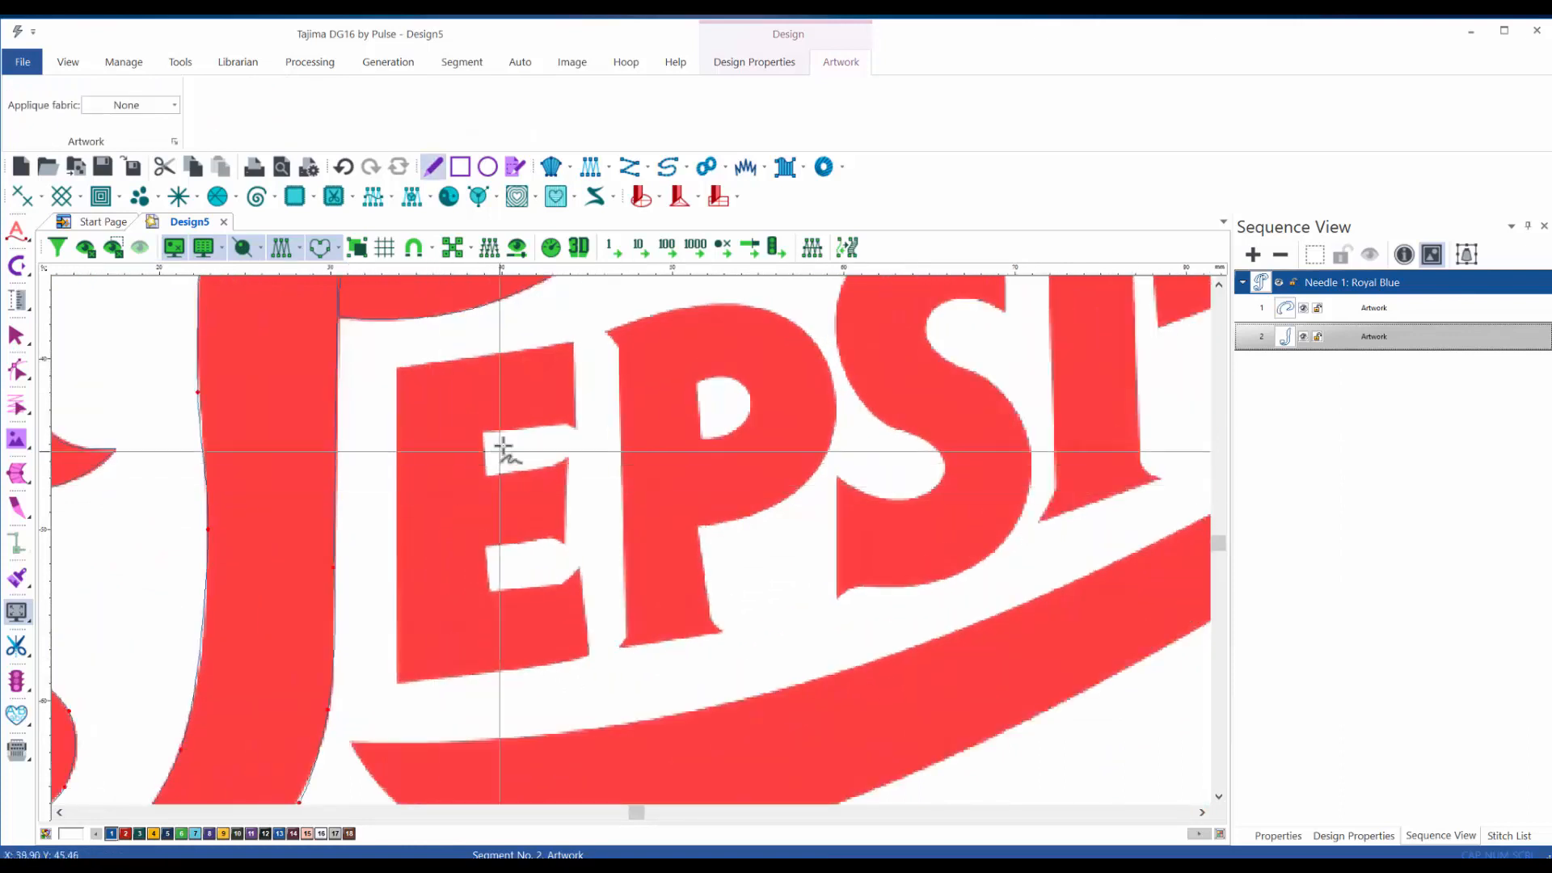
pyautogui.click(577, 429)
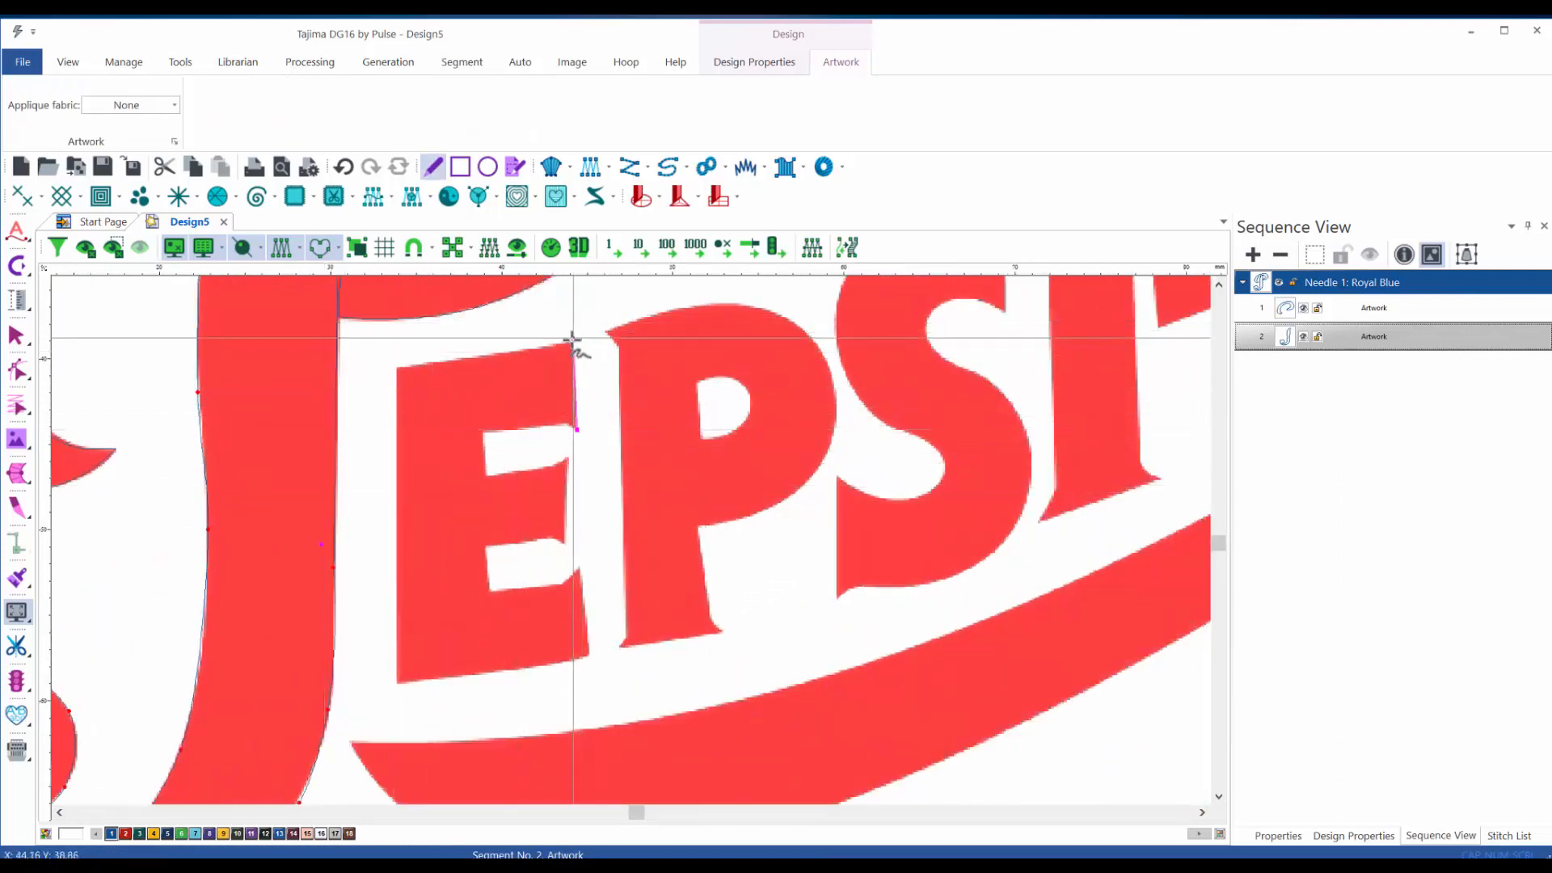
pyautogui.click(414, 365)
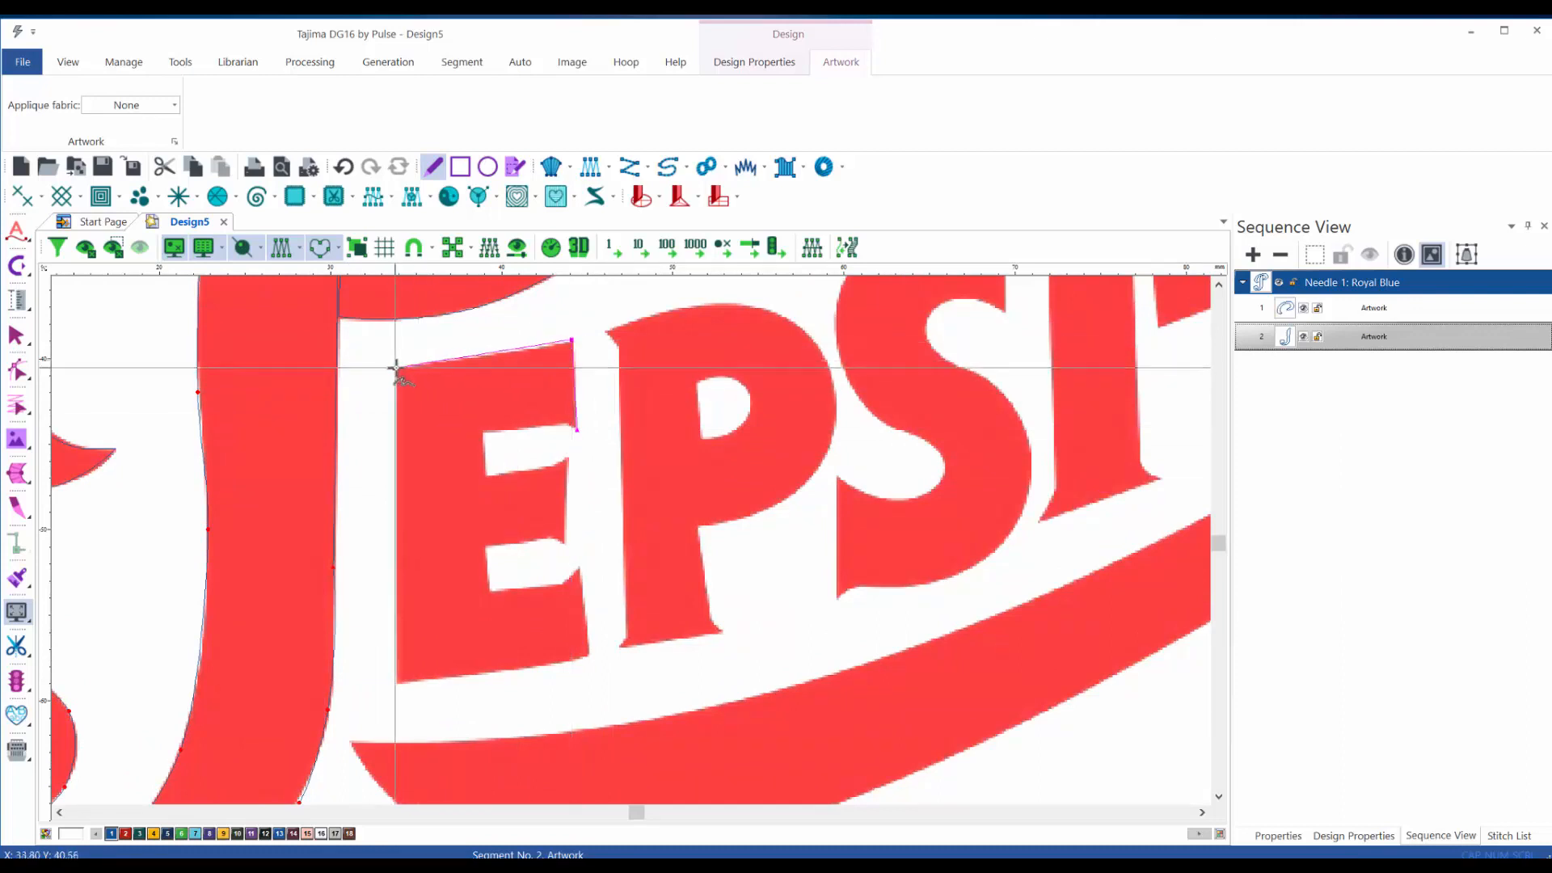
pyautogui.click(401, 678)
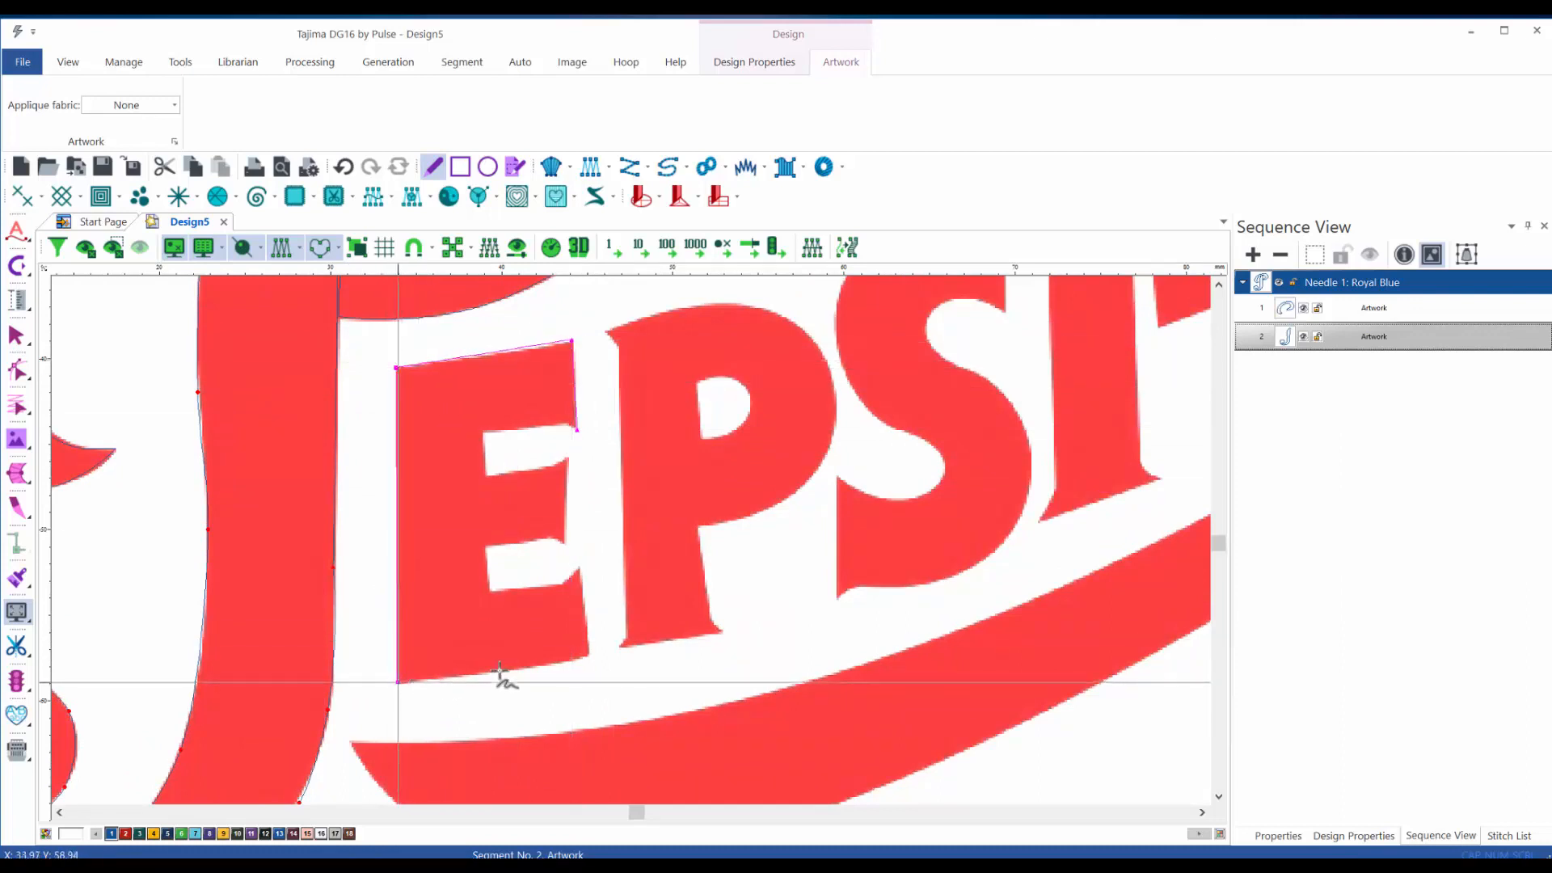
pyautogui.click(571, 662)
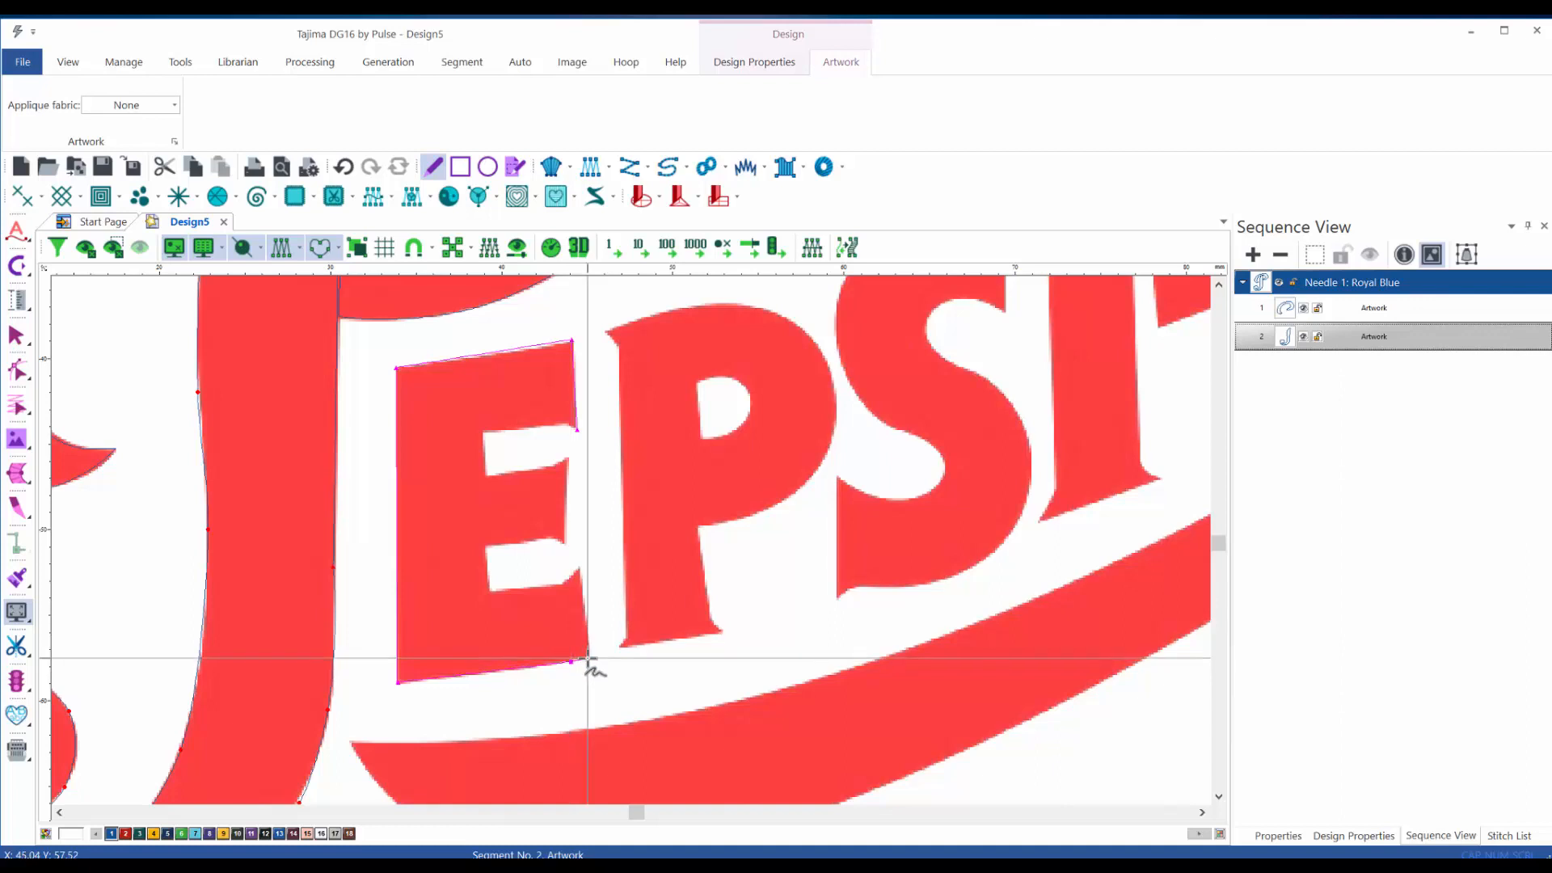
pyautogui.click(588, 657)
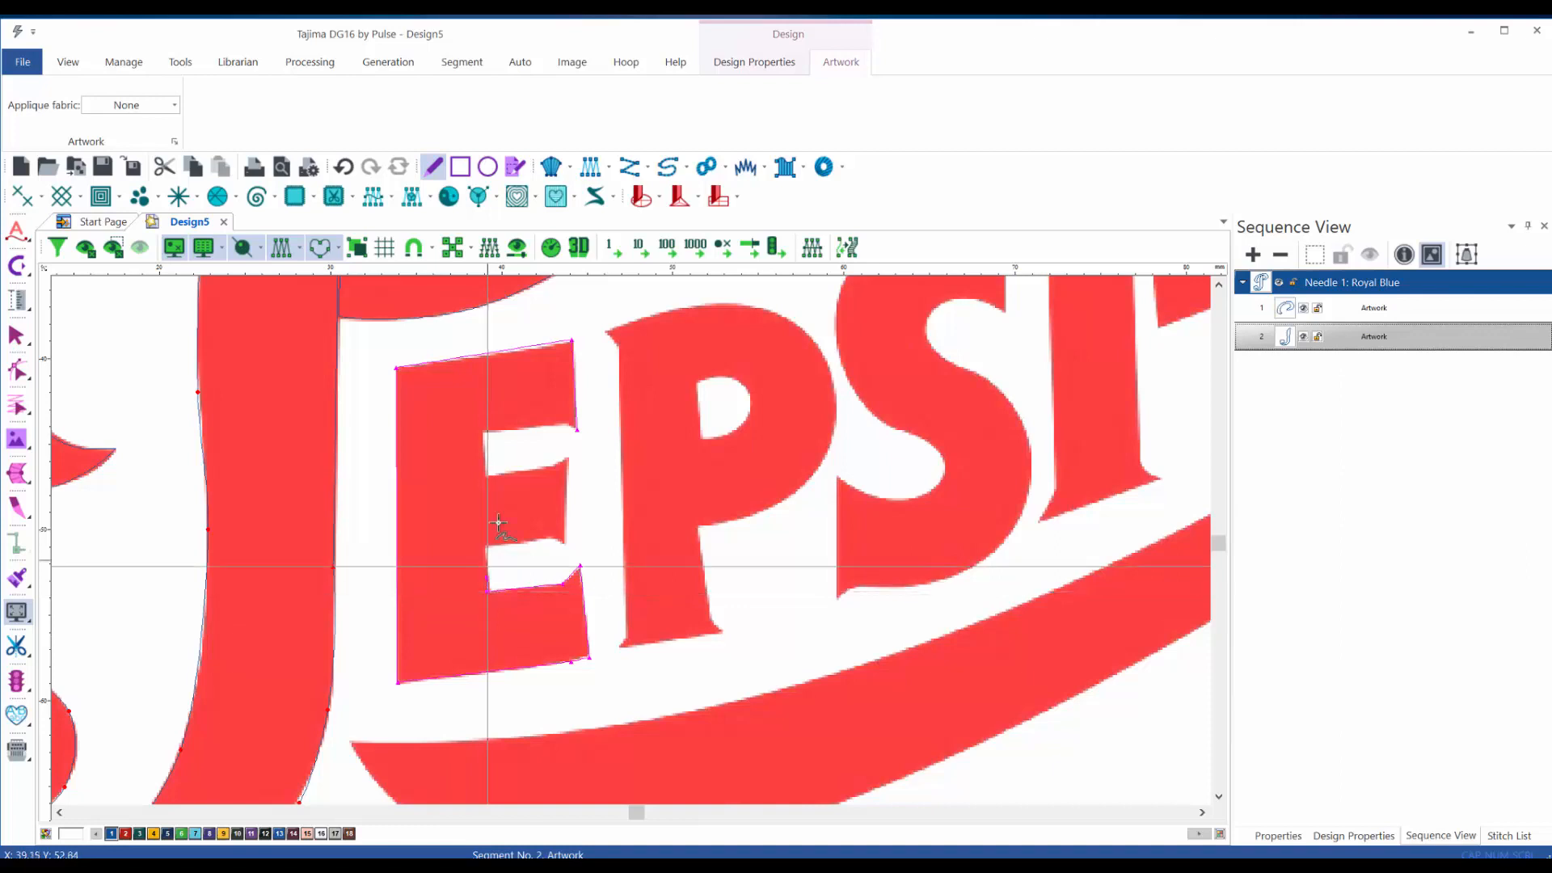
# - Trace the E's inner edge past the middle arm, close the segment, and check it with the logo image briefly hidden
pyautogui.click(482, 434)
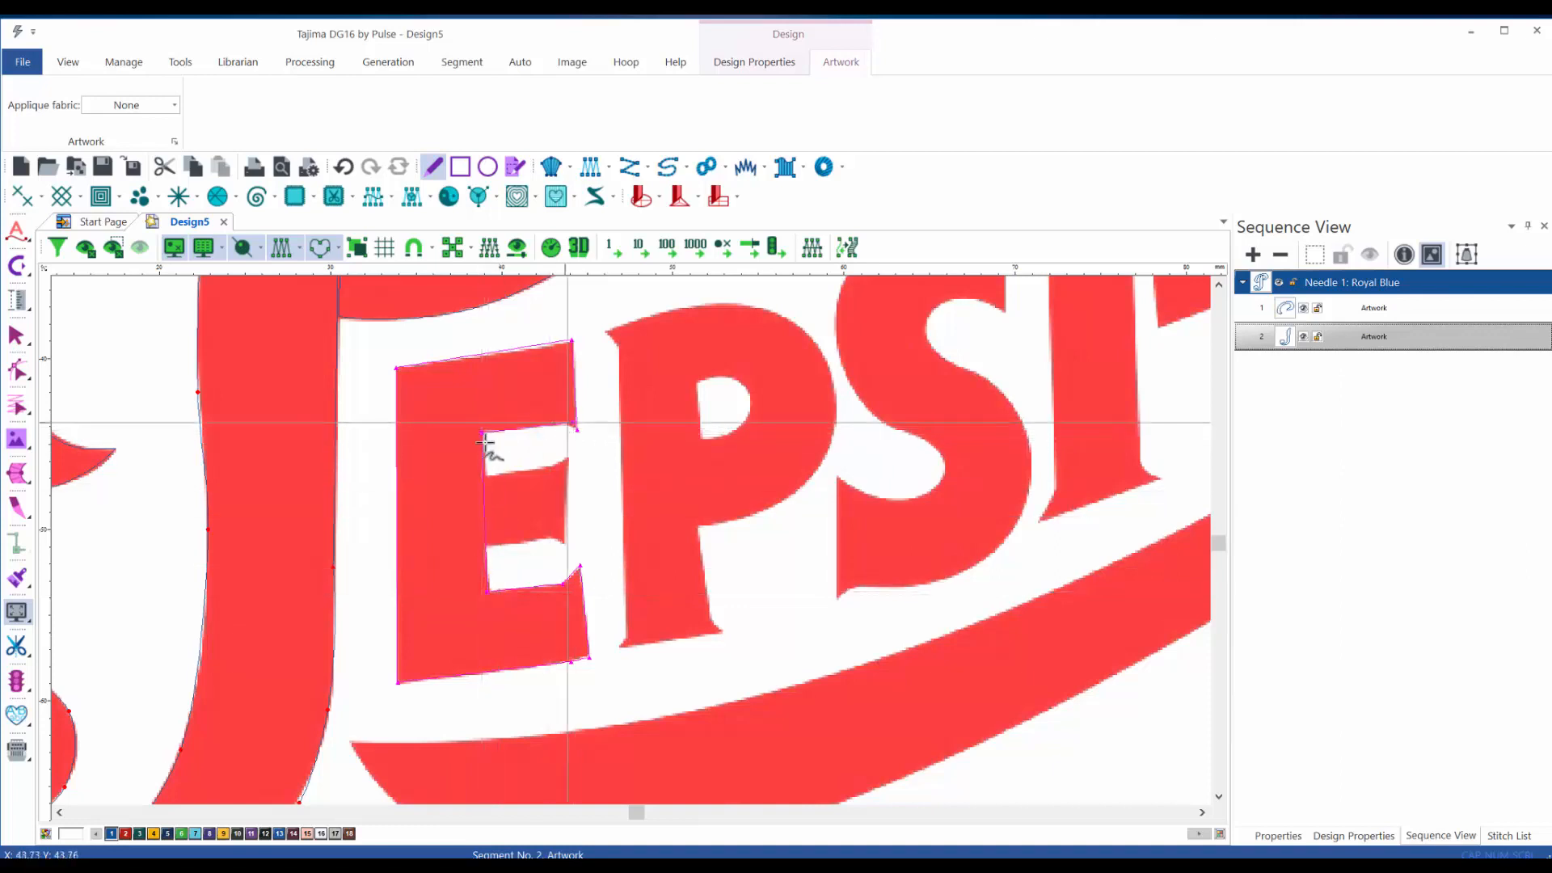
pyautogui.click(565, 423)
pyautogui.click(577, 430)
pyautogui.press('Return')
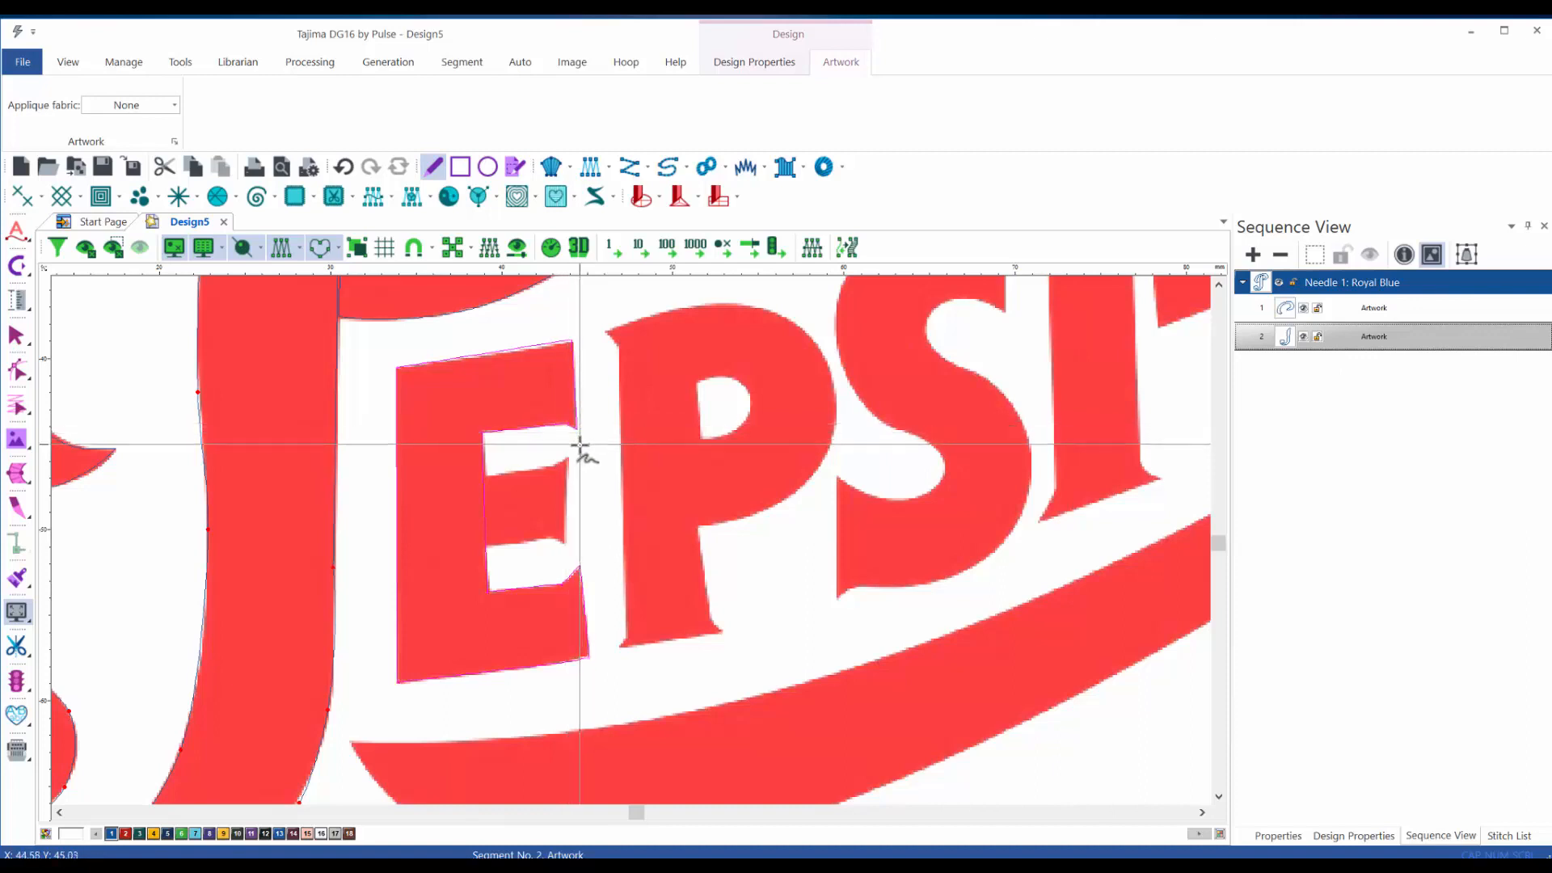
pyautogui.press('i')
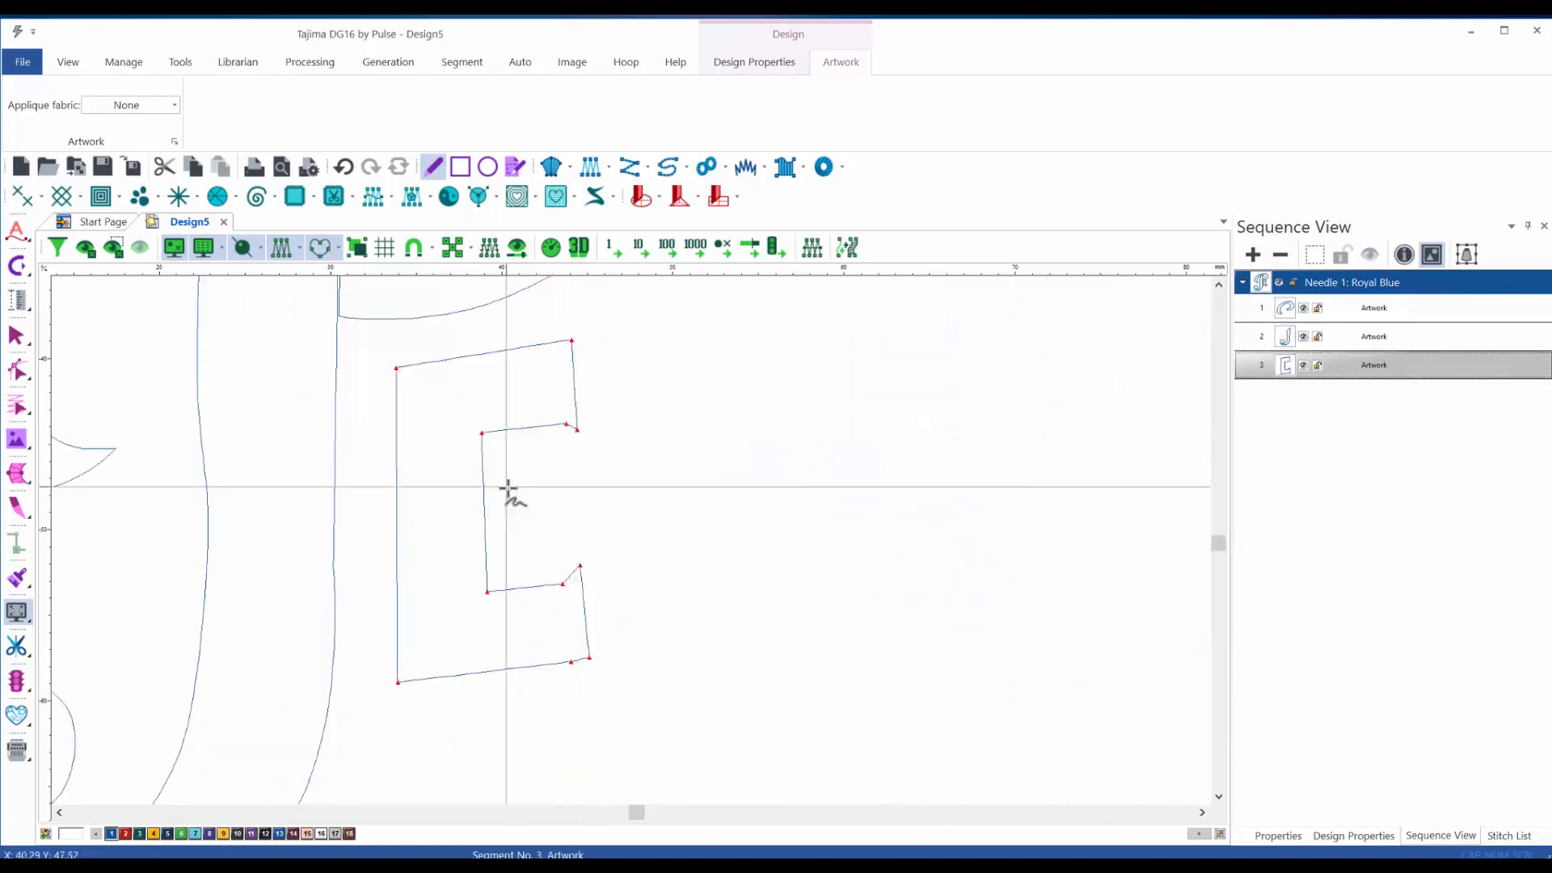
pyautogui.press('i')
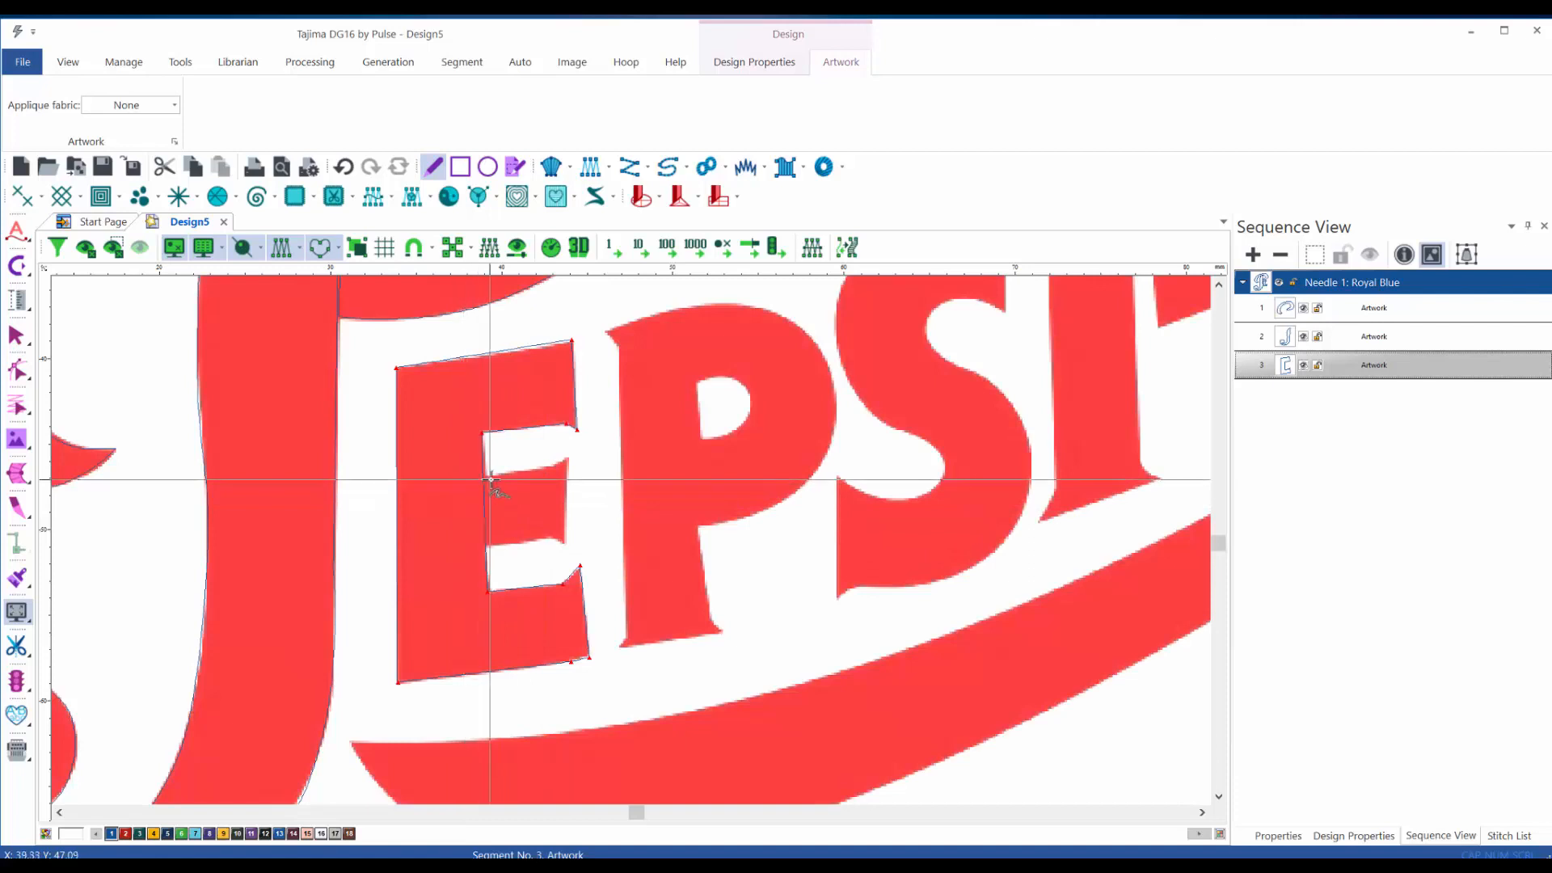
# - Trace the E's middle arm as a separate artwork segment, starting and ending on the letter's inner vertical edge
pyautogui.click(482, 477)
pyautogui.click(543, 467)
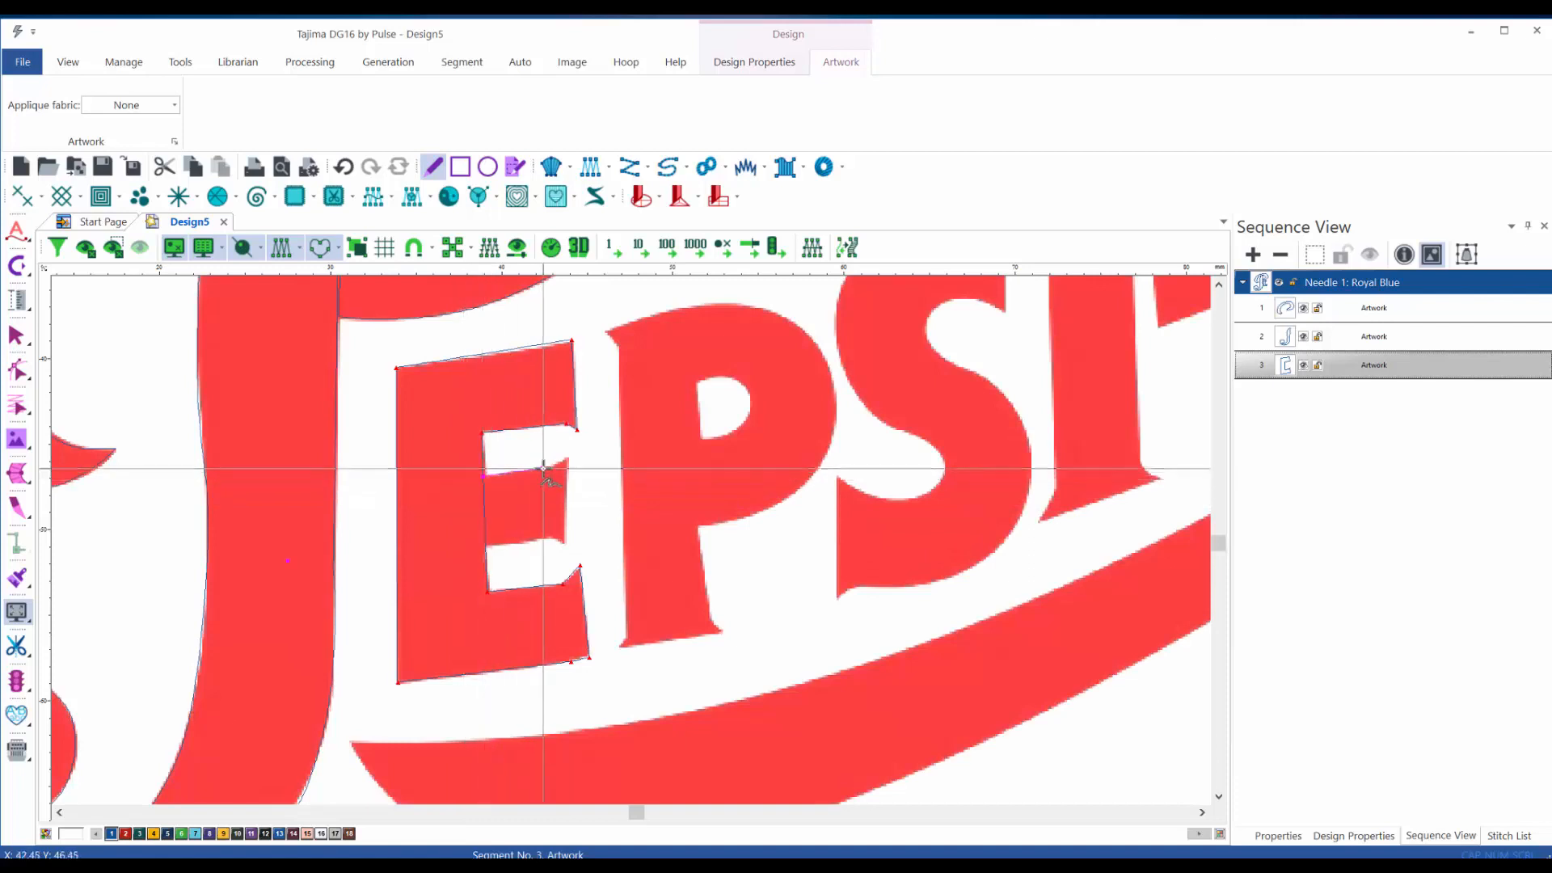
pyautogui.click(567, 460)
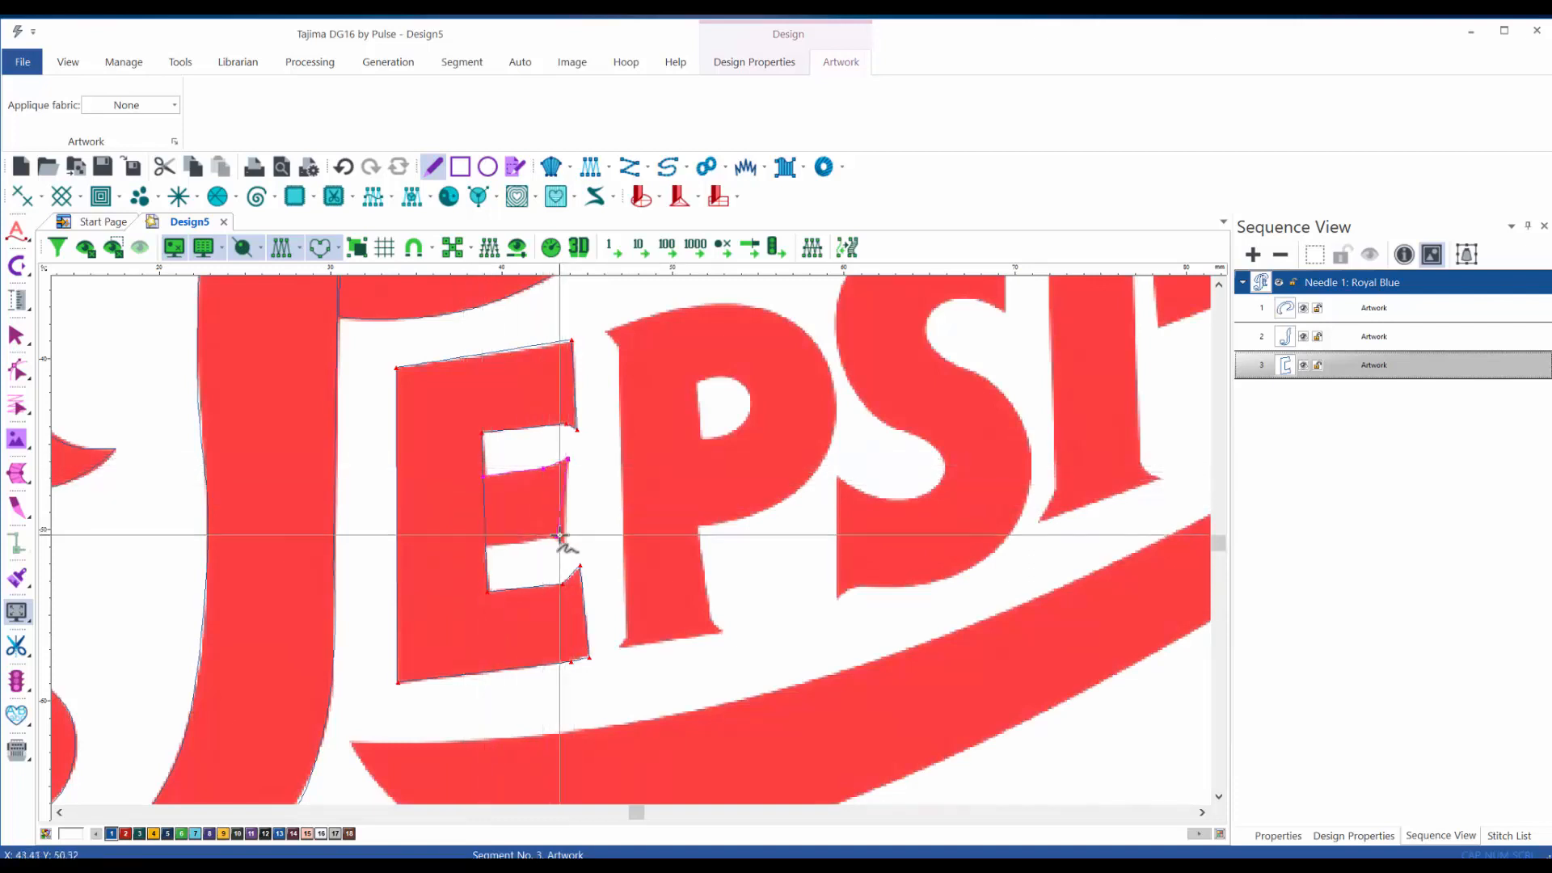
pyautogui.click(564, 543)
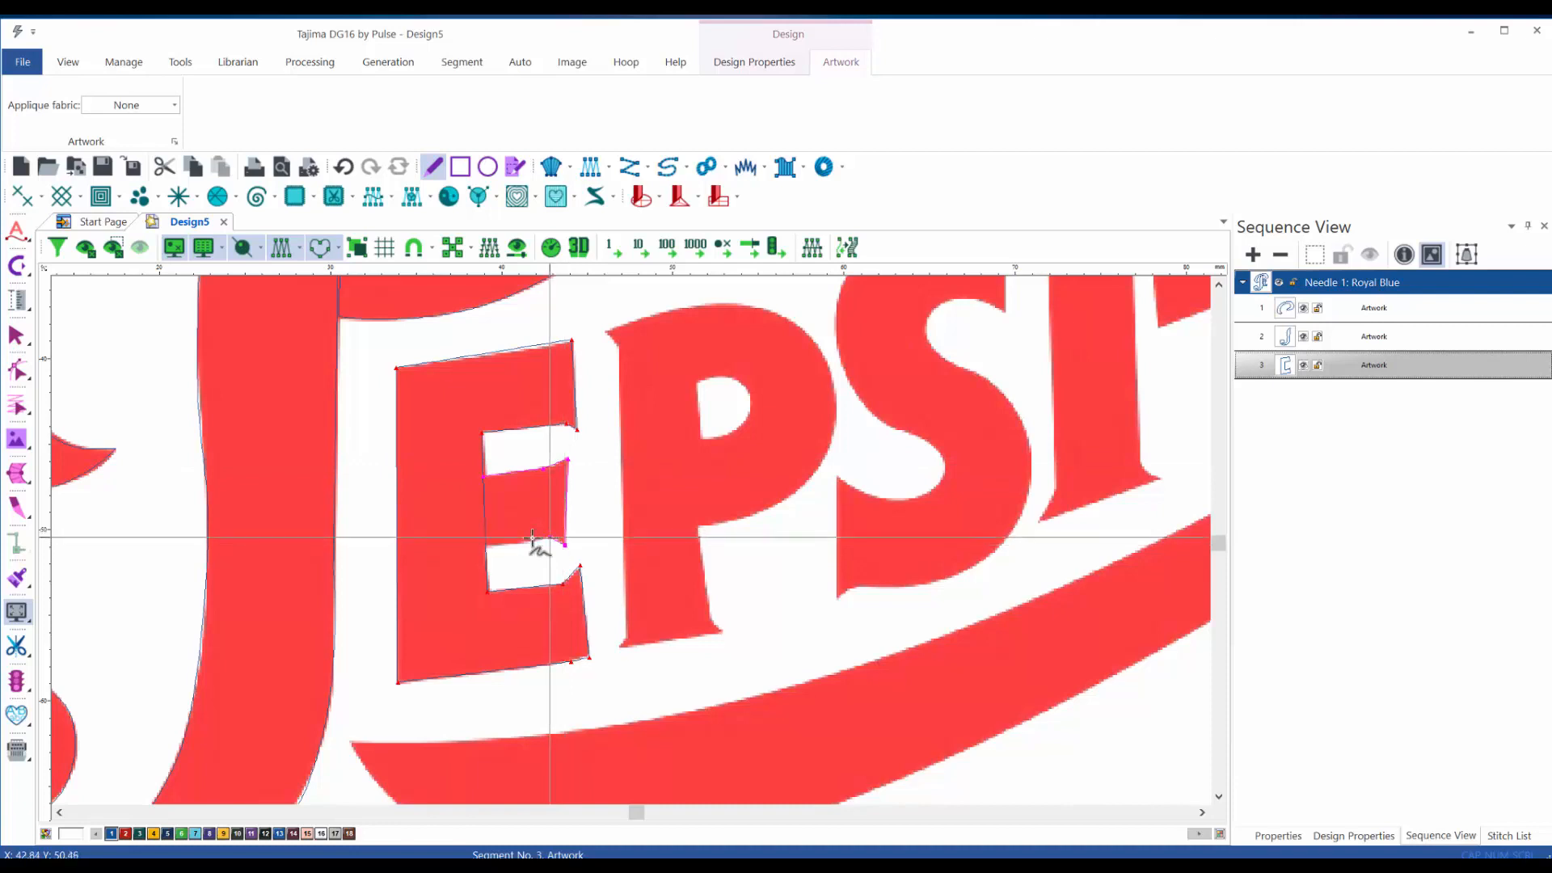
pyautogui.click(549, 537)
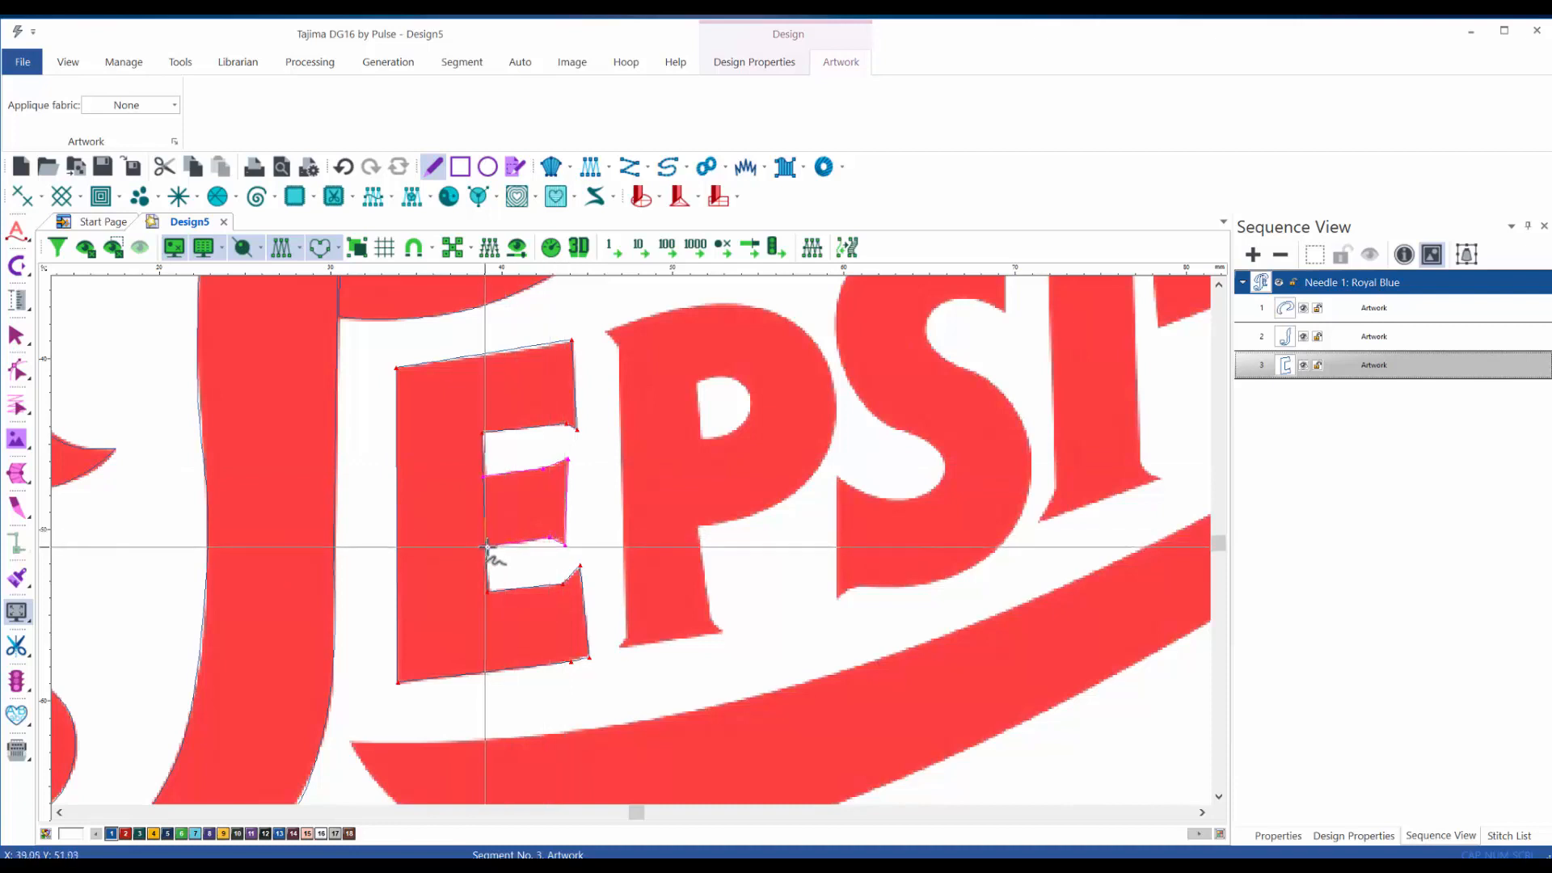
pyautogui.click(485, 547)
pyautogui.press('Return')
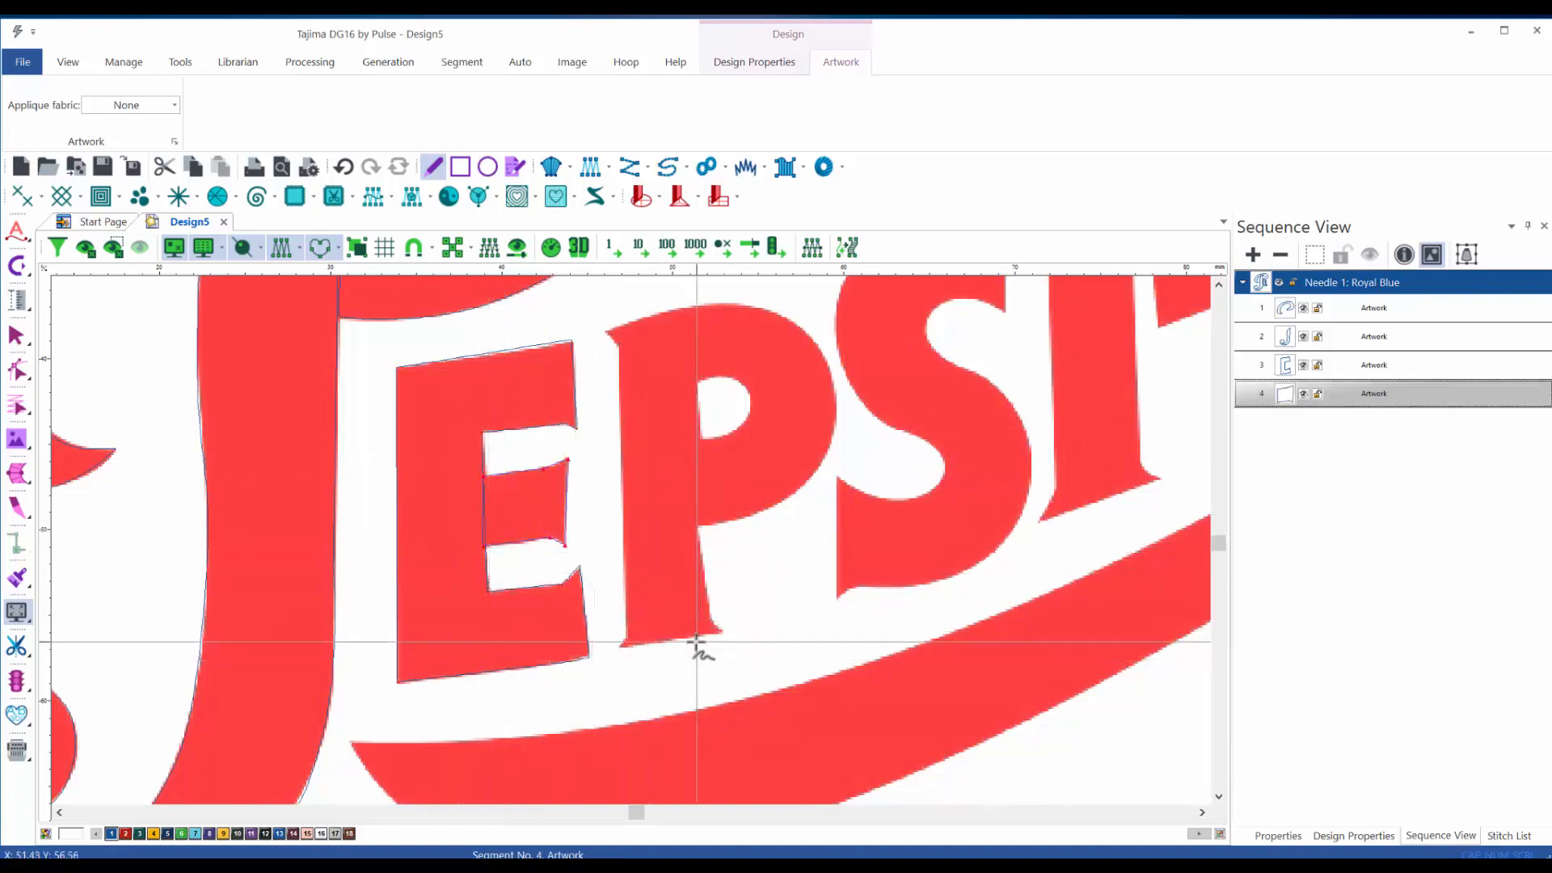
# - Start the outline of the second P at its stem's lower left tip and trace the stem's left edge up to the upper serif tip
pyautogui.click(619, 647)
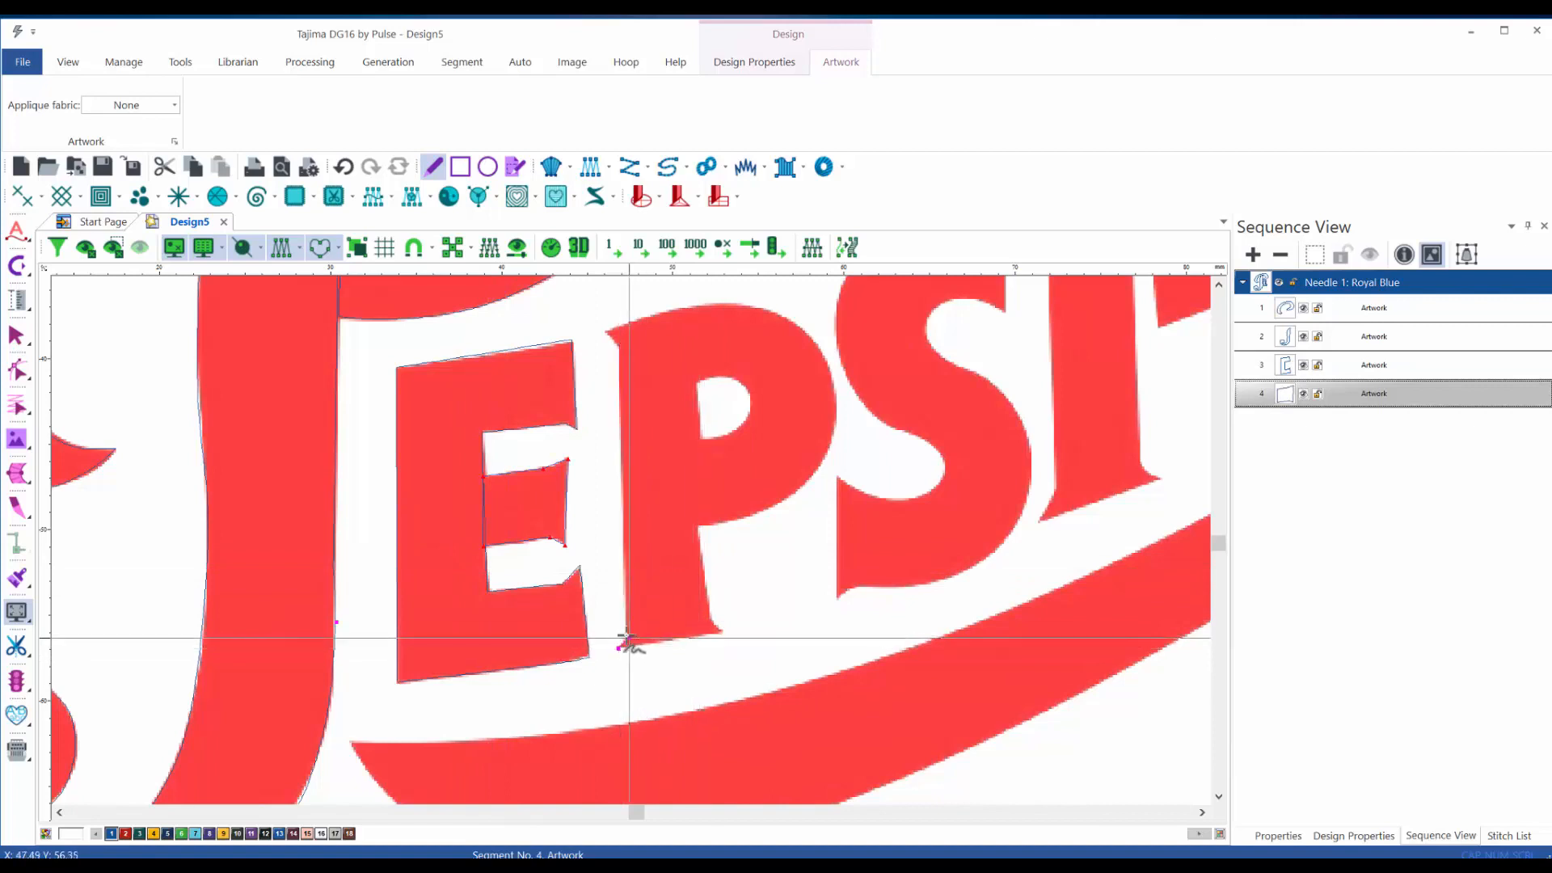
pyautogui.click(627, 635)
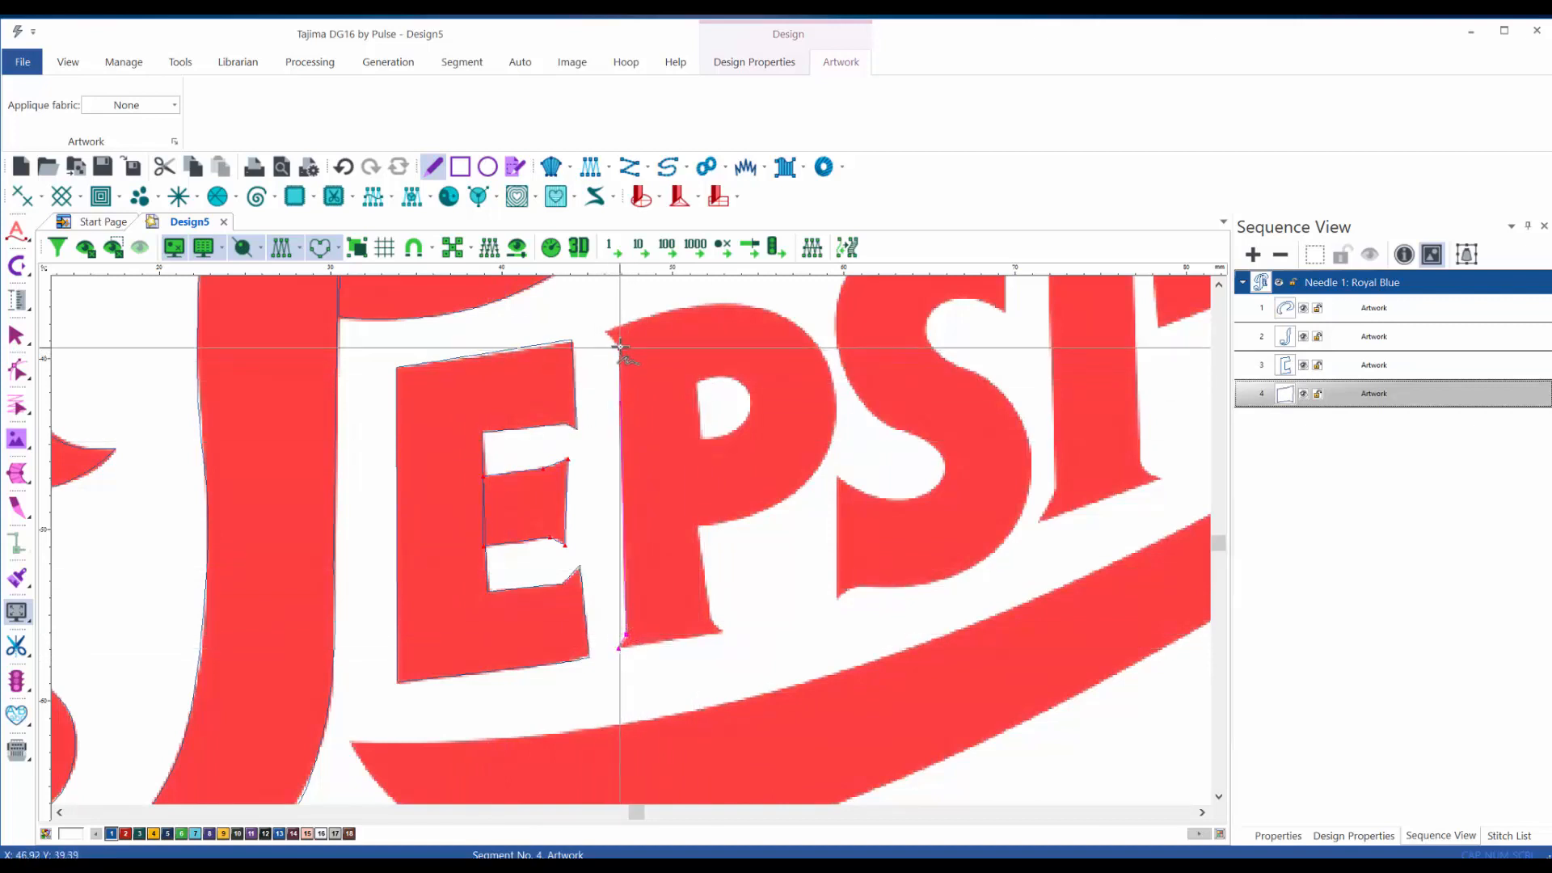
pyautogui.click(618, 343)
pyautogui.click(605, 332)
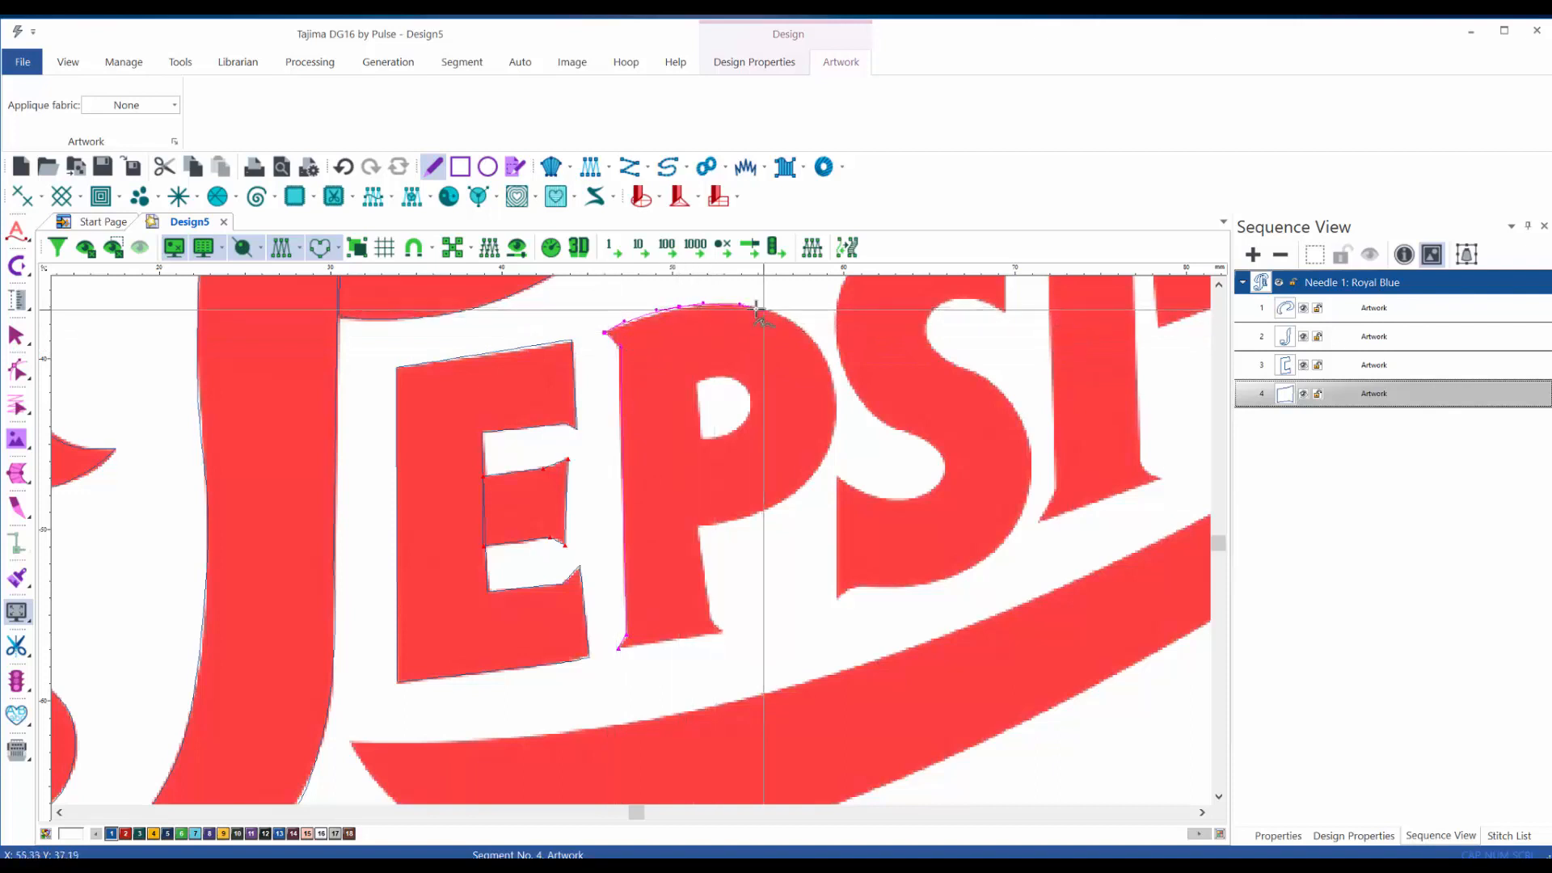
# - Trace the outer curve of the P's bowl from the upper serif around to where the bowl meets the stem
pyautogui.click(750, 305)
pyautogui.click(807, 333)
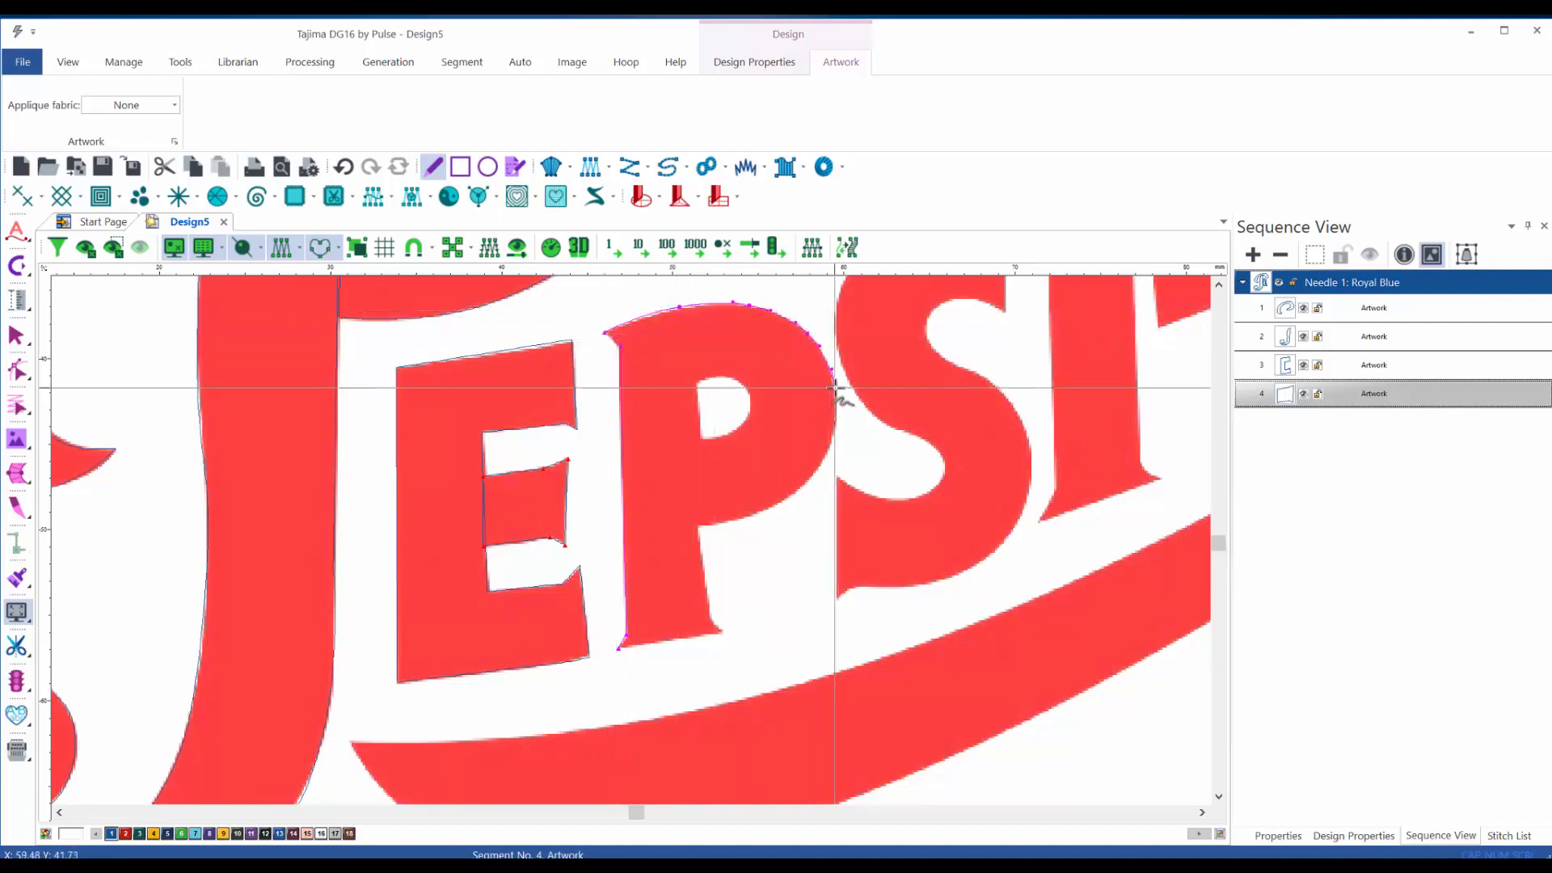
pyautogui.click(835, 388)
pyautogui.click(828, 451)
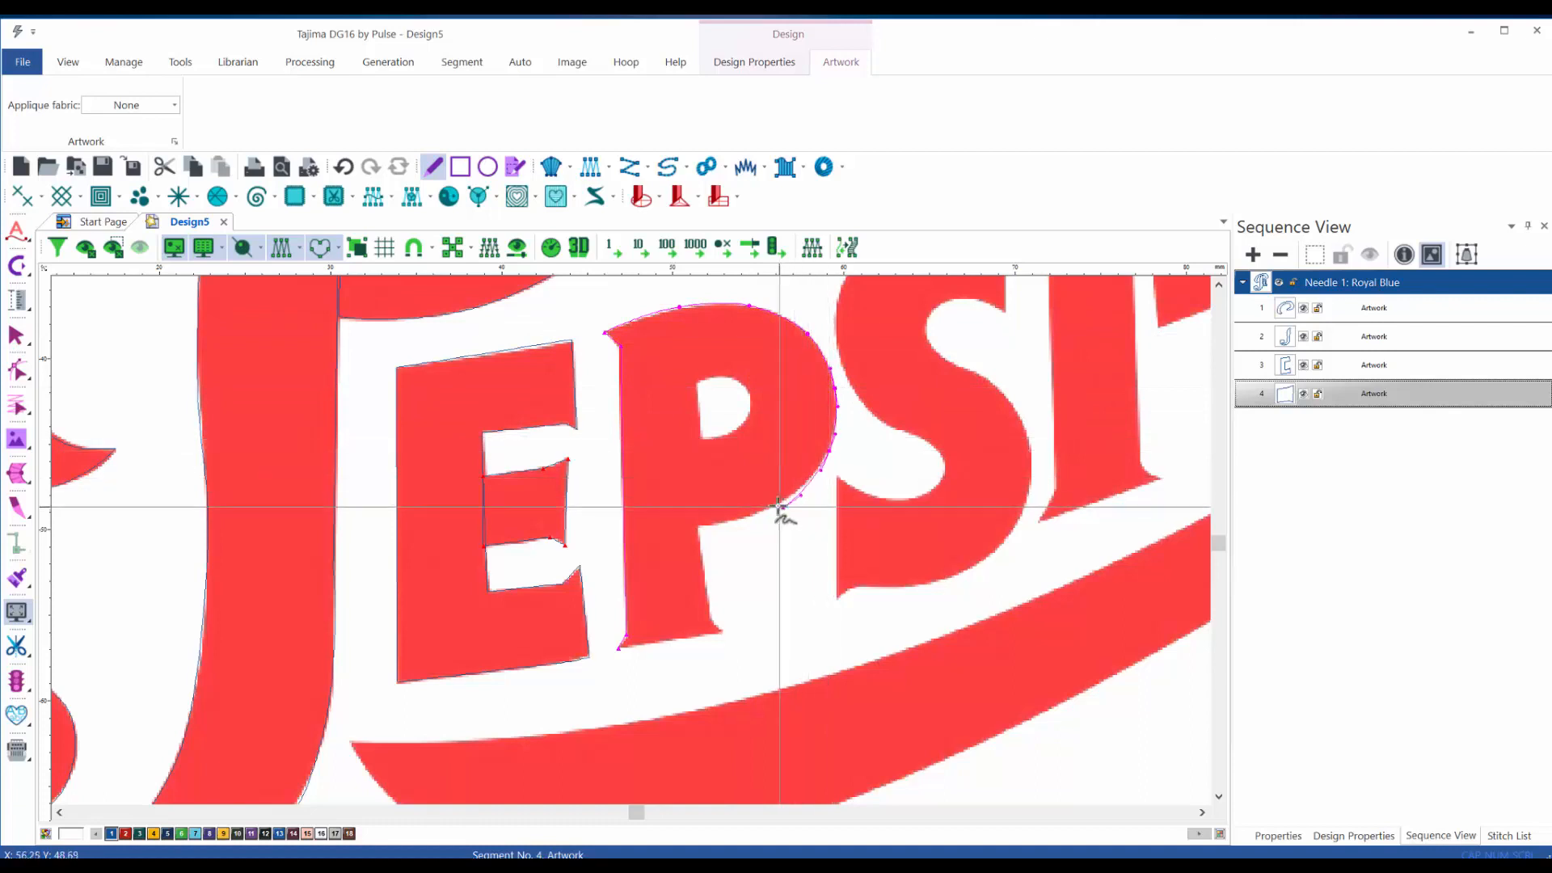
pyautogui.click(754, 518)
pyautogui.click(721, 525)
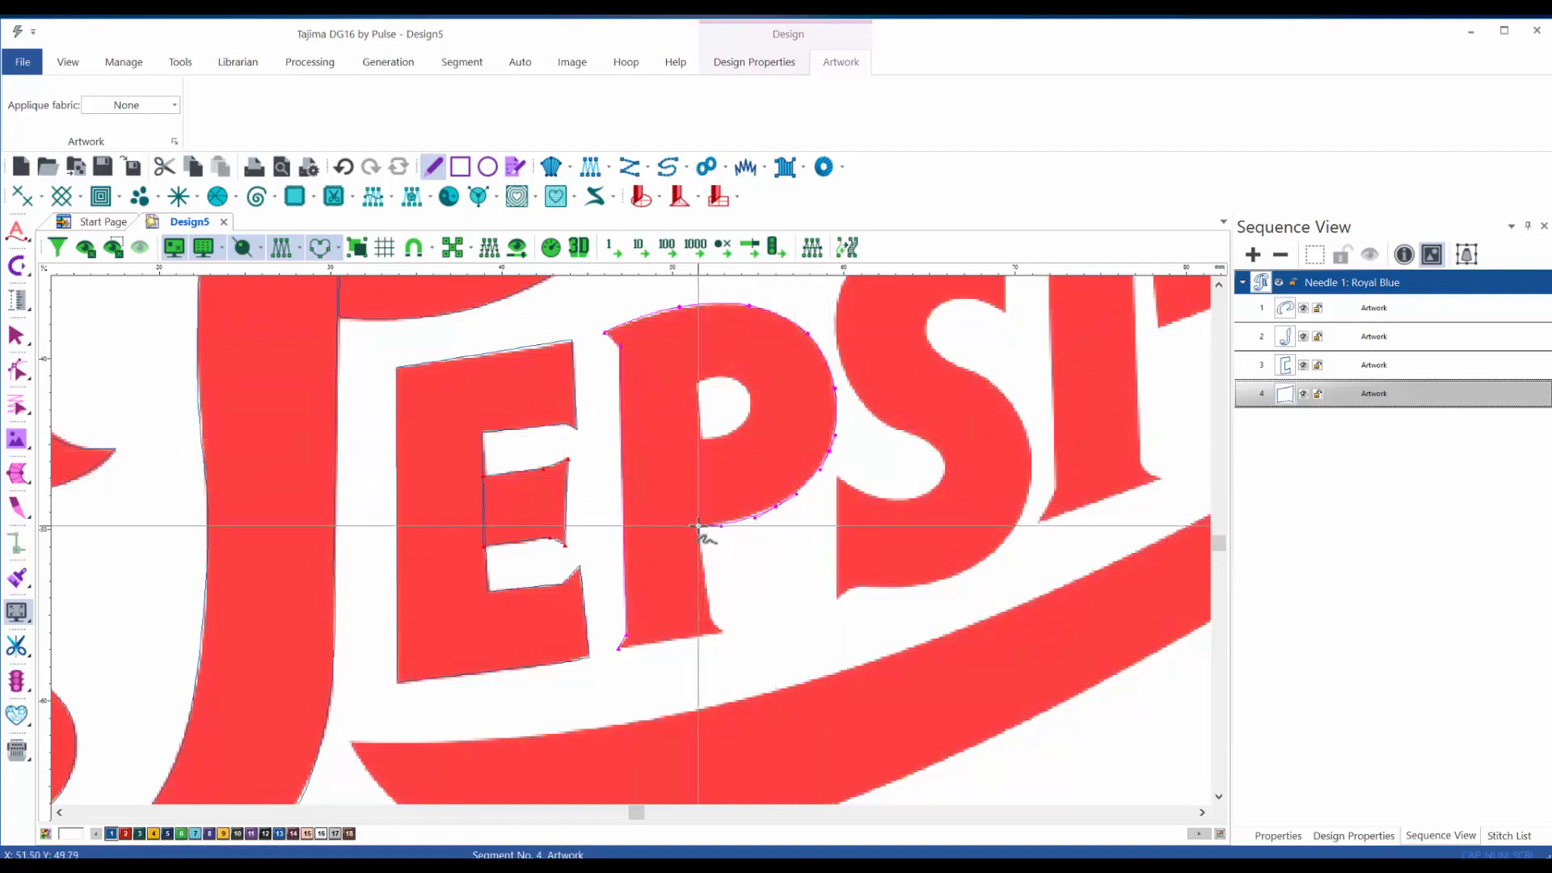
pyautogui.click(699, 525)
# - Continue the P outline up the stem to the counter and trace around the counter's inner curve to its upper left corner
pyautogui.click(699, 441)
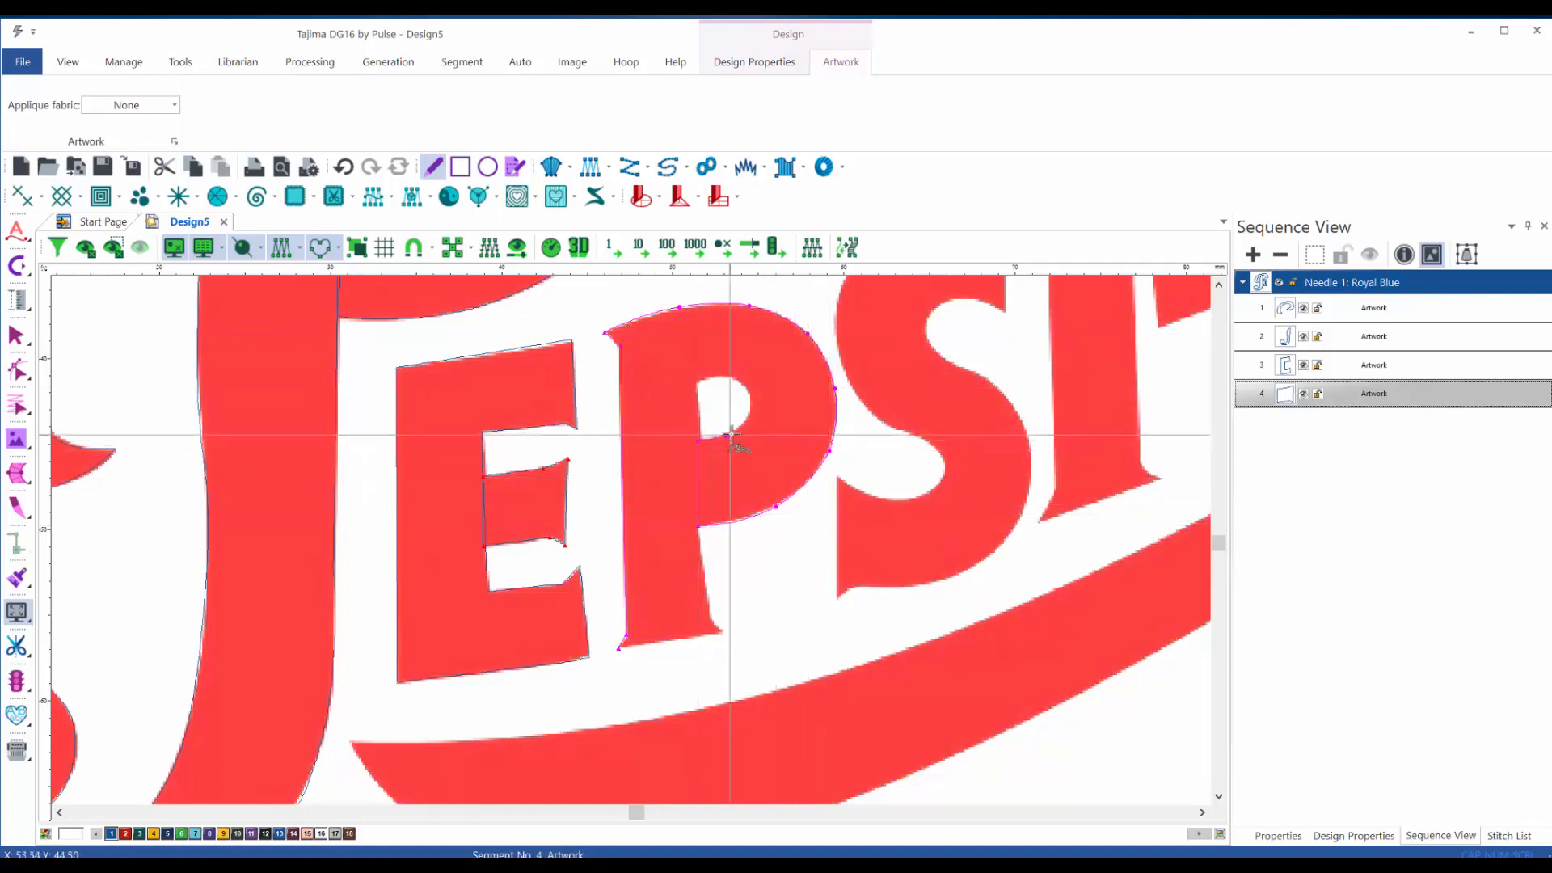
pyautogui.click(733, 434)
pyautogui.click(753, 414)
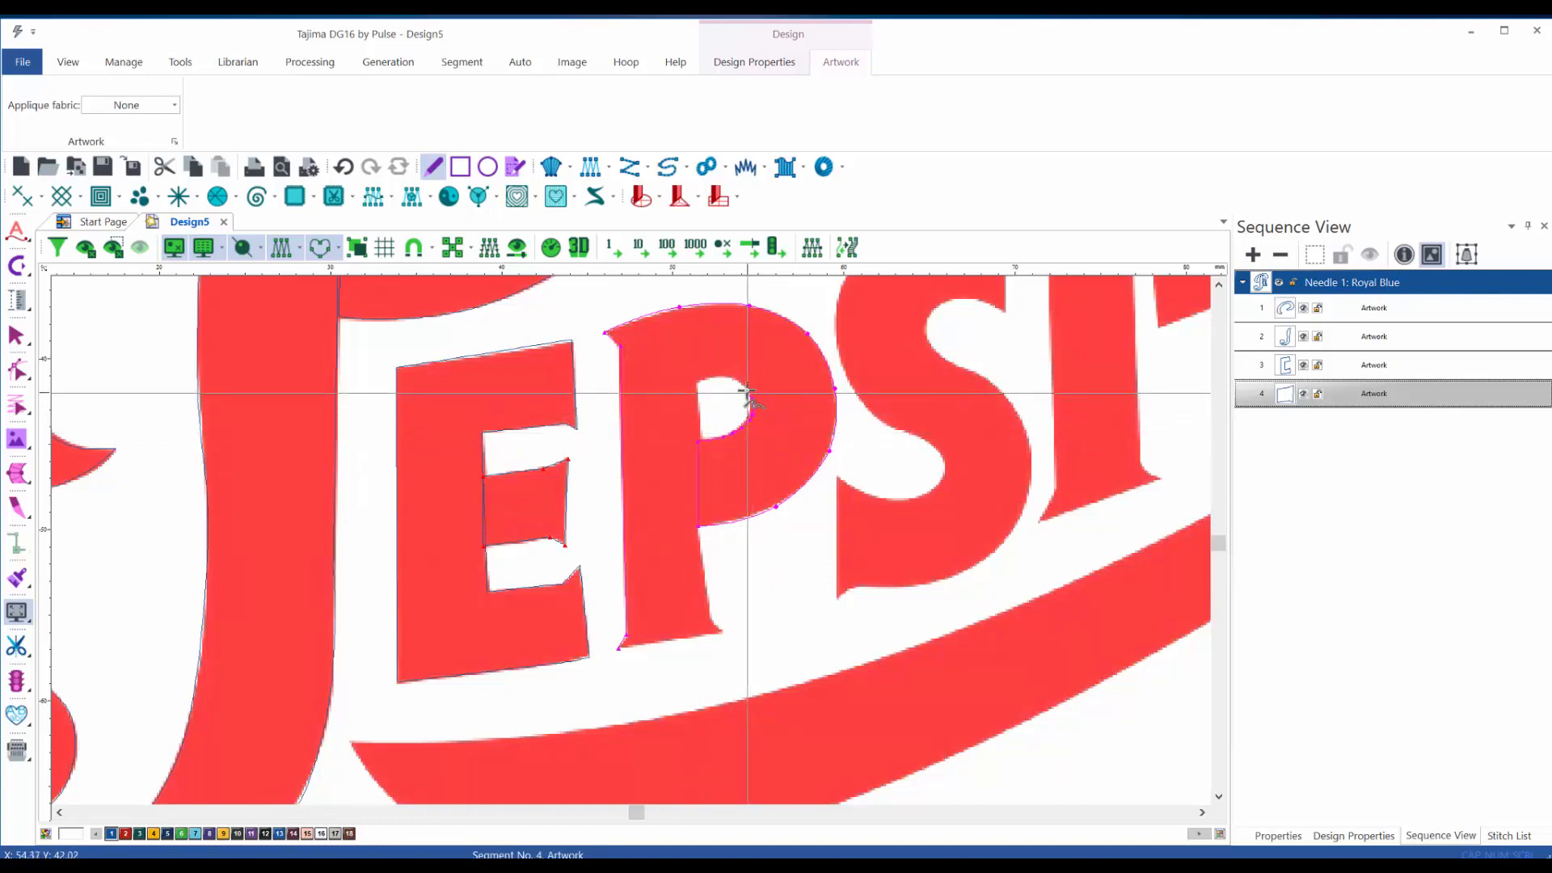
pyautogui.click(745, 386)
pyautogui.click(730, 378)
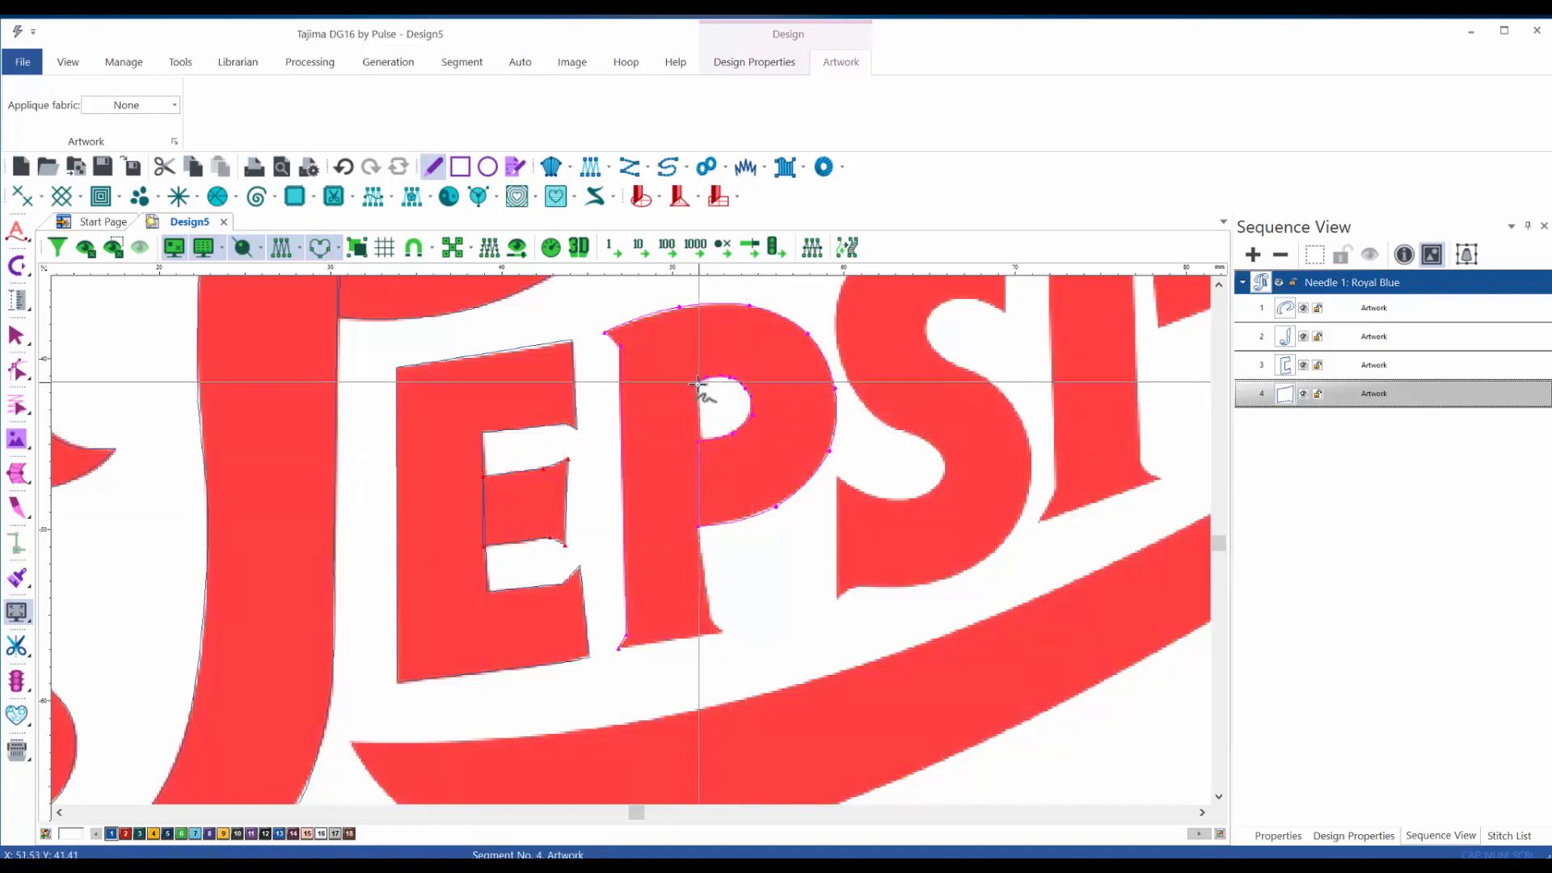
pyautogui.click(696, 385)
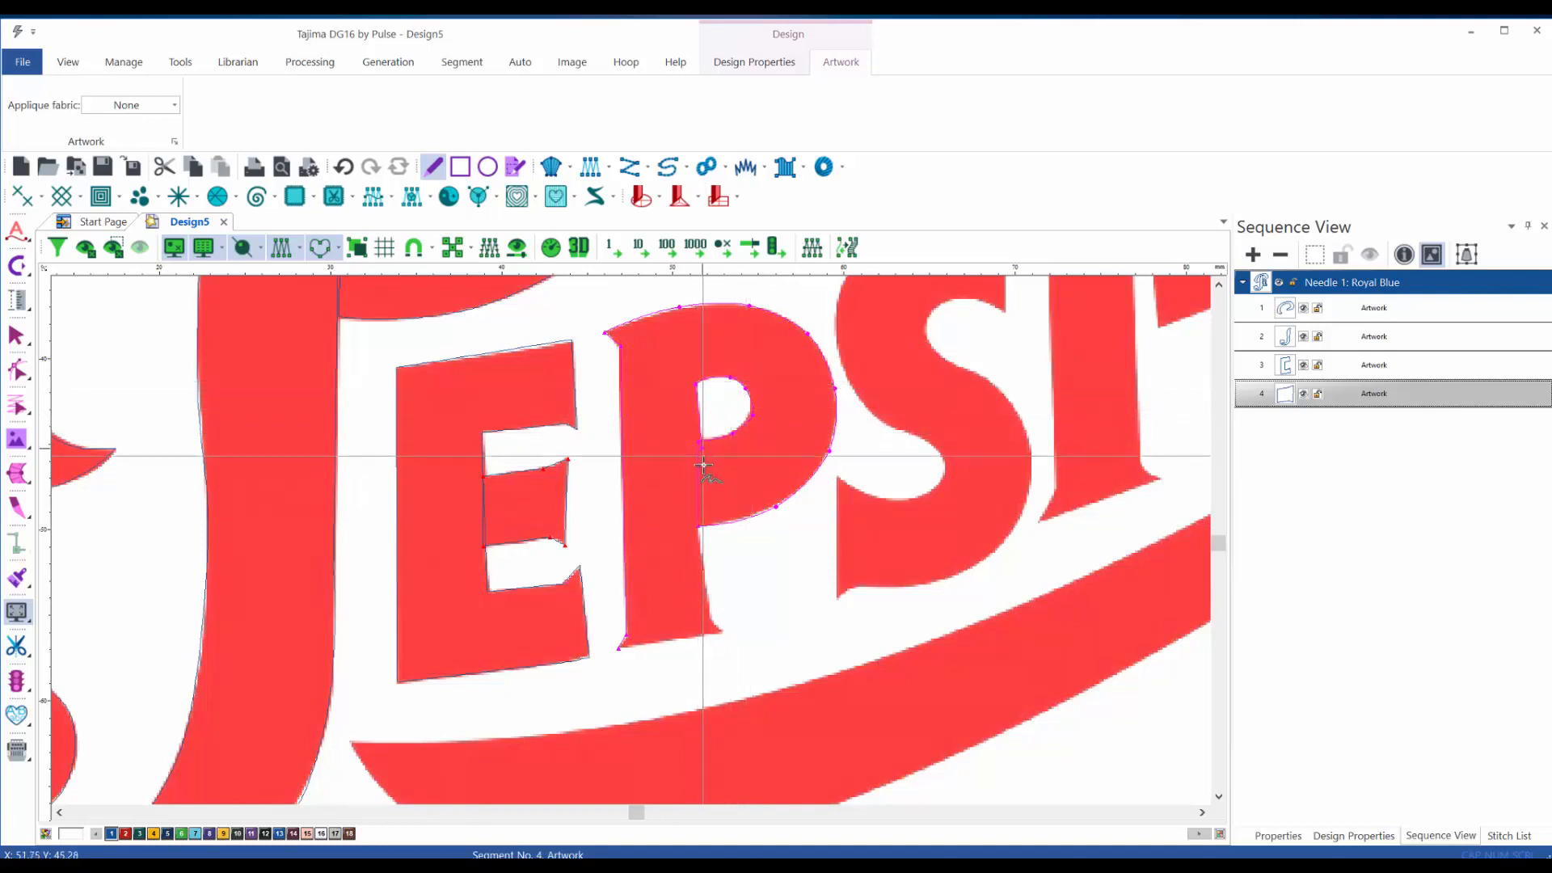
# - Trace the P stem's lower right edge to the foot, finish the artwork segment, and check it with the logo image briefly hidden
pyautogui.click(700, 537)
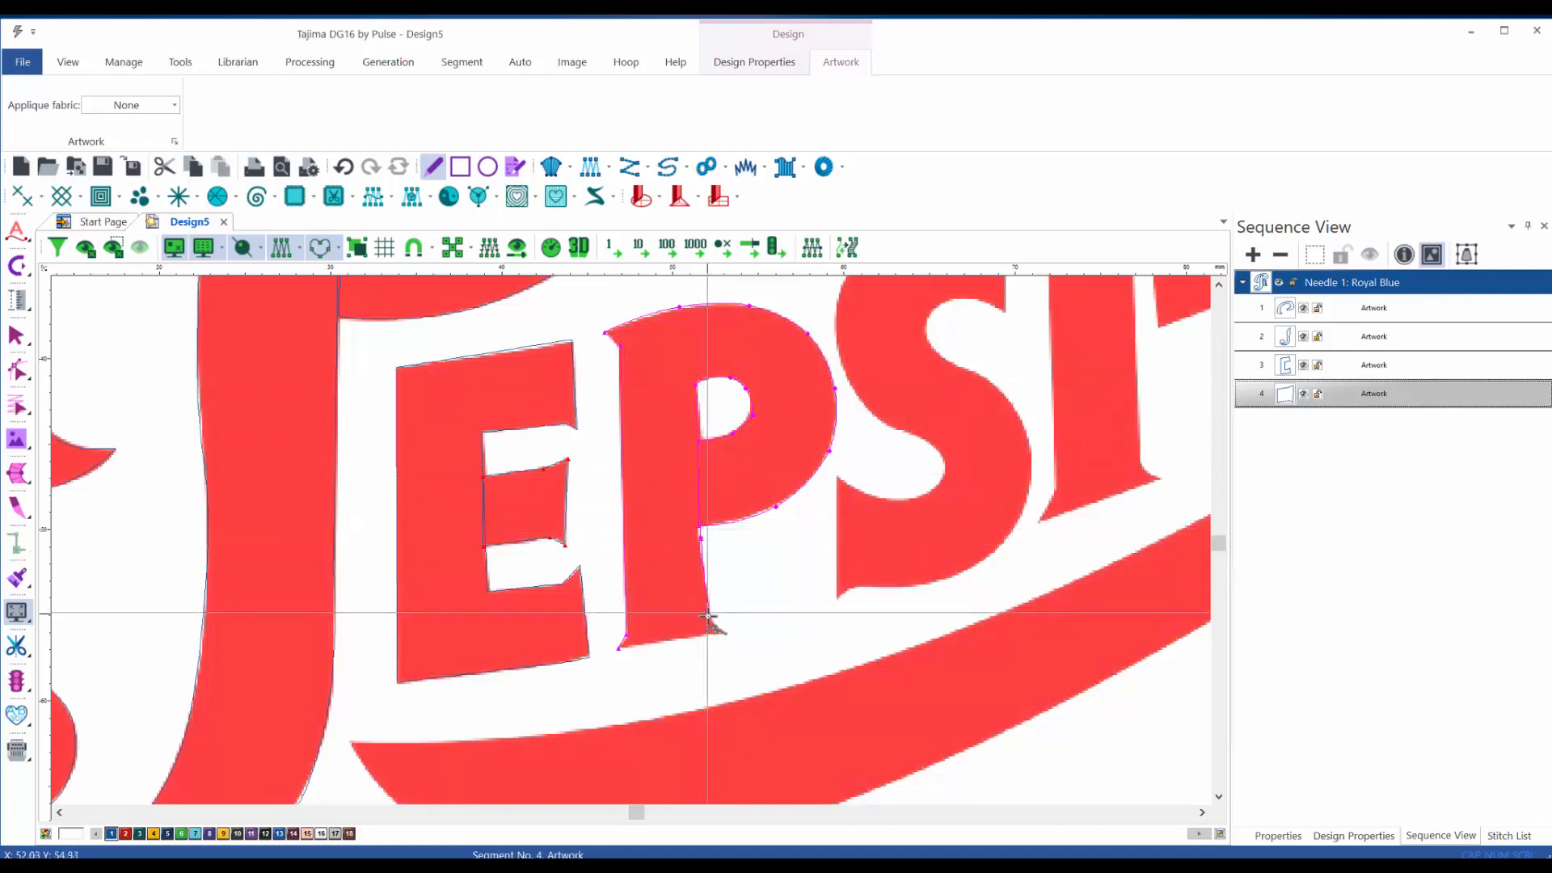
pyautogui.click(726, 627)
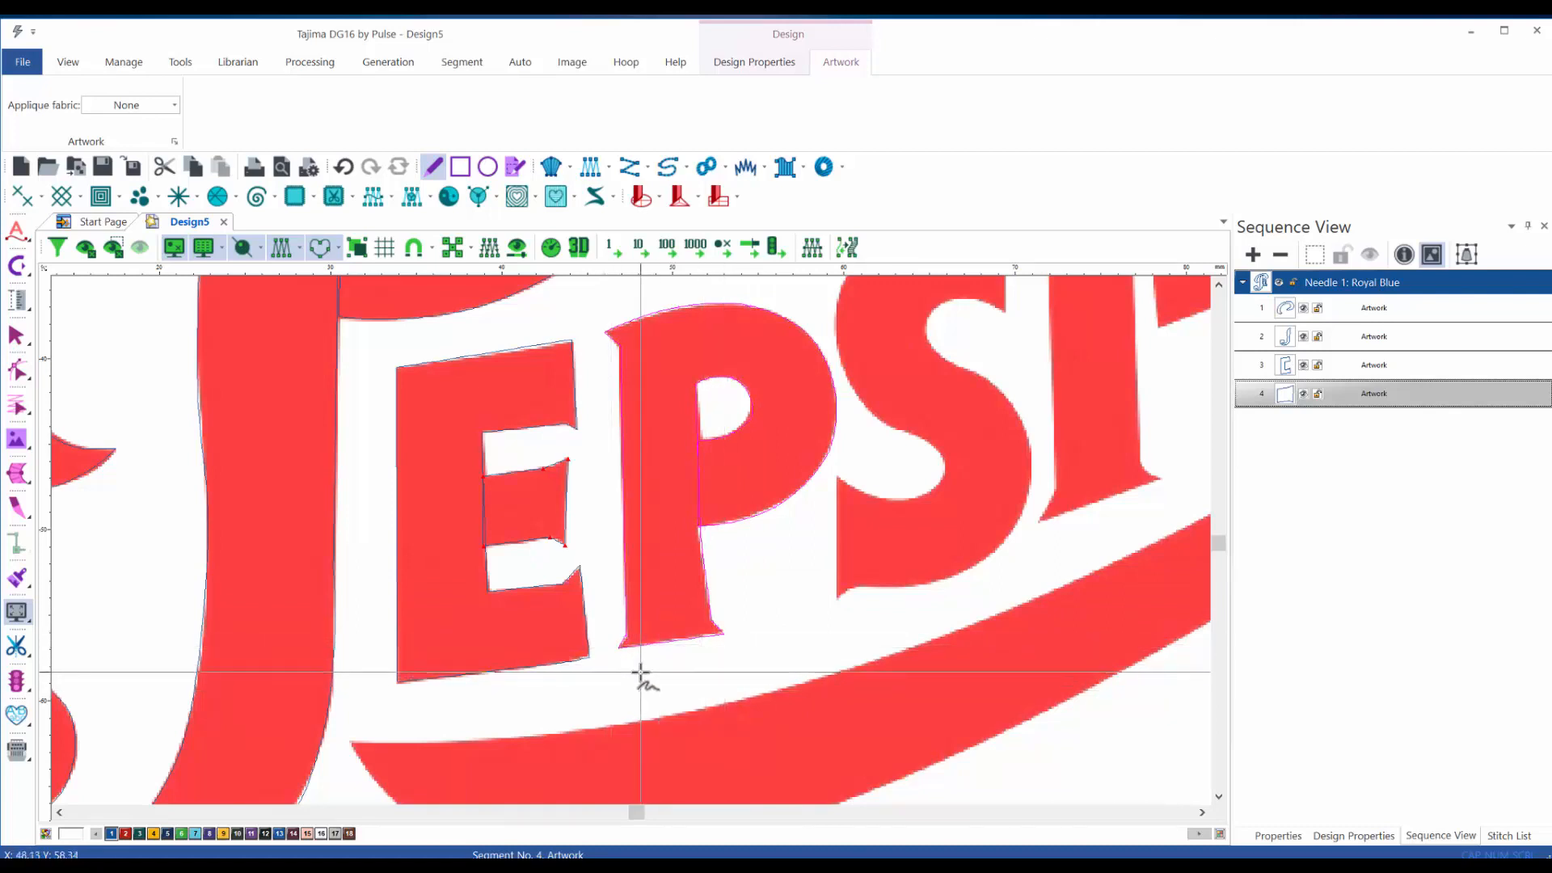
pyautogui.press('Return')
pyautogui.press('i')
pyautogui.press('i')
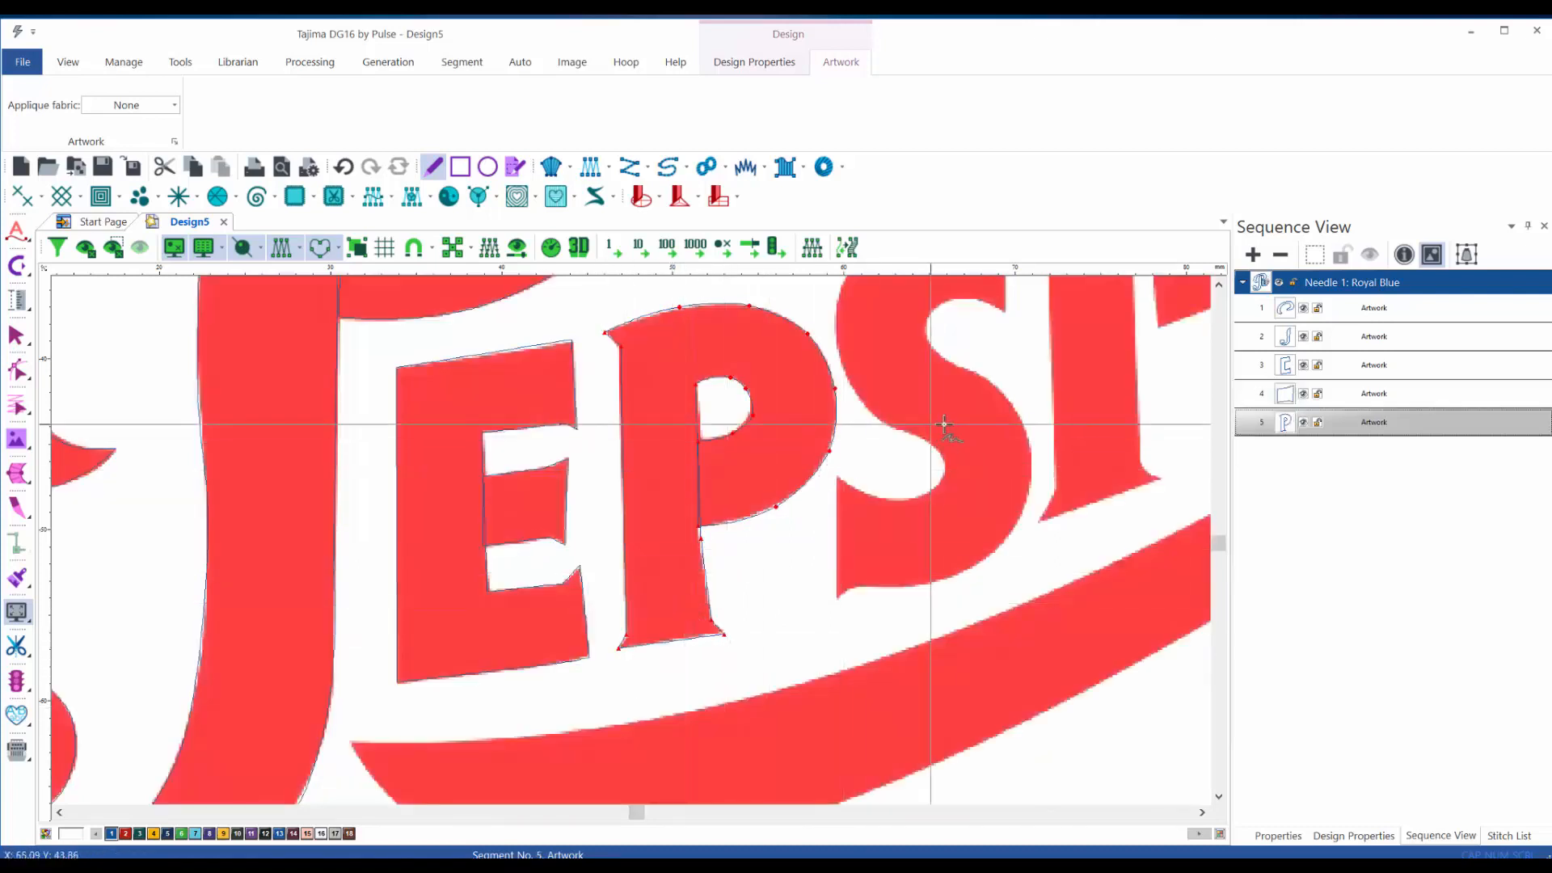
# - Start the letter S outline at its lower left tip and trace the lower terminal and the inner curve up to the letter's middle
pyautogui.moveTo(982, 437); pyautogui.dragTo(755, 582)
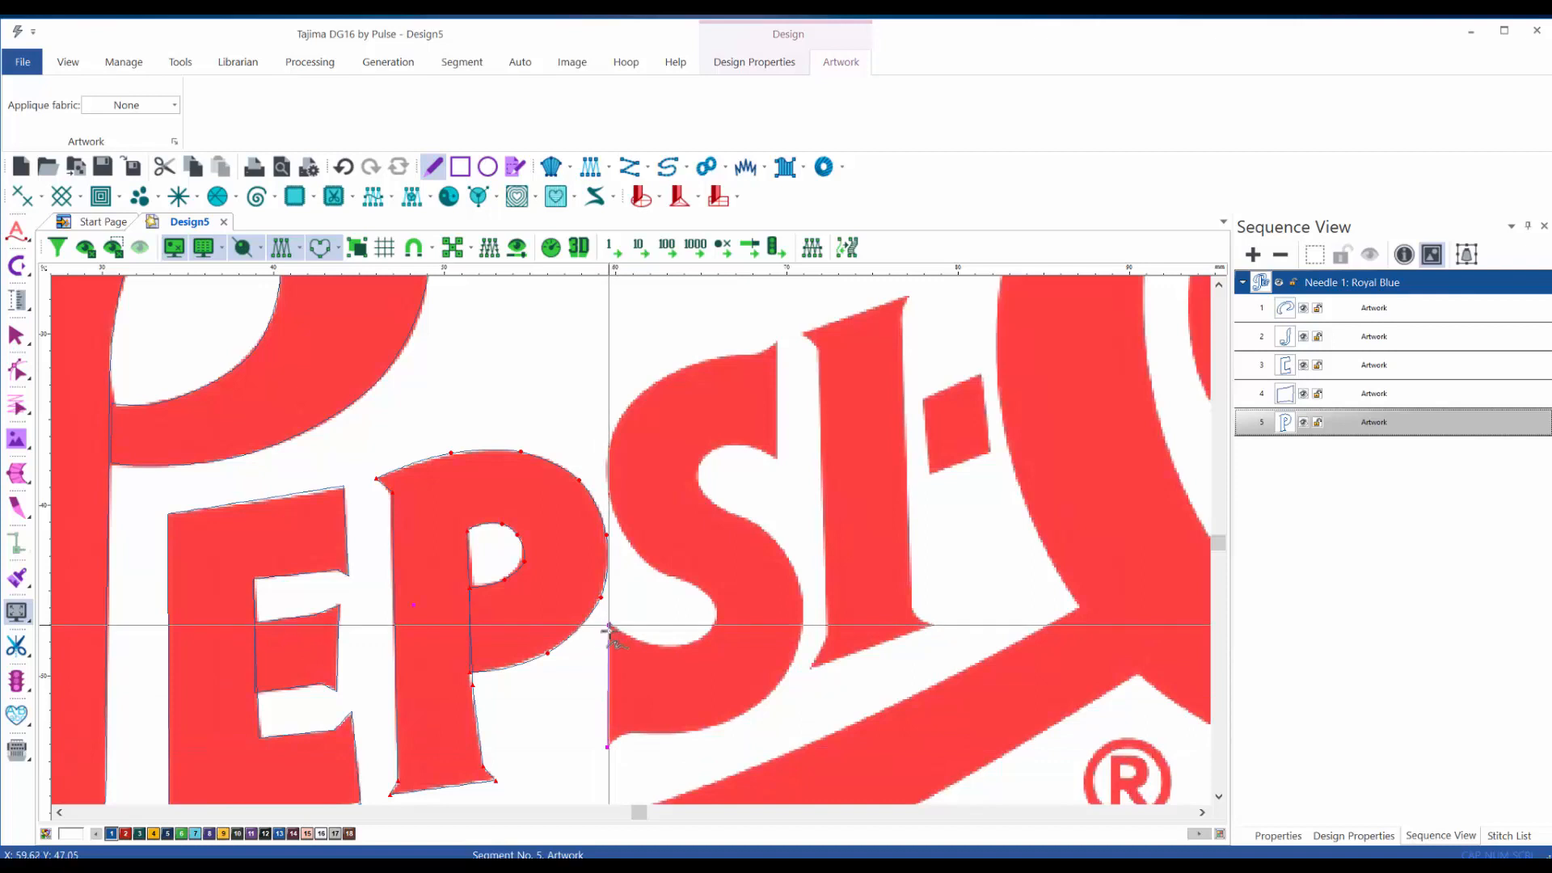
pyautogui.click(608, 627)
pyautogui.click(639, 641)
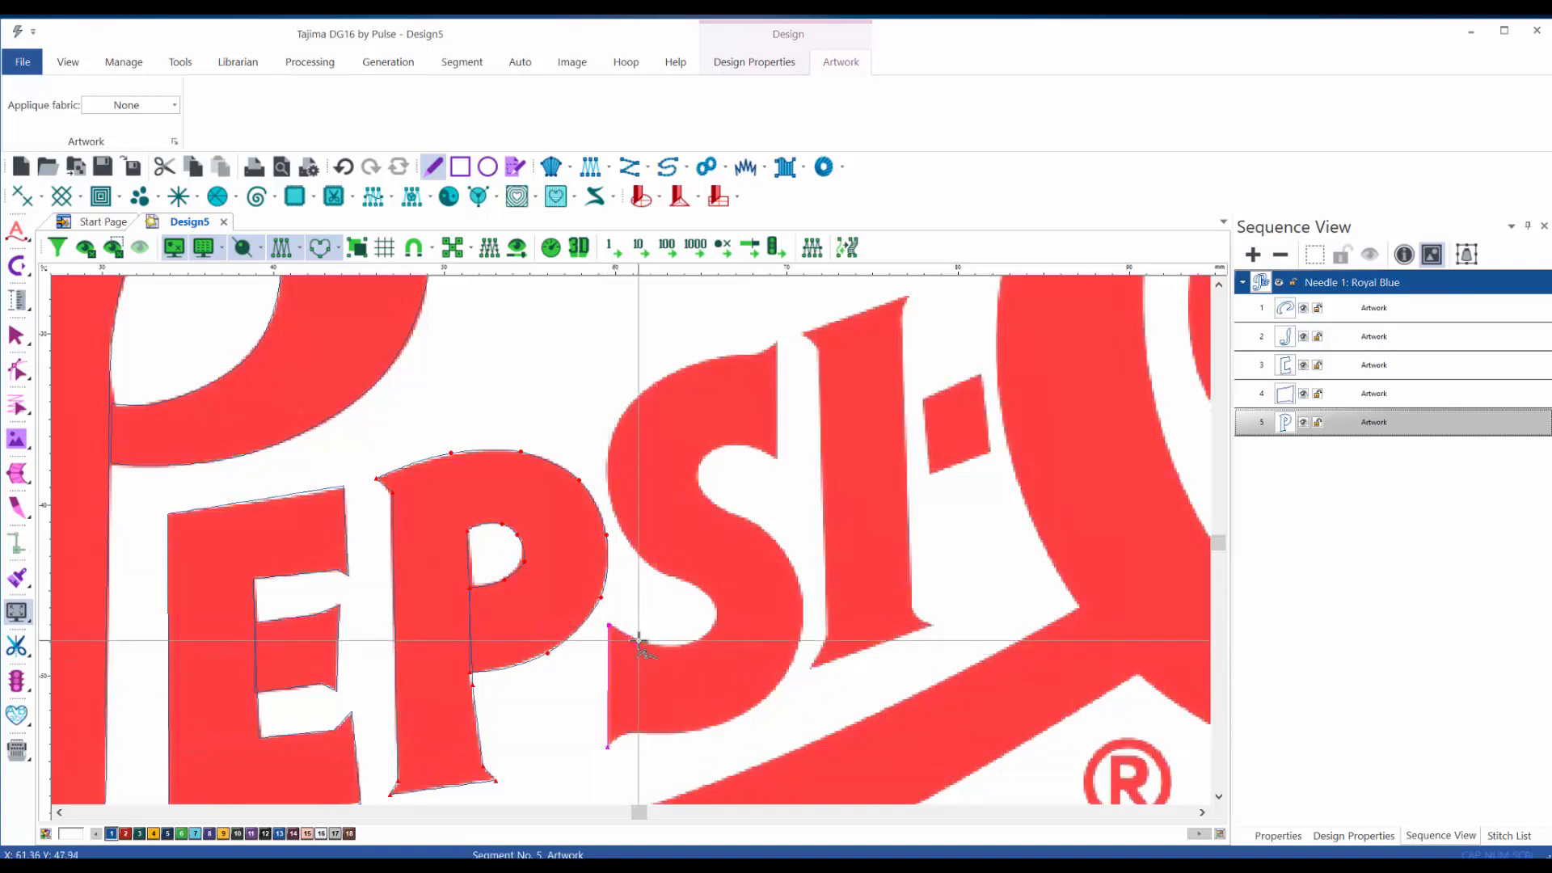
pyautogui.click(683, 648)
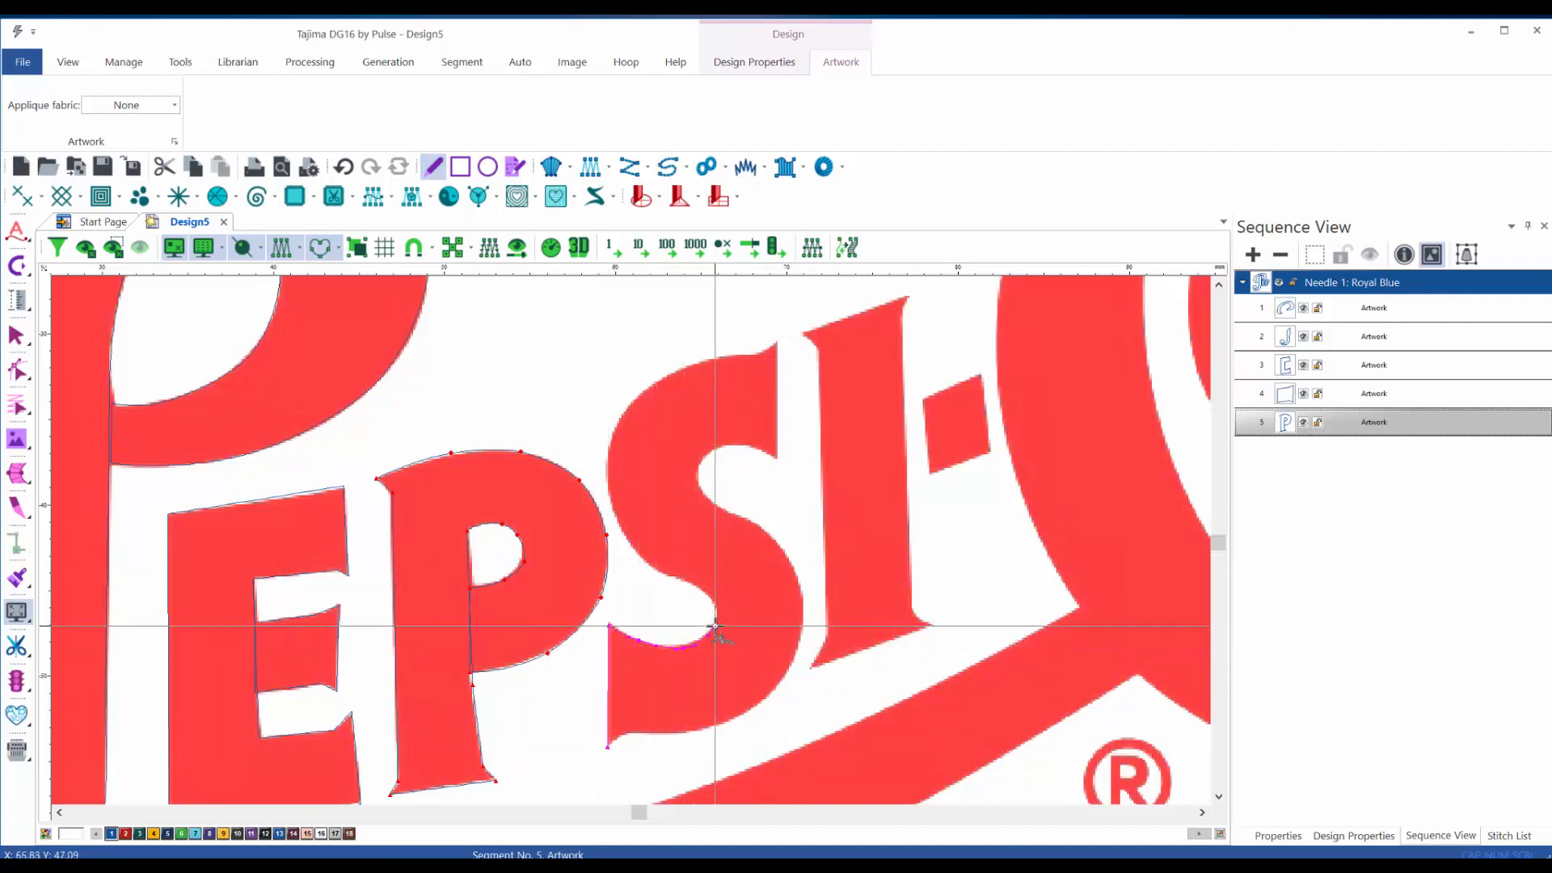
pyautogui.click(715, 626)
pyautogui.click(712, 602)
pyautogui.click(687, 582)
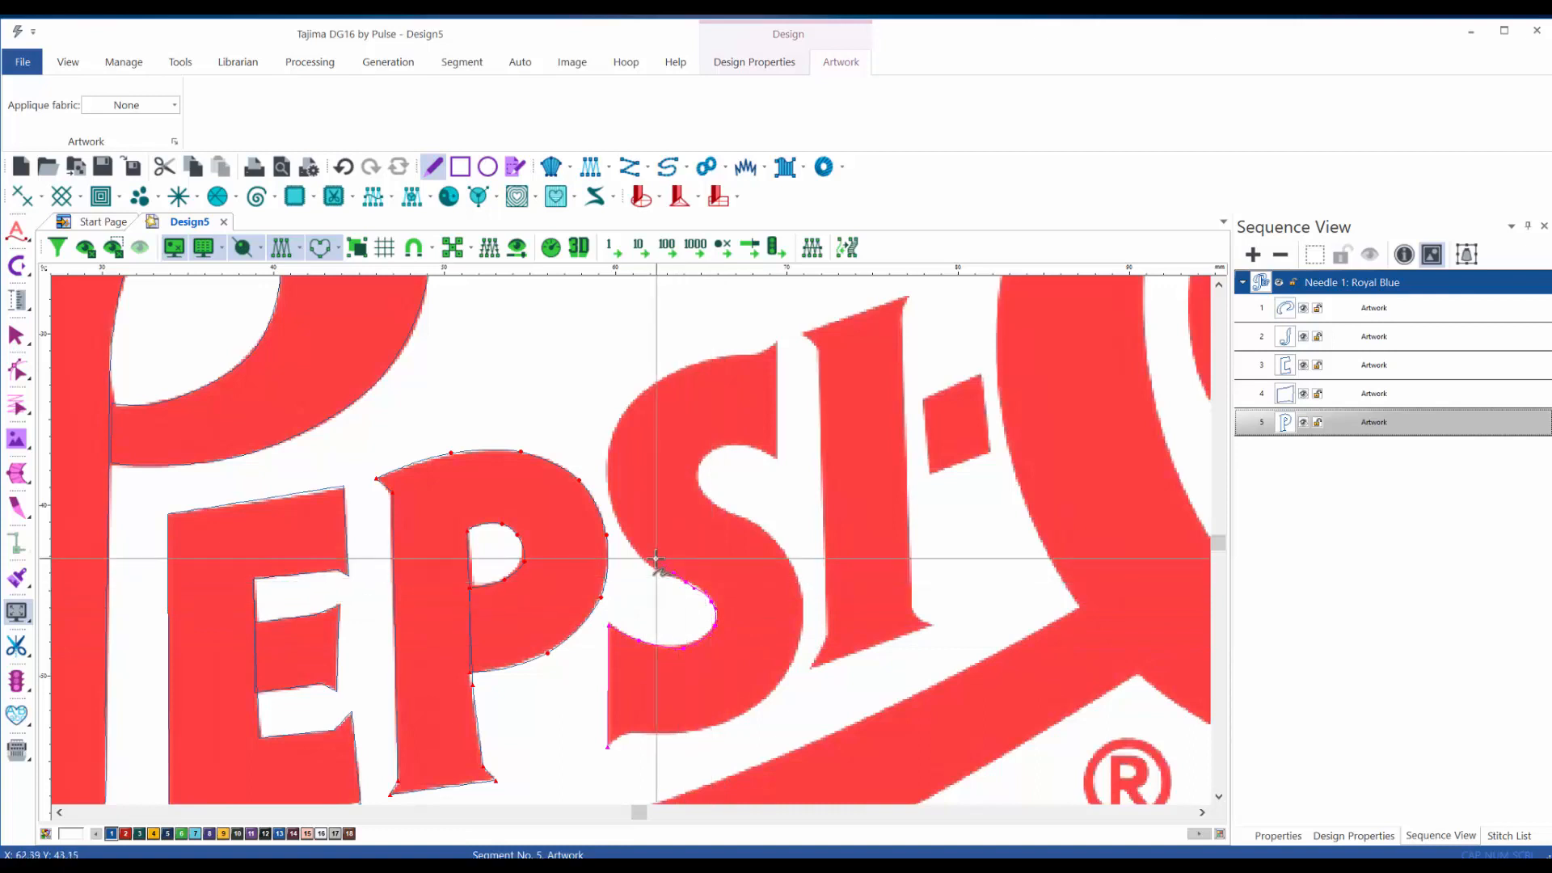
pyautogui.click(648, 560)
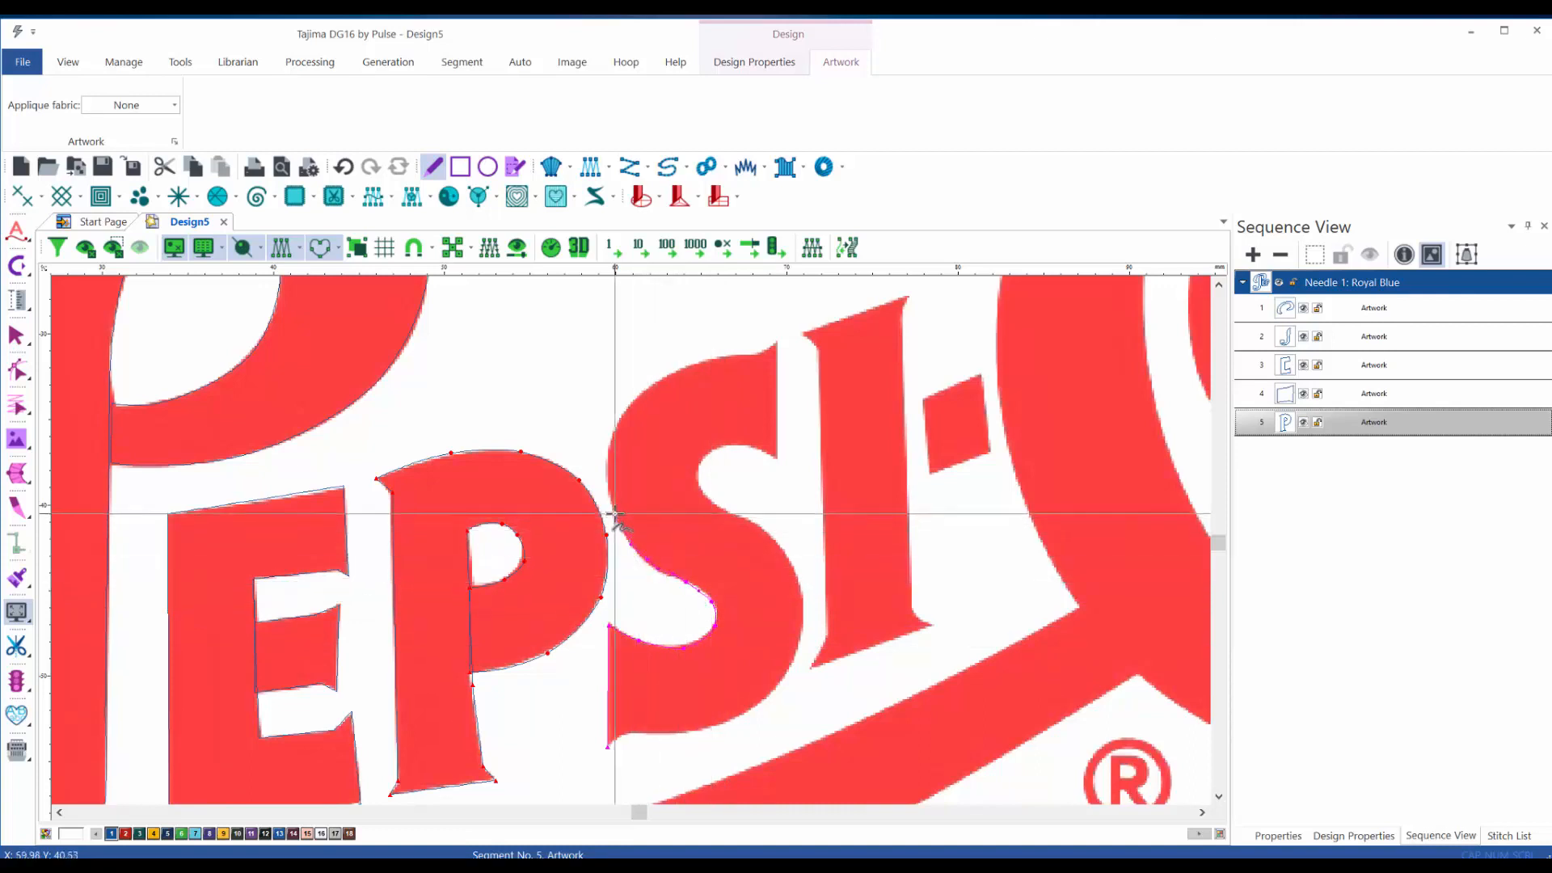
# - Trace the outer curve of the S's upper half around to its upper right tip
pyautogui.click(610, 461)
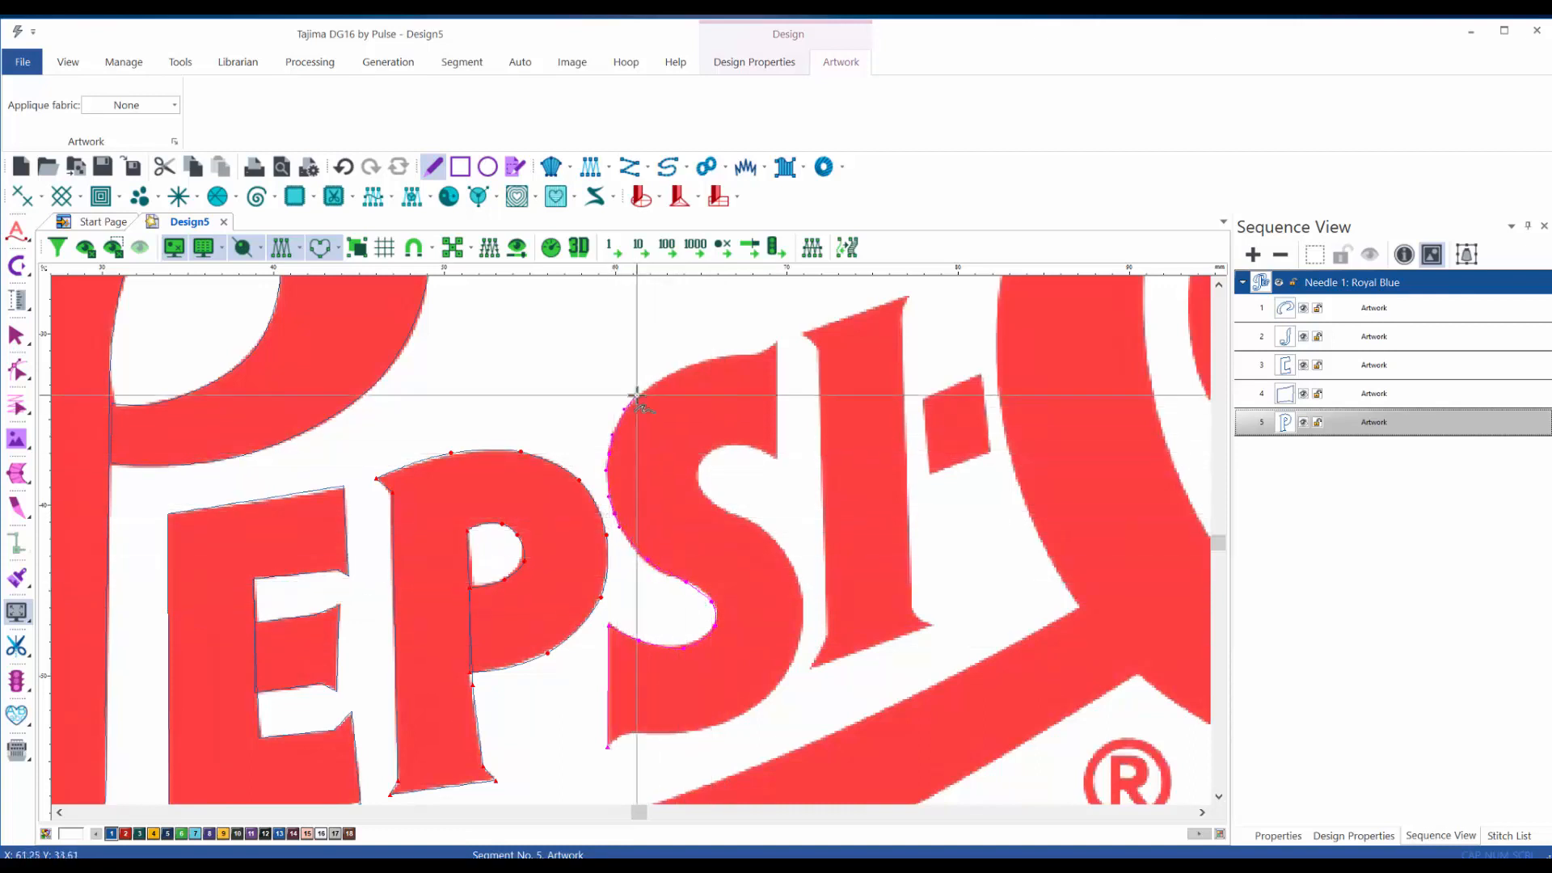
pyautogui.click(639, 393)
pyautogui.click(654, 379)
pyautogui.click(681, 365)
pyautogui.click(711, 357)
pyautogui.click(730, 352)
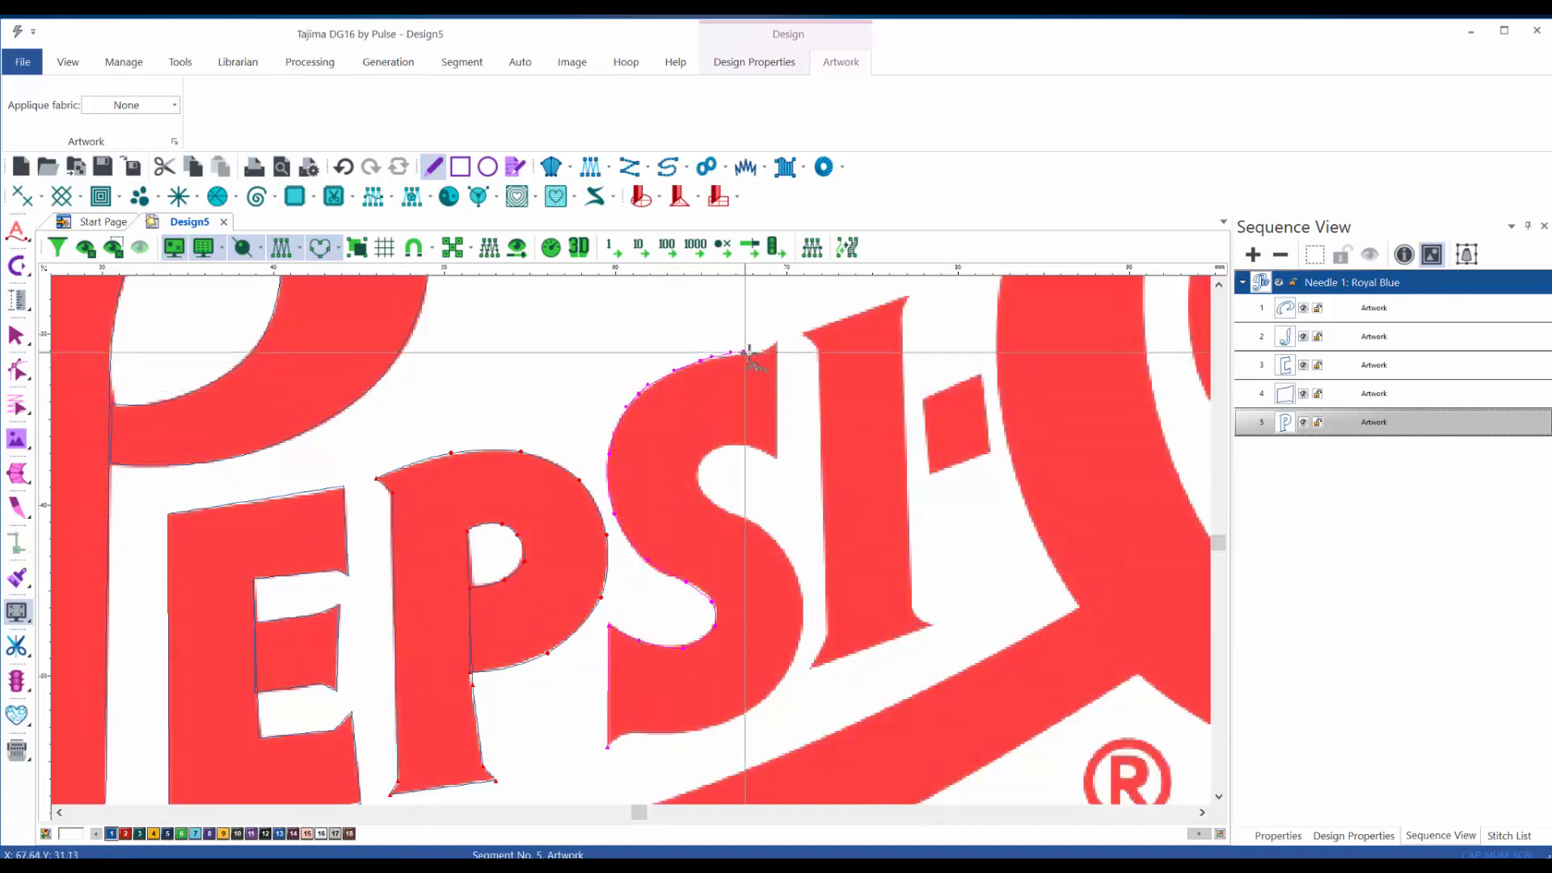
pyautogui.click(760, 353)
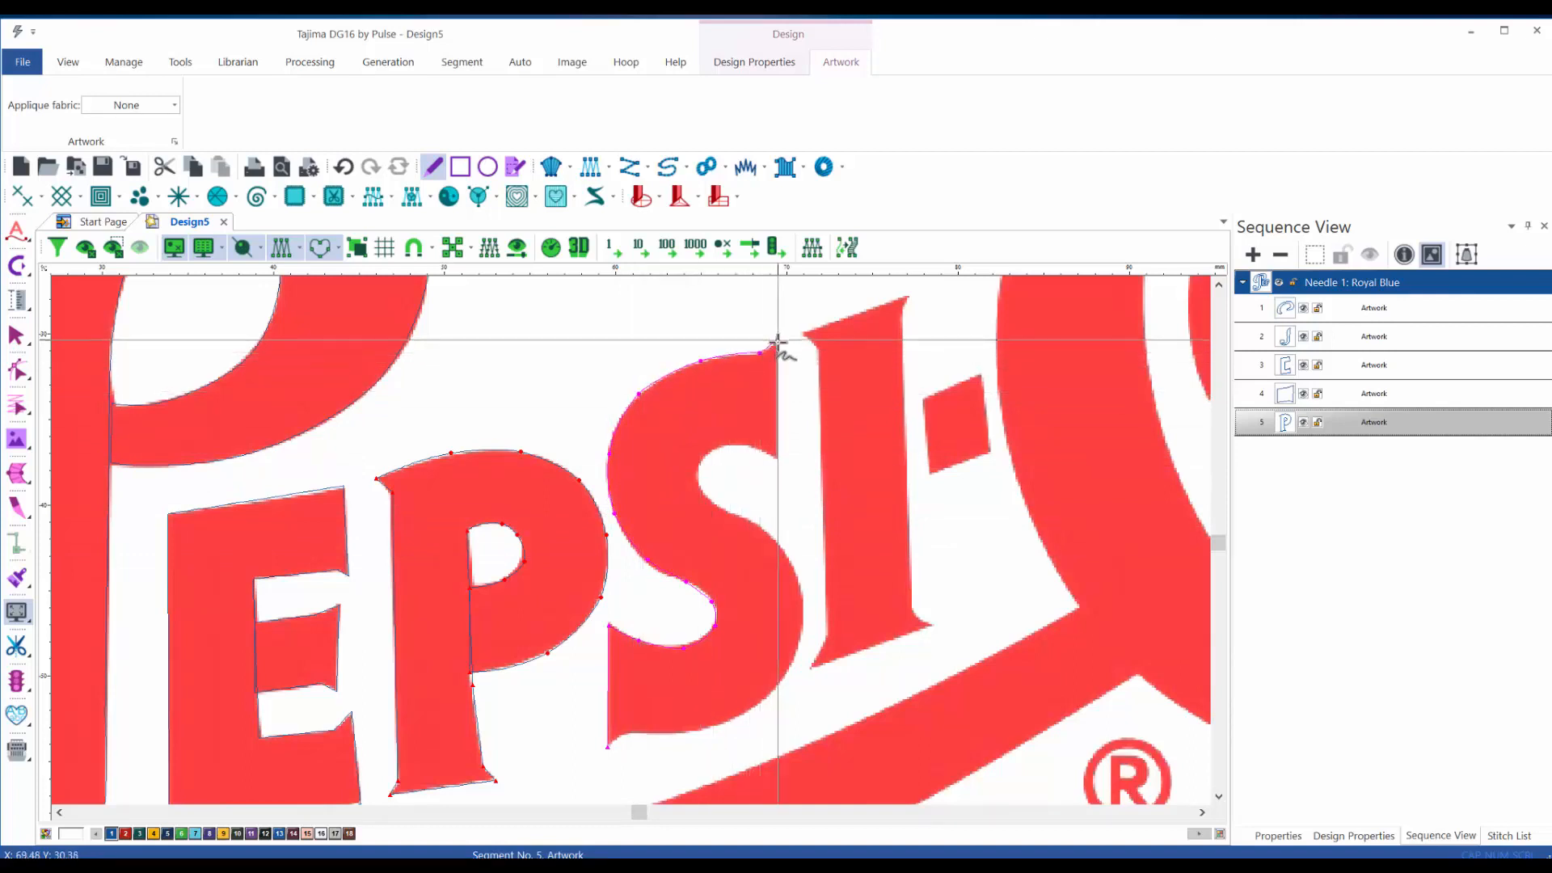
pyautogui.click(778, 340)
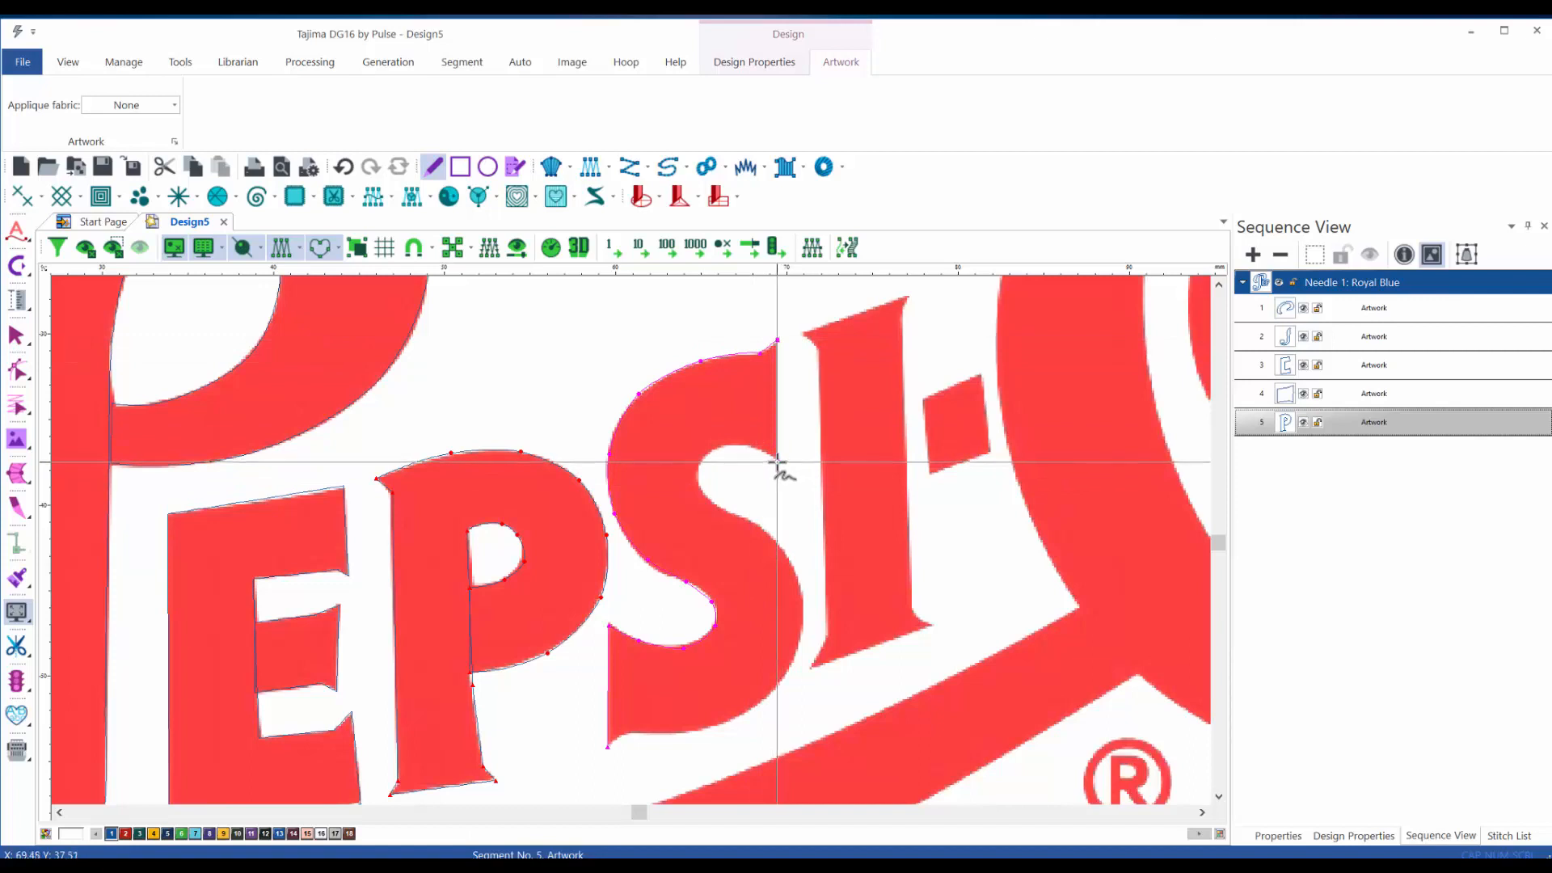
# - Trace the S's upper terminal, upper inner curve and lower outer curve back to the start, and finish it as an artwork segment
pyautogui.click(776, 462)
pyautogui.click(757, 447)
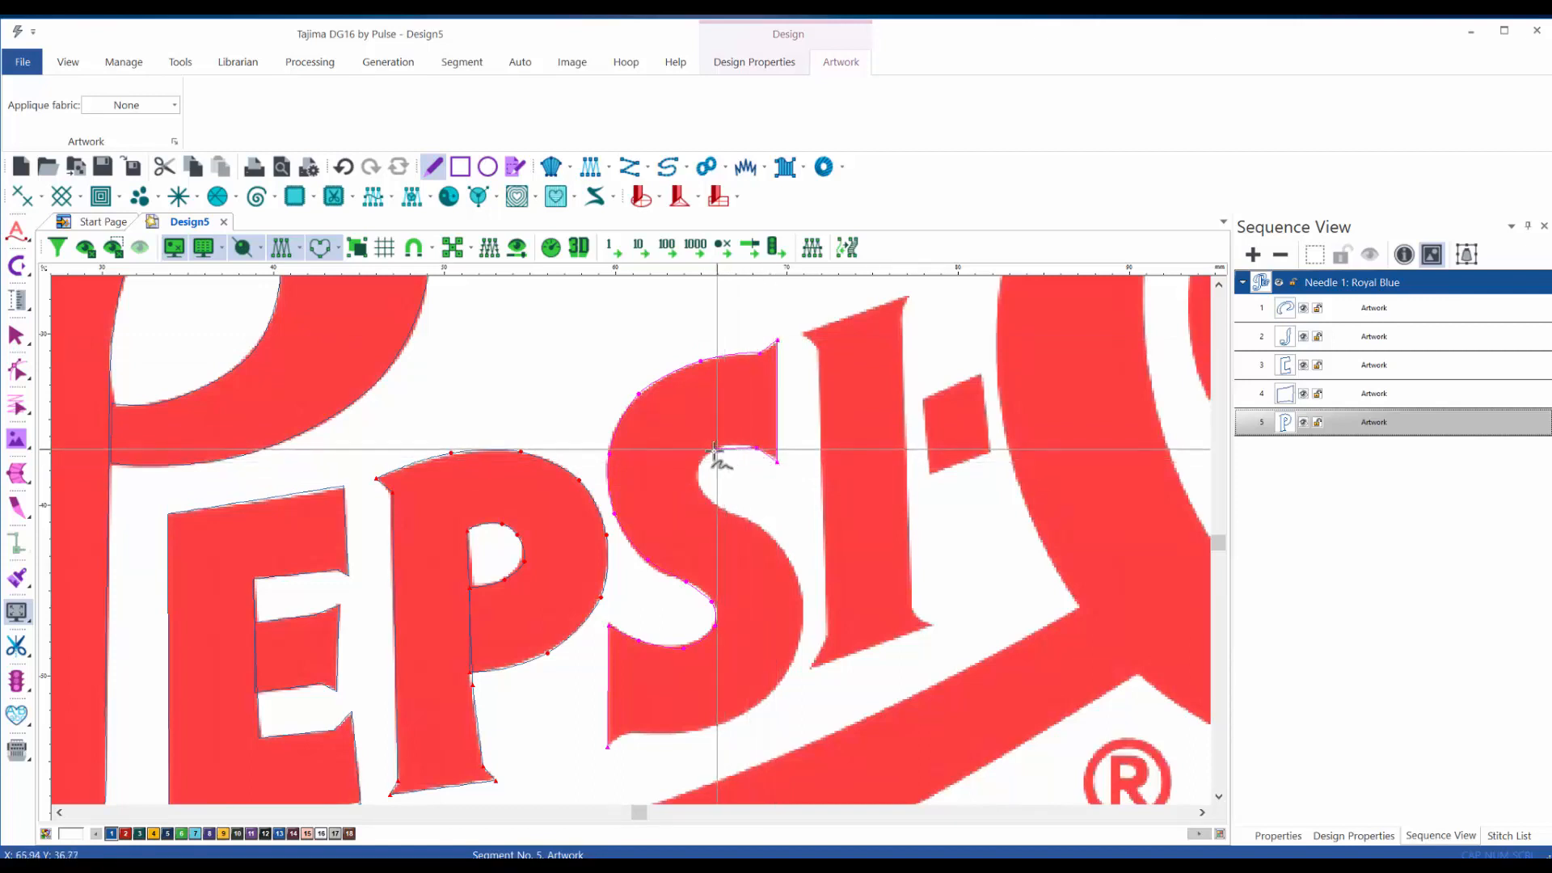
pyautogui.click(717, 448)
pyautogui.click(698, 467)
pyautogui.click(707, 498)
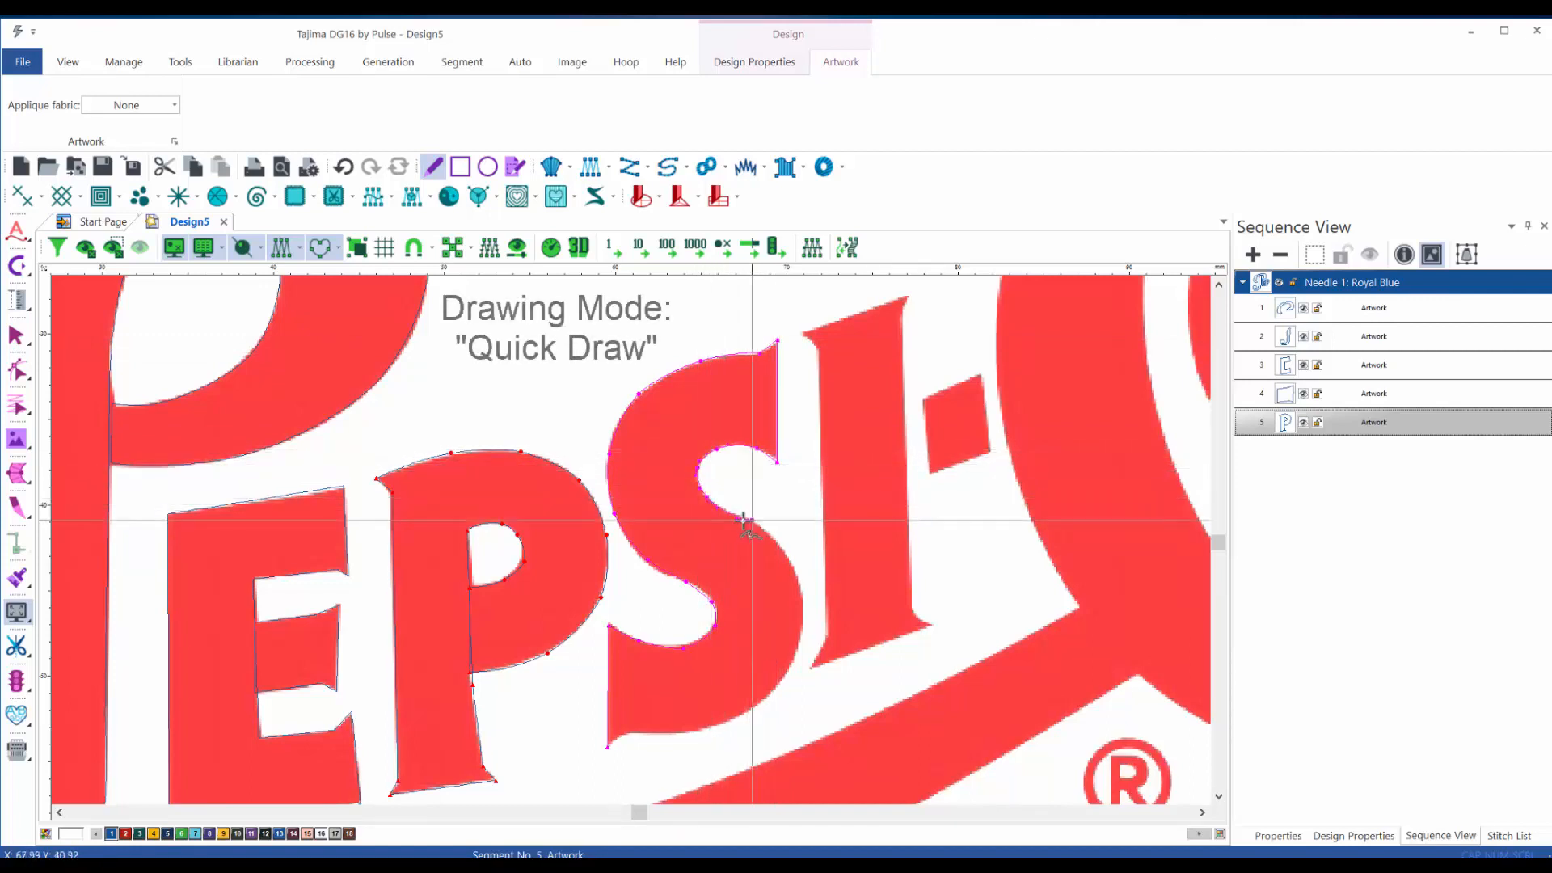
pyautogui.moveTo(751, 521)
pyautogui.mouseDown()
pyautogui.moveTo(804, 606)
pyautogui.moveTo(789, 674)
pyautogui.moveTo(738, 719)
pyautogui.moveTo(653, 732)
pyautogui.mouseUp()
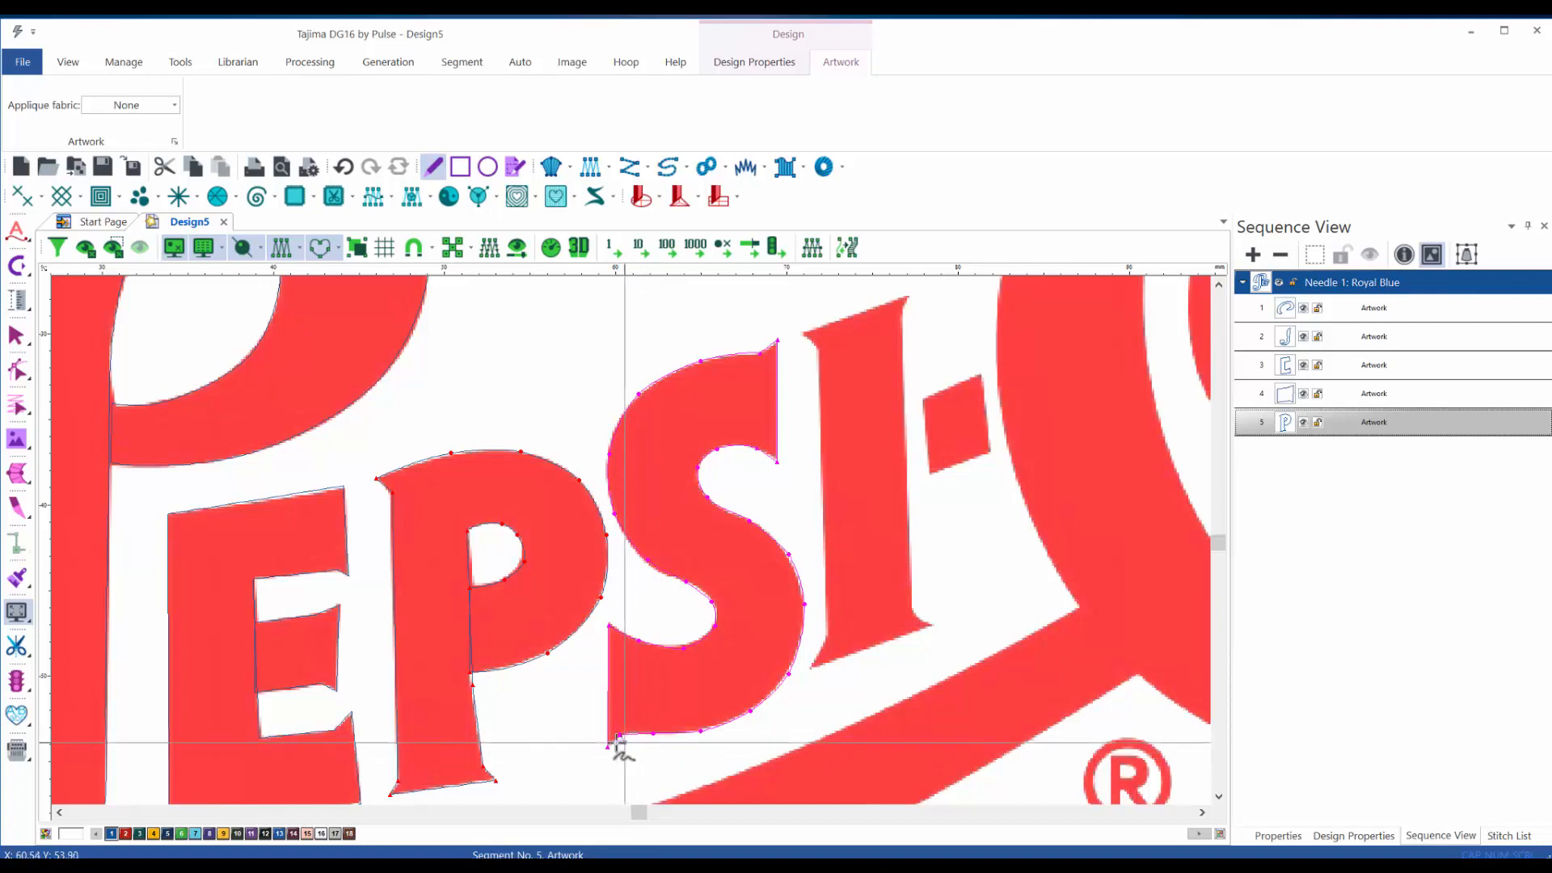
pyautogui.press('Return')
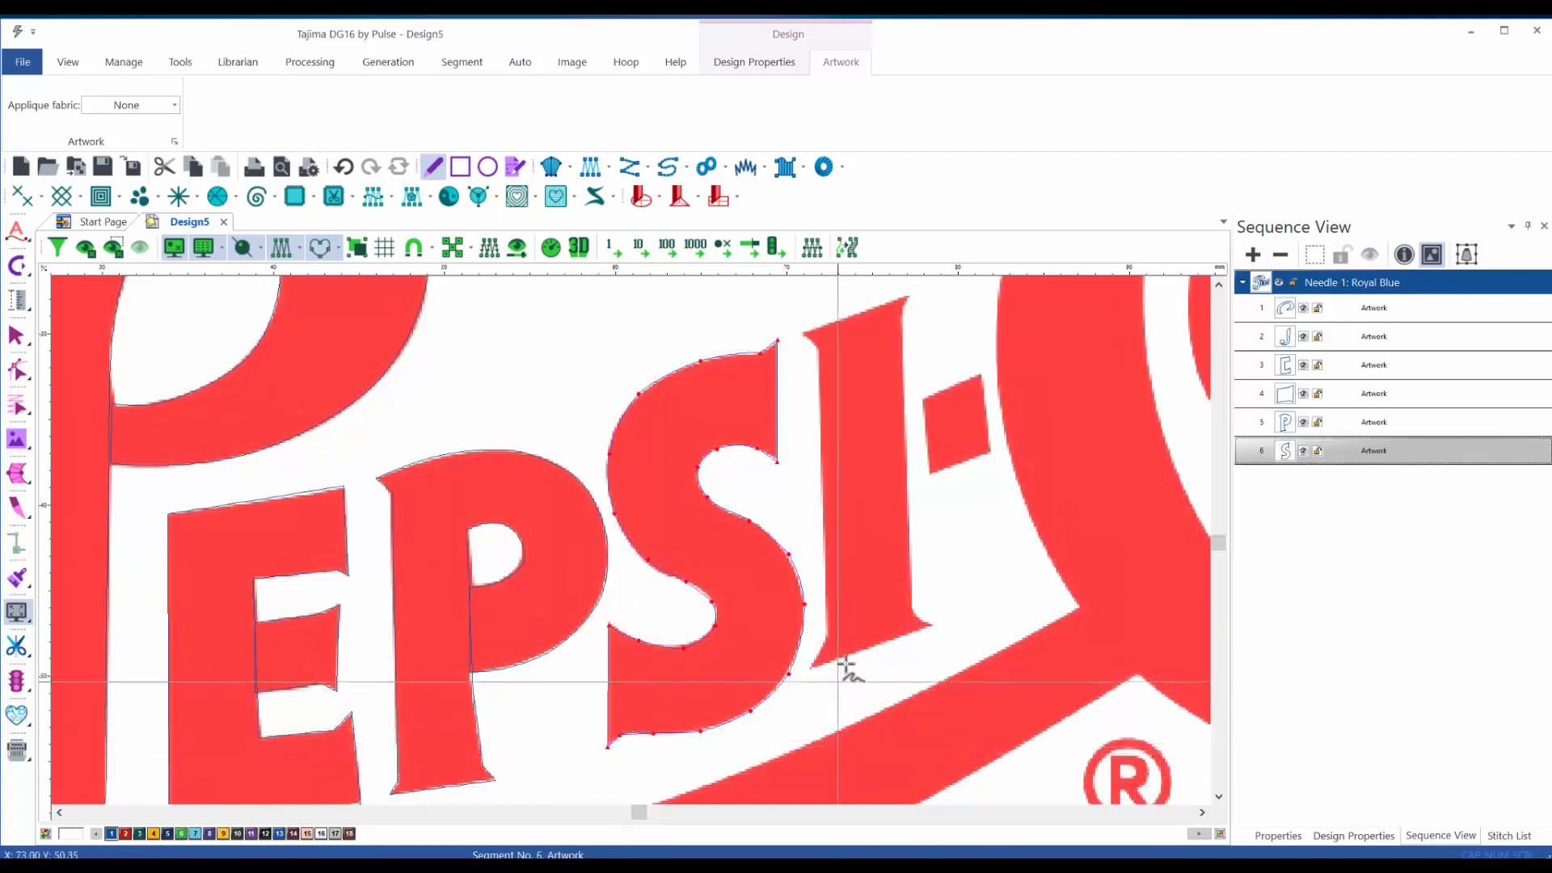
# - Trace the letter I with straight points around both serifed ends and finish it as an artwork segment
pyautogui.moveTo(953, 530); pyautogui.dragTo(677, 550)
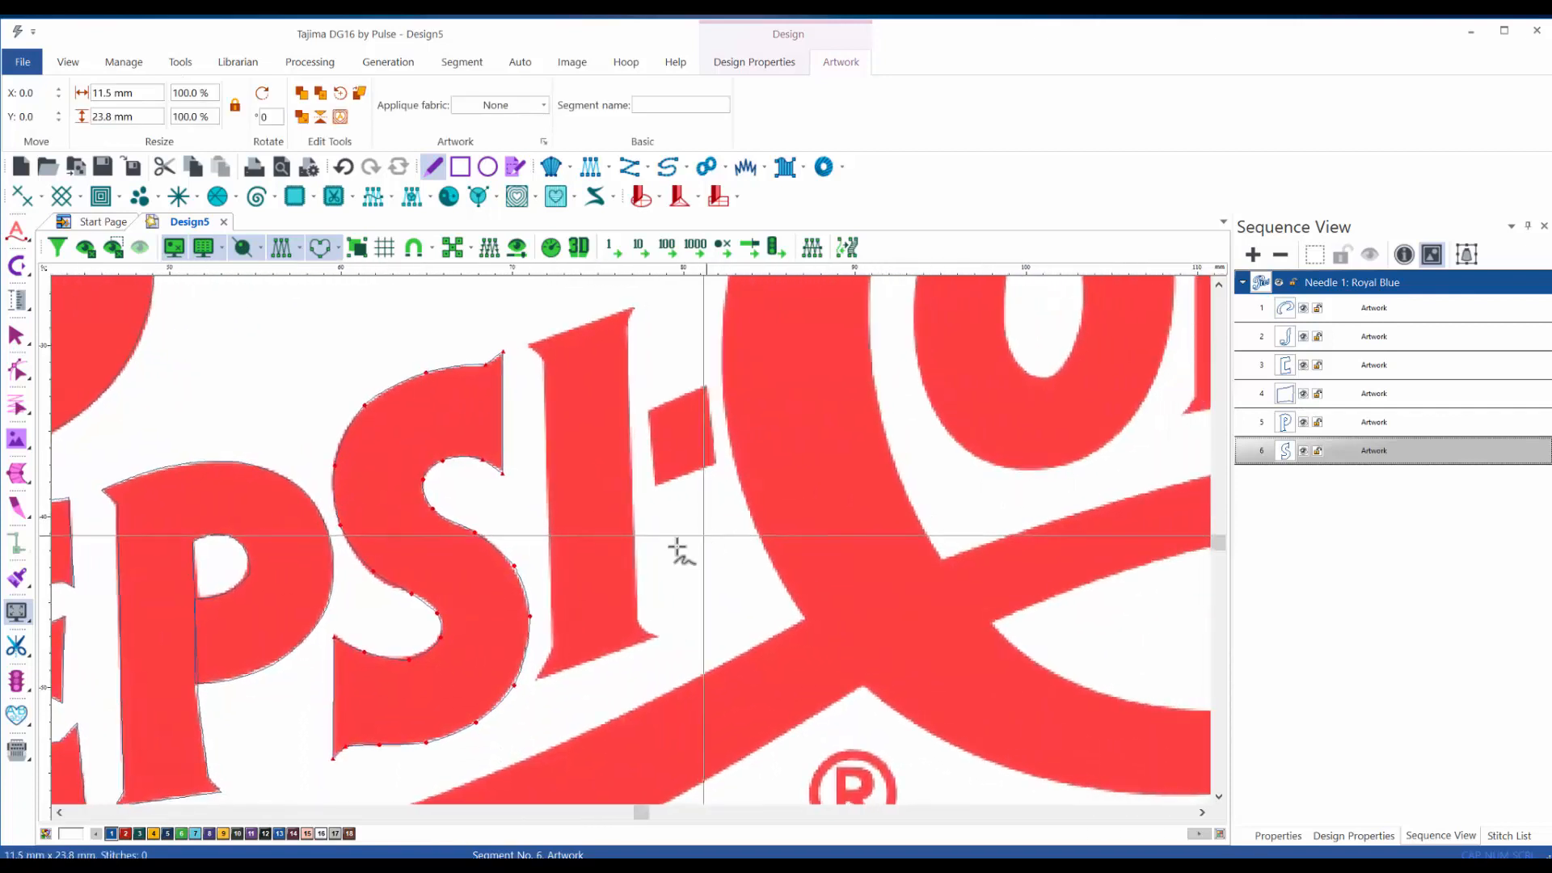
pyautogui.click(528, 346)
pyautogui.click(635, 309)
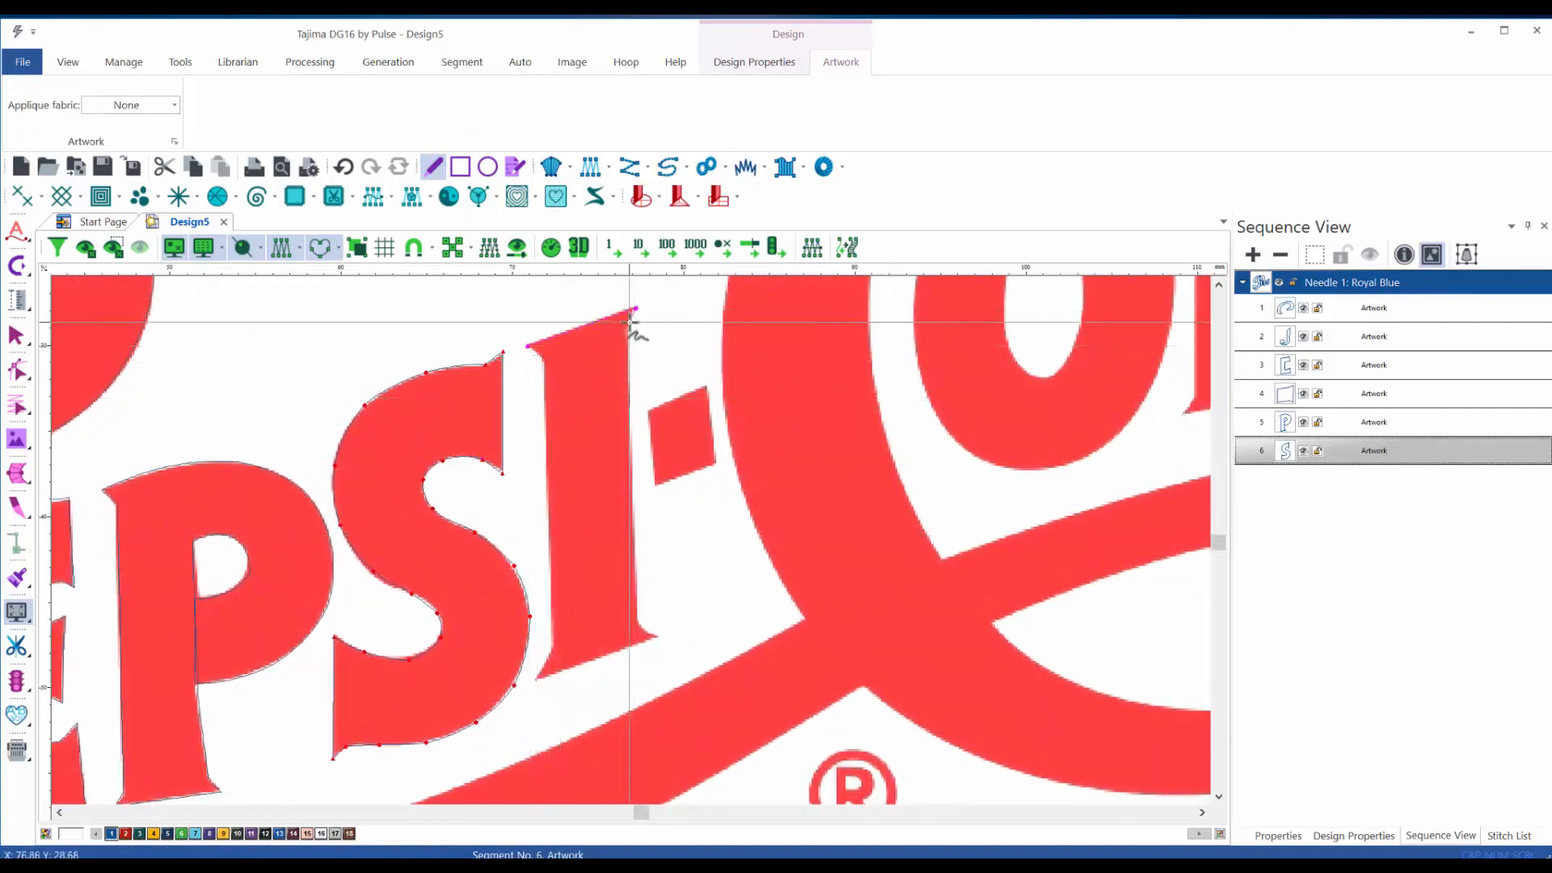
pyautogui.click(629, 327)
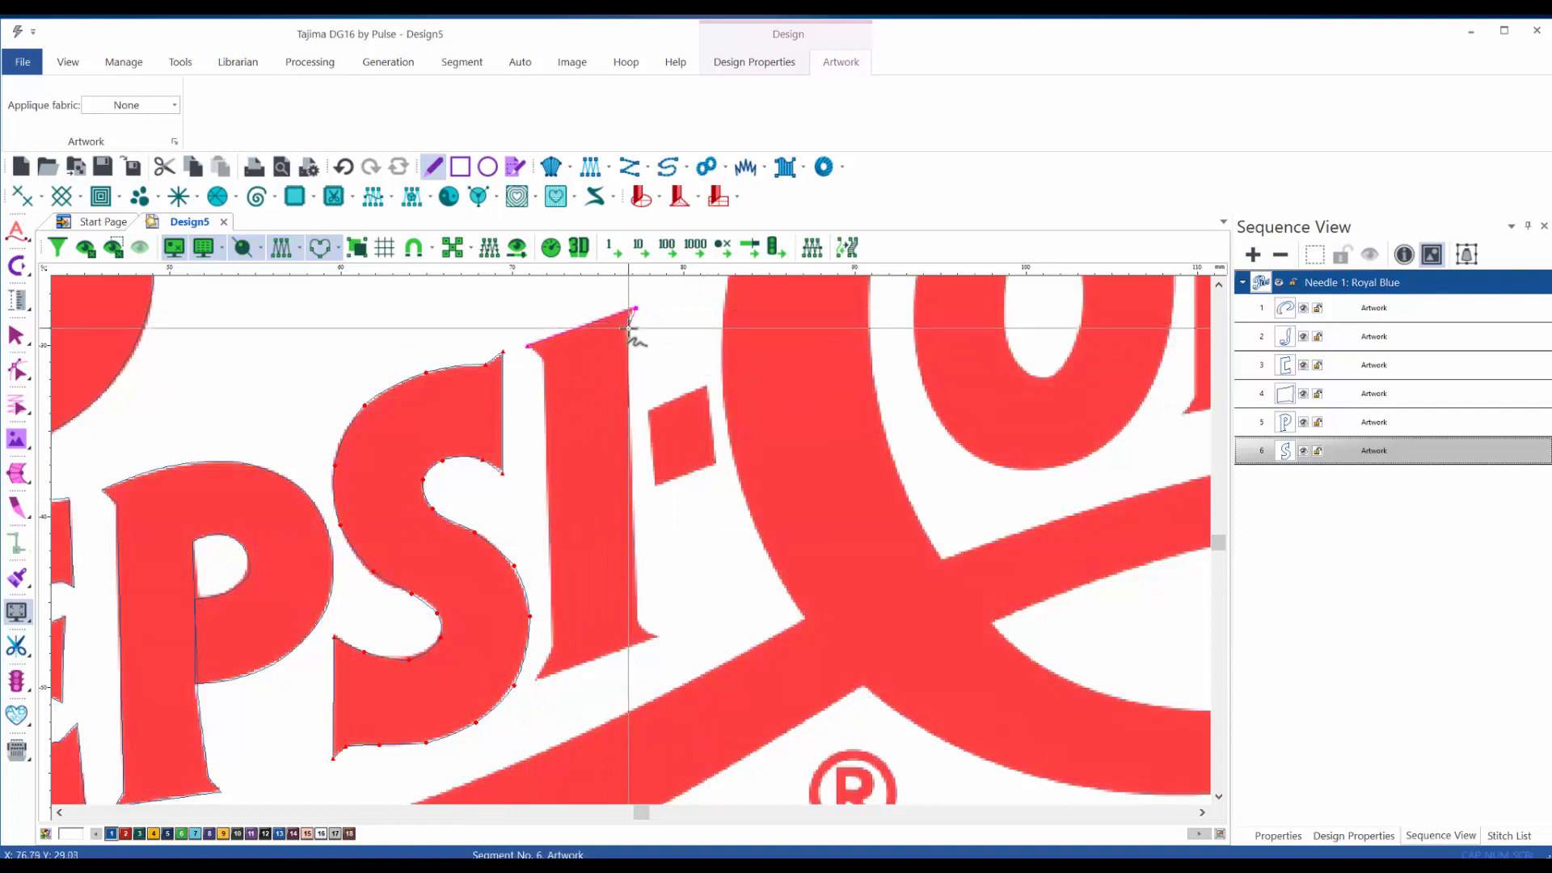
pyautogui.click(638, 626)
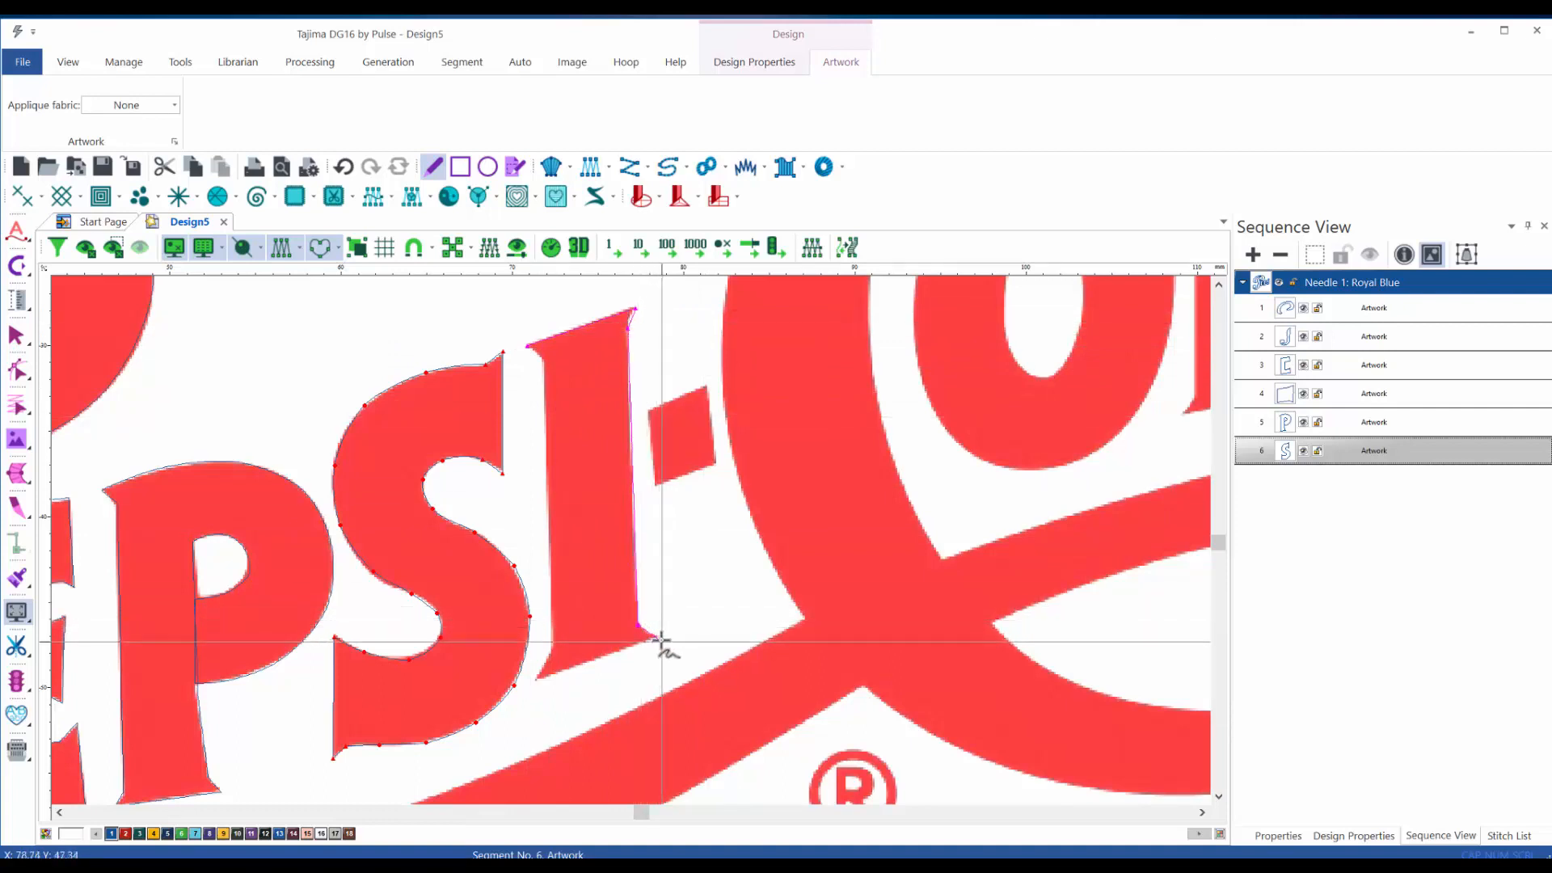
pyautogui.click(659, 638)
pyautogui.click(533, 679)
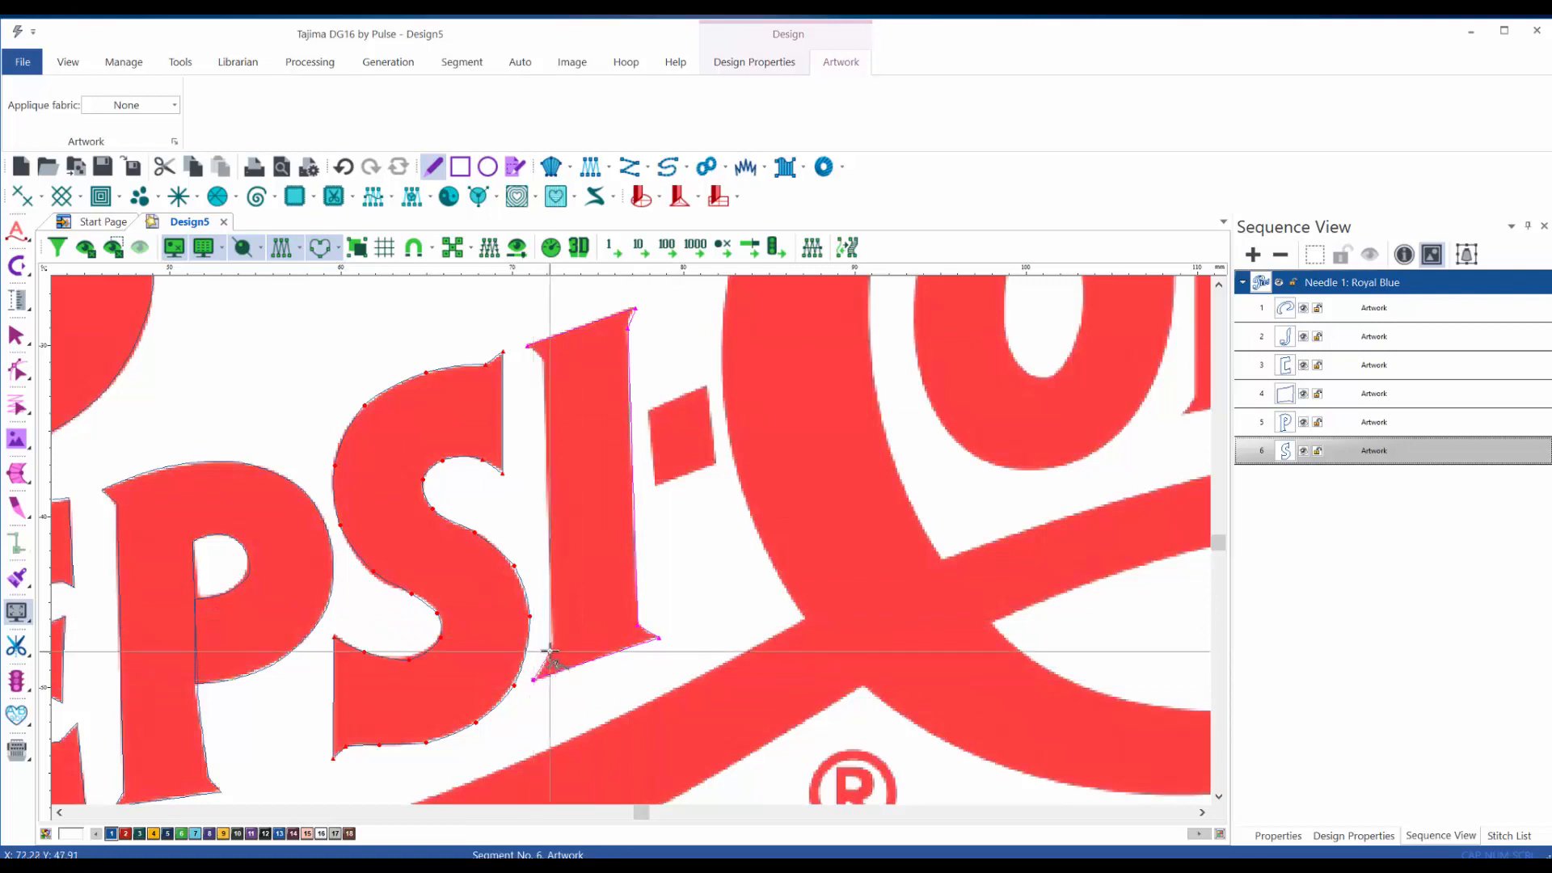
pyautogui.click(550, 647)
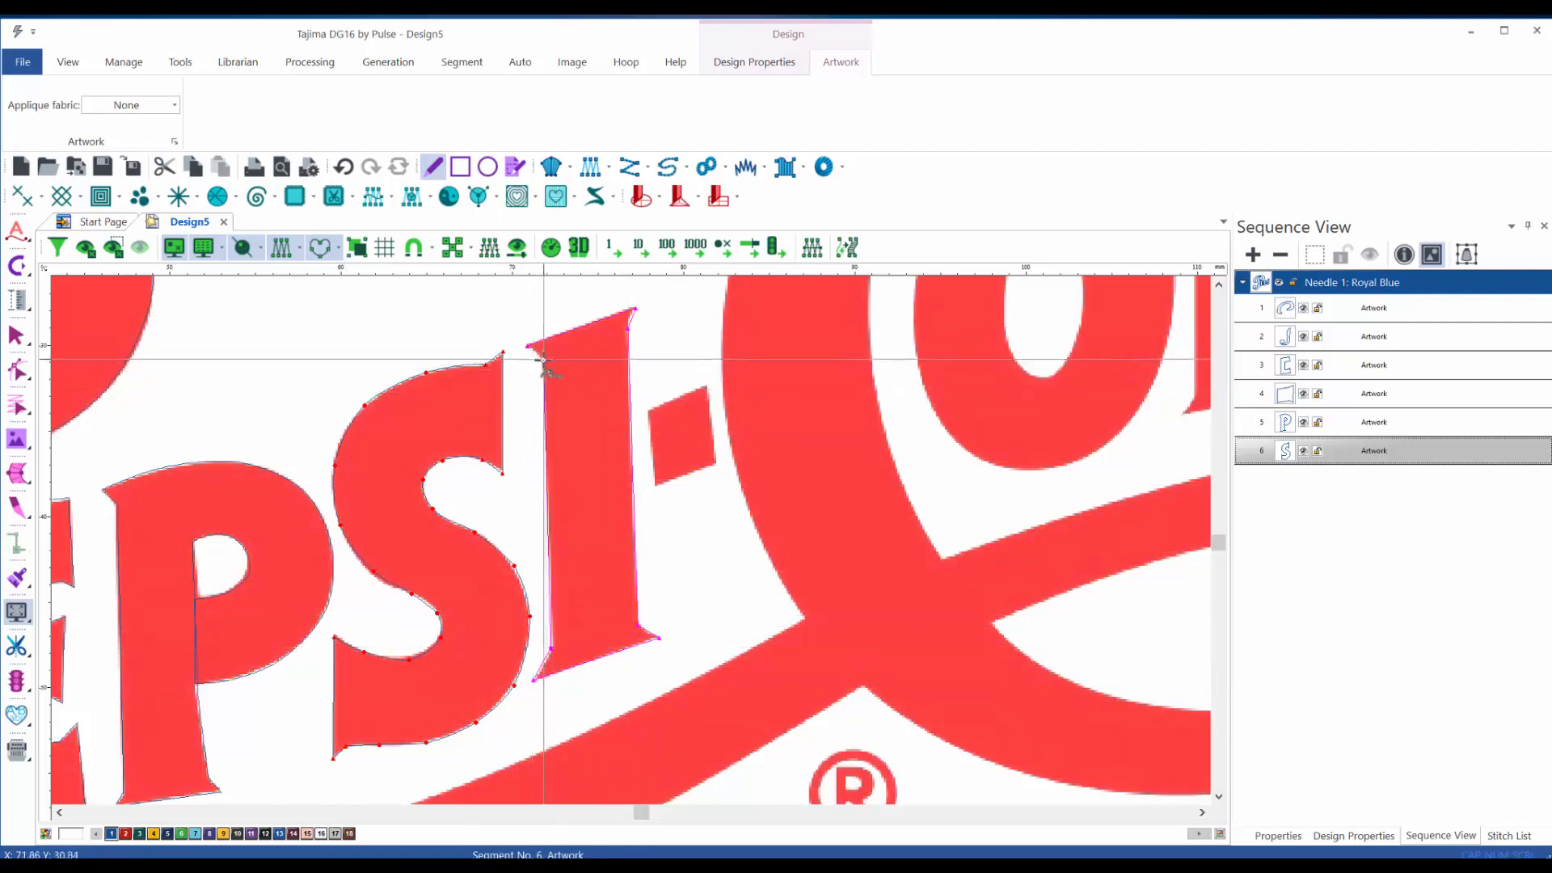
pyautogui.click(541, 361)
pyautogui.press('Return')
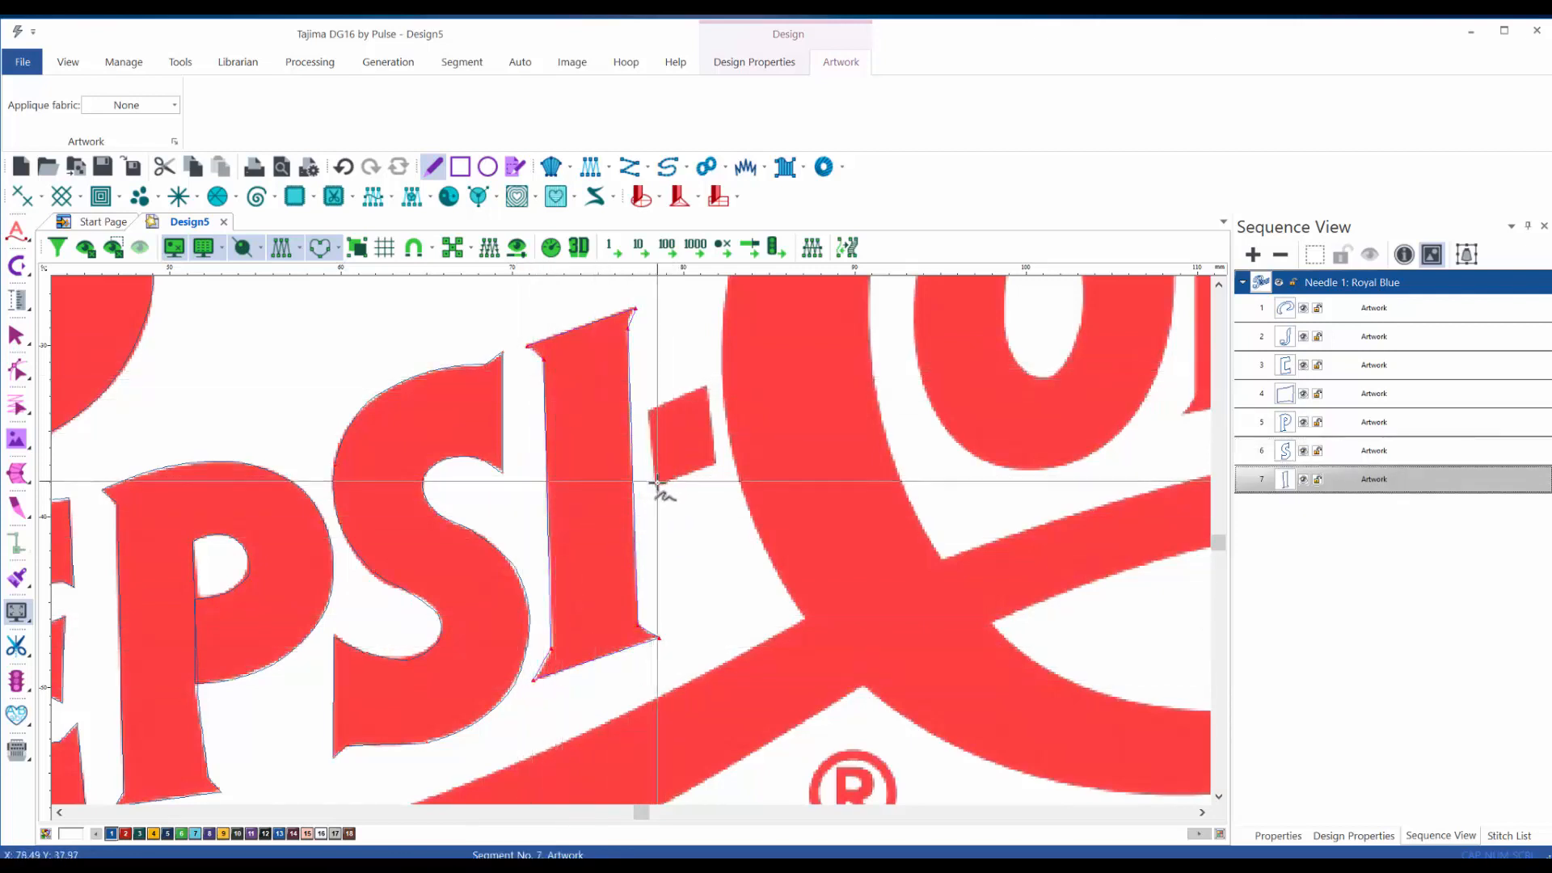
# - Trace the hyphen with straight points at its four corners and finish it as an artwork segment
pyautogui.click(657, 486)
pyautogui.click(715, 465)
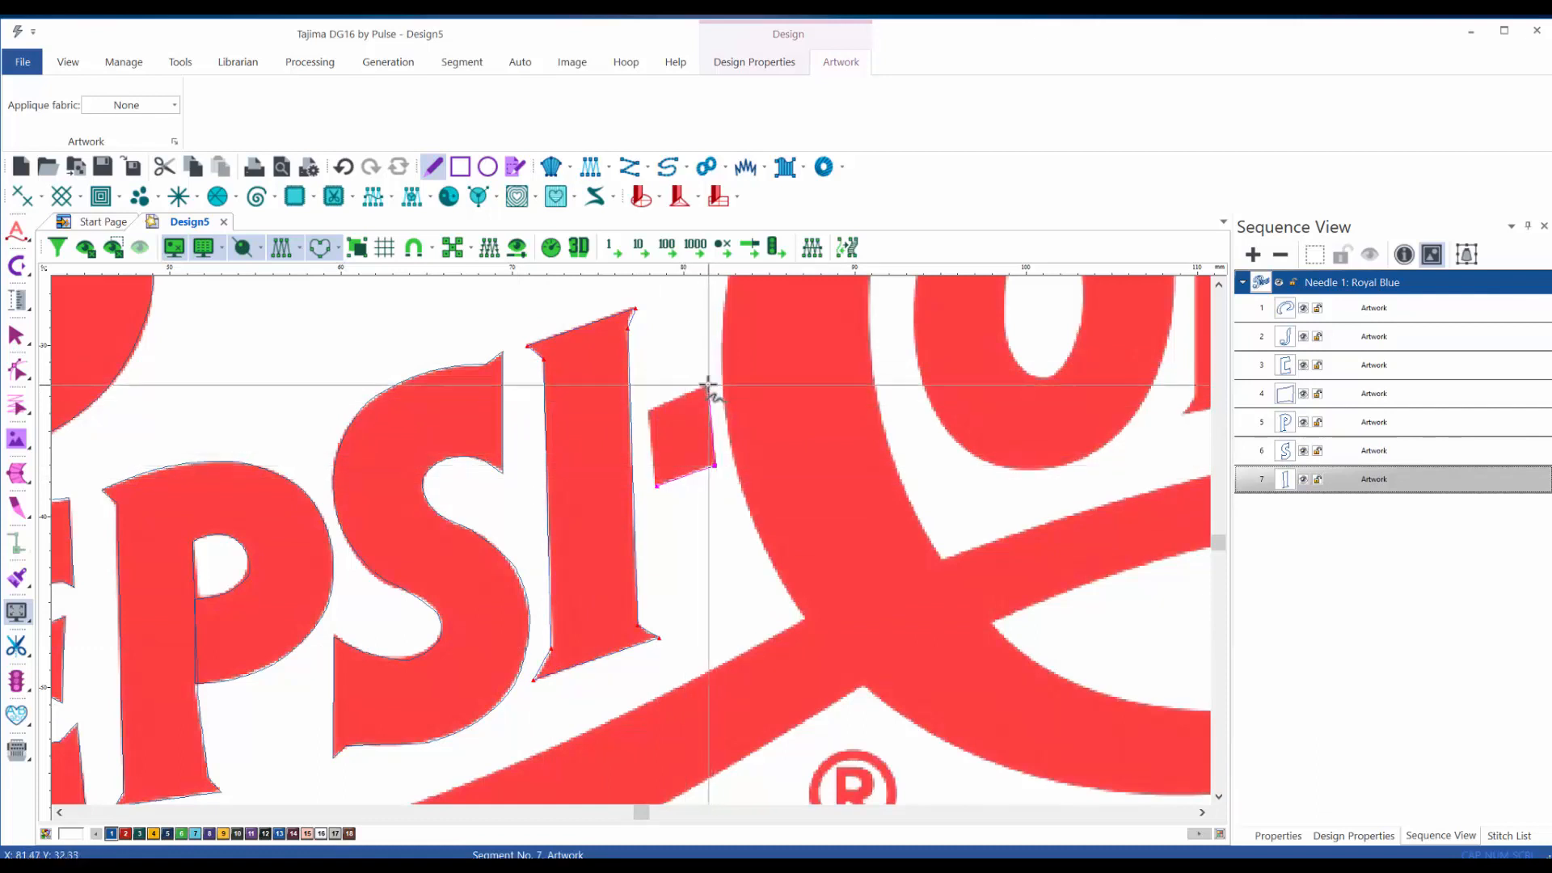
pyautogui.click(708, 388)
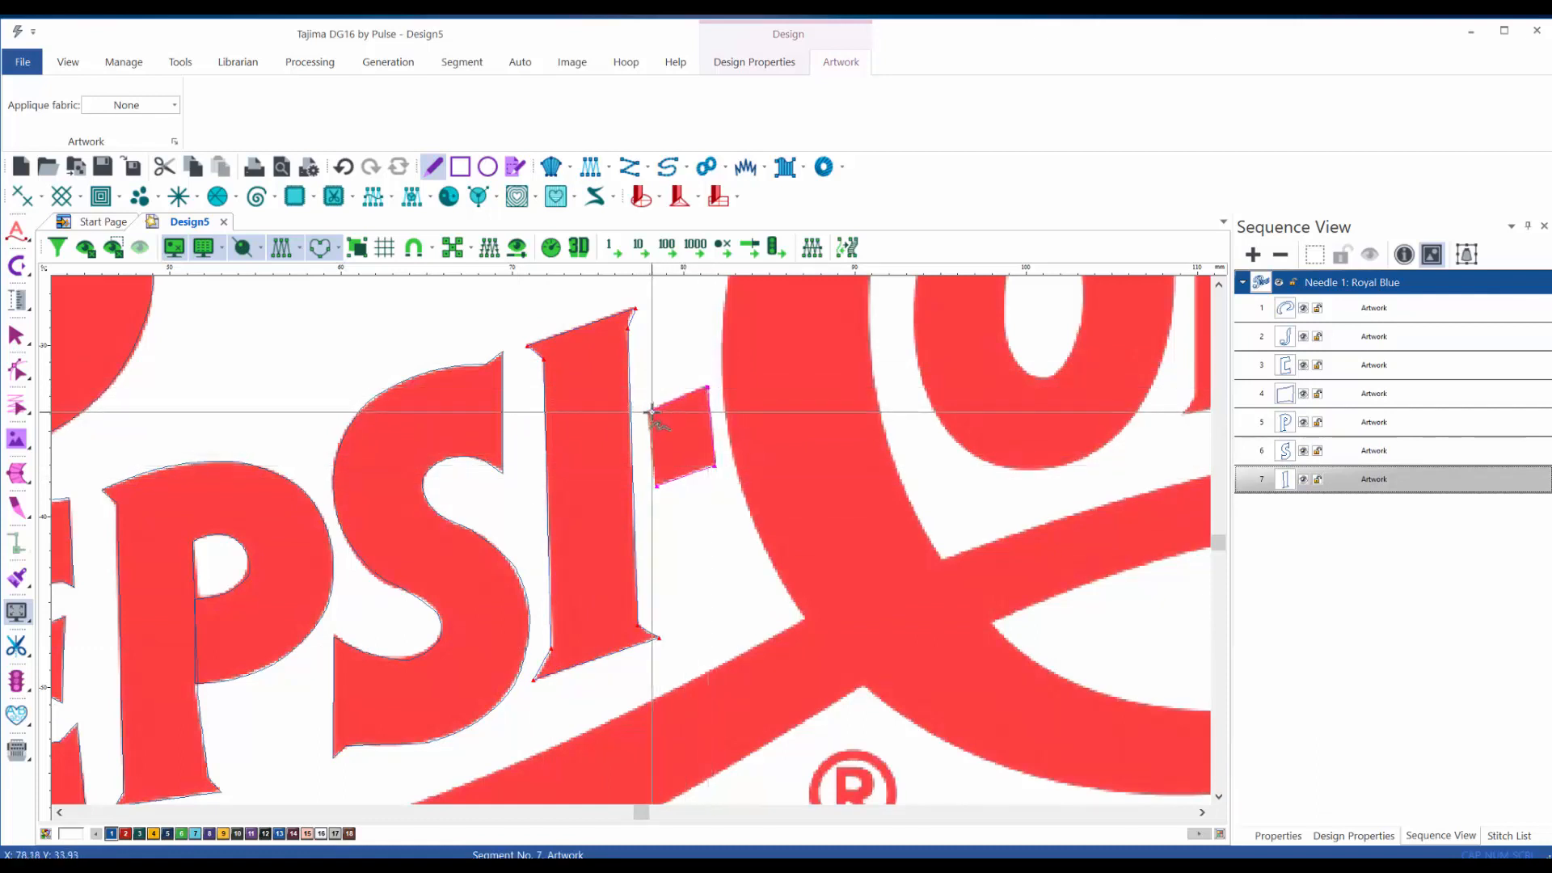
pyautogui.click(649, 411)
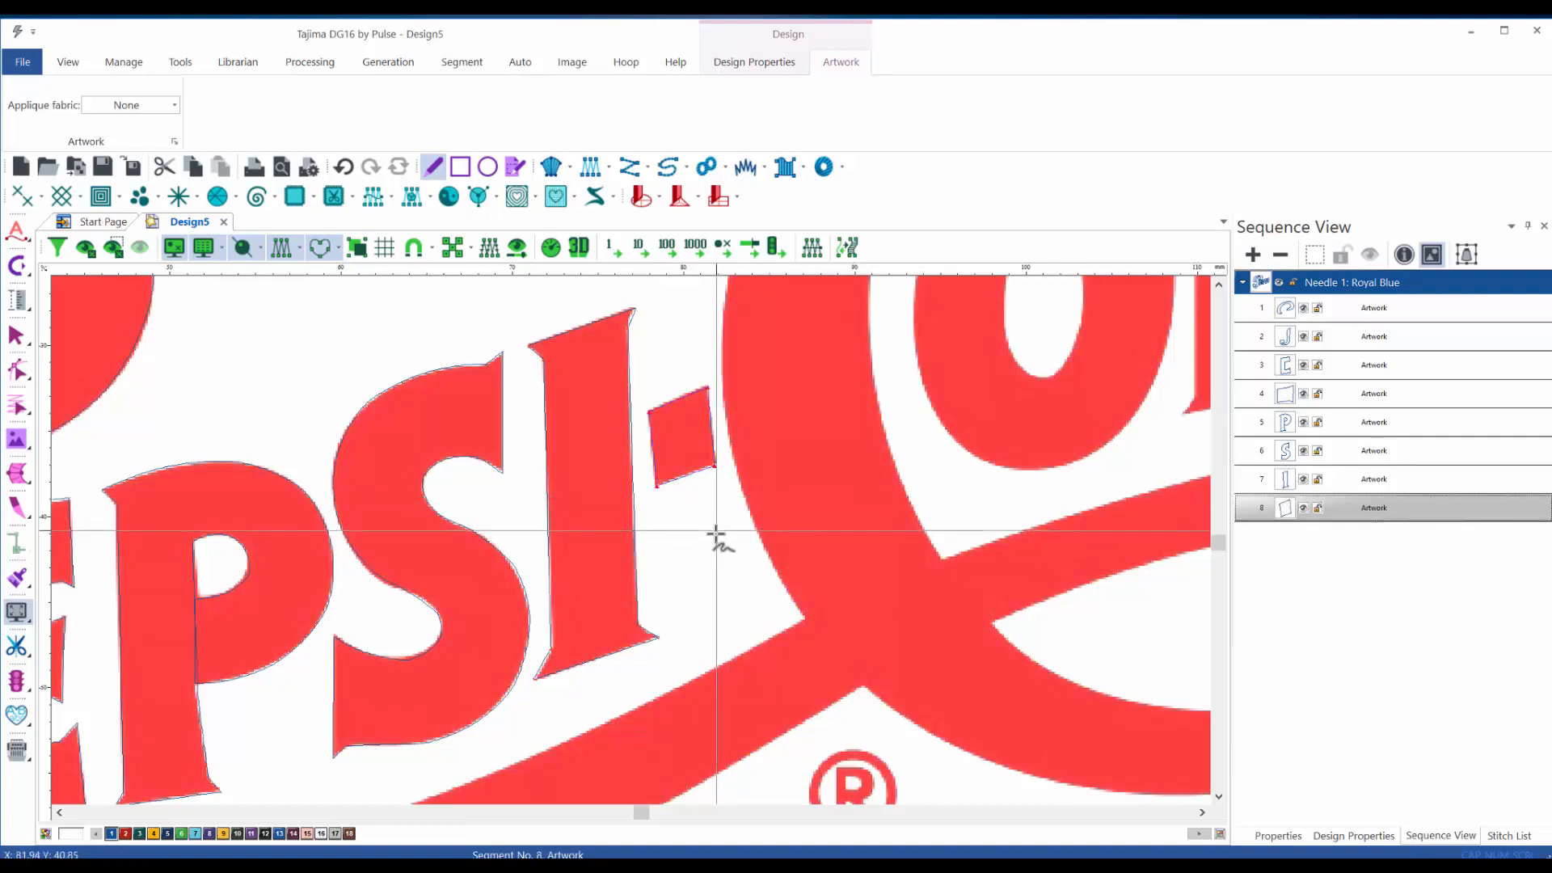
# - Start the large C's swash outline at its left tip and trace its upper edge up to near the junction with the C
pyautogui.scroll(-2, 717, 538)
pyautogui.moveTo(936, 429); pyautogui.dragTo(634, 568)
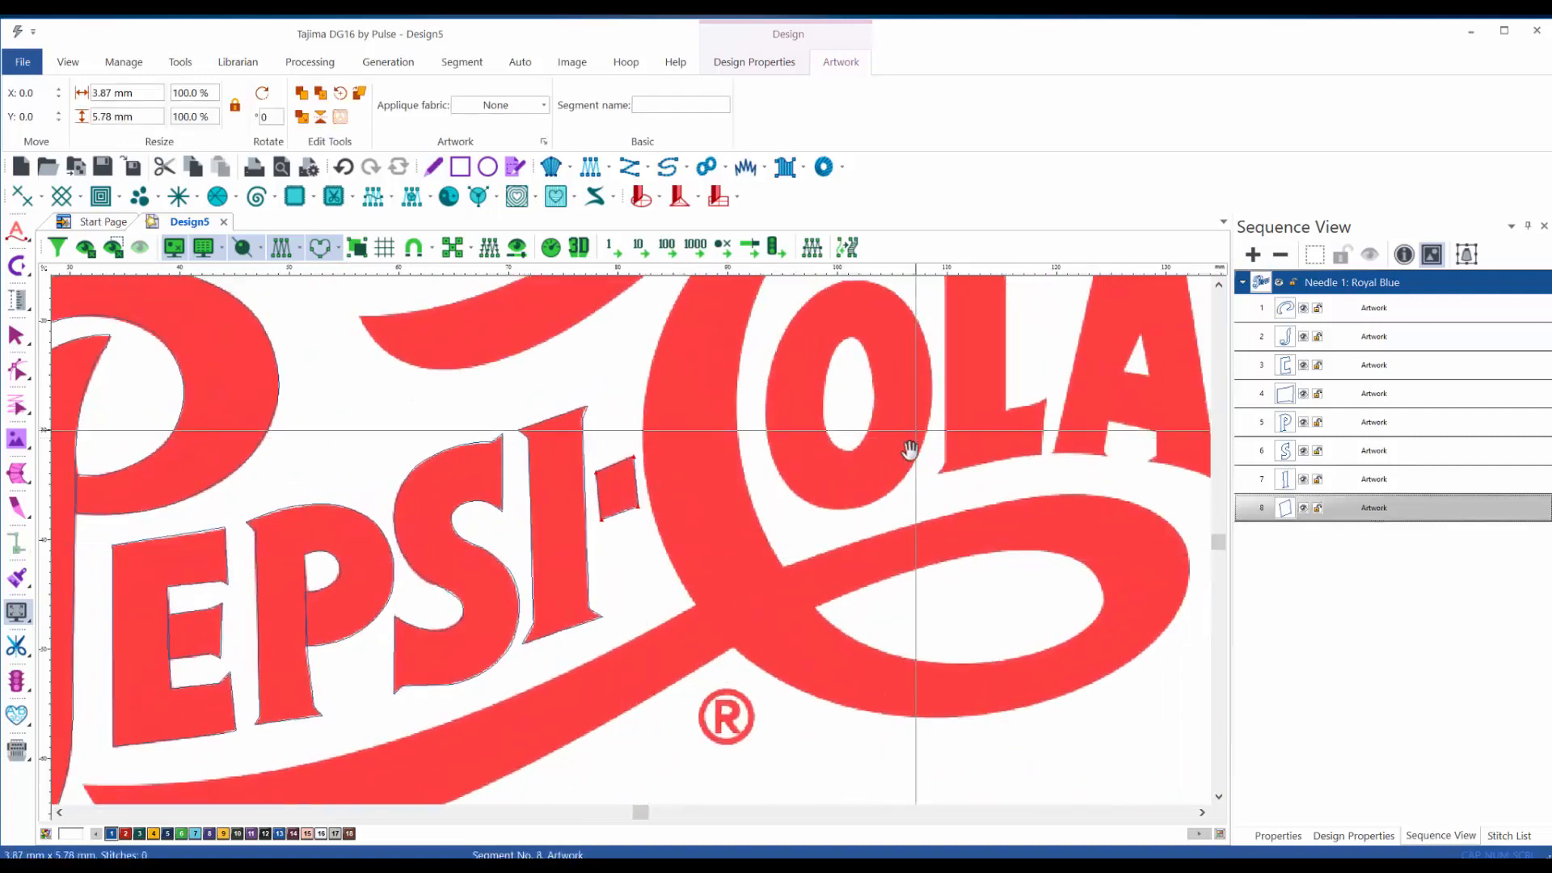
pyautogui.moveTo(902, 457); pyautogui.dragTo(925, 613)
pyautogui.moveTo(978, 477); pyautogui.dragTo(965, 564)
pyautogui.moveTo(844, 543); pyautogui.dragTo(848, 530)
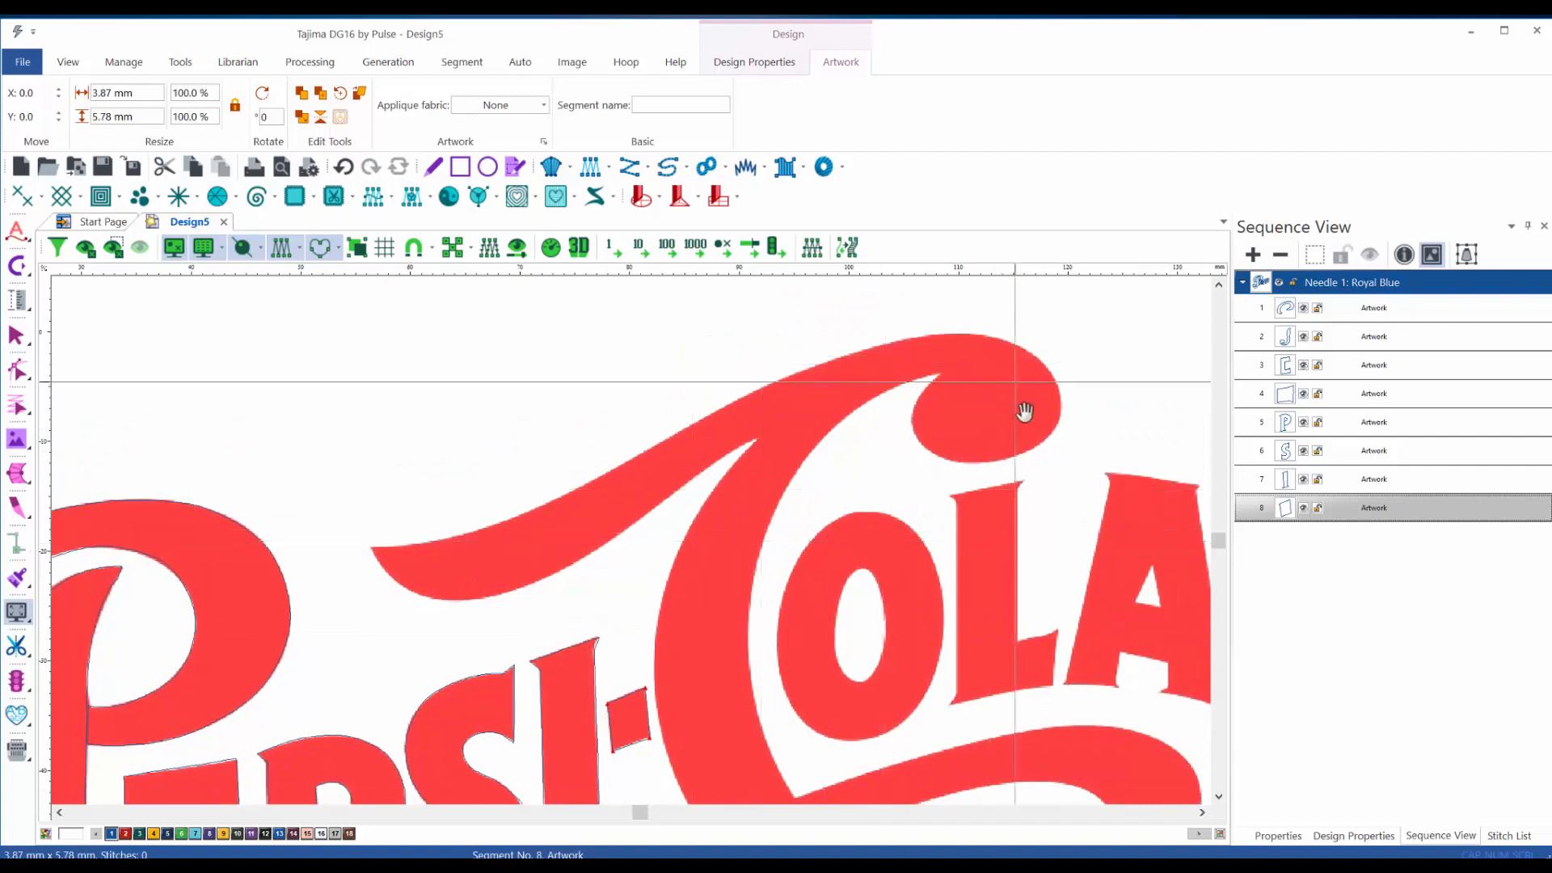
pyautogui.click(433, 167)
pyautogui.scroll(-2, 766, 526)
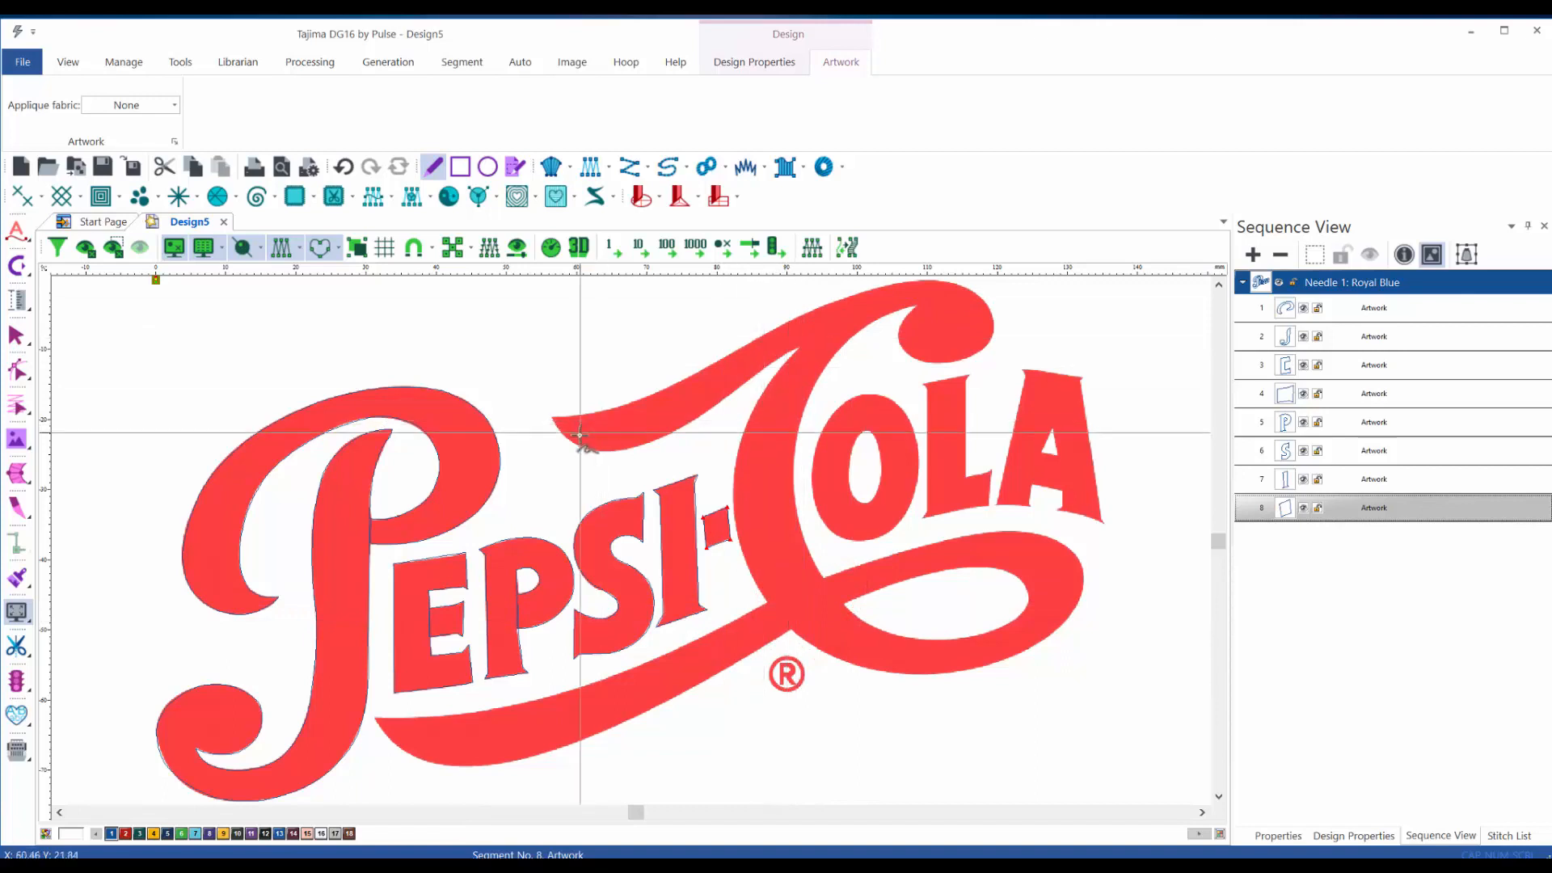
pyautogui.click(554, 418)
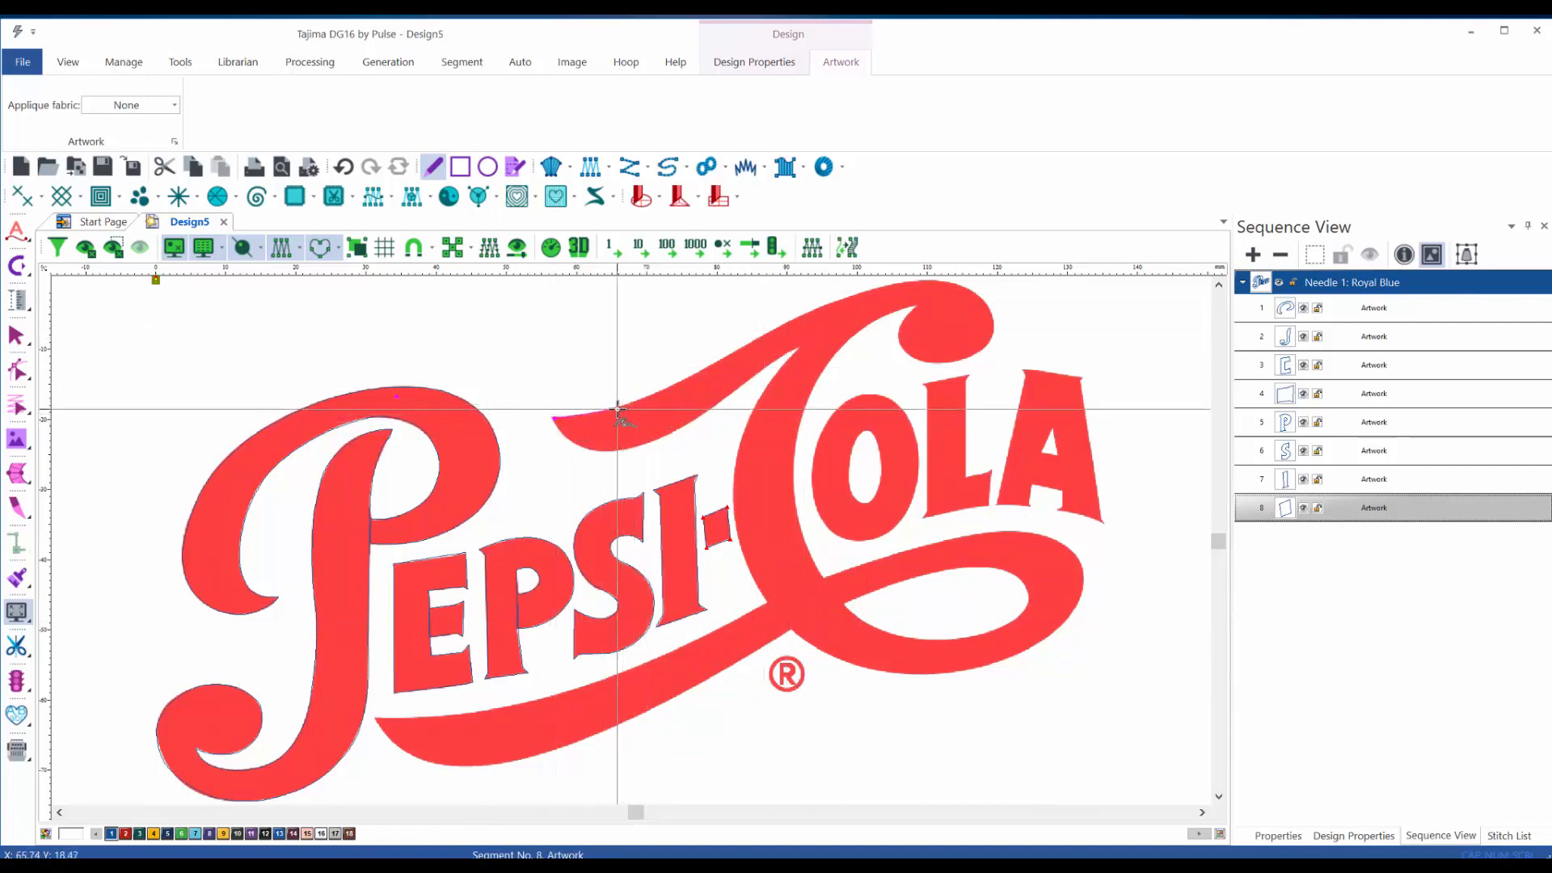
pyautogui.click(638, 398)
pyautogui.click(670, 386)
pyautogui.click(705, 370)
pyautogui.click(732, 353)
pyautogui.click(764, 333)
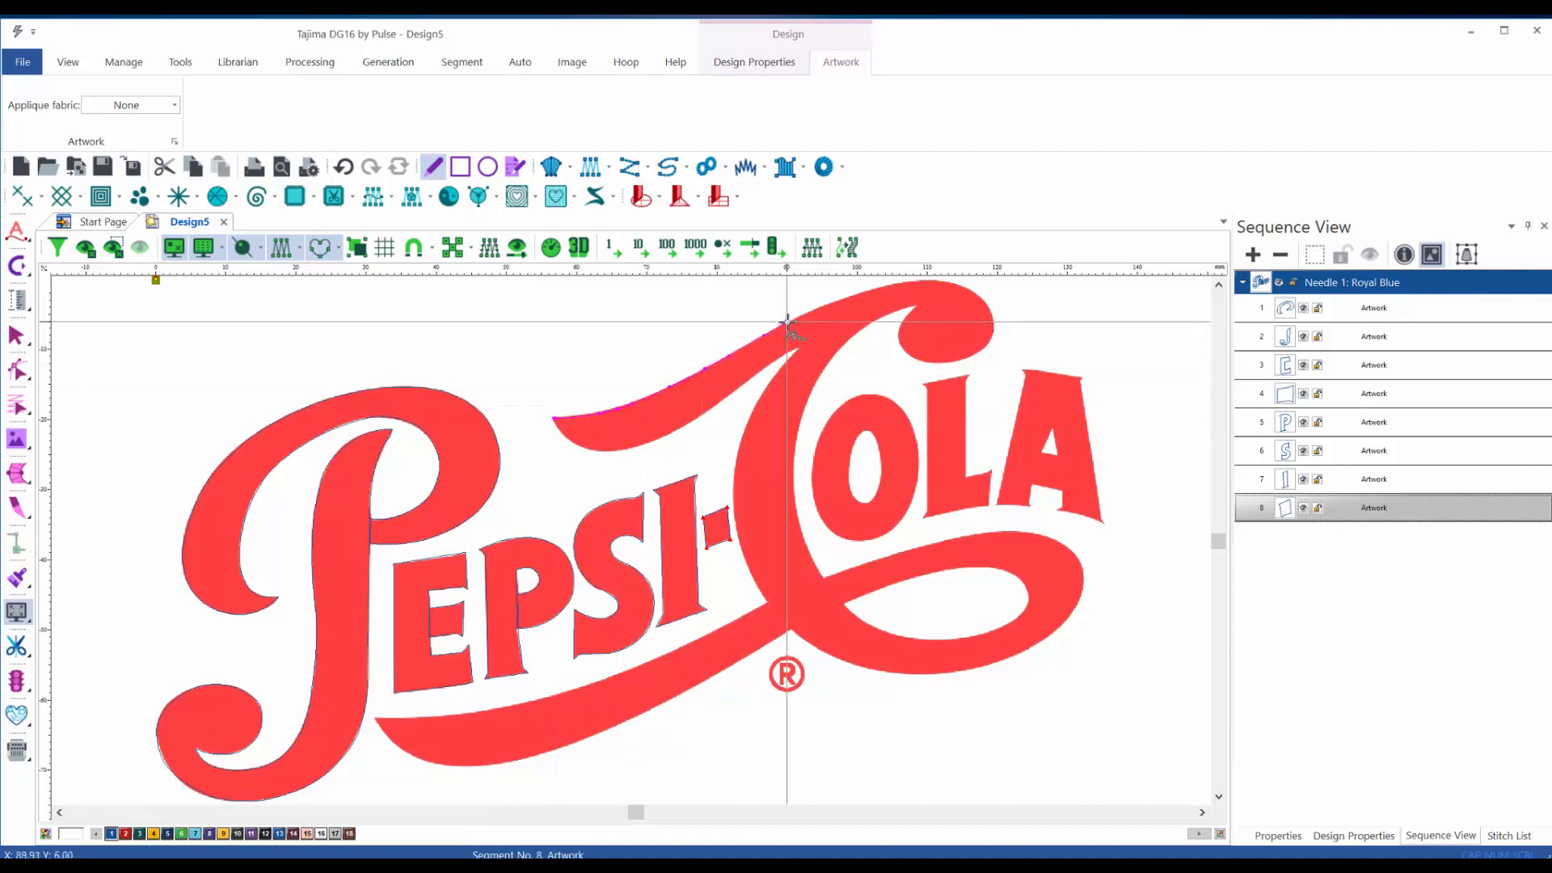
# - Continue the swash outline along the C's top edge, cross inside the stroke and return to the junction with the C's body
pyautogui.click(788, 321)
pyautogui.click(809, 311)
pyautogui.click(843, 298)
pyautogui.click(859, 292)
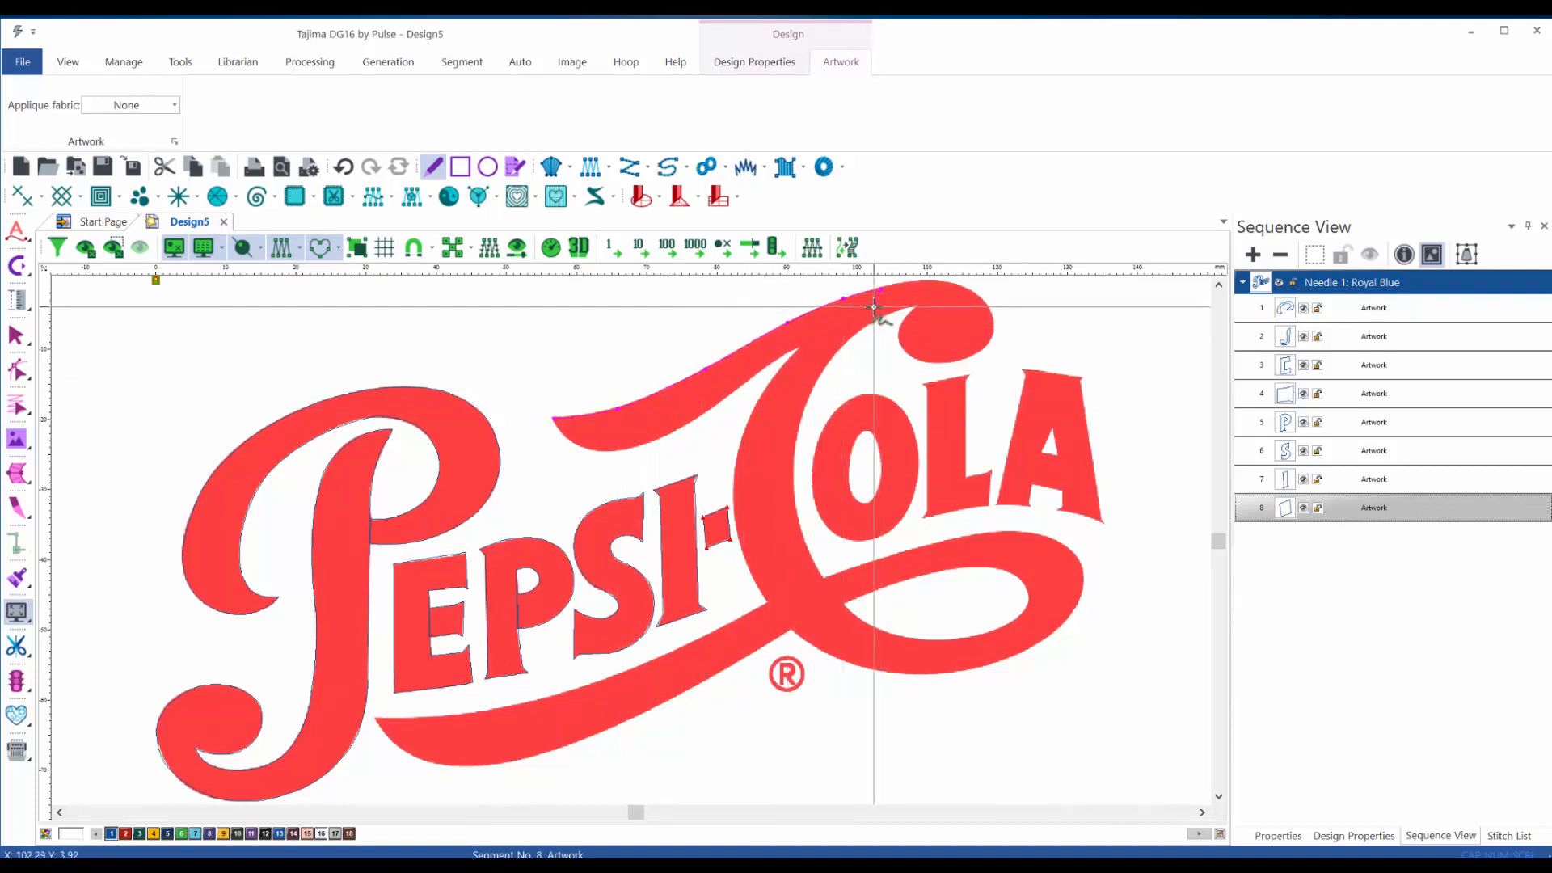
pyautogui.click(873, 307)
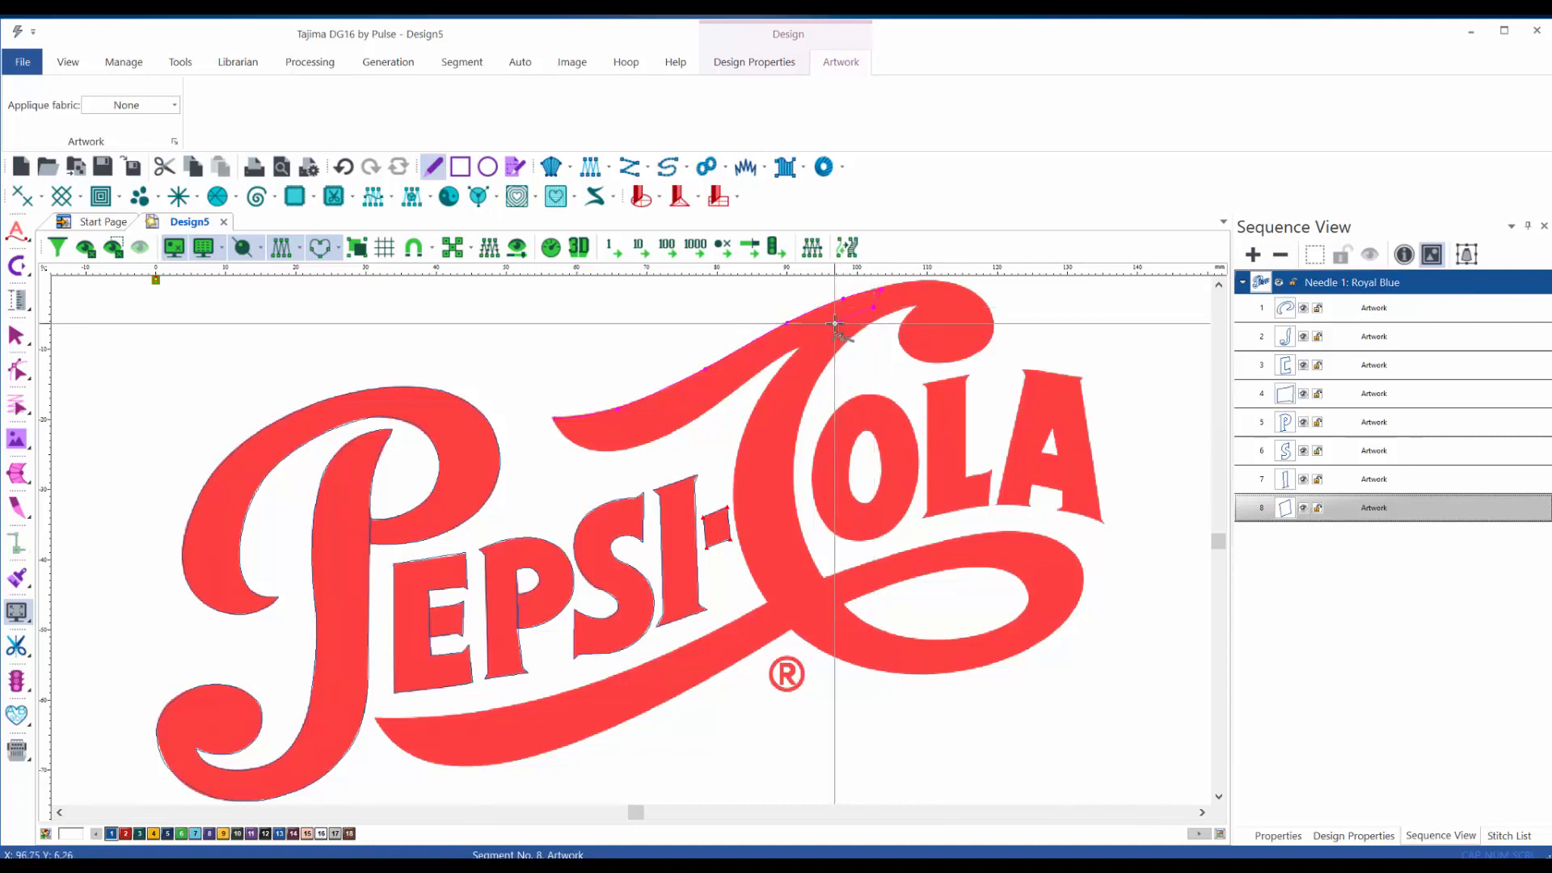
pyautogui.click(835, 324)
pyautogui.click(804, 343)
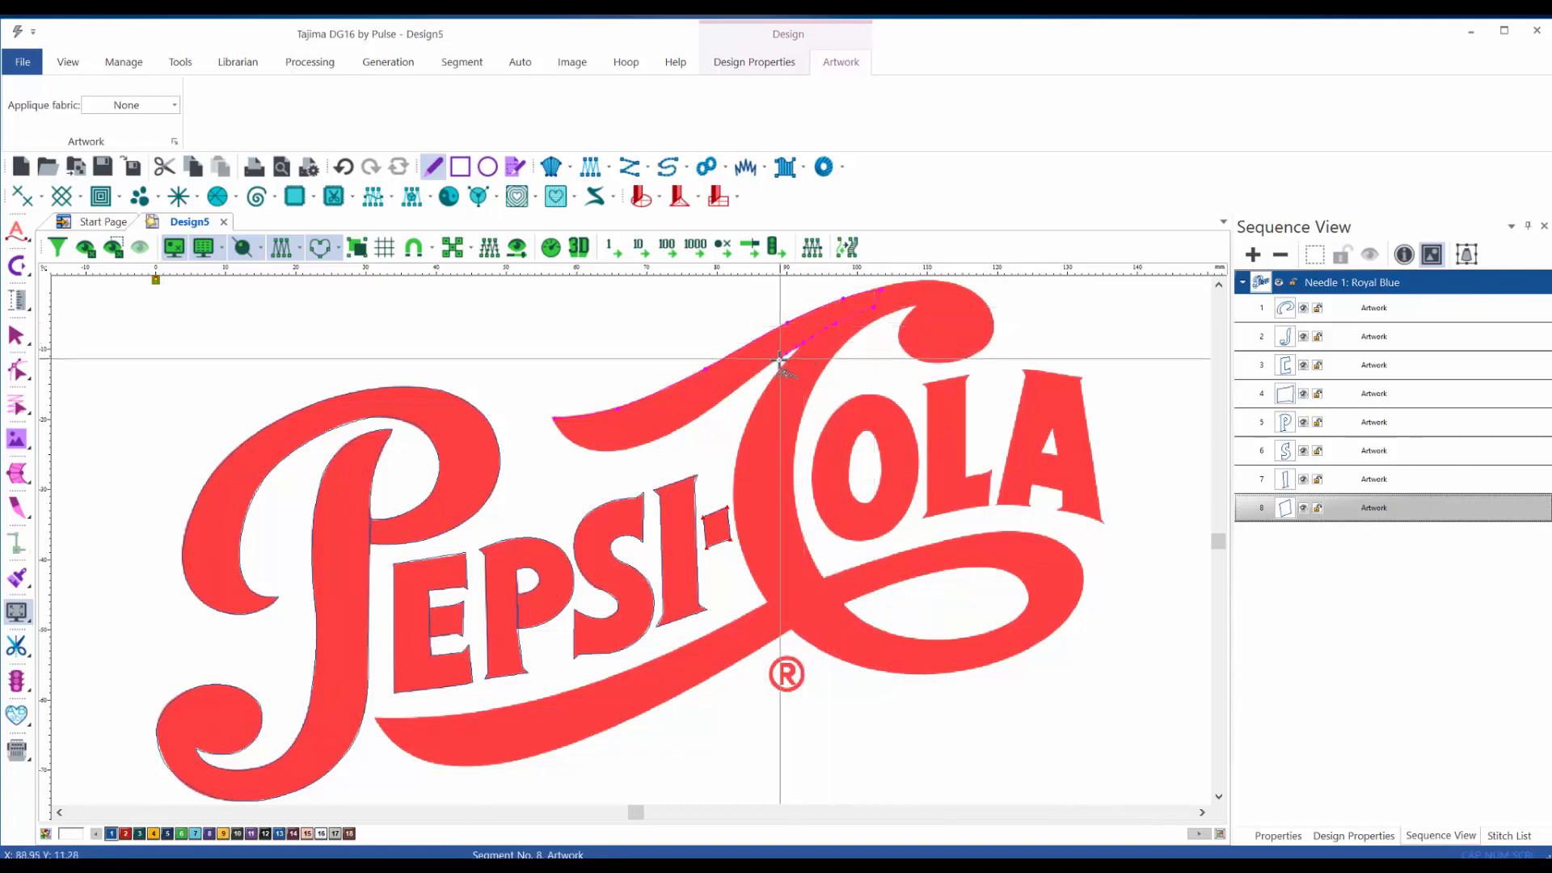
# - Trace the swash's lower edge back to its left tip, finish it as an artwork segment and check it without the image
pyautogui.click(761, 371)
pyautogui.click(710, 410)
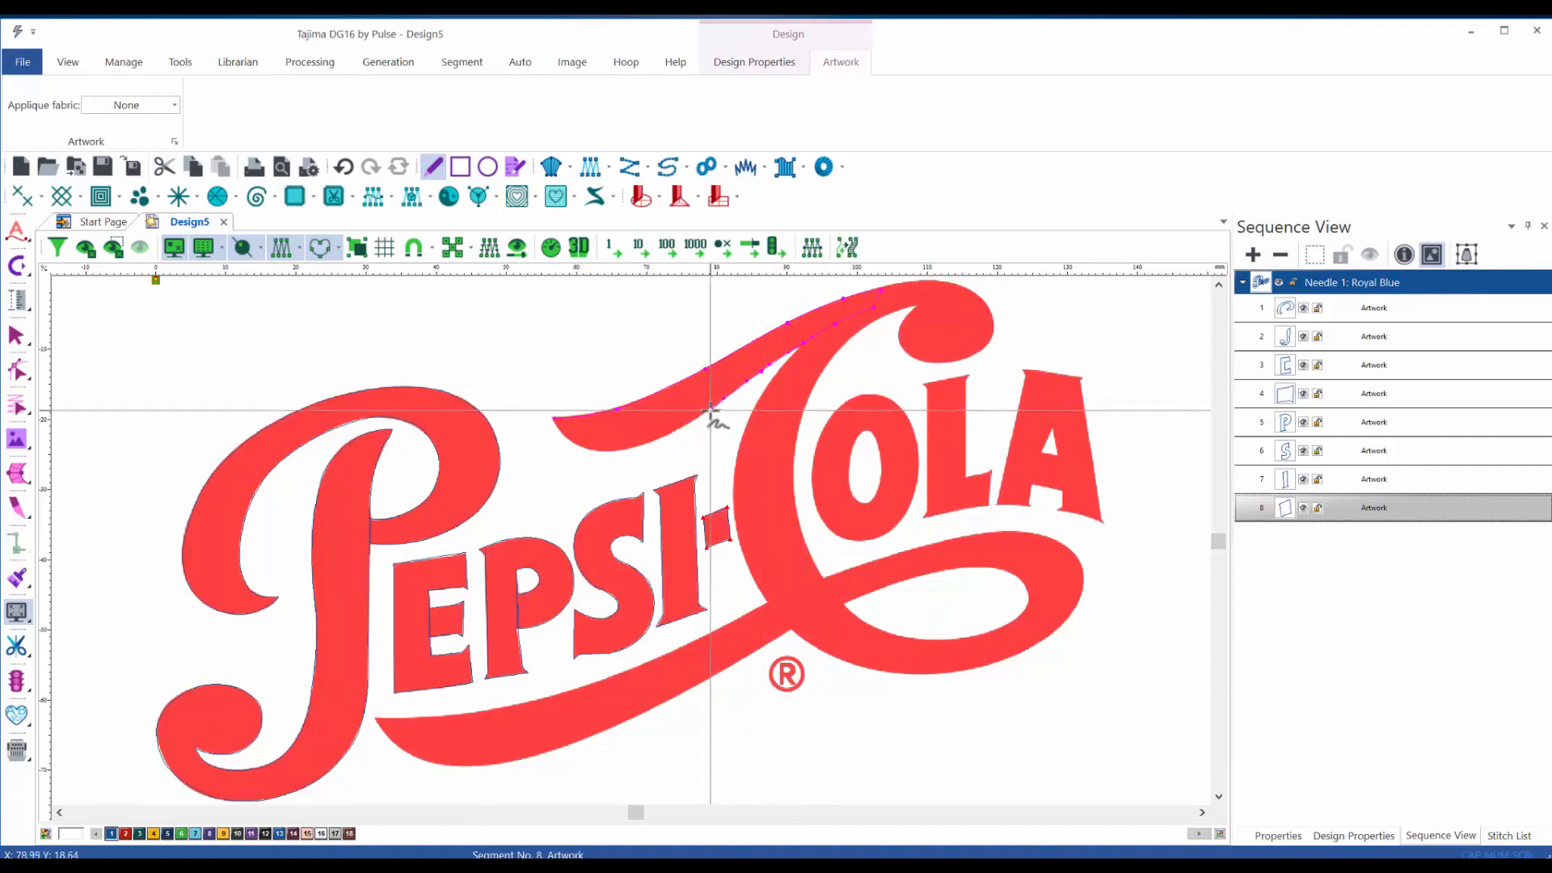
pyautogui.click(658, 440)
pyautogui.click(609, 451)
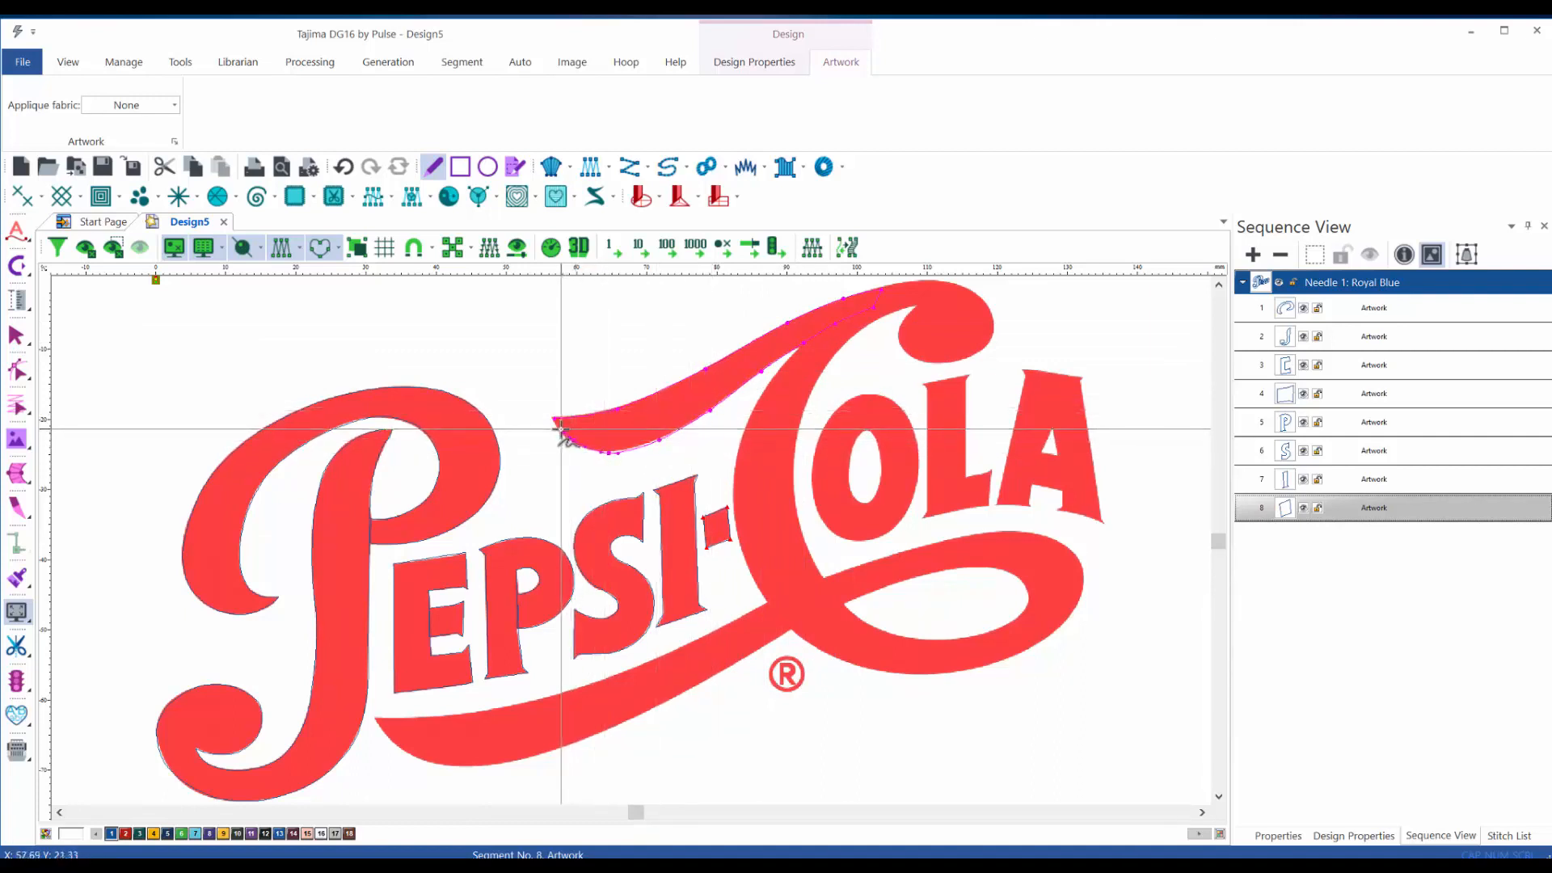
pyautogui.press('Return')
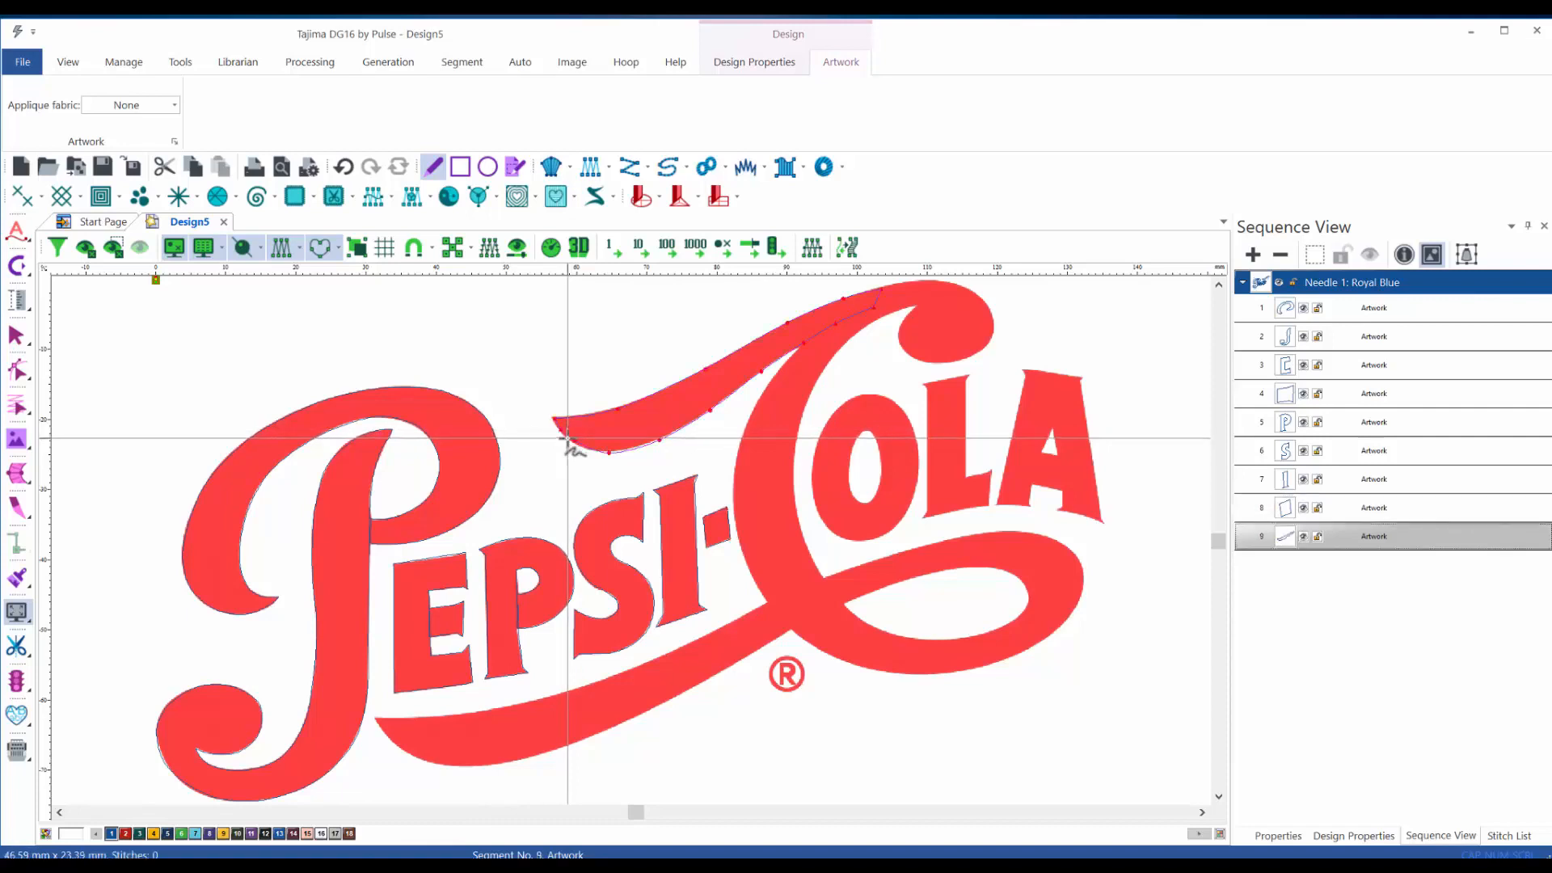
pyautogui.press('i')
pyautogui.press('i')
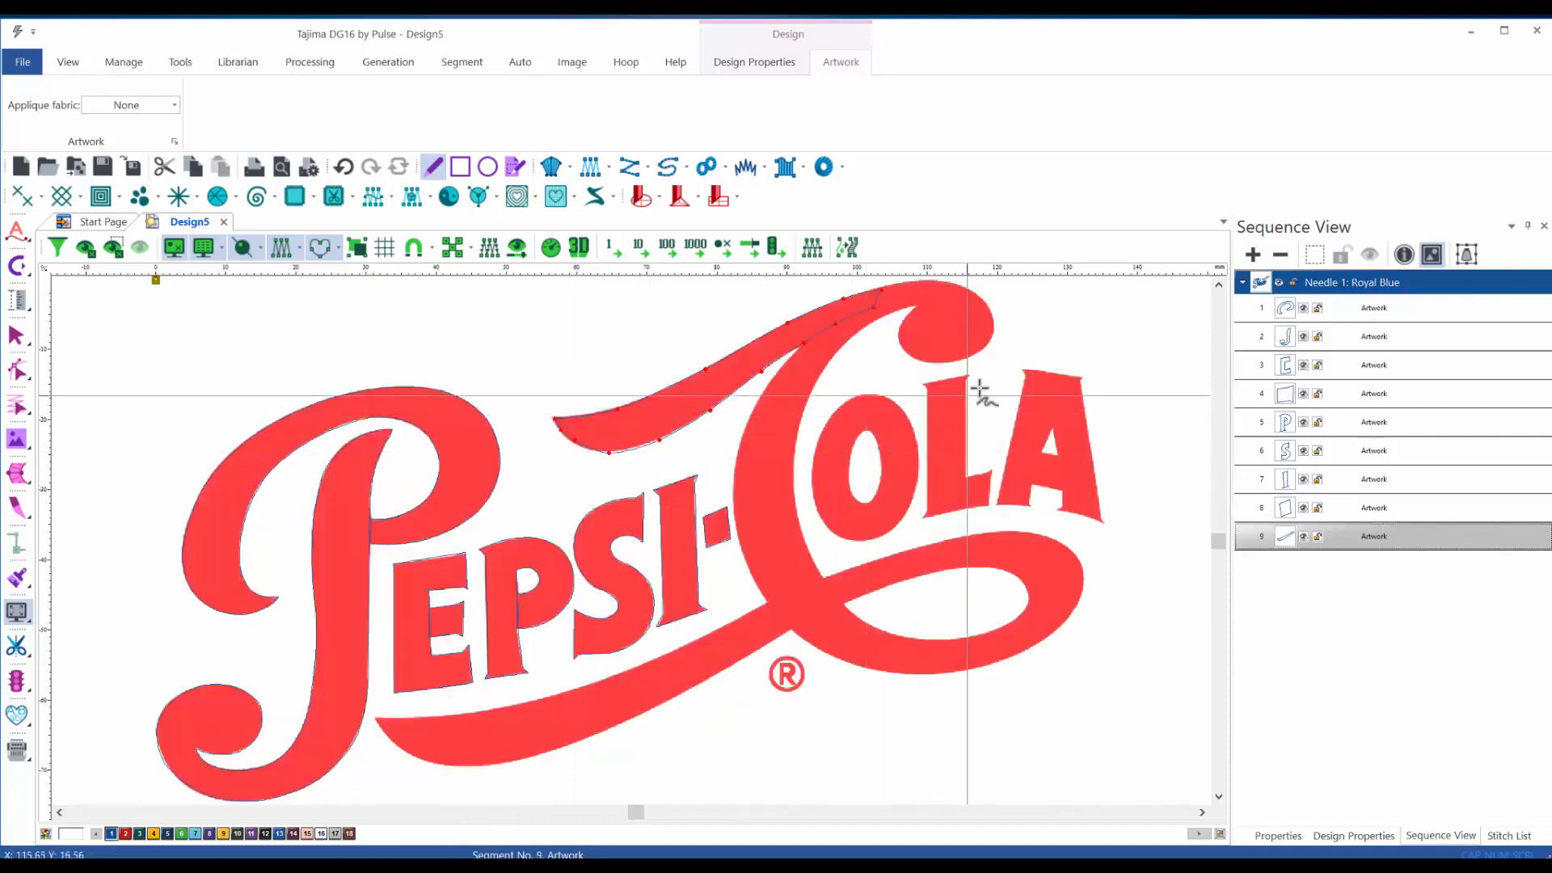
# - Start the large C's body outline at the inner tip of its curl and trace around the curl's underside
pyautogui.scroll(4, 964, 297)
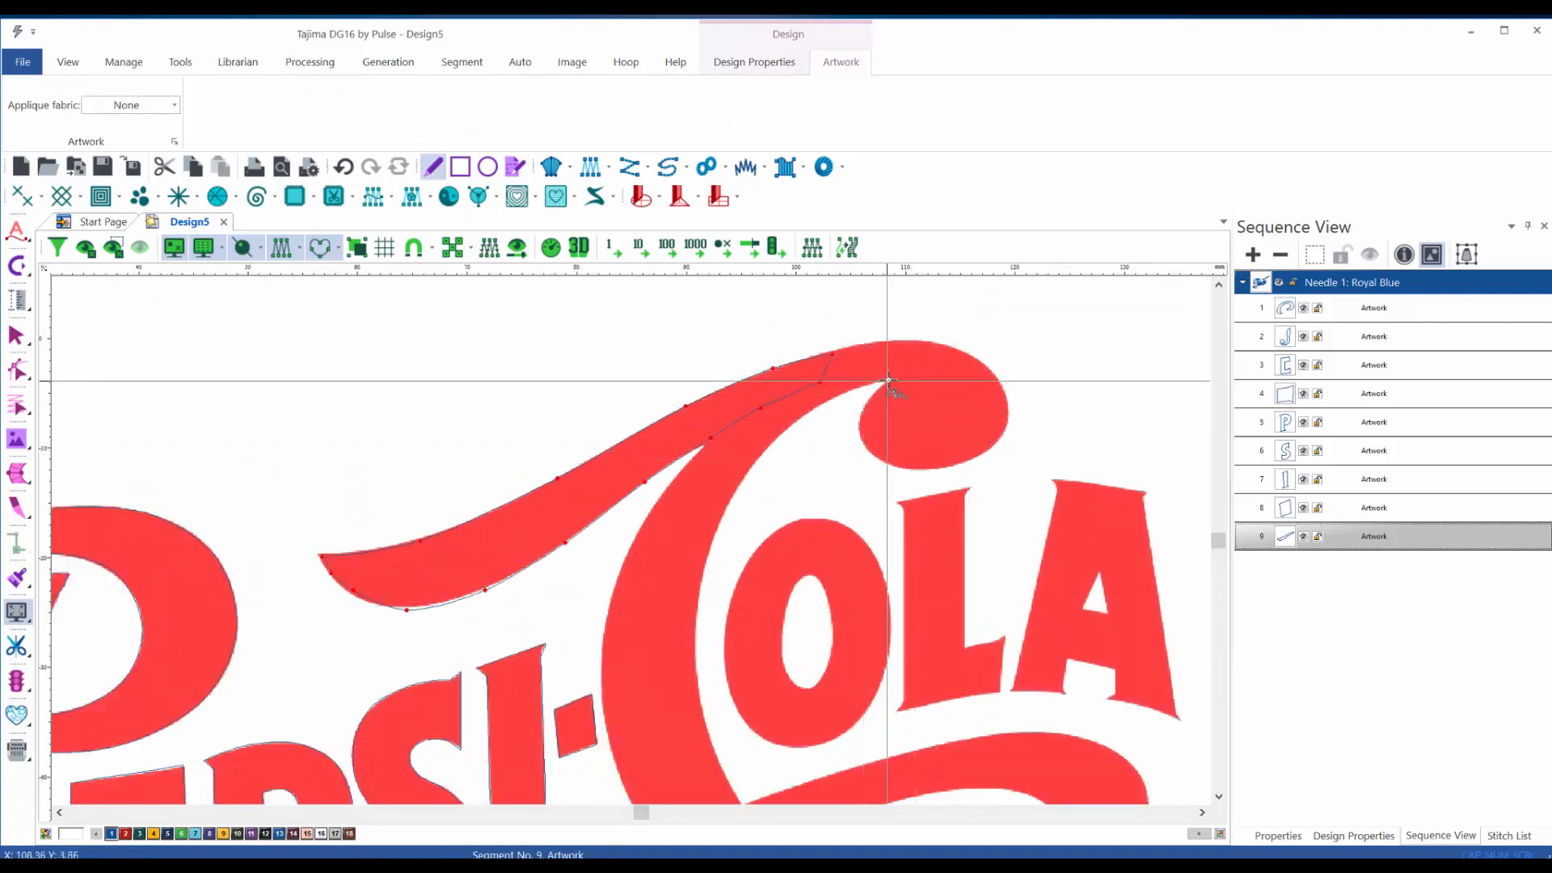
pyautogui.click(887, 380)
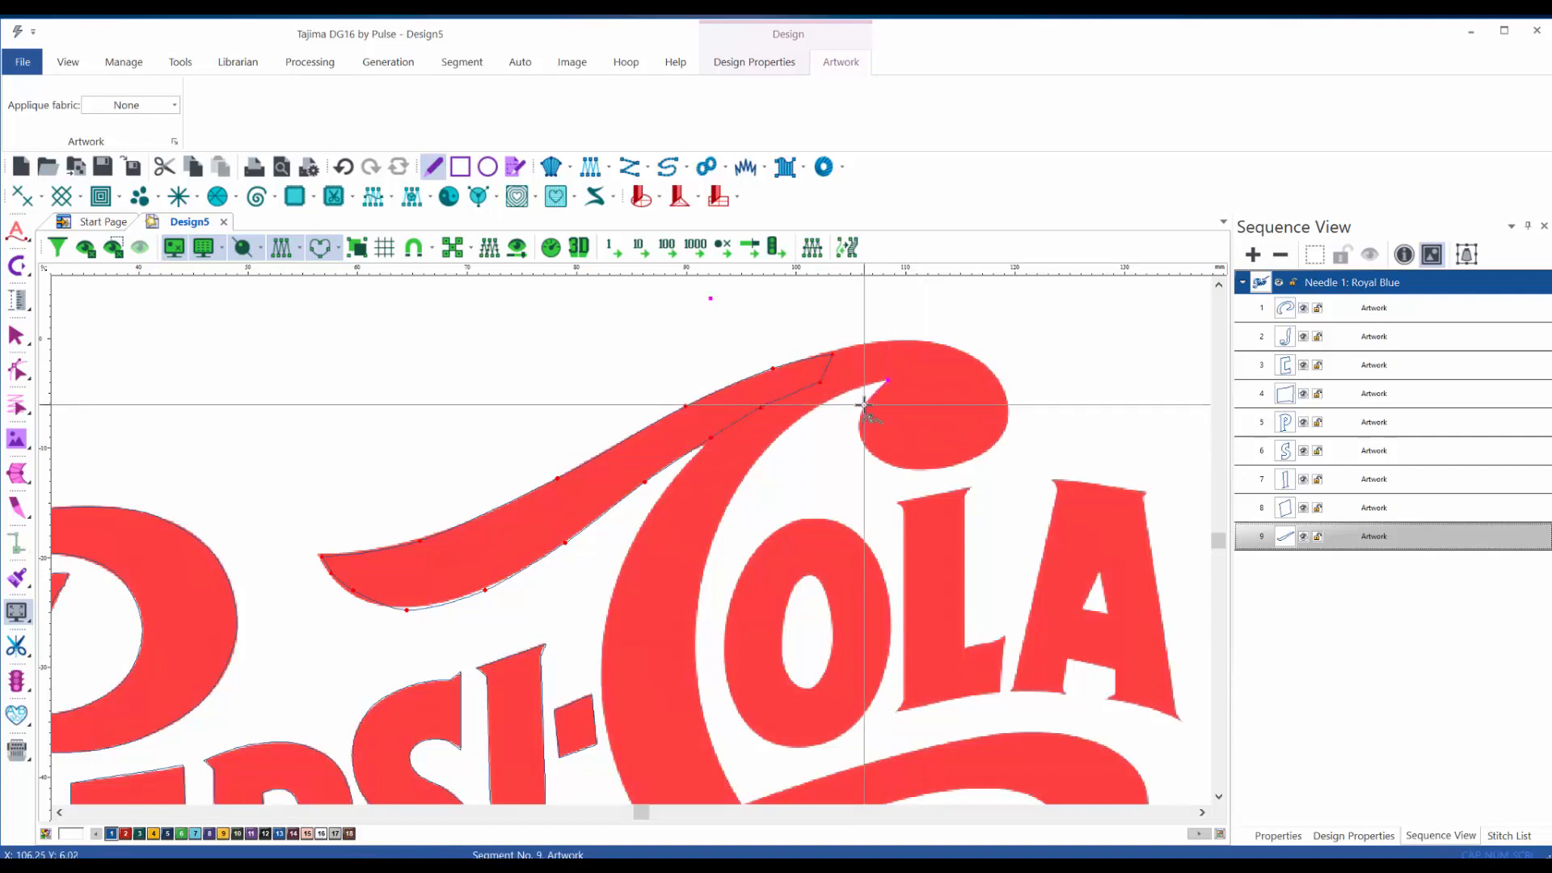
pyautogui.click(864, 404)
pyautogui.click(868, 448)
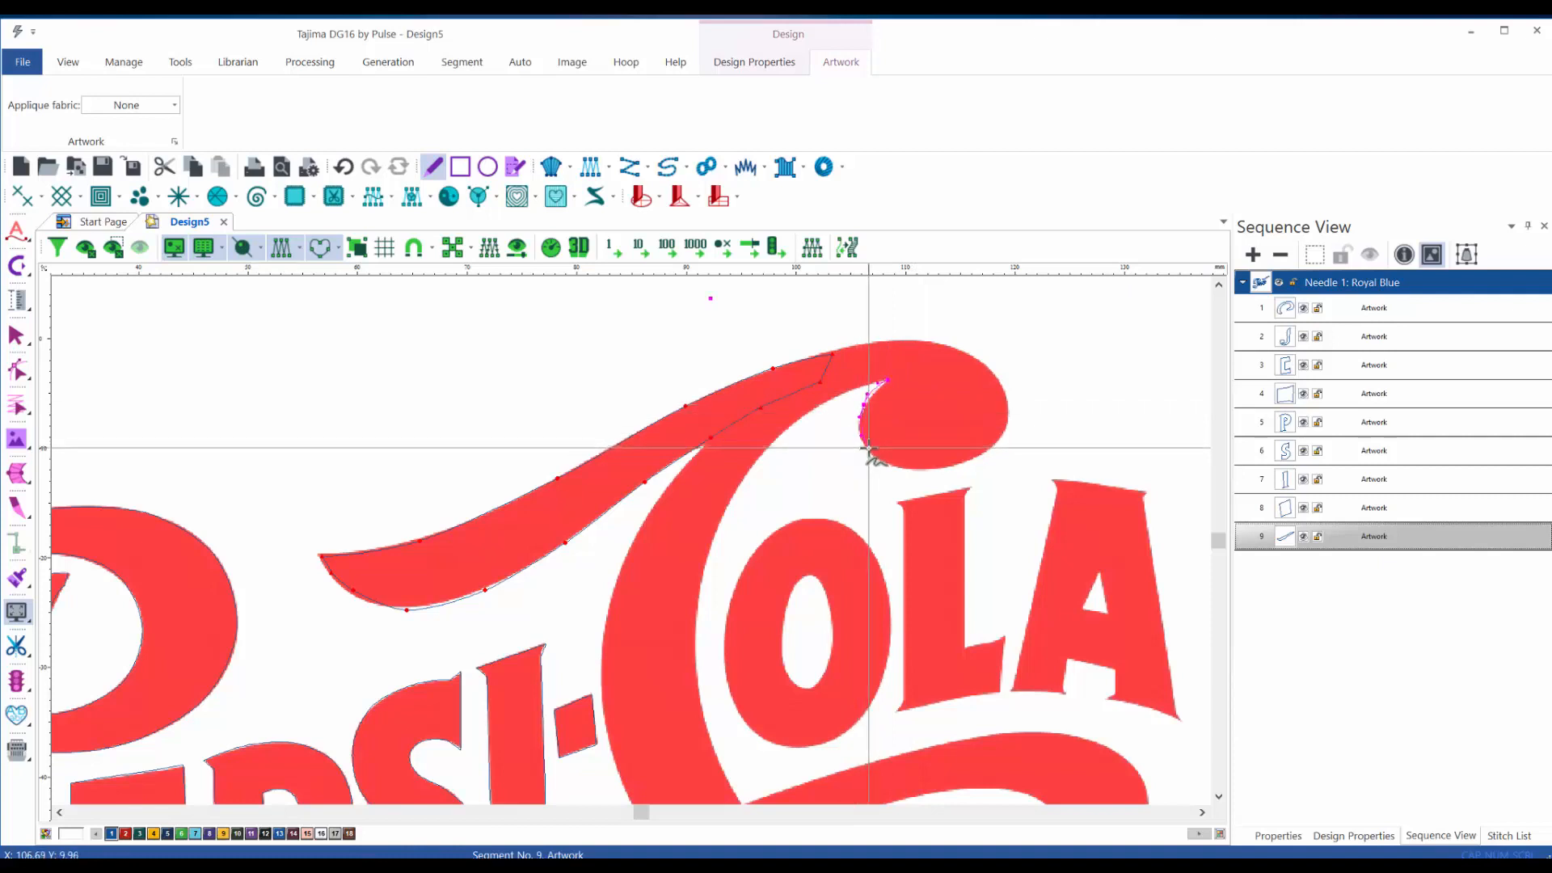
pyautogui.click(919, 468)
pyautogui.click(974, 458)
pyautogui.click(1003, 437)
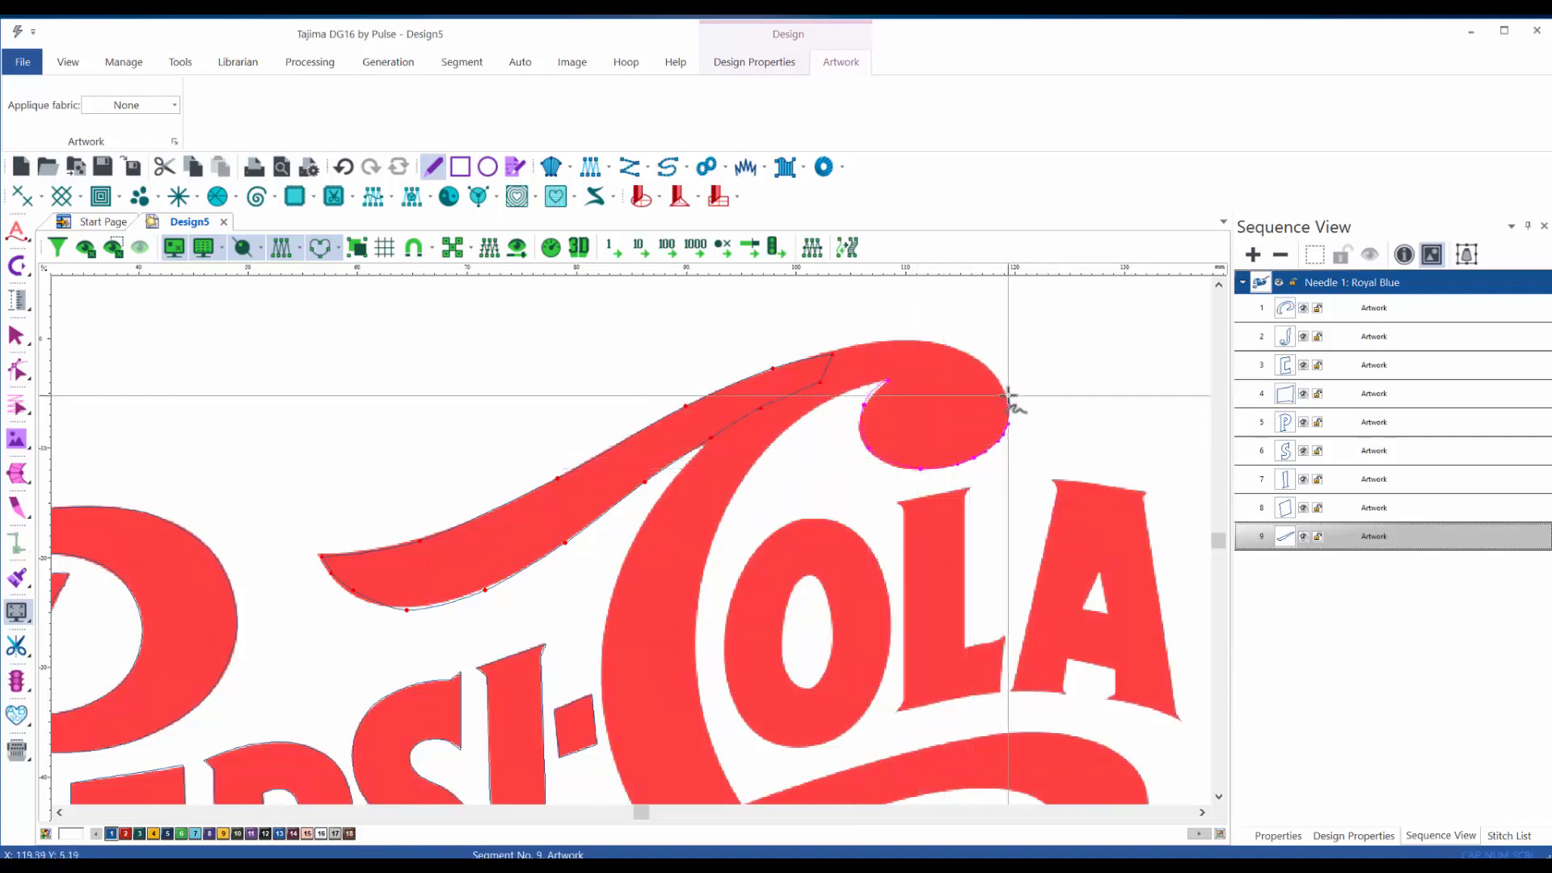
# - Trace the curl's outer side and top, then pass inside the swash overlap to the junction on the C's outer edge
pyautogui.click(1006, 395)
pyautogui.click(974, 359)
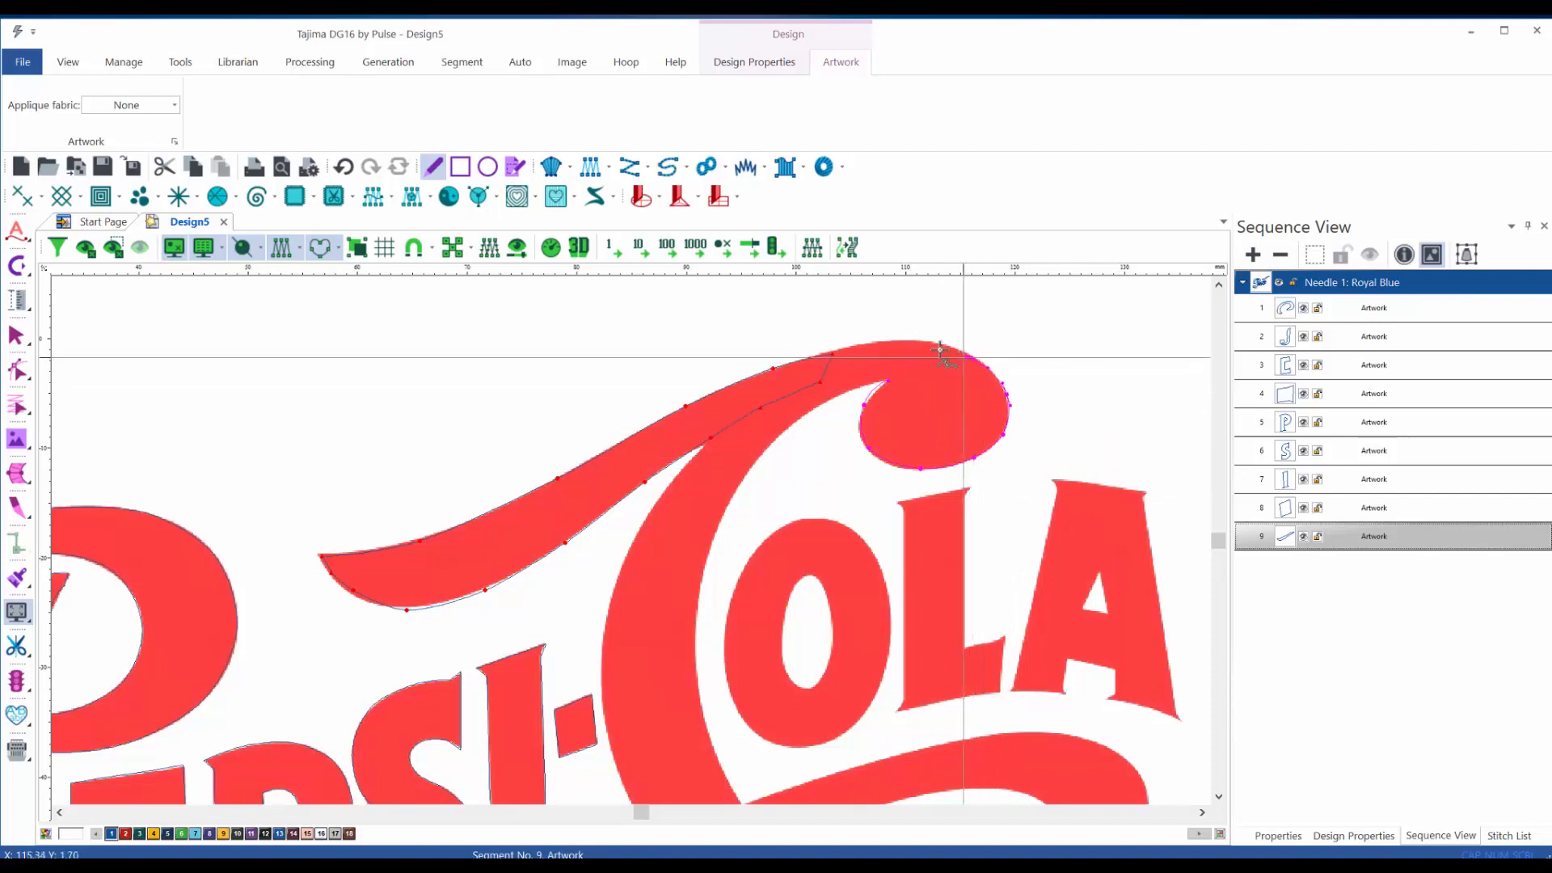
pyautogui.click(928, 341)
pyautogui.click(881, 343)
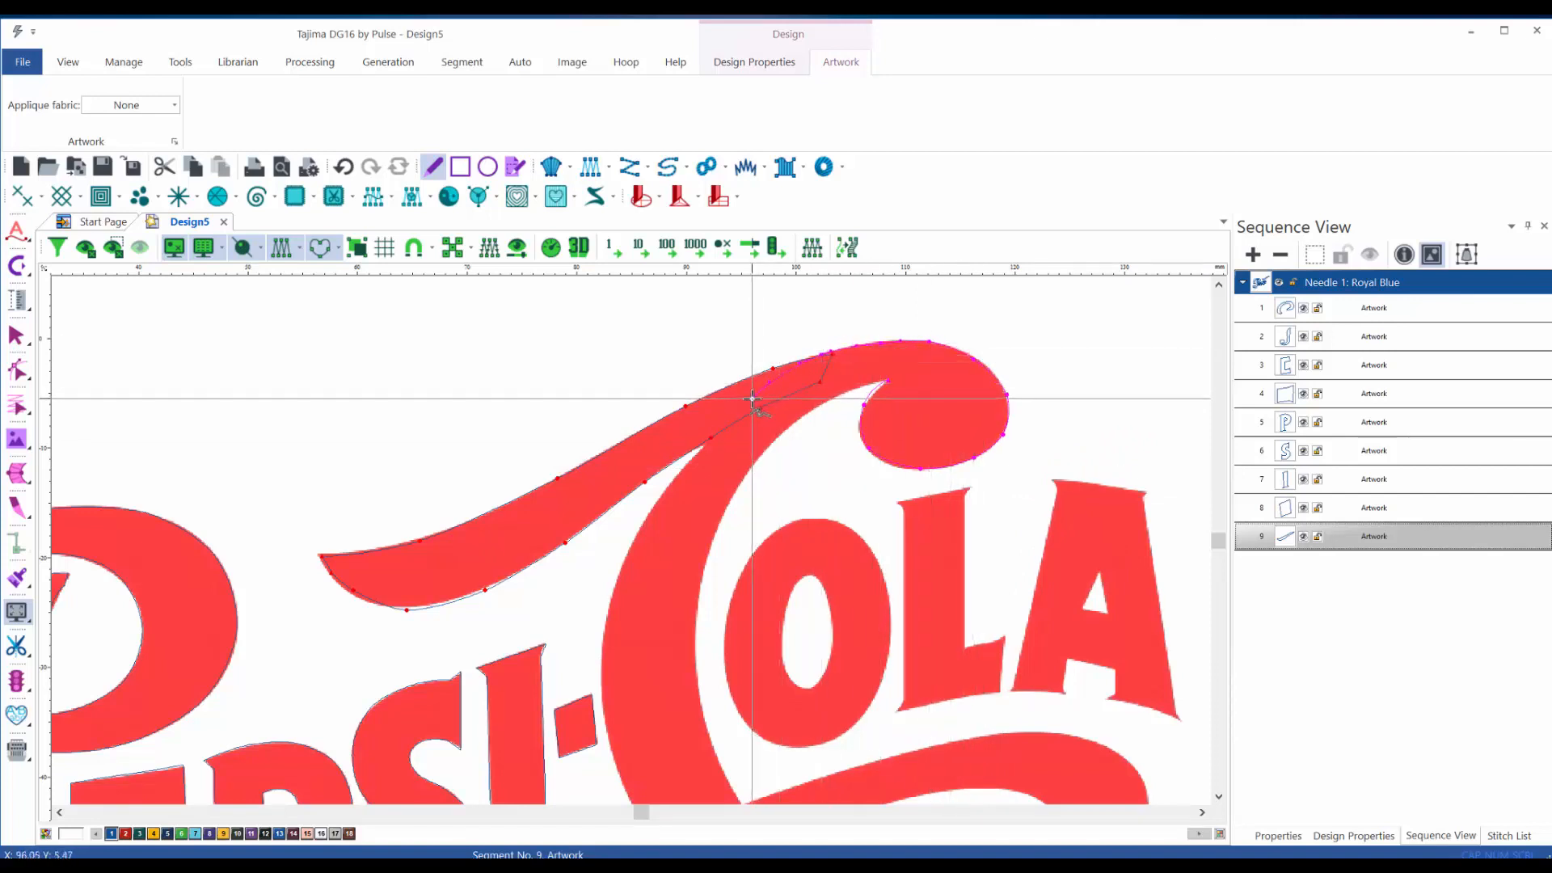
pyautogui.click(752, 397)
pyautogui.click(703, 446)
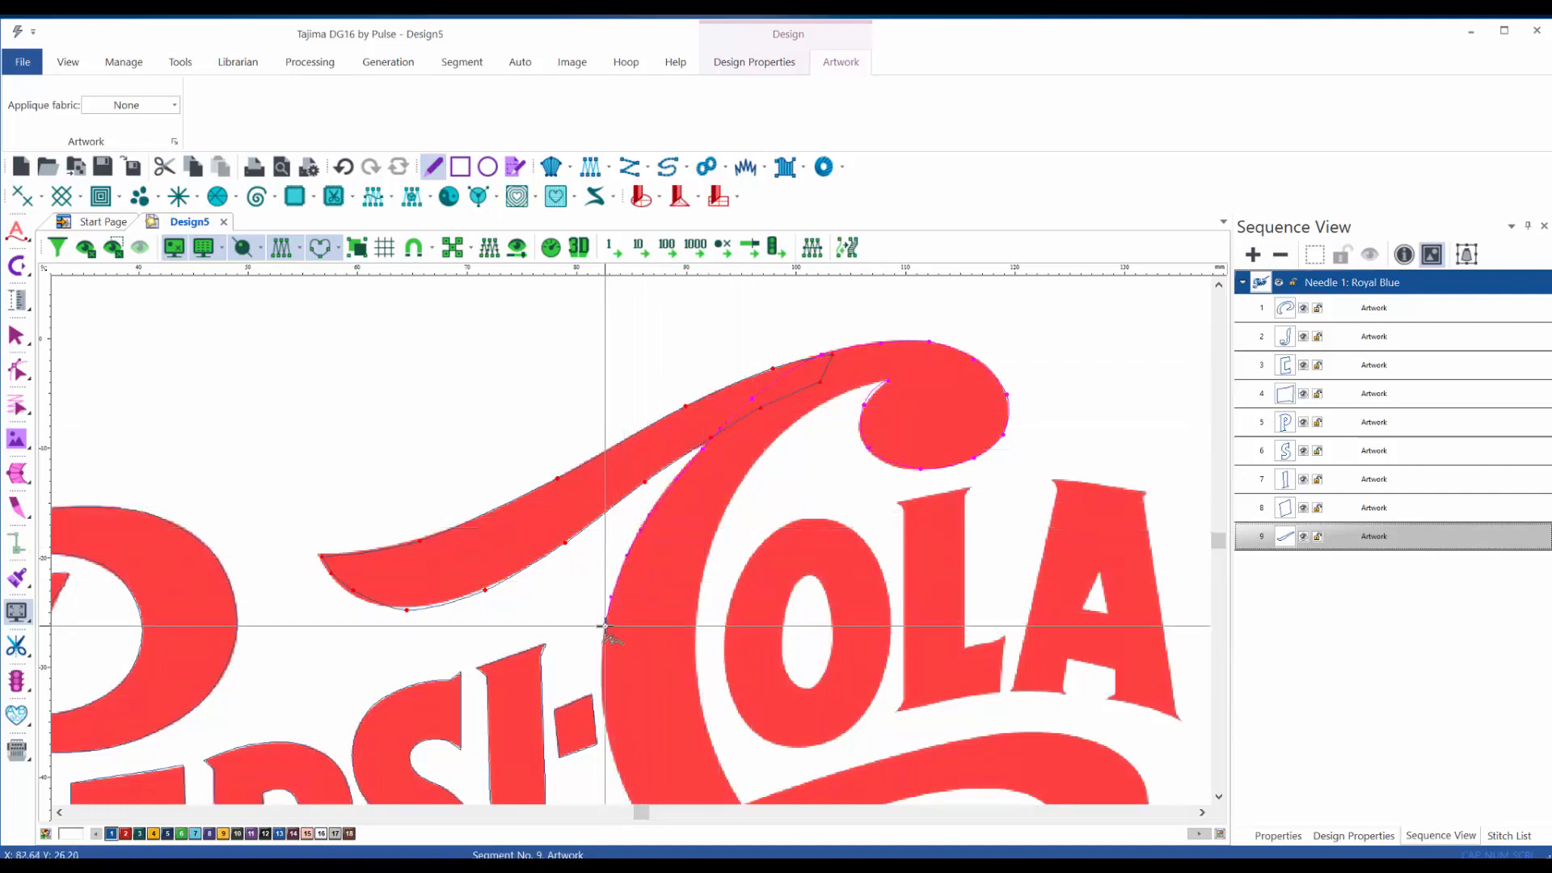
# - Trace the C's outer curve down to the ribbon crossing and cross the stroke with a straight edge to its inner corner
pyautogui.click(603, 704)
pyautogui.press('space')
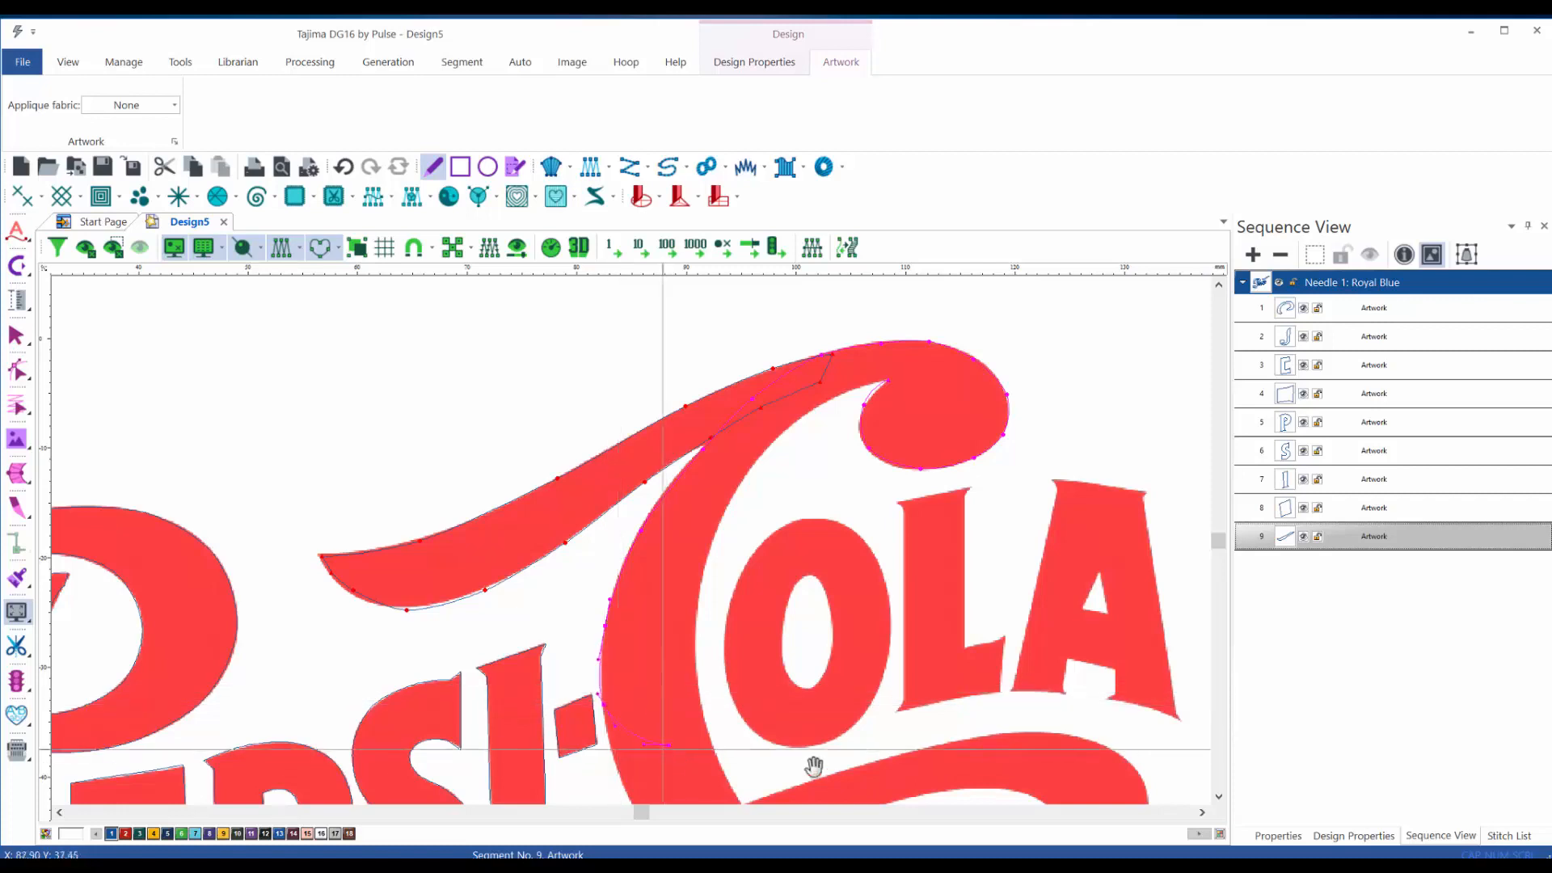
pyautogui.moveTo(735, 668); pyautogui.dragTo(629, 442)
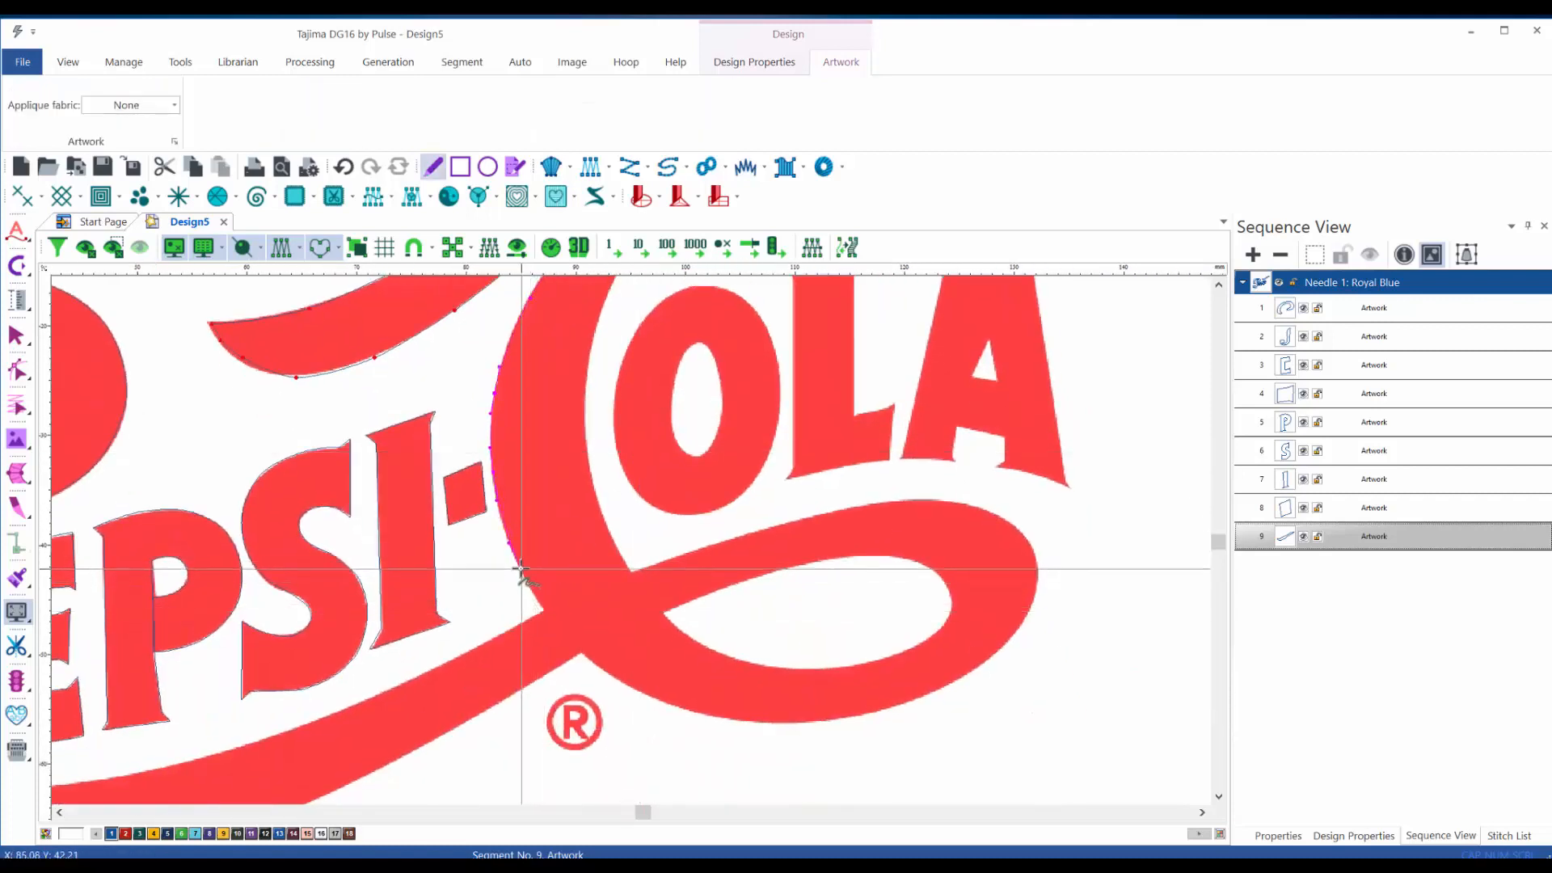
pyautogui.click(546, 612)
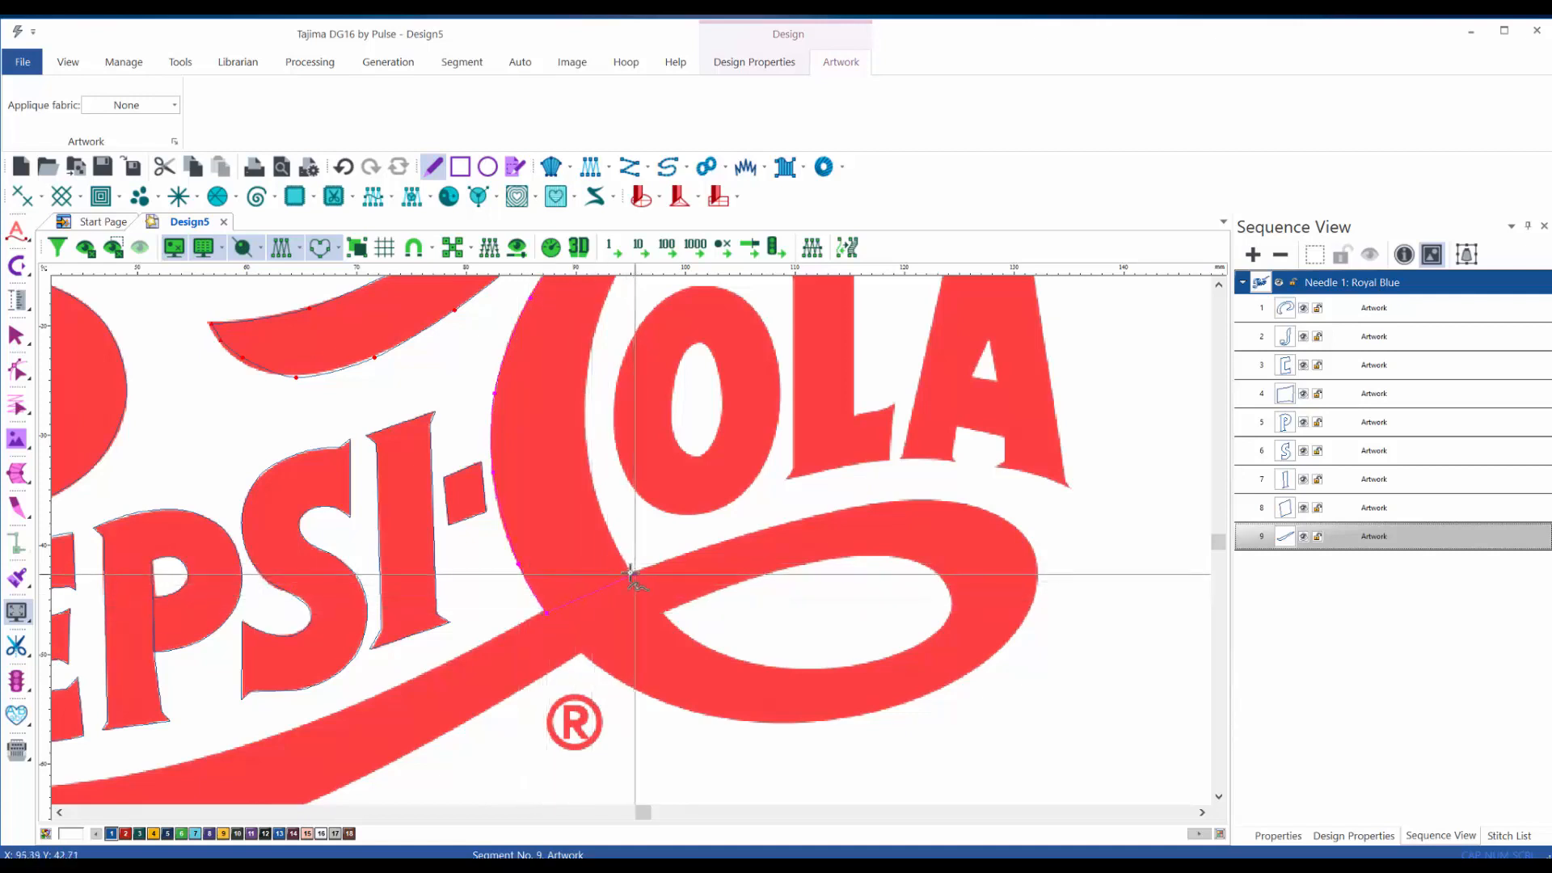
pyautogui.click(631, 572)
# - Trace the C's inner curve up to the curl's tip, finish it as an artwork segment and check it without the image
pyautogui.moveTo(598, 508)
pyautogui.mouseDown()
pyautogui.moveTo(585, 394)
pyautogui.moveTo(607, 307)
pyautogui.mouseUp()
pyautogui.click(607, 297)
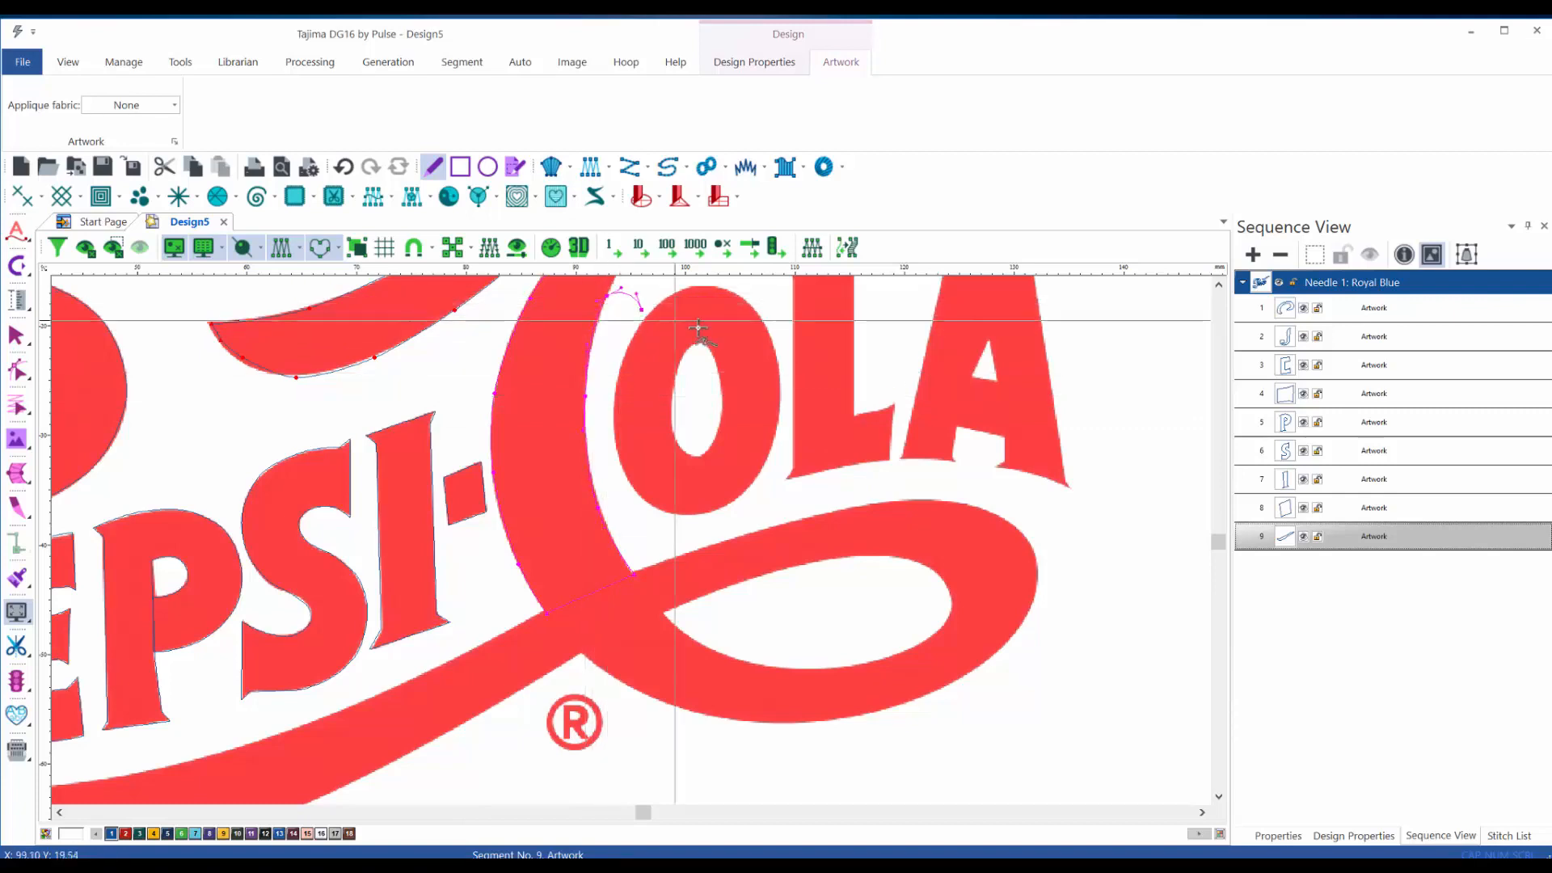
pyautogui.moveTo(687, 345); pyautogui.dragTo(475, 675)
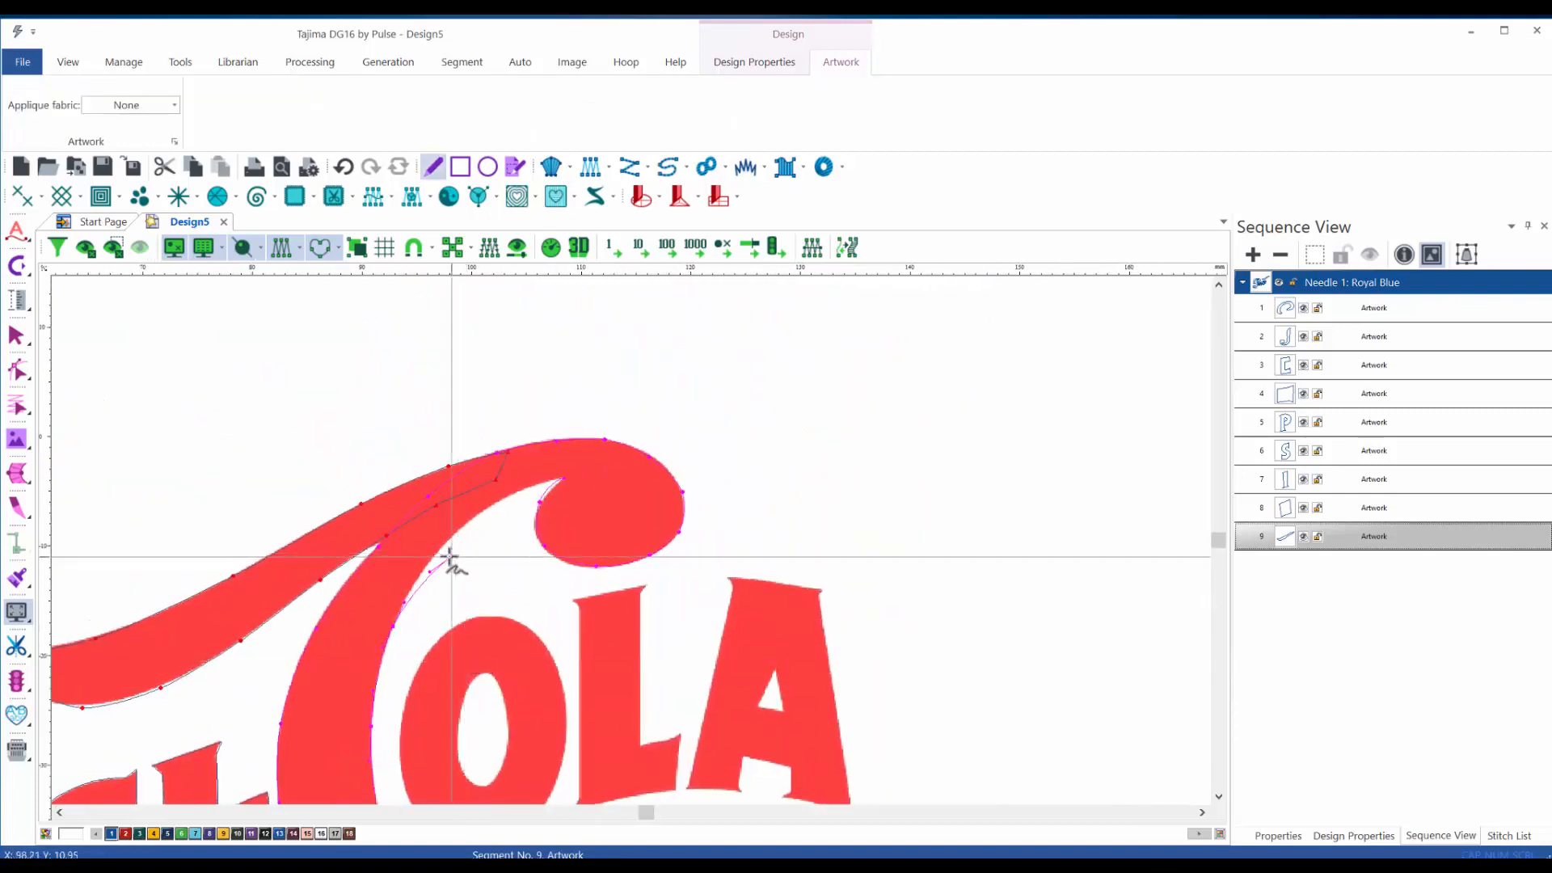
pyautogui.click(461, 524)
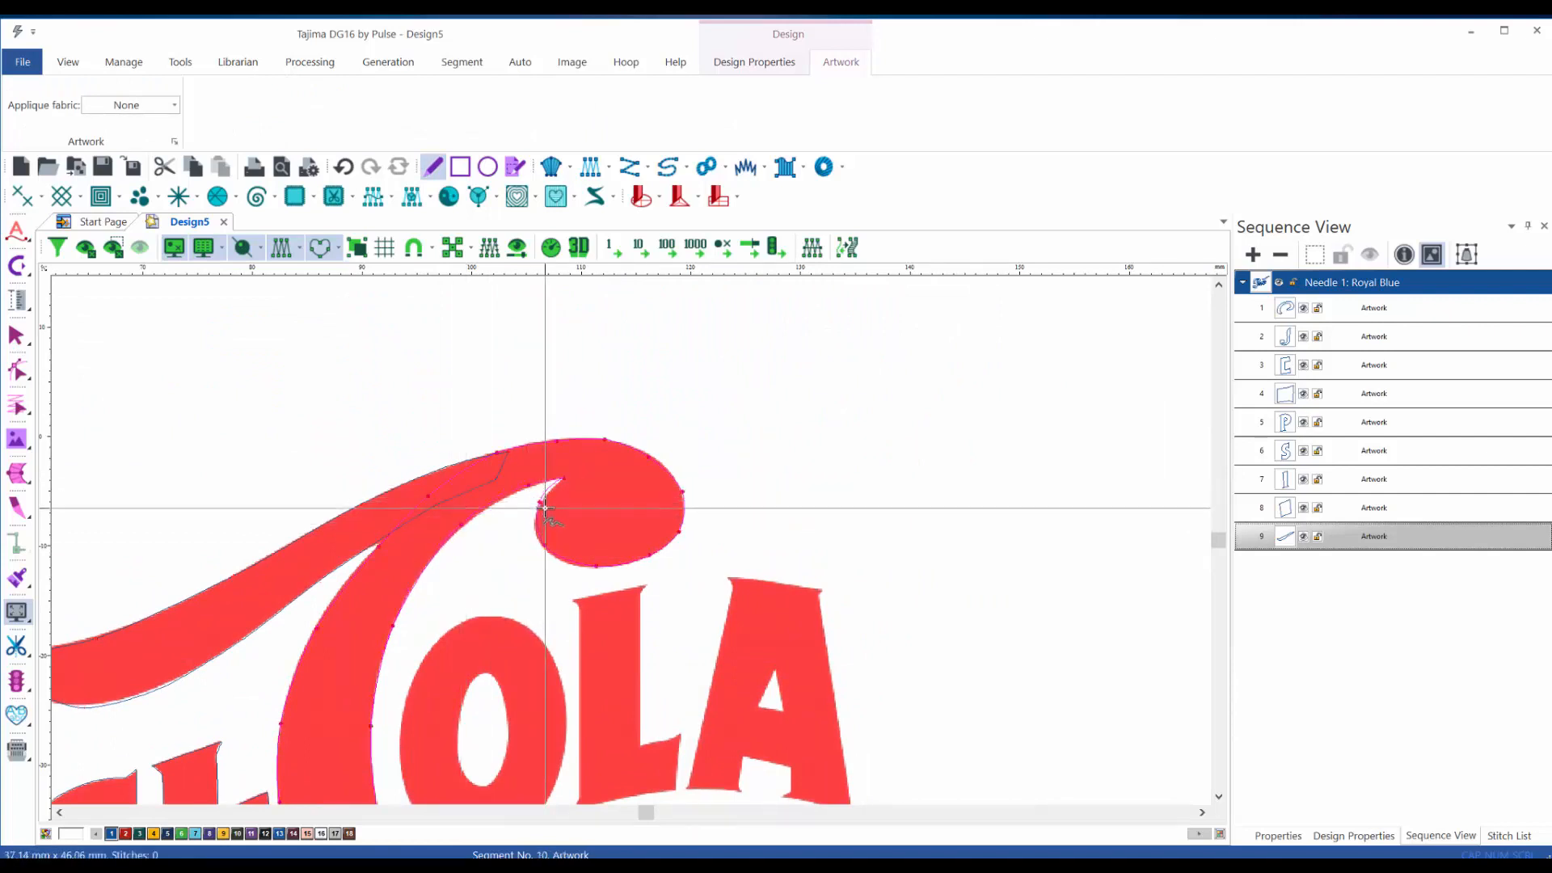
pyautogui.click(545, 507)
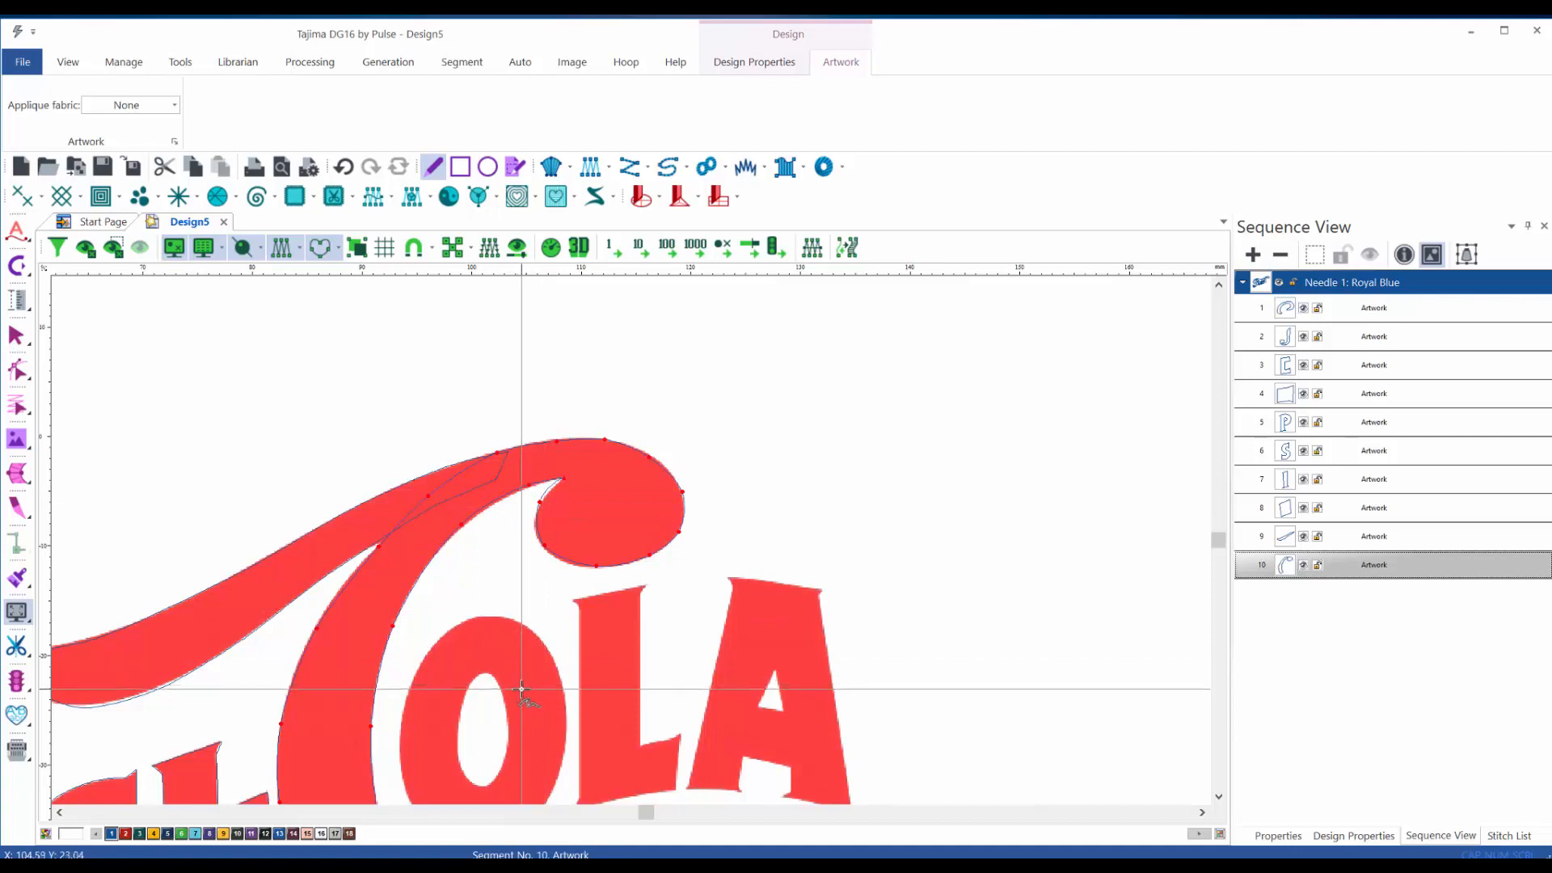
pyautogui.press('i')
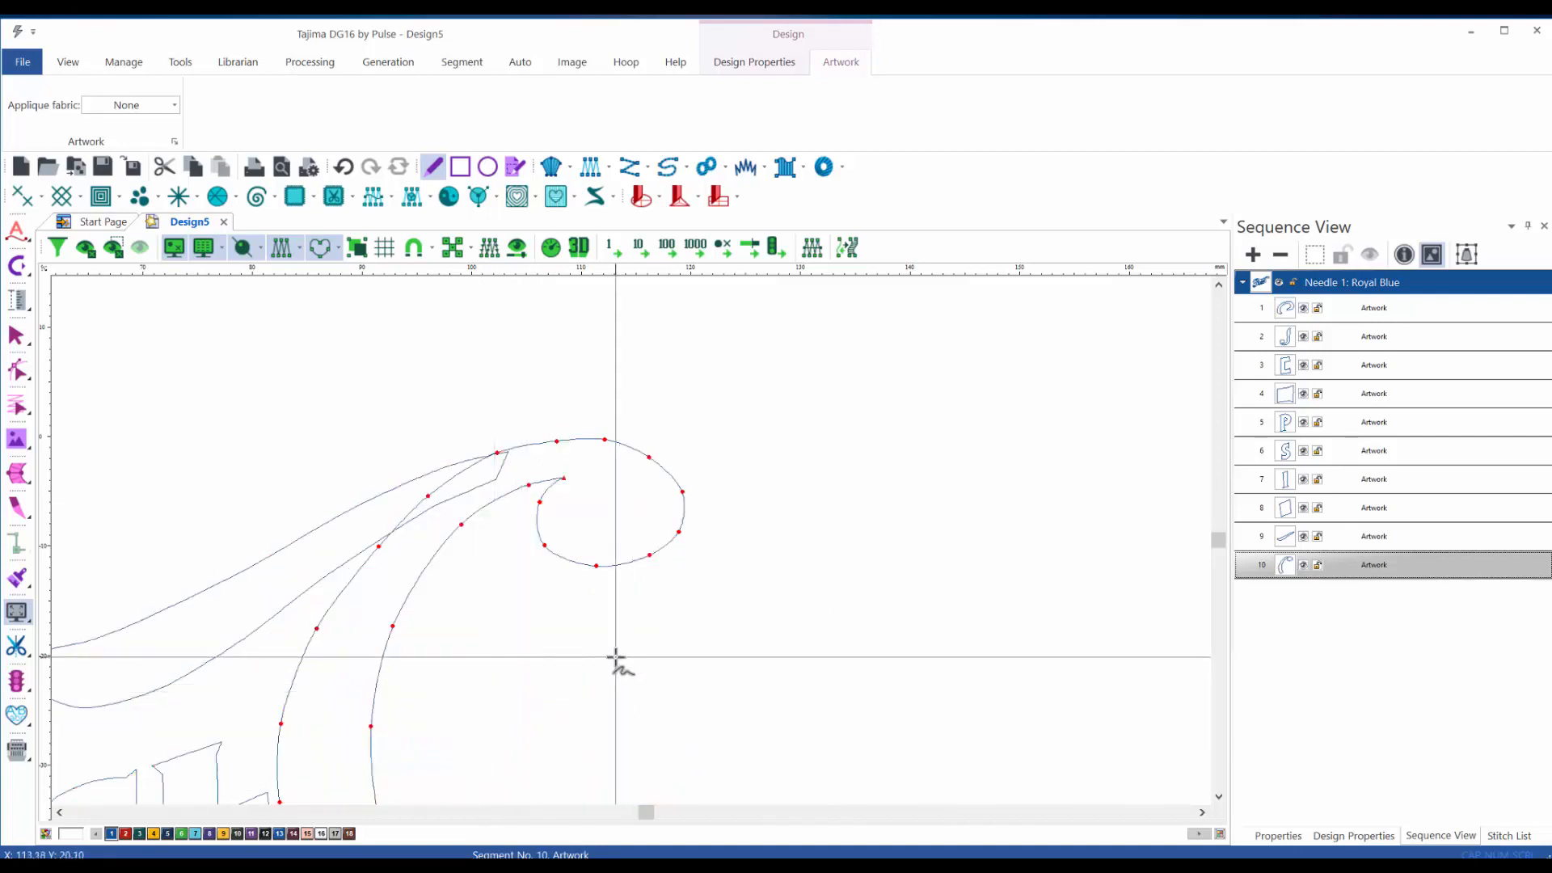
pyautogui.press('i')
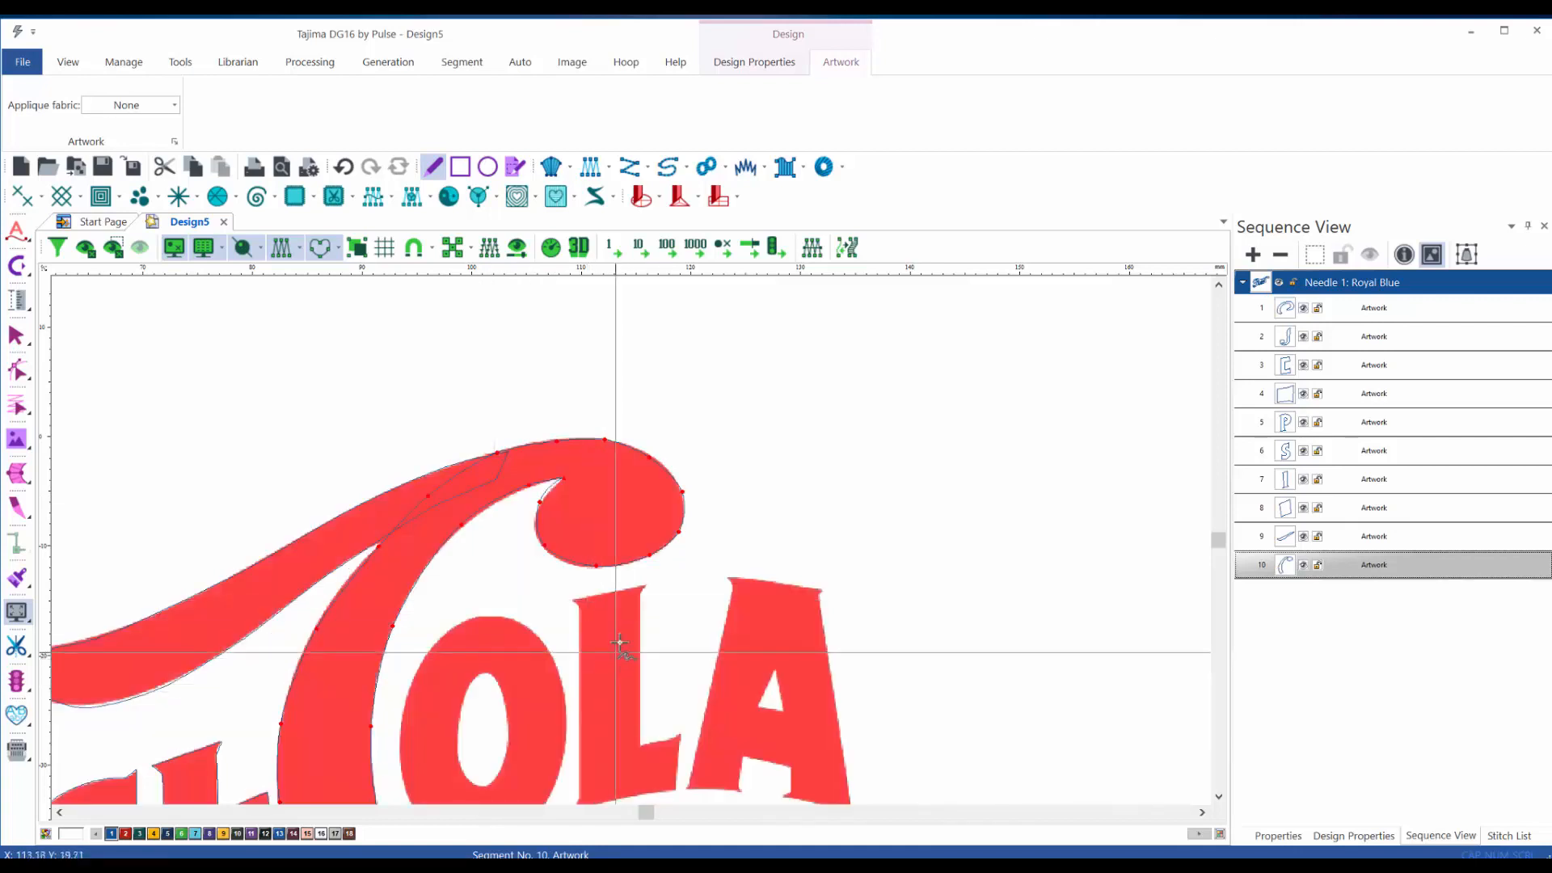
# - Start the ribbon outline at the notch above the ® mark and cross the stroke with a straight edge to the loop opening's tip
pyautogui.press('space')
pyautogui.moveTo(532, 713)
pyautogui.mouseDown()
pyautogui.moveTo(686, 550)
pyautogui.moveTo(779, 385)
pyautogui.mouseUp()
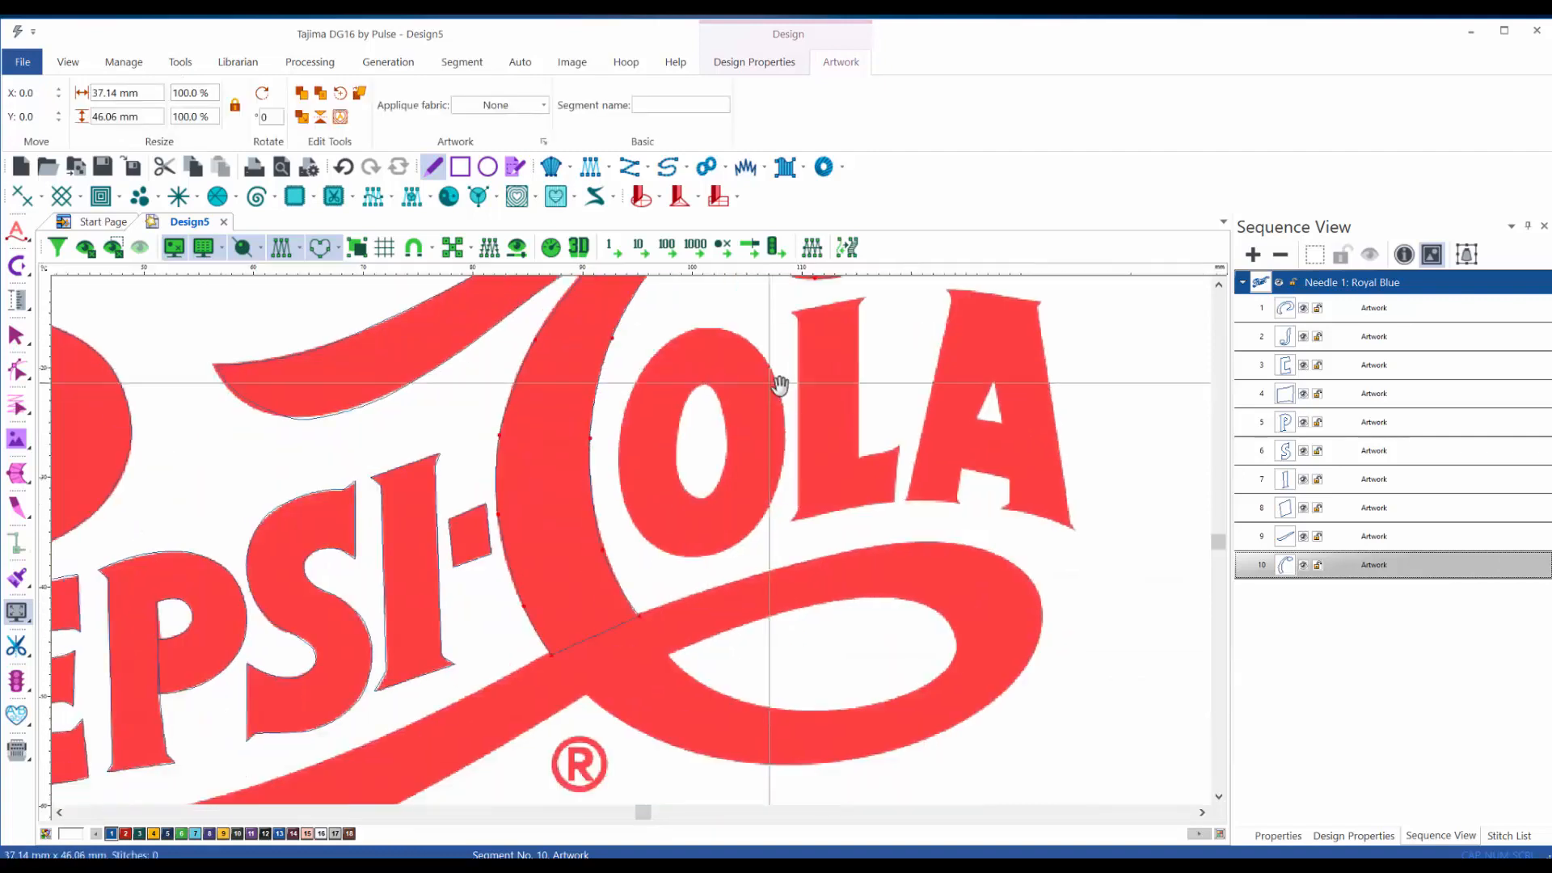
pyautogui.moveTo(769, 631)
pyautogui.mouseDown()
pyautogui.moveTo(839, 532)
pyautogui.moveTo(904, 516)
pyautogui.mouseUp()
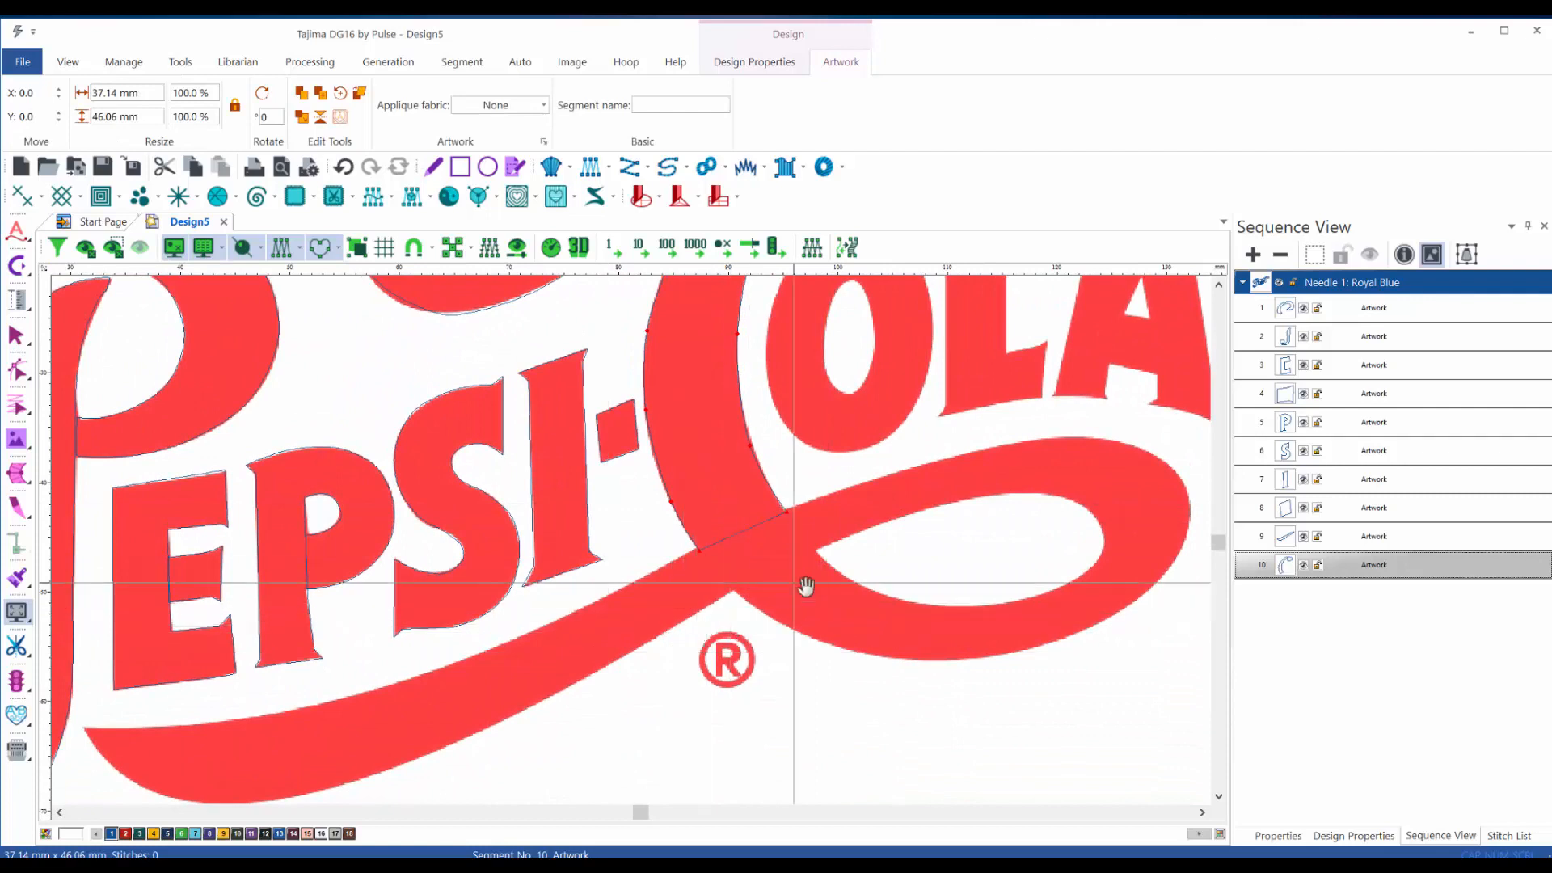
pyautogui.press('space')
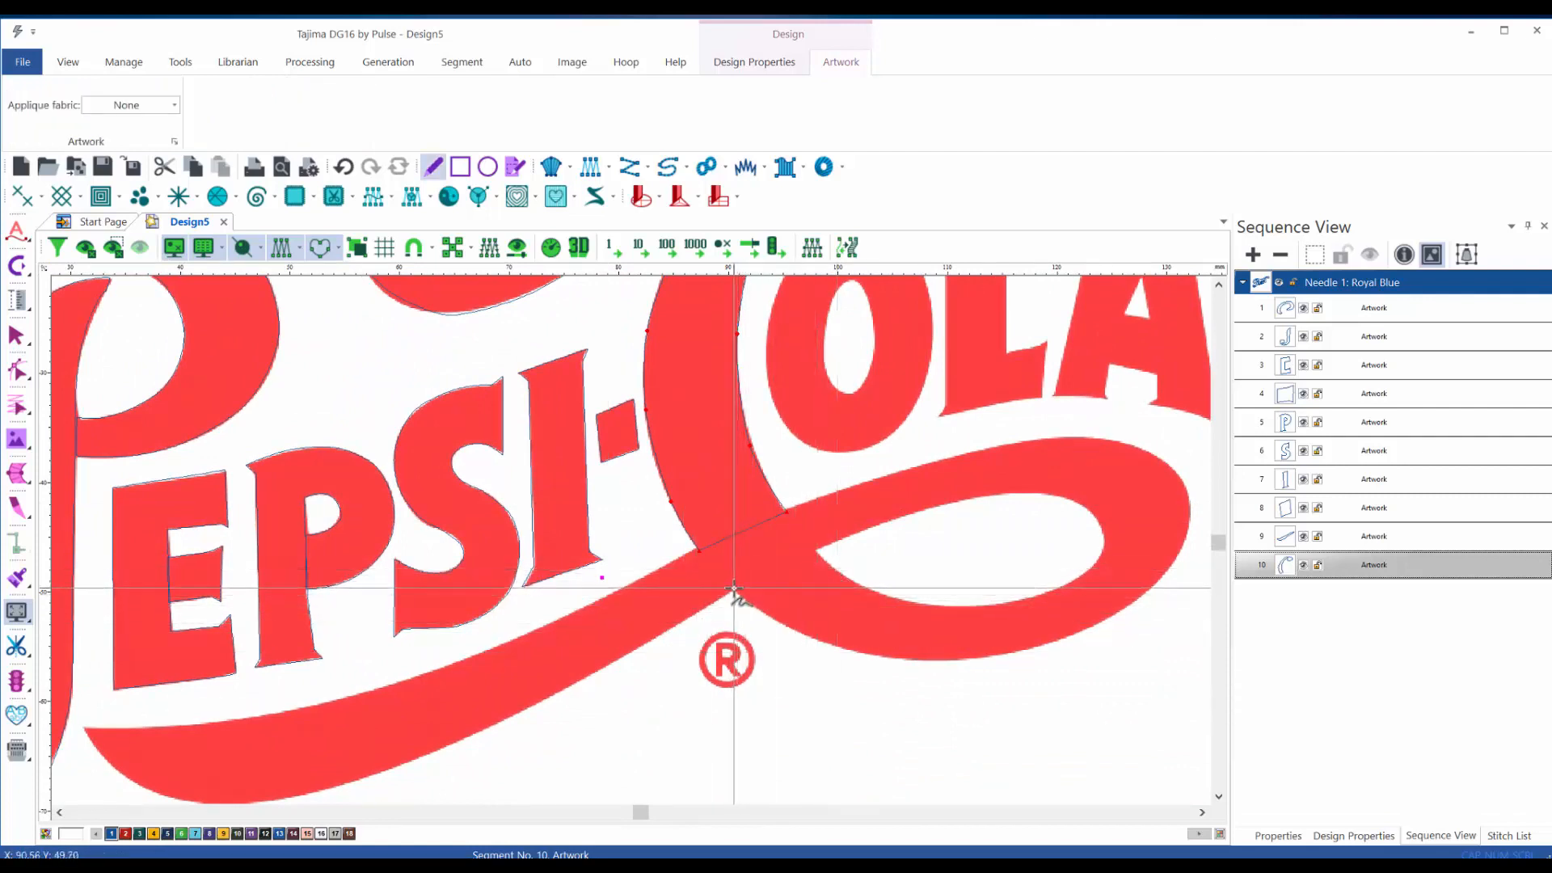
pyautogui.click(733, 588)
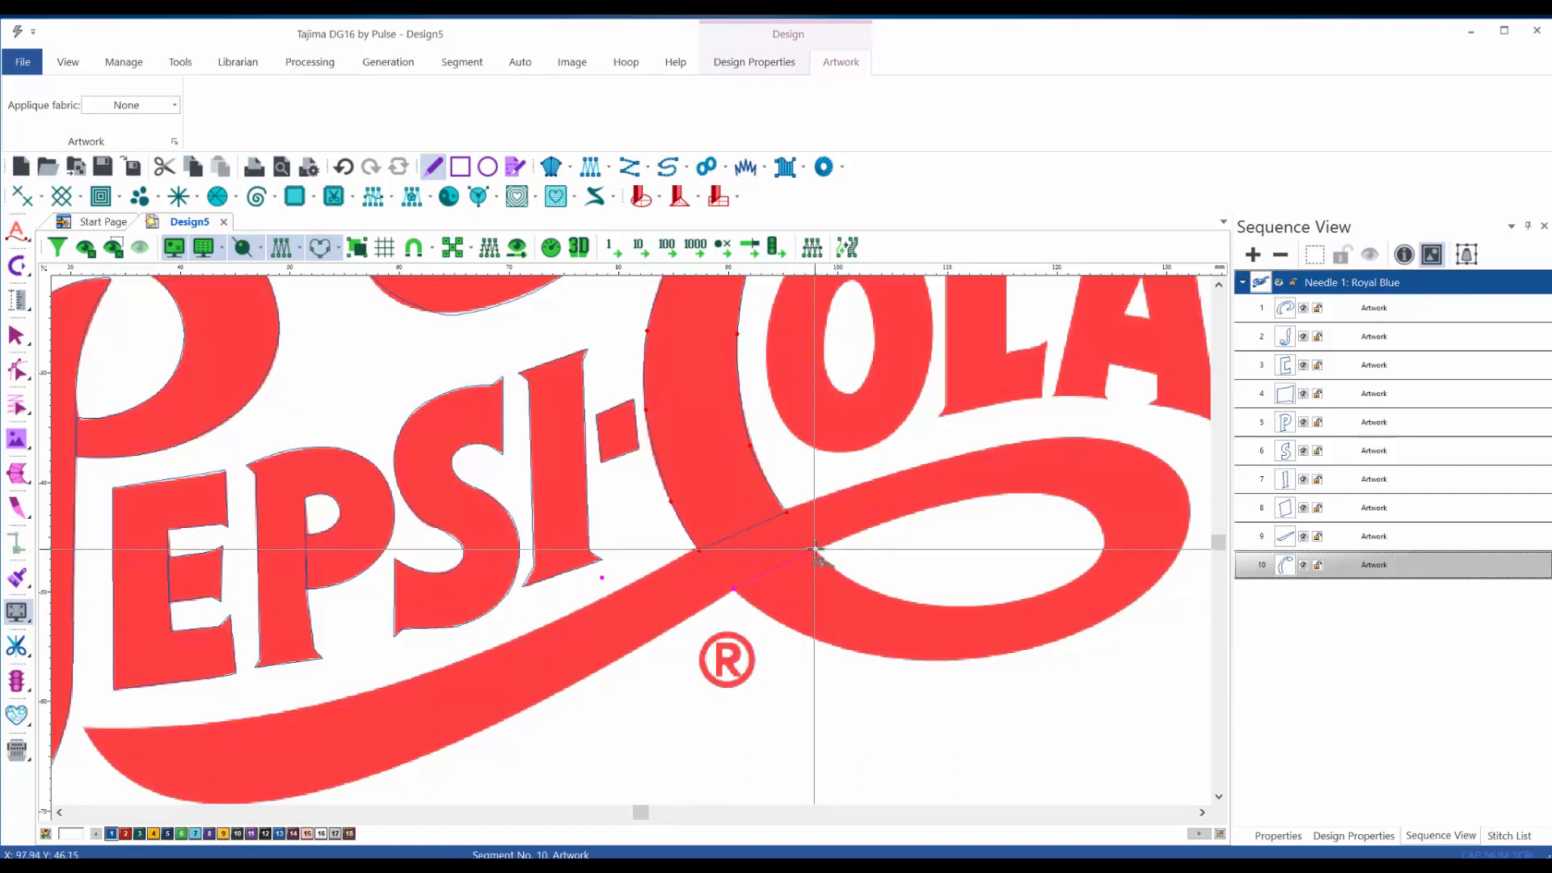
pyautogui.click(816, 548)
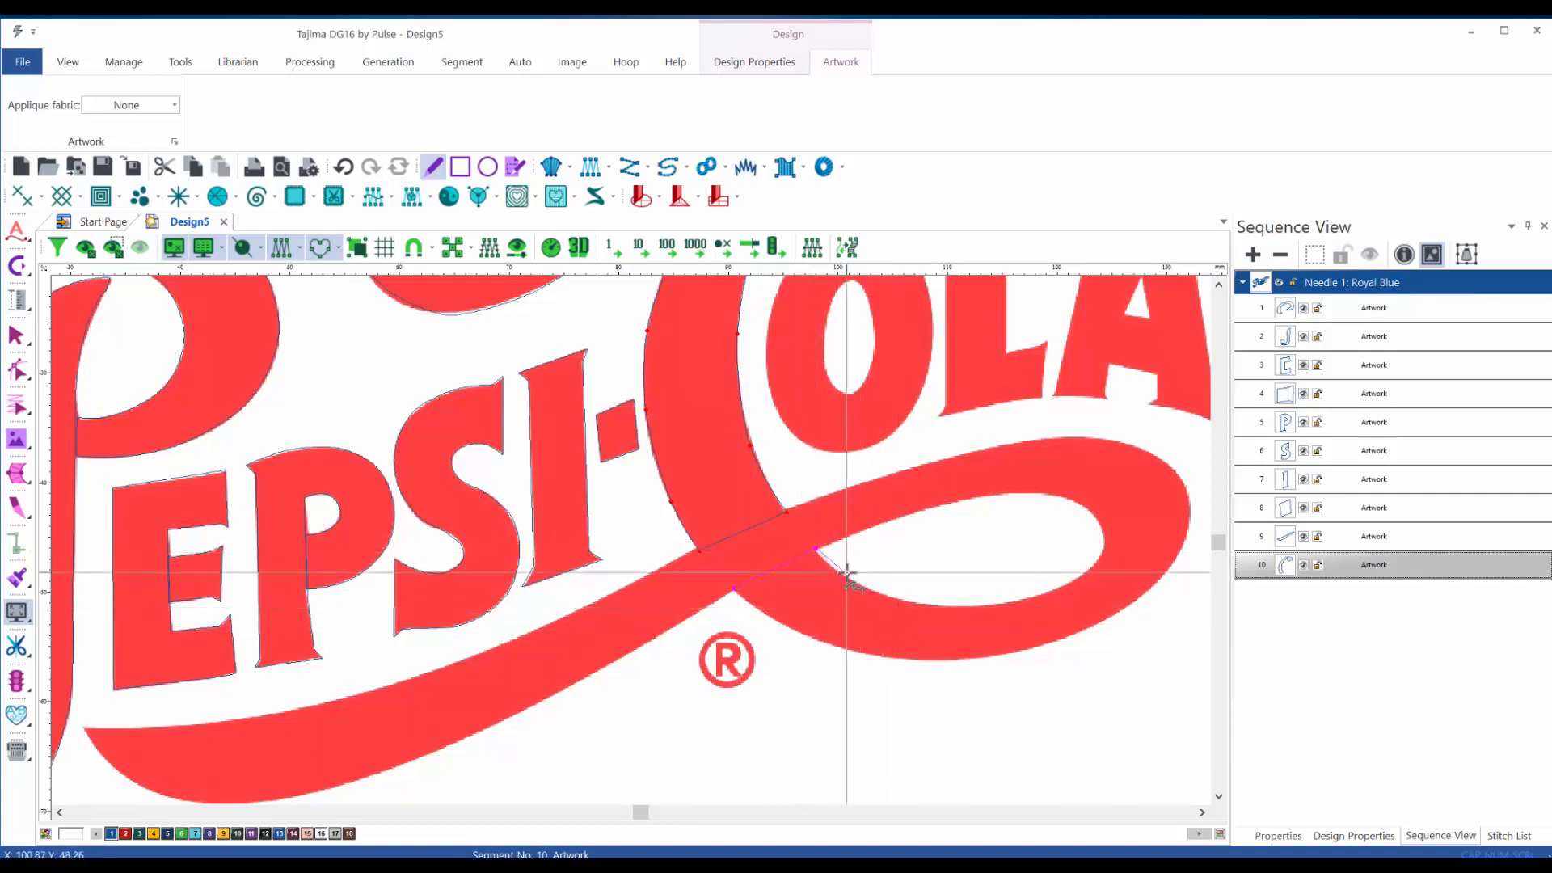
# - Trace the loop's inner opening along its lower side, around the far end and along its upper side to the tip
pyautogui.rightClick(835, 568)
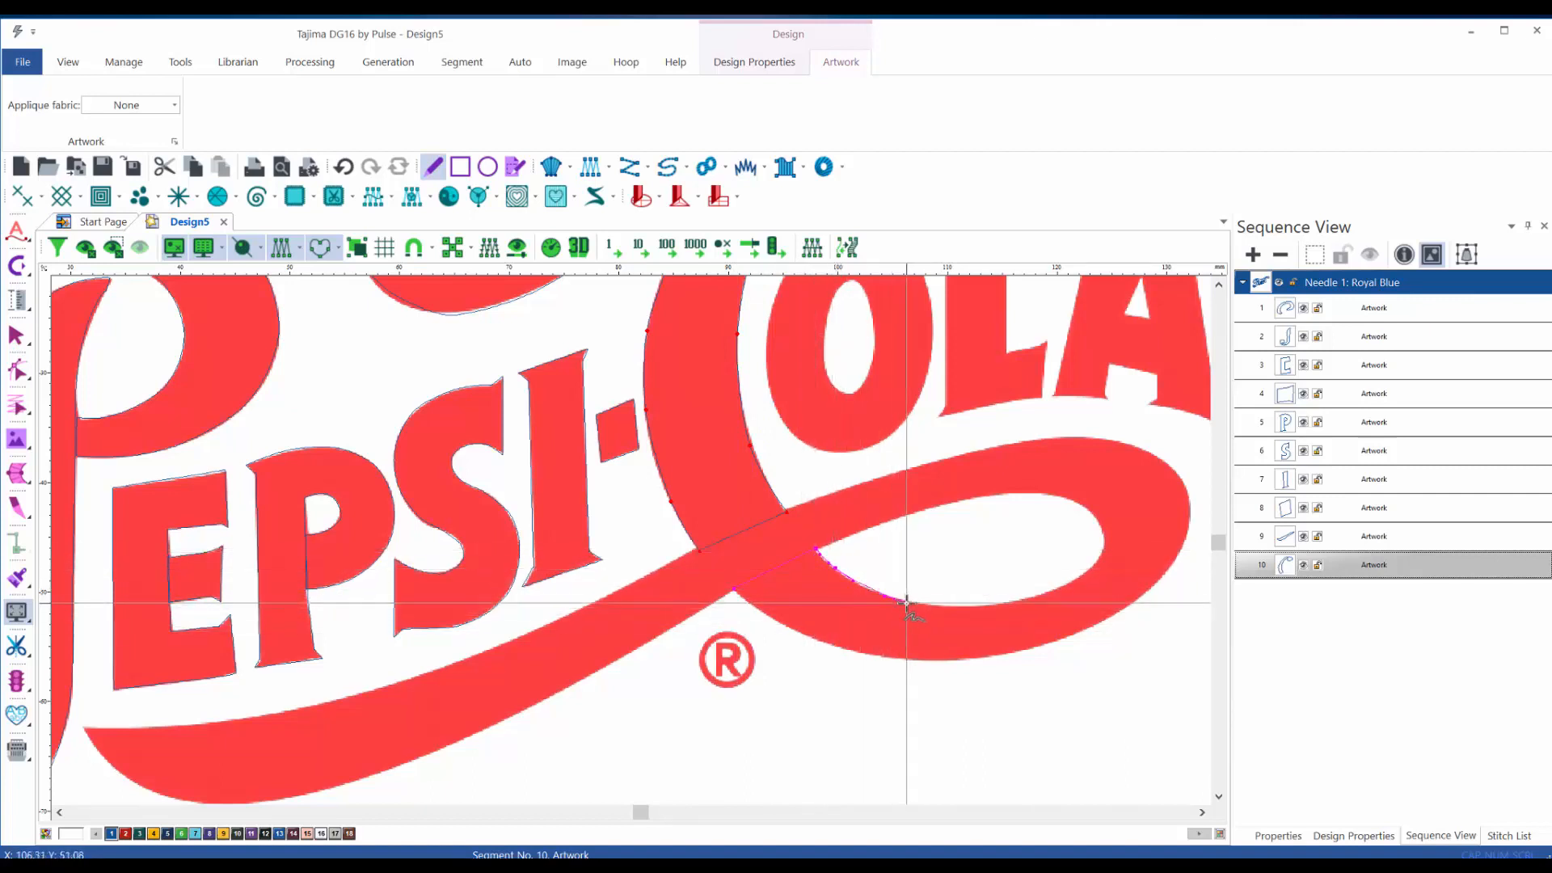
pyautogui.rightClick(991, 605)
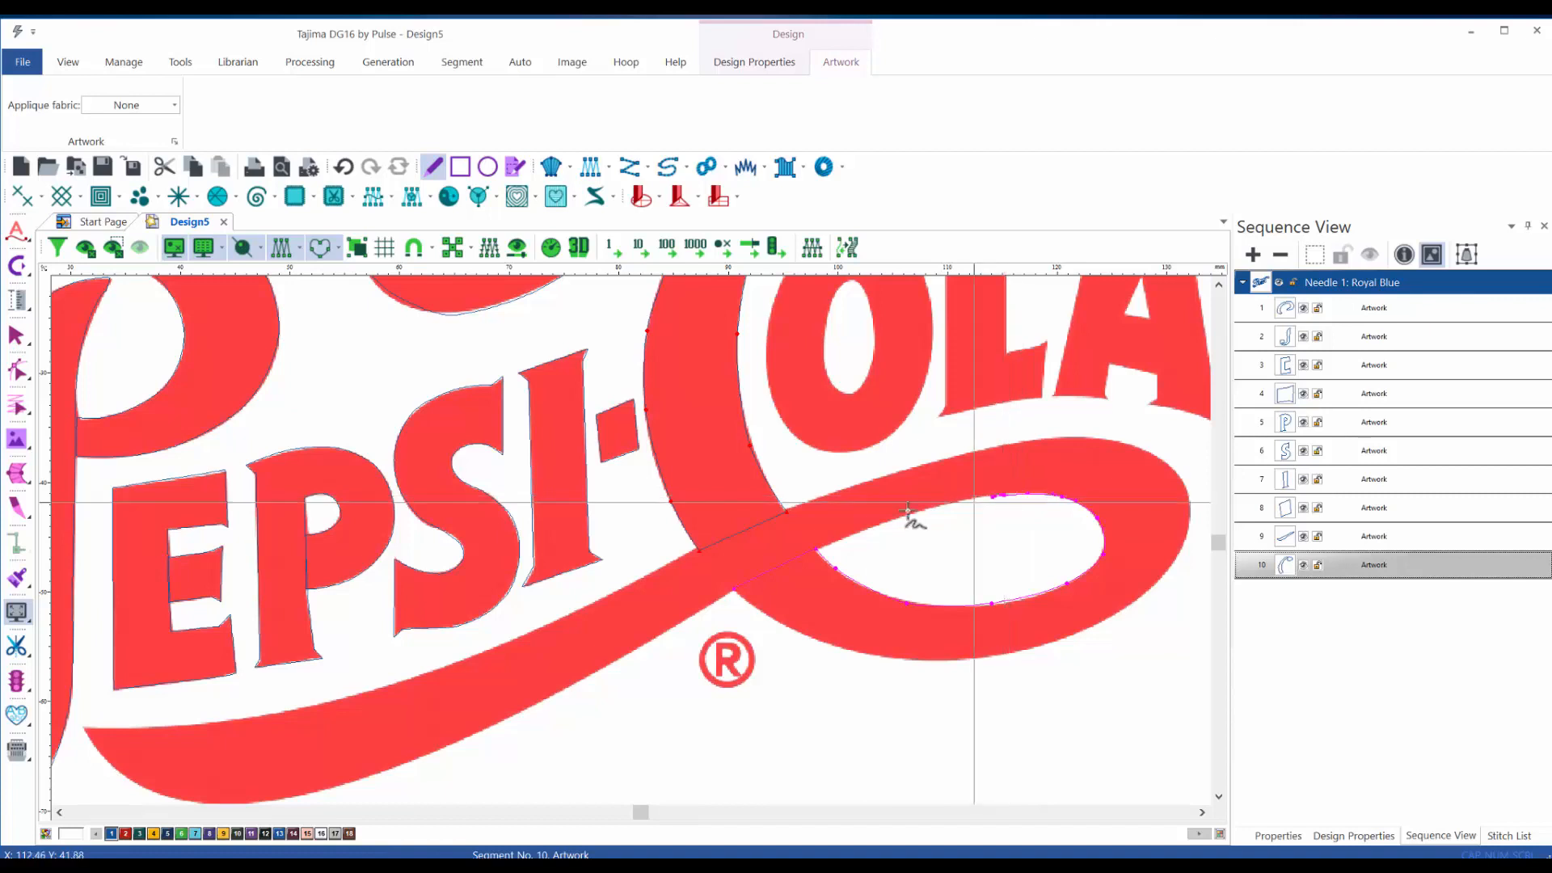
pyautogui.click(910, 513)
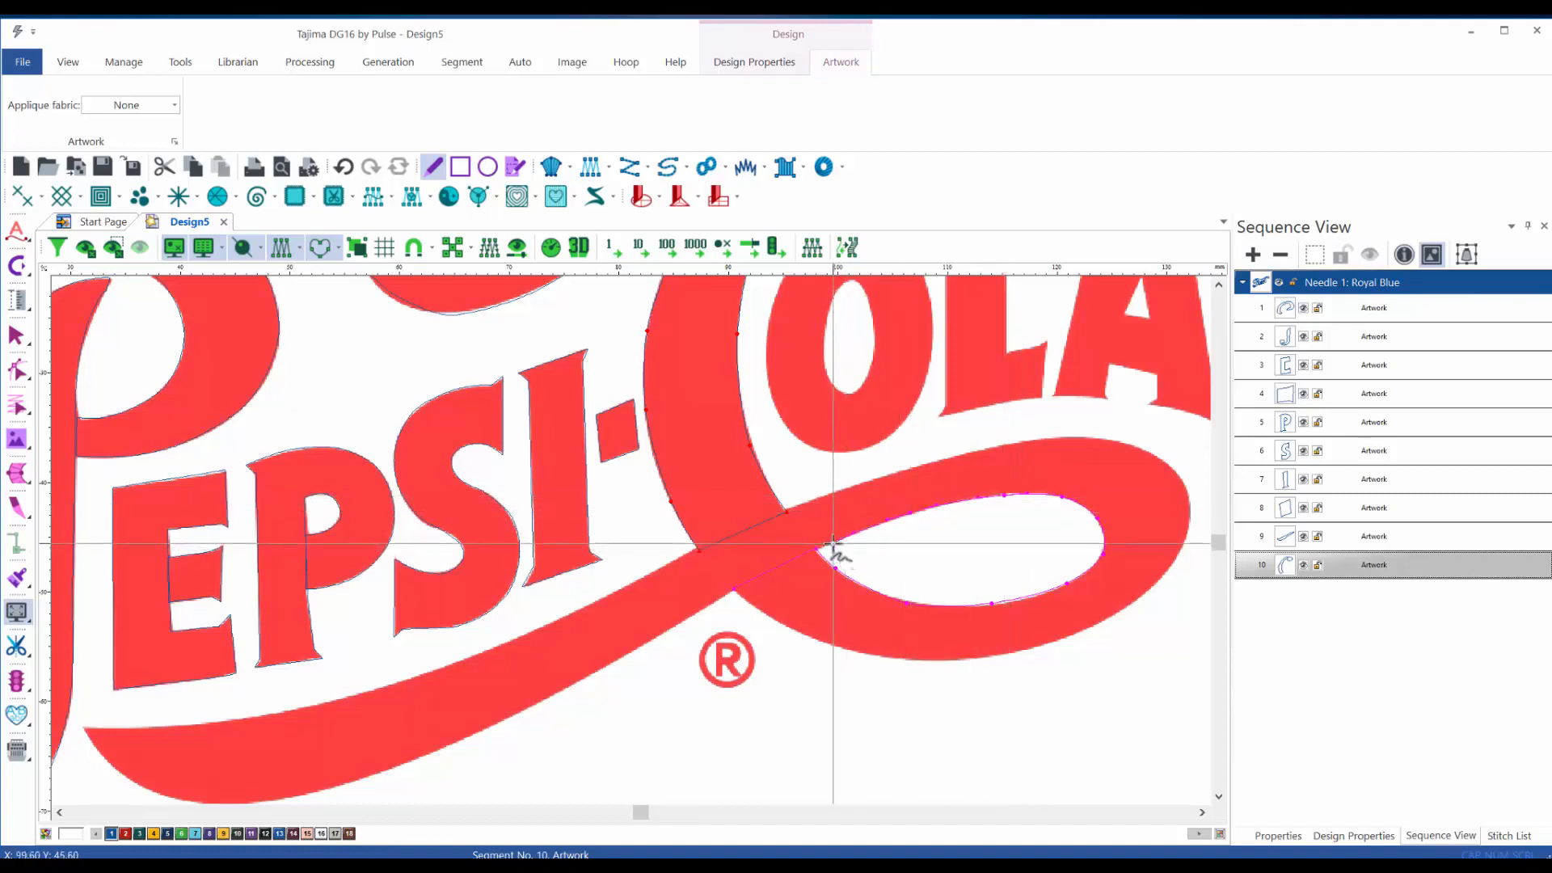
pyautogui.click(830, 542)
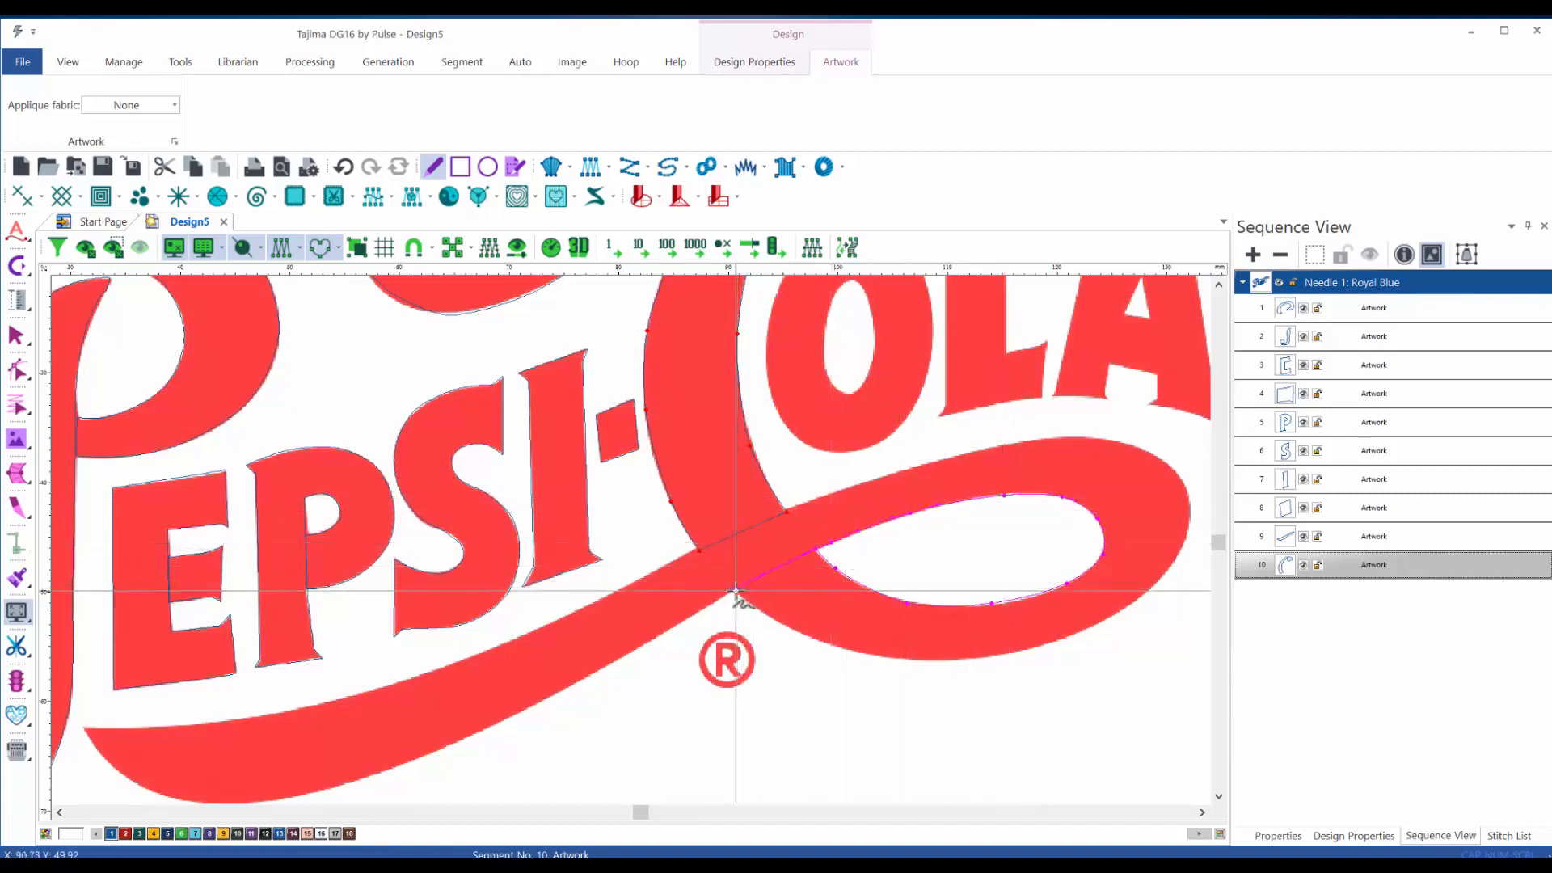
# - Trace the ribbon's lower edge from the notch above the ® mark, around the rounded tail, to the tail's pointed tip
pyautogui.click(736, 589)
pyautogui.click(653, 644)
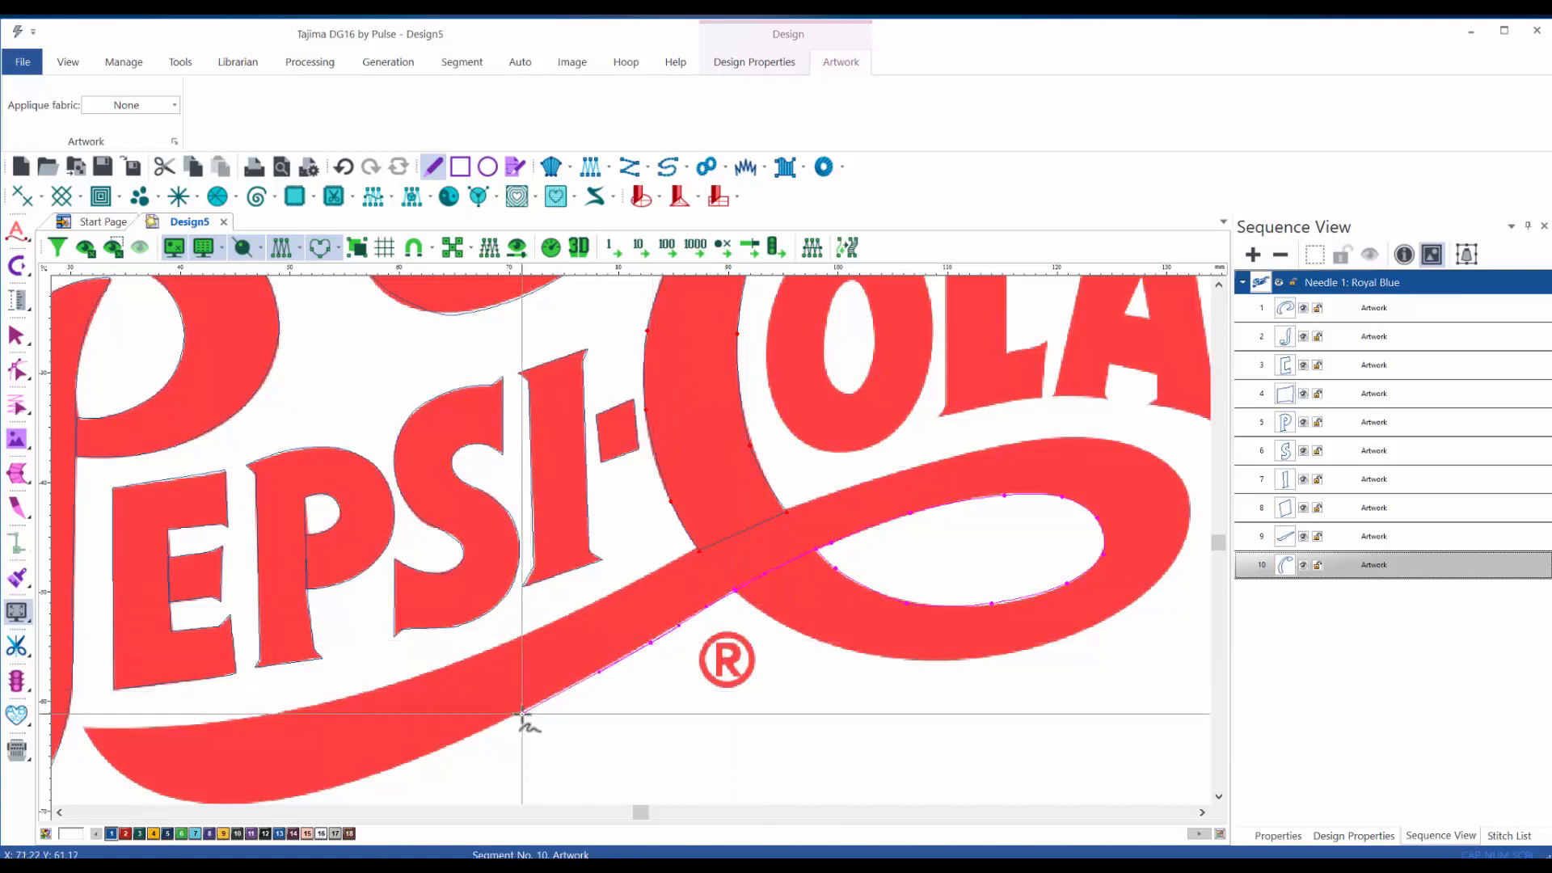
pyautogui.click(521, 712)
pyautogui.click(403, 766)
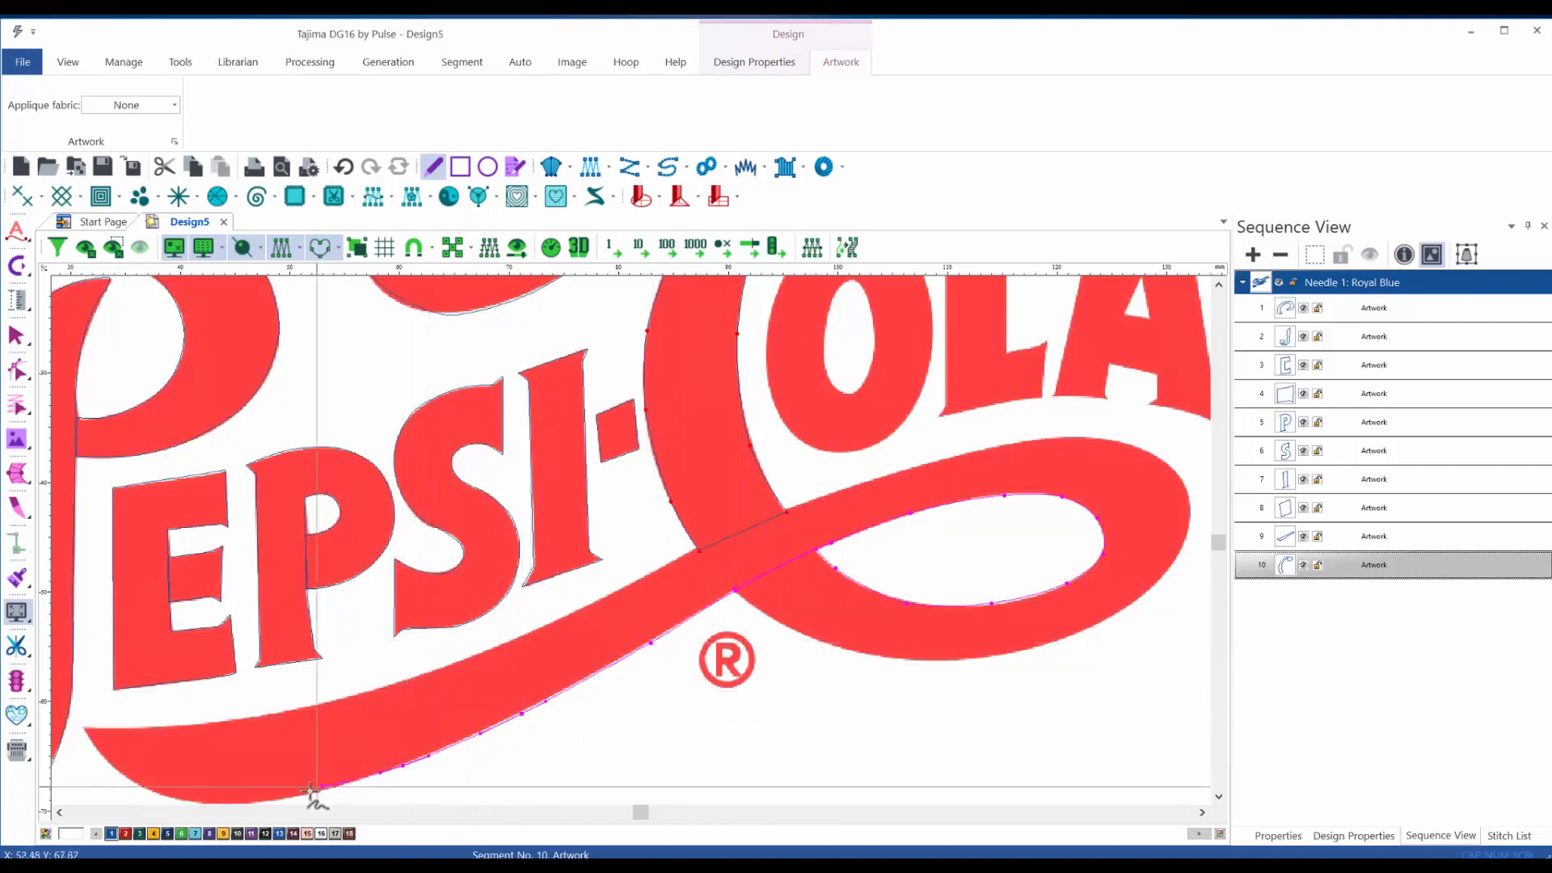
pyautogui.click(300, 797)
pyautogui.moveTo(351, 719); pyautogui.dragTo(466, 601)
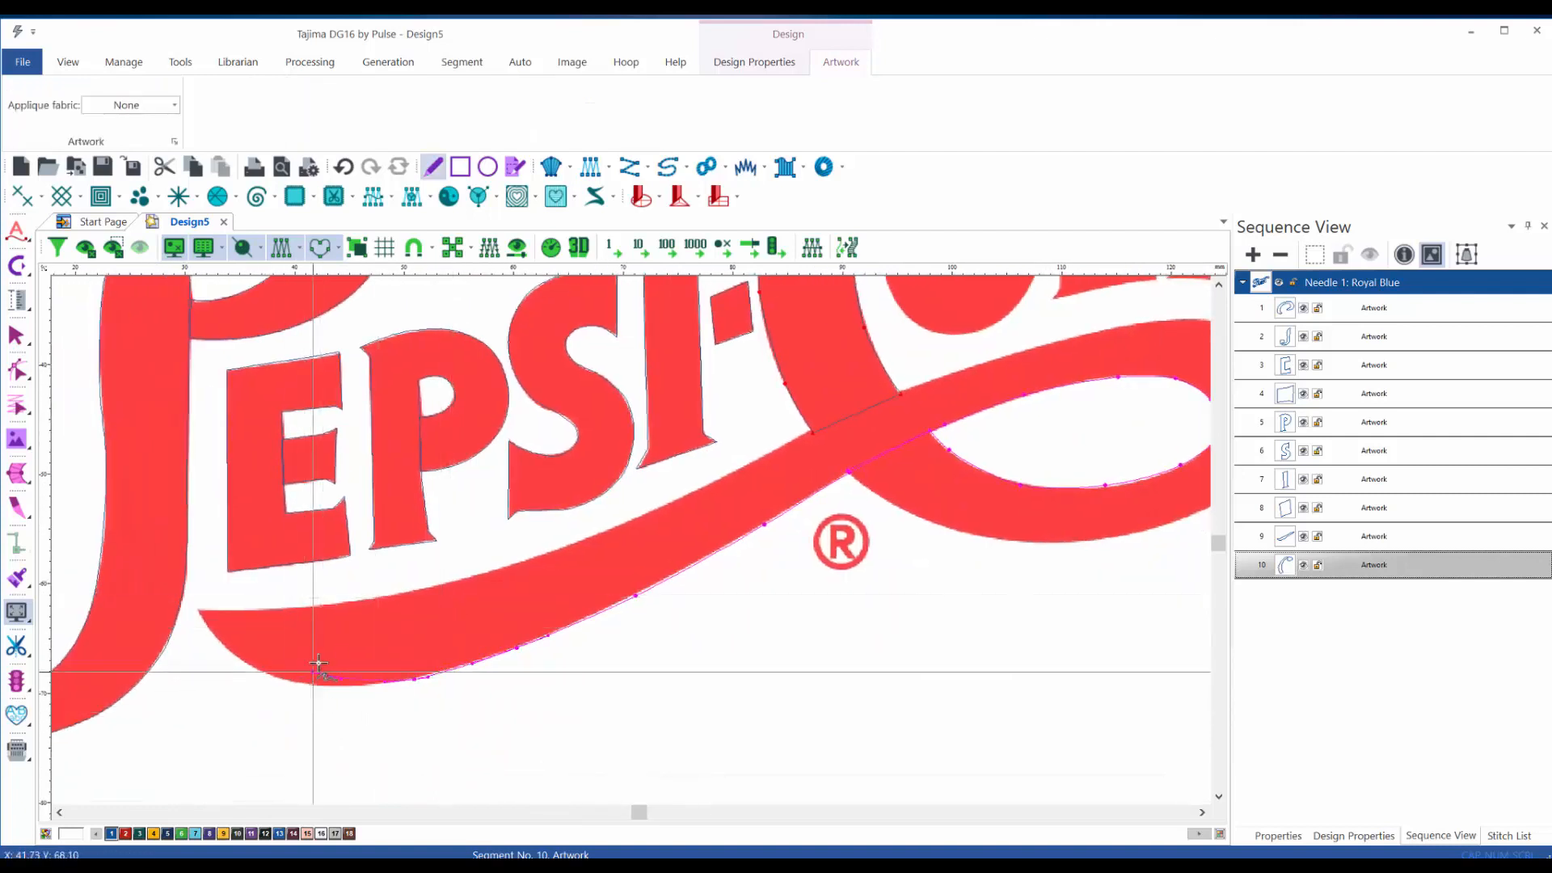
pyautogui.click(285, 681)
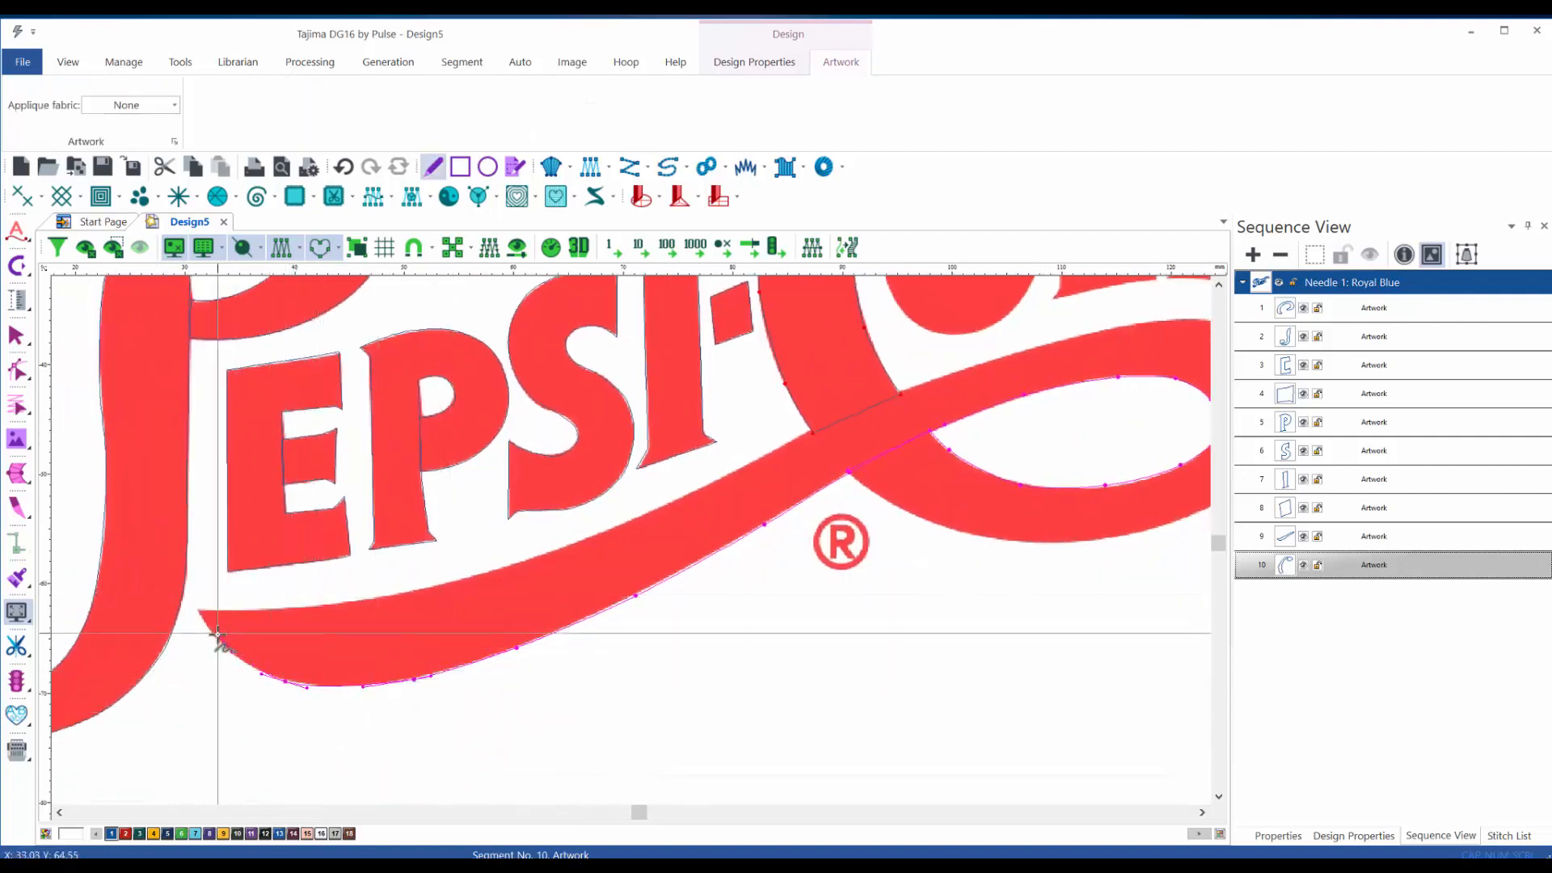
pyautogui.click(215, 638)
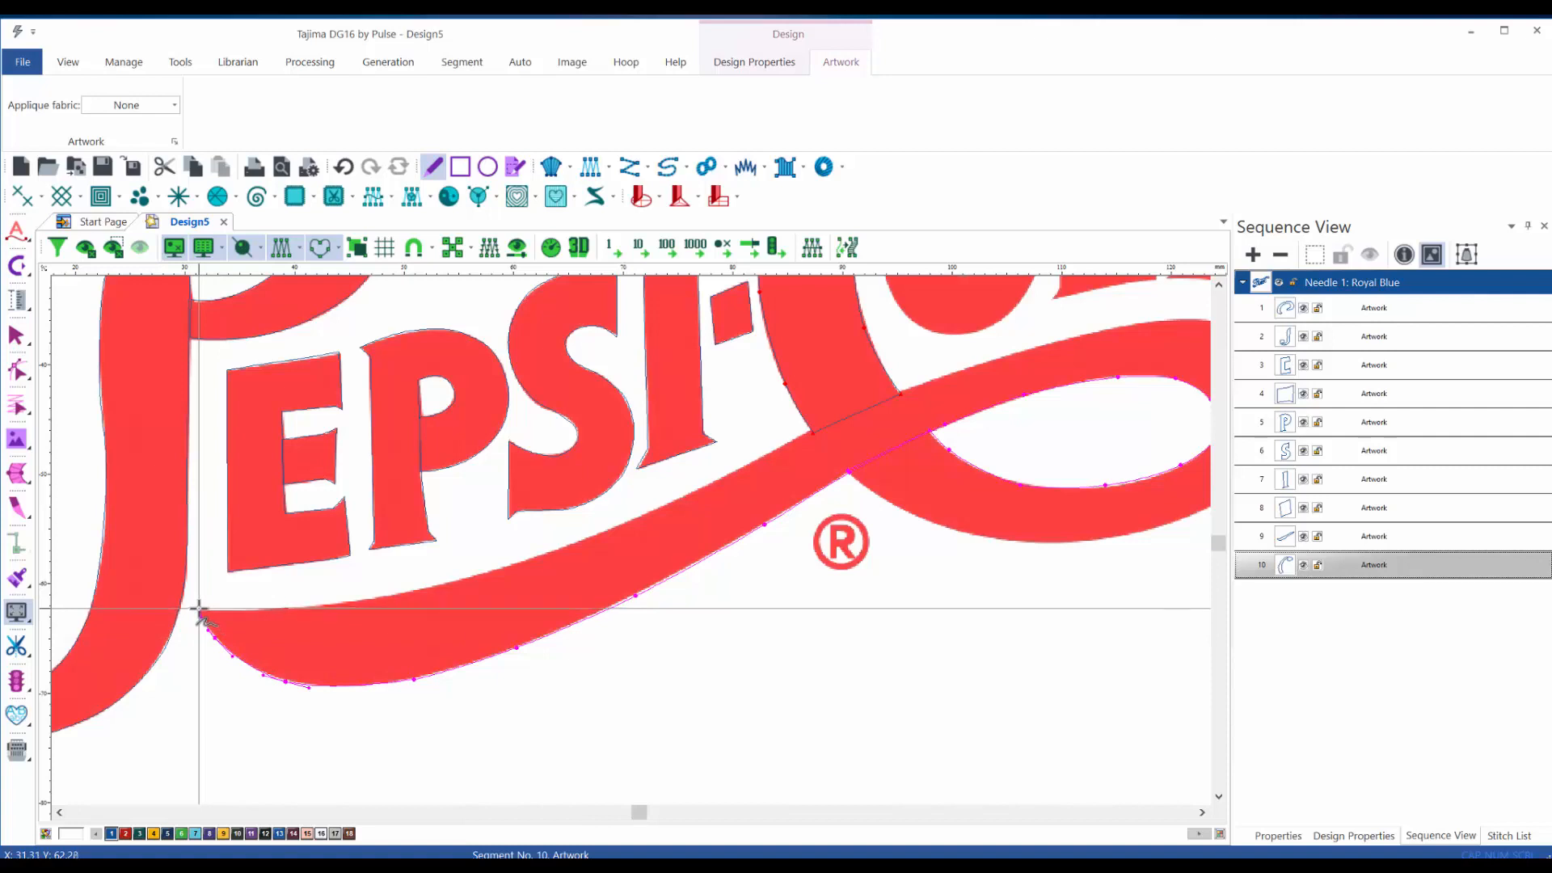
pyautogui.click(199, 609)
# - Trace the ribbon's upper edge from the tail's tip beneath the EPSI letters to the outer corner of the large C
pyautogui.click(382, 596)
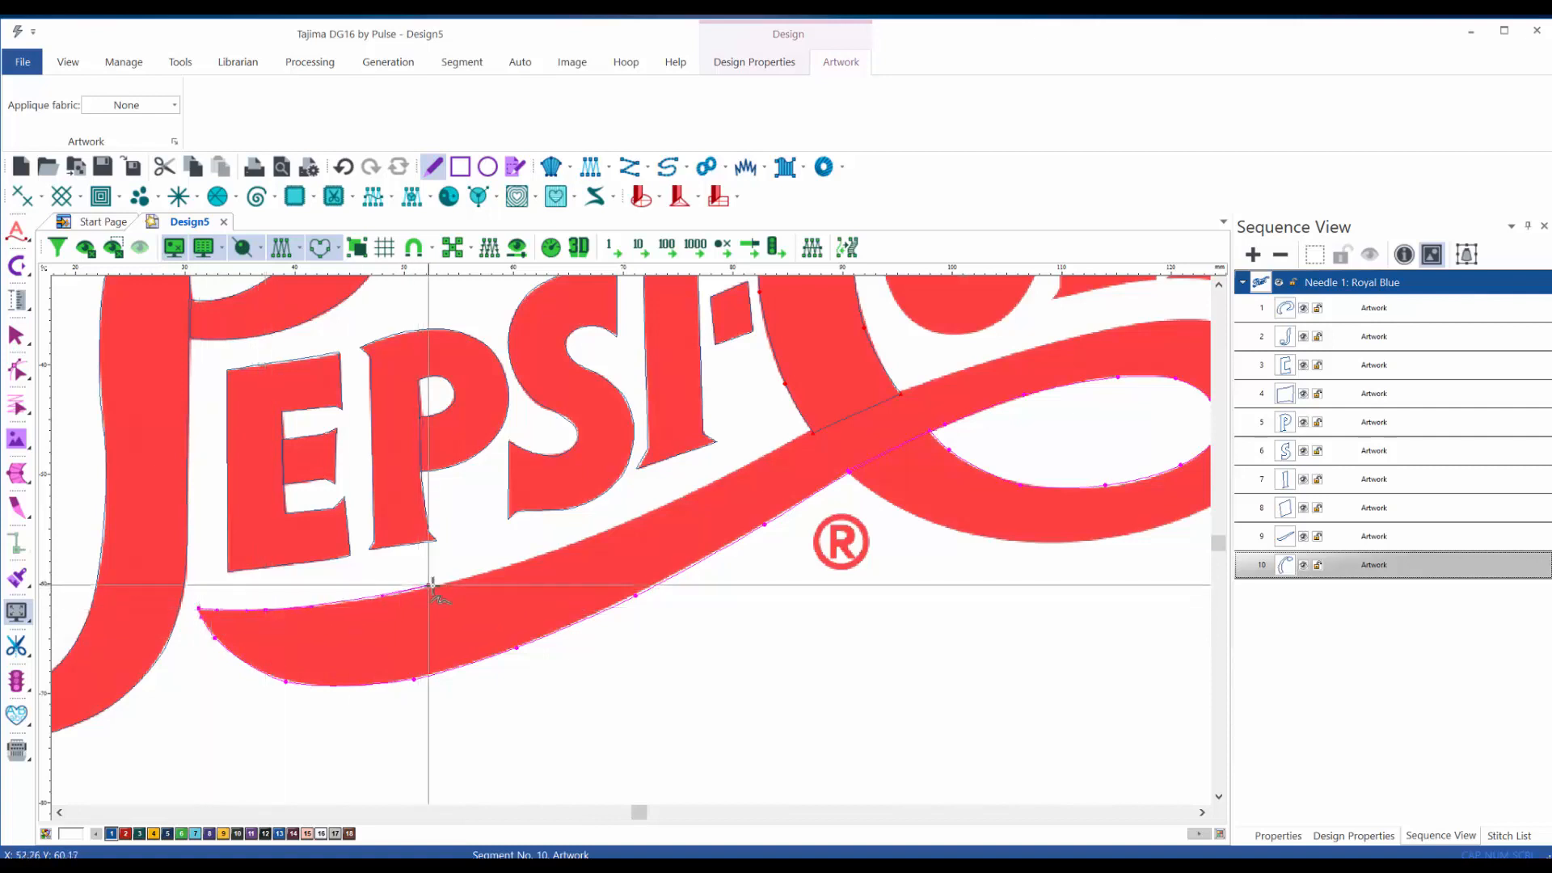
pyautogui.click(438, 584)
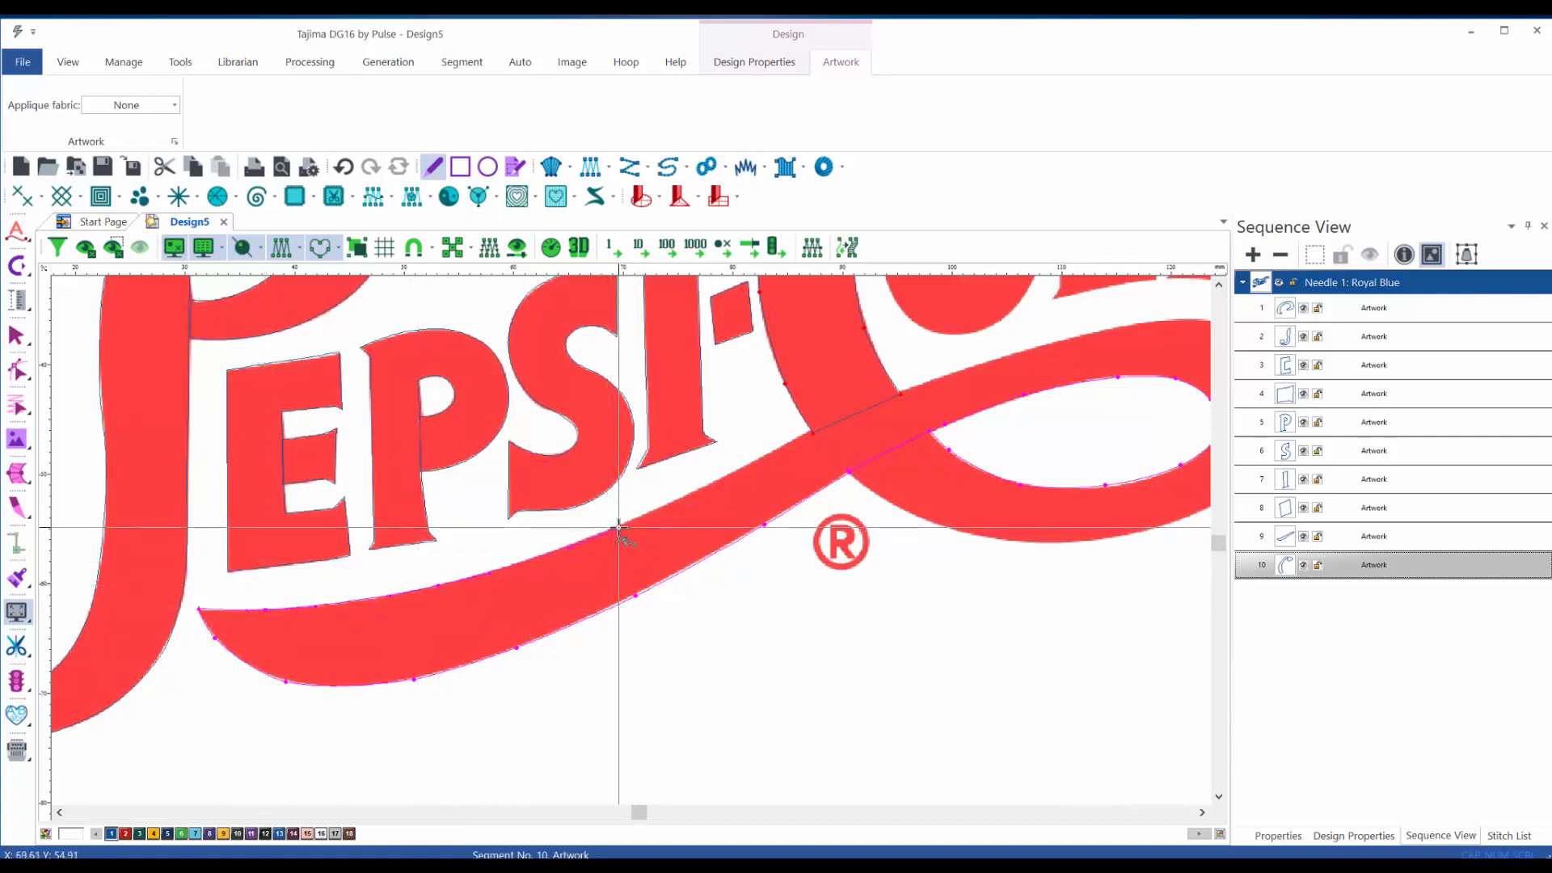
pyautogui.click(734, 470)
pyautogui.click(813, 432)
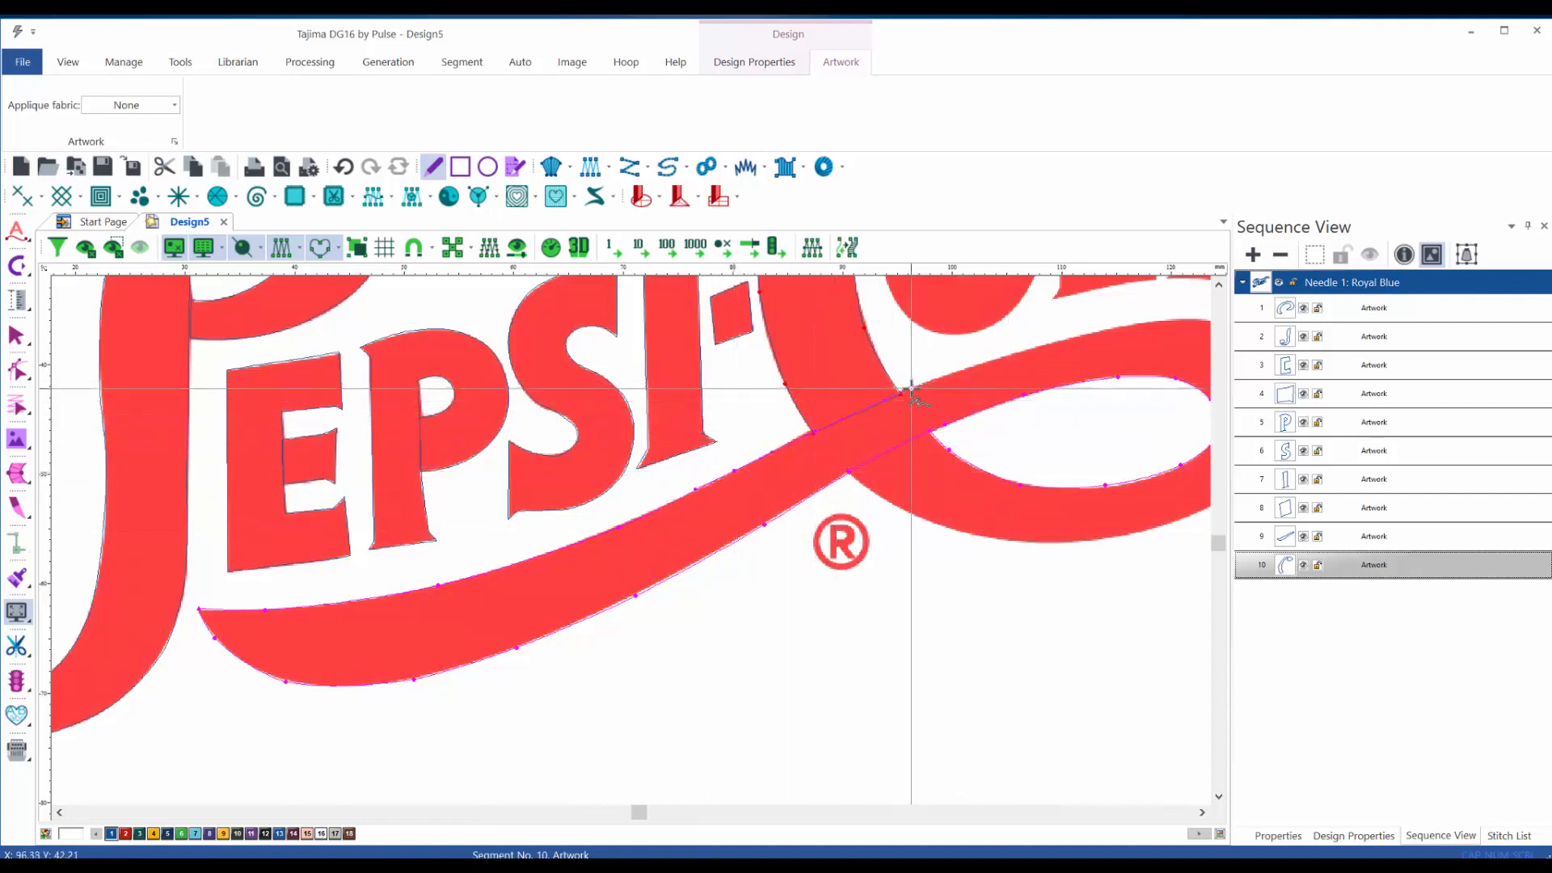
# - Continue the ribbon's upper edge across the base of the C and along the loop's outer top beneath OLA
pyautogui.click(959, 369)
pyautogui.click(1029, 347)
pyautogui.click(1077, 336)
pyautogui.click(1101, 330)
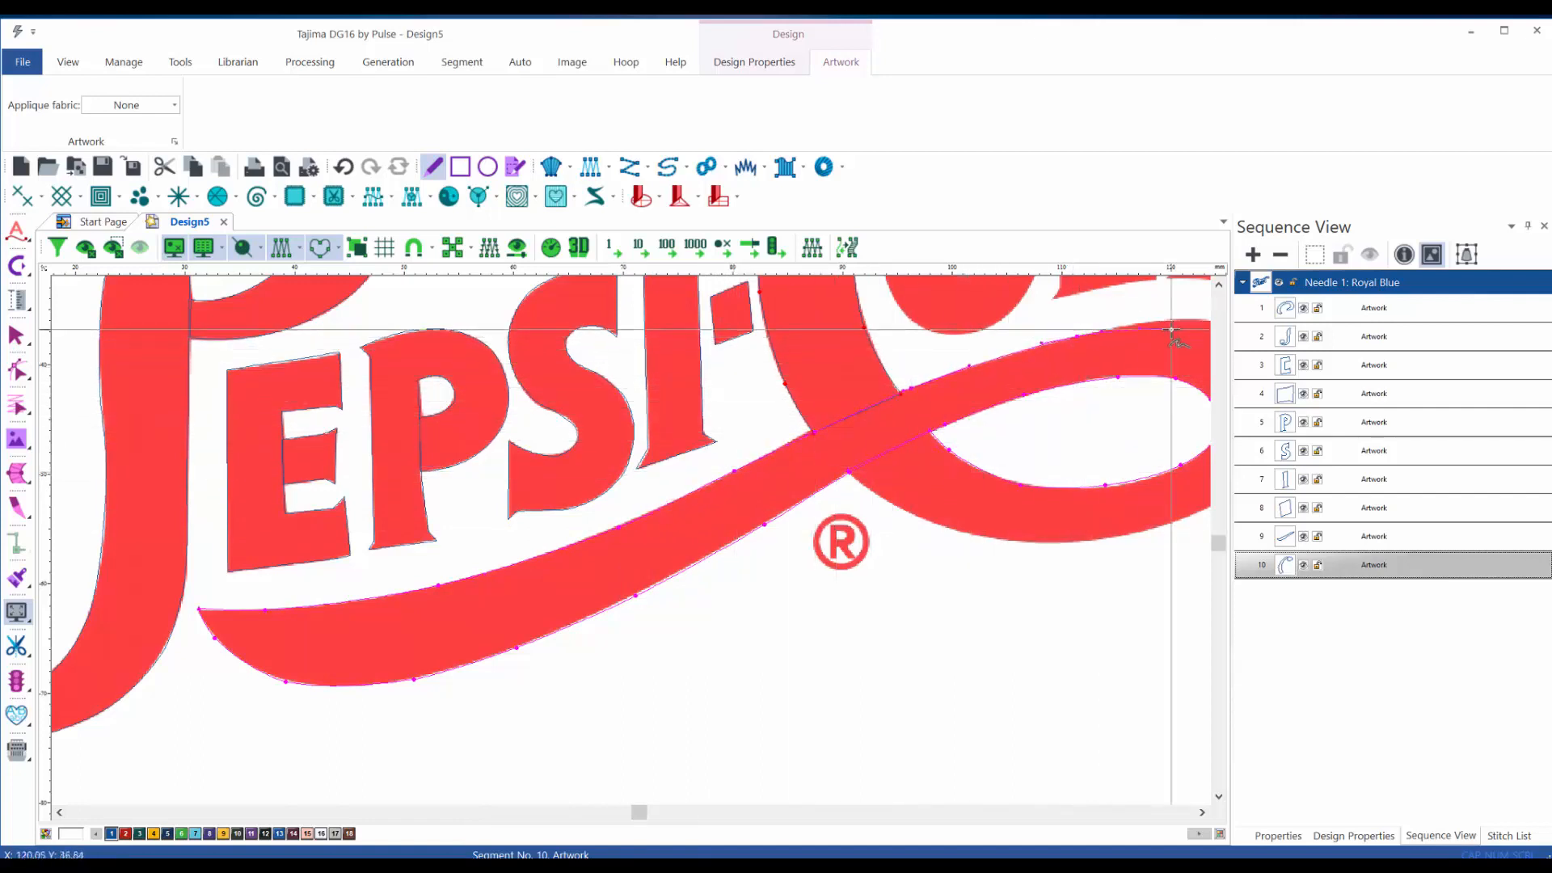
pyautogui.click(1173, 322)
pyautogui.moveTo(1169, 382); pyautogui.dragTo(764, 436)
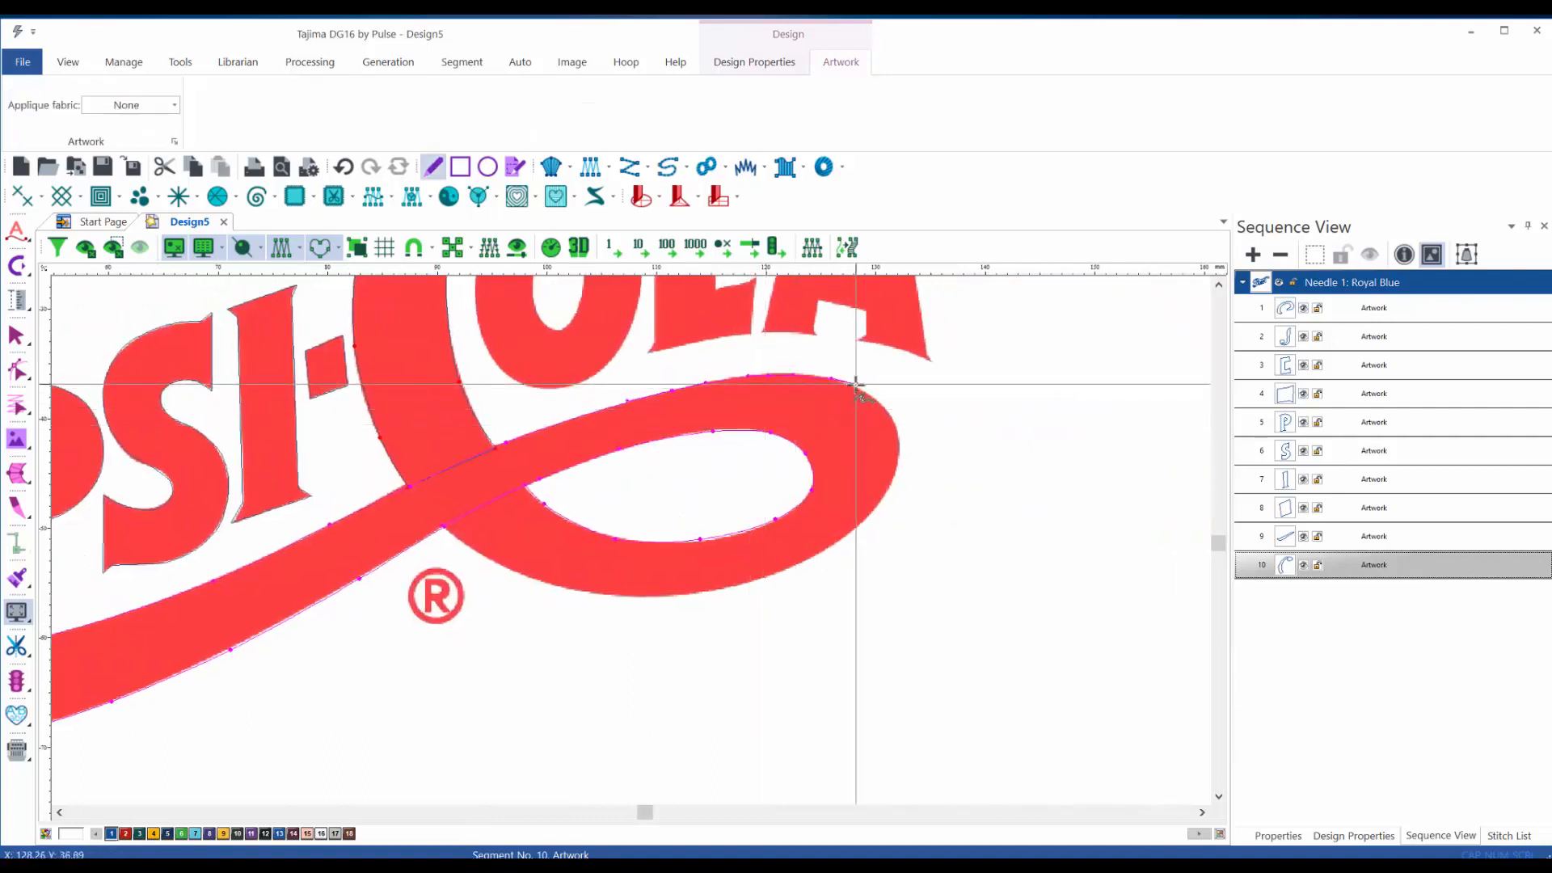
# - Trace the loop's outer end and underside back toward the notch by the ® mark and finish the ribbon as an artwork segment
pyautogui.click(893, 423)
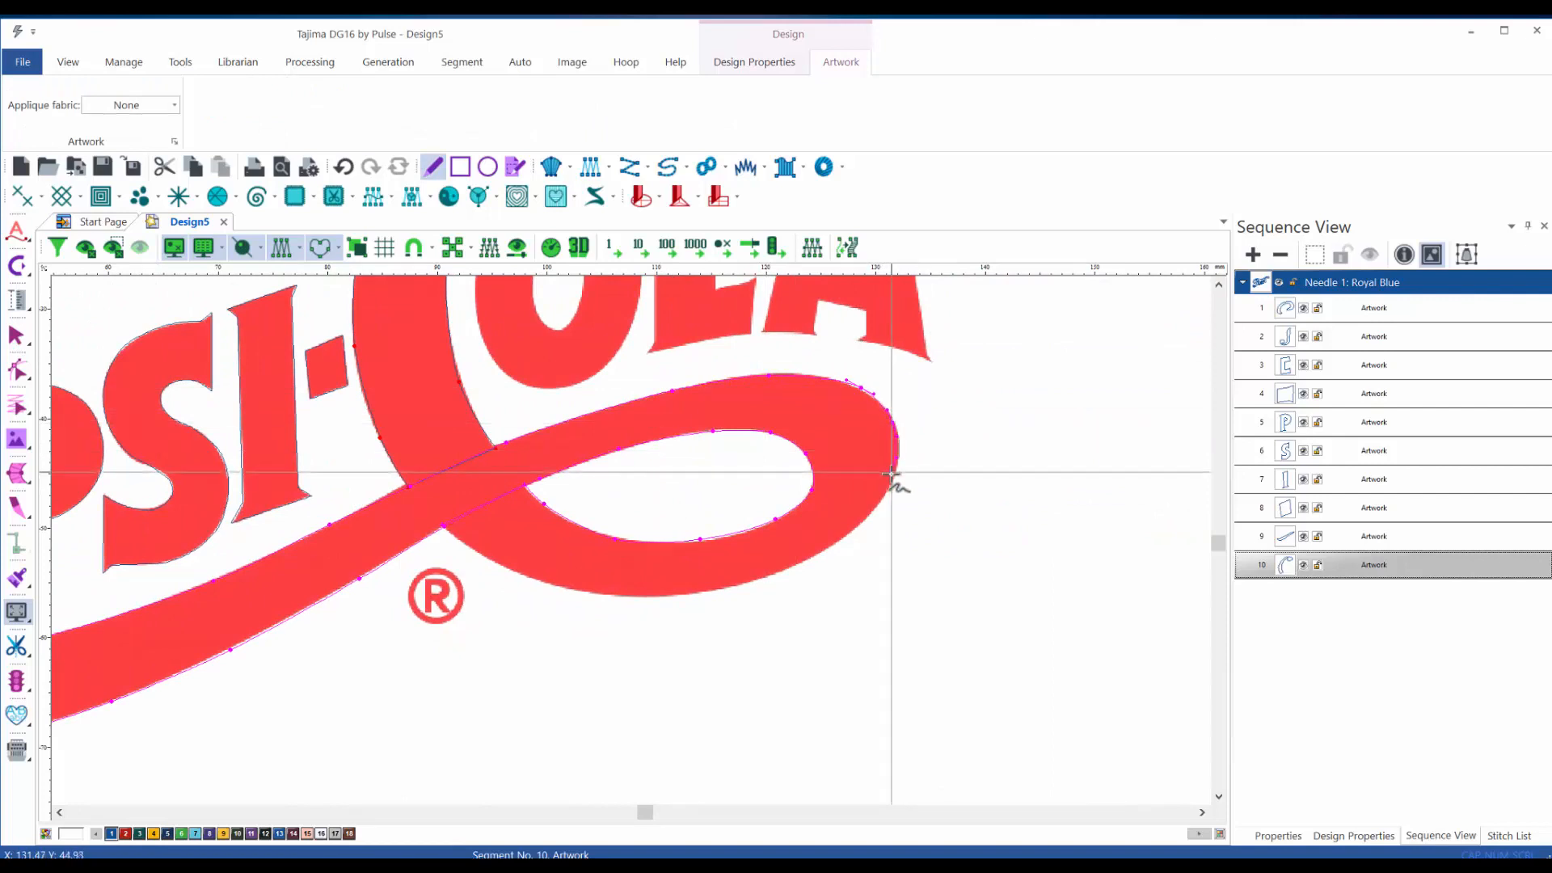
pyautogui.click(893, 481)
pyautogui.click(841, 539)
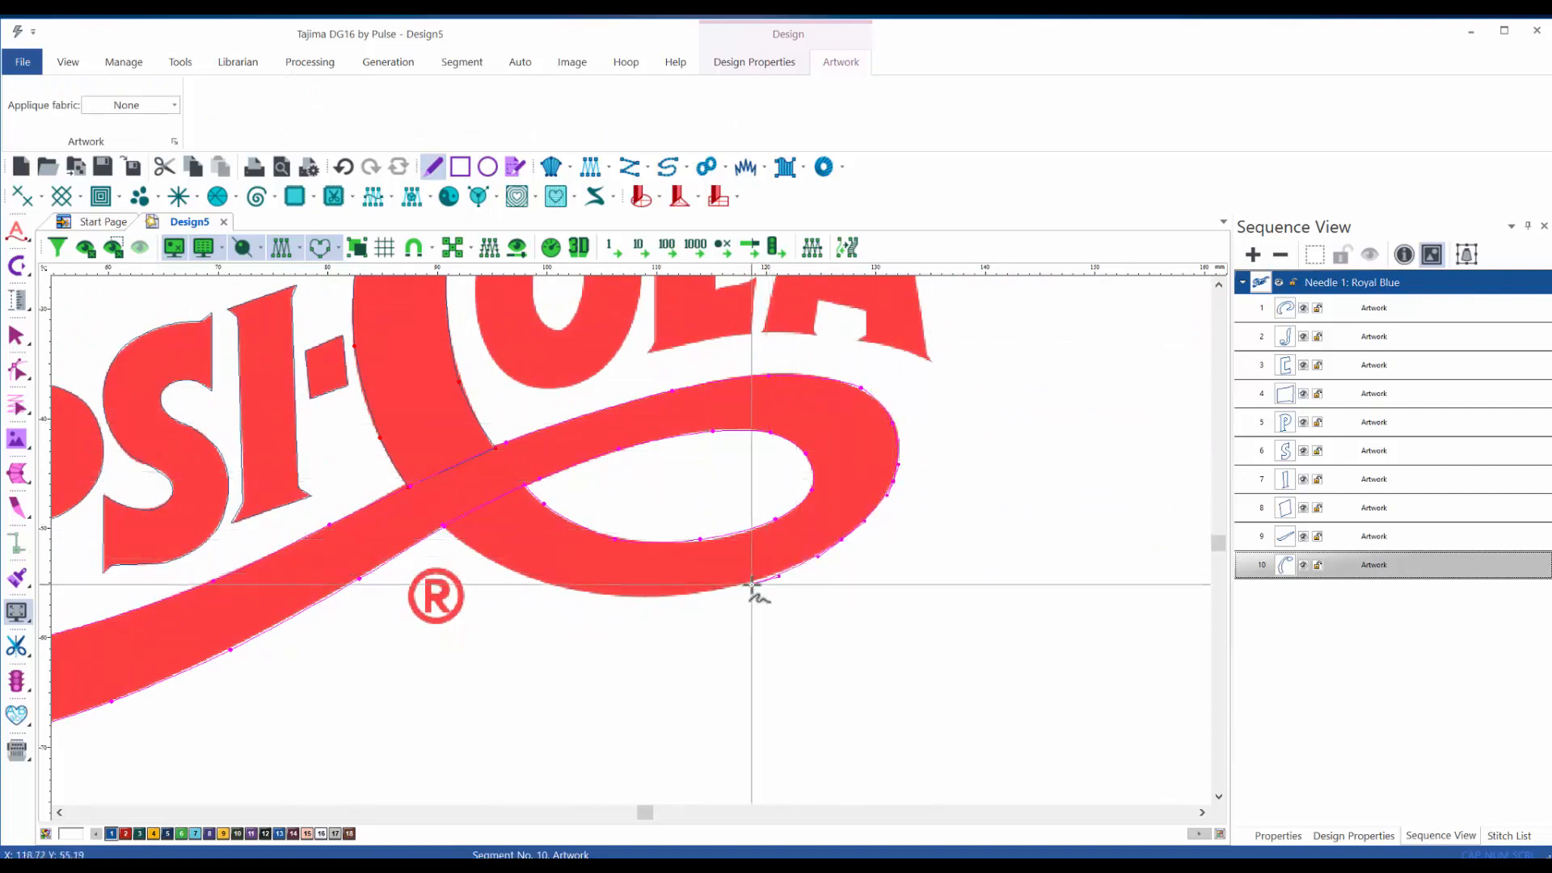
pyautogui.click(750, 584)
pyautogui.click(645, 597)
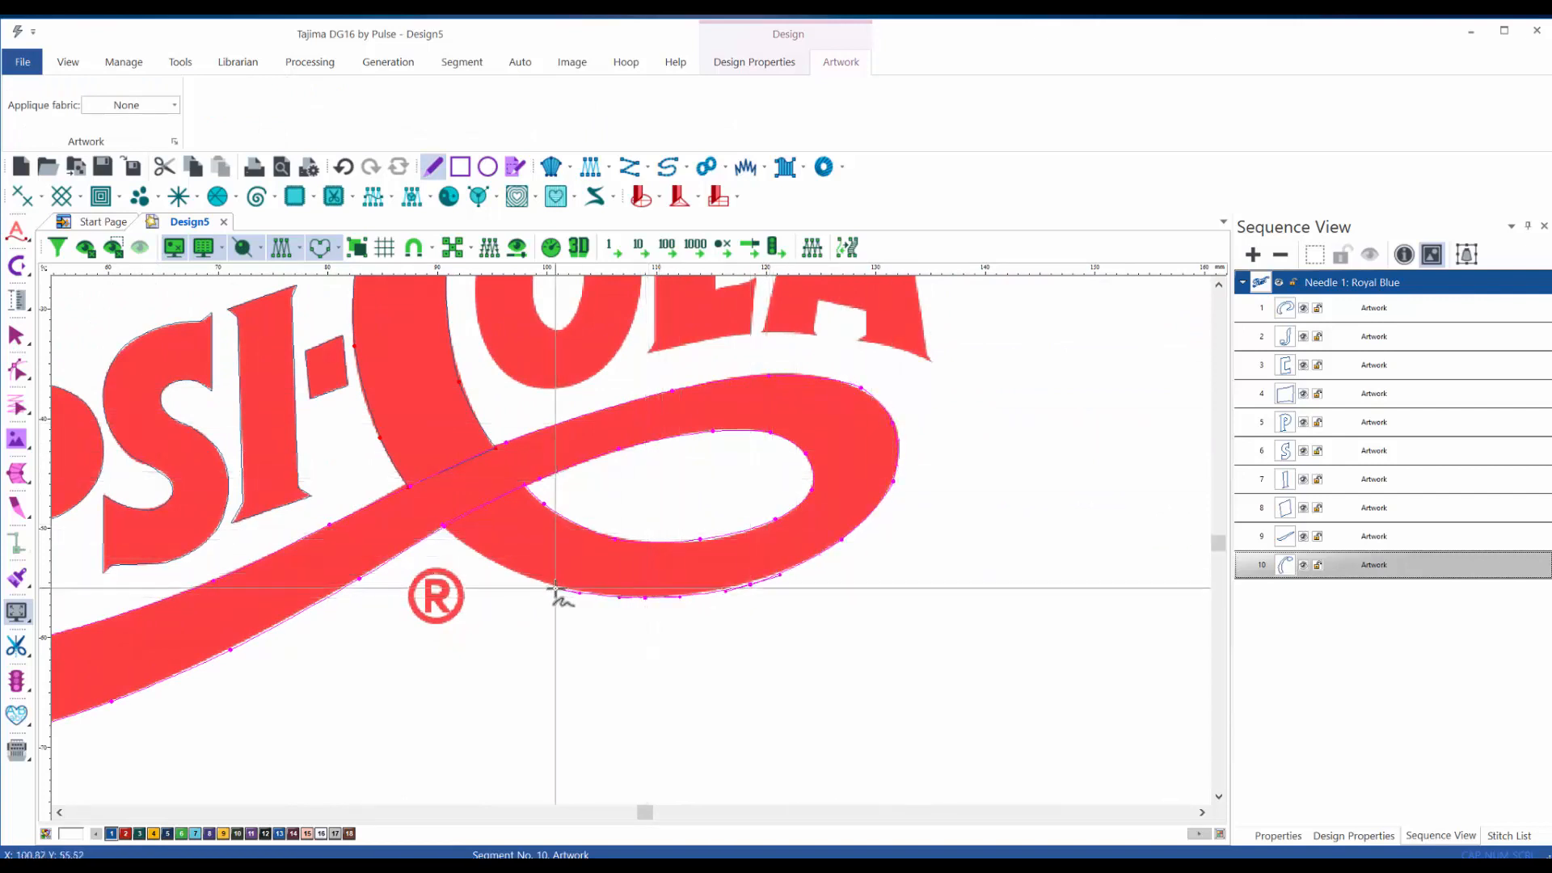
pyautogui.click(555, 588)
pyautogui.click(531, 579)
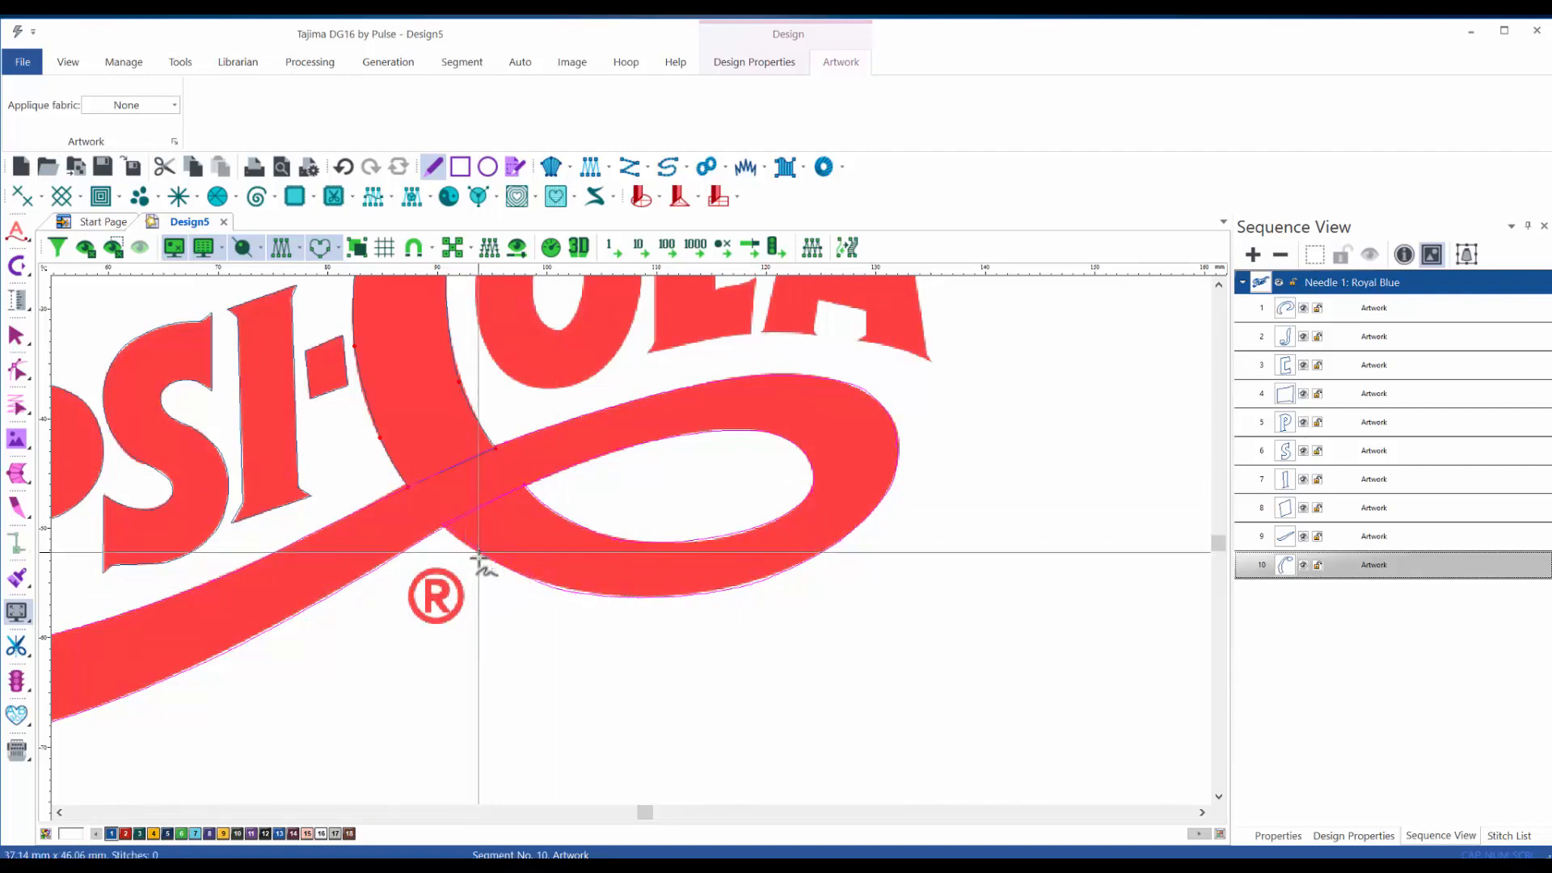
pyautogui.scroll(-2, 482, 716)
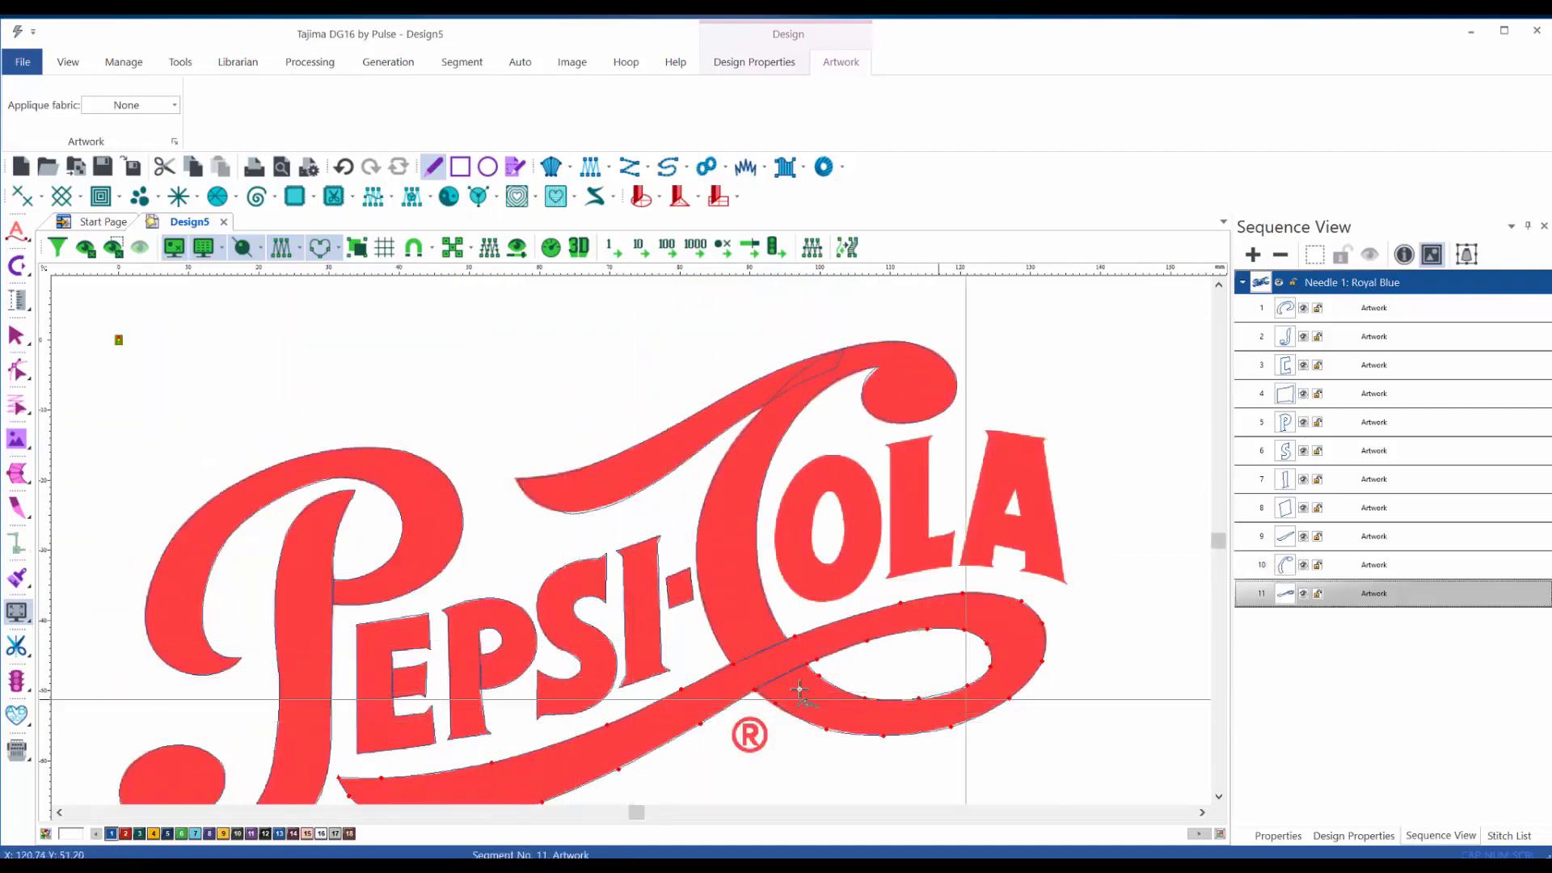
# - Trace the outer contour of the letter O in OLA, starting and closing at its lower edge
pyautogui.scroll(4, 982, 501)
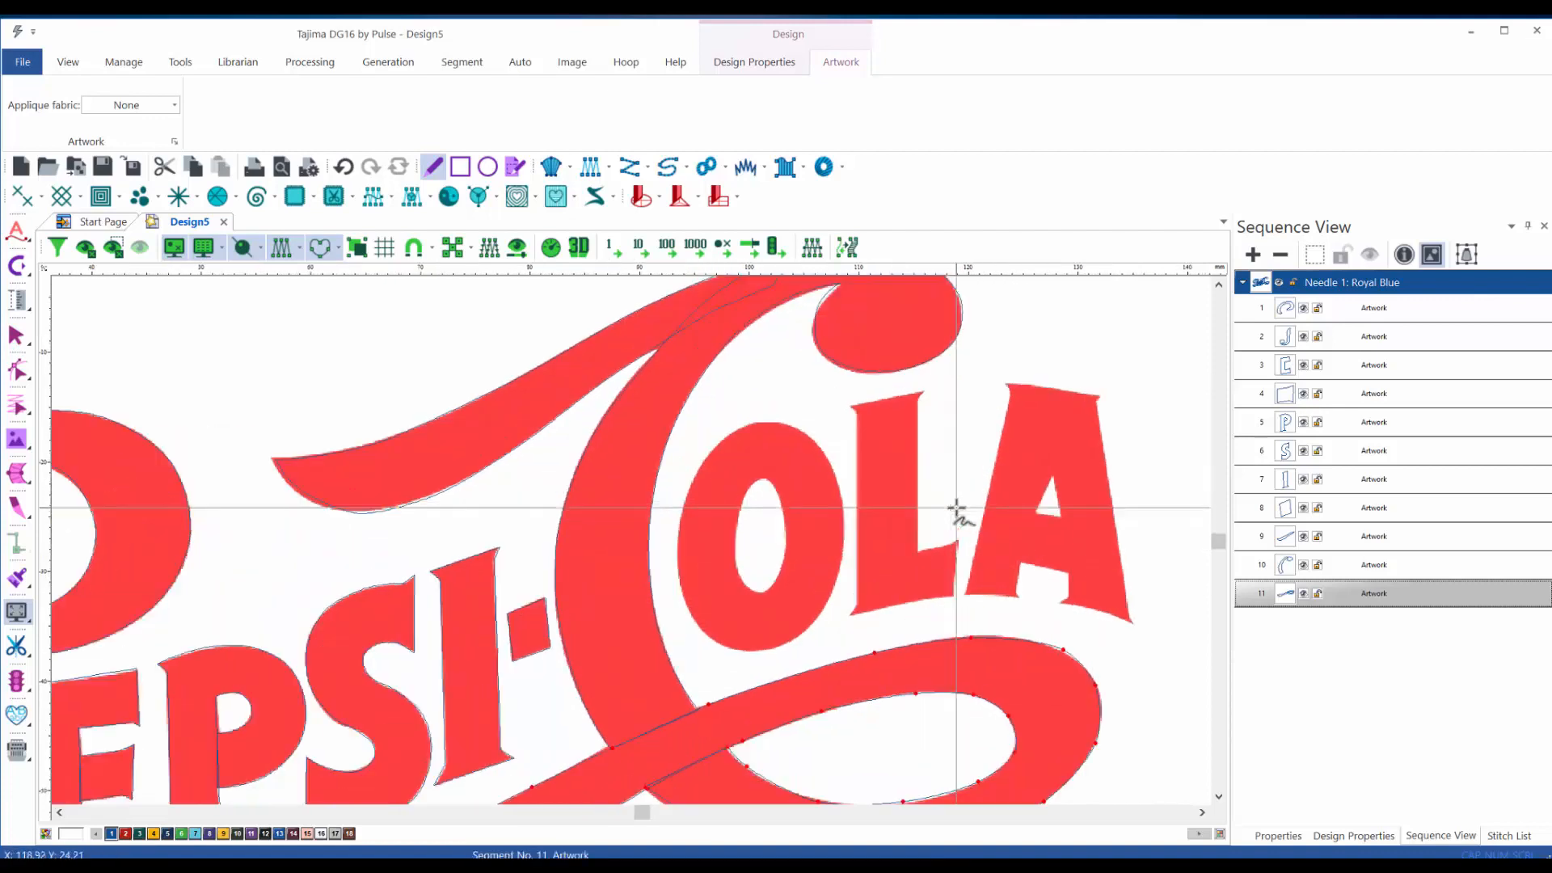
pyautogui.moveTo(993, 495); pyautogui.dragTo(809, 517)
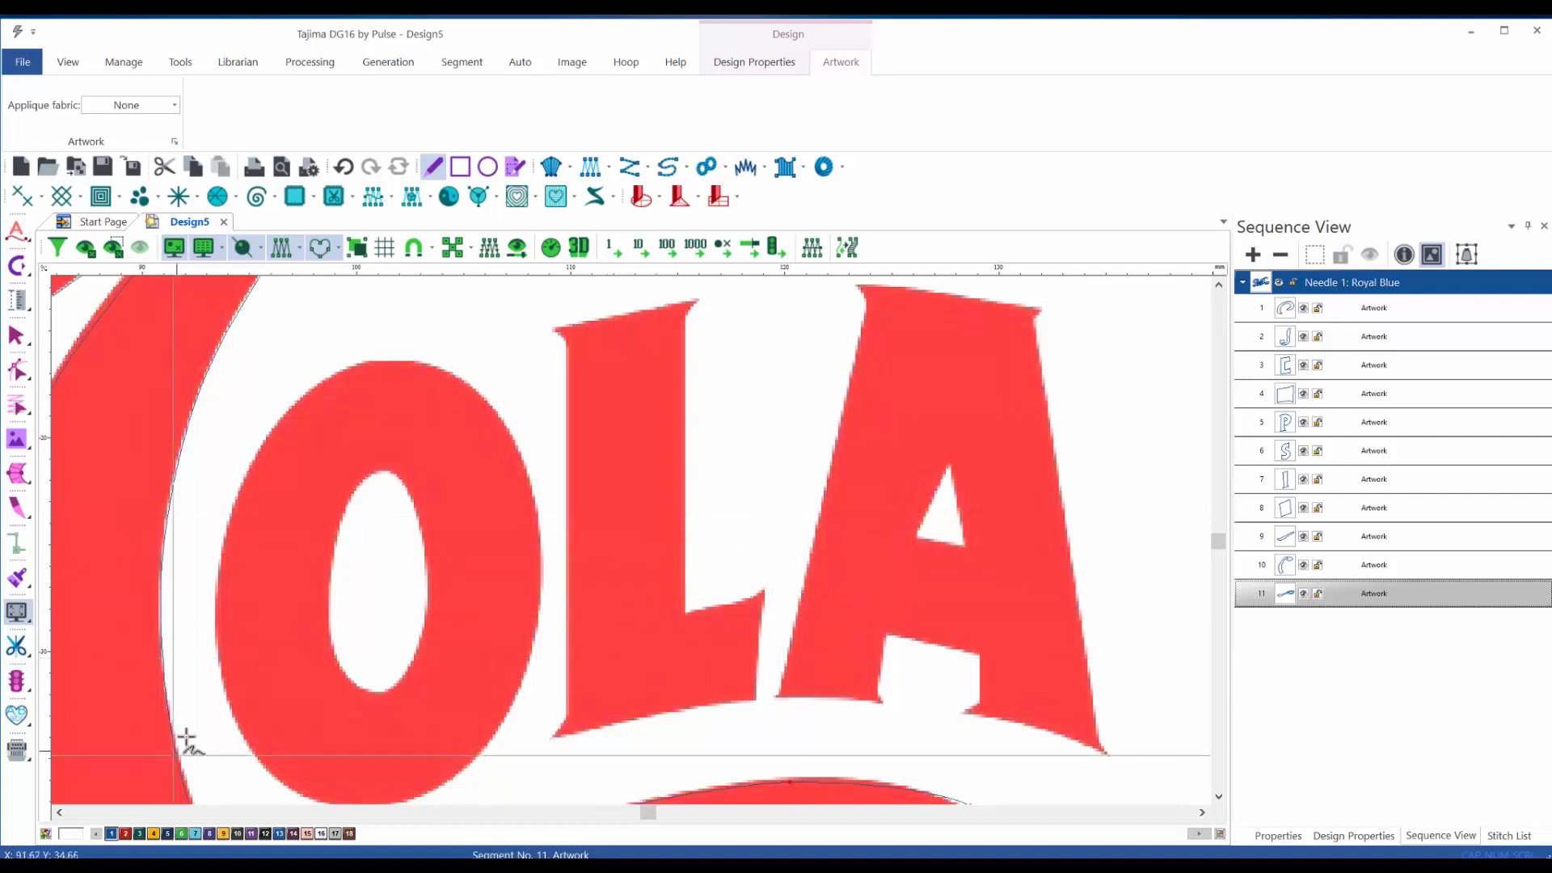
pyautogui.moveTo(336, 610); pyautogui.dragTo(350, 571)
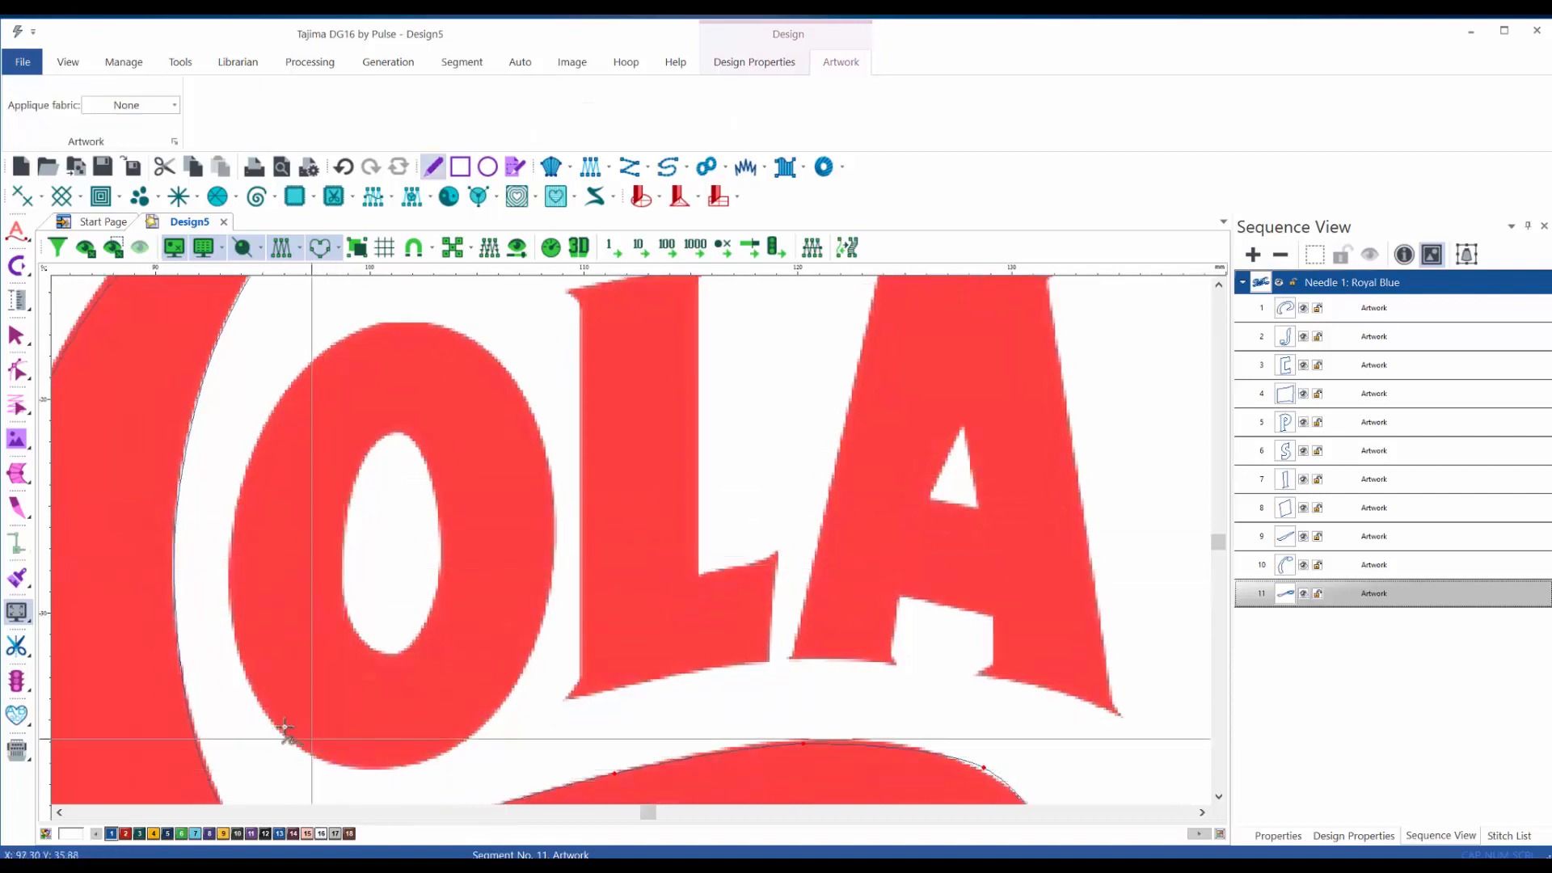
pyautogui.click(315, 759)
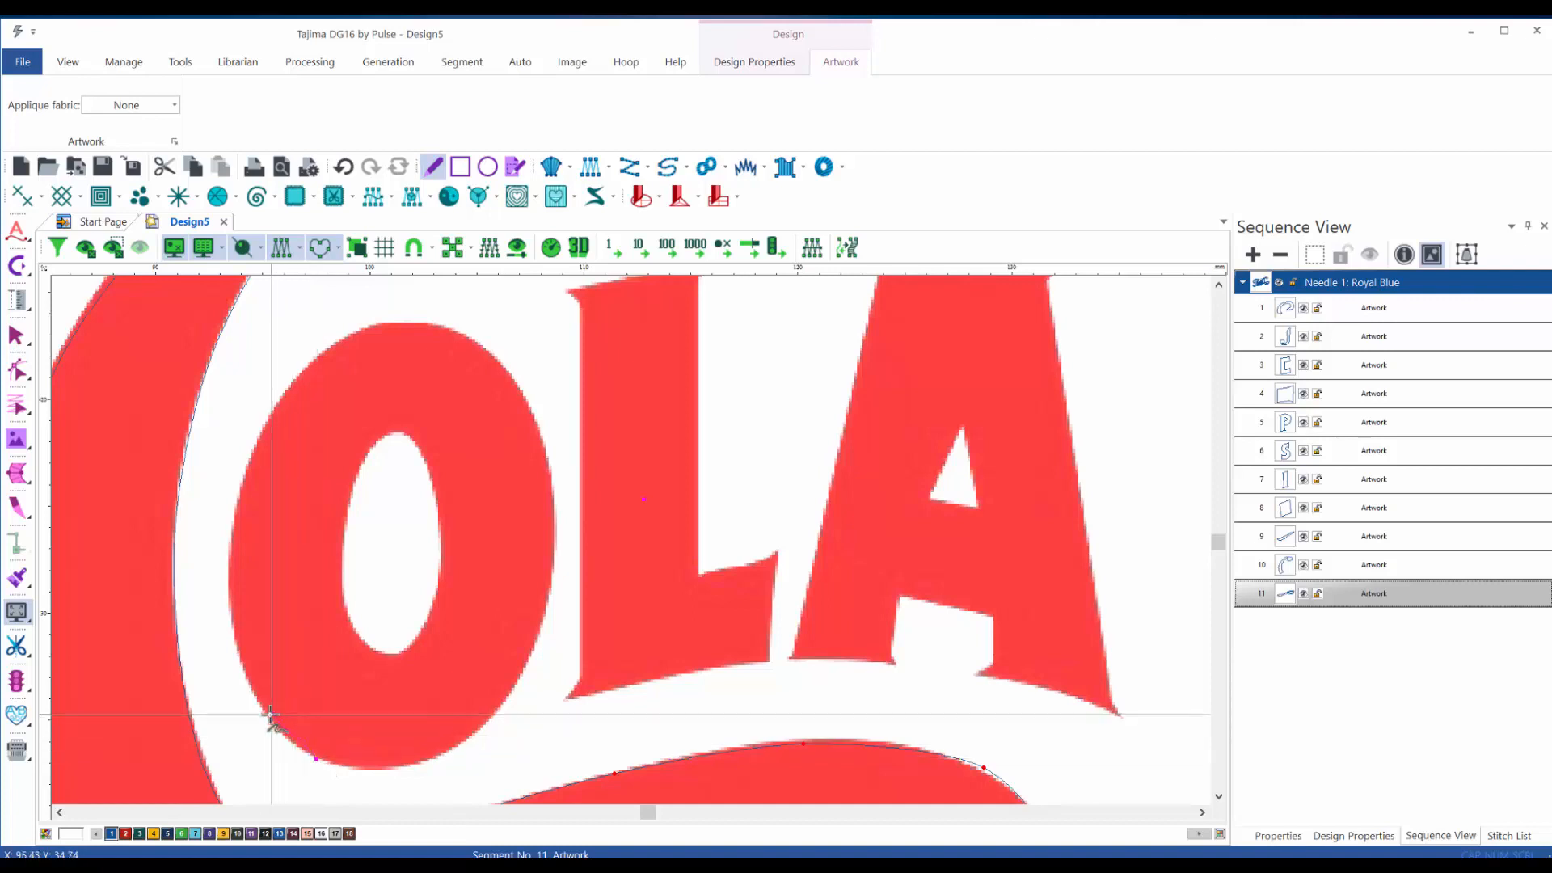
pyautogui.moveTo(266, 712); pyautogui.dragTo(232, 620)
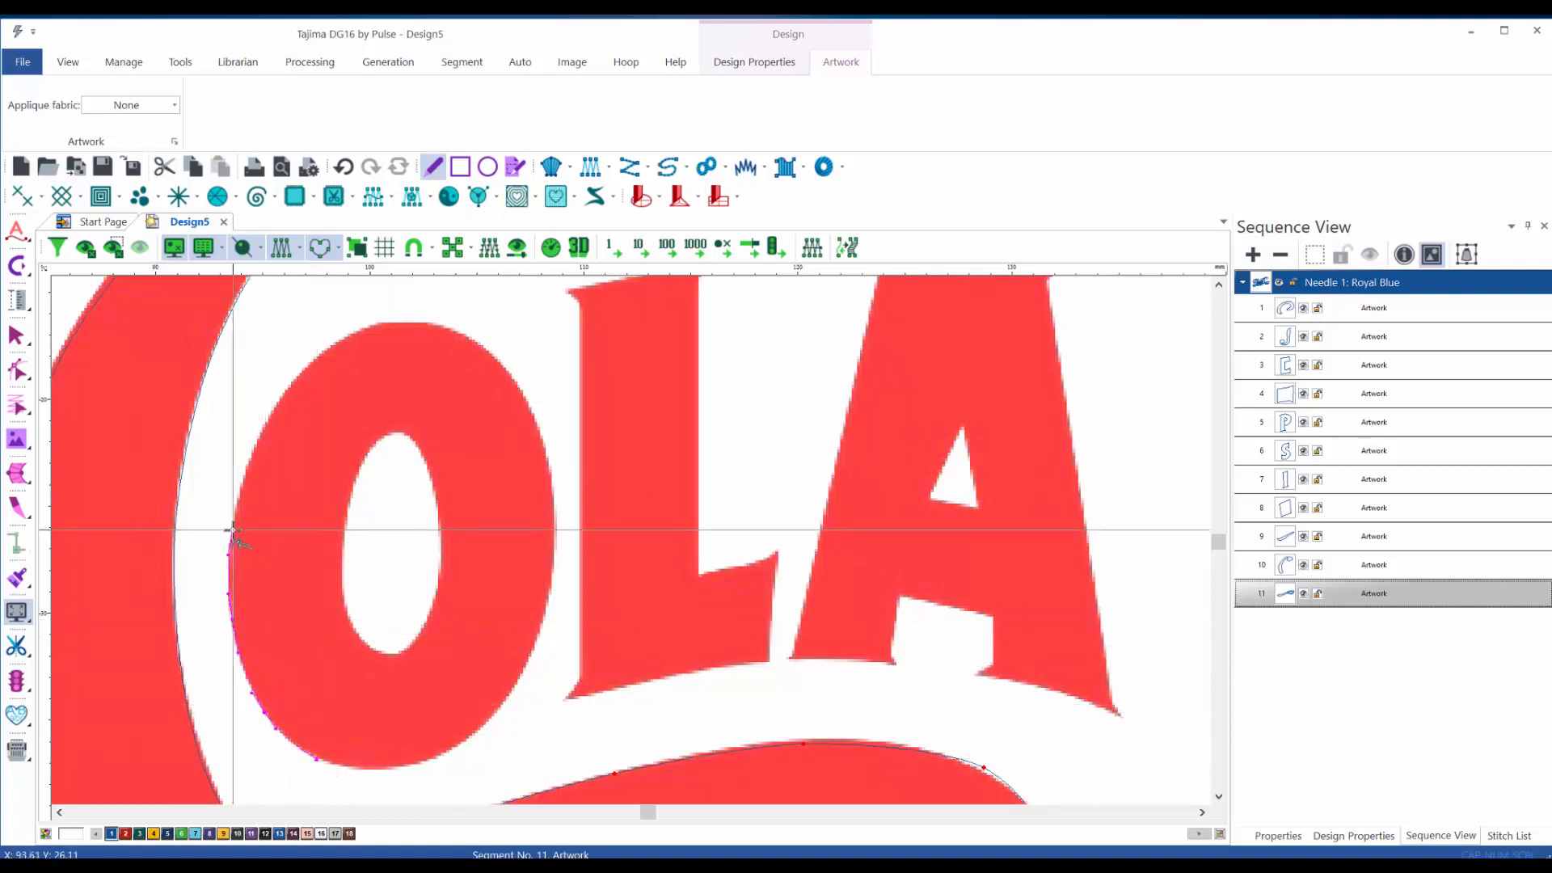
pyautogui.moveTo(232, 531)
pyautogui.mouseDown()
pyautogui.moveTo(314, 339)
pyautogui.moveTo(273, 419)
pyautogui.moveTo(329, 347)
pyautogui.moveTo(395, 320)
pyautogui.moveTo(454, 332)
pyautogui.moveTo(549, 416)
pyautogui.moveTo(518, 386)
pyautogui.moveTo(551, 467)
pyautogui.moveTo(553, 581)
pyautogui.moveTo(522, 668)
pyautogui.moveTo(476, 733)
pyautogui.moveTo(351, 759)
pyautogui.mouseUp()
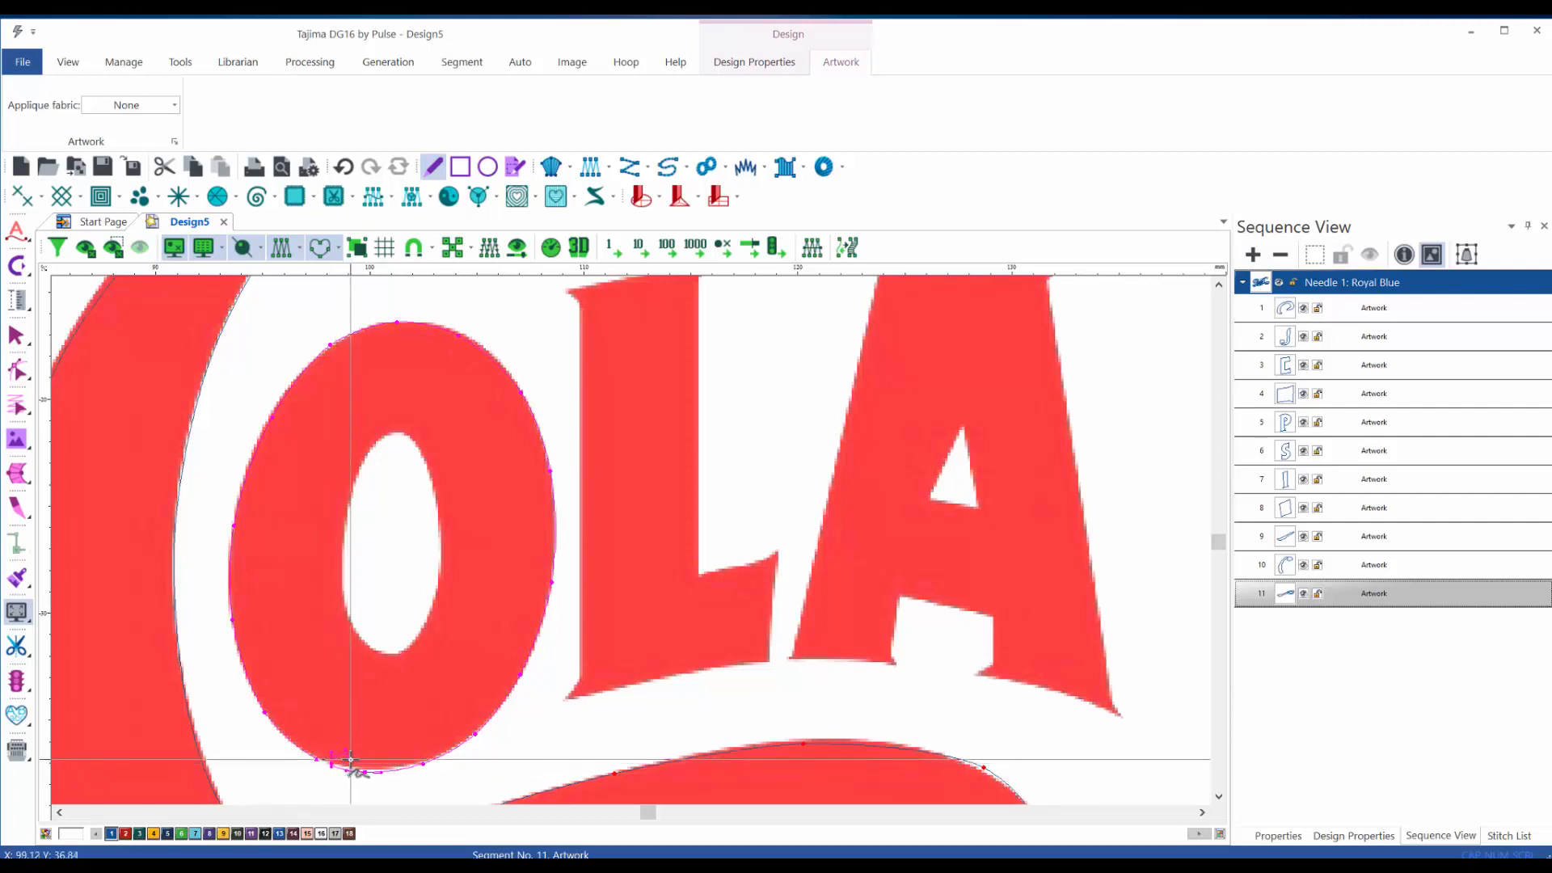
# - Trace the O's inner opening as a second contour and finish the letter as an artwork segment
pyautogui.click(372, 448)
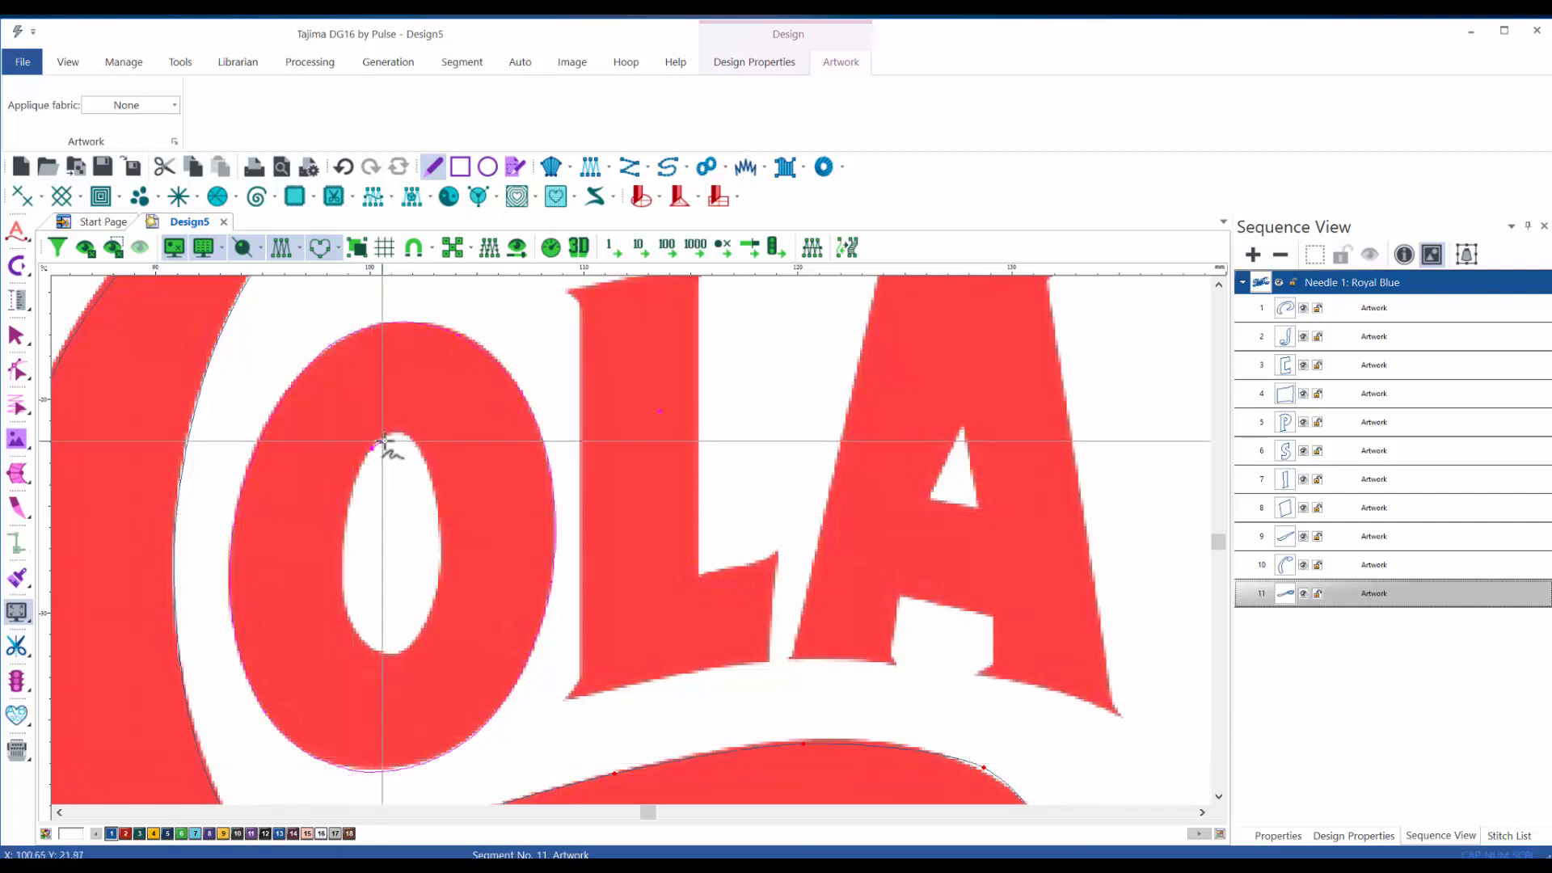
pyautogui.moveTo(388, 436)
pyautogui.mouseDown()
pyautogui.moveTo(425, 454)
pyautogui.moveTo(438, 587)
pyautogui.moveTo(420, 632)
pyautogui.moveTo(390, 651)
pyautogui.moveTo(350, 622)
pyautogui.moveTo(344, 564)
pyautogui.moveTo(372, 448)
pyautogui.mouseUp()
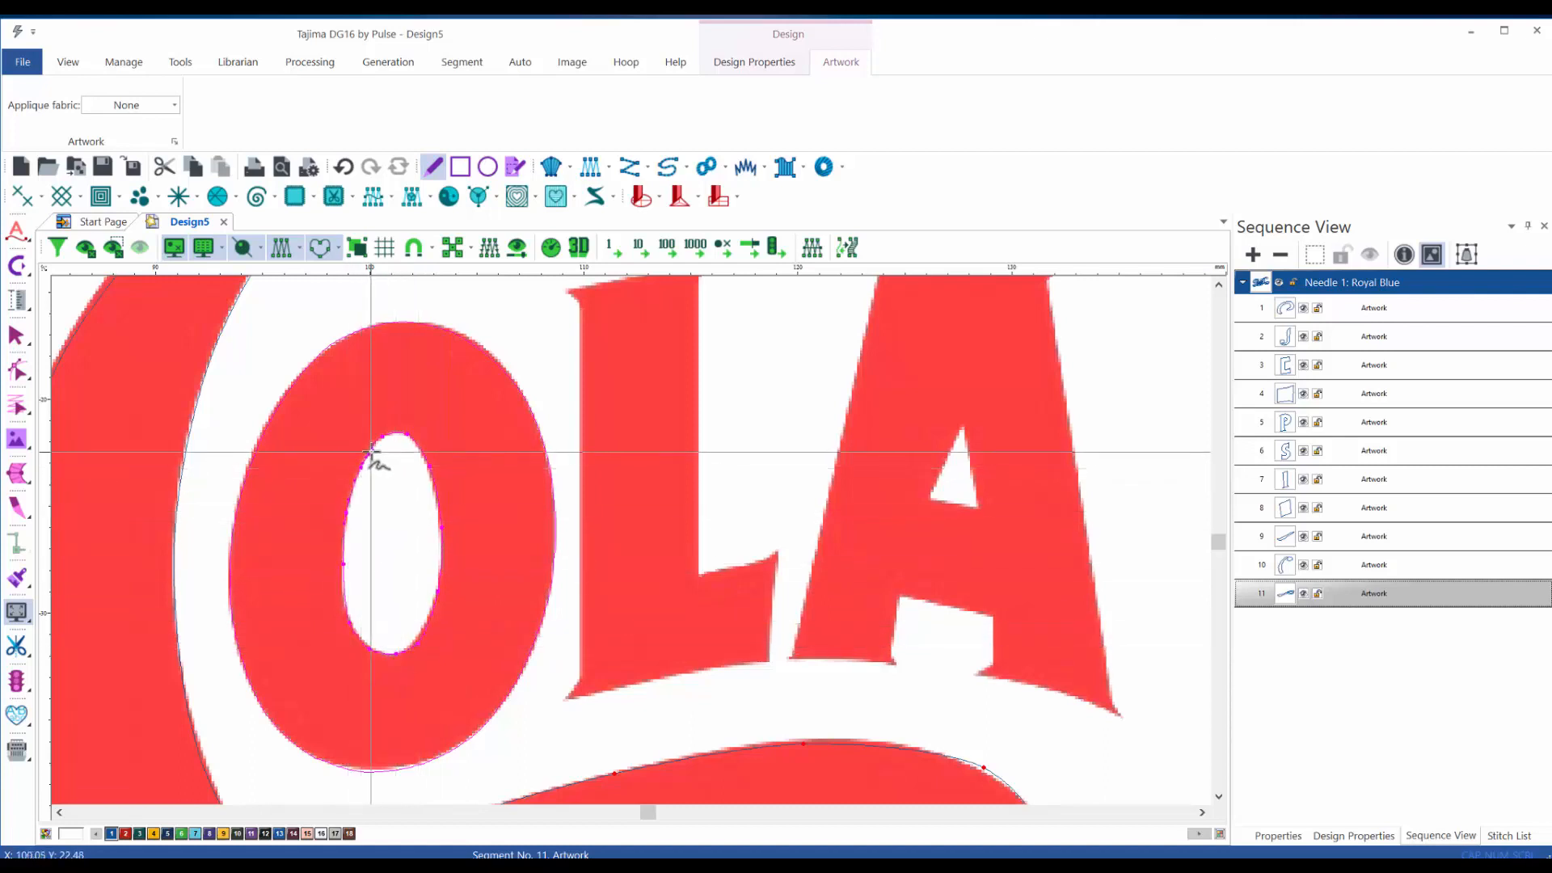
pyautogui.press('Return')
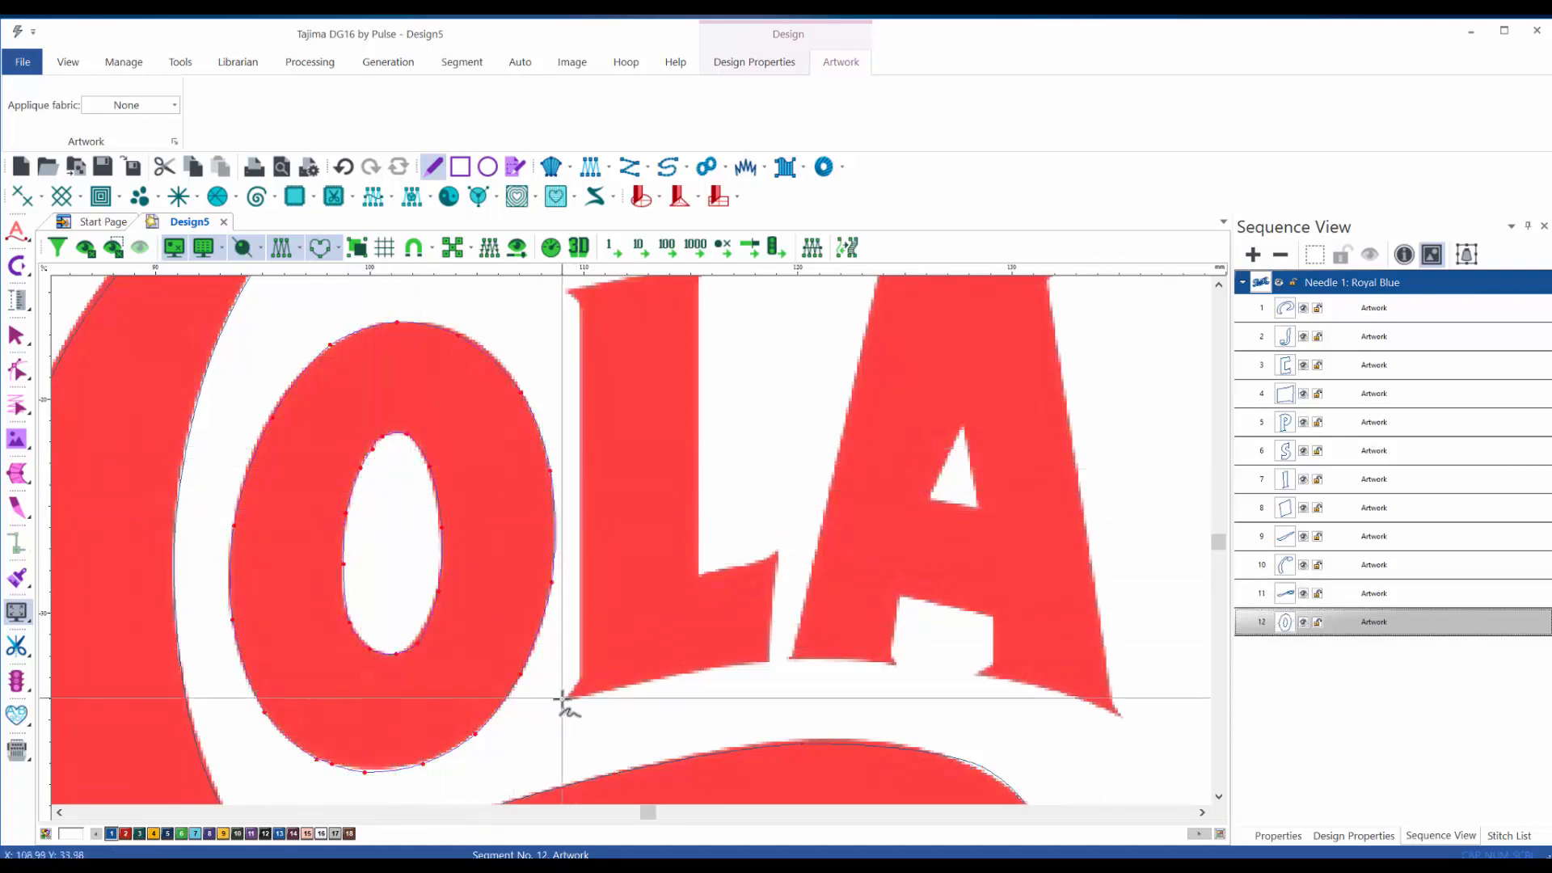
# - Trace the stem of the letter L in OLA from its lower-left serif up and across the top to the upper-right serif
pyautogui.click(581, 677)
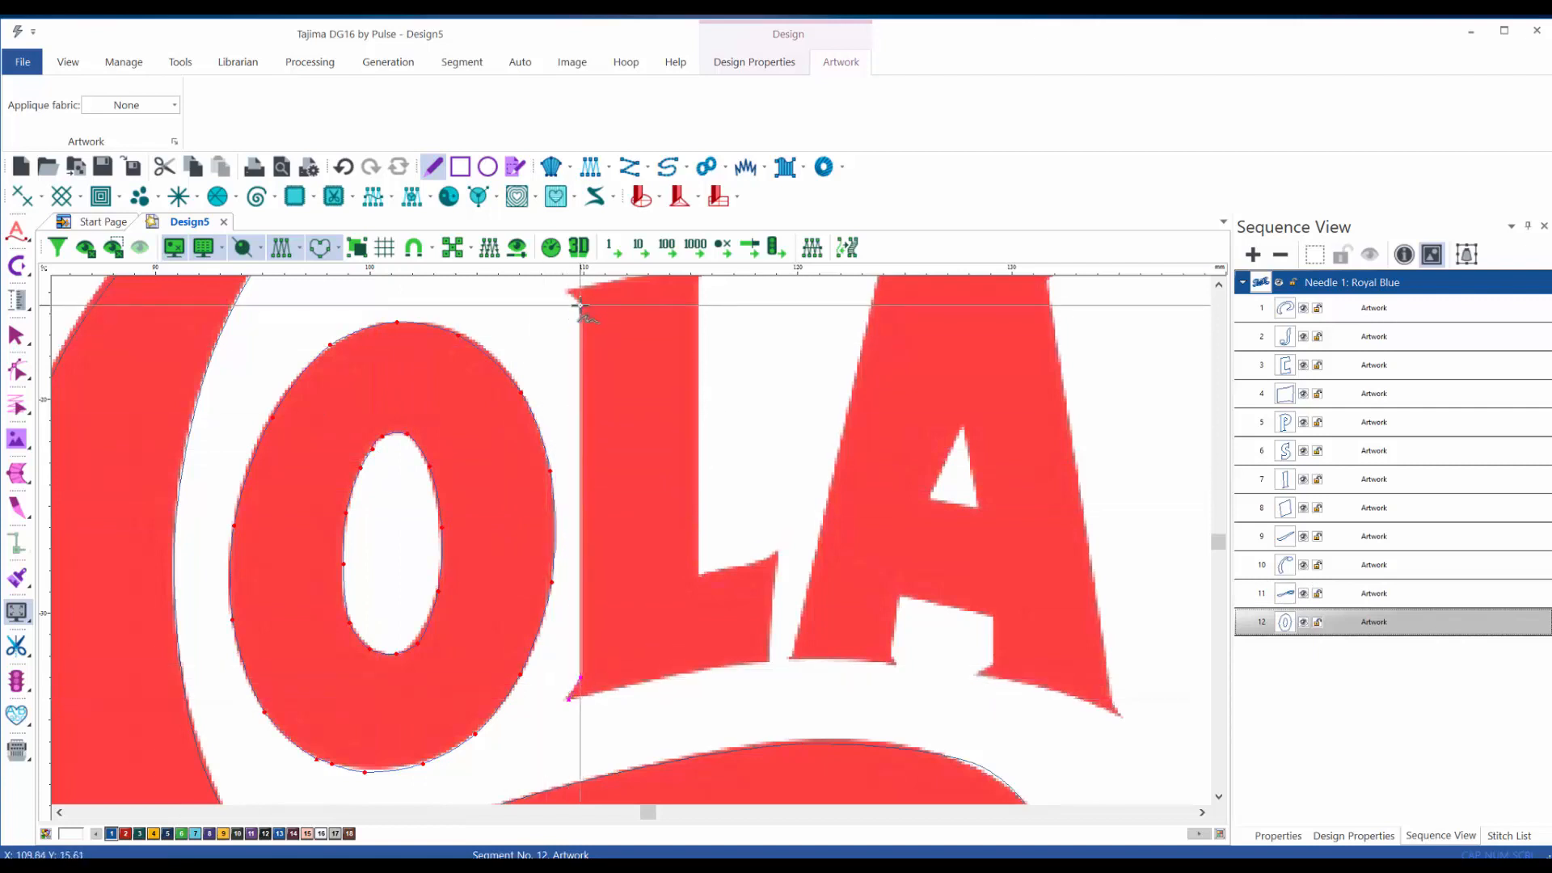
pyautogui.click(580, 306)
pyautogui.click(567, 293)
pyautogui.moveTo(685, 372); pyautogui.dragTo(583, 439)
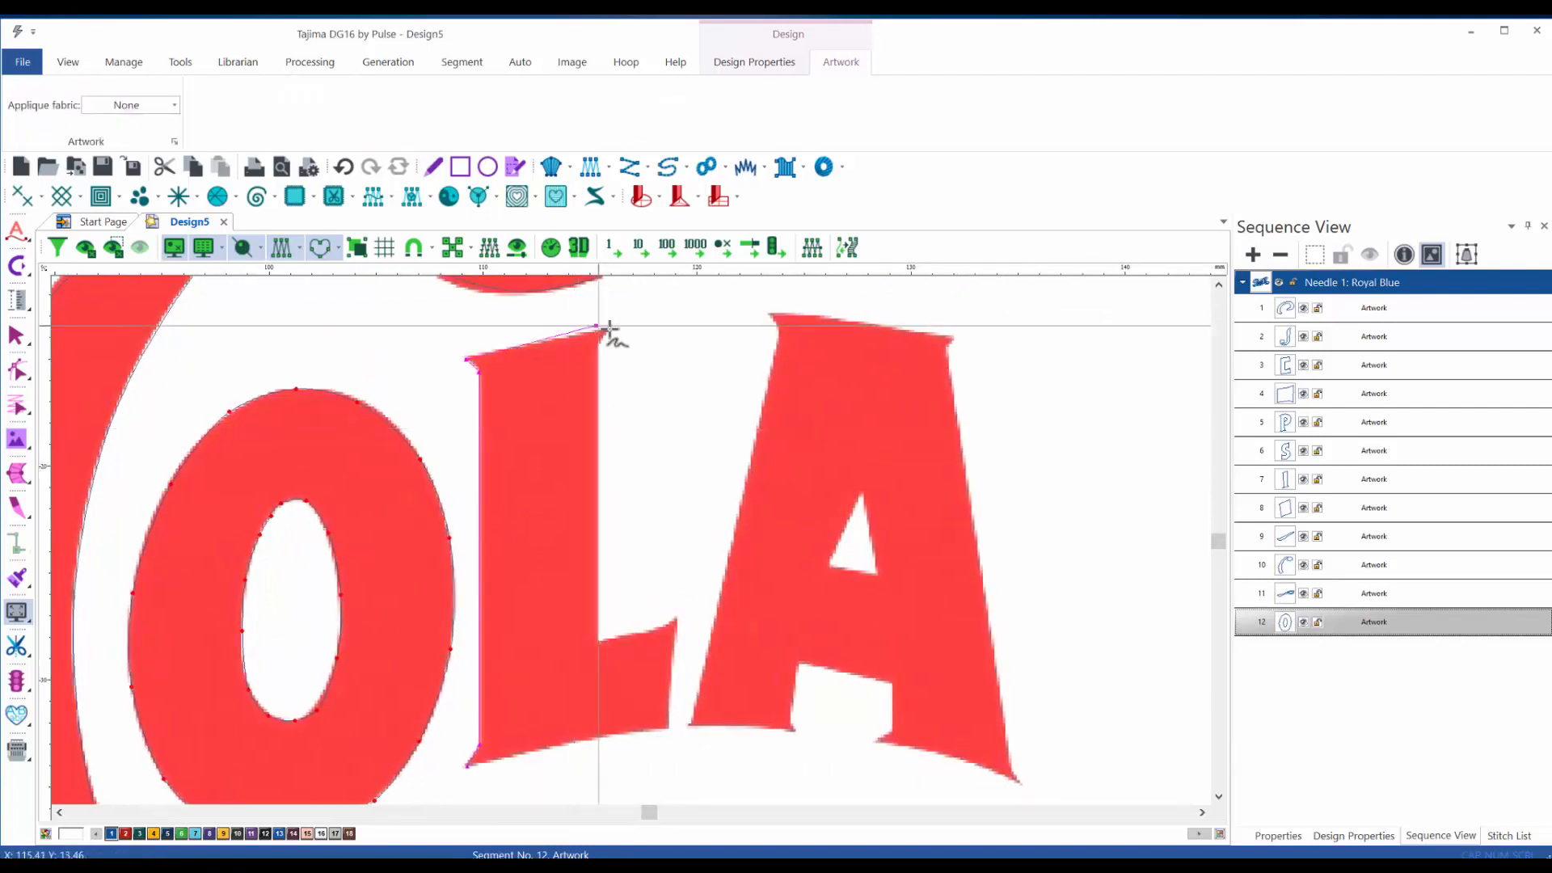
pyautogui.click(613, 328)
pyautogui.click(599, 348)
# - Trace the L's inner corner, foot and curved base, and finish the letter as an artwork segment
pyautogui.click(600, 641)
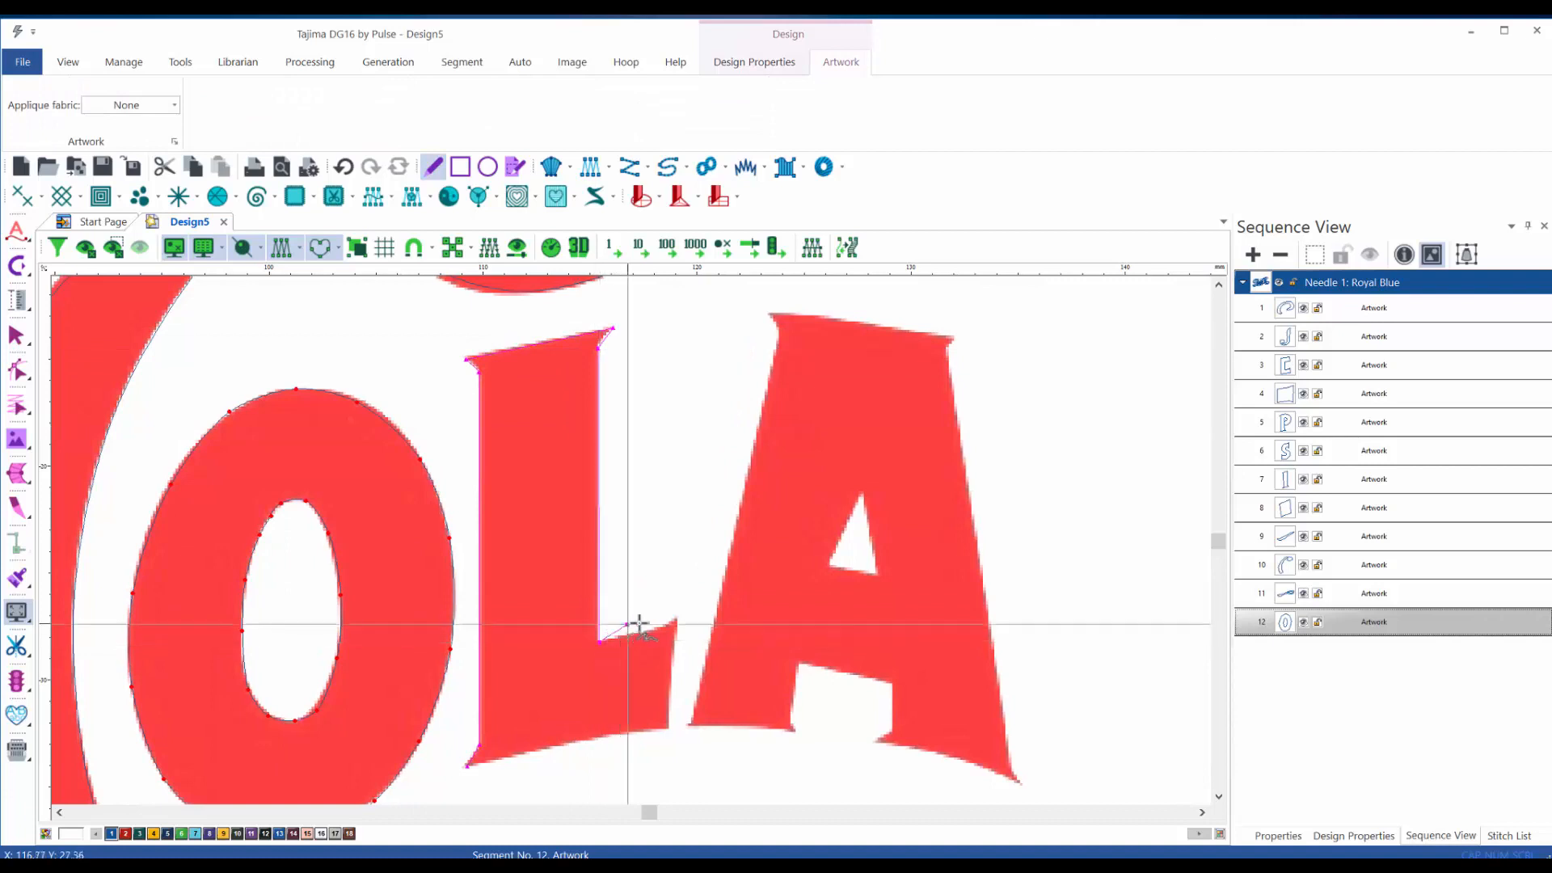
pyautogui.click(679, 619)
pyautogui.click(669, 674)
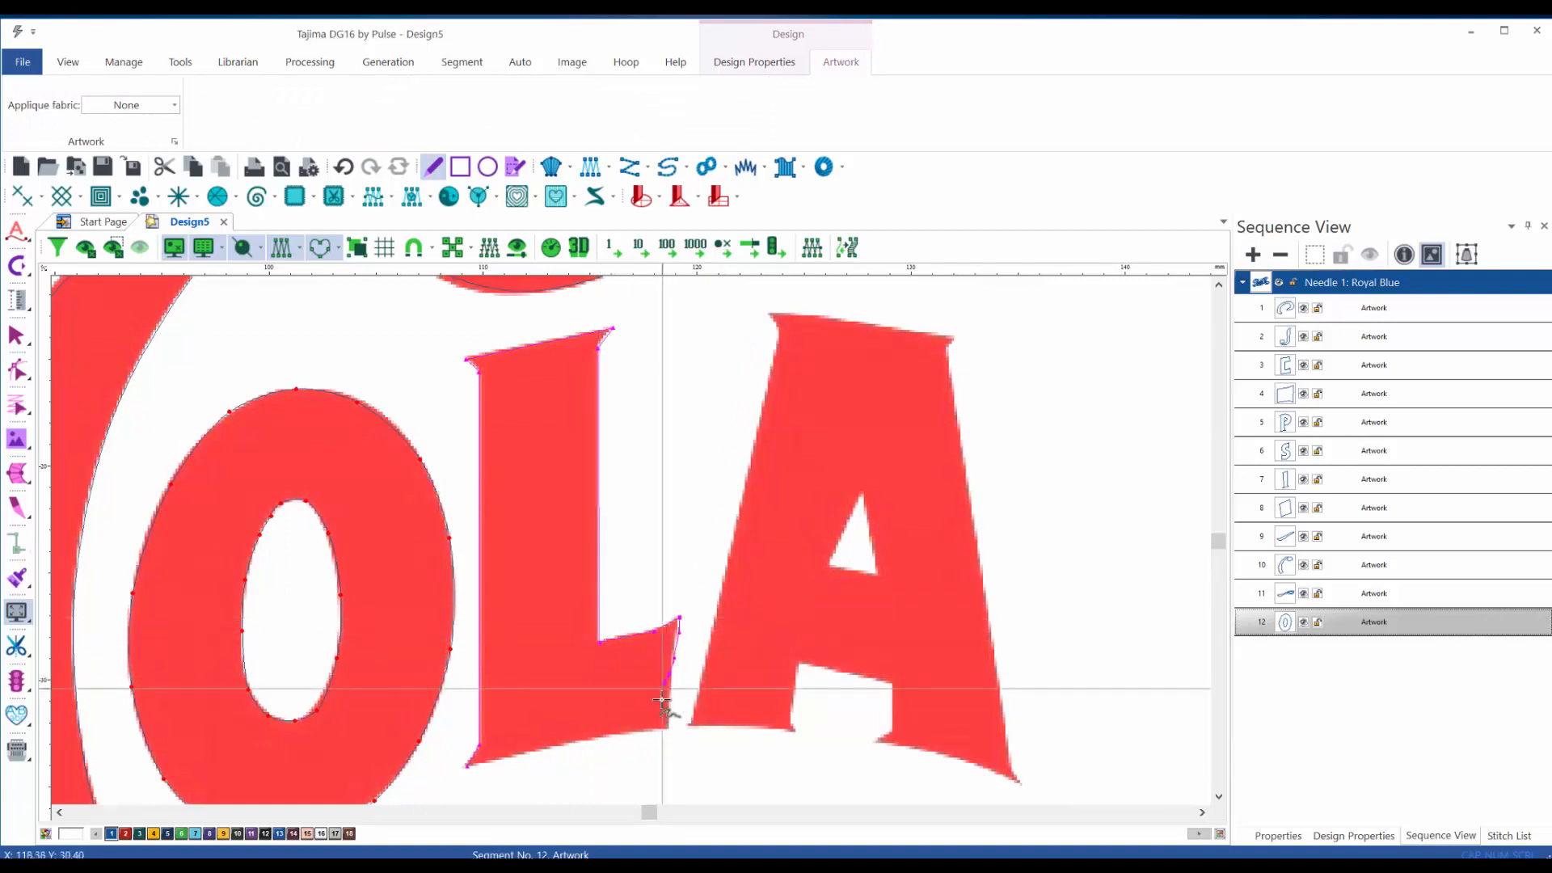
pyautogui.click(668, 730)
pyautogui.click(563, 744)
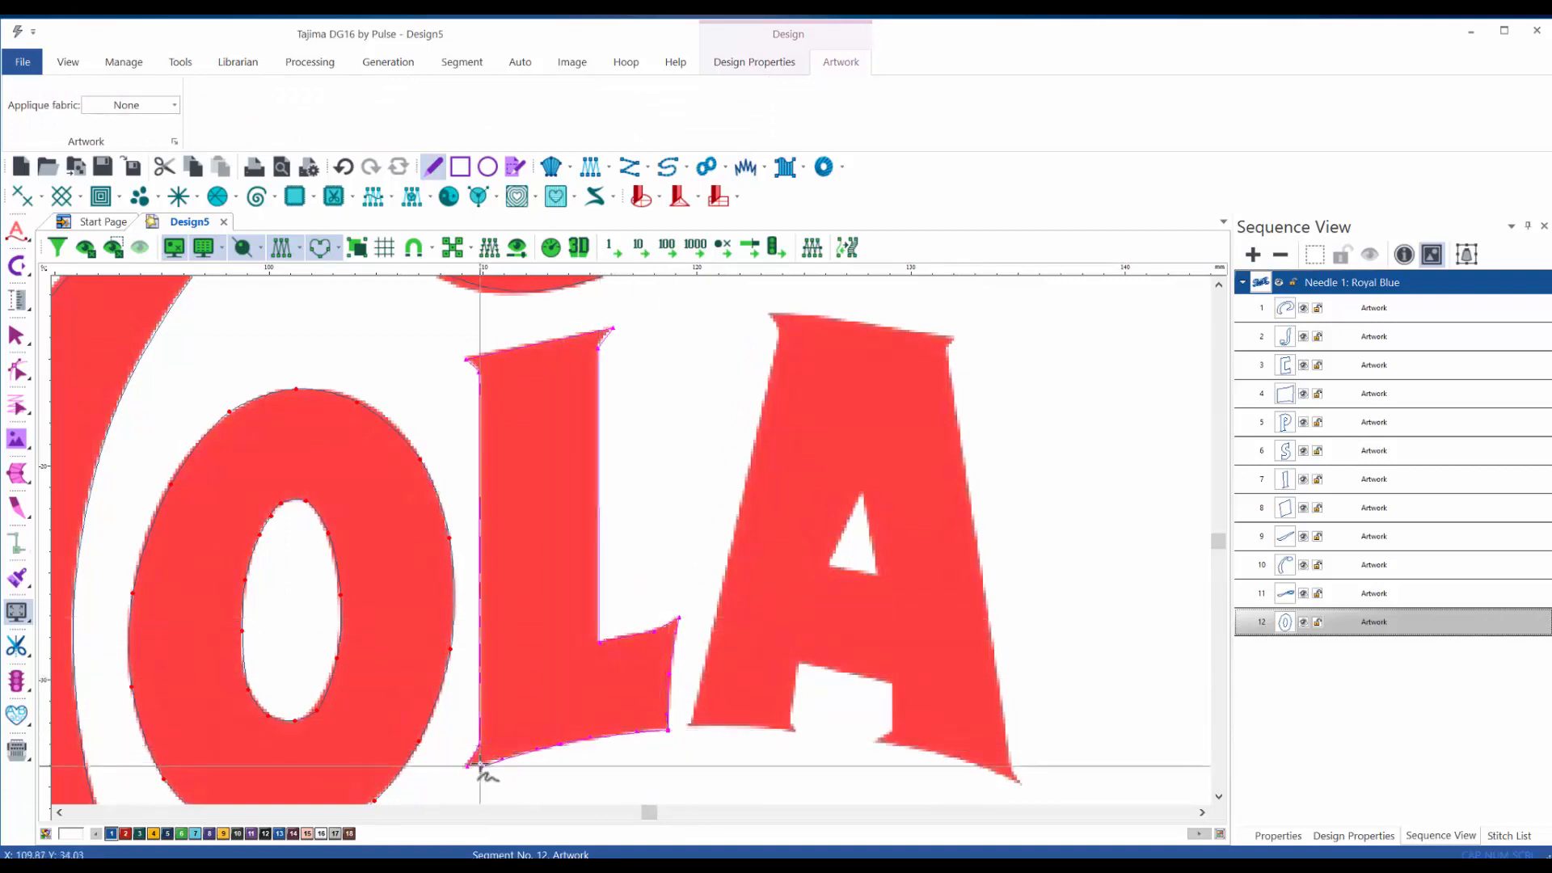
pyautogui.press('Return')
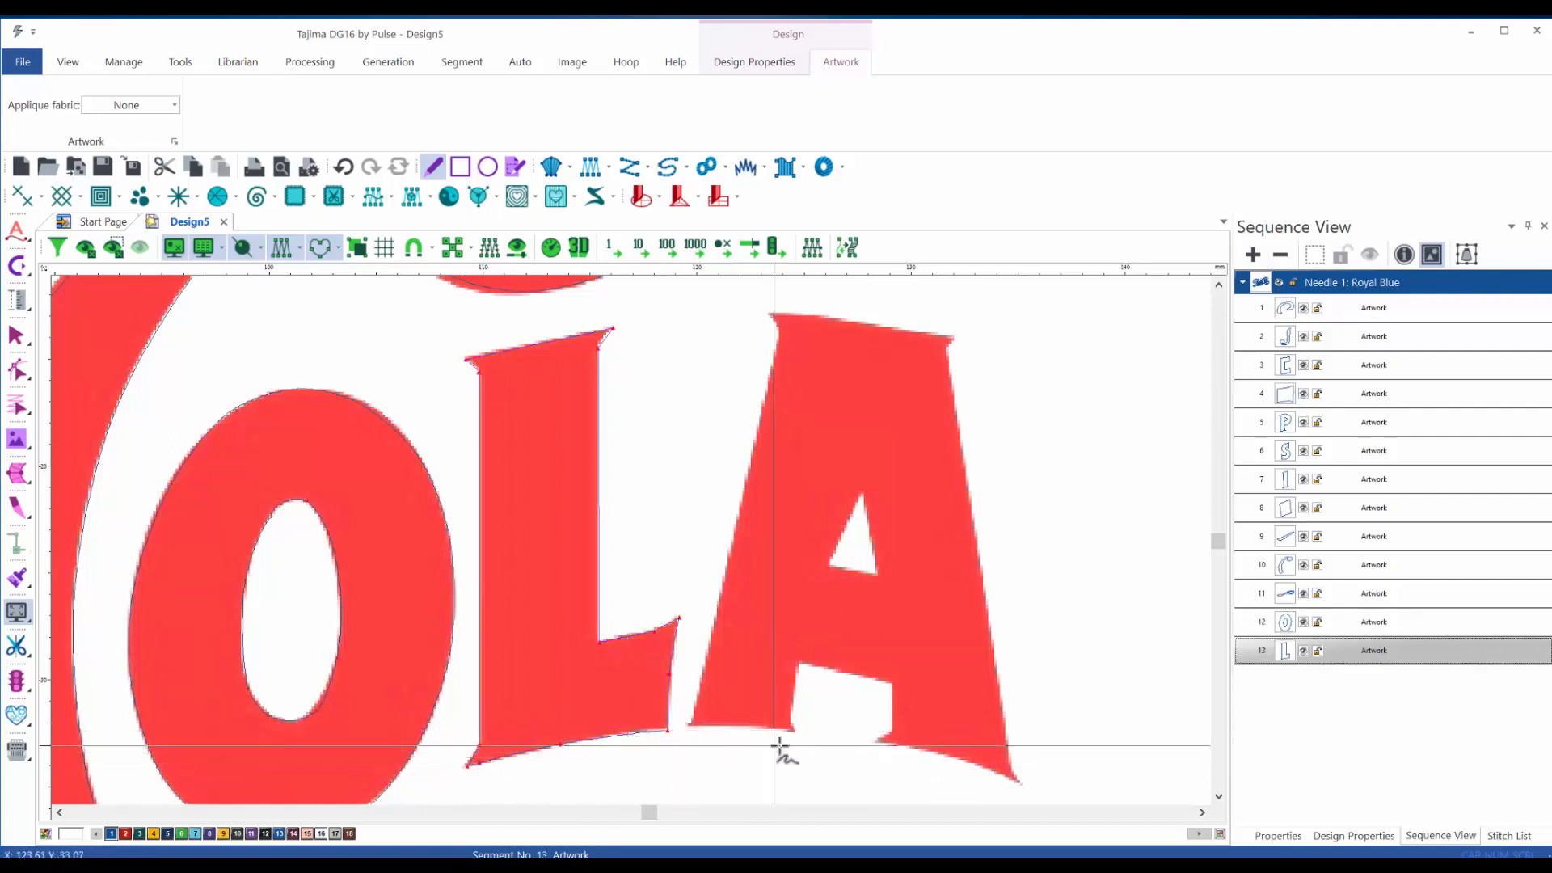
# - Trace the A's left leg from its foot up to the apex and back along the inner triangle as a separate artwork segment
pyautogui.click(793, 730)
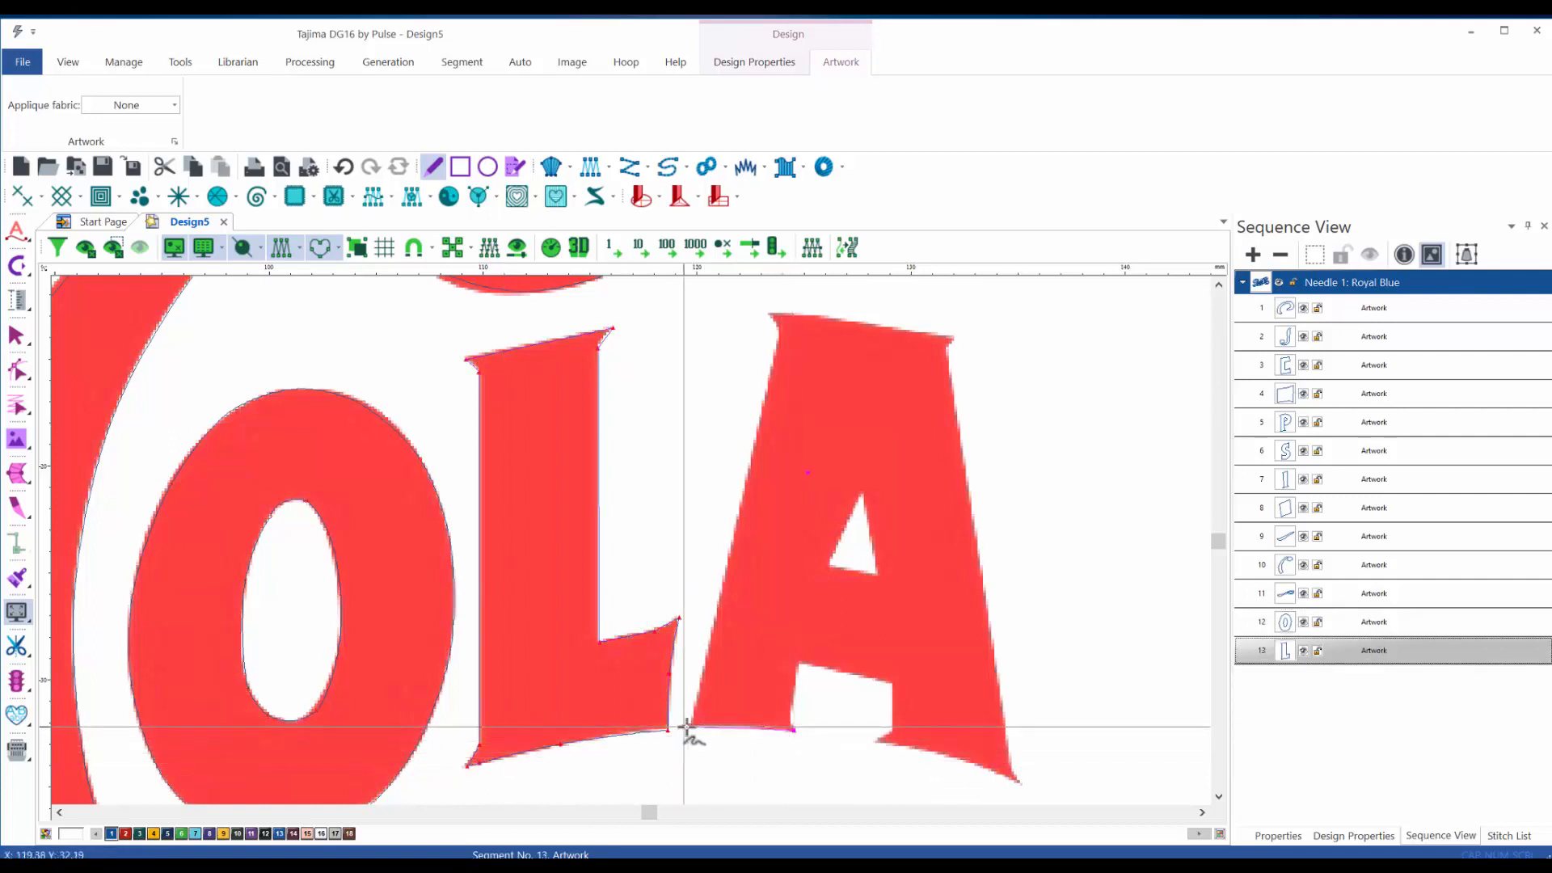
pyautogui.click(686, 725)
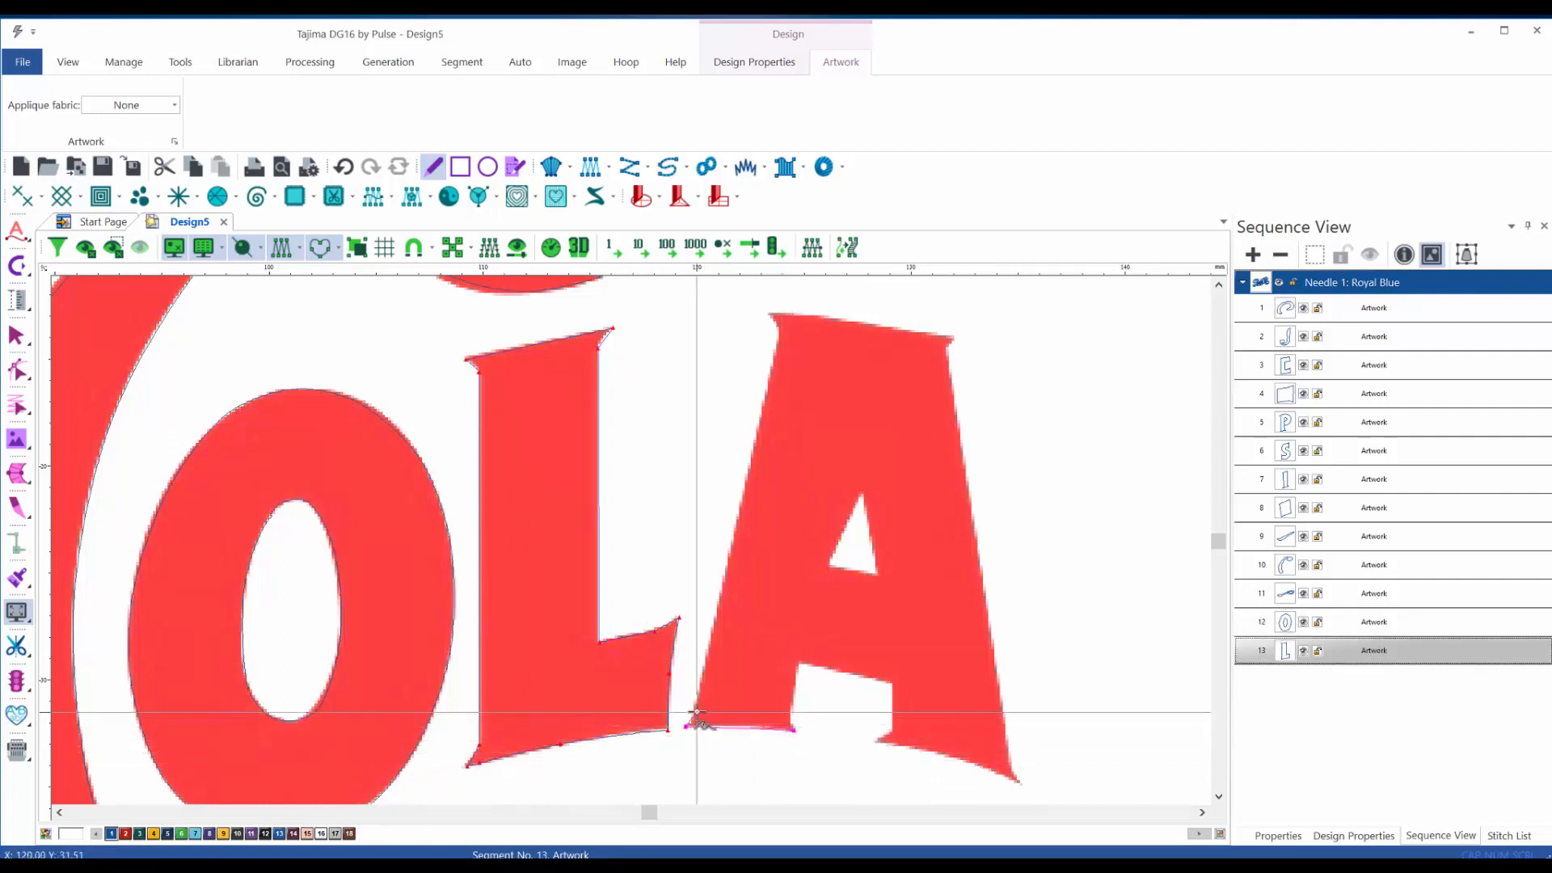
pyautogui.click(783, 339)
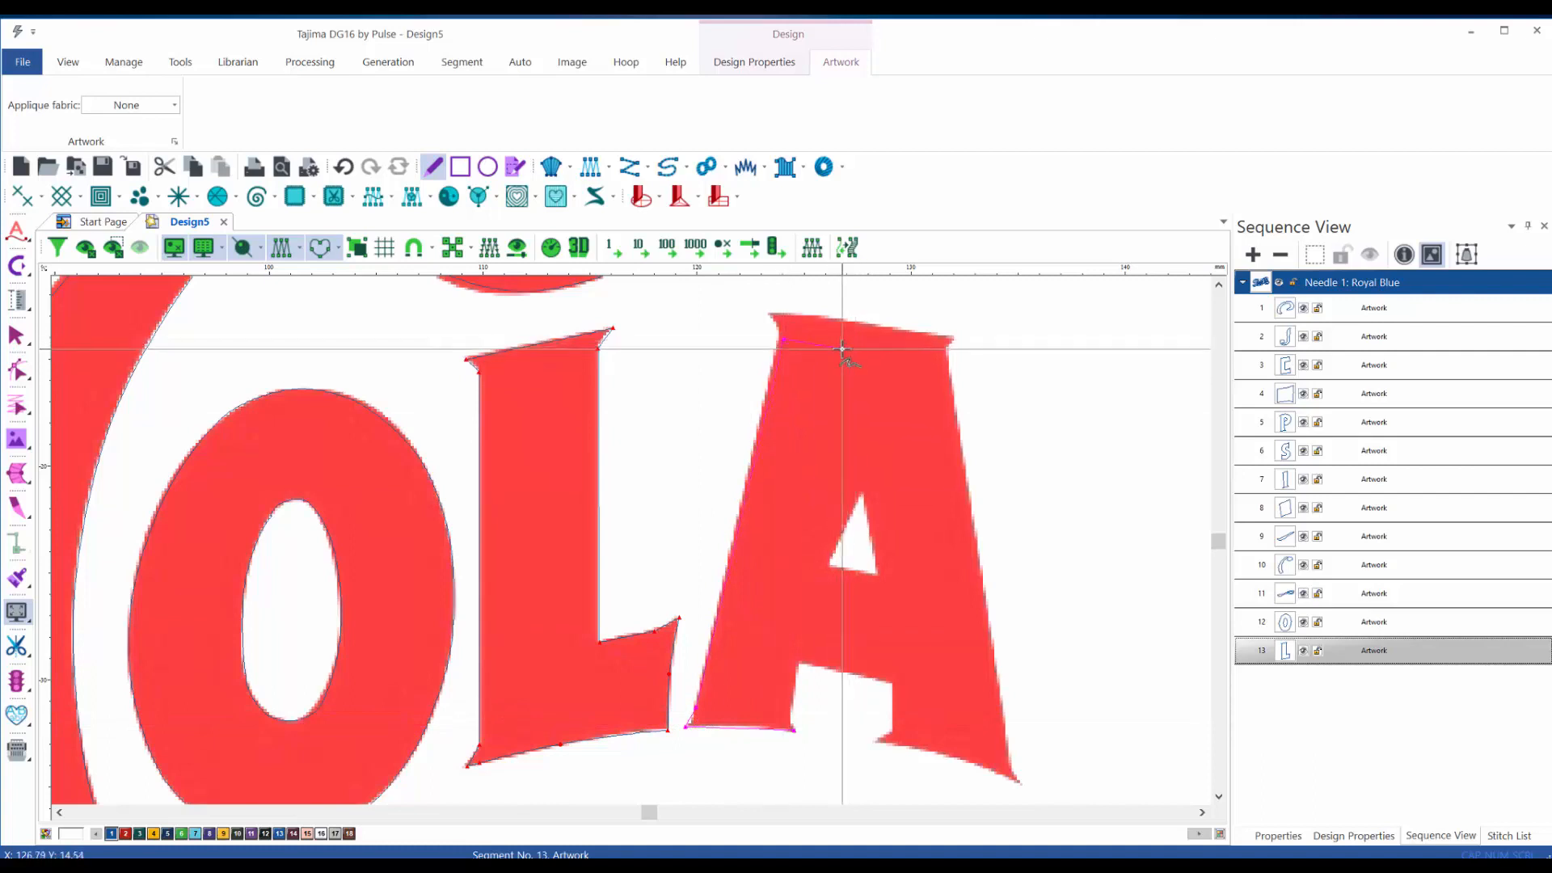
pyautogui.click(842, 349)
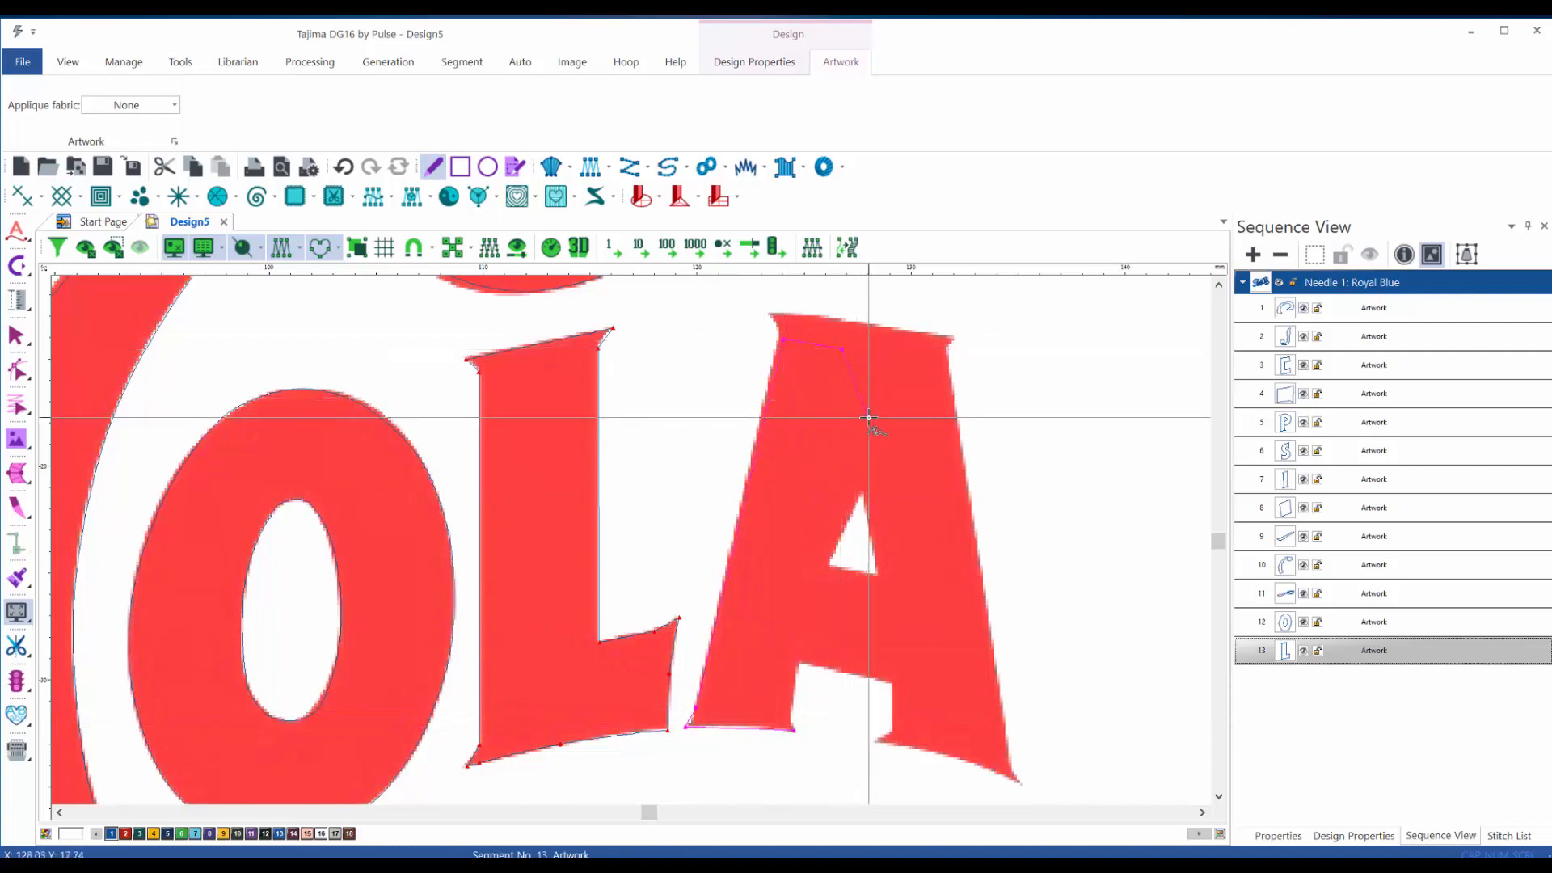
pyautogui.click(876, 477)
pyautogui.click(829, 565)
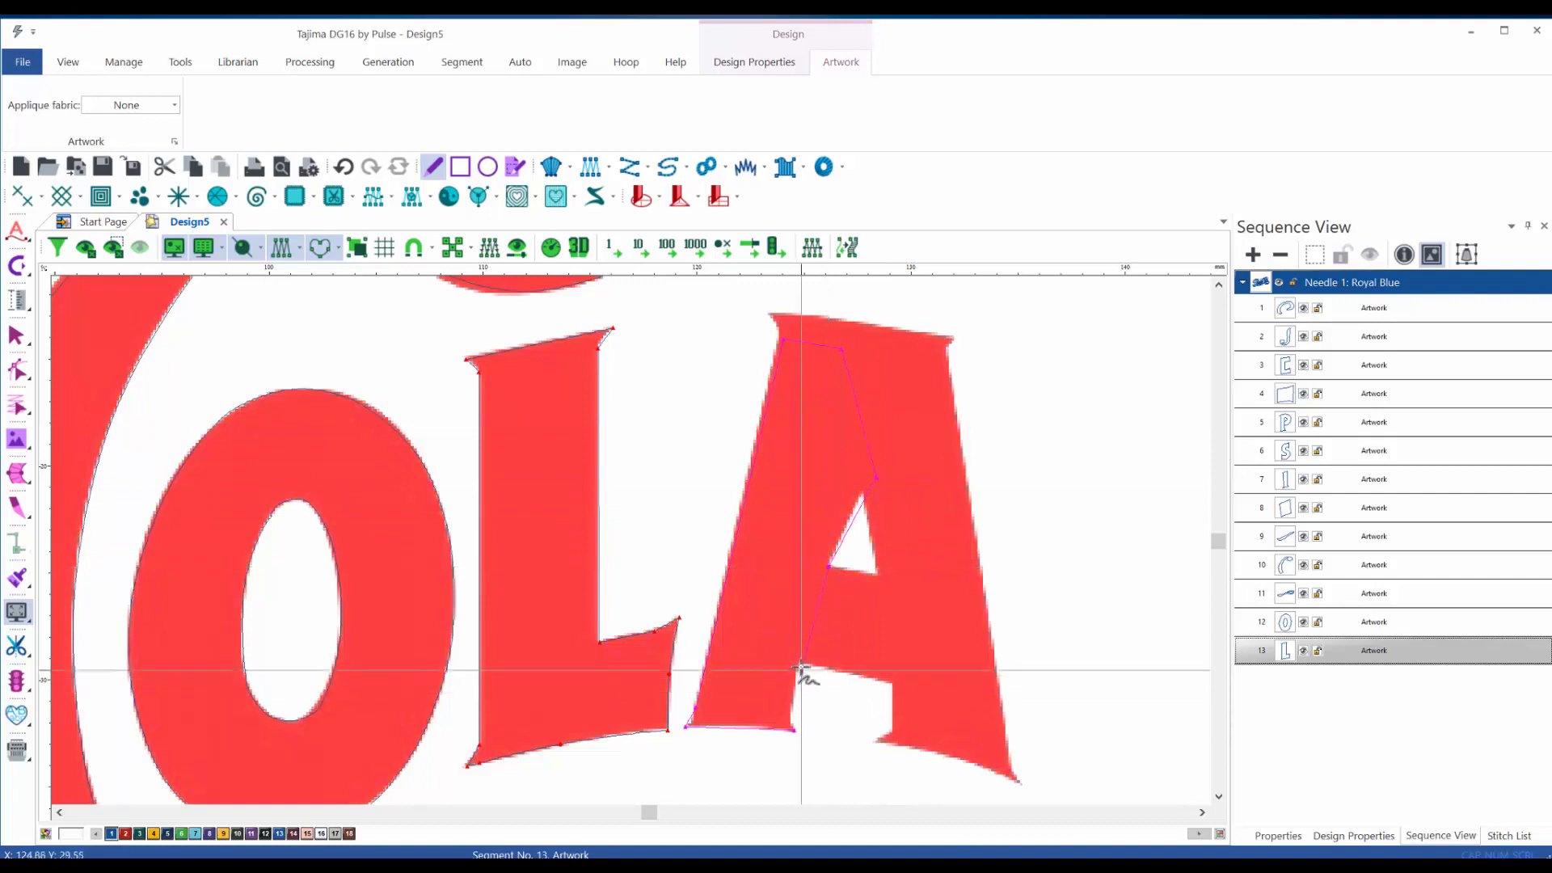
pyautogui.click(799, 661)
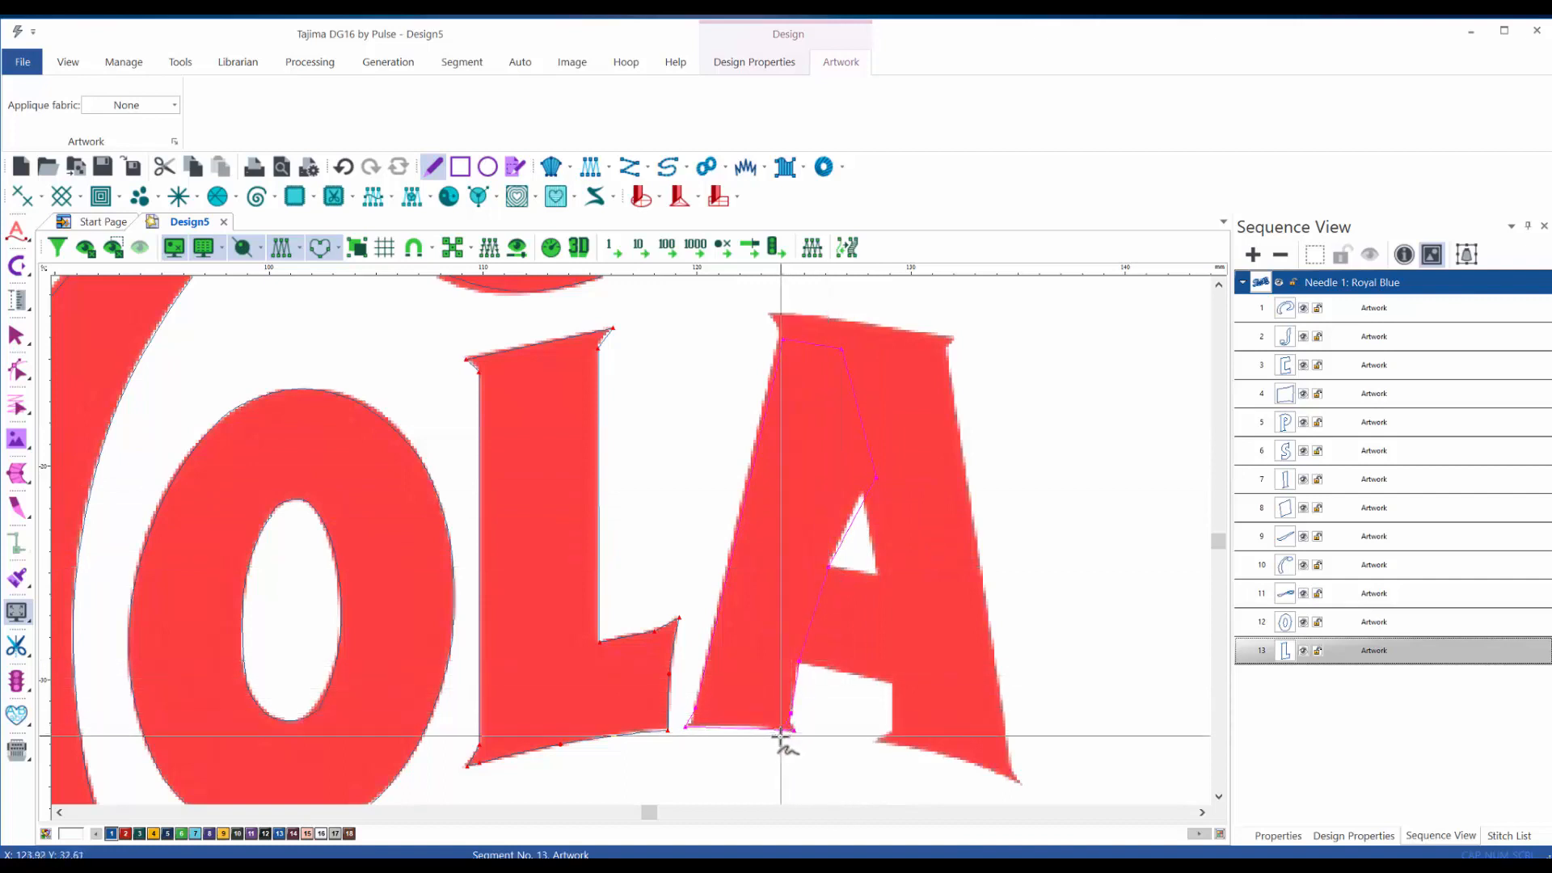
pyautogui.press('Return')
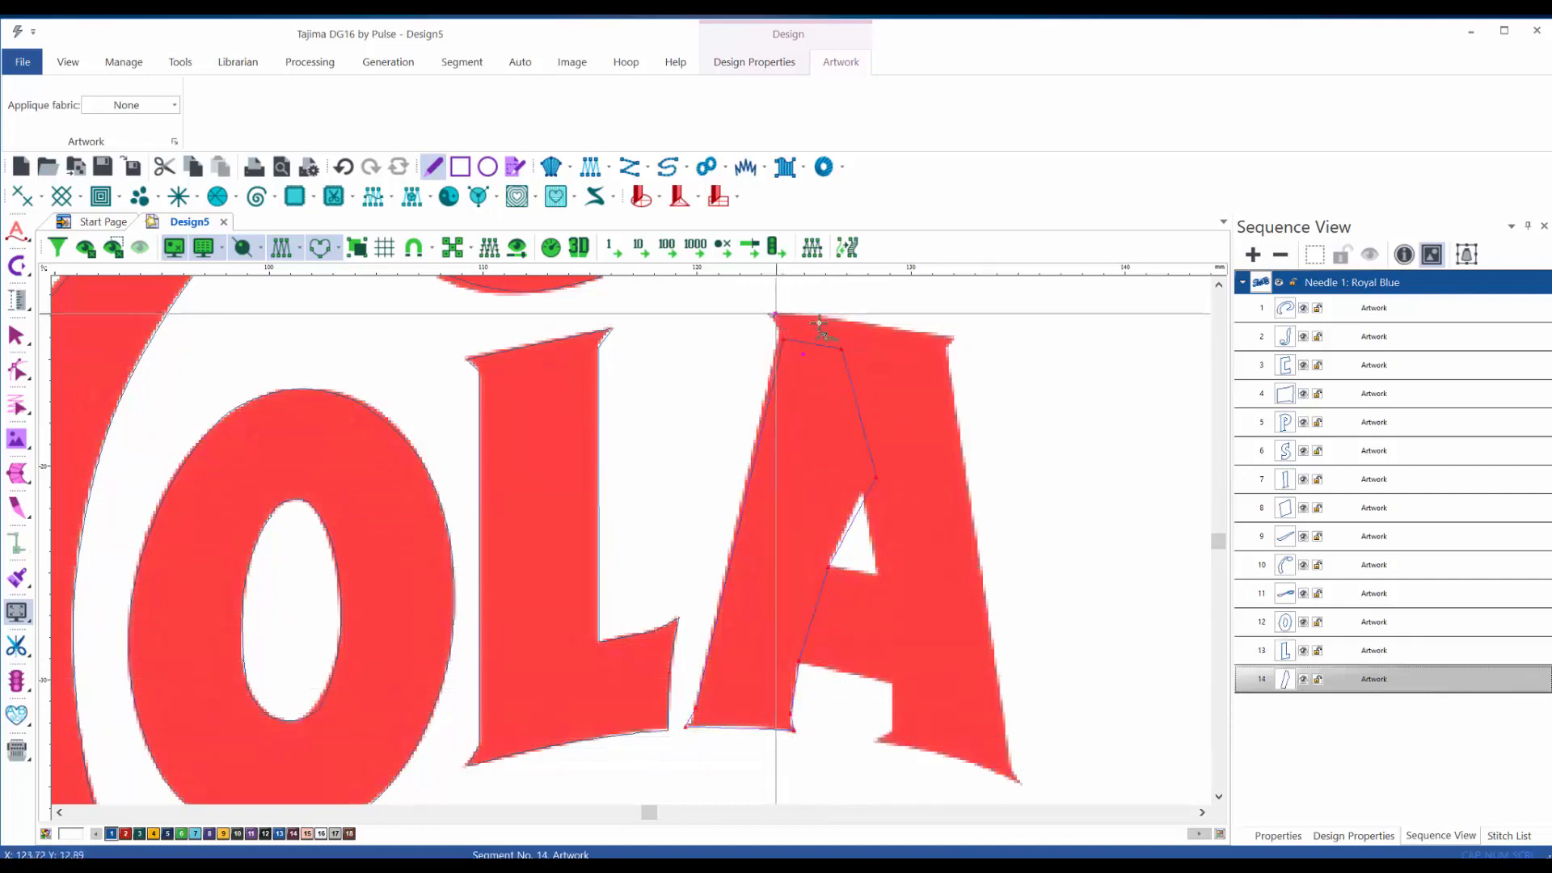
# - Trace the A's right leg along the top edge, outer side, curved foot and lower inner edge up to the crossbar
pyautogui.click(957, 338)
pyautogui.click(946, 354)
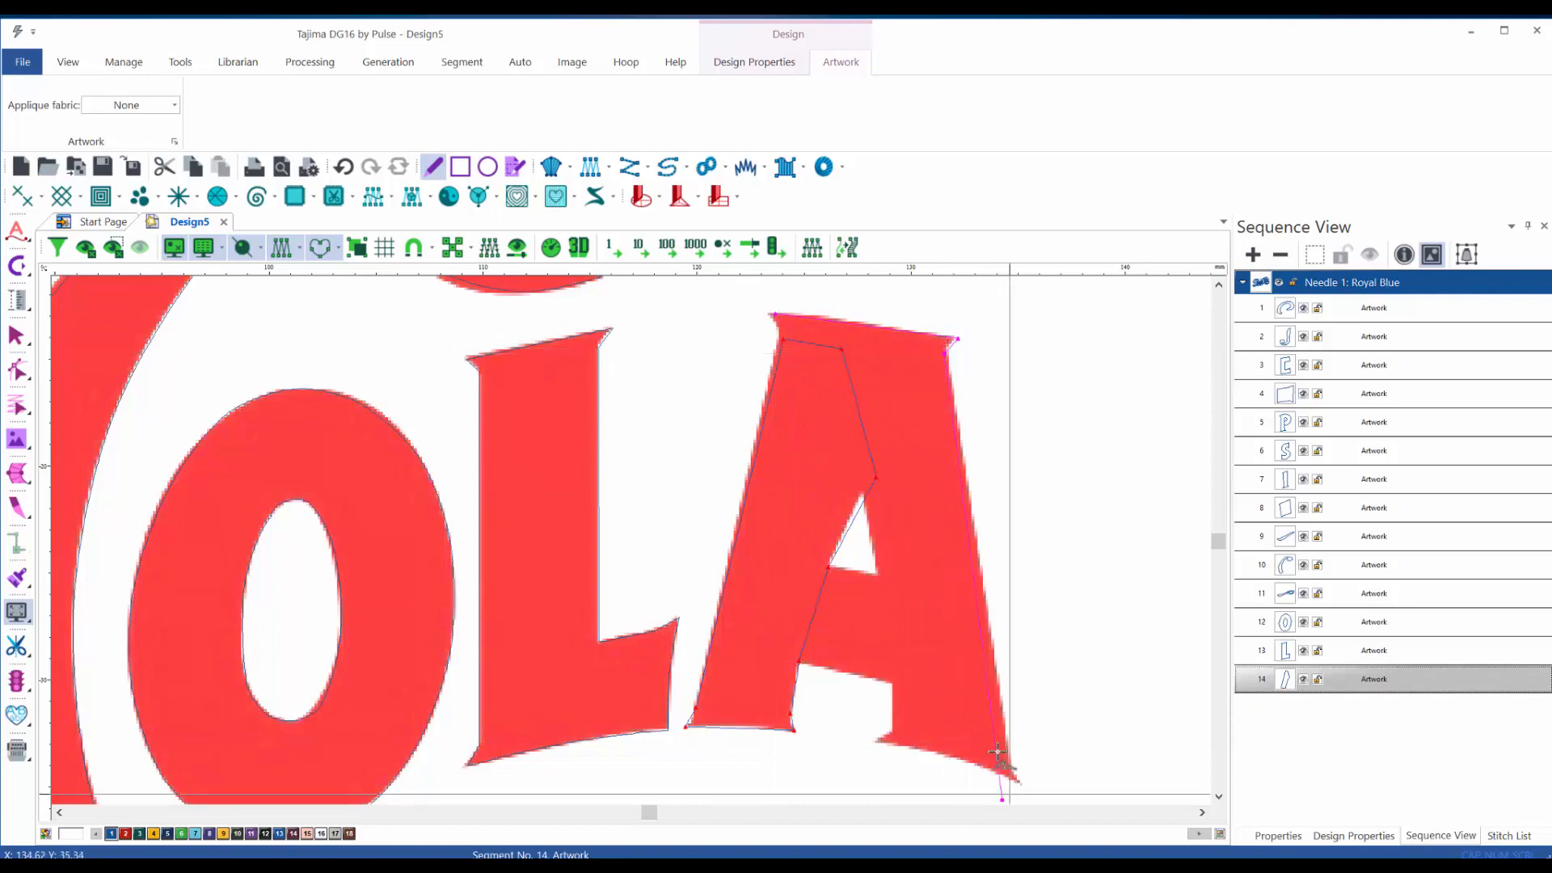
pyautogui.click(1023, 782)
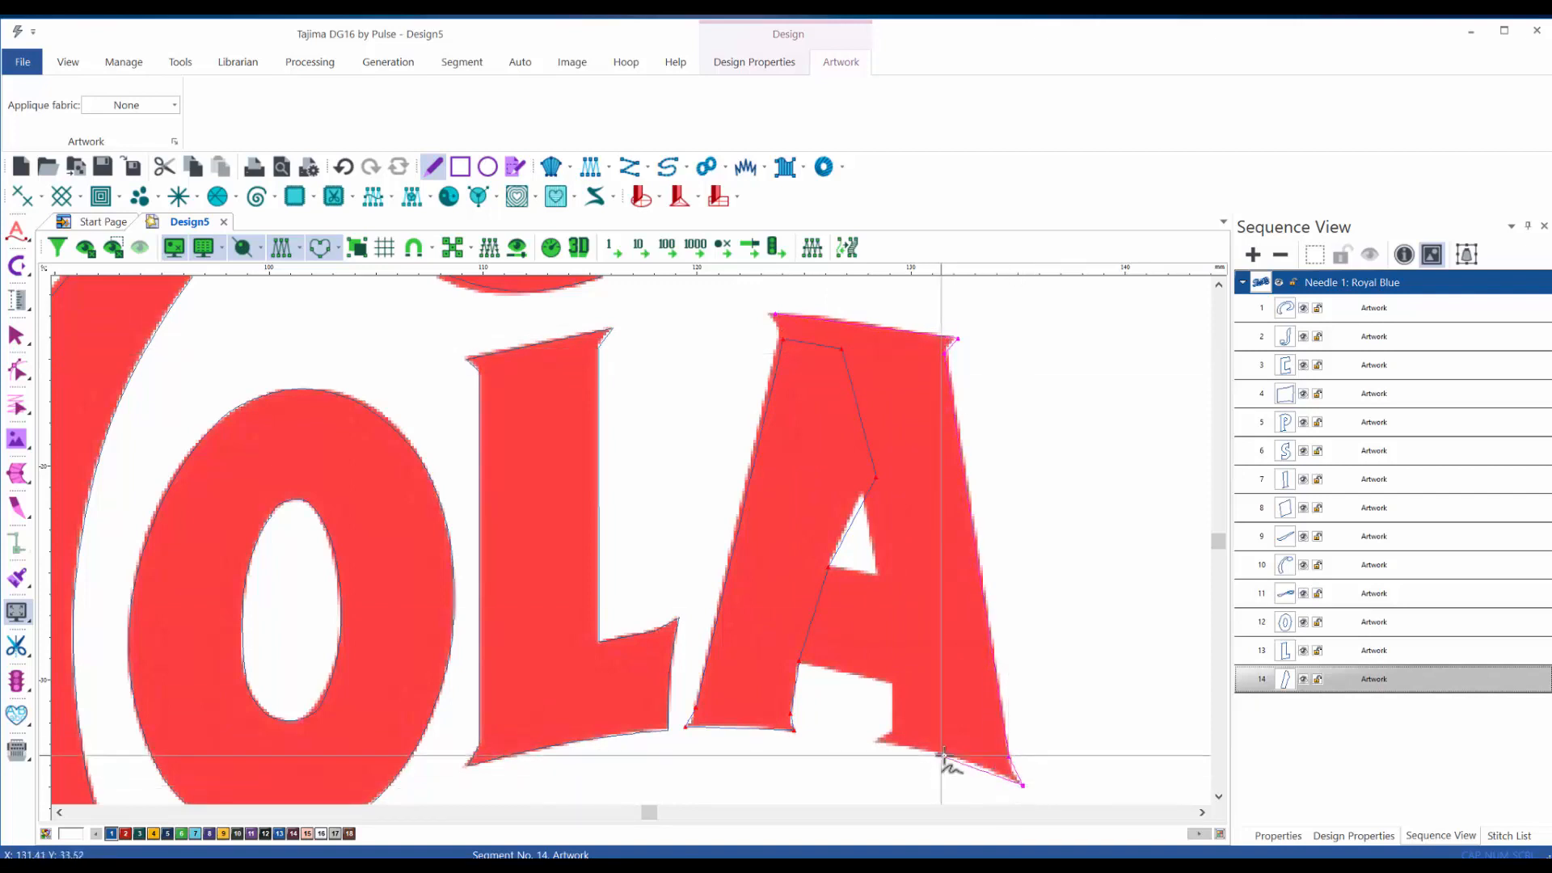
pyautogui.click(877, 741)
pyautogui.click(893, 732)
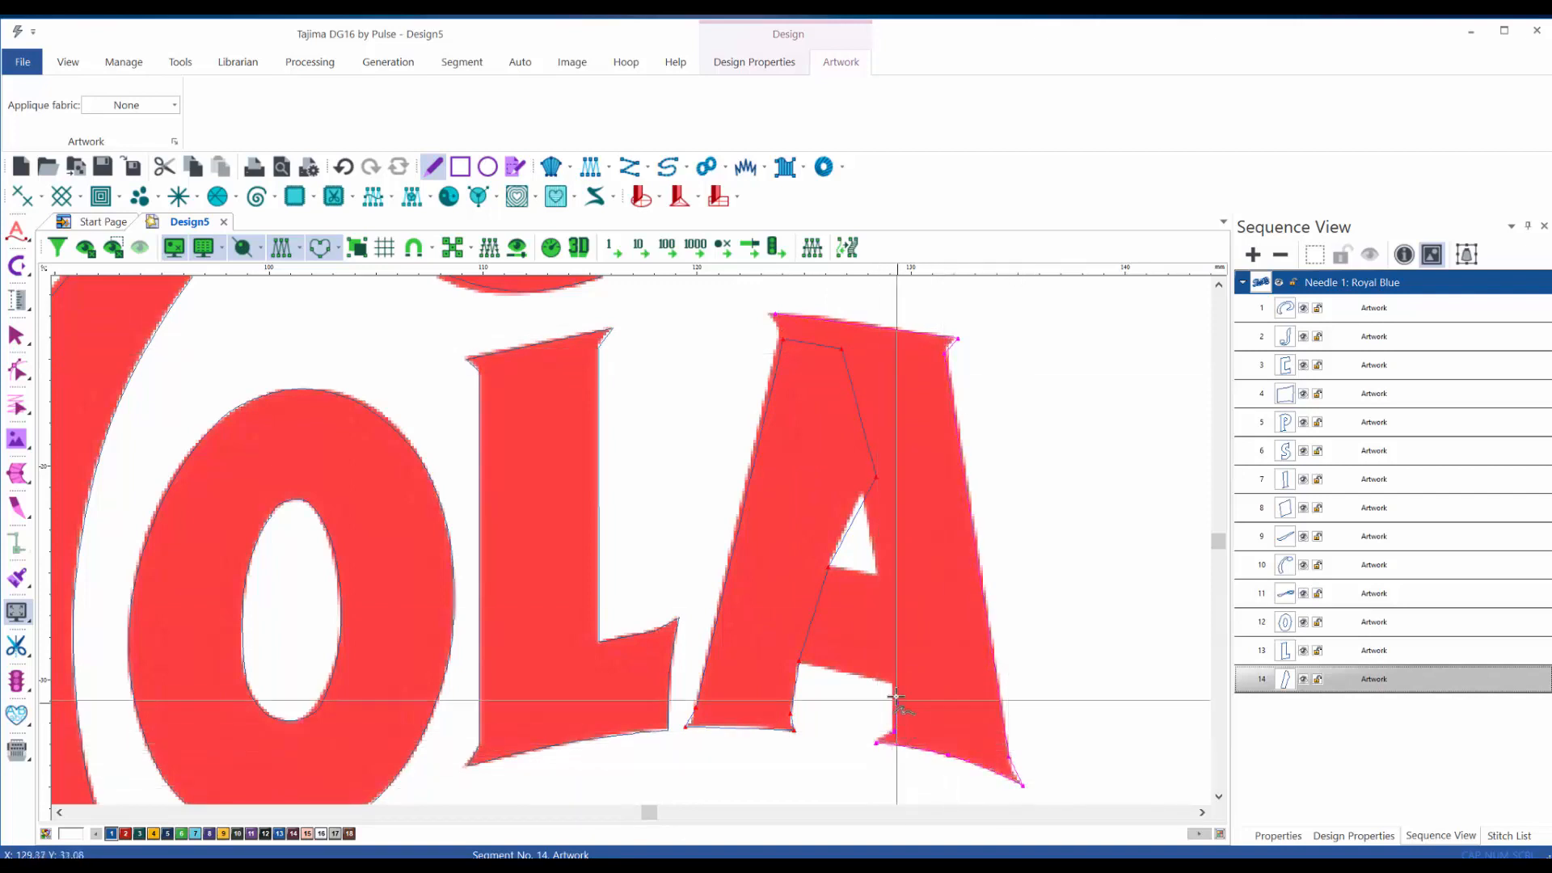
pyautogui.click(893, 682)
# - Trace the right leg's inner side past the triangle, overlapping the left leg at the apex, and finish it as an artwork segment
pyautogui.click(876, 571)
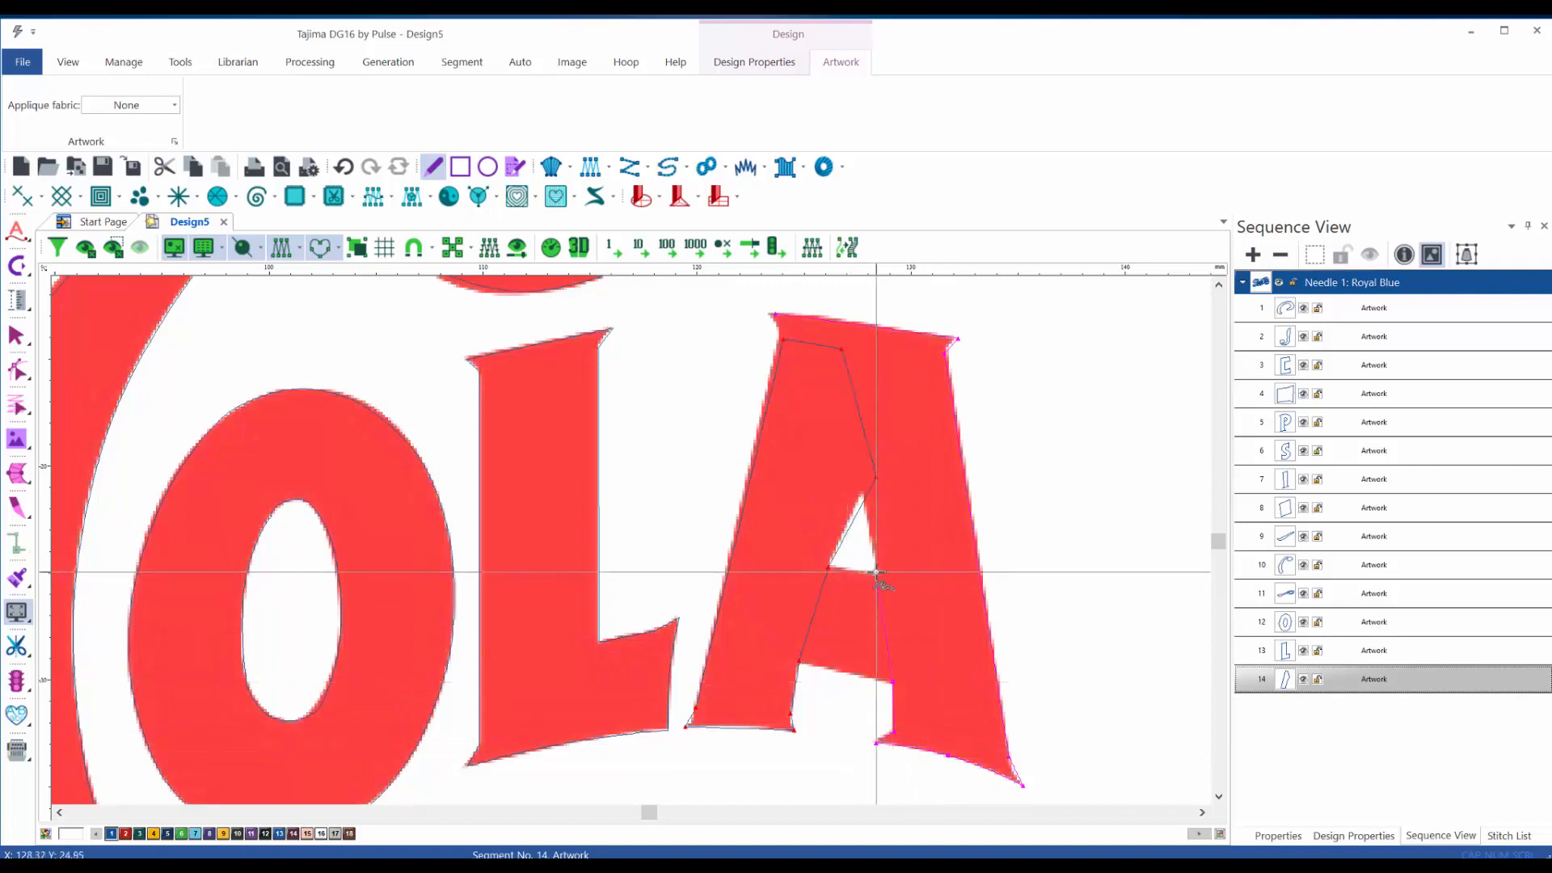
pyautogui.click(858, 467)
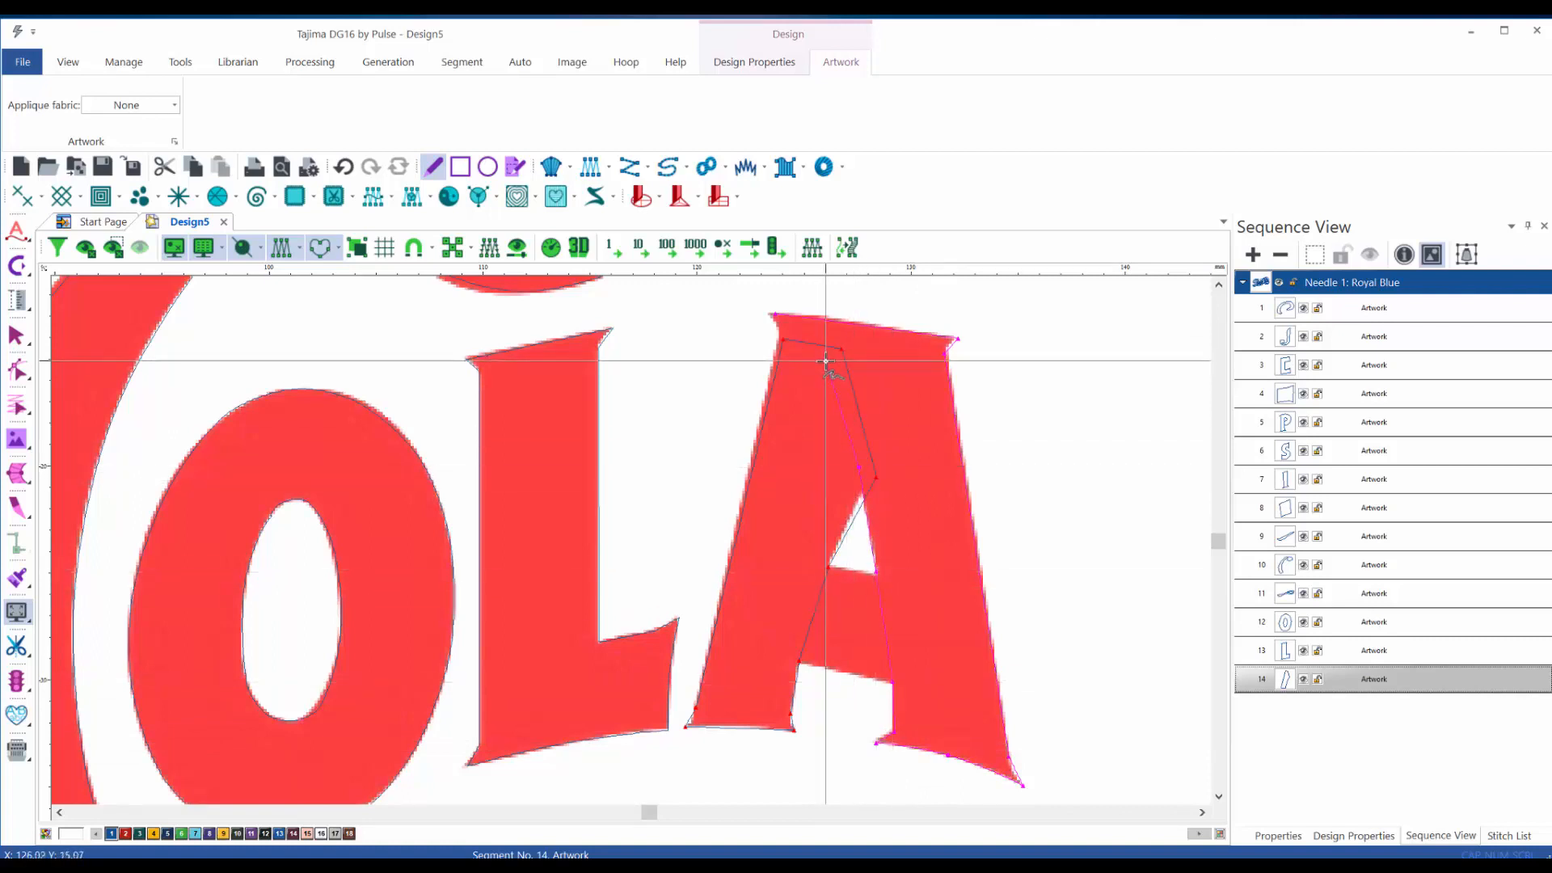
pyautogui.click(822, 362)
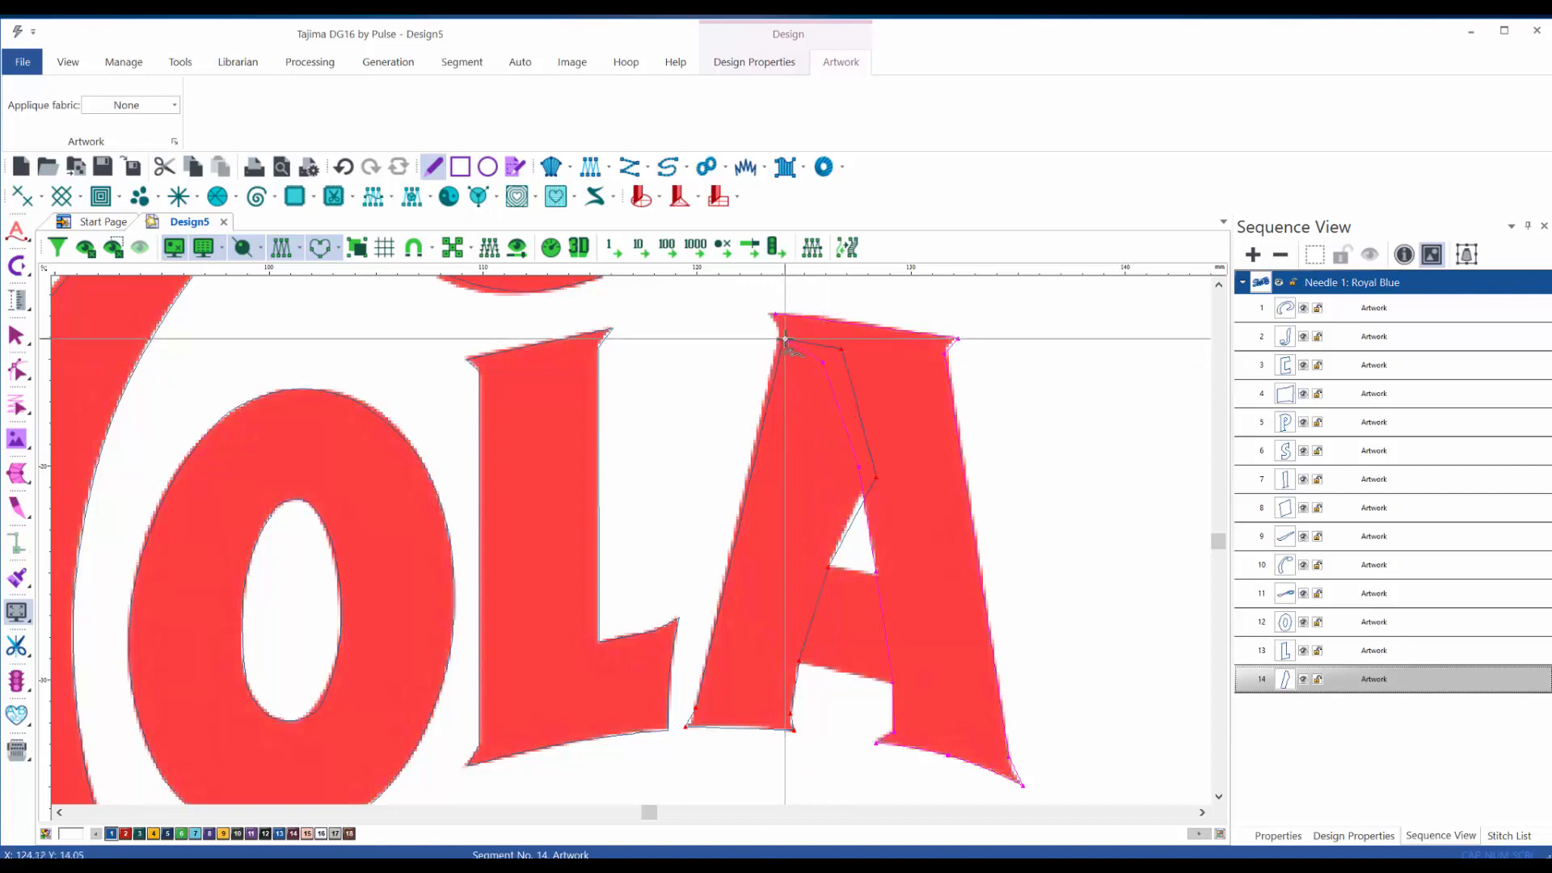
pyautogui.click(780, 343)
pyautogui.click(769, 313)
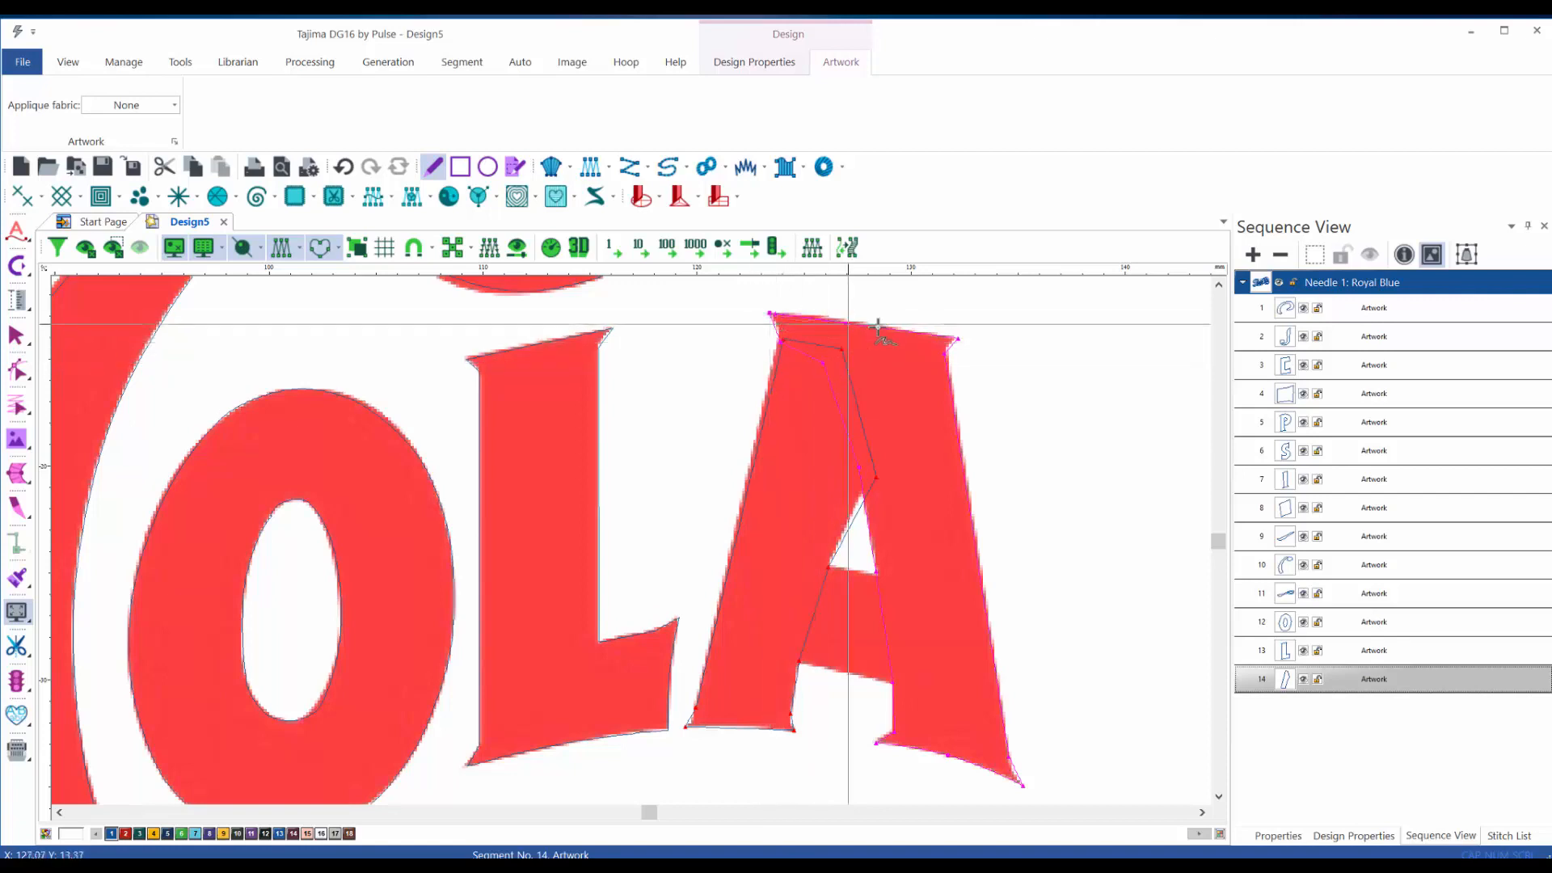
pyautogui.press('Return')
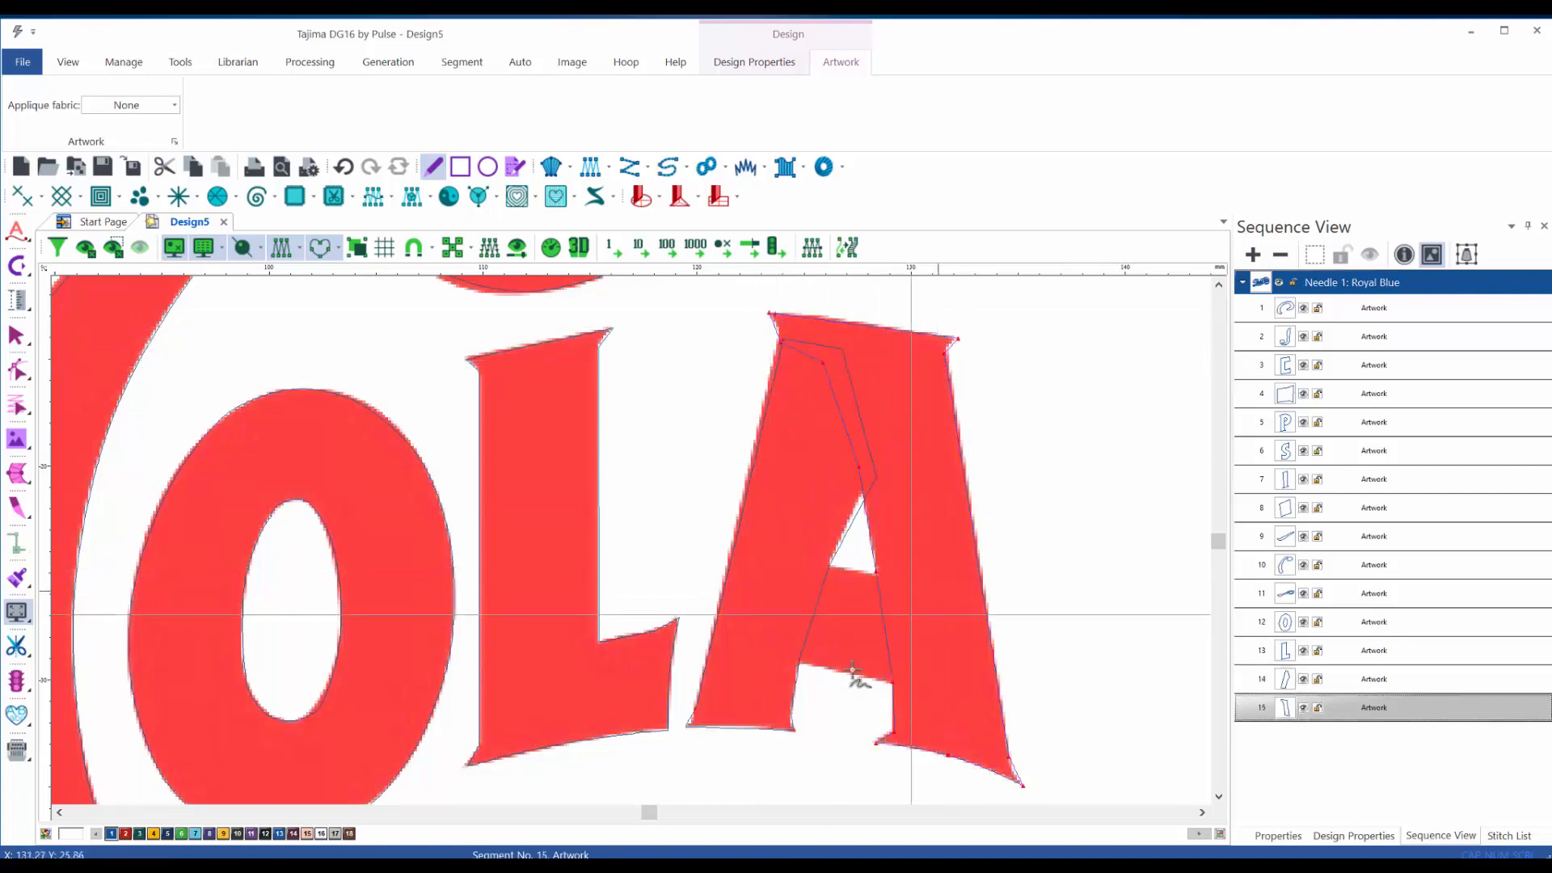
# - Trace the A's crossbar as its own artwork segment, then leave the drawing tool and hide the background image with the whole design in view
pyautogui.click(829, 566)
pyautogui.click(798, 665)
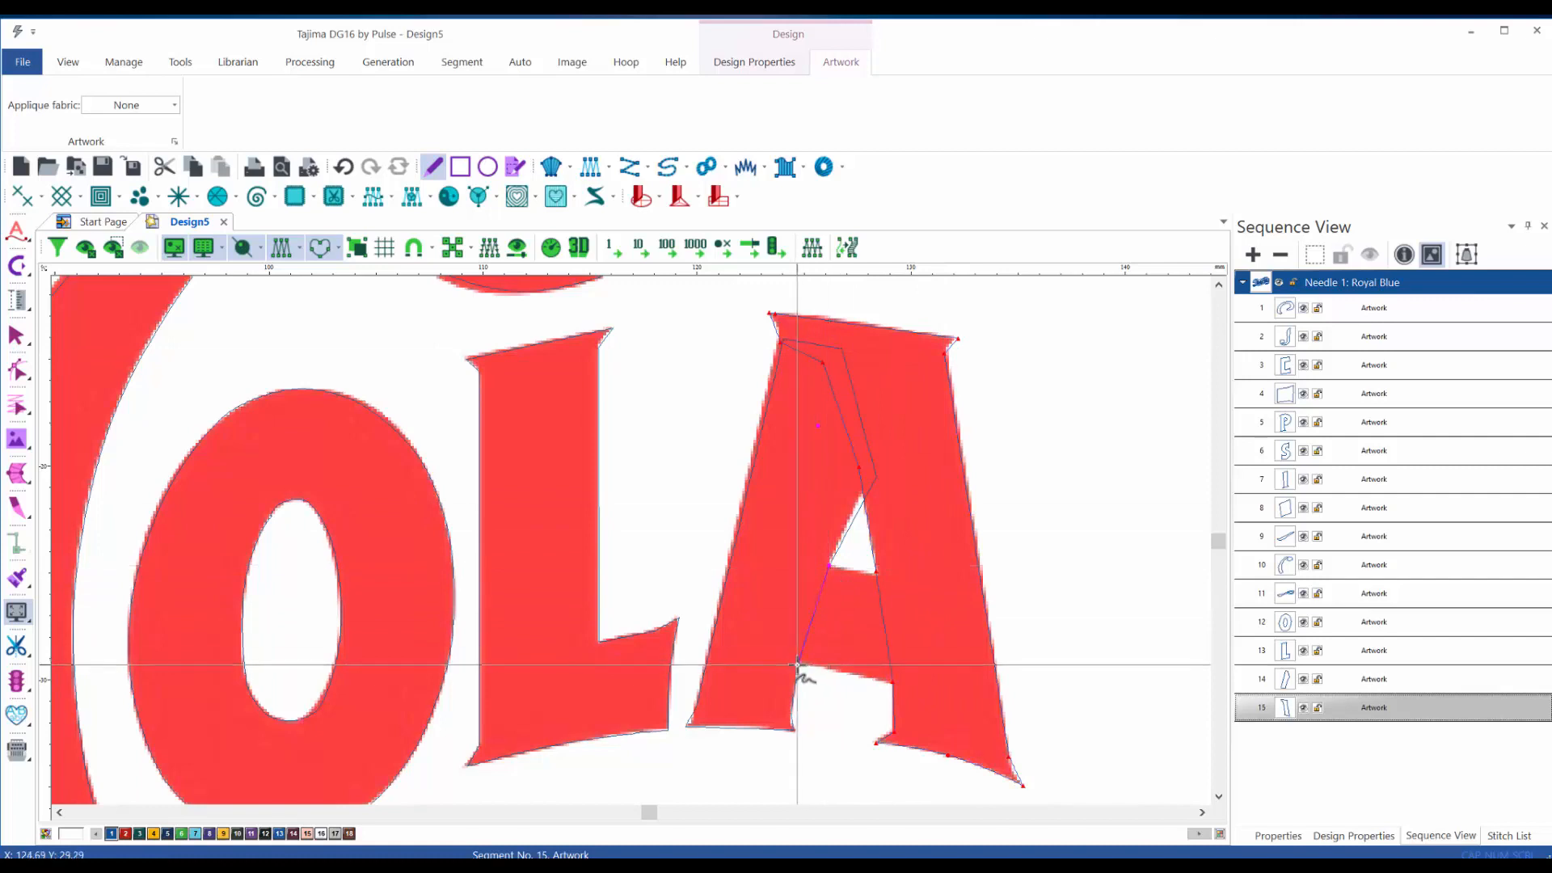
pyautogui.click(894, 682)
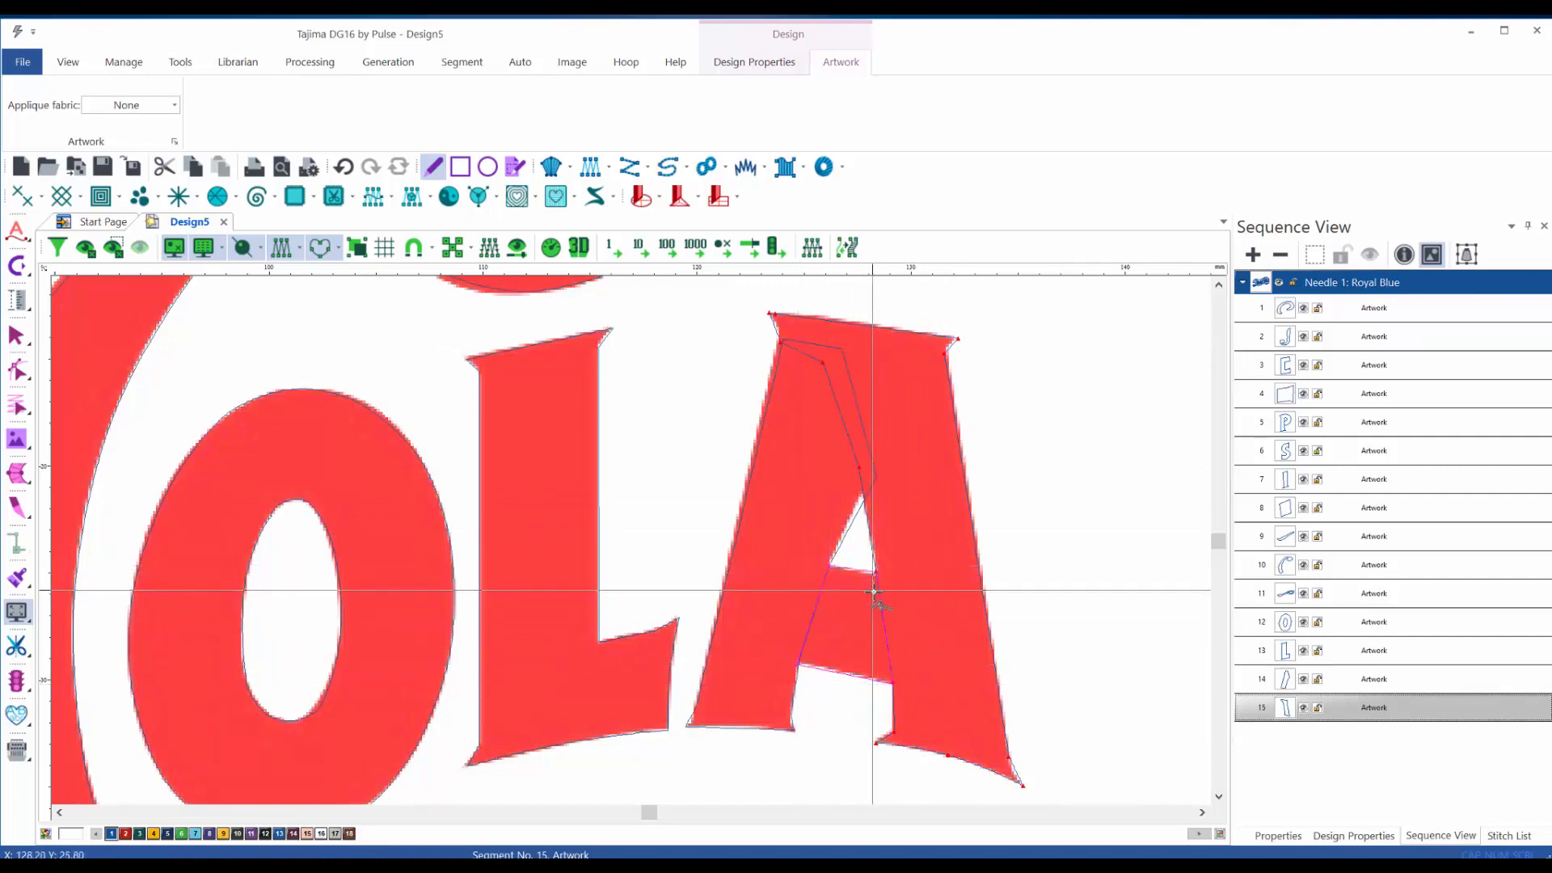
pyautogui.press('Return')
pyautogui.press('0')
pyautogui.scroll(-1, 851, 655)
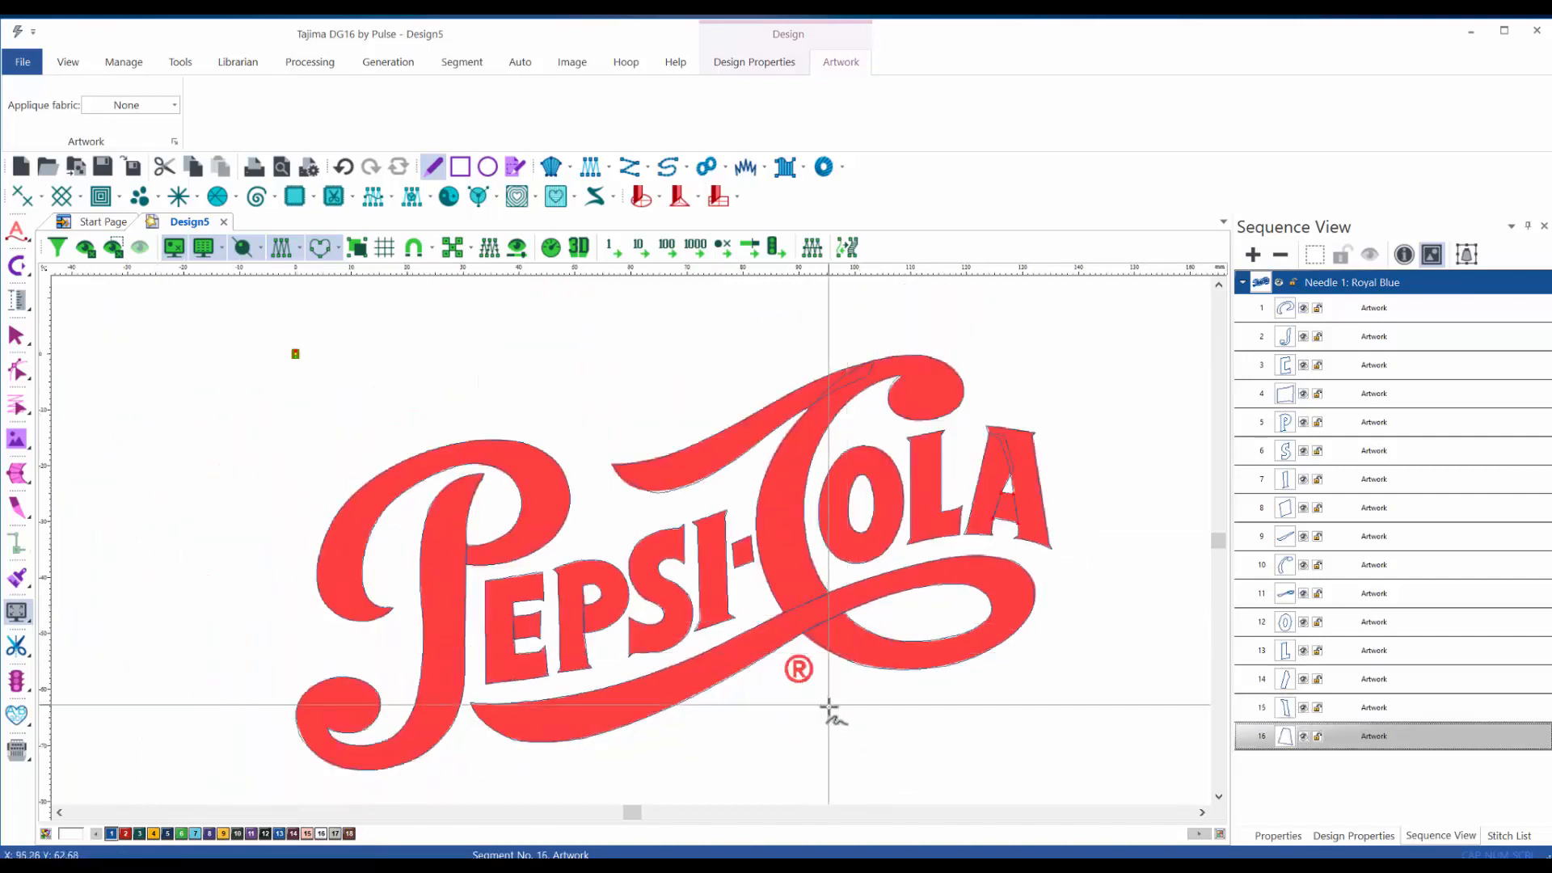
pyautogui.press('Escape')
pyautogui.press('i')
pyautogui.click(1117, 565)
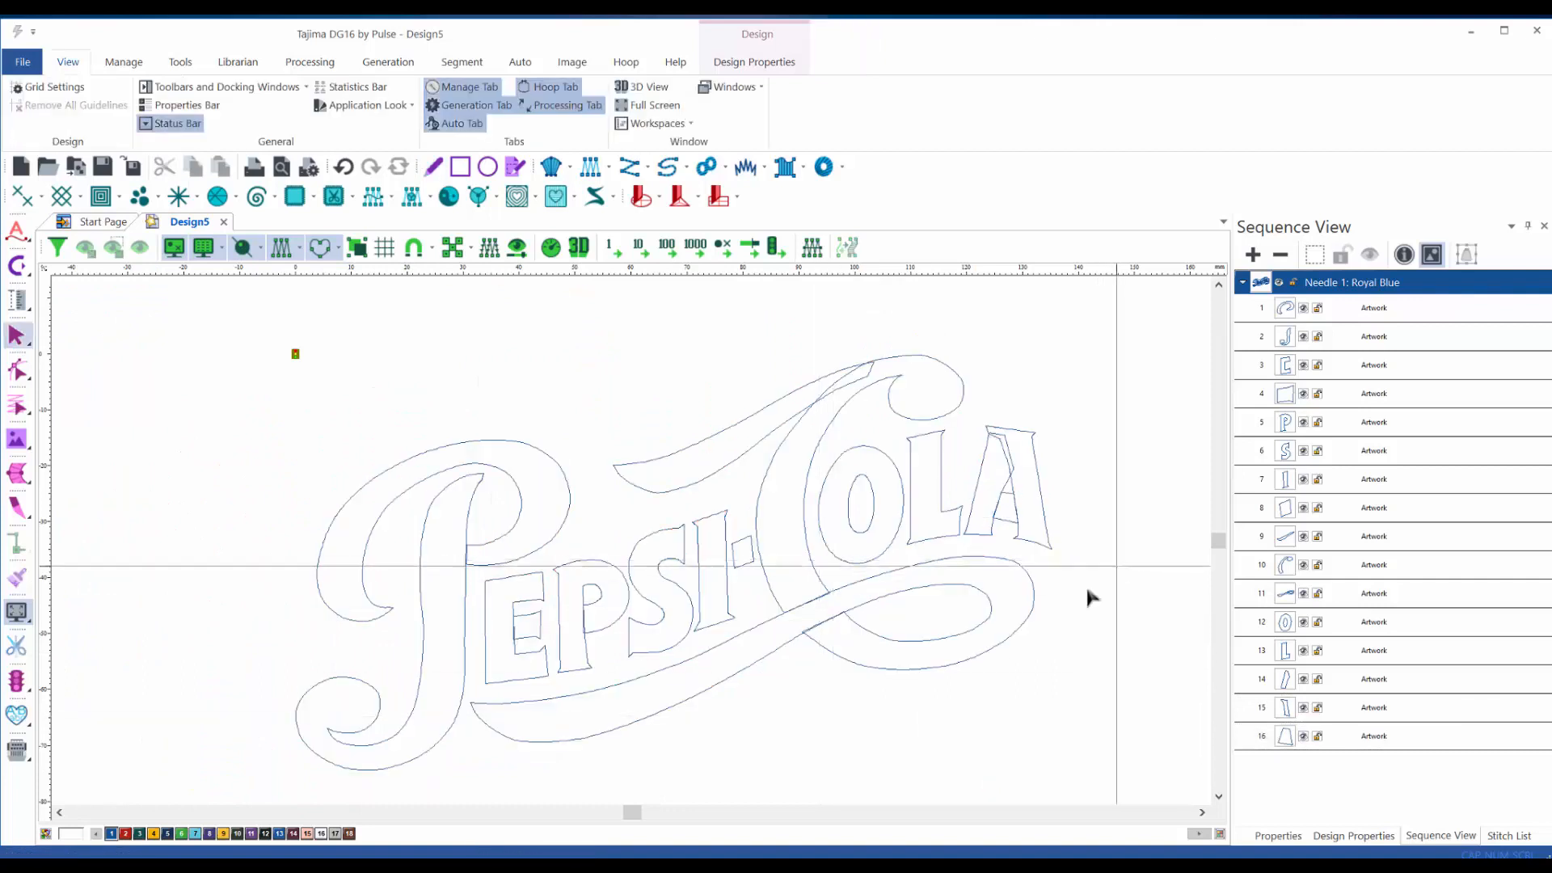
pyautogui.click(400, 853)
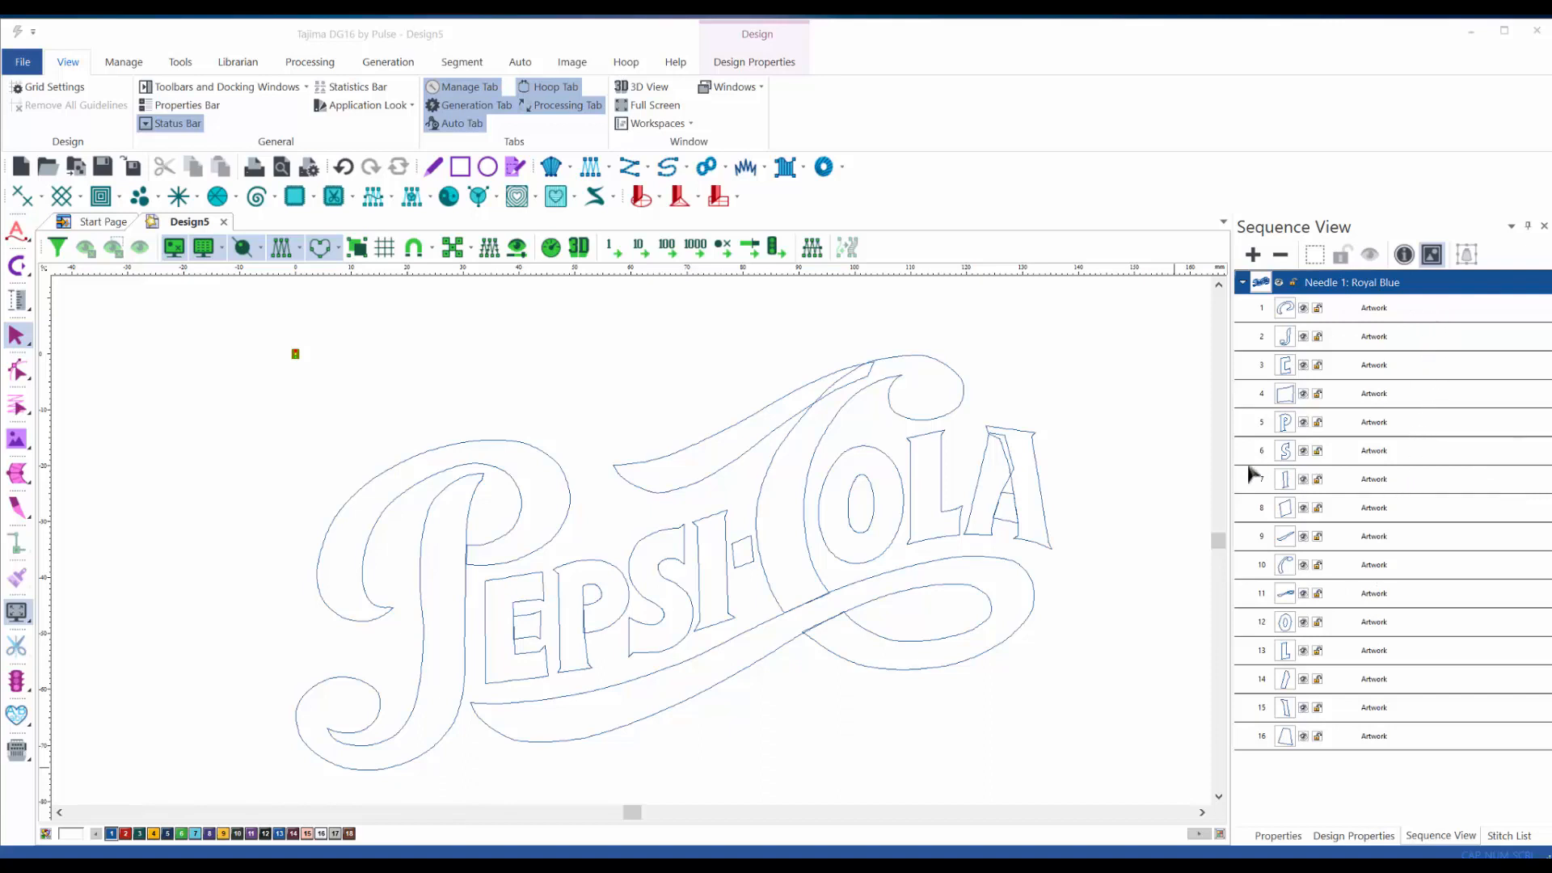
# - Select the large P's bowl artwork and convert it to a satin path with a first angle line across its hooked tail tip
pyautogui.click(1428, 315)
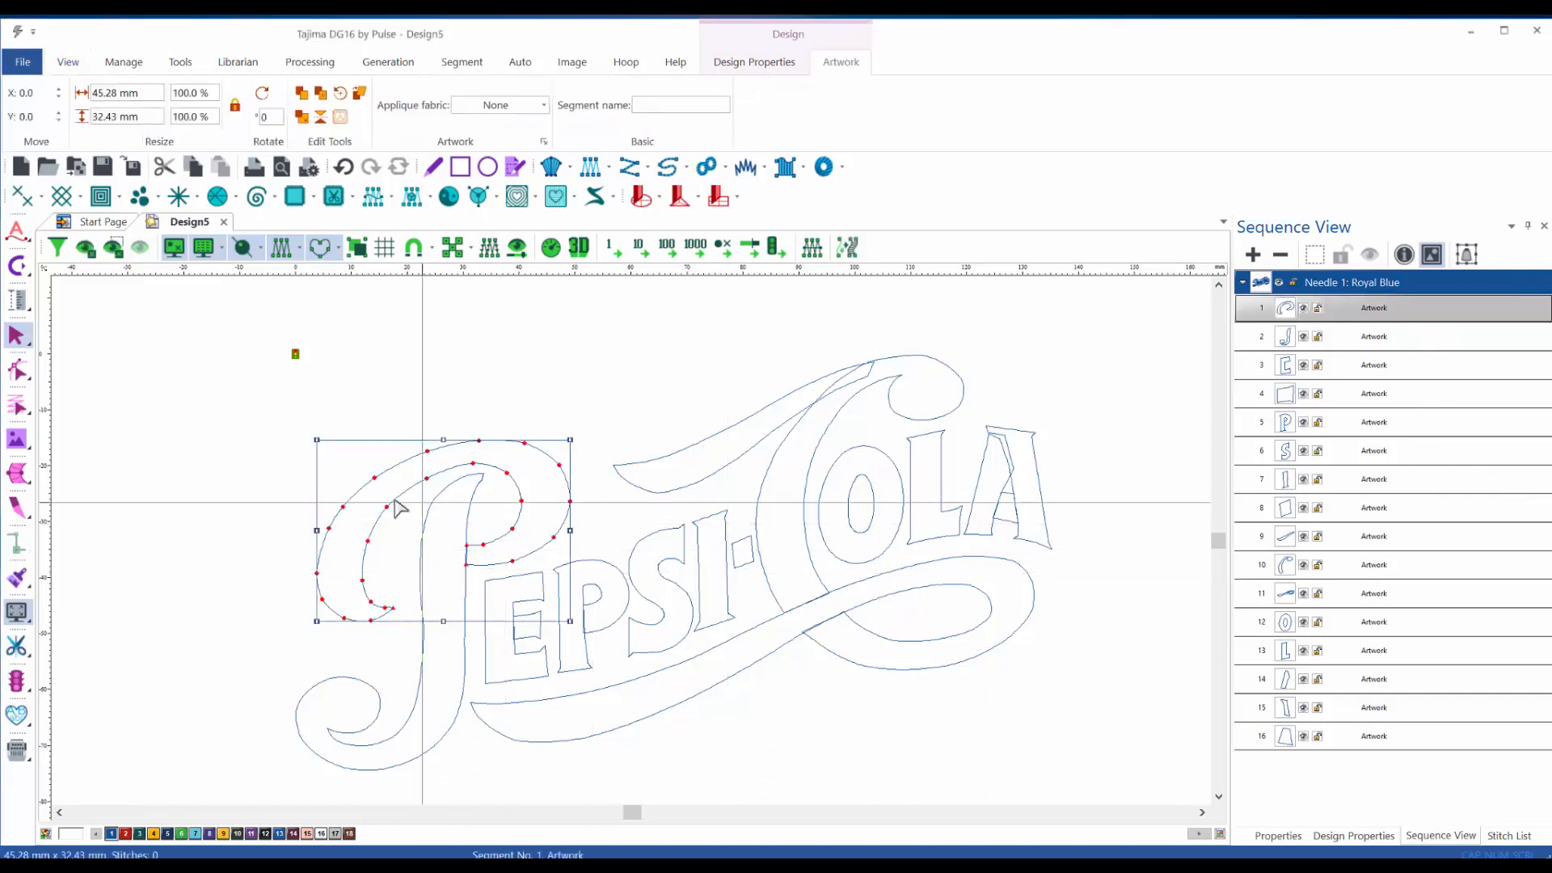
pyautogui.scroll(1, 510, 481)
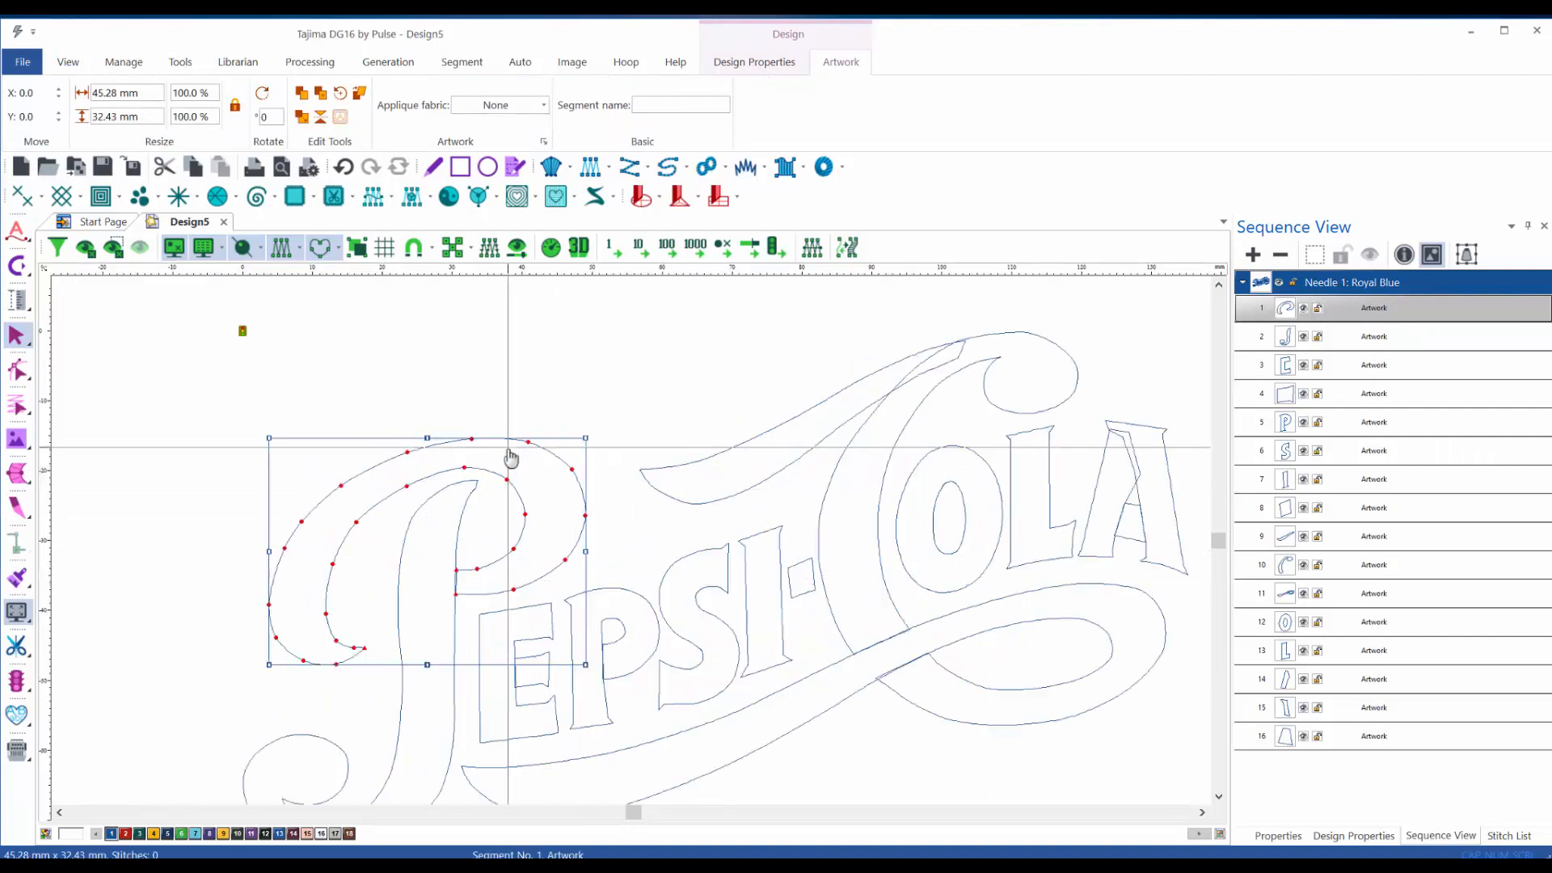
pyautogui.scroll(1, 521, 469)
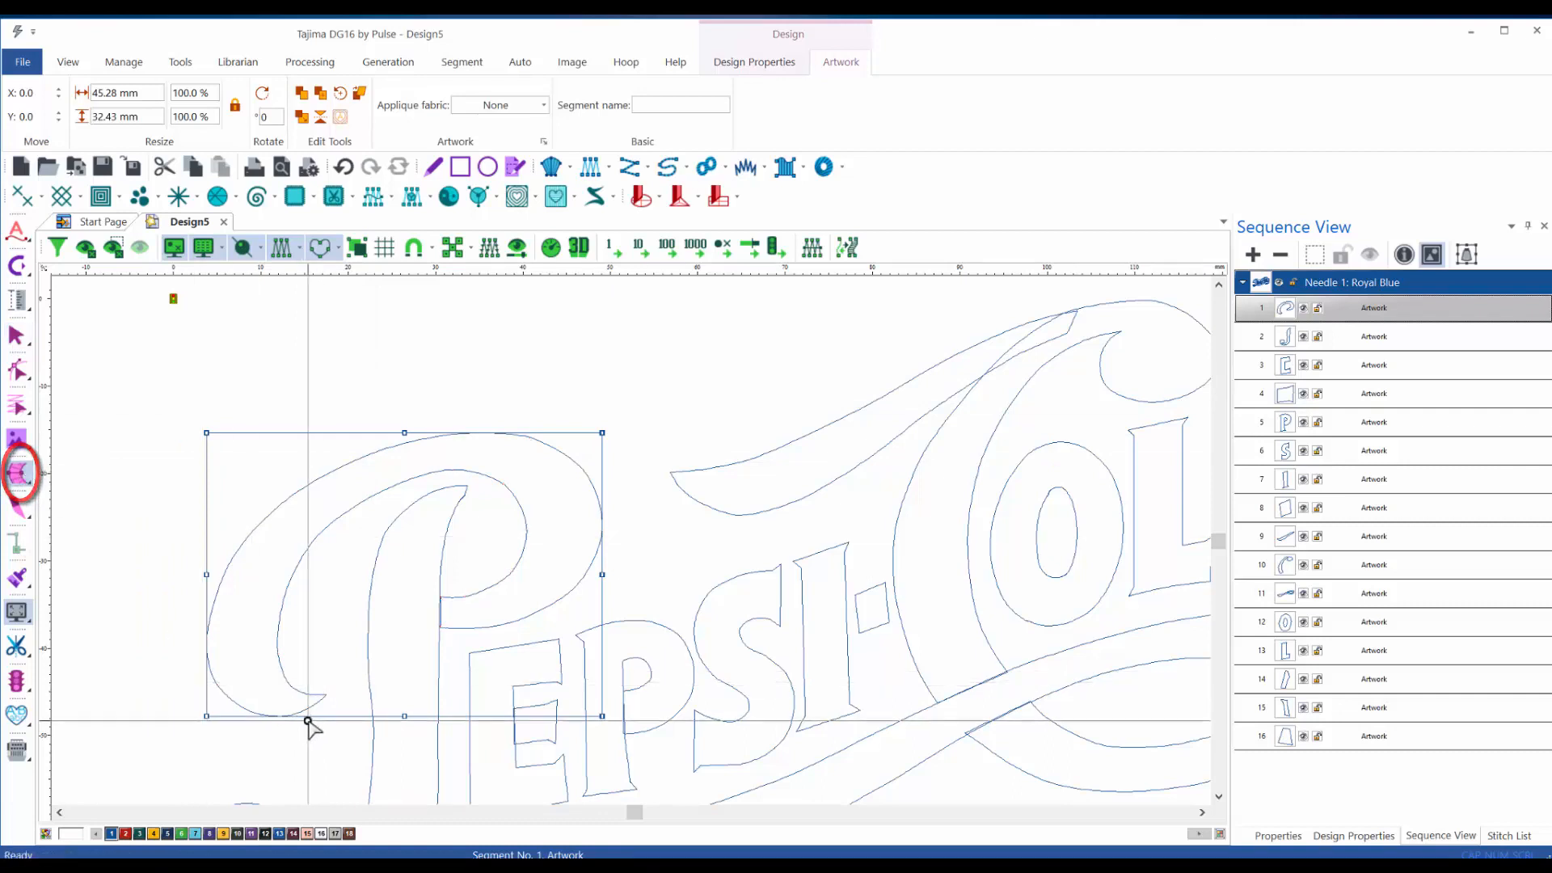
pyautogui.scroll(2, 305, 695)
pyautogui.click(326, 681)
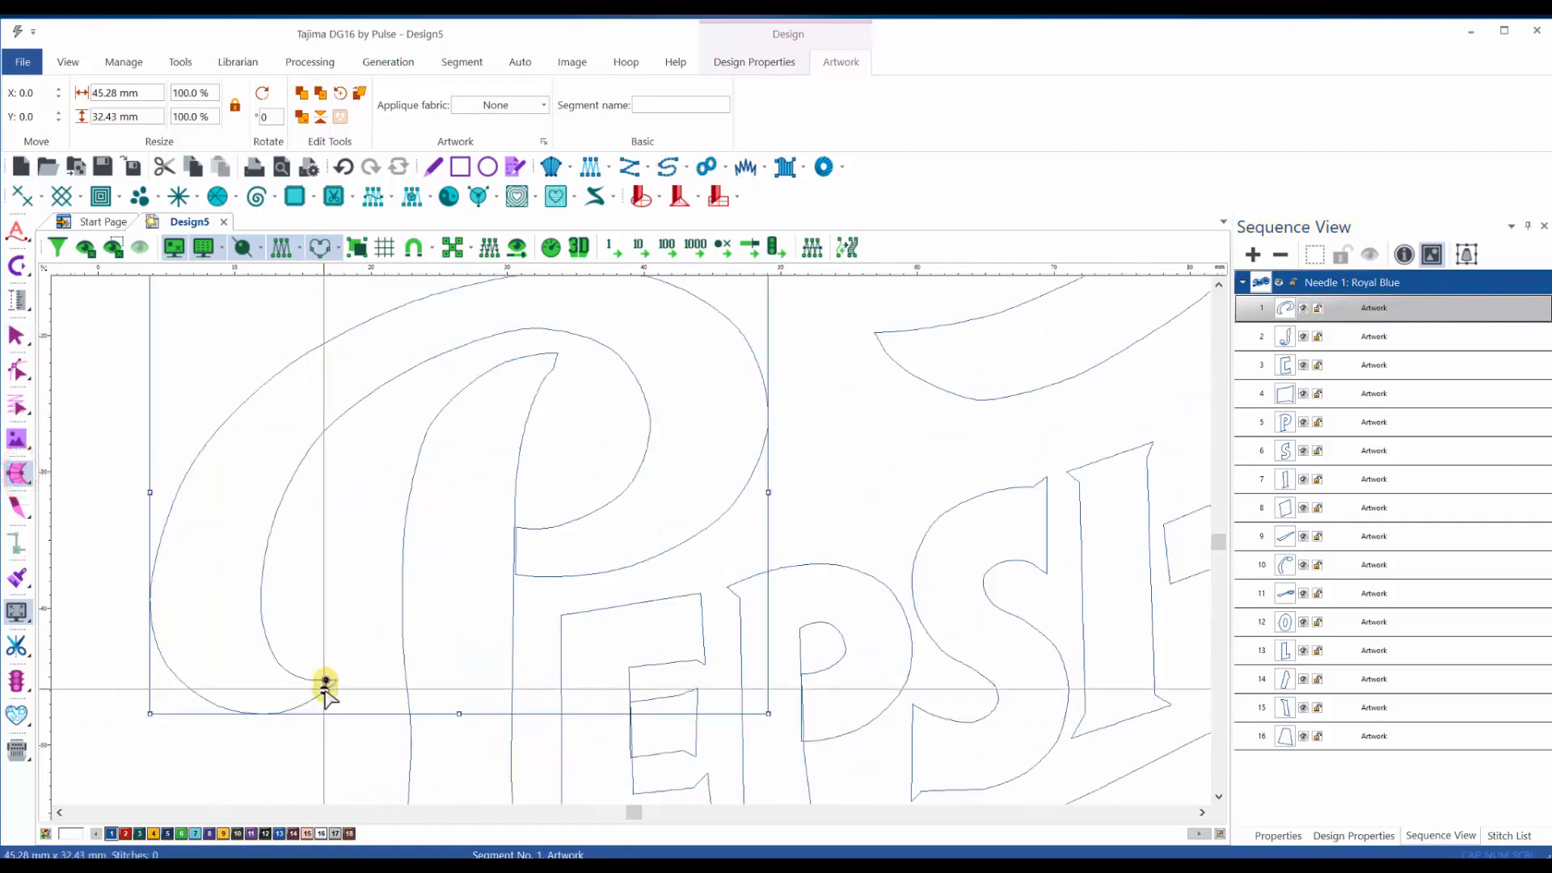
pyautogui.moveTo(324, 695); pyautogui.dragTo(322, 695)
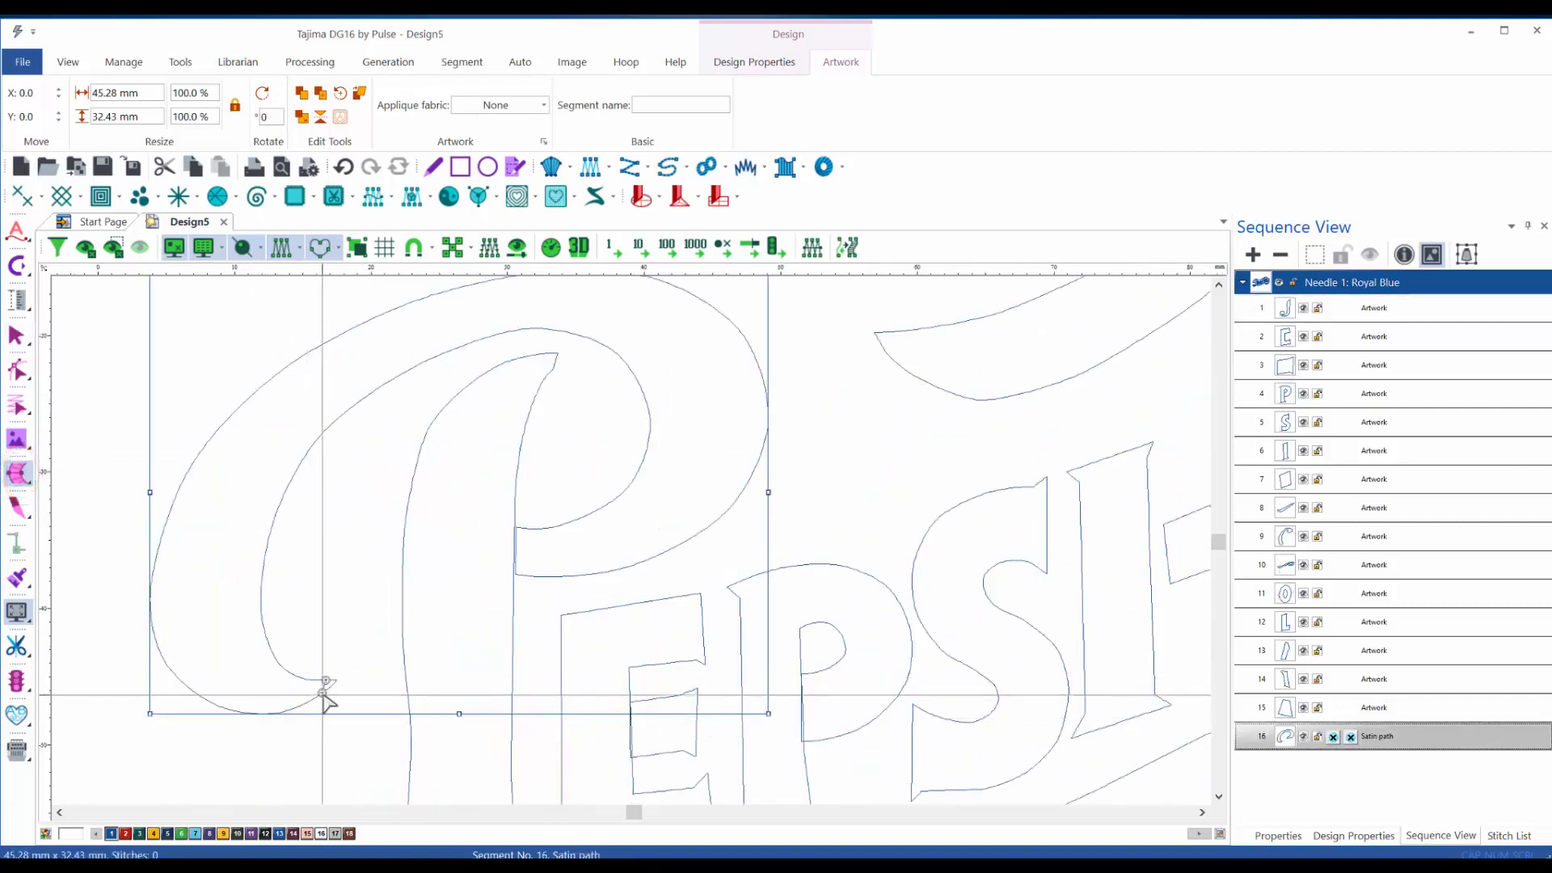
# - Add satin angle lines across the bowl's end at the stem and around its lower and right-hand curve
pyautogui.click(515, 527)
pyautogui.click(515, 574)
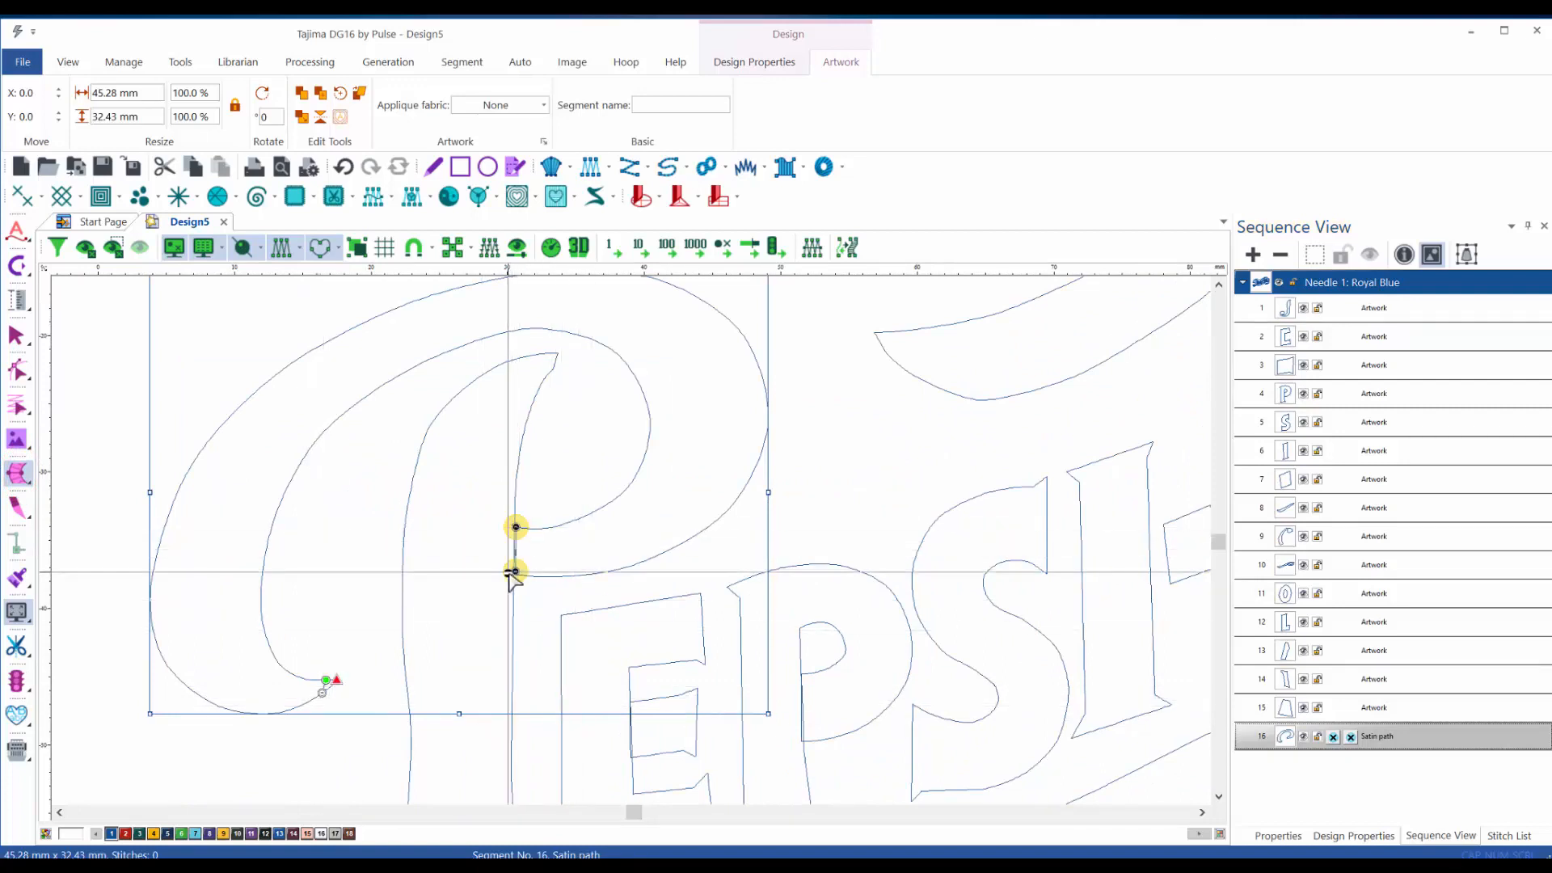
pyautogui.click(588, 514)
pyautogui.click(625, 568)
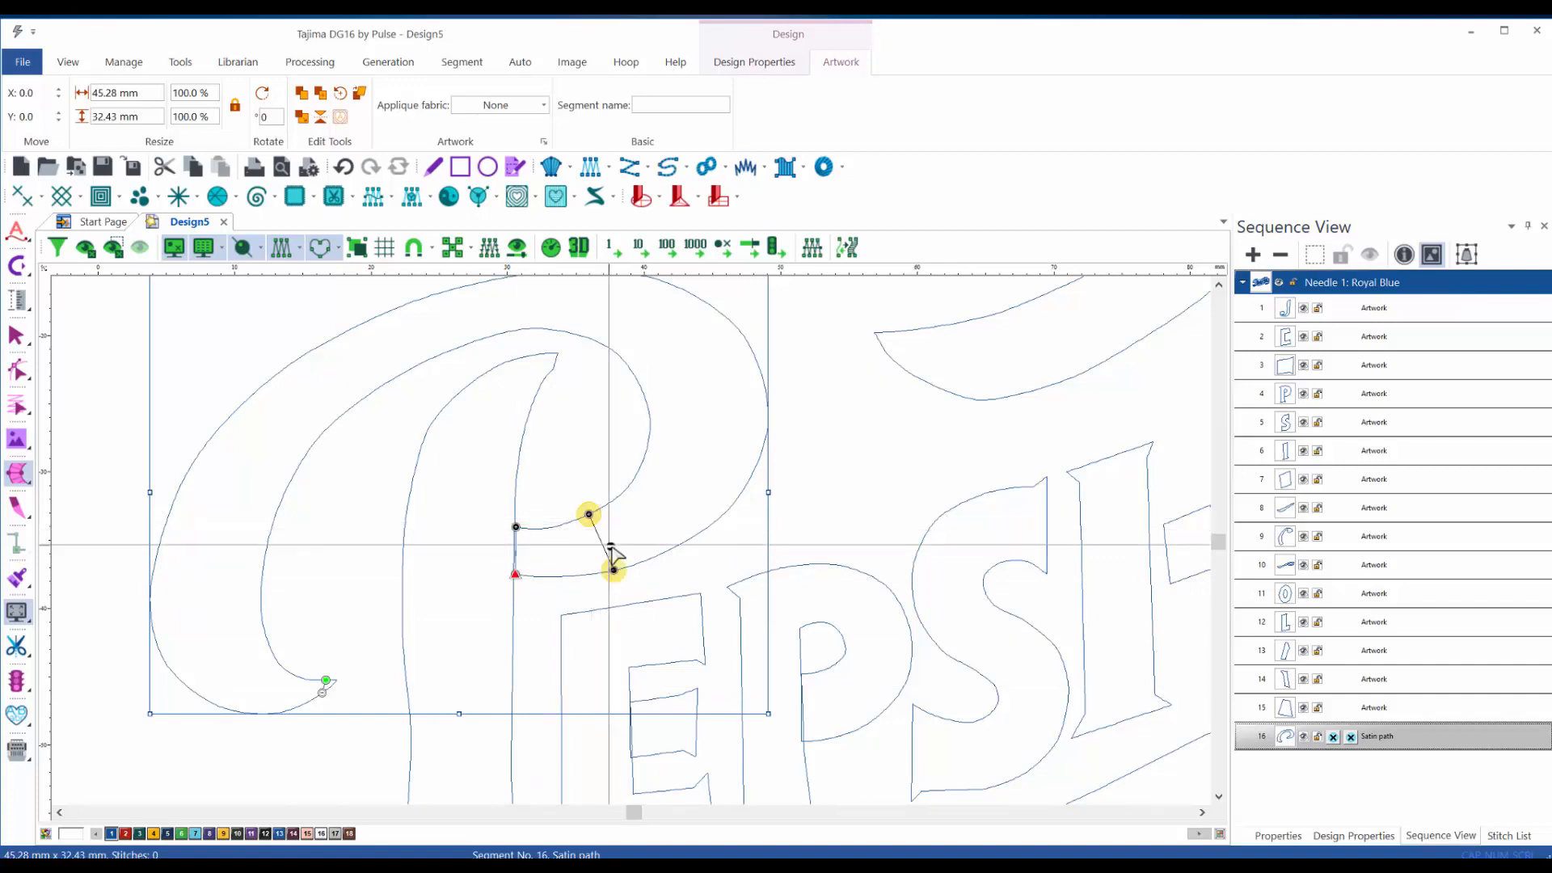
pyautogui.click(640, 466)
pyautogui.click(721, 515)
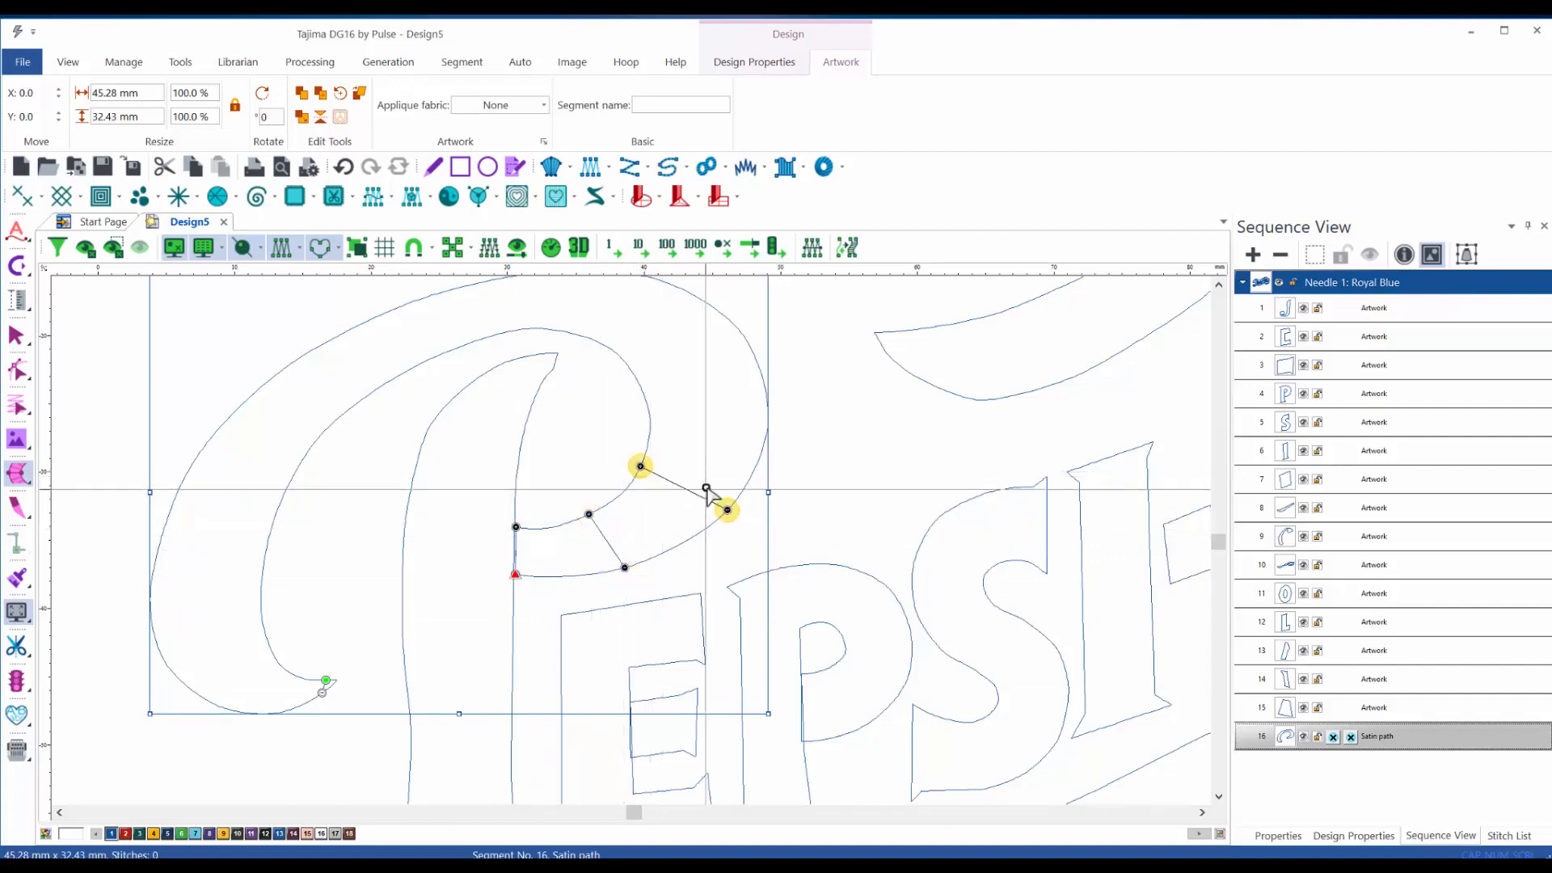
pyautogui.click(646, 400)
pyautogui.click(762, 378)
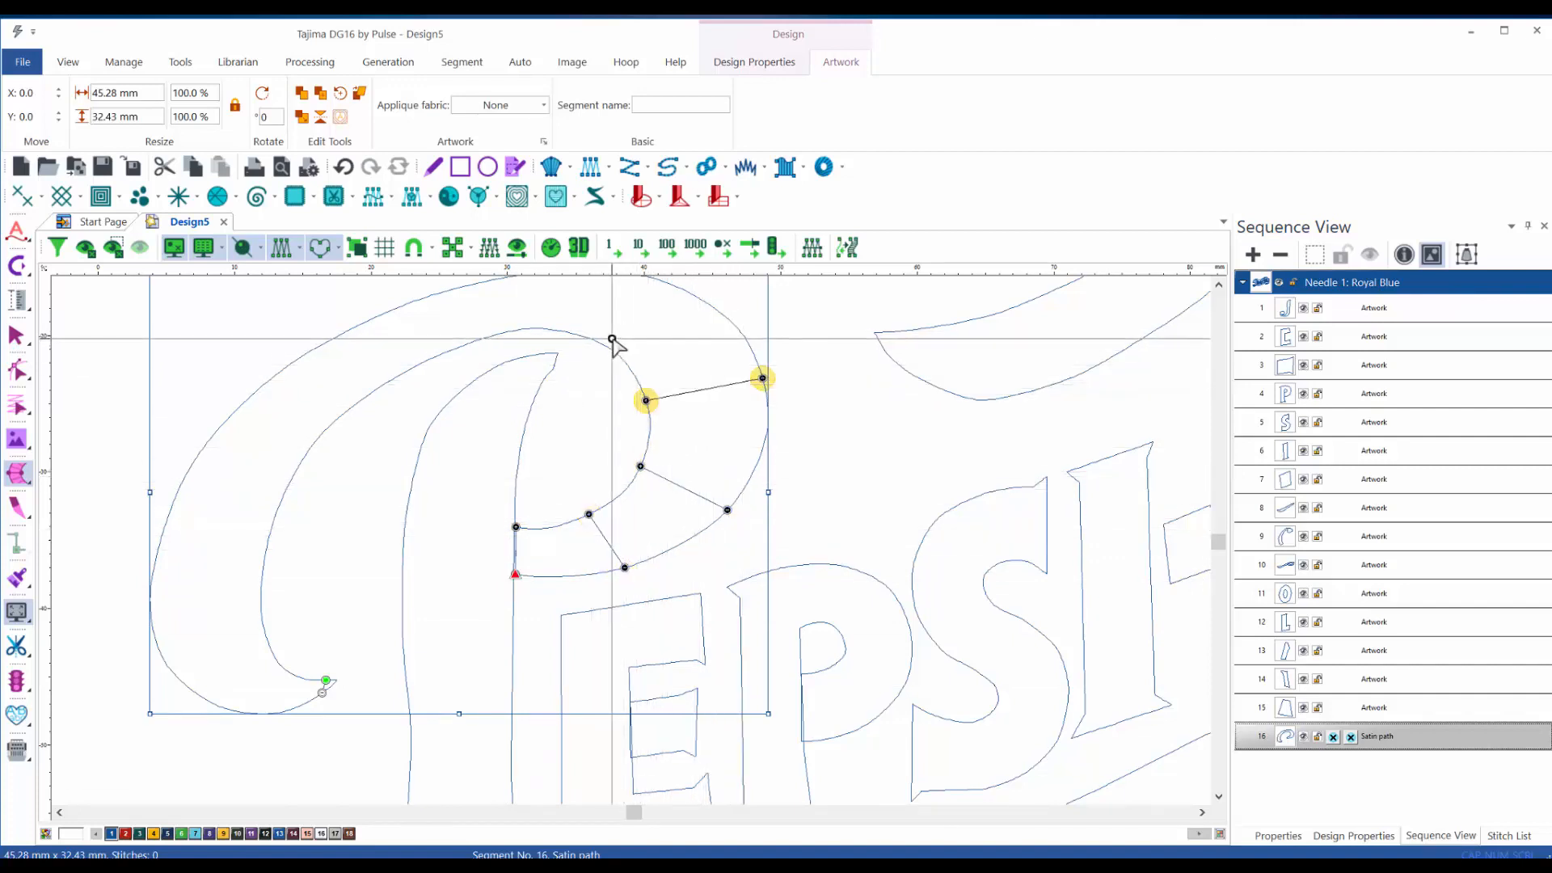
# - Add three satin angle lines across the top of the P's bowl, continuing onto its upper-left curve
pyautogui.scroll(1, 614, 337)
pyautogui.click(605, 396)
pyautogui.click(633, 327)
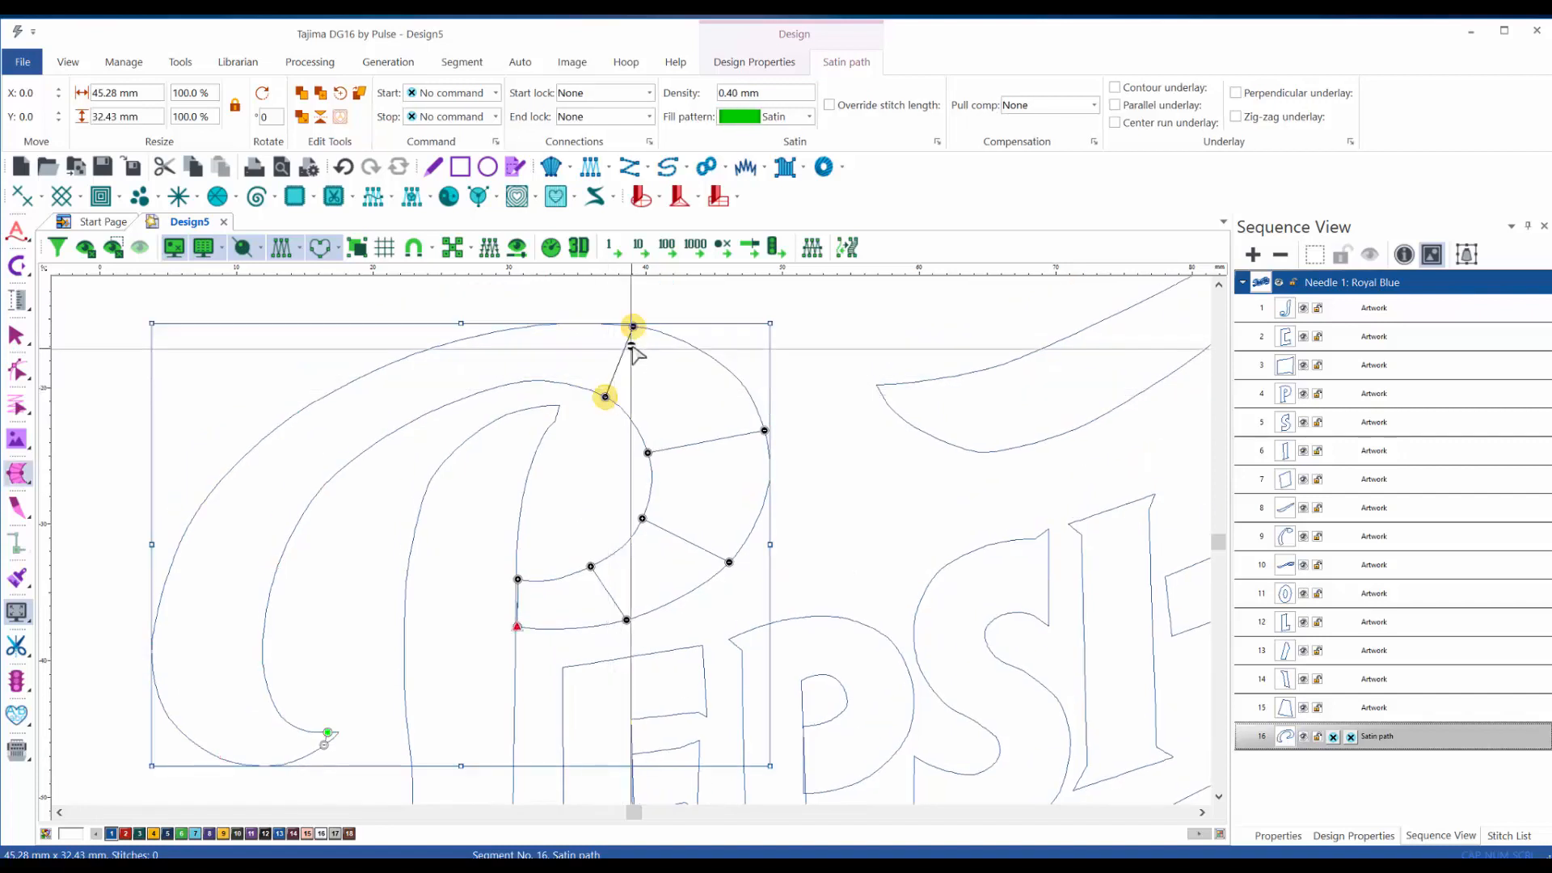
pyautogui.click(480, 392)
pyautogui.click(475, 336)
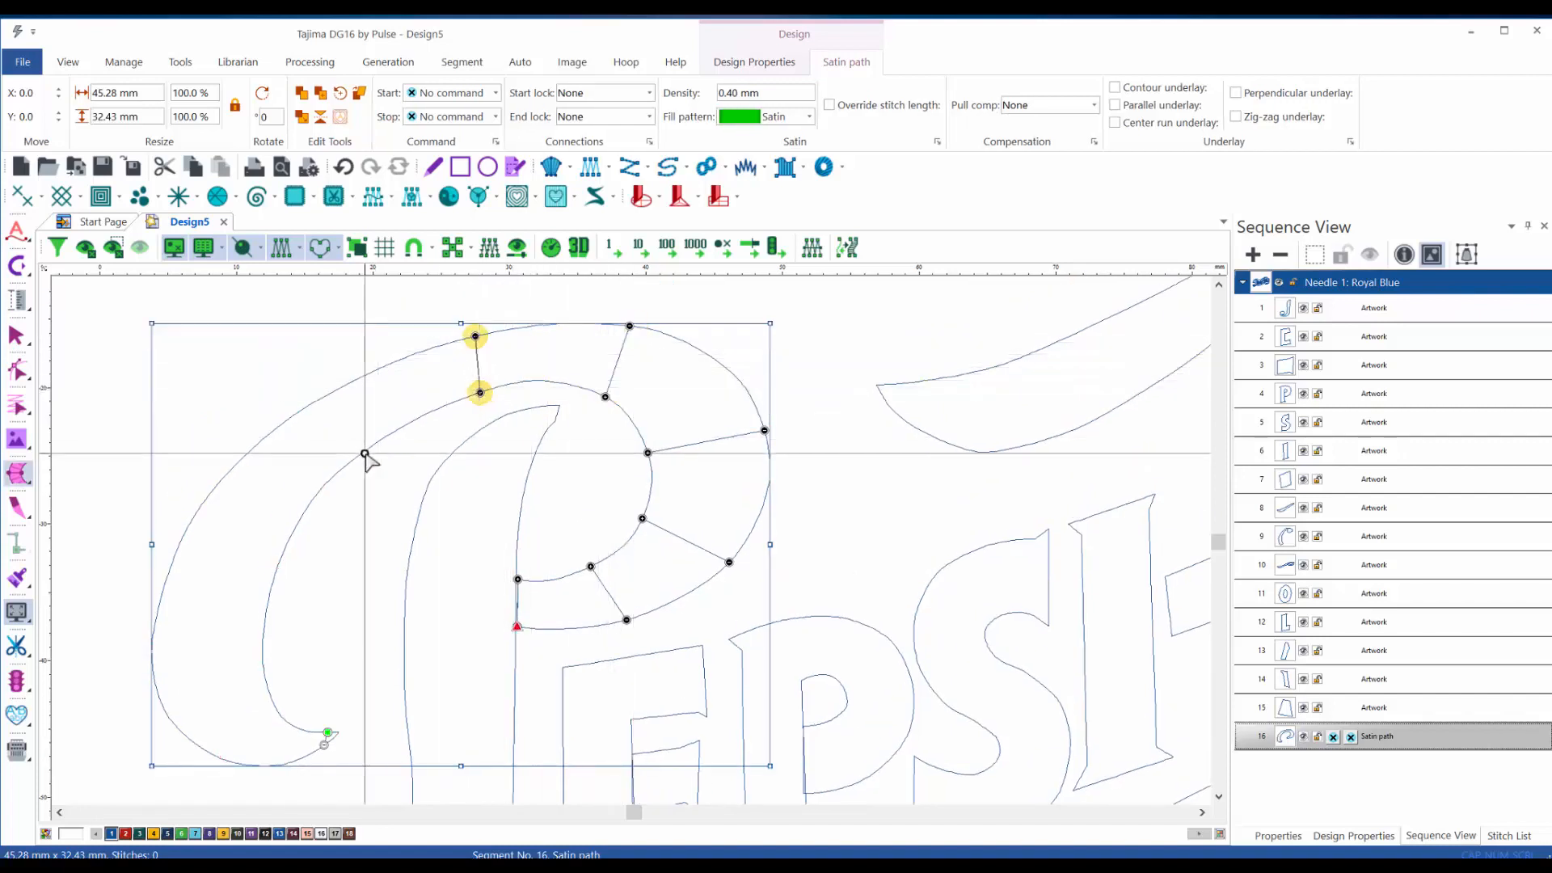
pyautogui.click(352, 461)
pyautogui.click(321, 398)
# - Add three satin angle lines down the P bowl's left side, ending just before the hooked tail
pyautogui.click(285, 546)
pyautogui.click(210, 493)
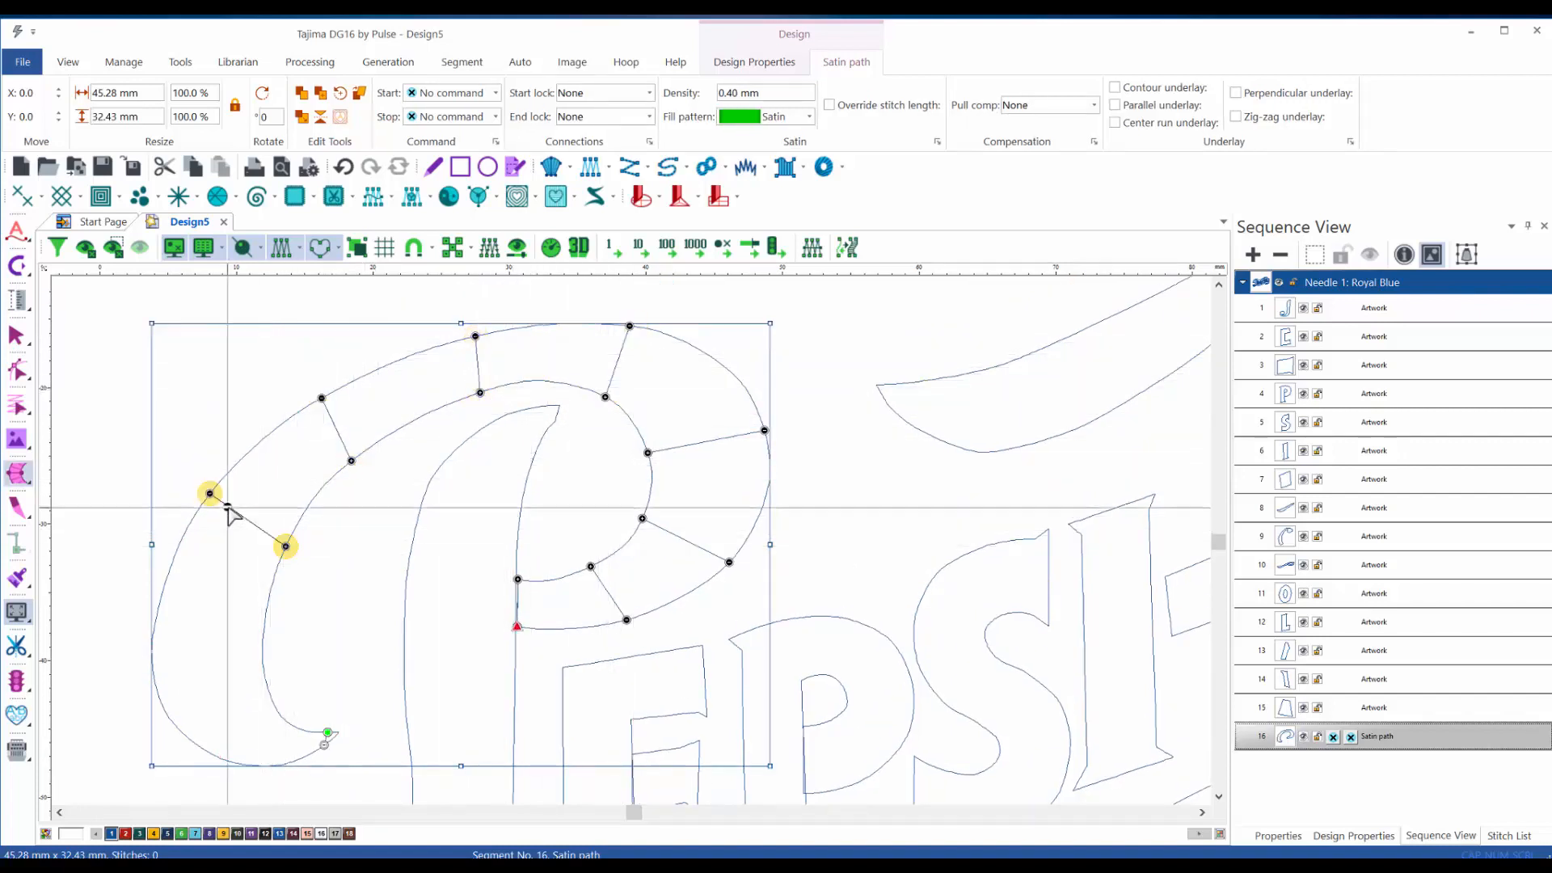
pyautogui.click(264, 632)
pyautogui.click(154, 630)
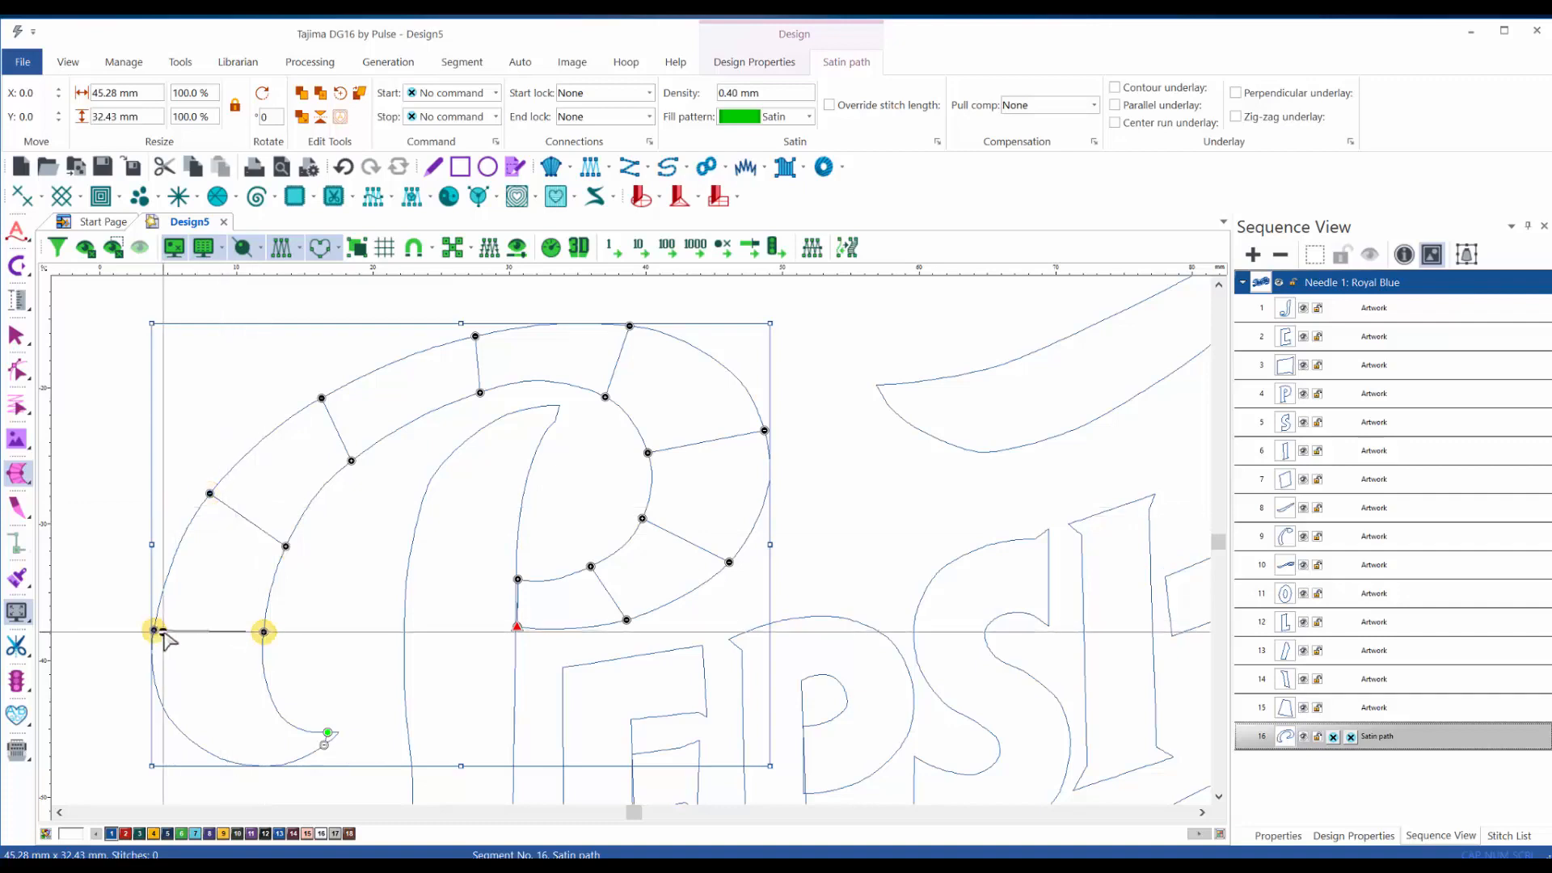
pyautogui.click(270, 694)
pyautogui.click(181, 732)
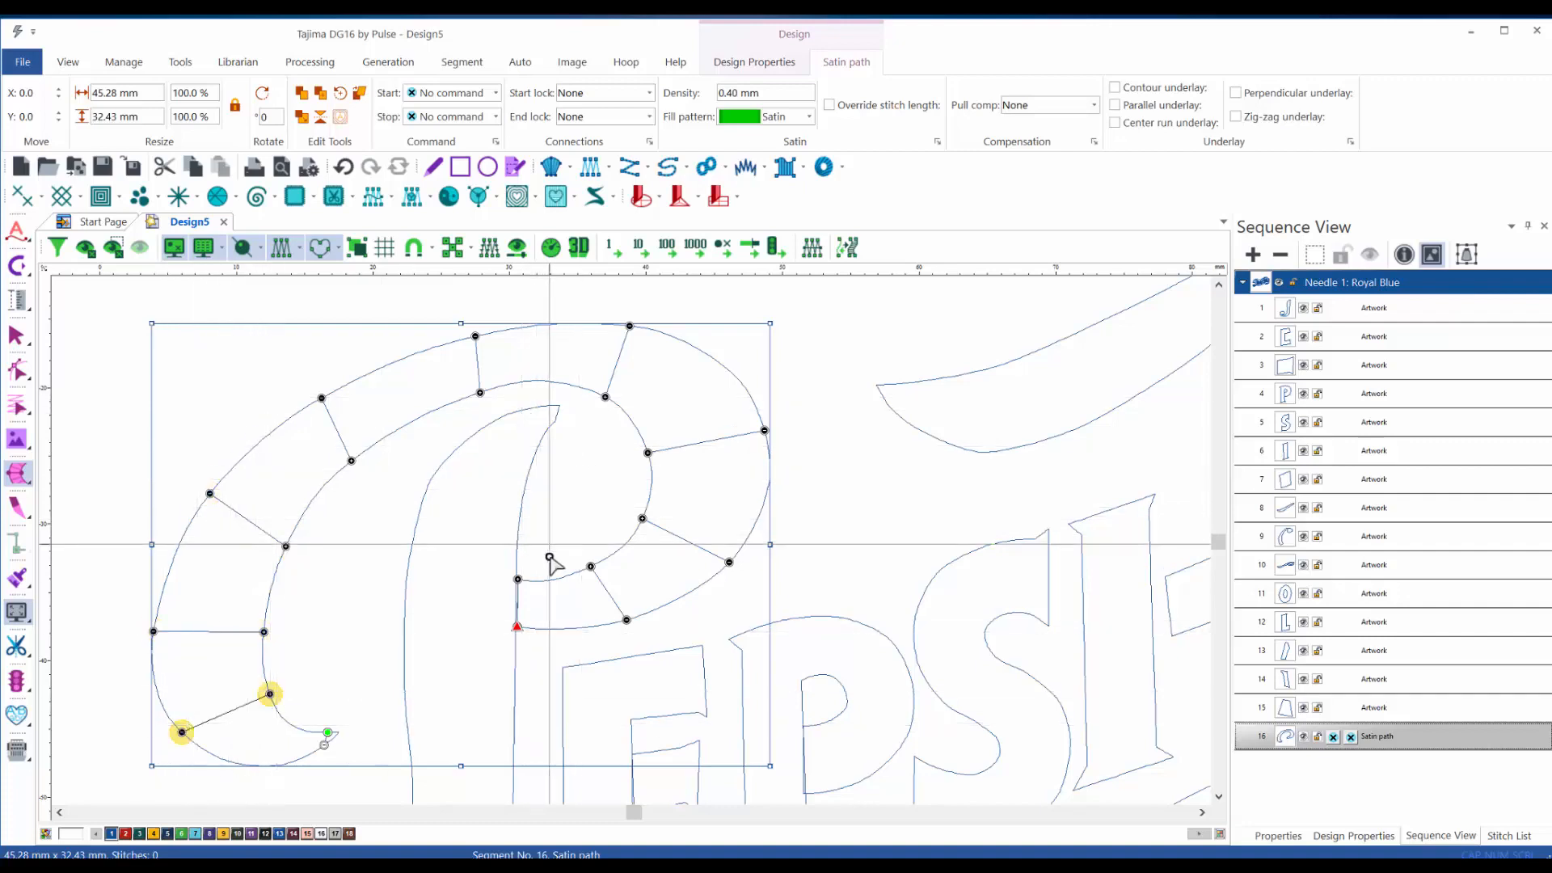
# - Generate the satin stitches for the large P's bowl, and convert the stem outline into a satin path starting at its upper tip
pyautogui.press('g')
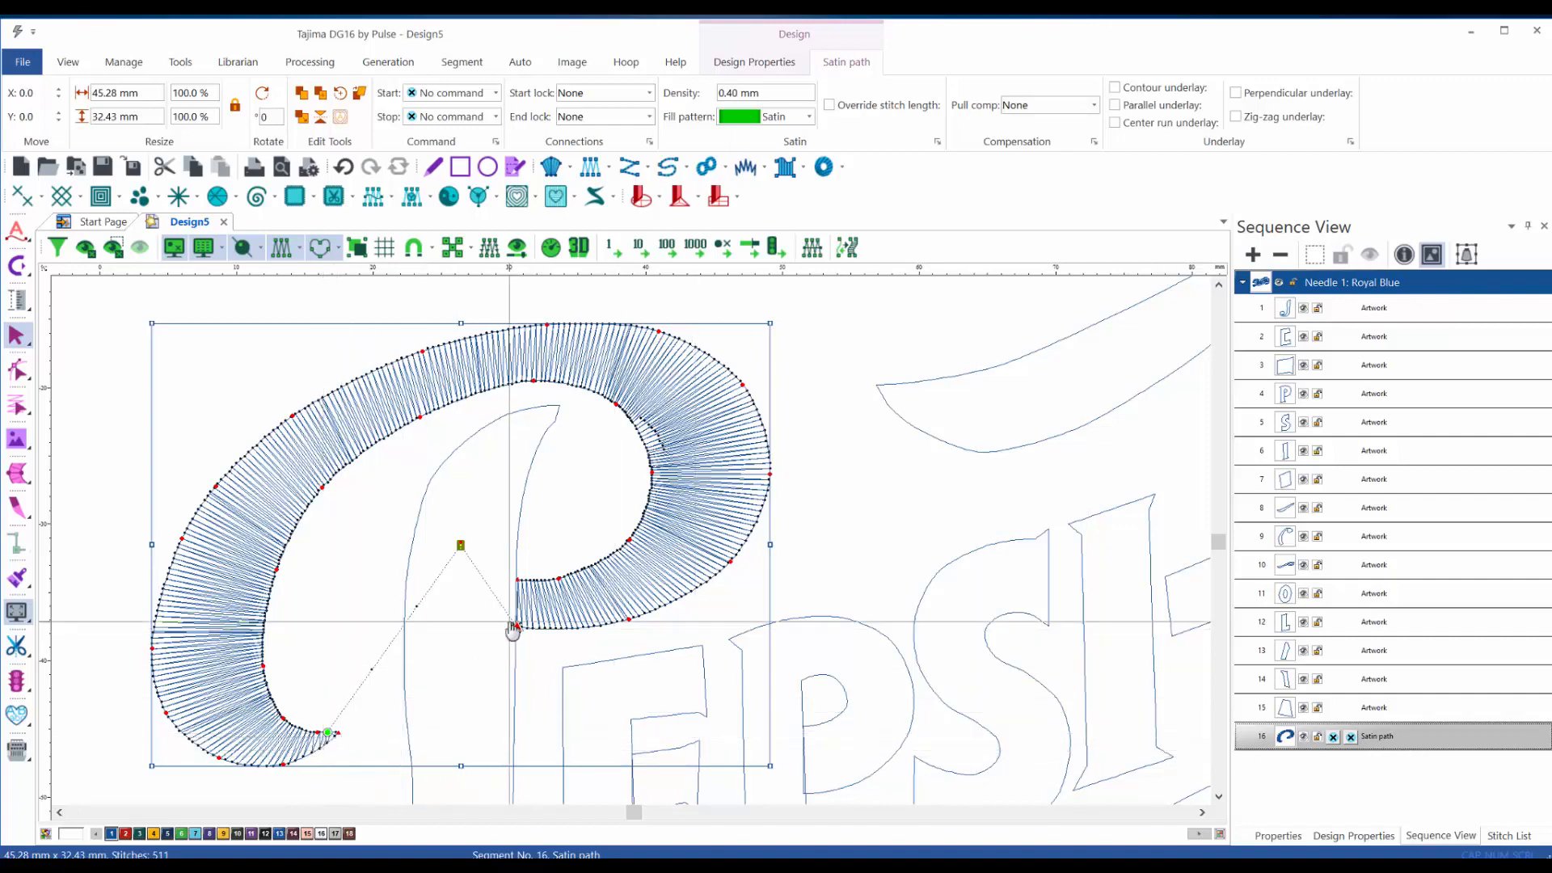
pyautogui.moveTo(697, 631); pyautogui.dragTo(718, 562)
pyautogui.click(550, 429)
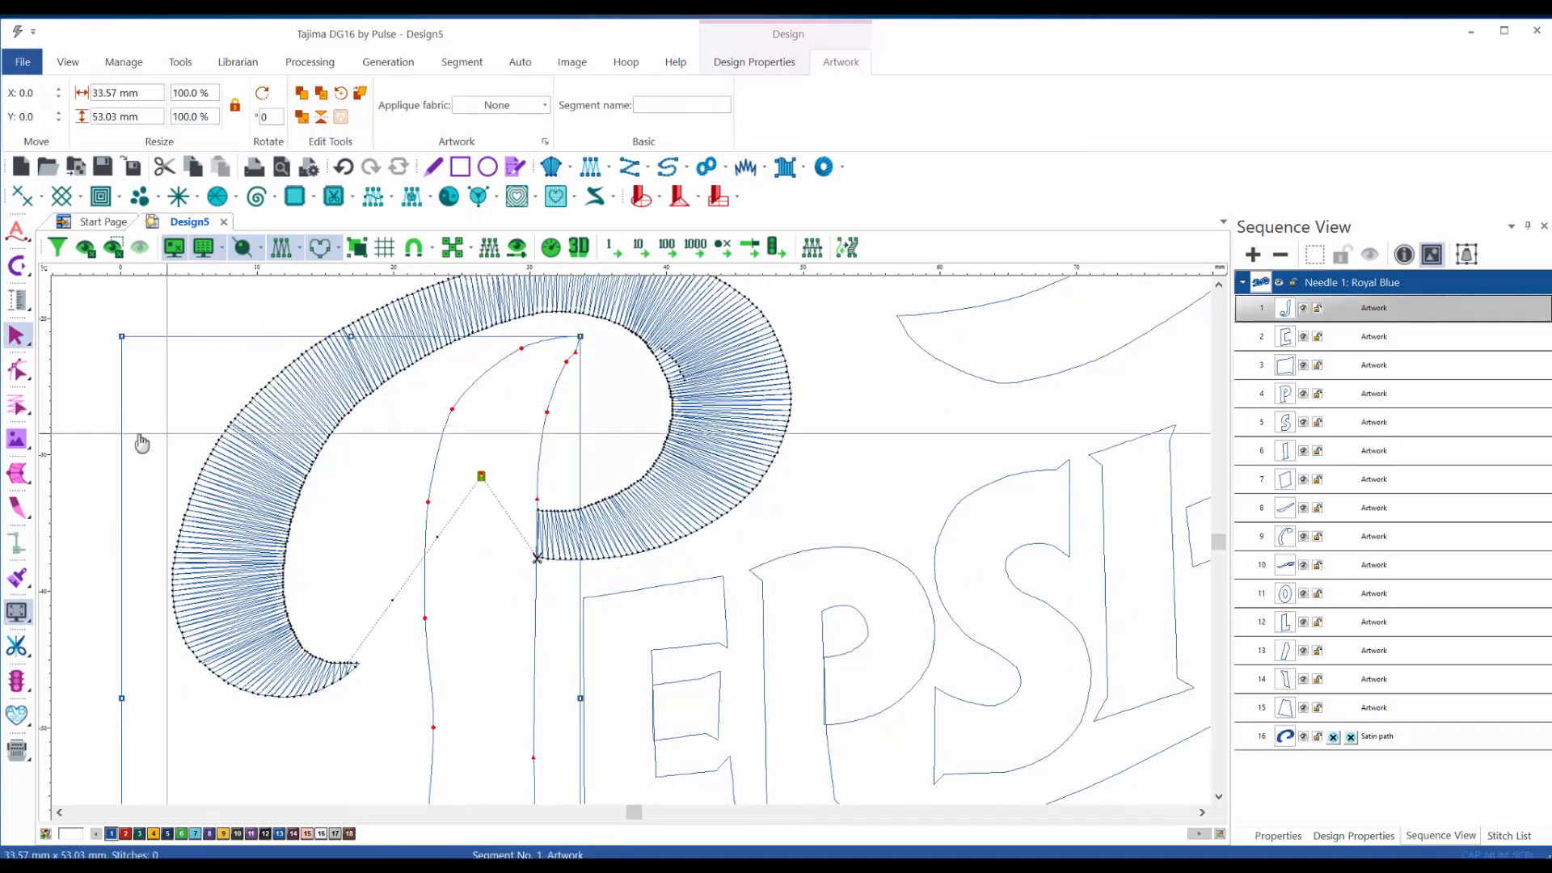
pyautogui.click(578, 352)
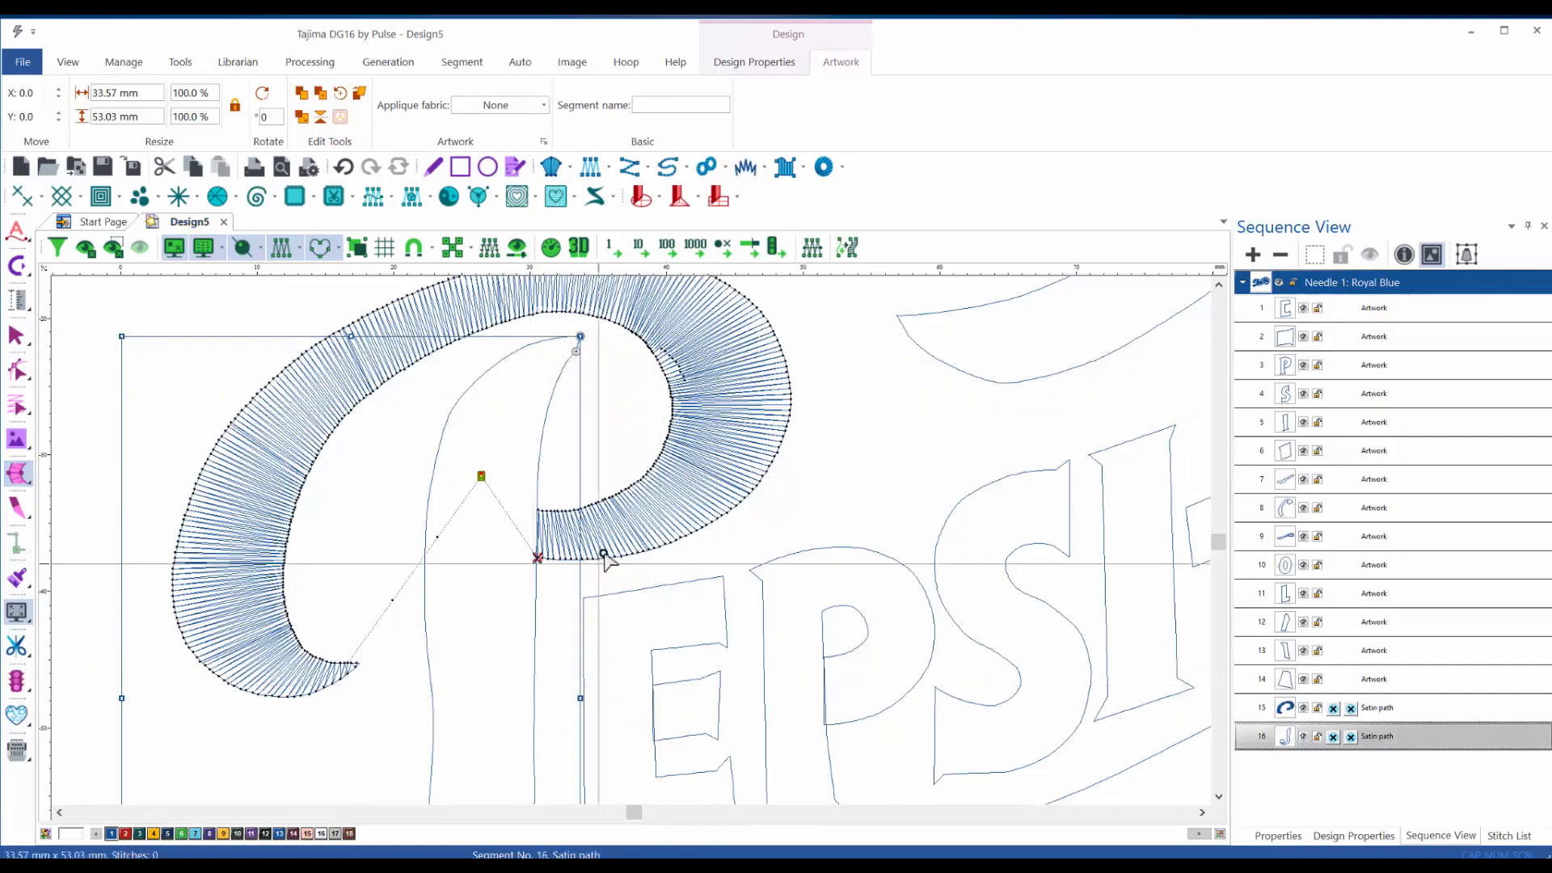
# - Define the end of the stem's satin path with a line at the inner end of the lower curl
pyautogui.press('space')
pyautogui.moveTo(582, 574); pyautogui.dragTo(679, 411)
pyautogui.moveTo(635, 604); pyautogui.dragTo(708, 555)
pyautogui.press('i')
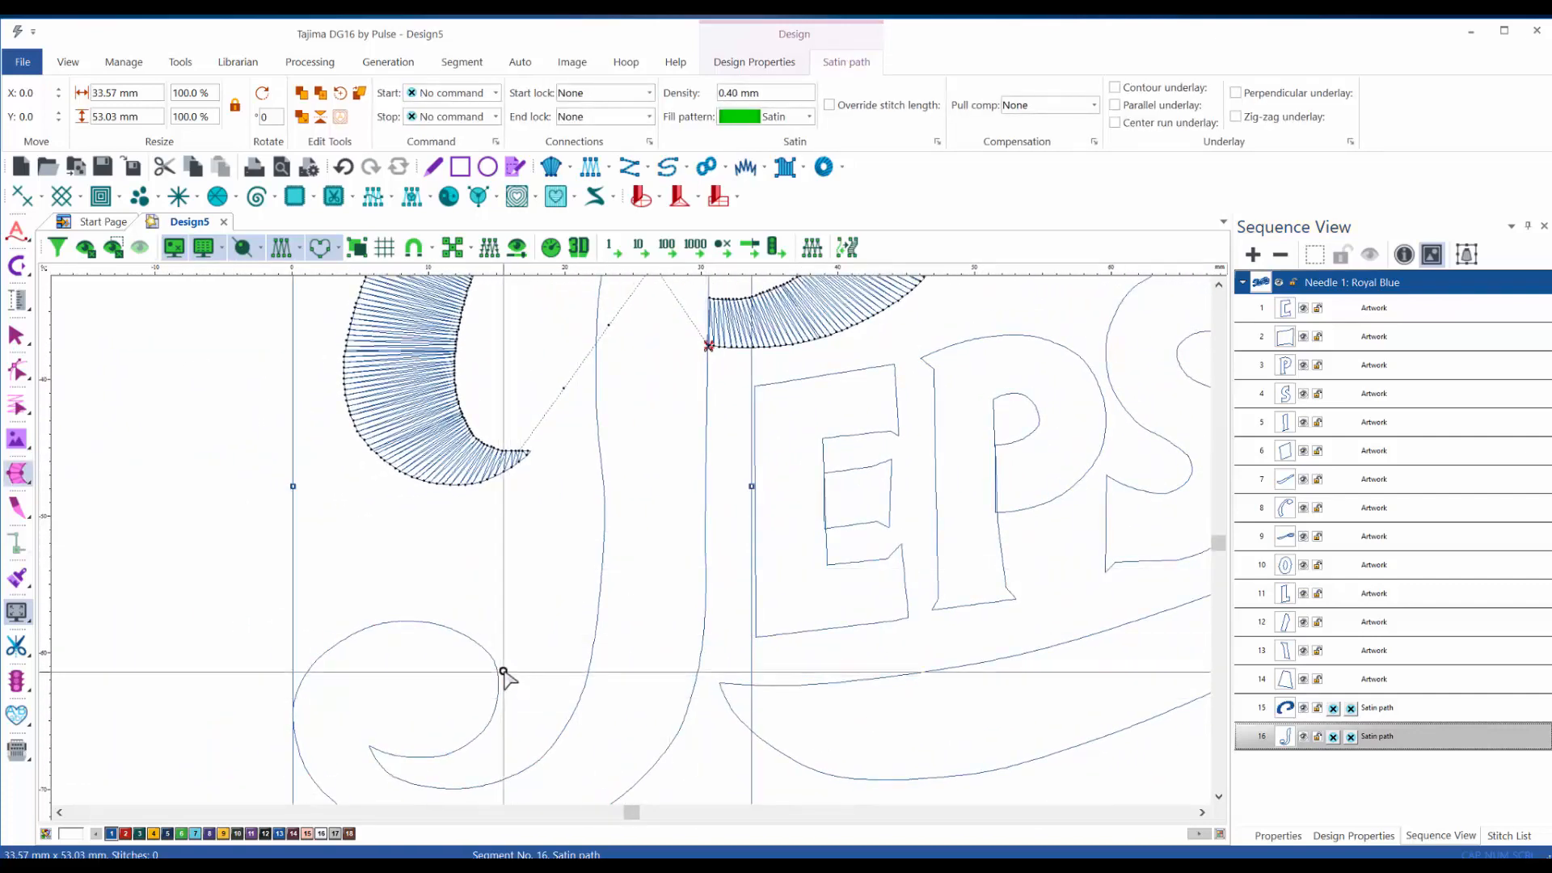
pyautogui.click(488, 723)
pyautogui.click(499, 682)
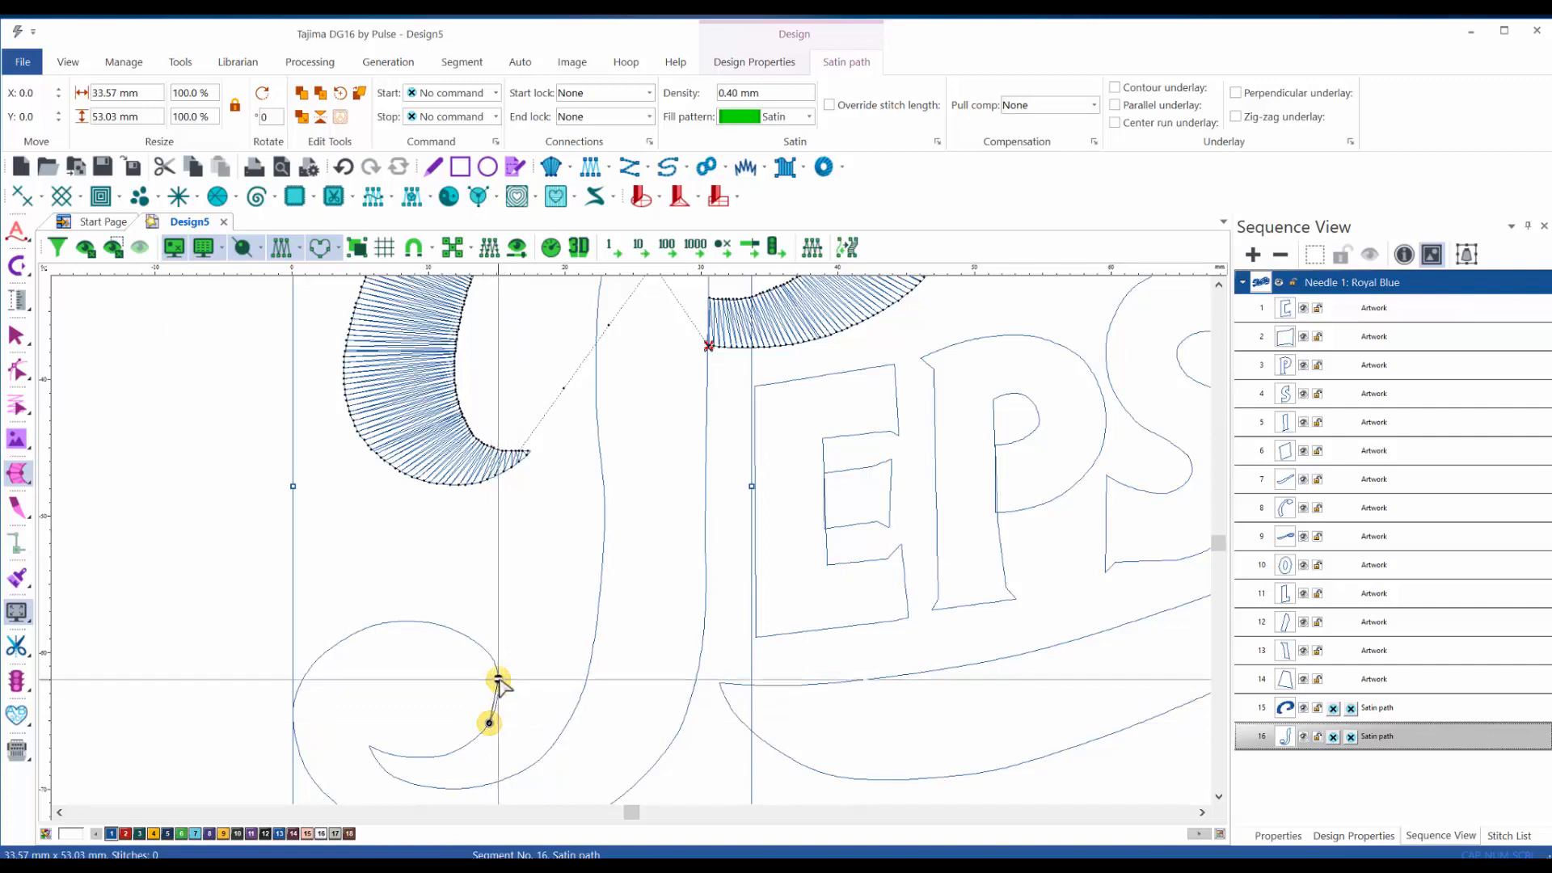
# - Add three stitch direction lines fanning across the stem's round lower curl
pyautogui.click(368, 744)
pyautogui.click(296, 697)
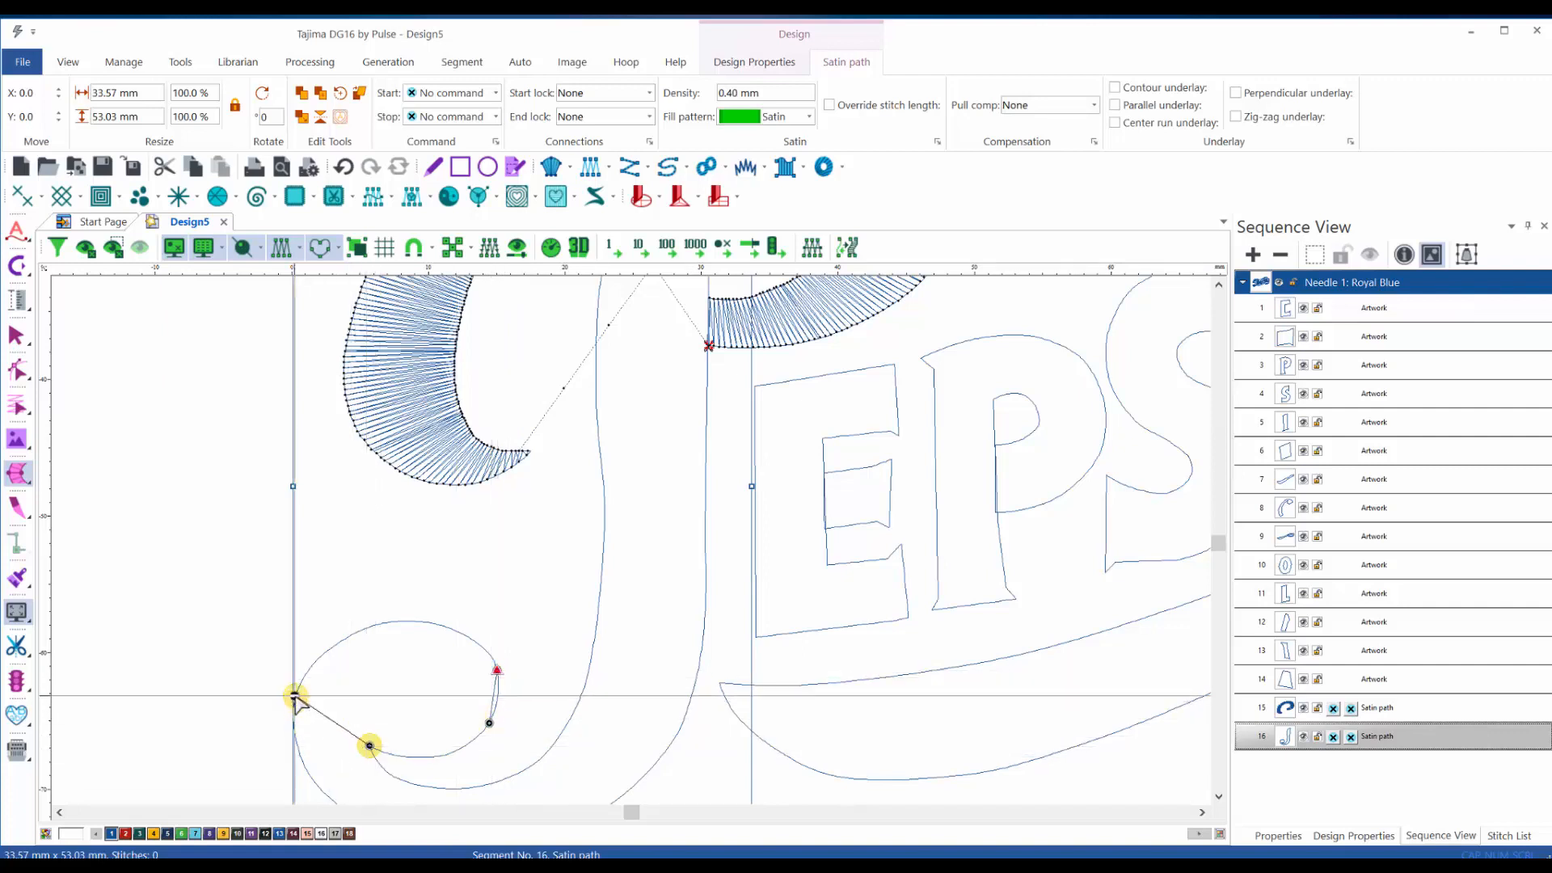
pyautogui.click(391, 754)
pyautogui.click(350, 636)
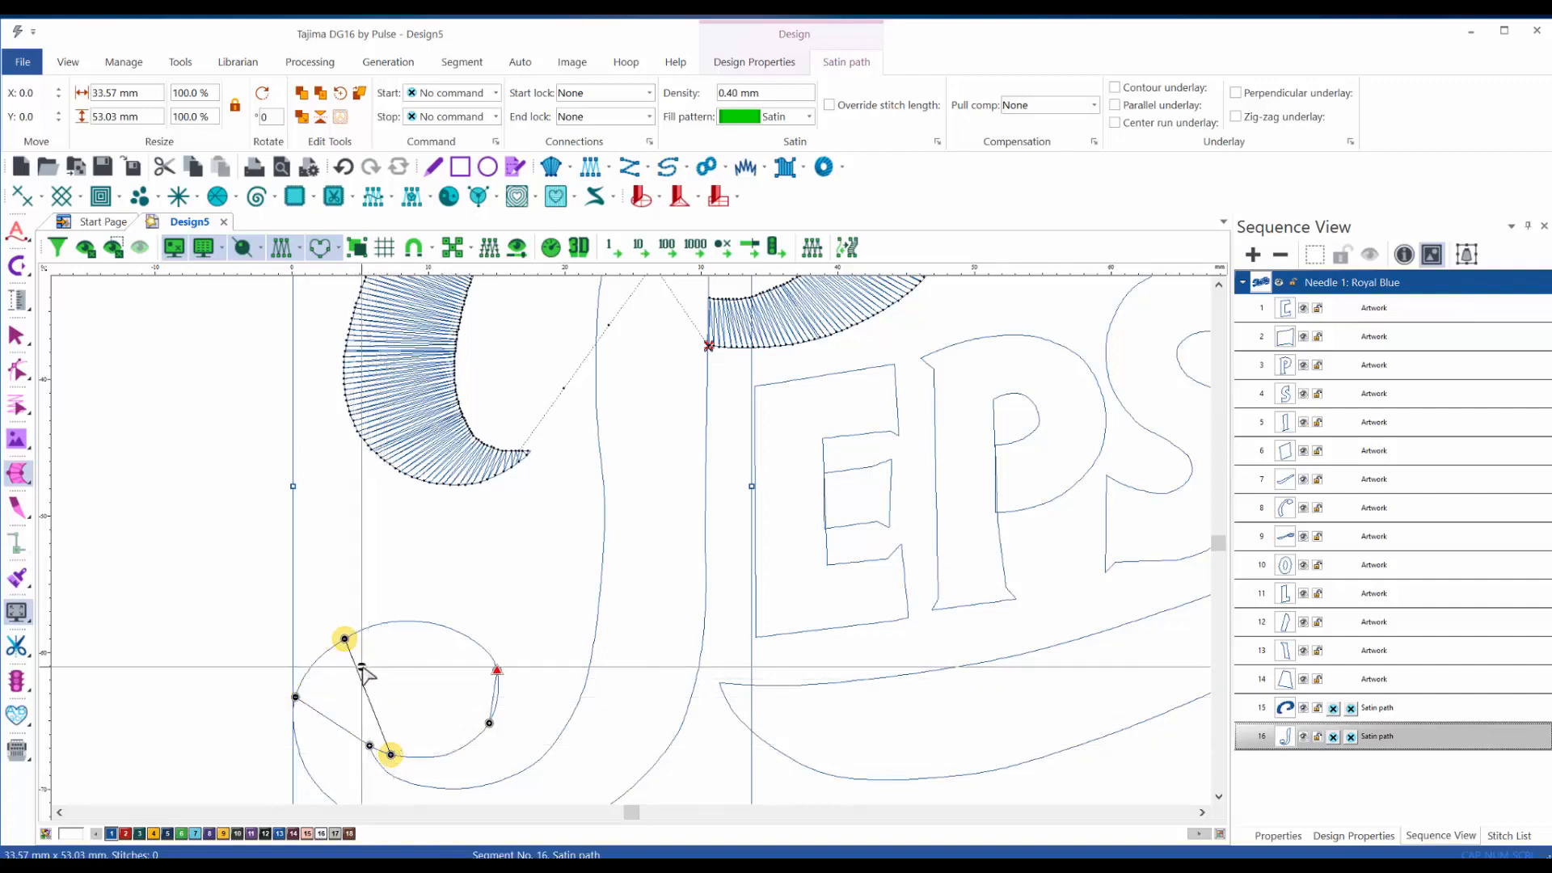
pyautogui.click(437, 757)
pyautogui.click(436, 624)
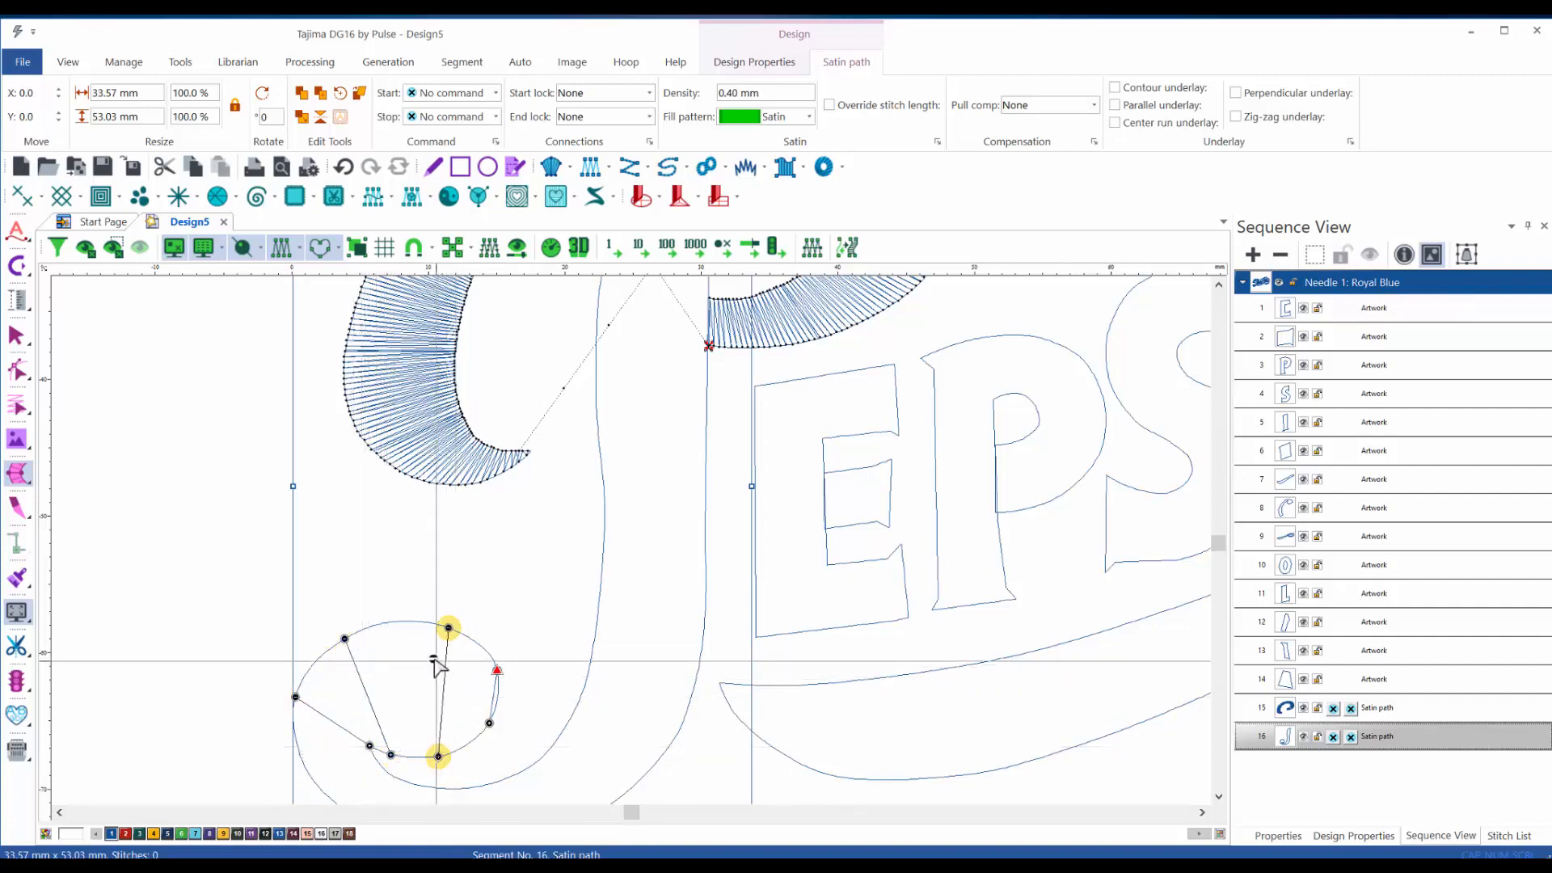
# - Add stitch direction lines across the bottom bend, from where the curl opens to the start of the vertical shaft
pyautogui.moveTo(505, 659); pyautogui.dragTo(597, 450)
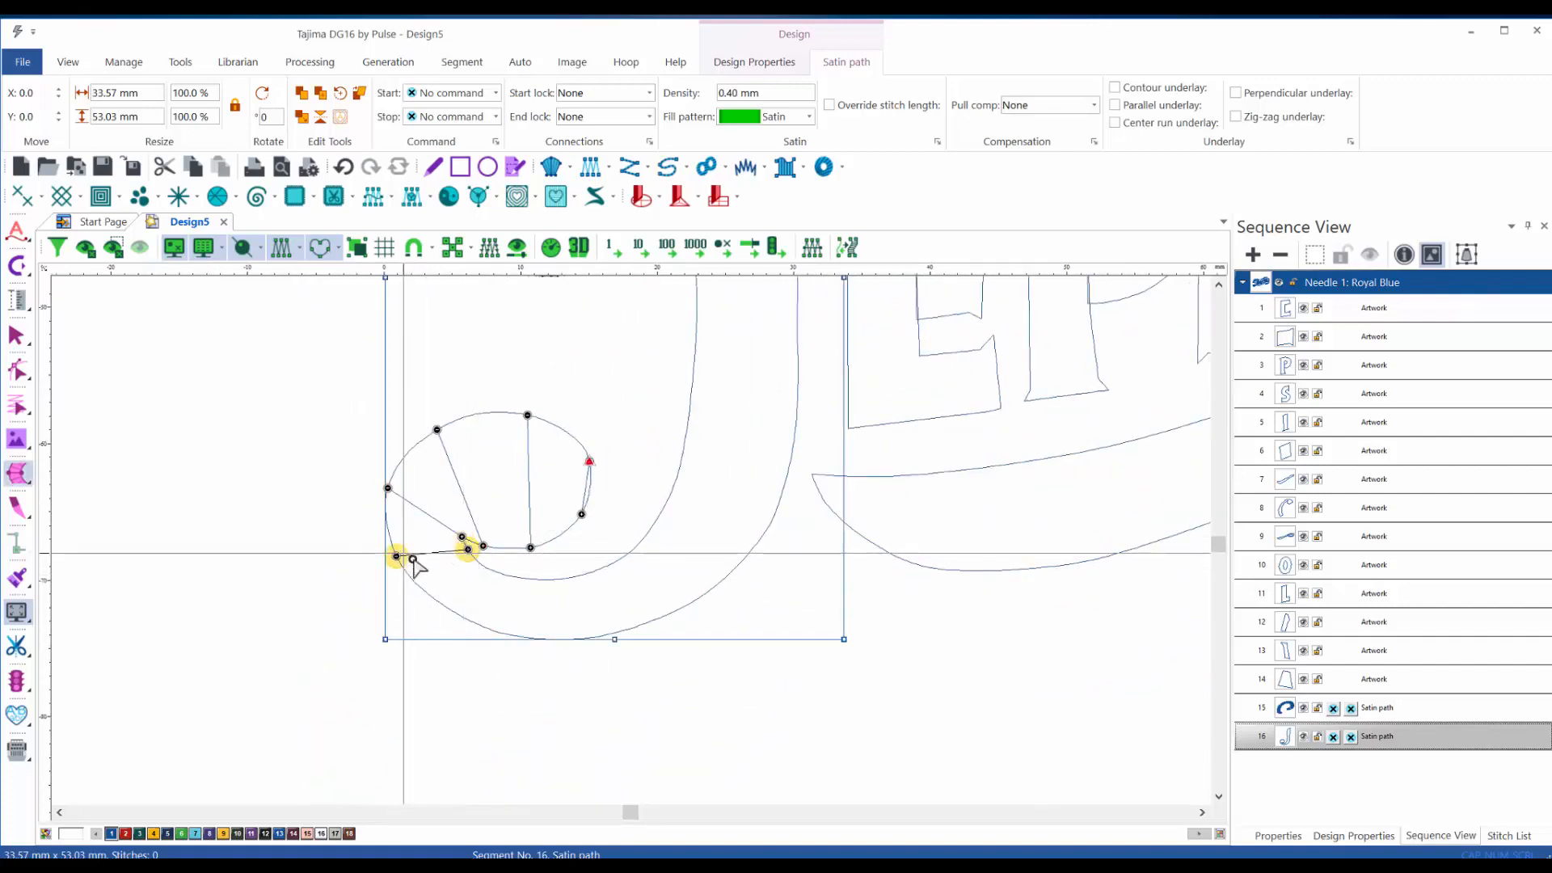
pyautogui.click(503, 574)
pyautogui.click(469, 619)
pyautogui.click(603, 568)
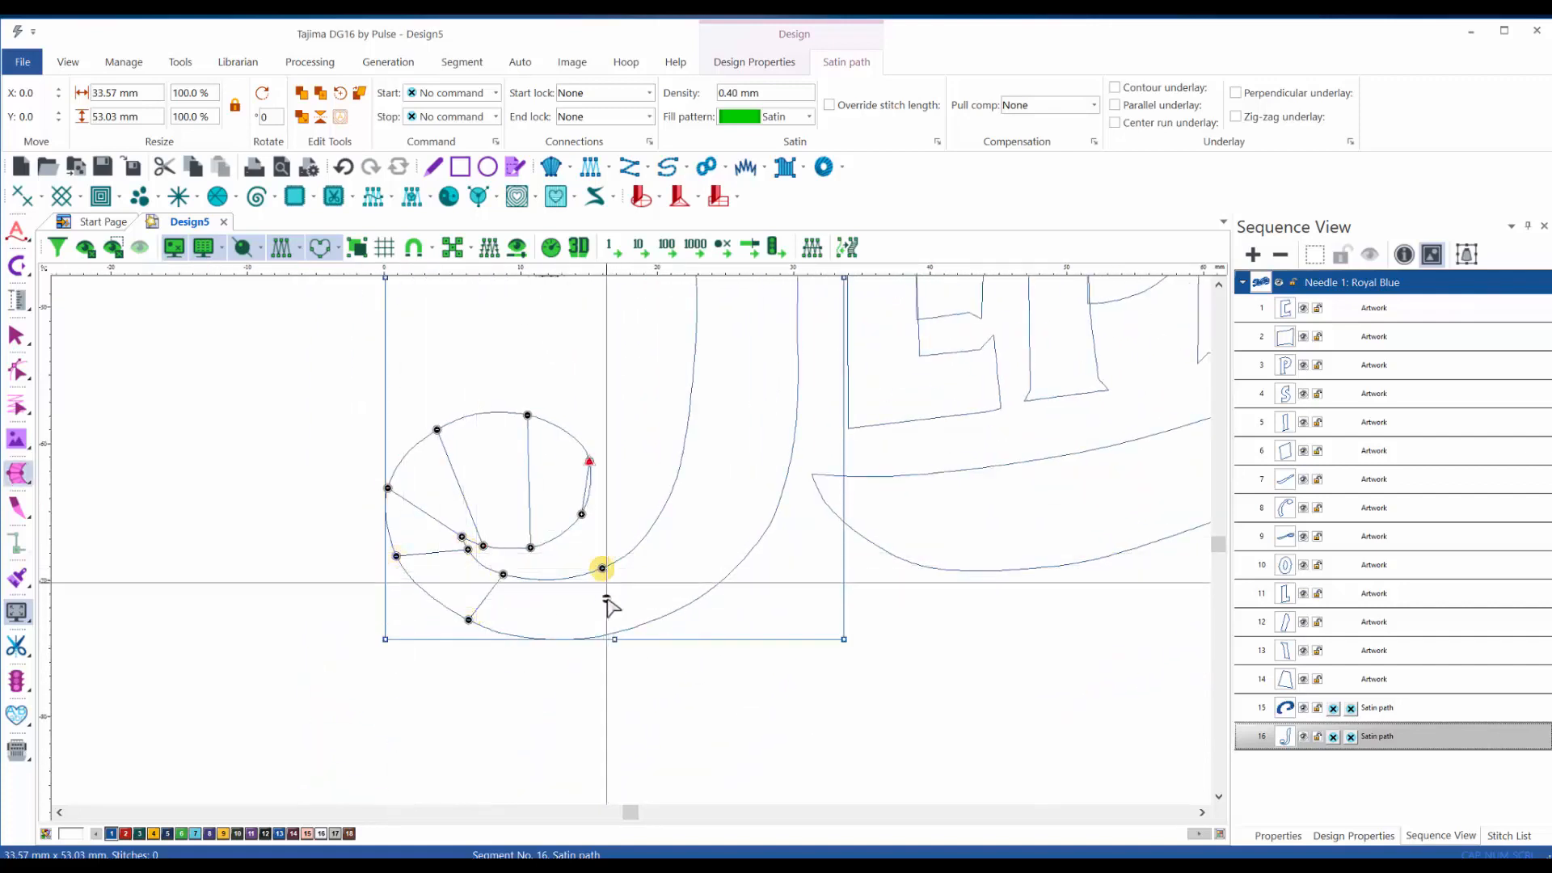
pyautogui.click(613, 632)
pyautogui.click(666, 501)
pyautogui.click(753, 546)
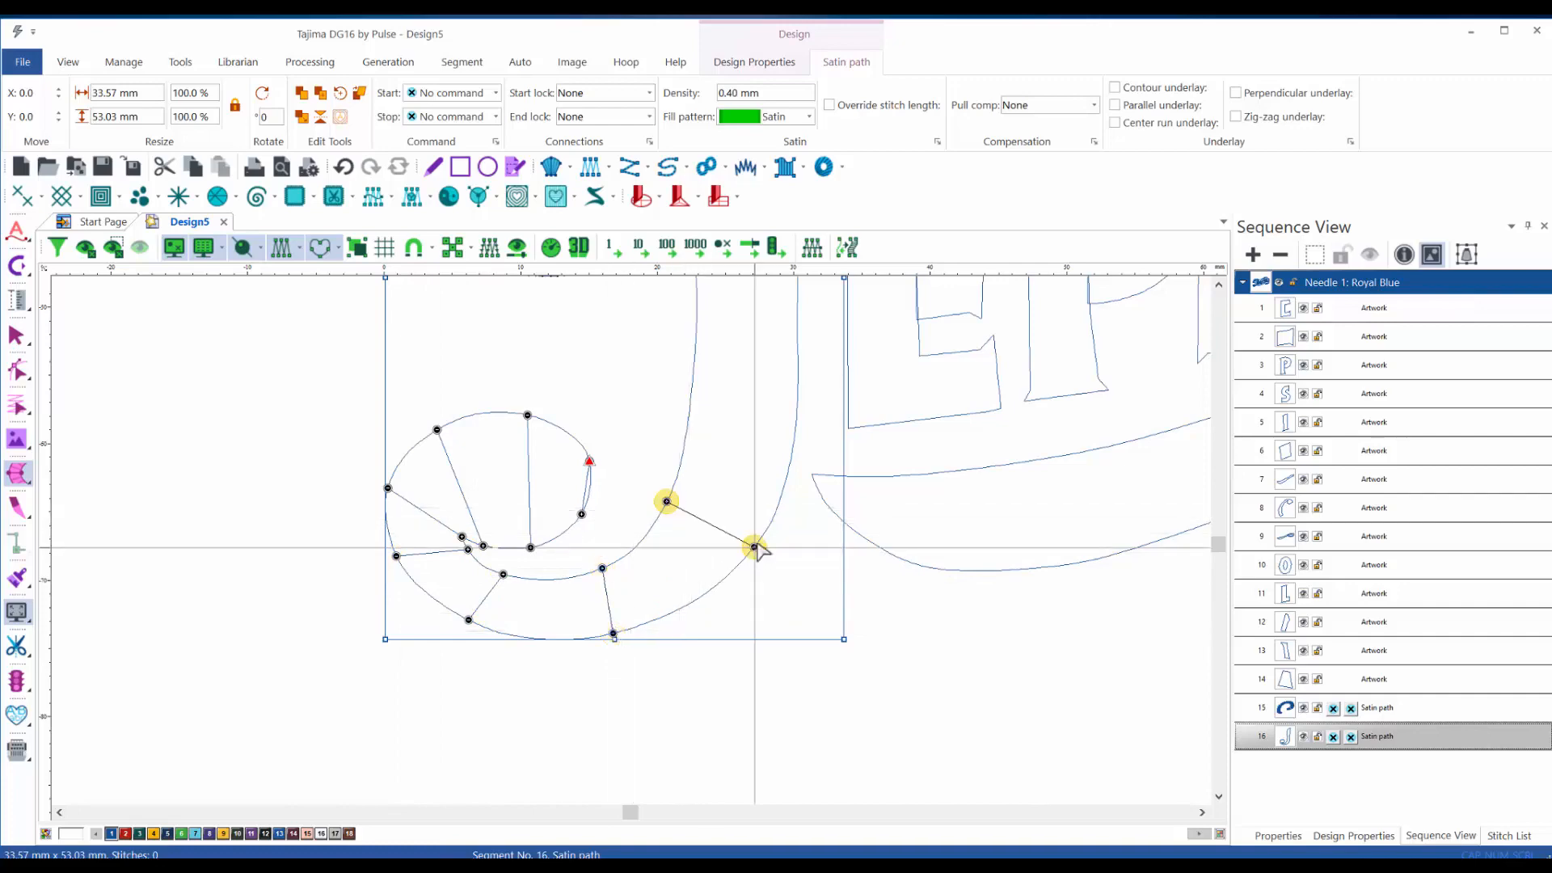
# - Add stitch direction lines across the stem's vertical shaft, up to the level of the bowl's end
pyautogui.click(694, 364)
pyautogui.click(799, 375)
pyautogui.moveTo(991, 422); pyautogui.dragTo(773, 741)
pyautogui.moveTo(623, 471); pyautogui.dragTo(596, 603)
pyautogui.click(421, 670)
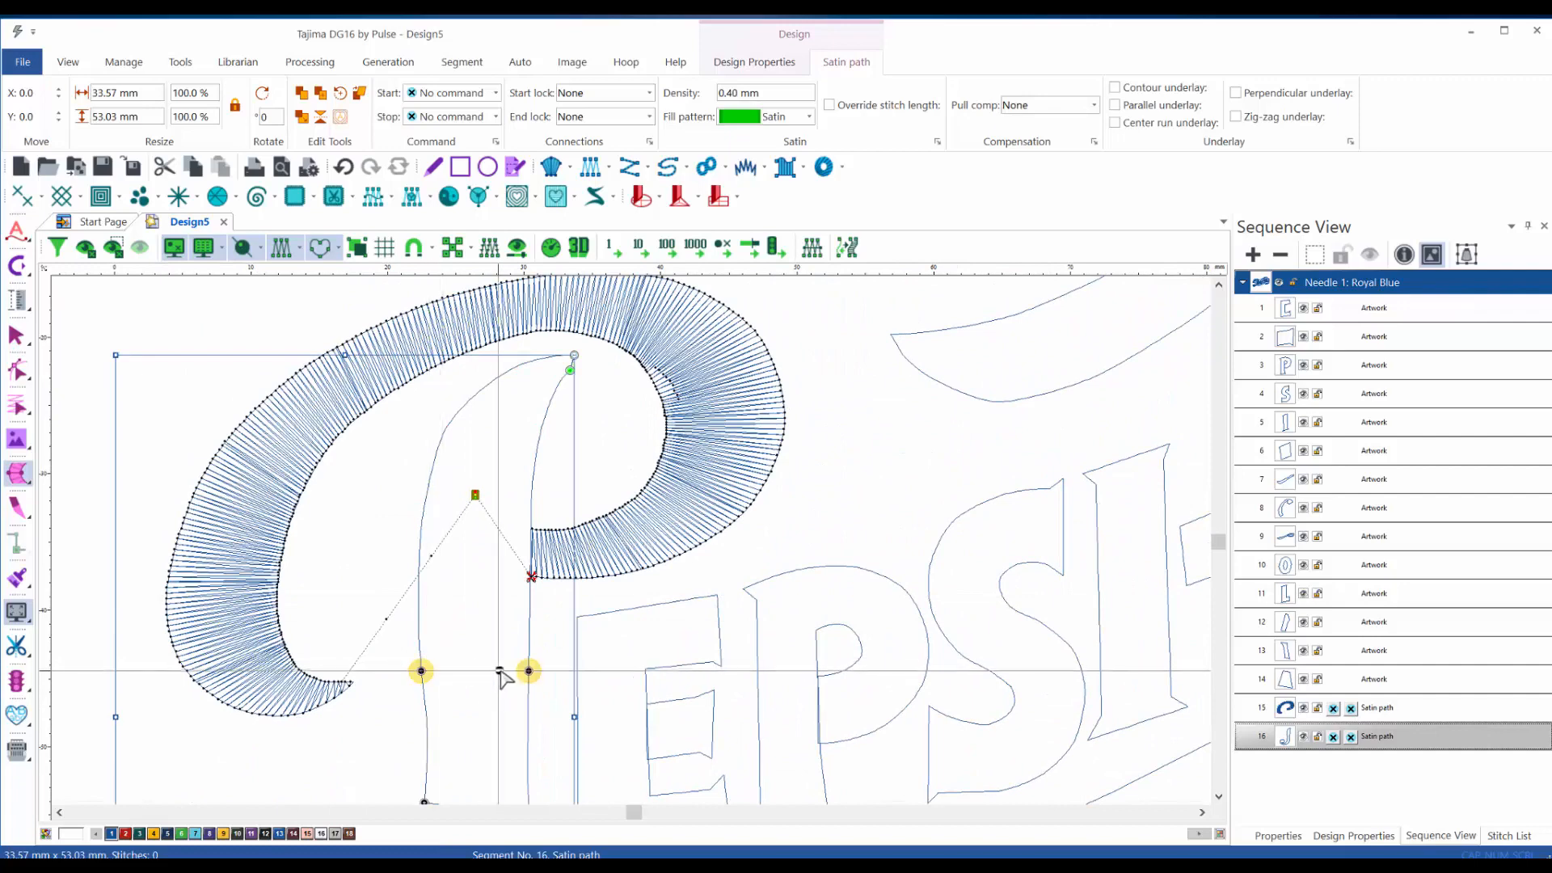
pyautogui.click(424, 510)
pyautogui.click(531, 521)
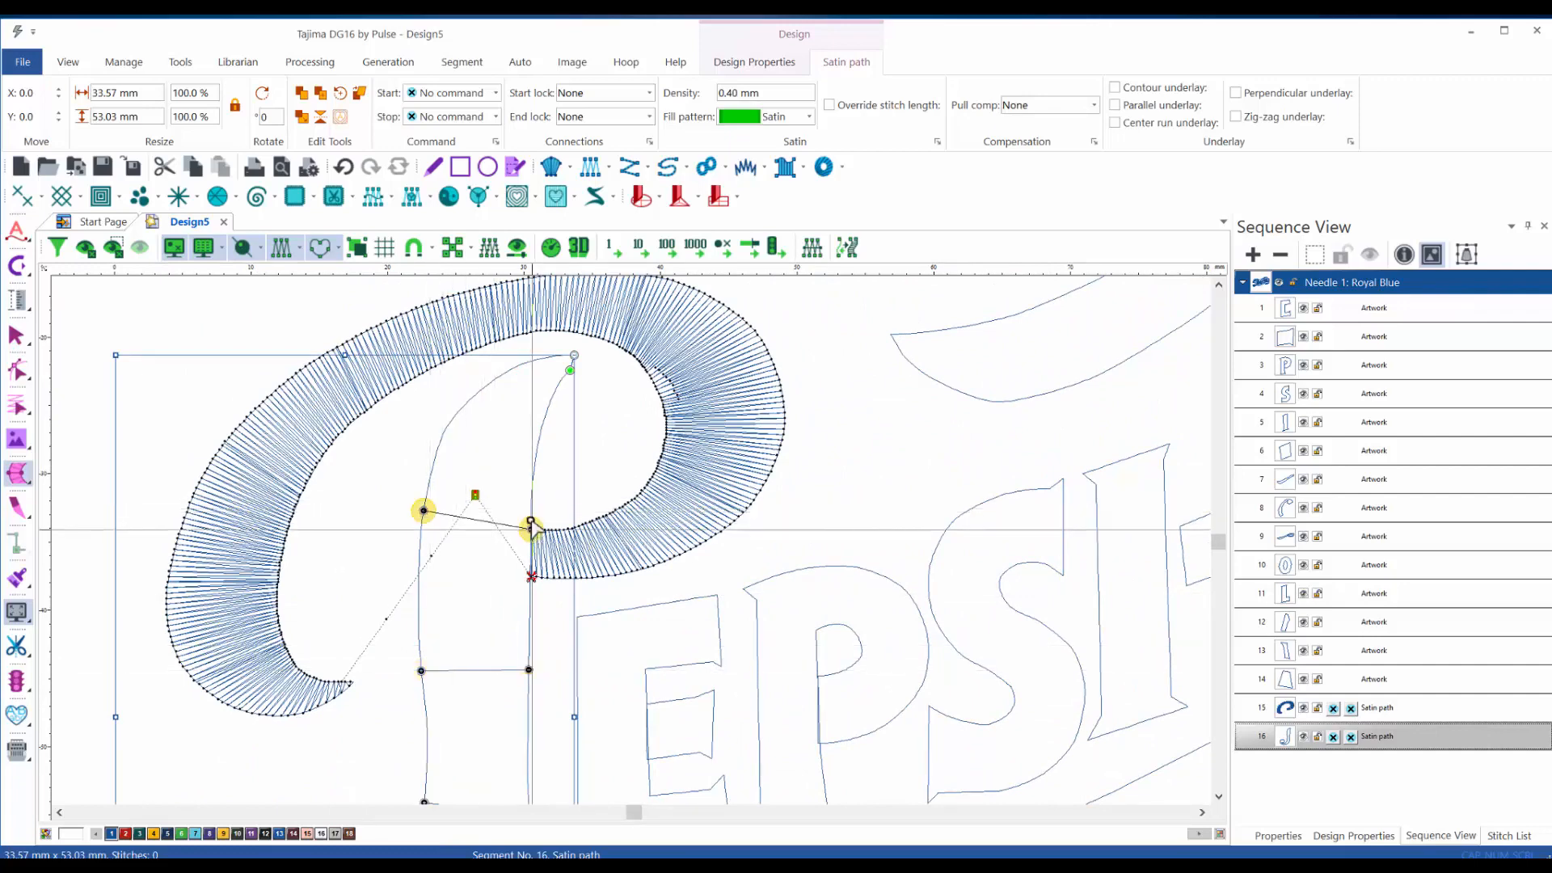
# - Add two direction lines across the curve near the stem's upper tip and generate the satin stitches
pyautogui.click(473, 396)
pyautogui.click(539, 438)
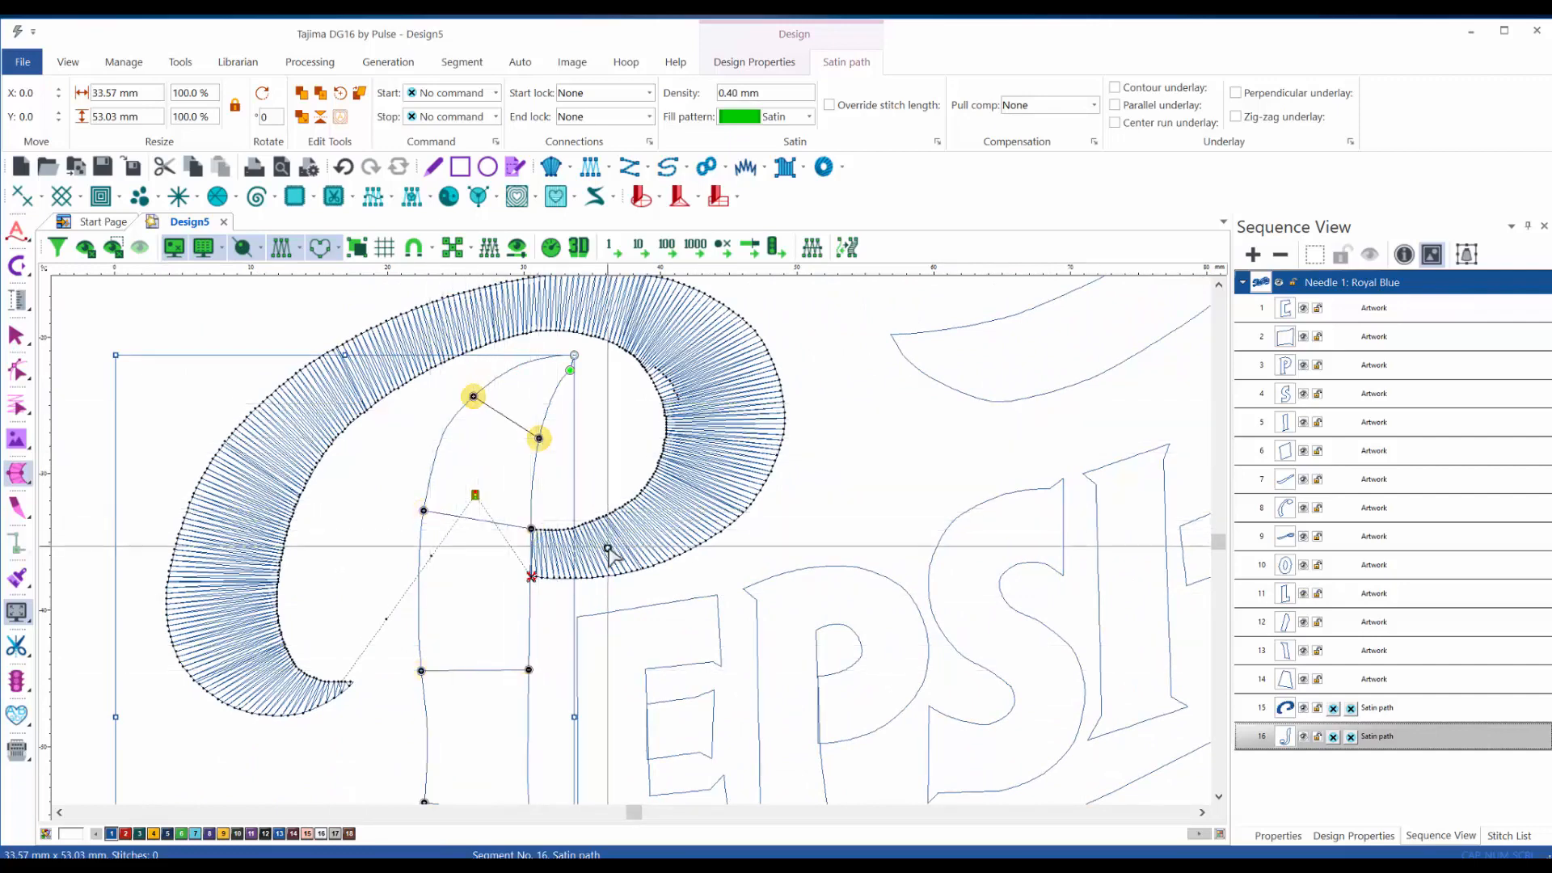
pyautogui.press('Return')
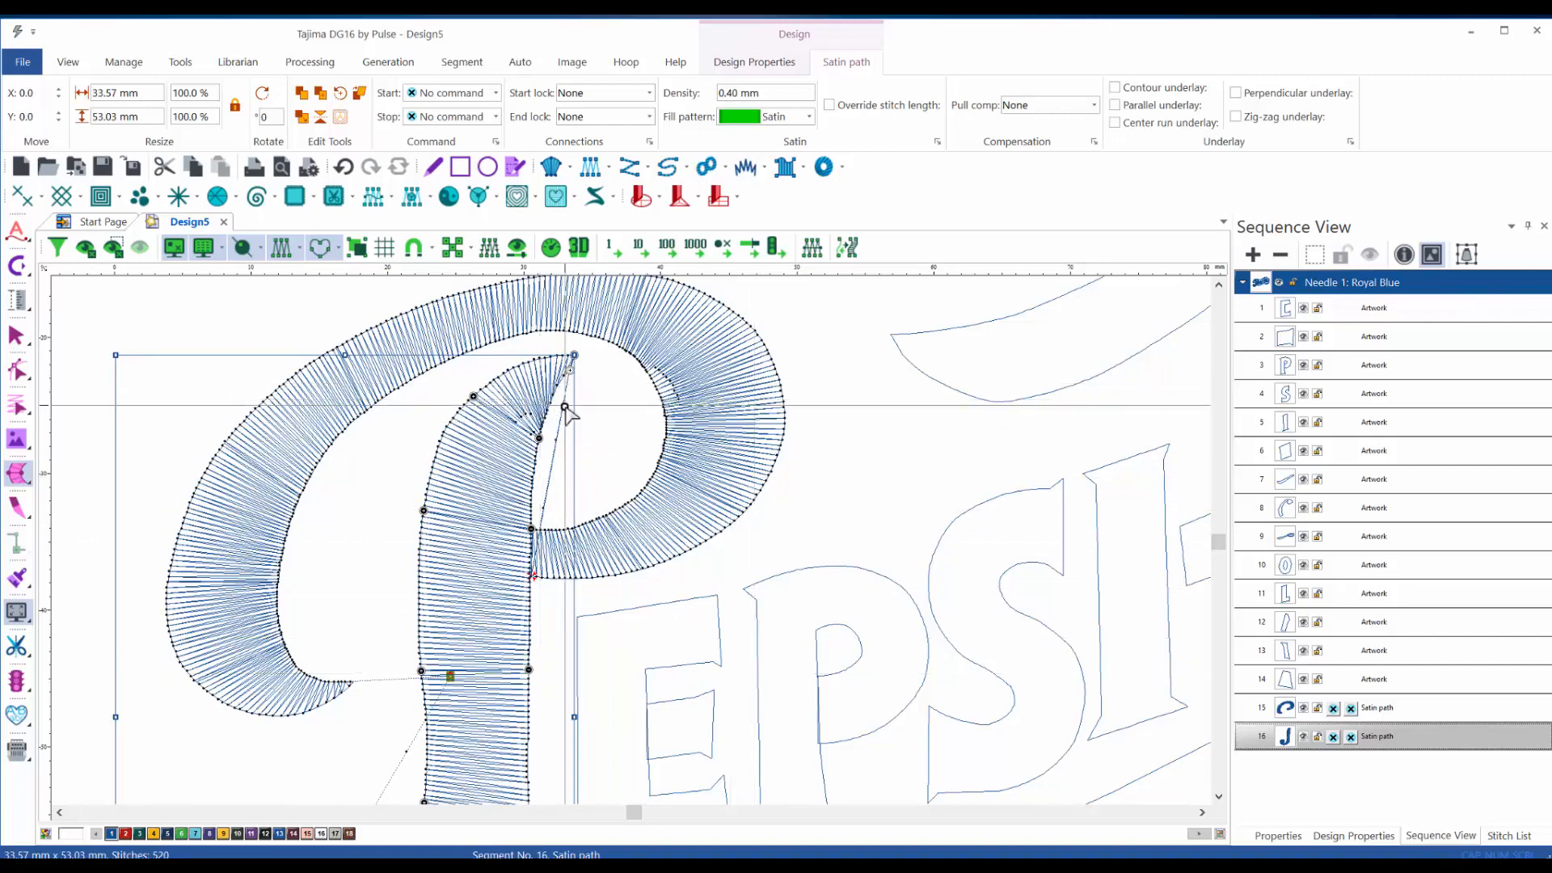
pyautogui.scroll(2, 566, 408)
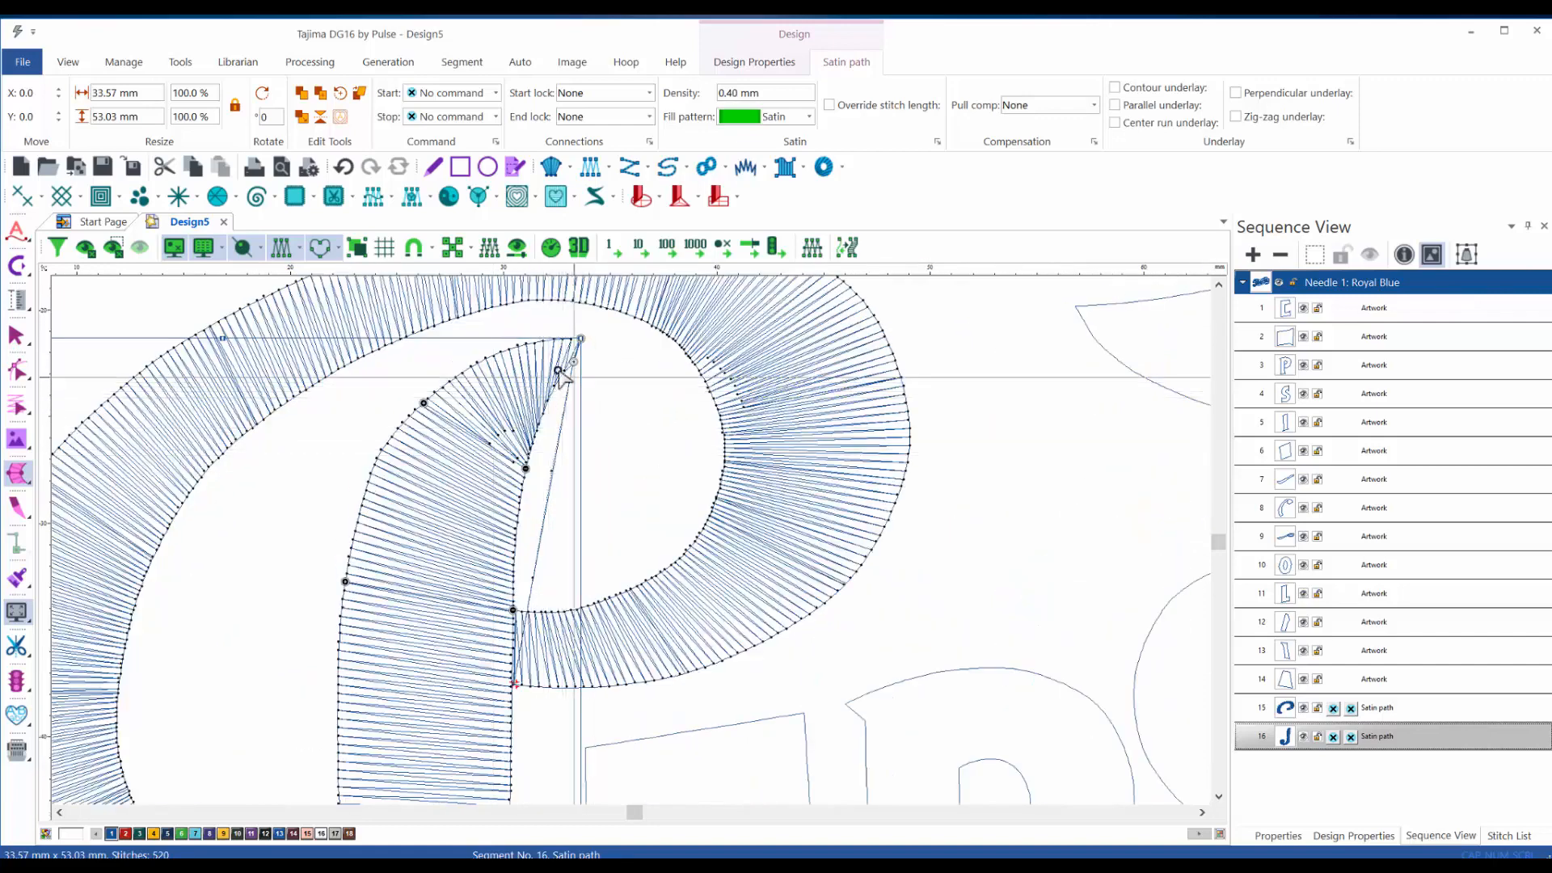
pyautogui.click(519, 346)
pyautogui.click(557, 379)
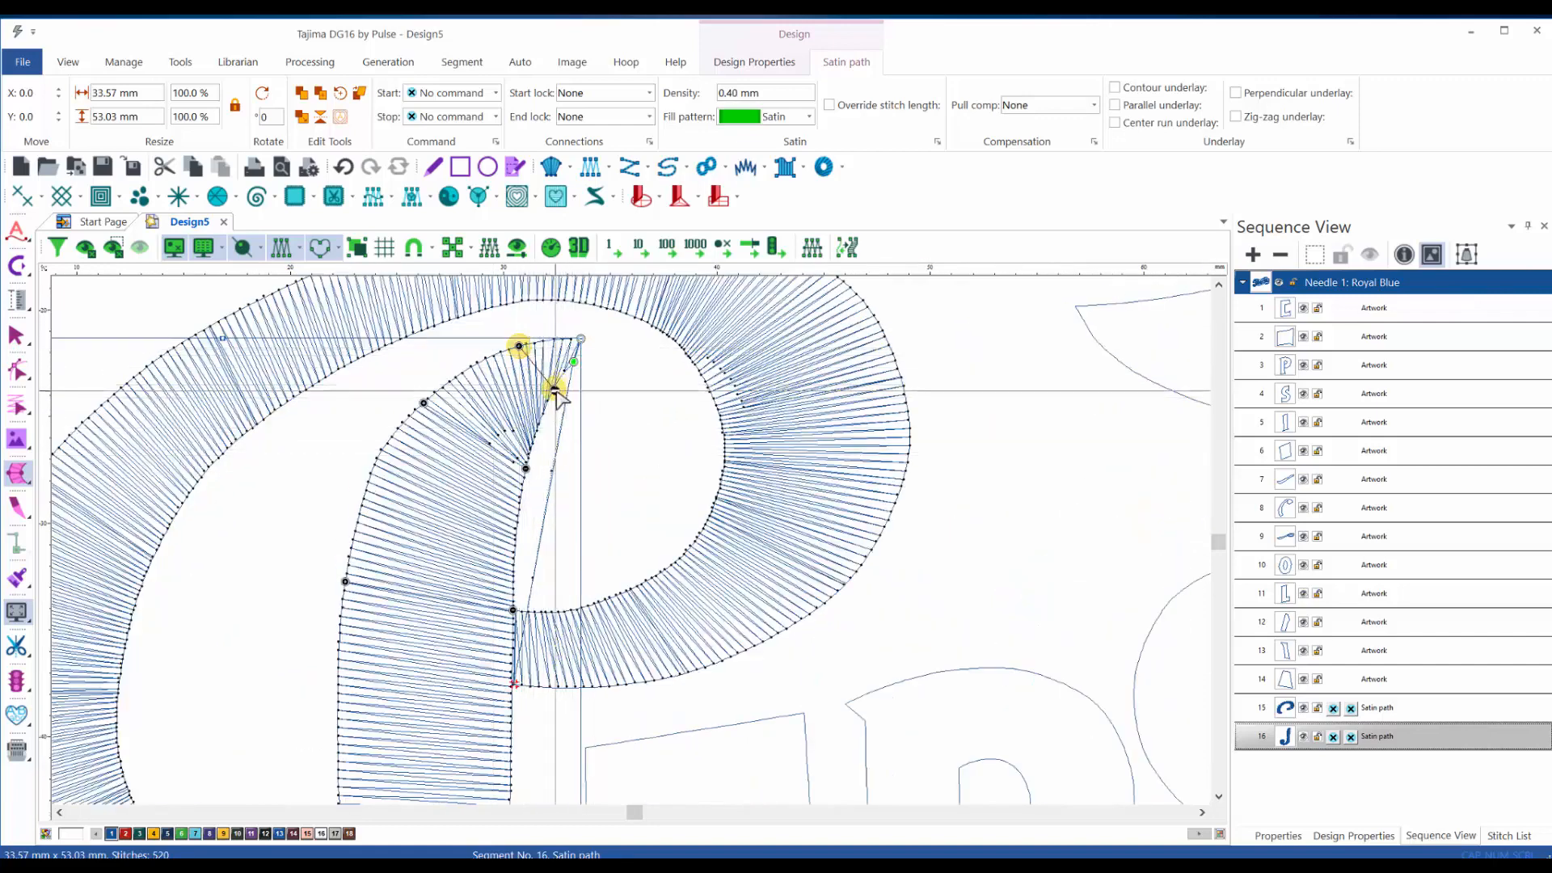
pyautogui.press('Return')
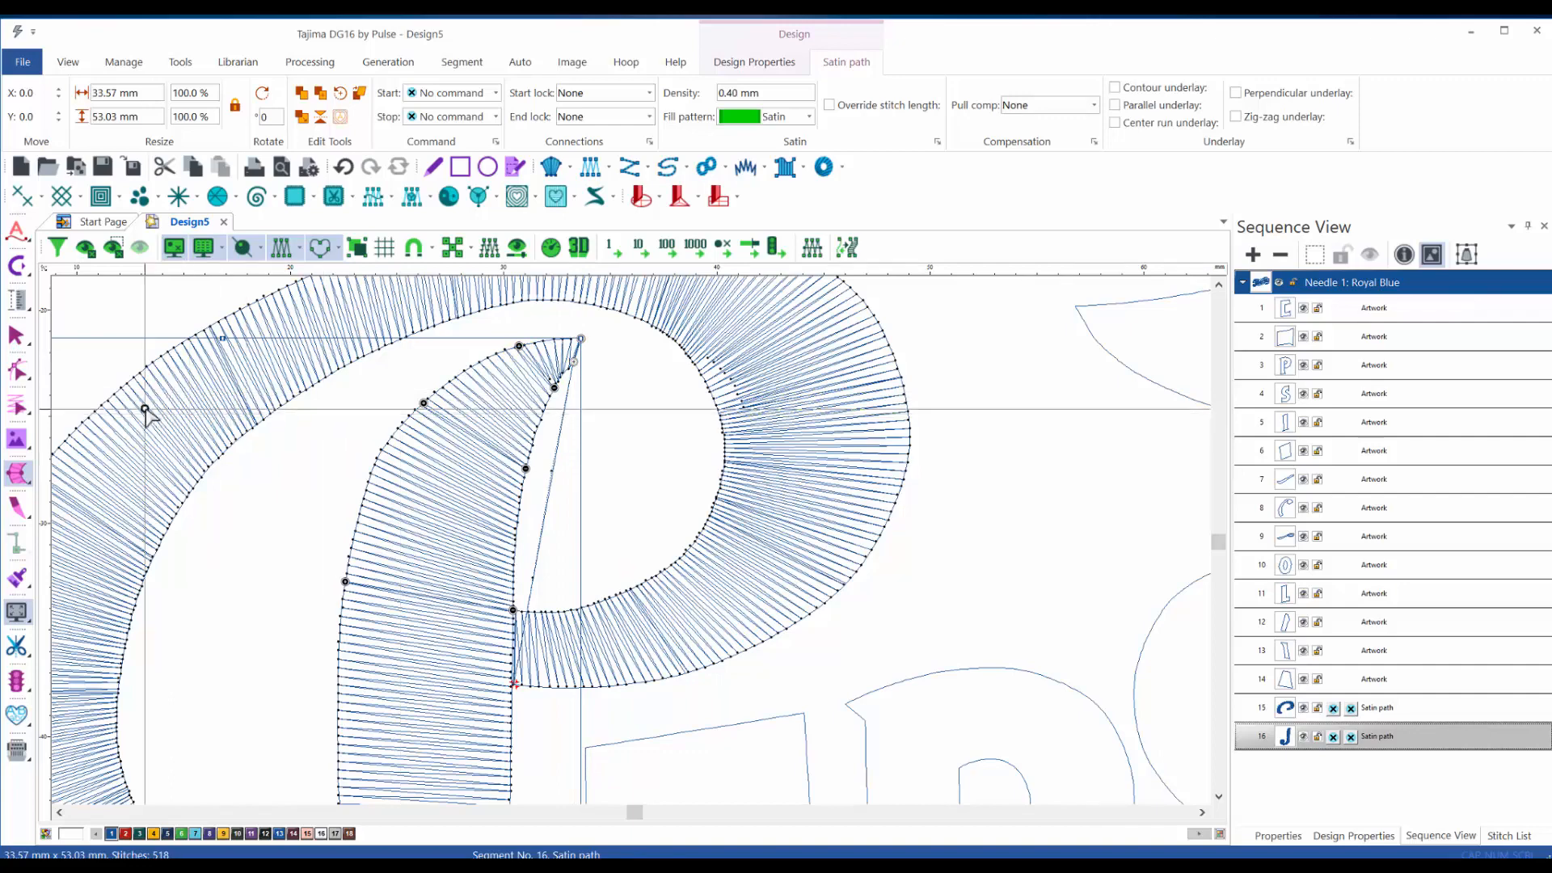
# - Reshape the stem's upper tip by editing its outline vertices
pyautogui.click(20, 376)
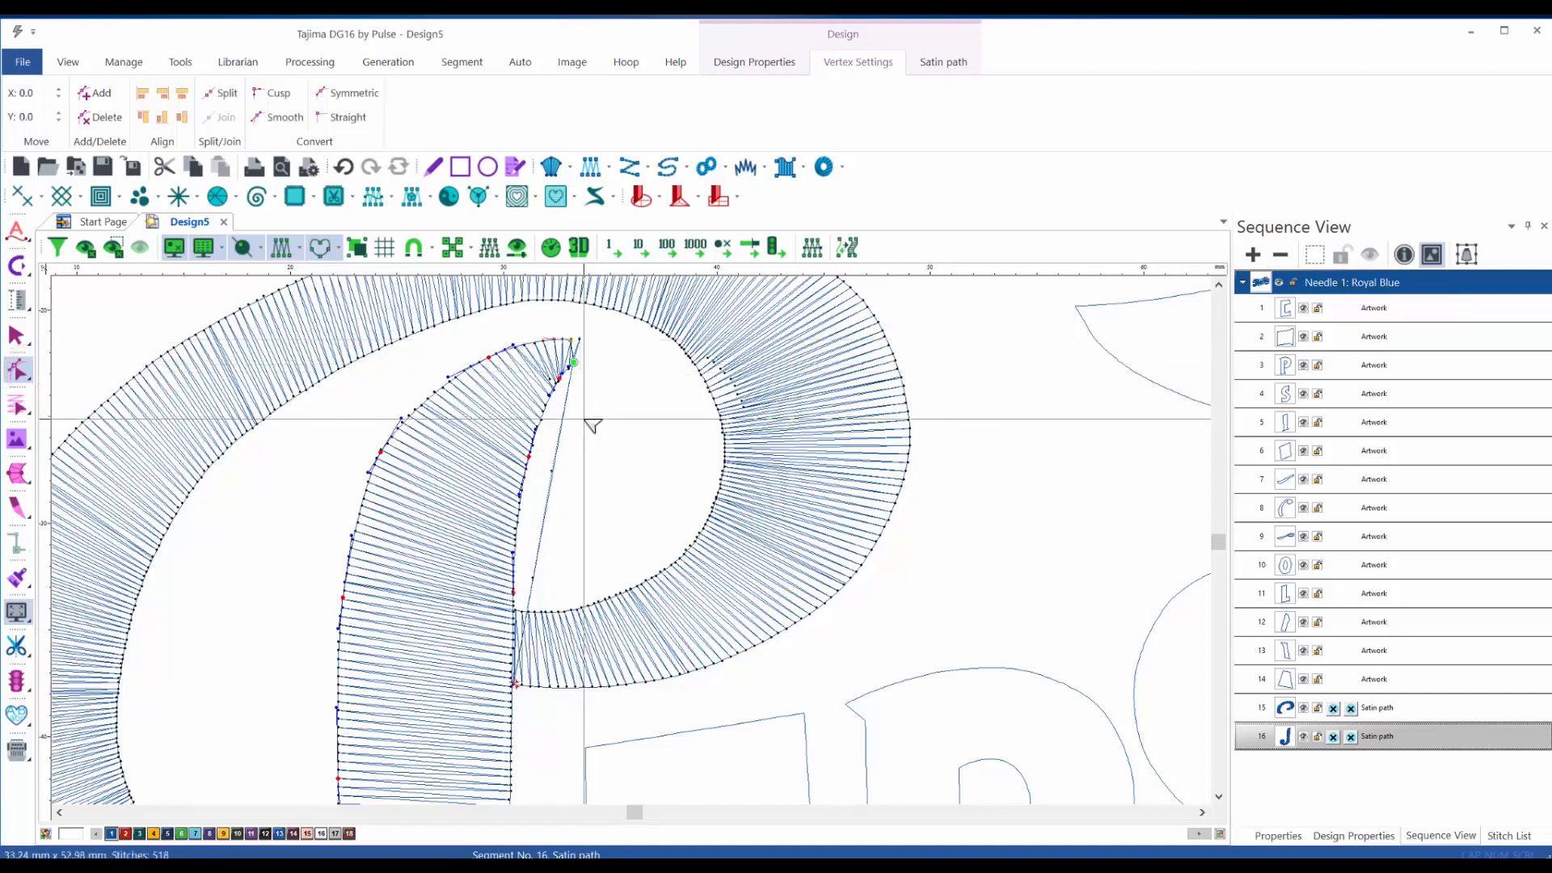
pyautogui.scroll(-2, 499, 525)
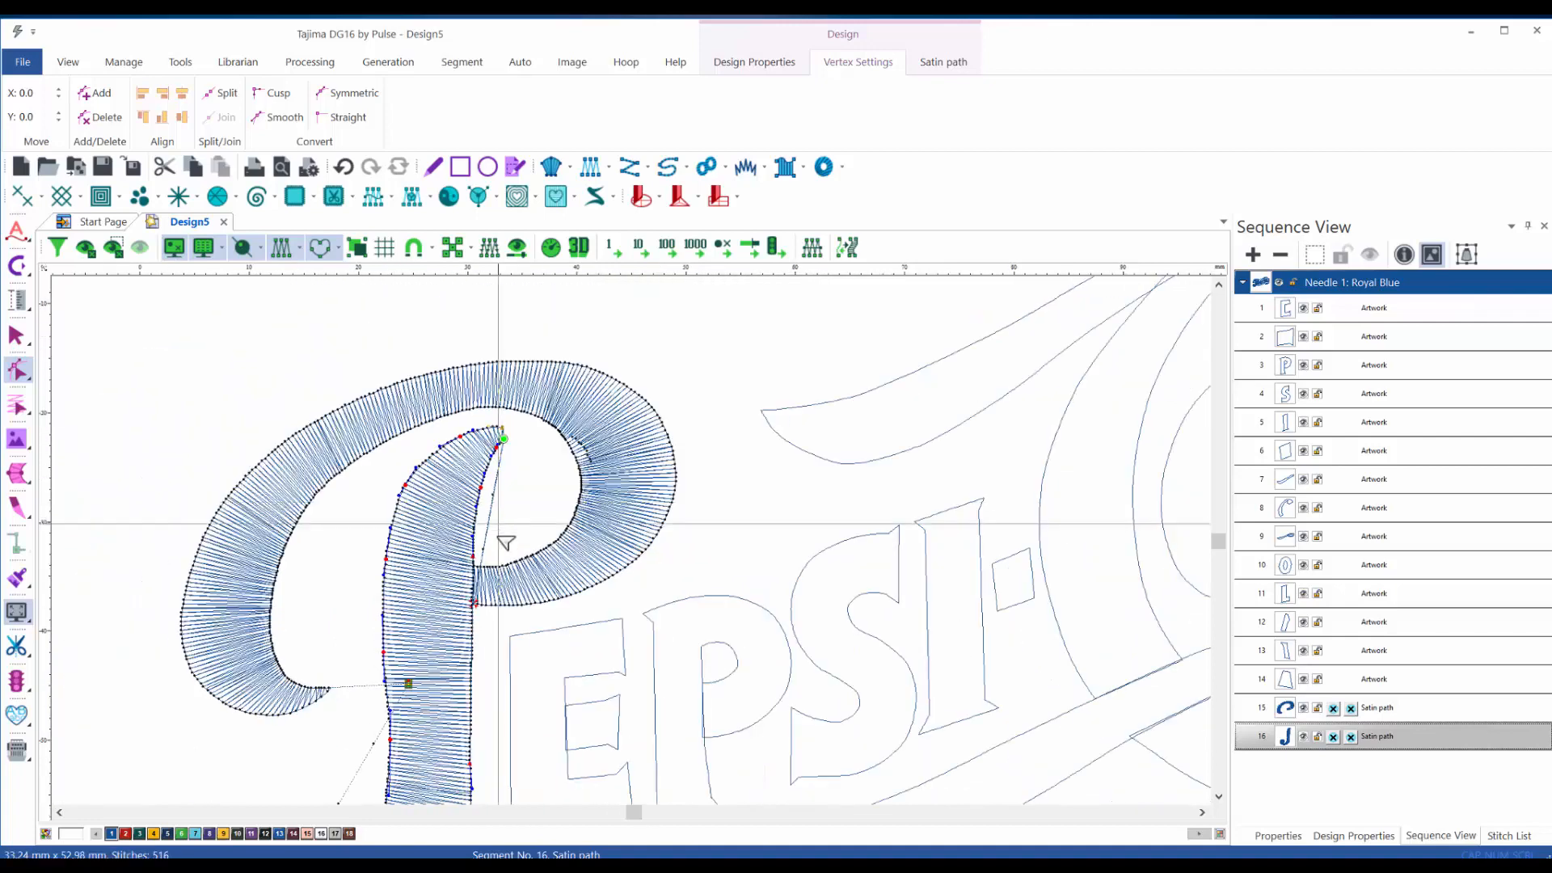
pyautogui.scroll(-2, 495, 642)
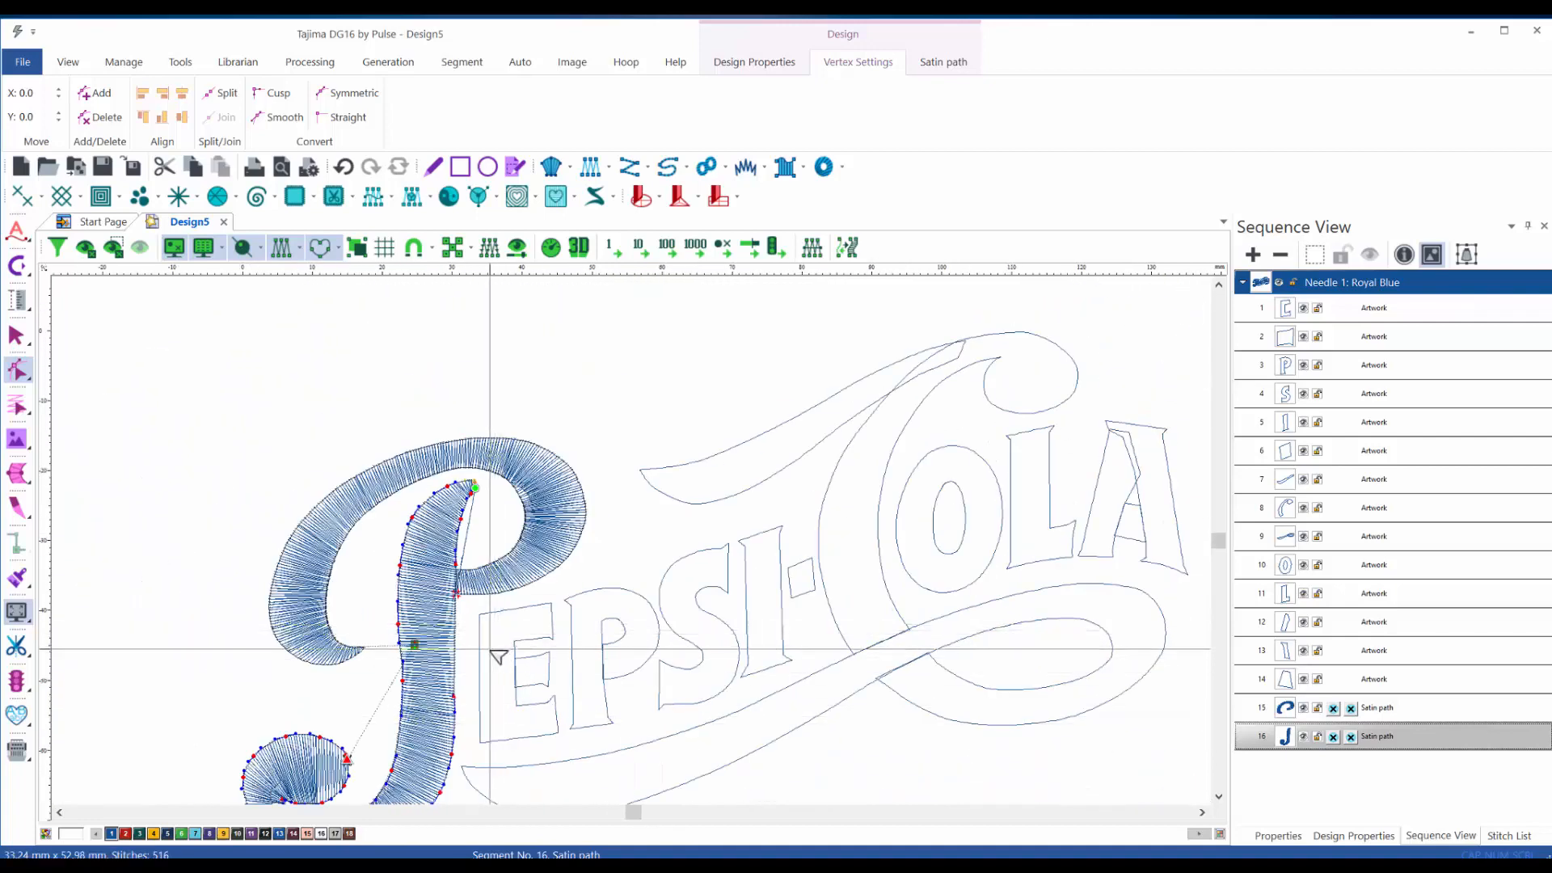
pyautogui.scroll(-2, 497, 638)
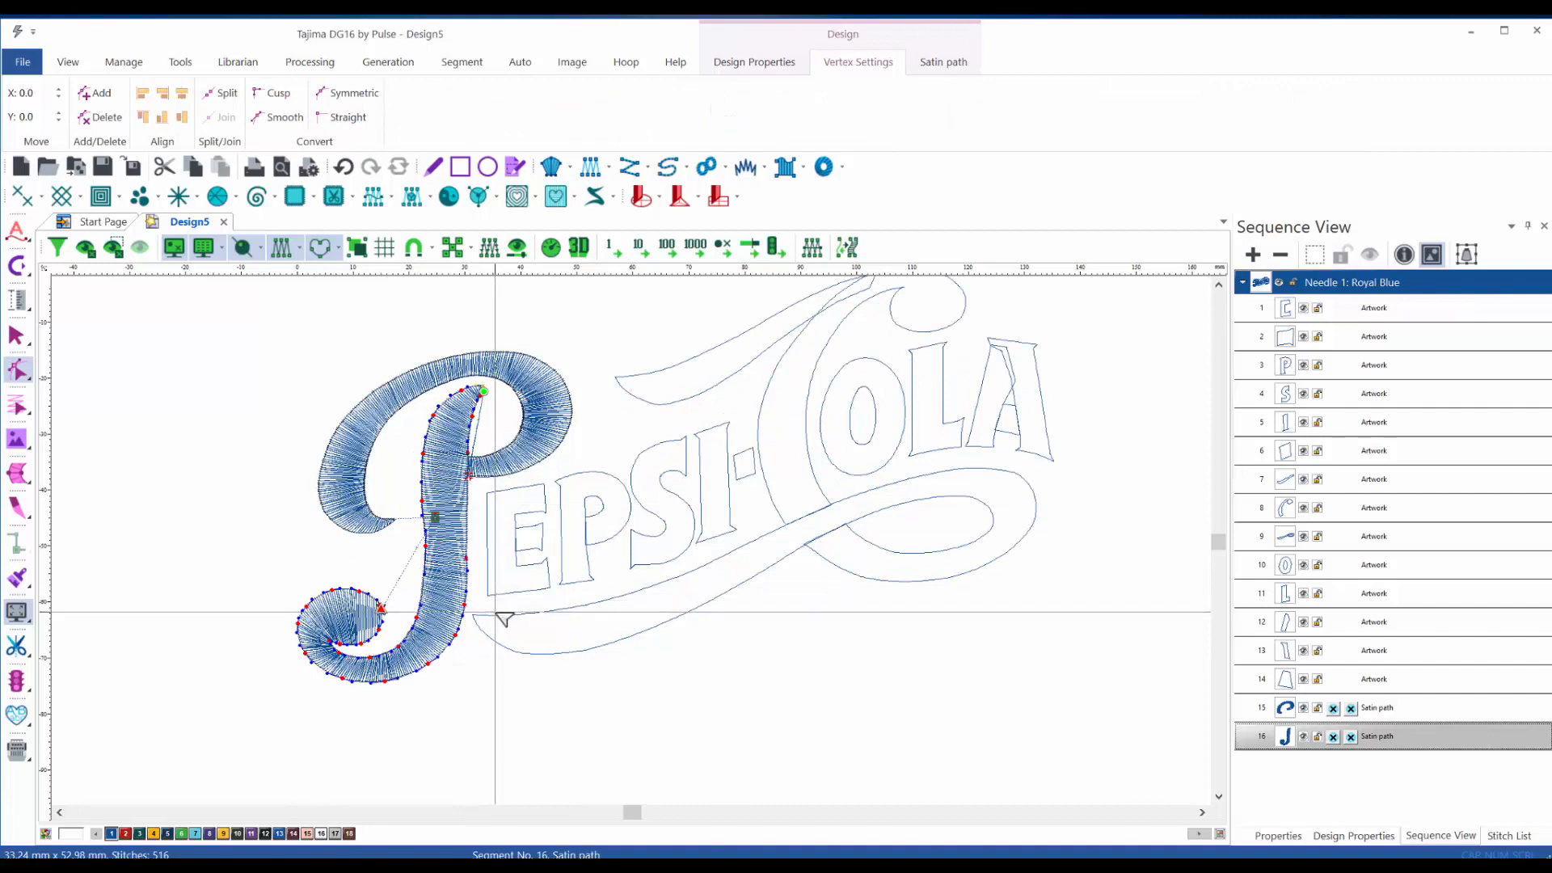
pyautogui.press('Escape')
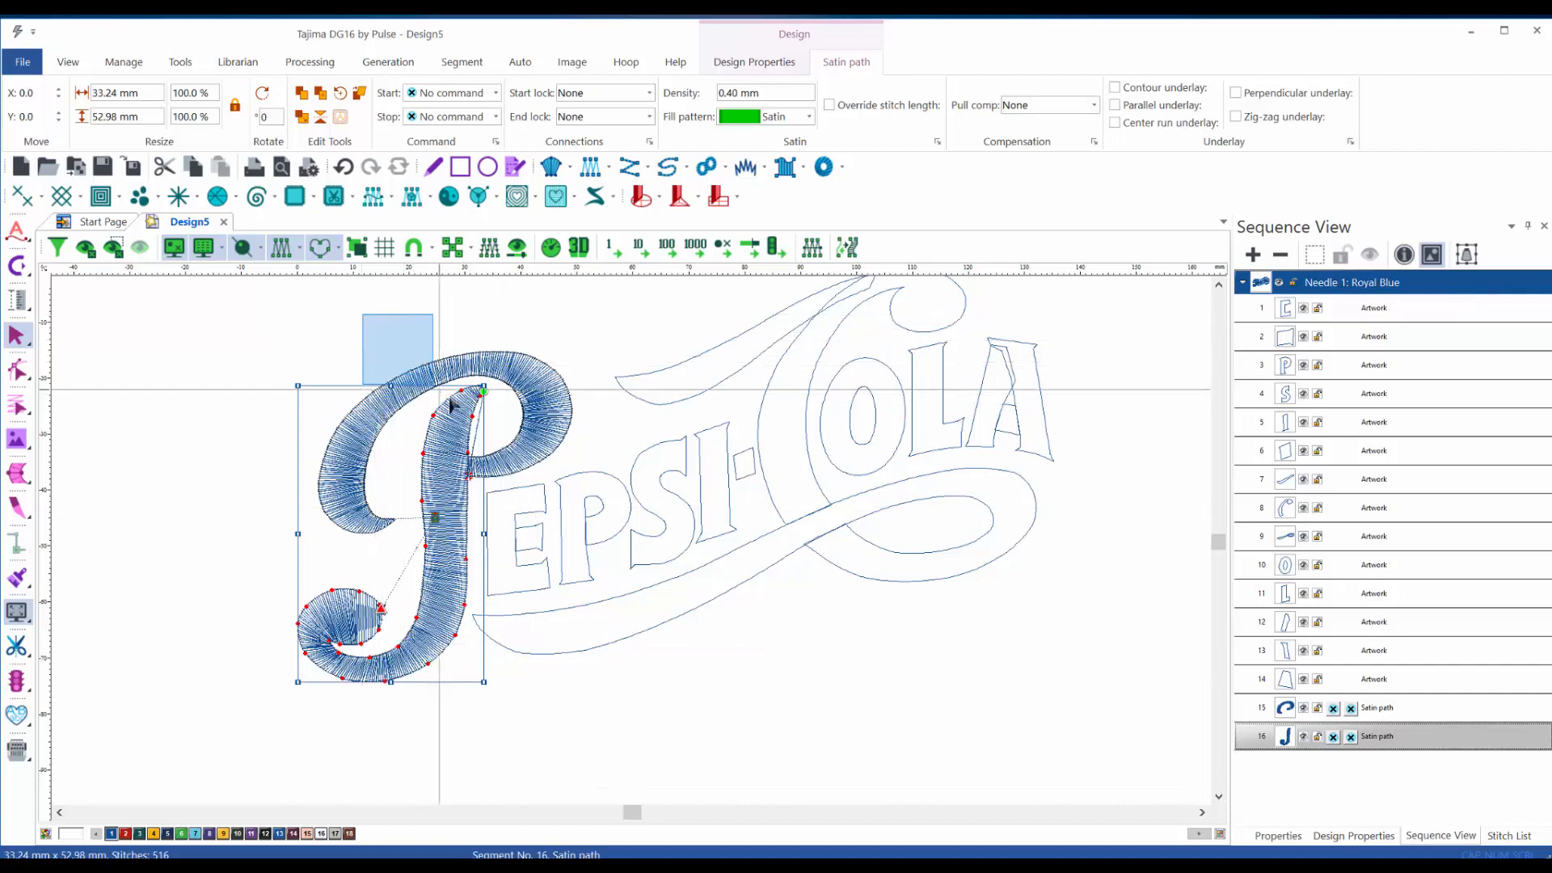
# - Merge the P's bowl and stem into one satin path, moving its end point into the lower curl and its start point to the upper stem
pyautogui.moveTo(451, 406); pyautogui.dragTo(554, 453)
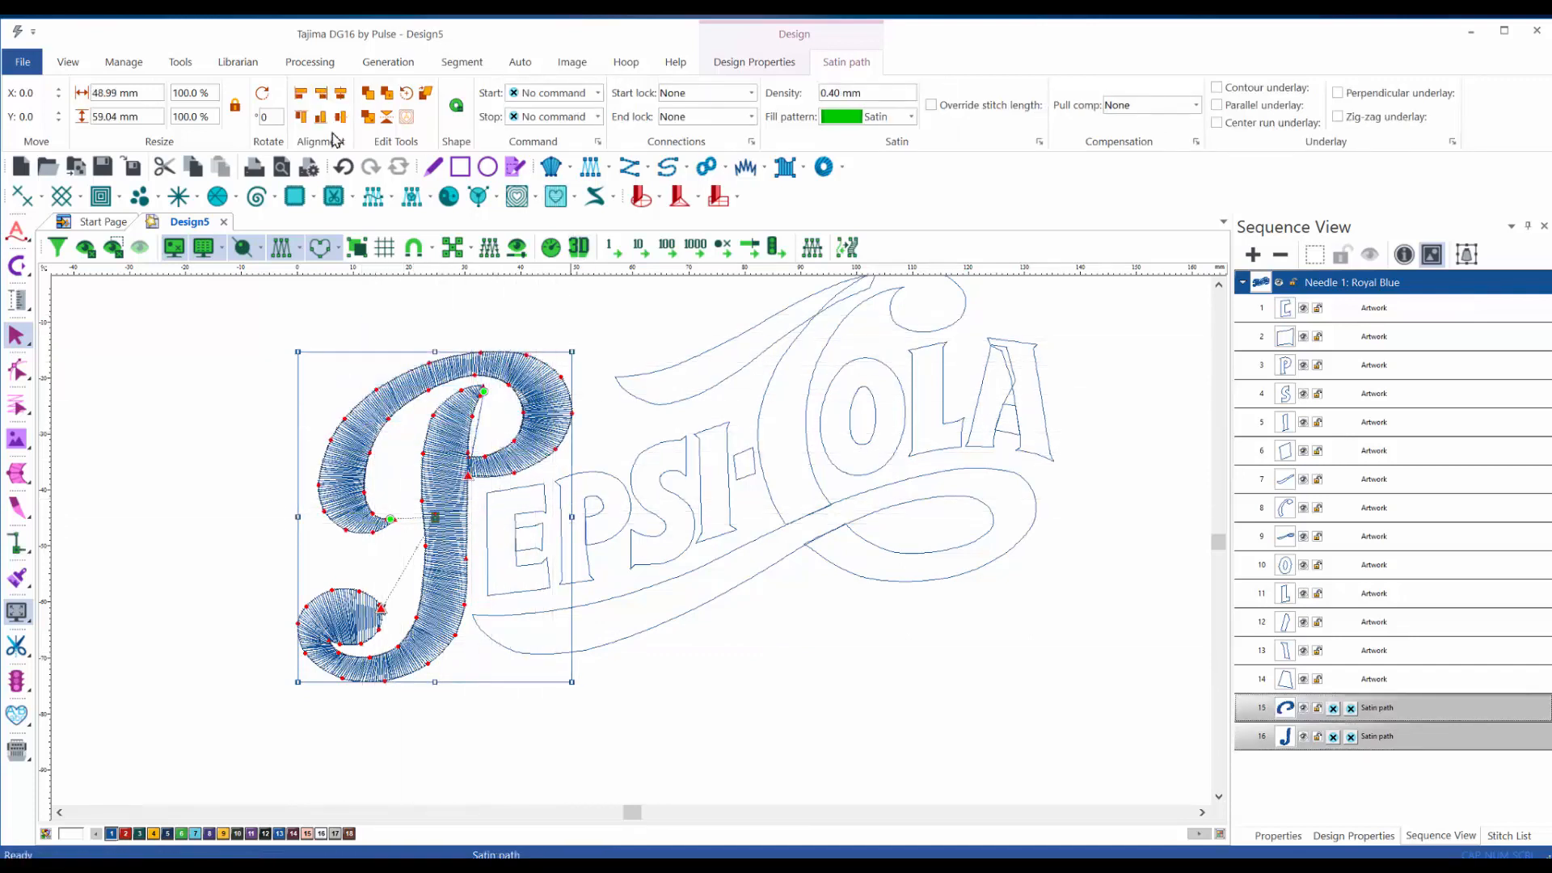
pyautogui.click(457, 106)
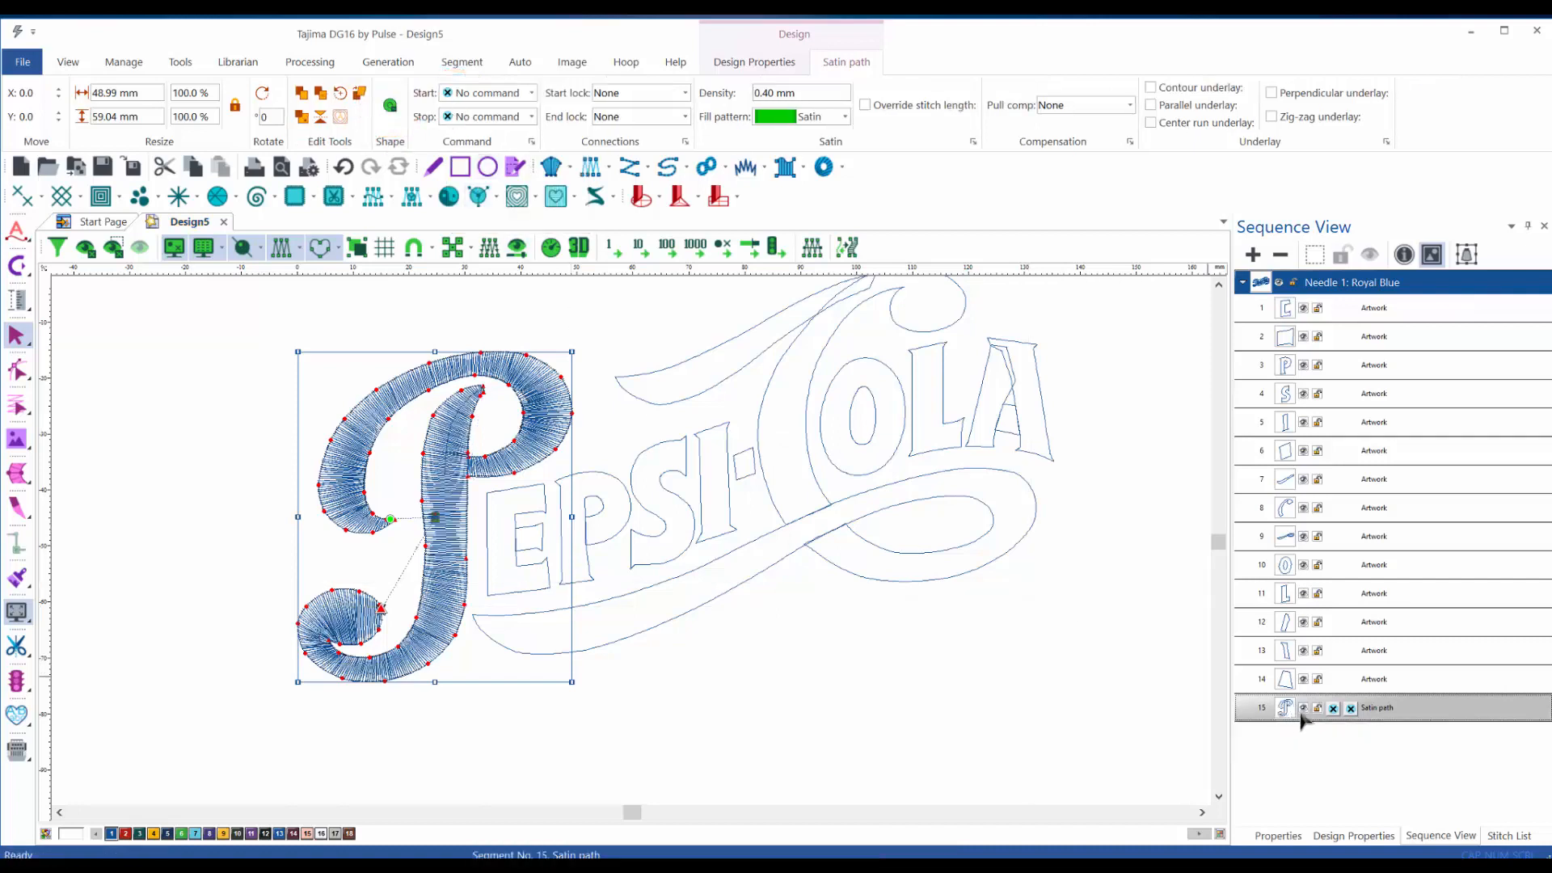
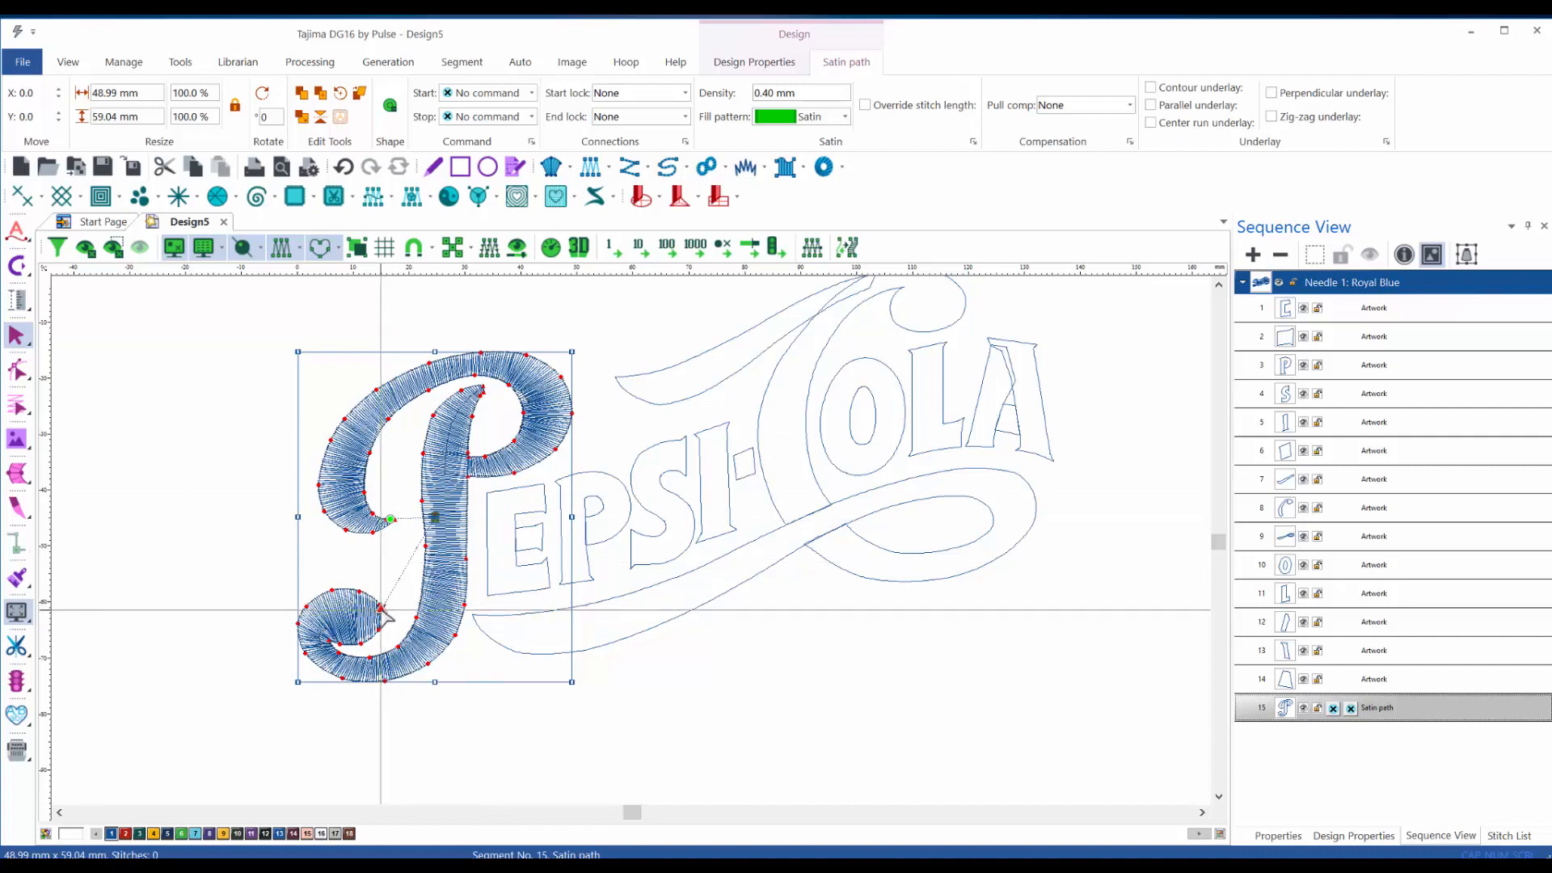
pyautogui.moveTo(381, 609); pyautogui.dragTo(328, 639)
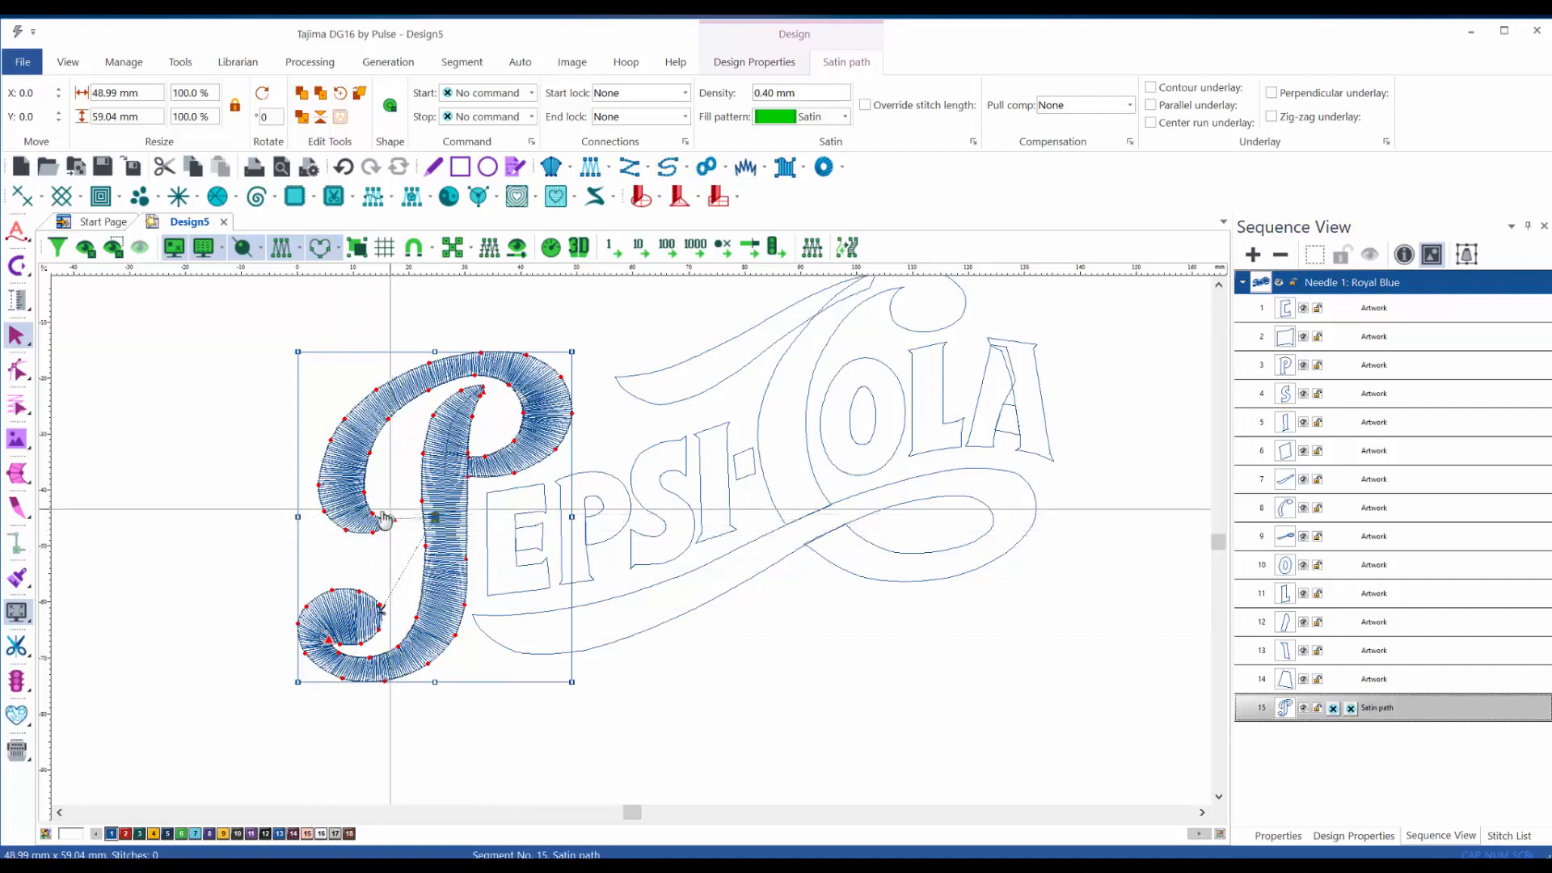
pyautogui.moveTo(390, 522); pyautogui.dragTo(468, 438)
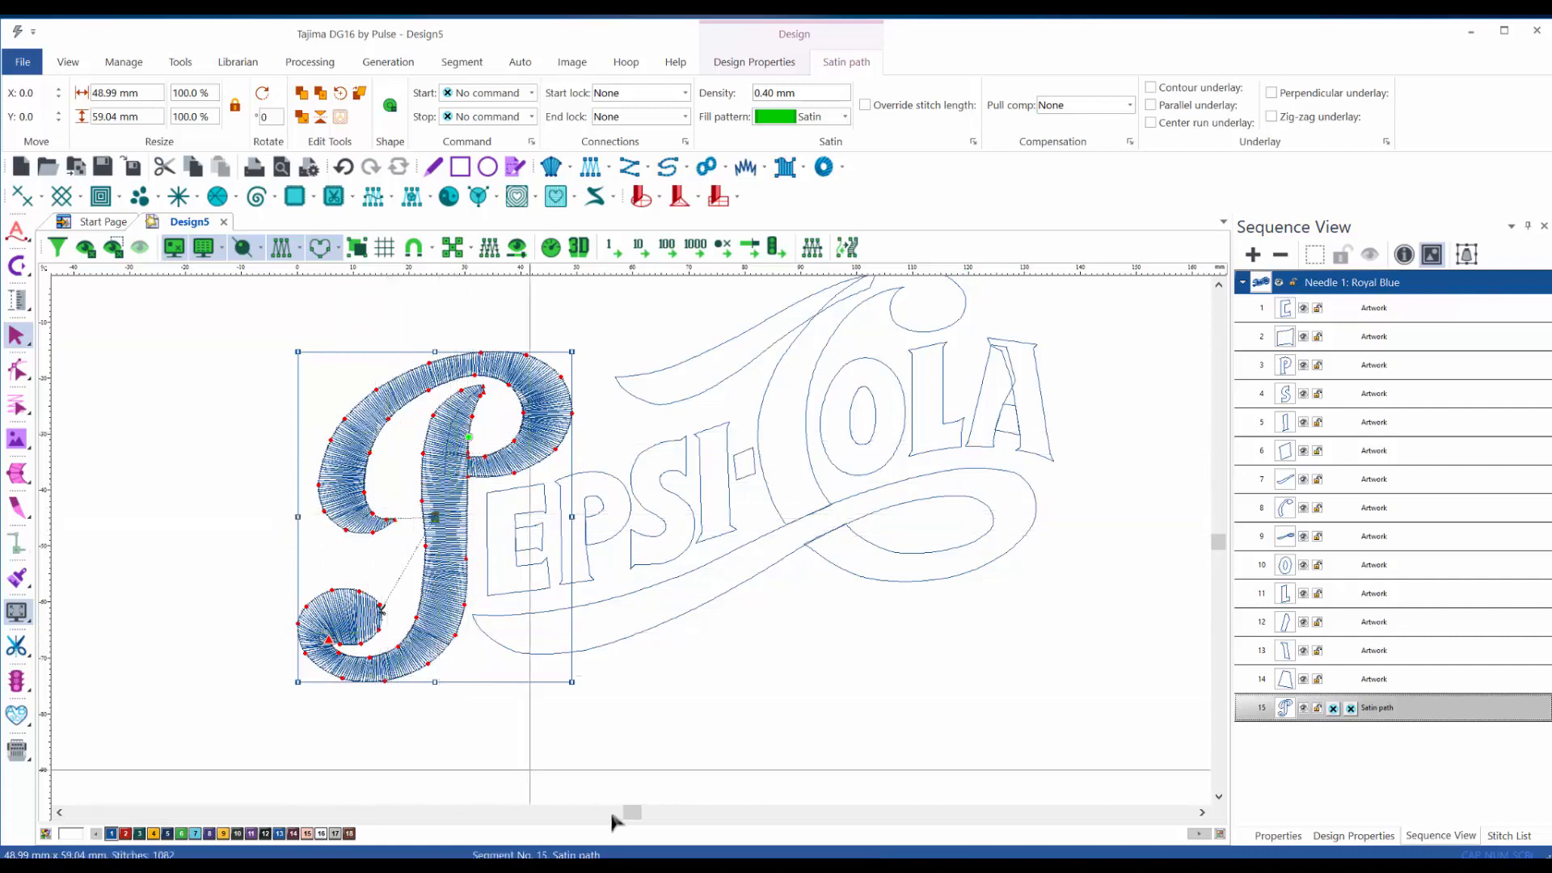
# - Convert the outer E outline to a satin path, with a start line on the upper arm's end and an end line on the lower arm's end
pyautogui.click(519, 600)
pyautogui.scroll(3, 519, 608)
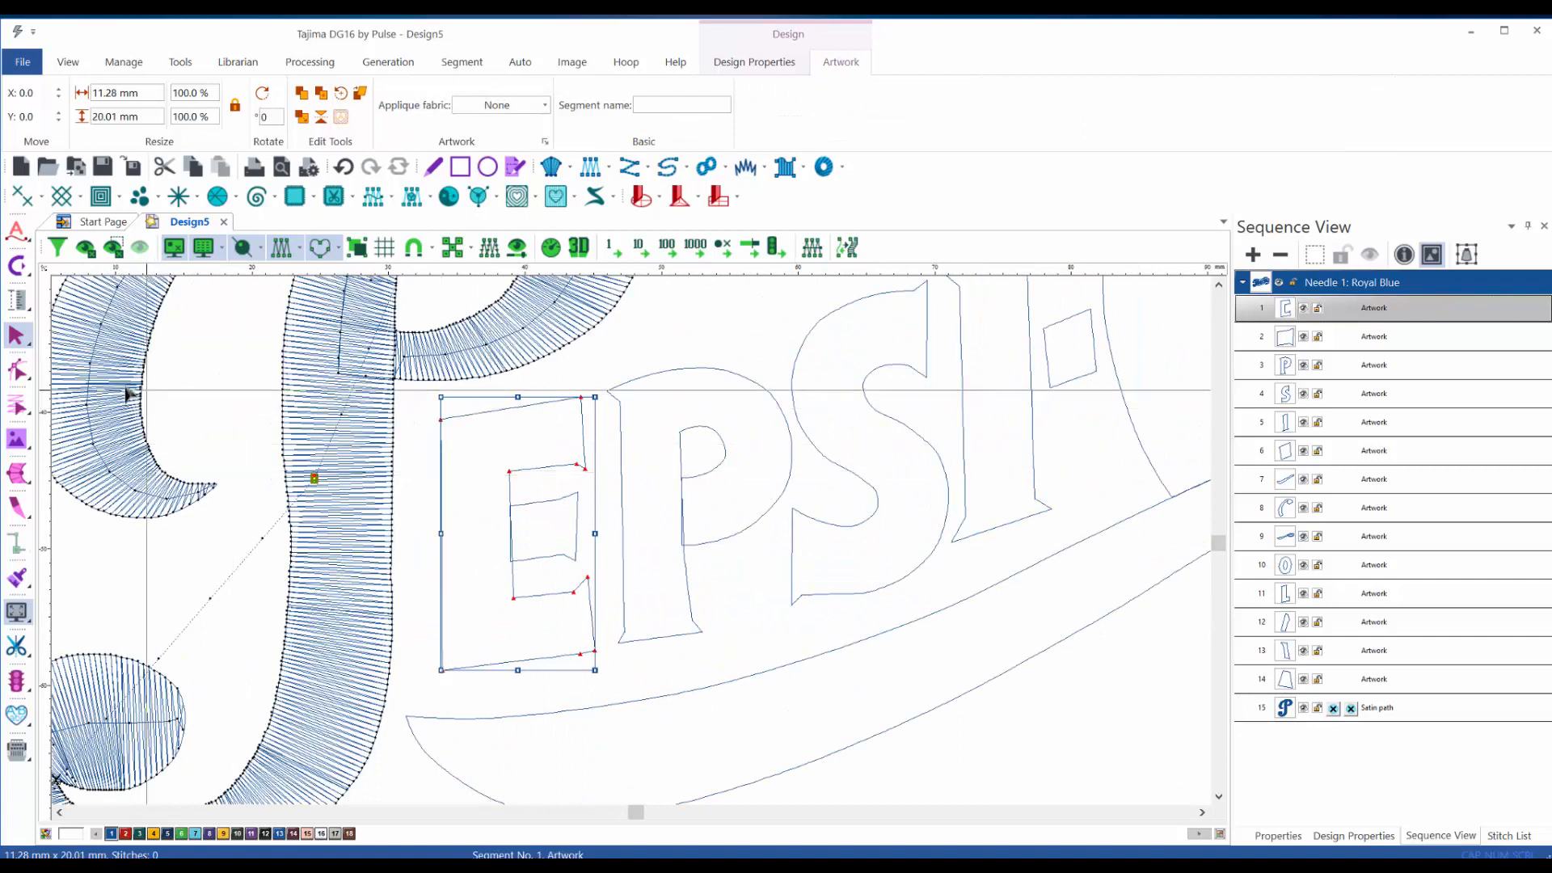
pyautogui.click(18, 475)
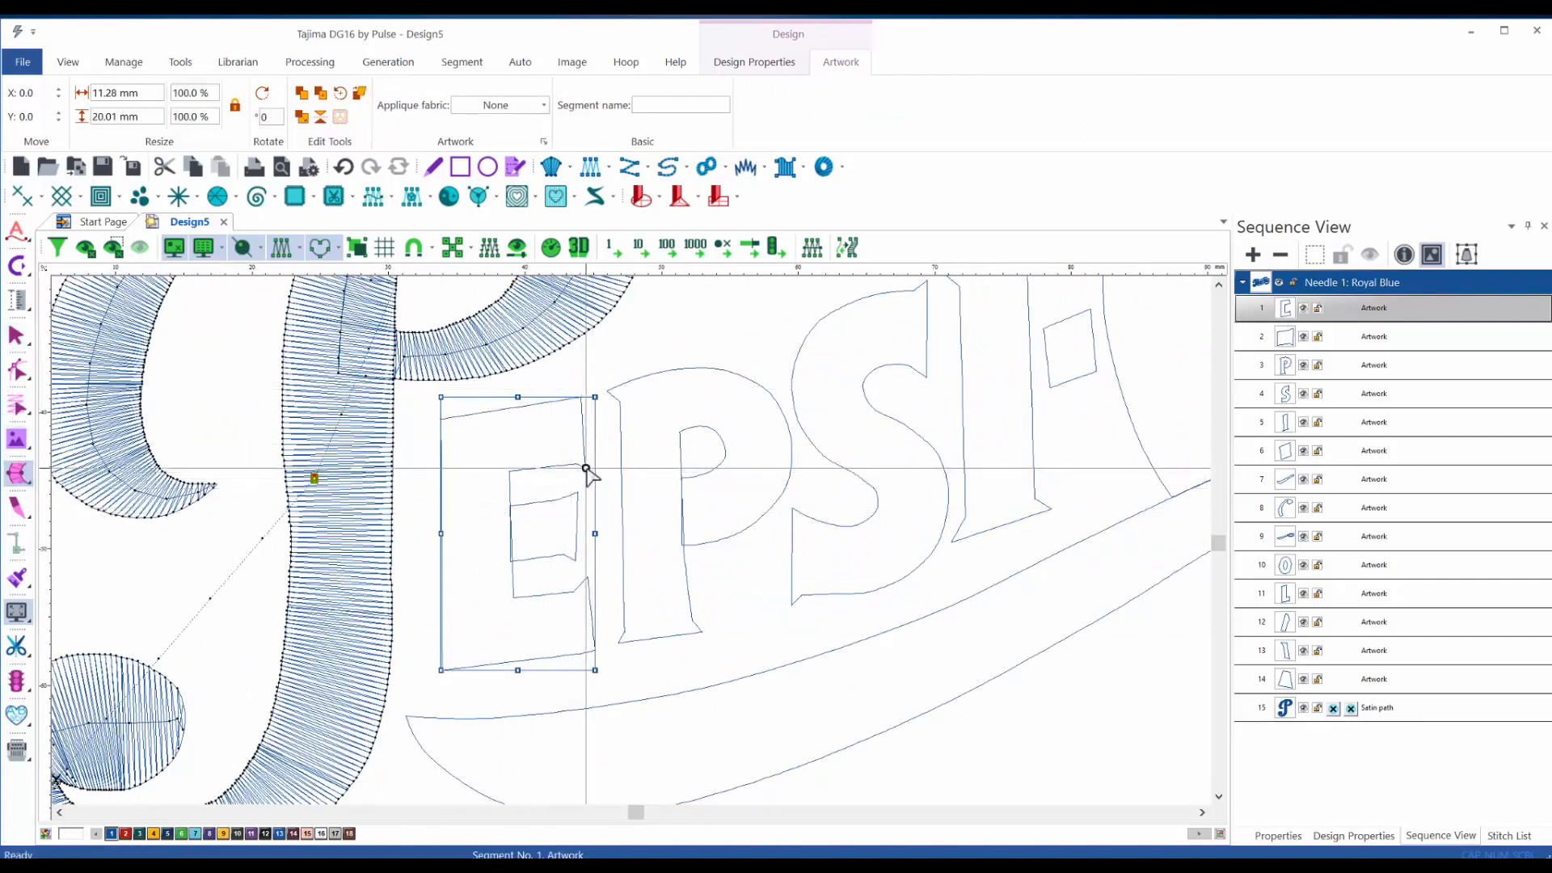
pyautogui.moveTo(587, 471); pyautogui.dragTo(598, 387)
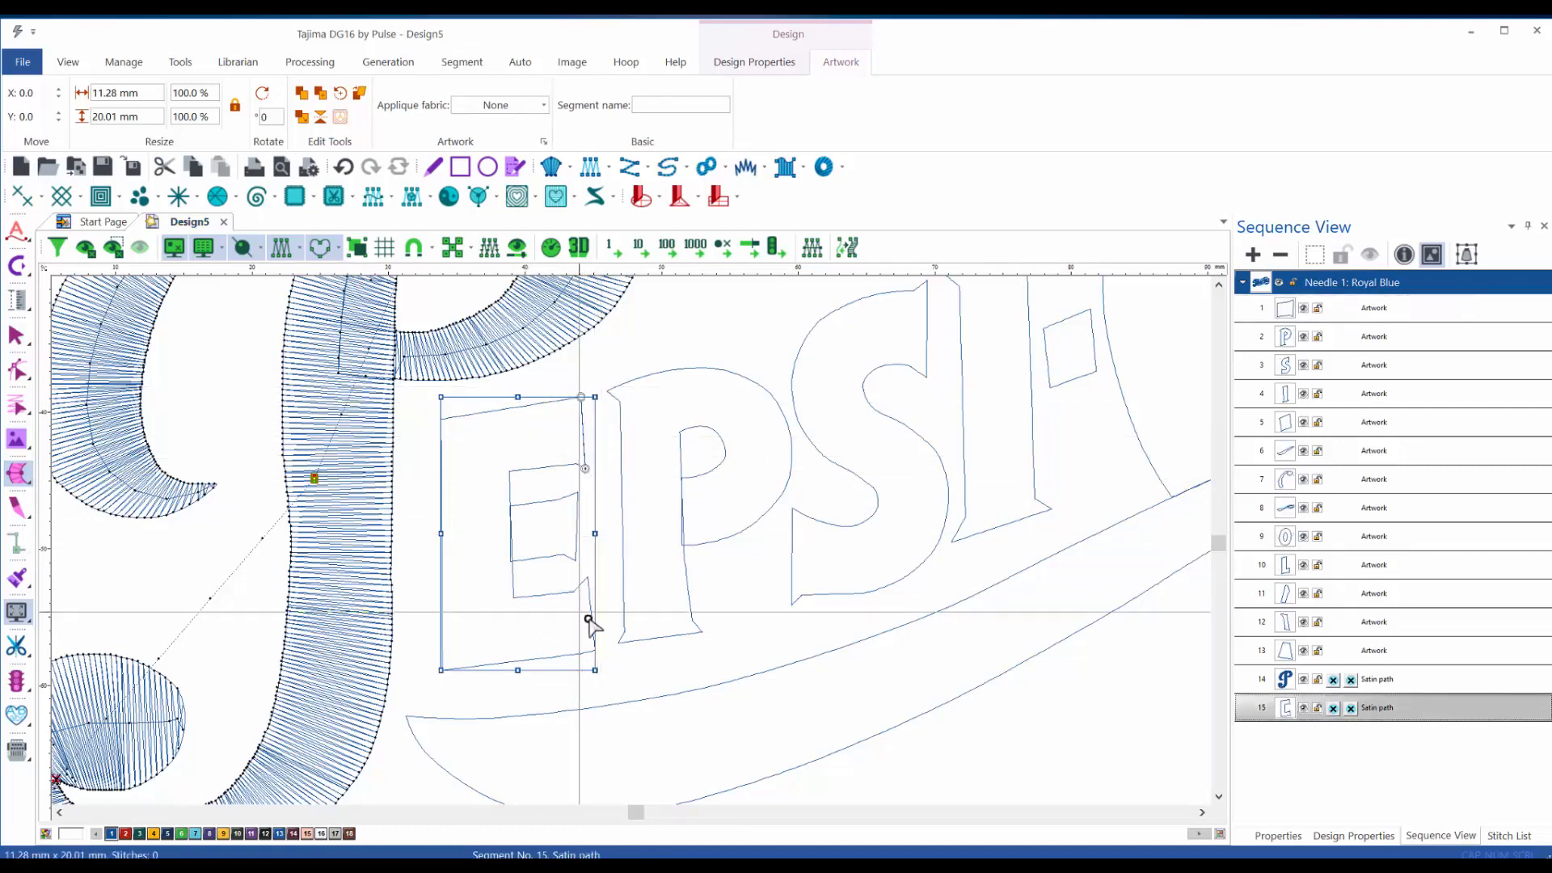
pyautogui.moveTo(590, 575); pyautogui.dragTo(595, 650)
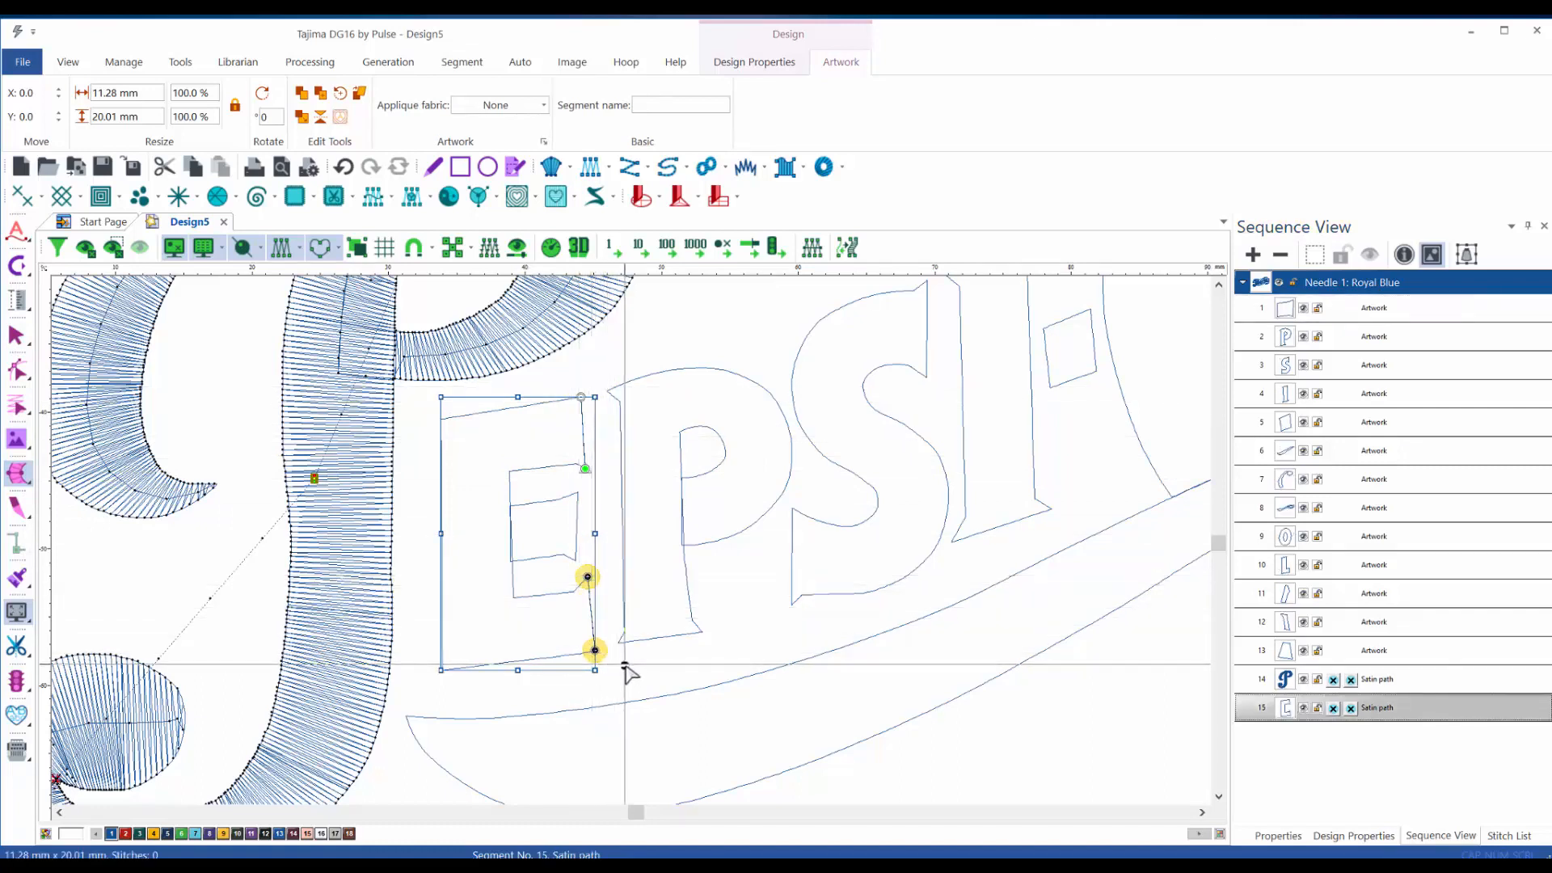
# - Add direction lines at the outer E's two corners, across its stem and across both arms, and generate the satin stitches
pyautogui.moveTo(513, 603)
pyautogui.mouseDown()
pyautogui.moveTo(423, 700)
pyautogui.moveTo(436, 671)
pyautogui.mouseUp()
pyautogui.moveTo(508, 471); pyautogui.dragTo(395, 398)
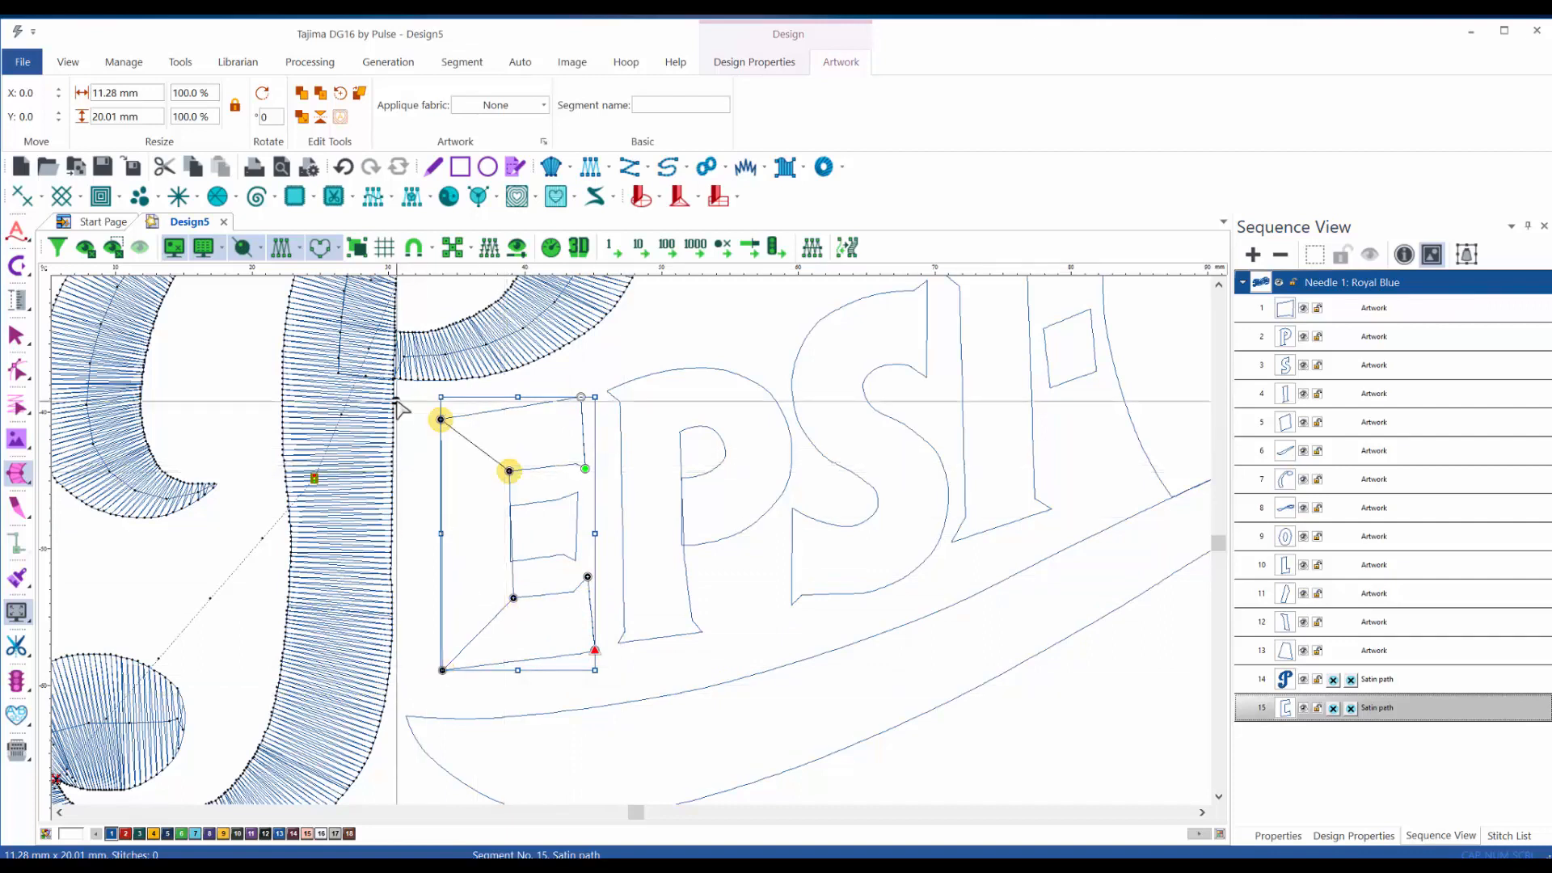
pyautogui.moveTo(527, 468); pyautogui.dragTo(516, 419)
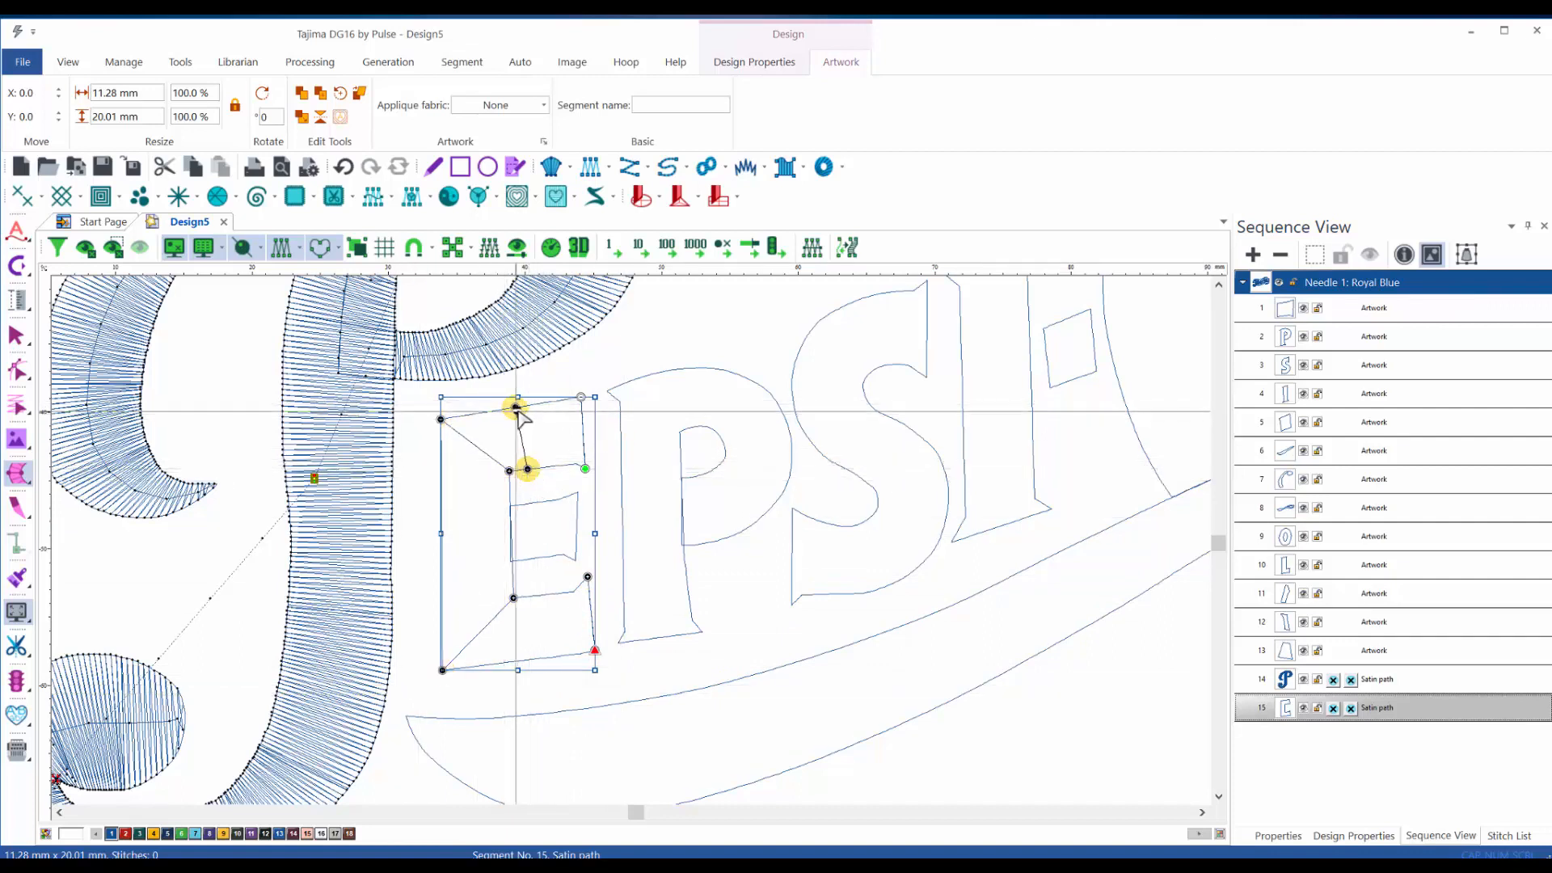
pyautogui.moveTo(511, 485); pyautogui.dragTo(443, 490)
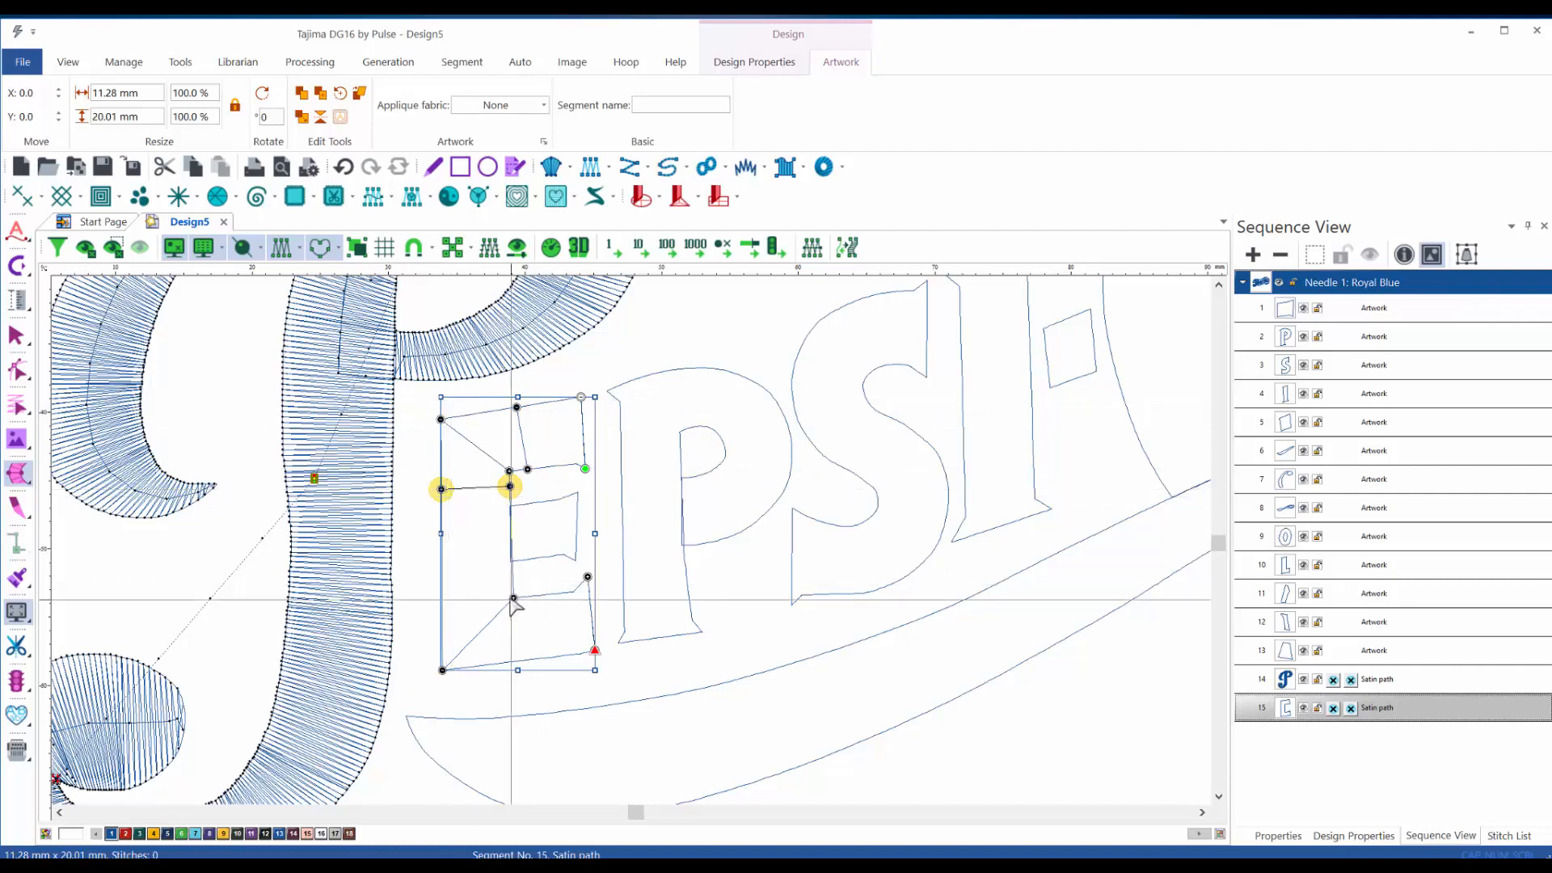
pyautogui.moveTo(507, 580); pyautogui.dragTo(443, 589)
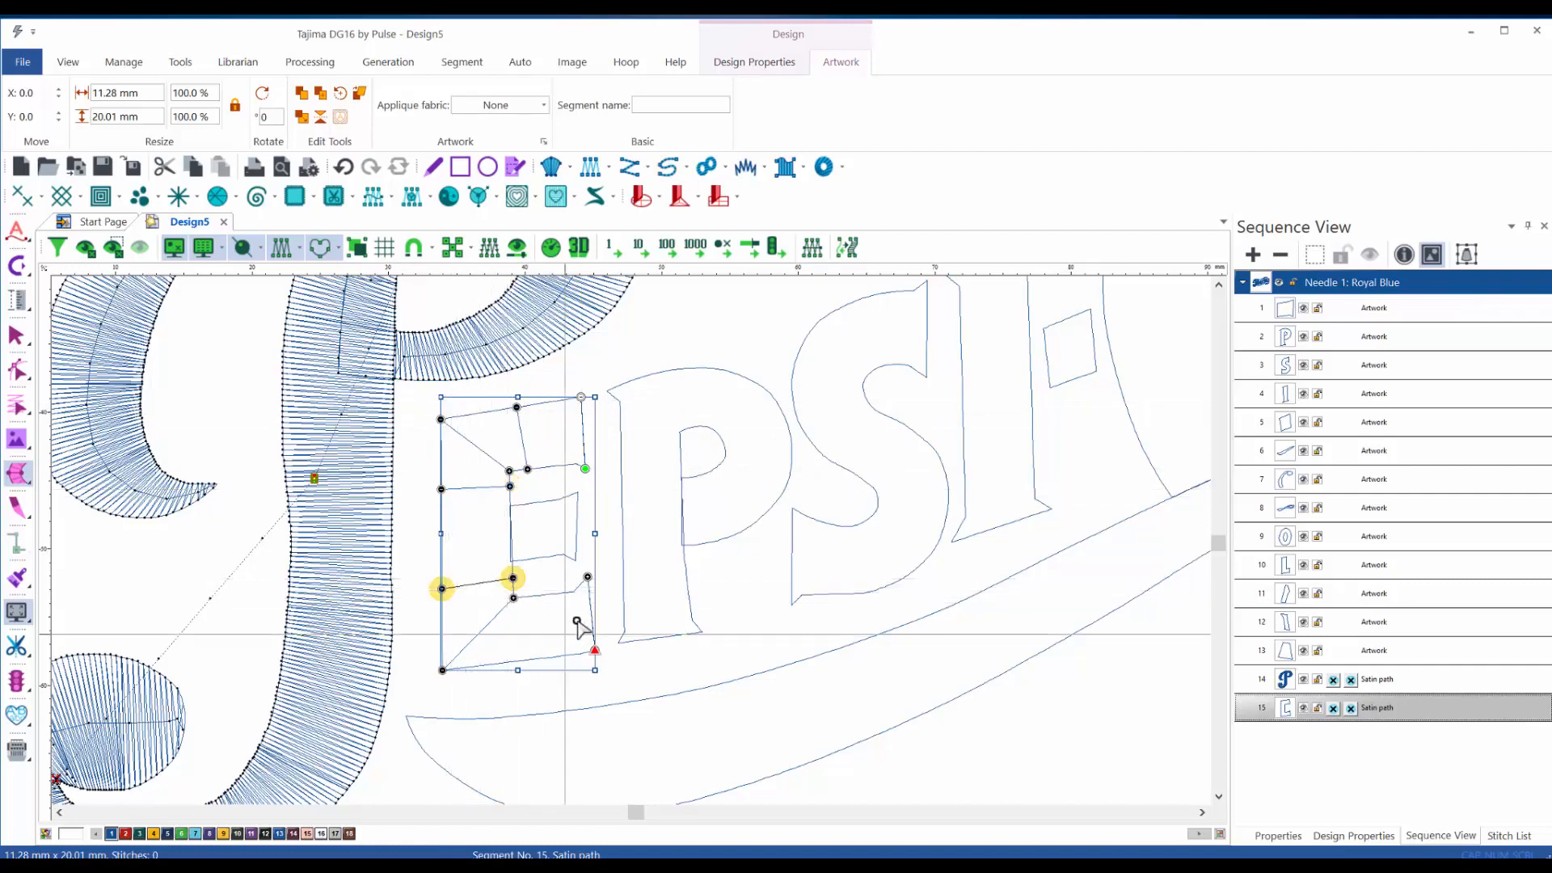
pyautogui.moveTo(543, 596); pyautogui.dragTo(550, 652)
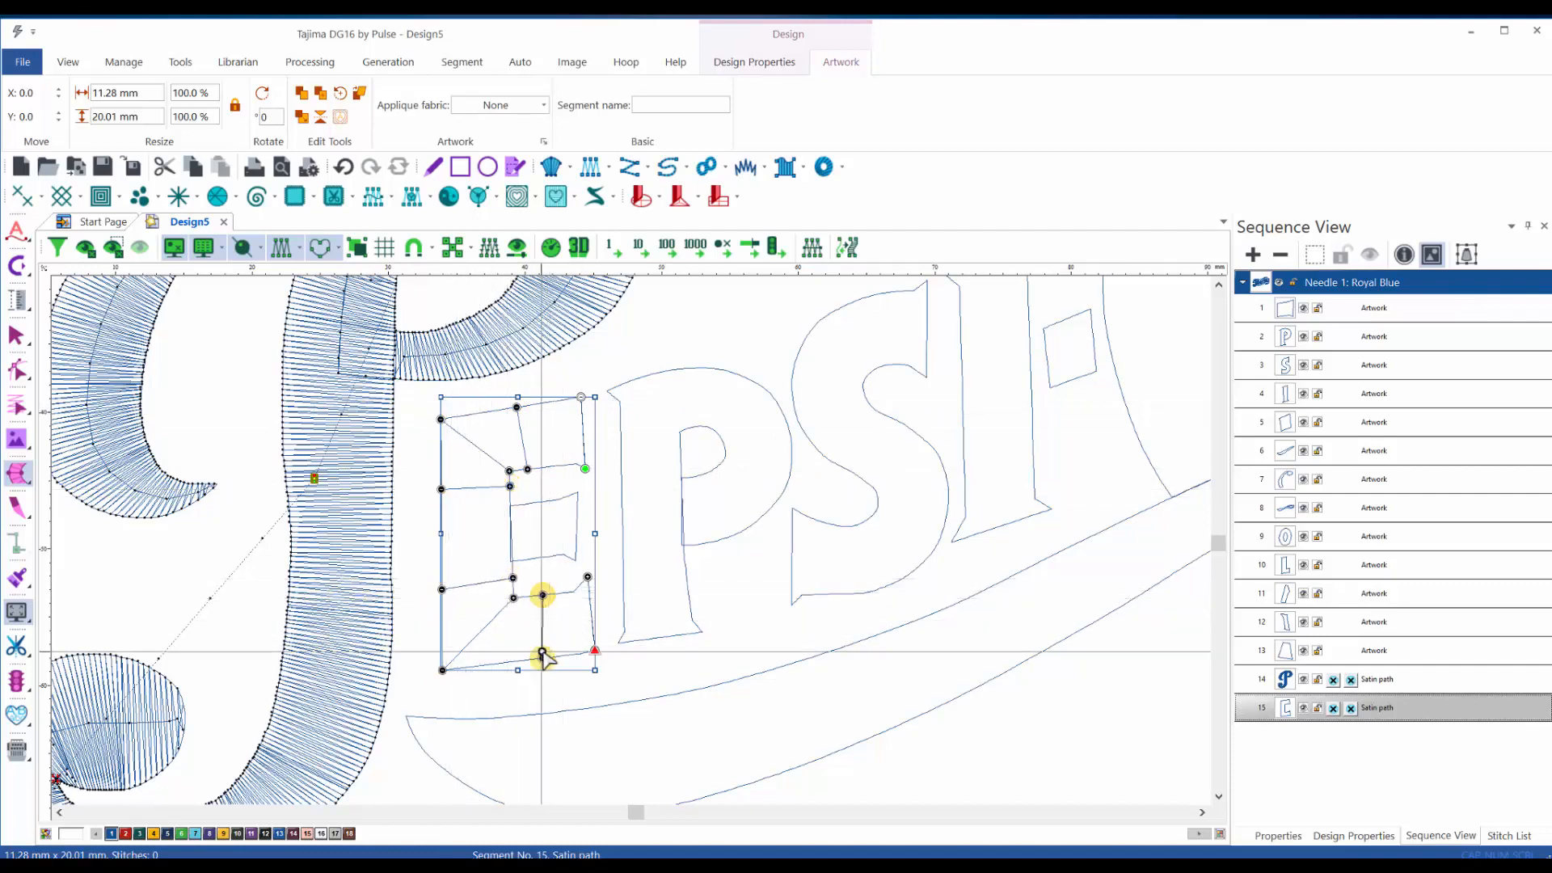
pyautogui.press('Return')
pyautogui.press('Escape')
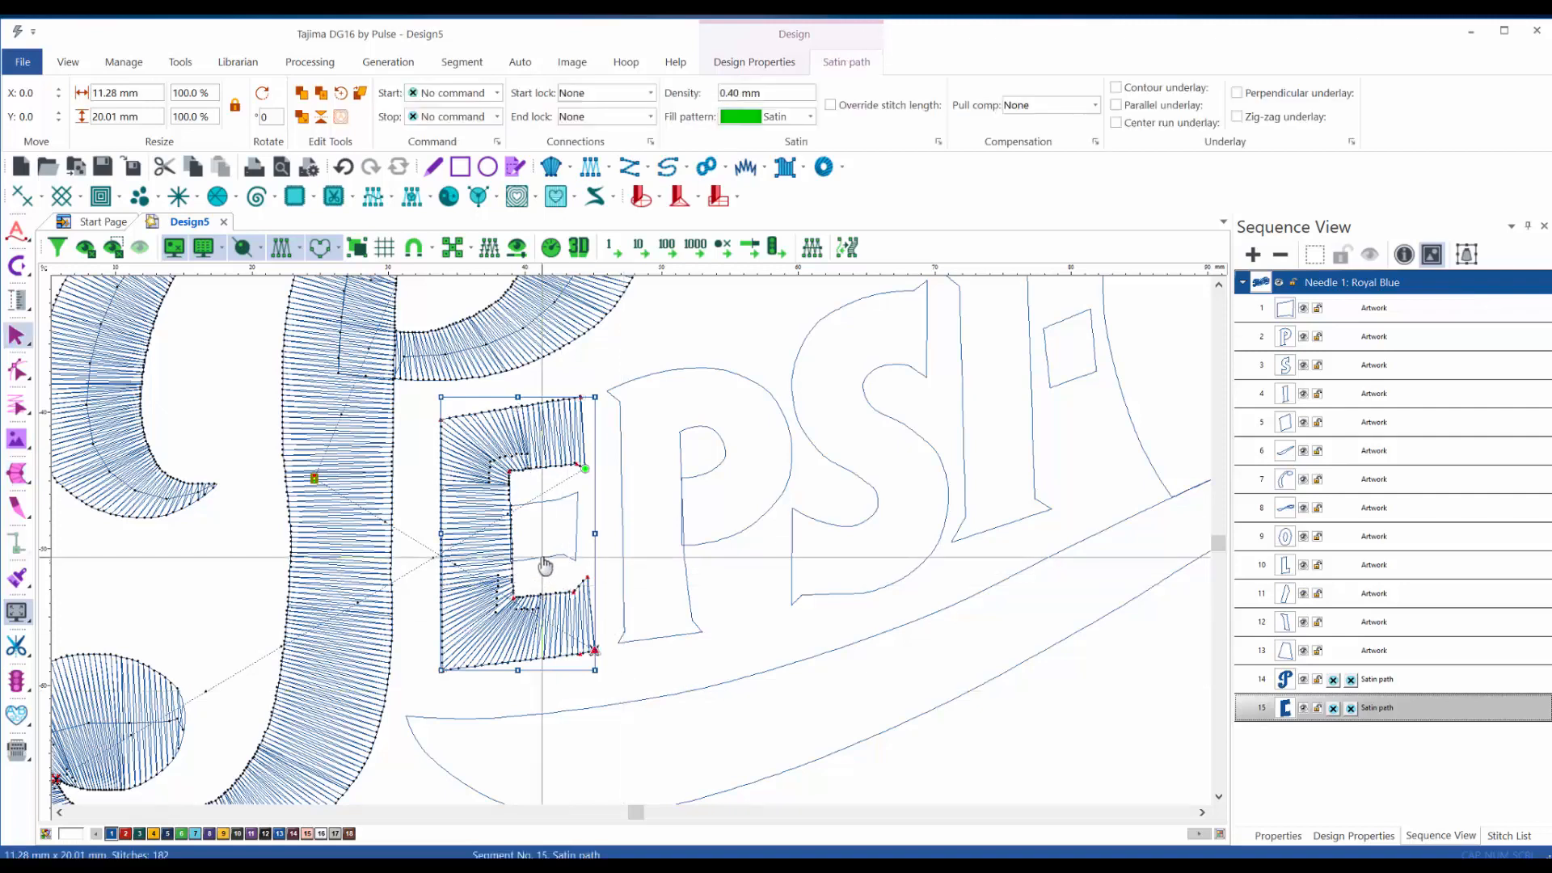
# - Convert the E's middle arm to a satin path, starting at its free end and ending at the stem, and generate its stitches
pyautogui.click(544, 563)
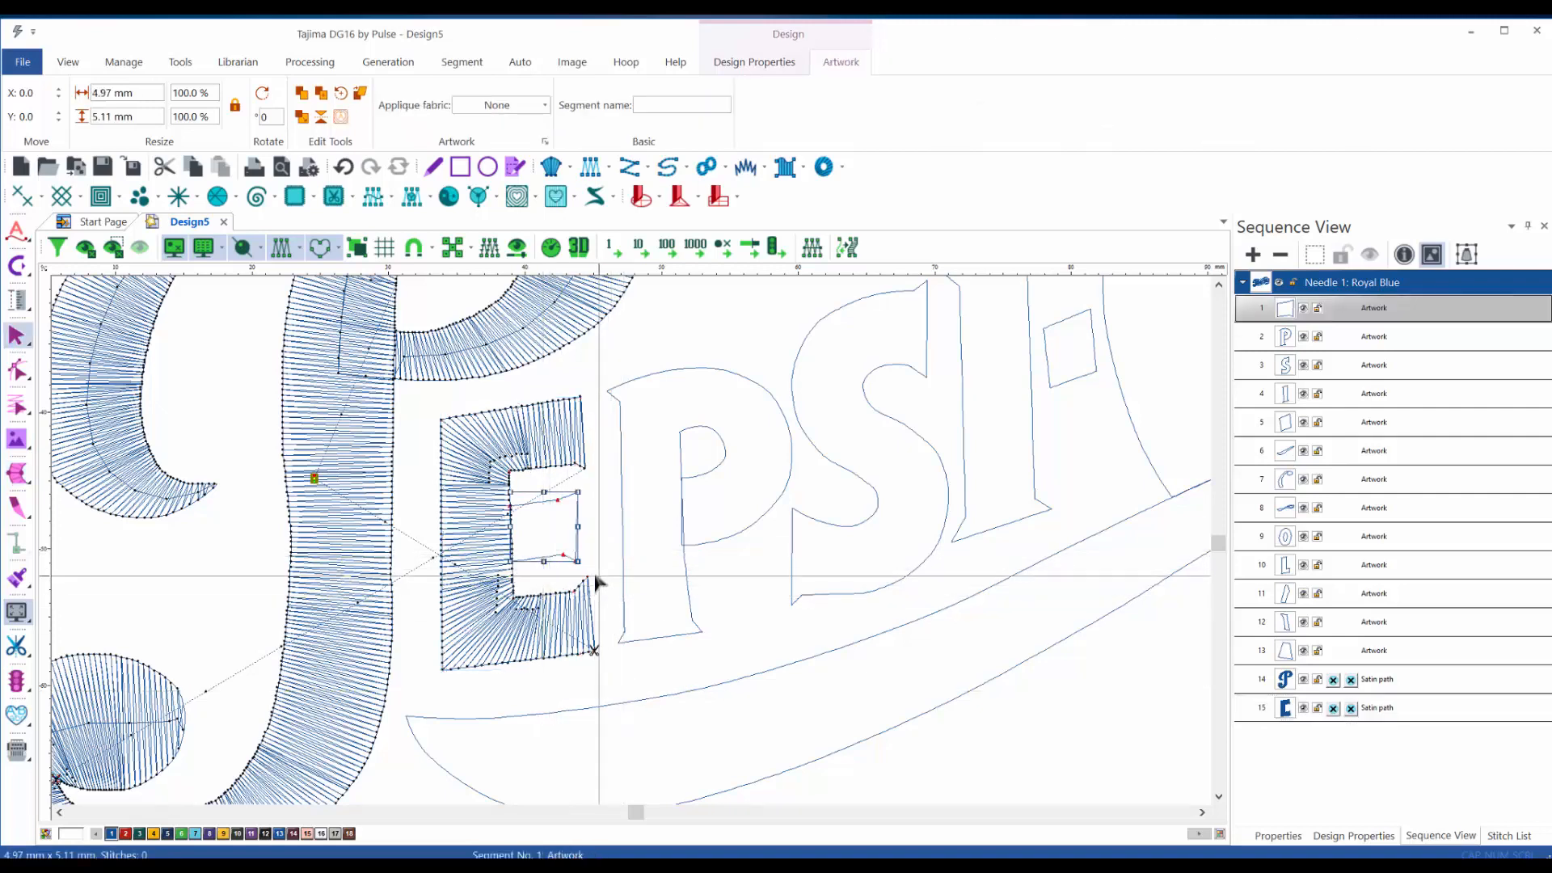
pyautogui.click(579, 564)
pyautogui.click(579, 492)
pyautogui.press('Return')
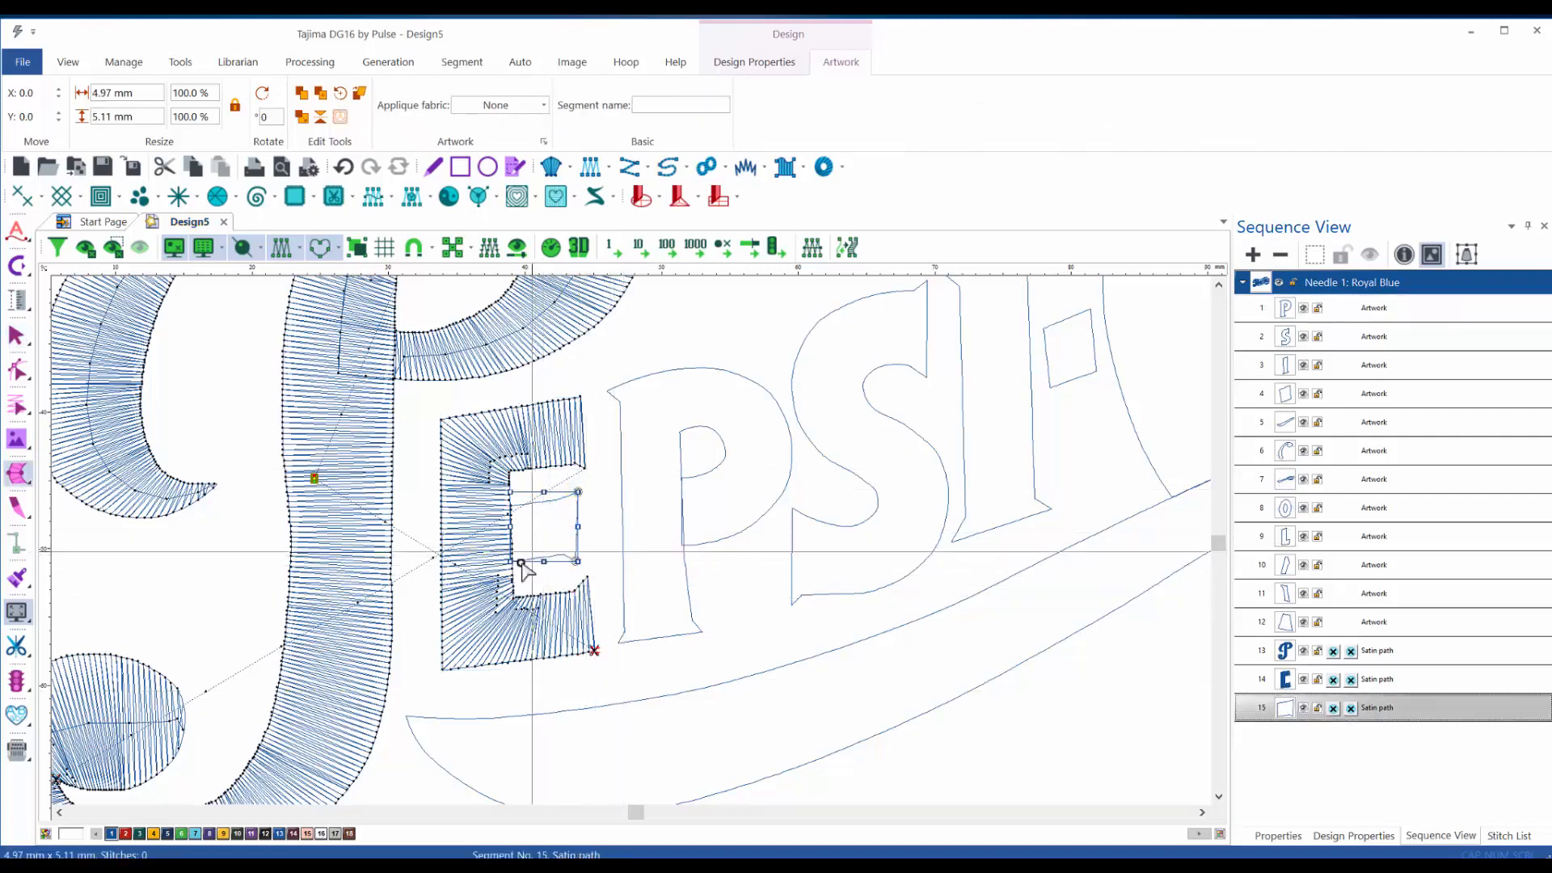
pyautogui.click(509, 505)
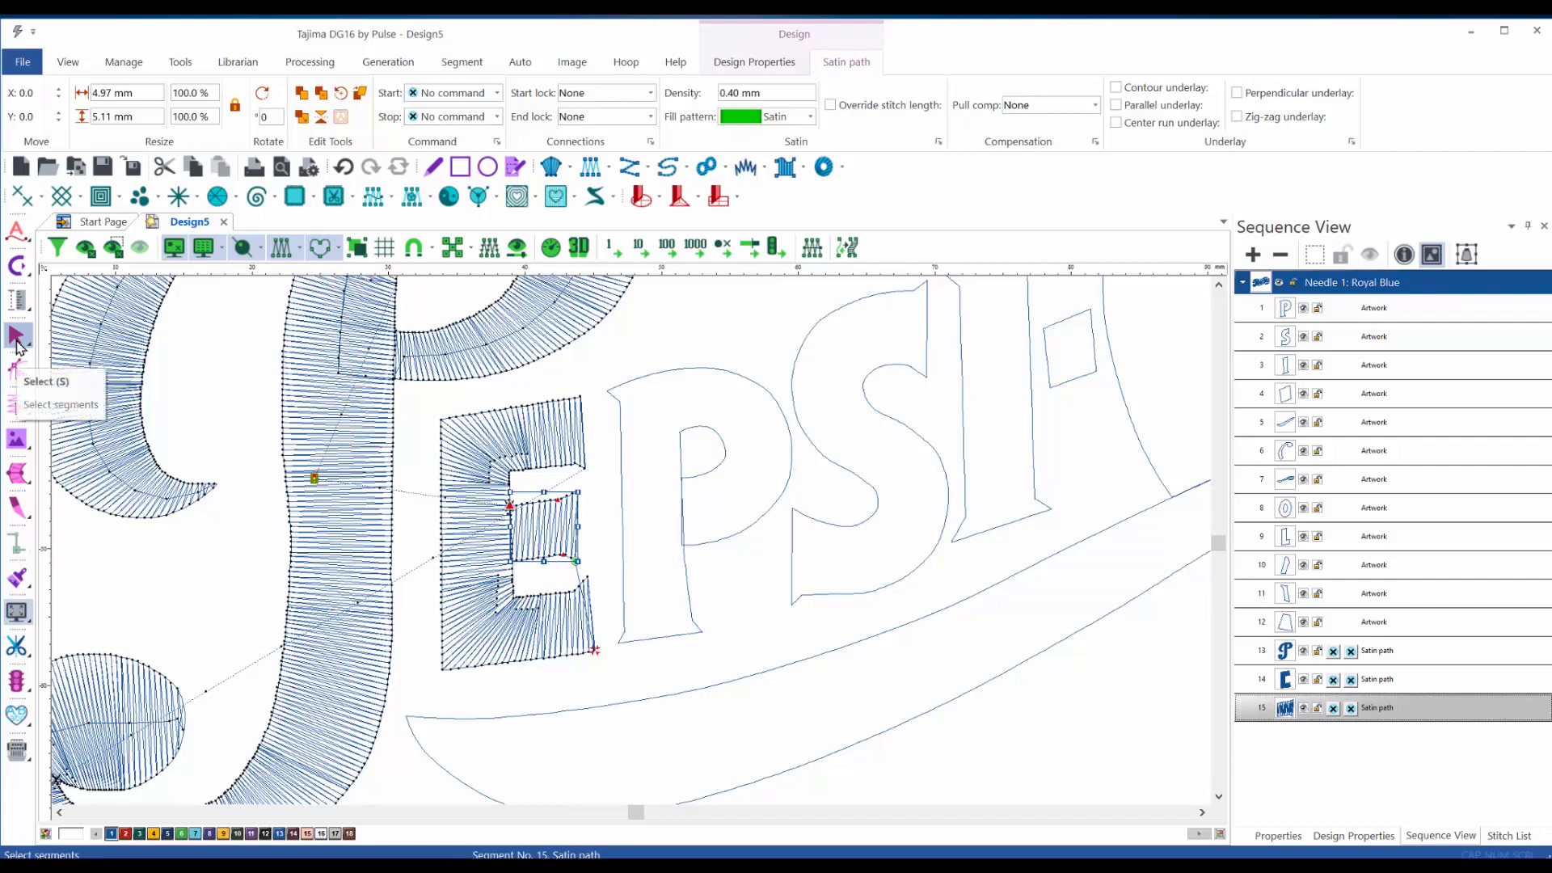
# - Select the outer E and its middle arm and merge them into one satin path
pyautogui.click(17, 338)
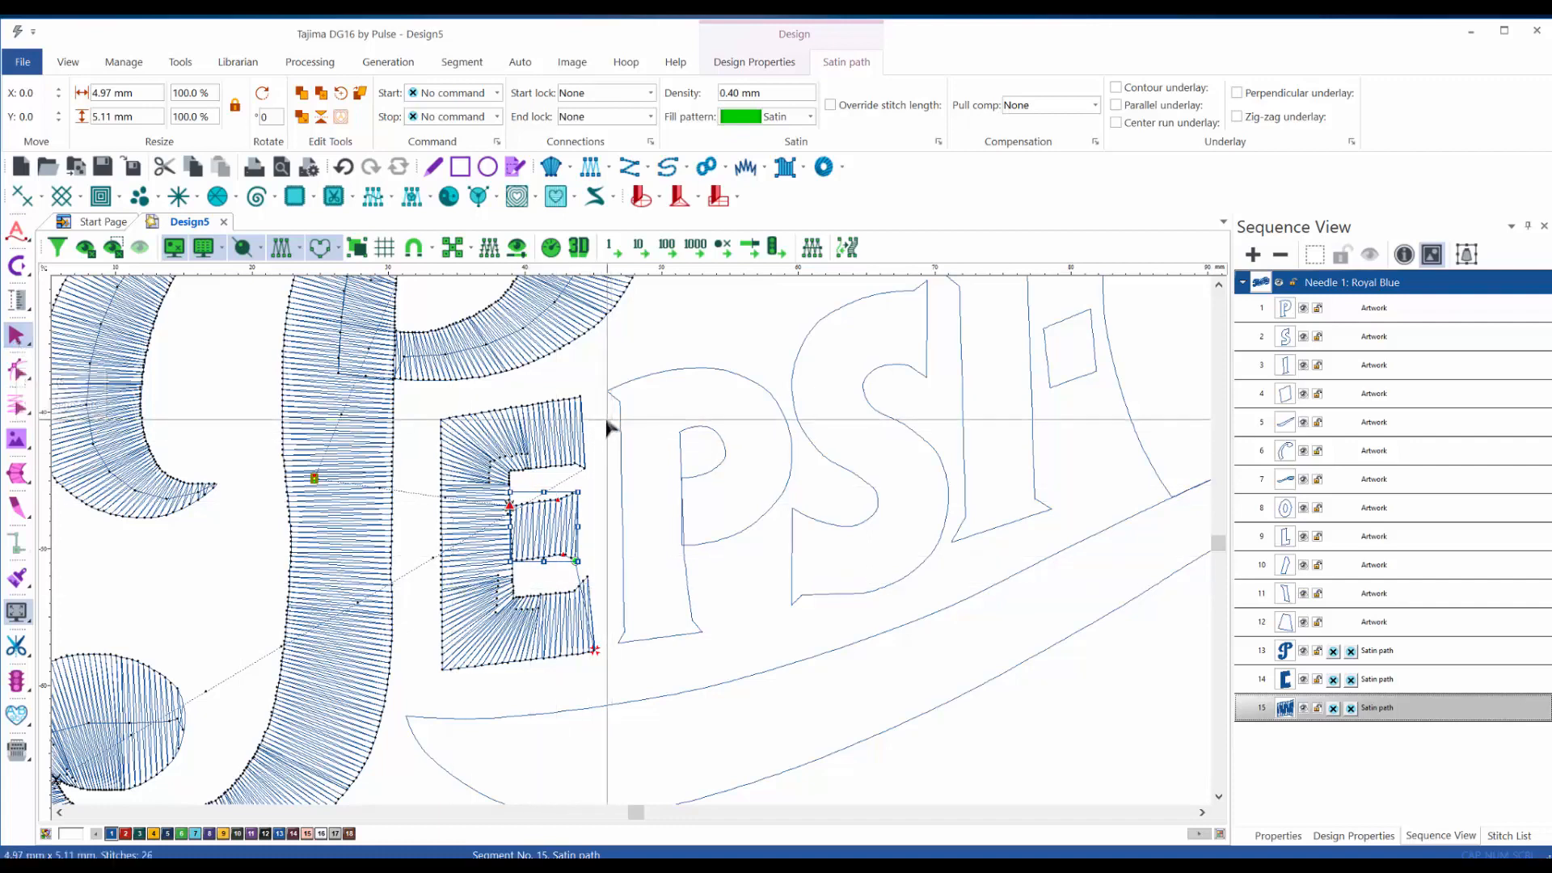
pyautogui.moveTo(607, 388); pyautogui.dragTo(464, 664)
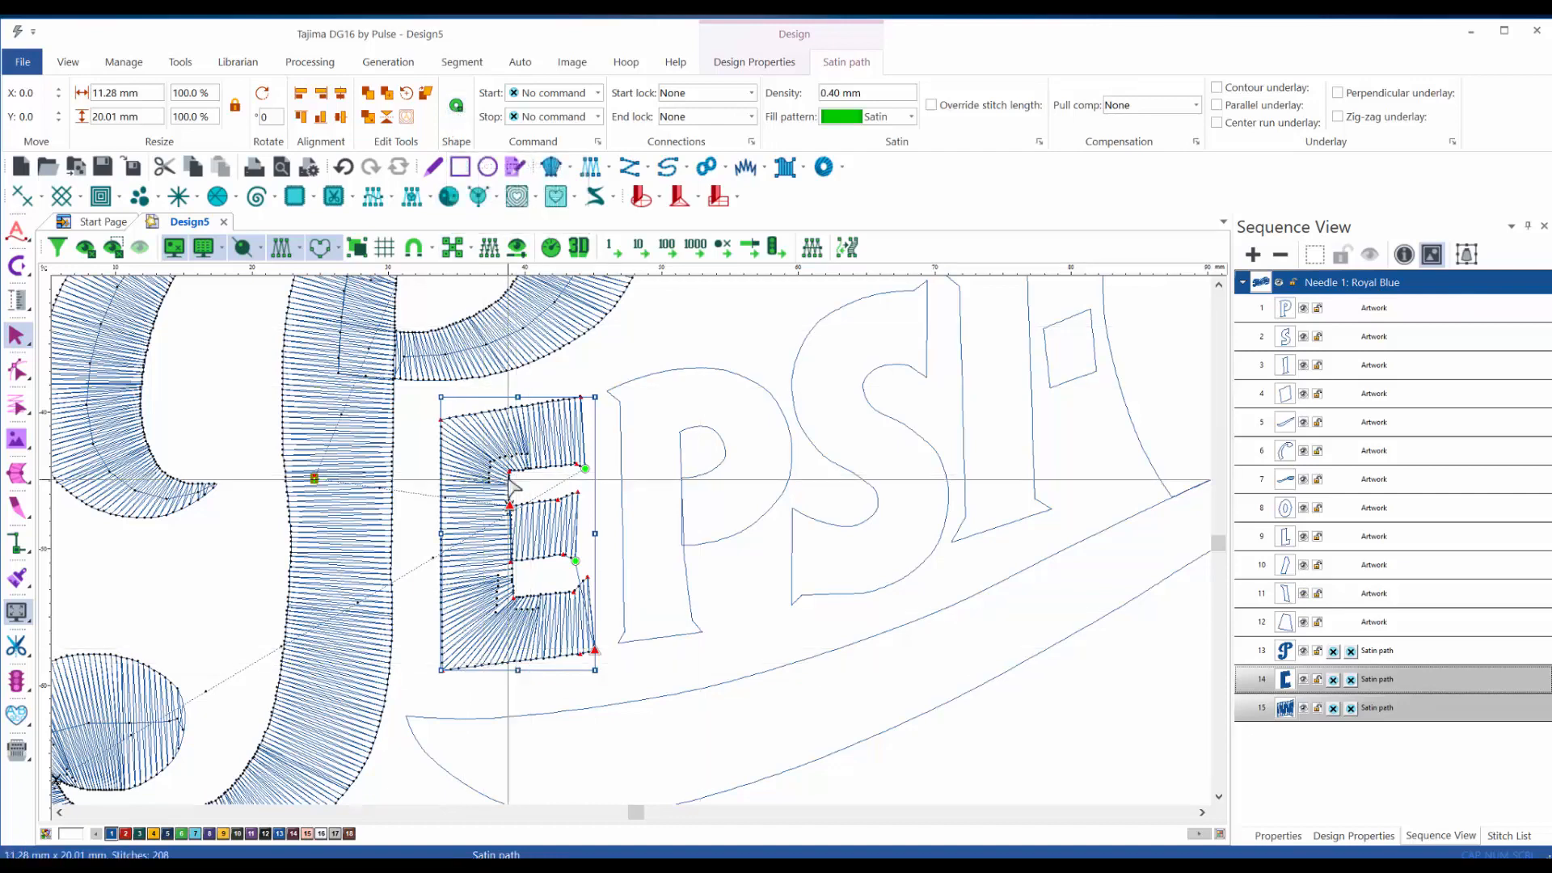
pyautogui.hotkey('ctrl', 'l')
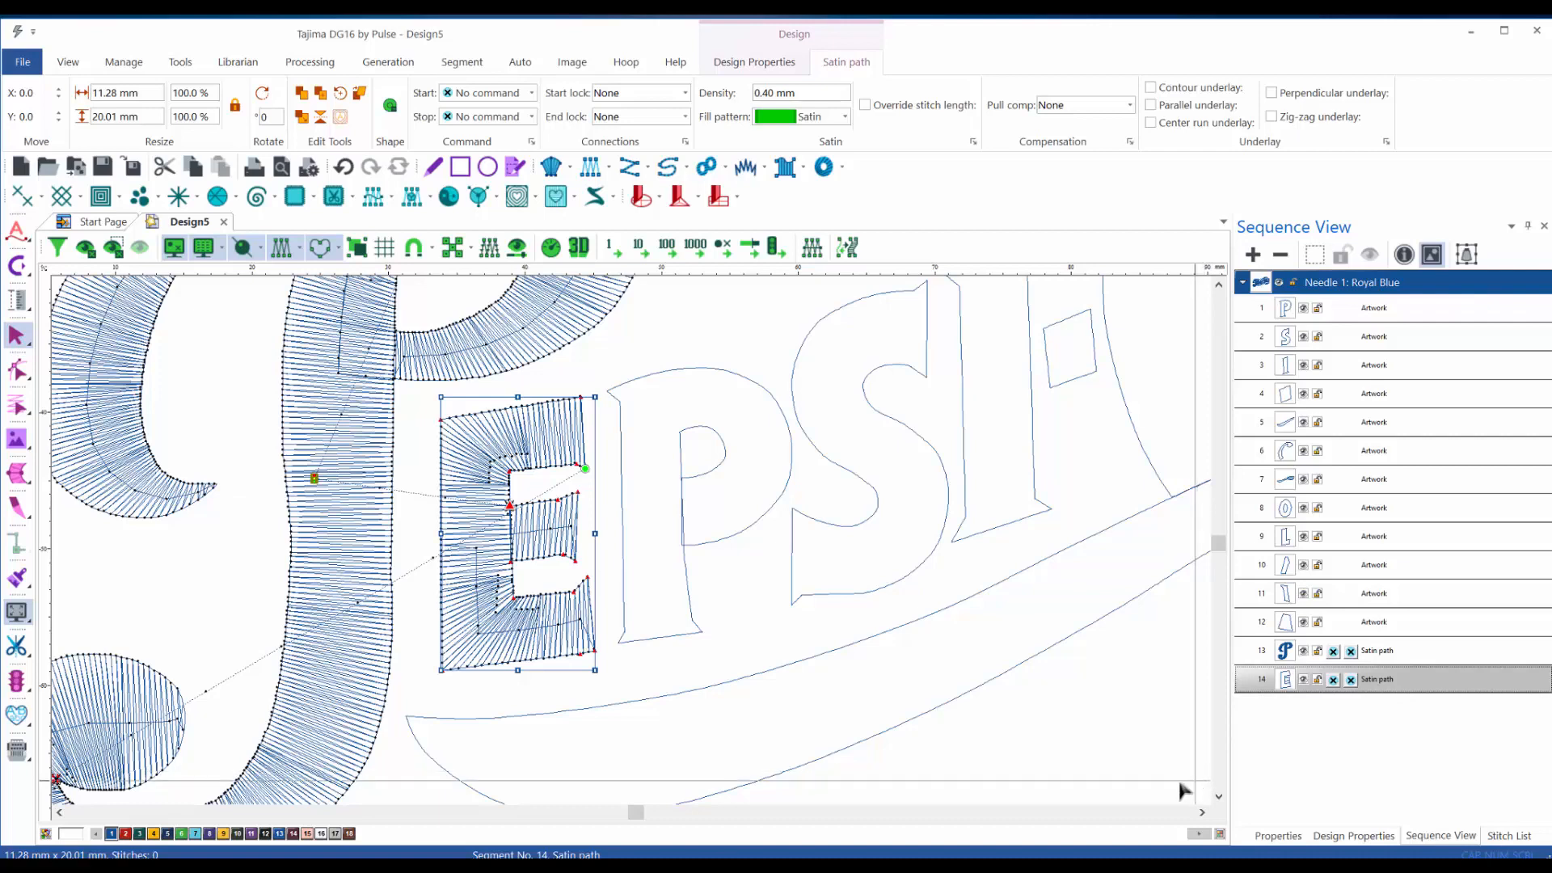
# - Convert the small P outline beside the E to a satin path, with its start line across the stem's foot
pyautogui.click(698, 374)
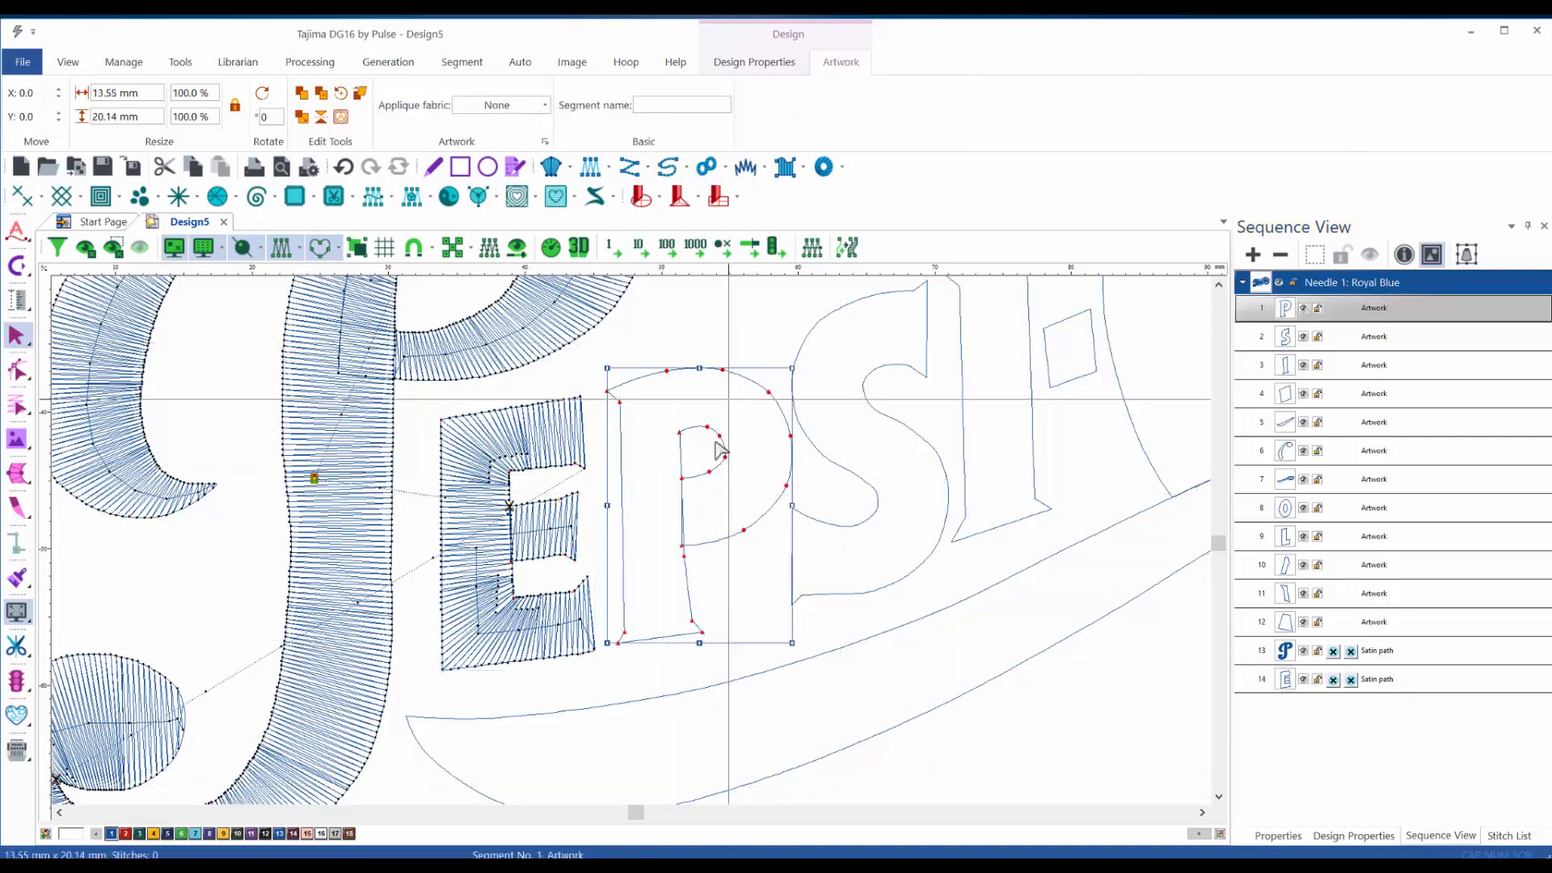
pyautogui.press('s')
pyautogui.click(702, 632)
pyautogui.click(617, 641)
pyautogui.press('Return')
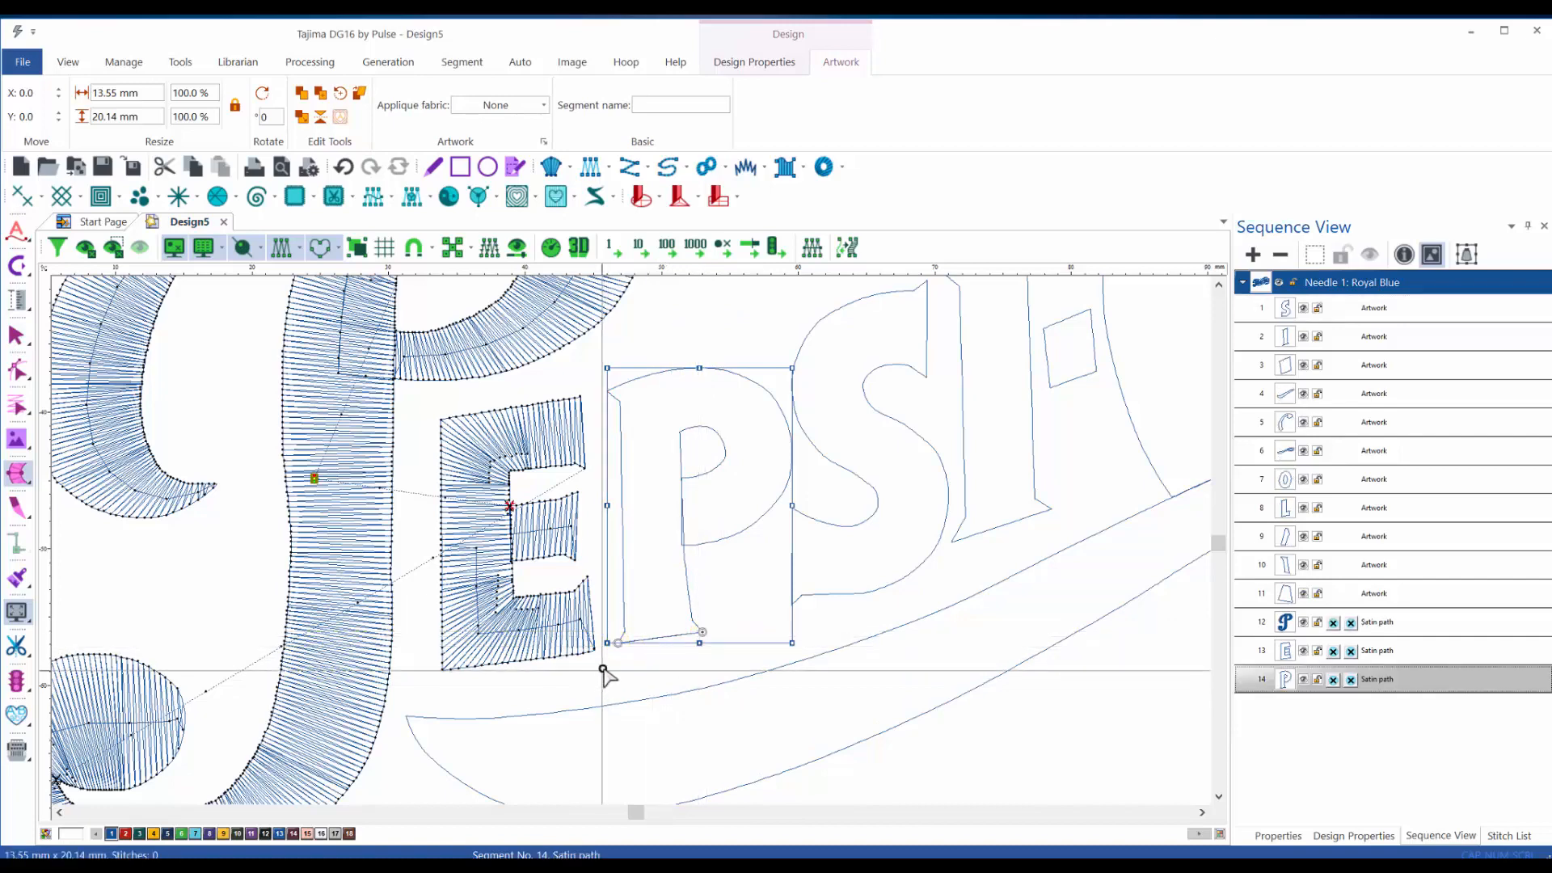
# - Place the small P's end line where the bowl's lower end meets the stem, adjusting its outer point close to the stem
pyautogui.scroll(4, 697, 550)
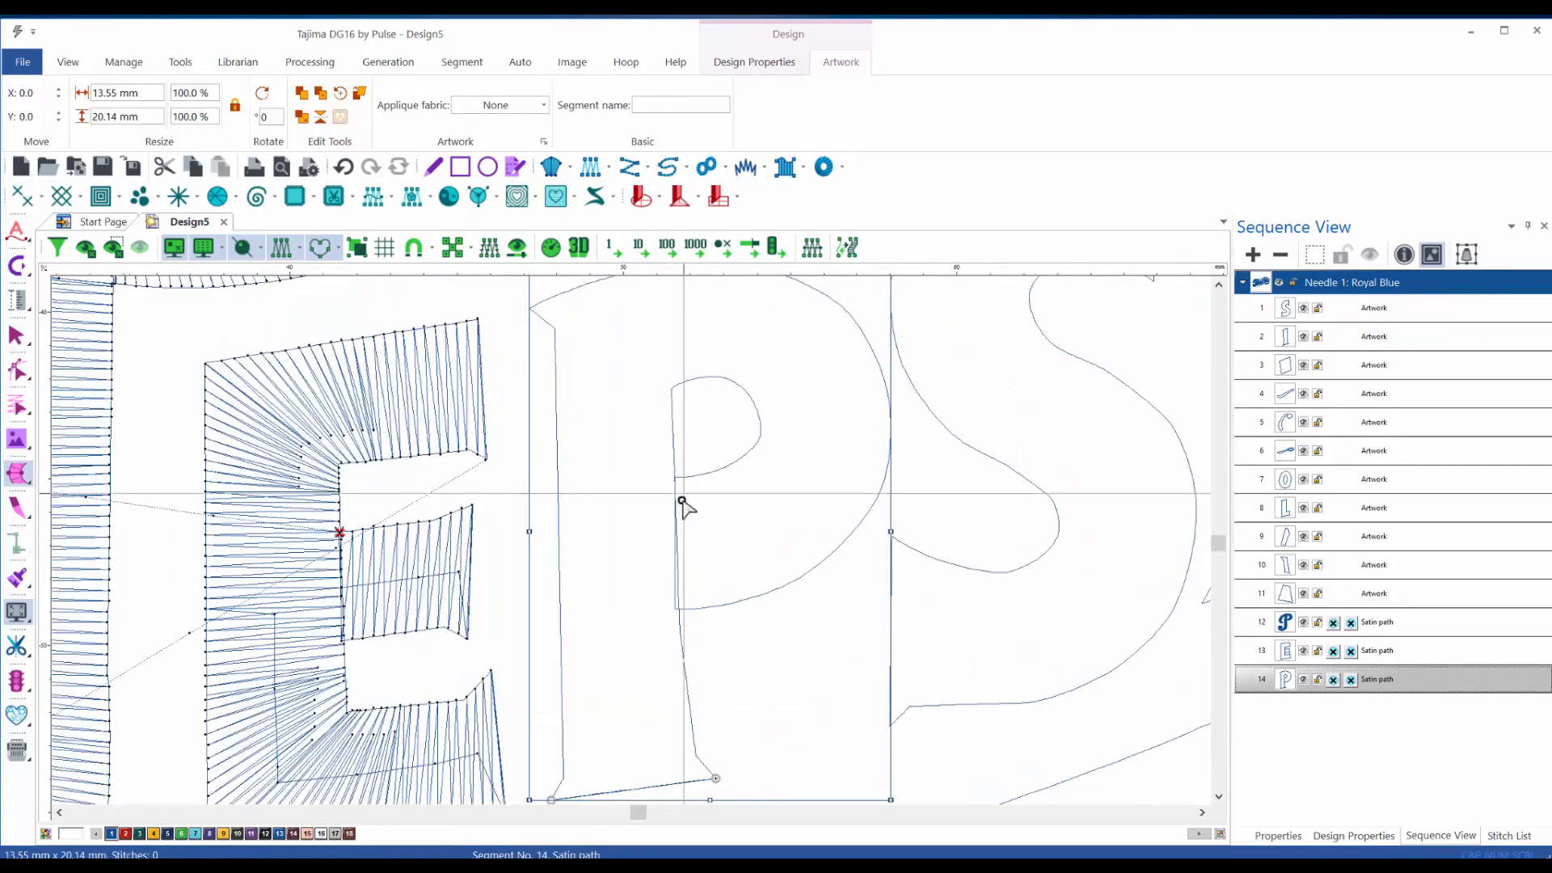
pyautogui.scroll(1, 689, 539)
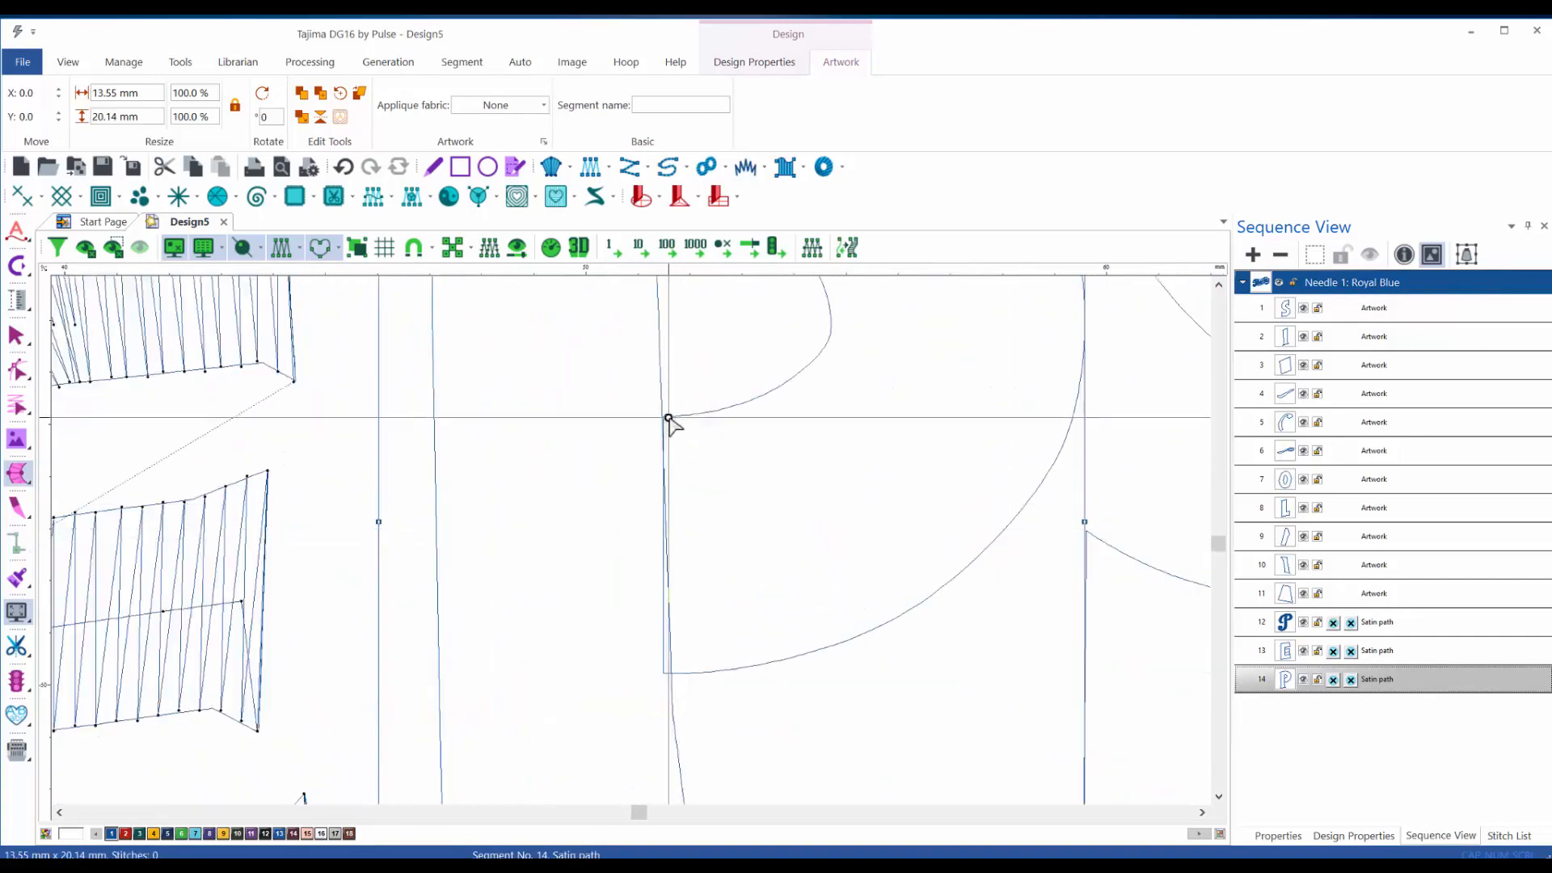
pyautogui.click(665, 417)
pyautogui.click(684, 673)
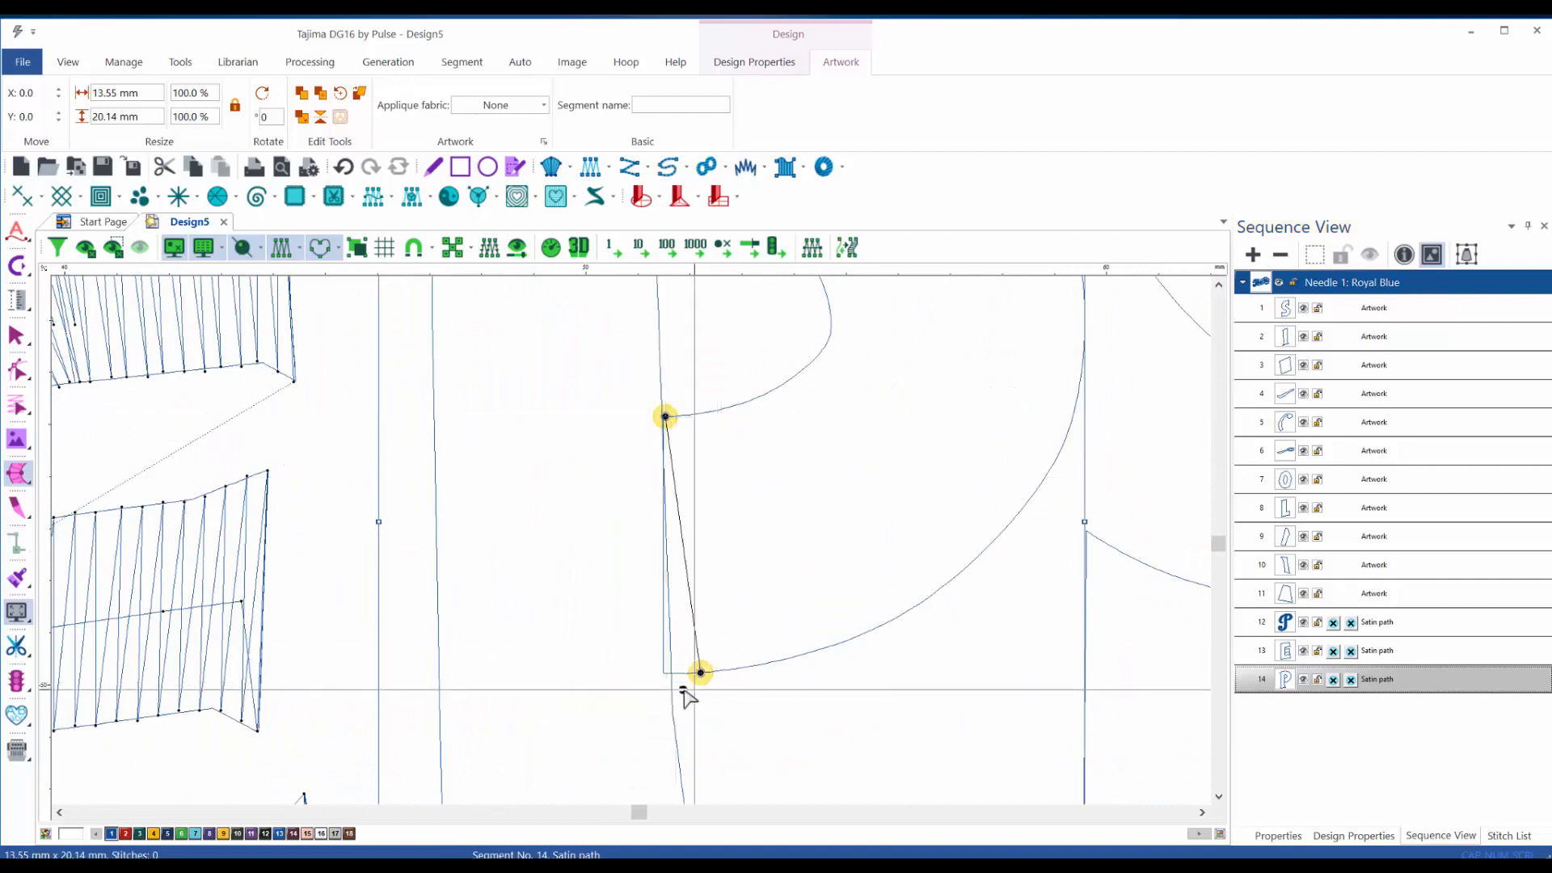
pyautogui.moveTo(683, 673)
pyautogui.mouseDown()
pyautogui.moveTo(665, 679)
pyautogui.moveTo(677, 674)
pyautogui.mouseUp()
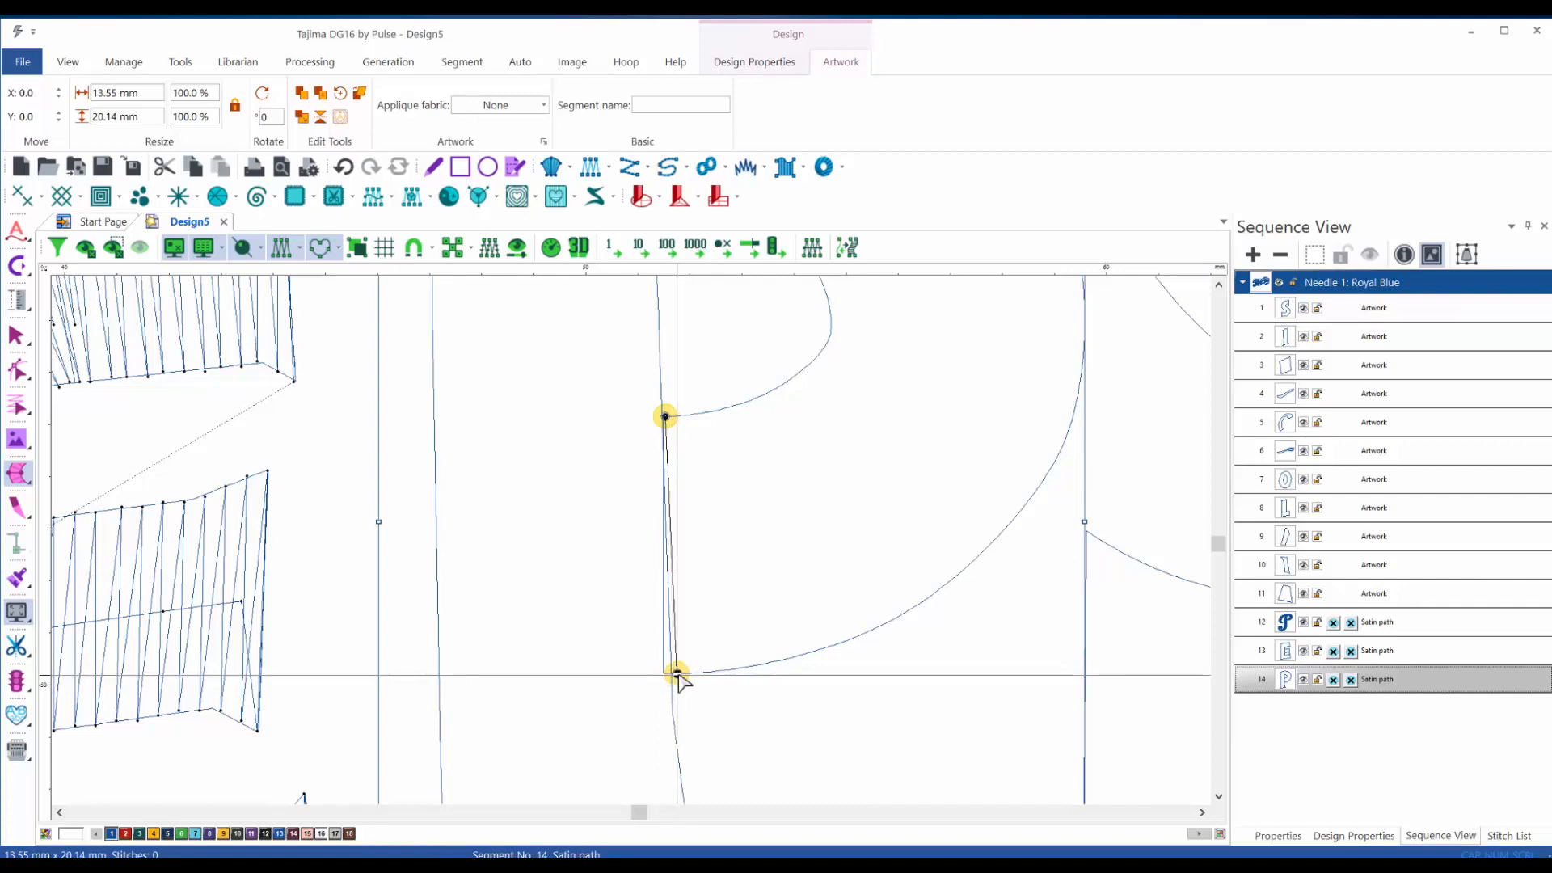
# - Add a diagonal direction line at the small P's upper corner and two direction lines across its stem
pyautogui.scroll(-3, 851, 589)
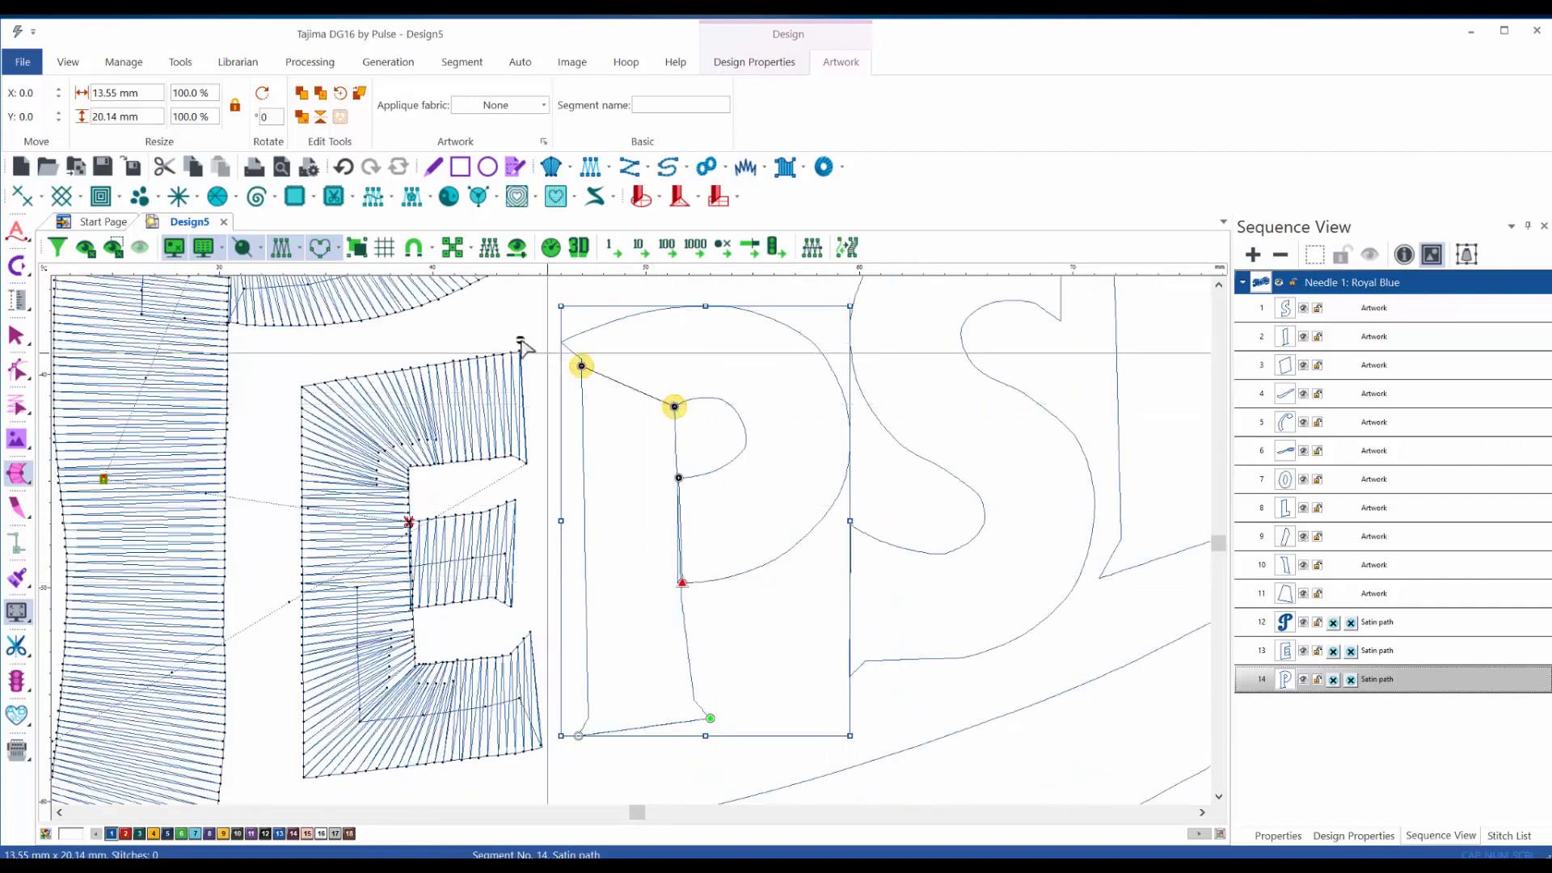
pyautogui.moveTo(521, 344); pyautogui.dragTo(513, 333)
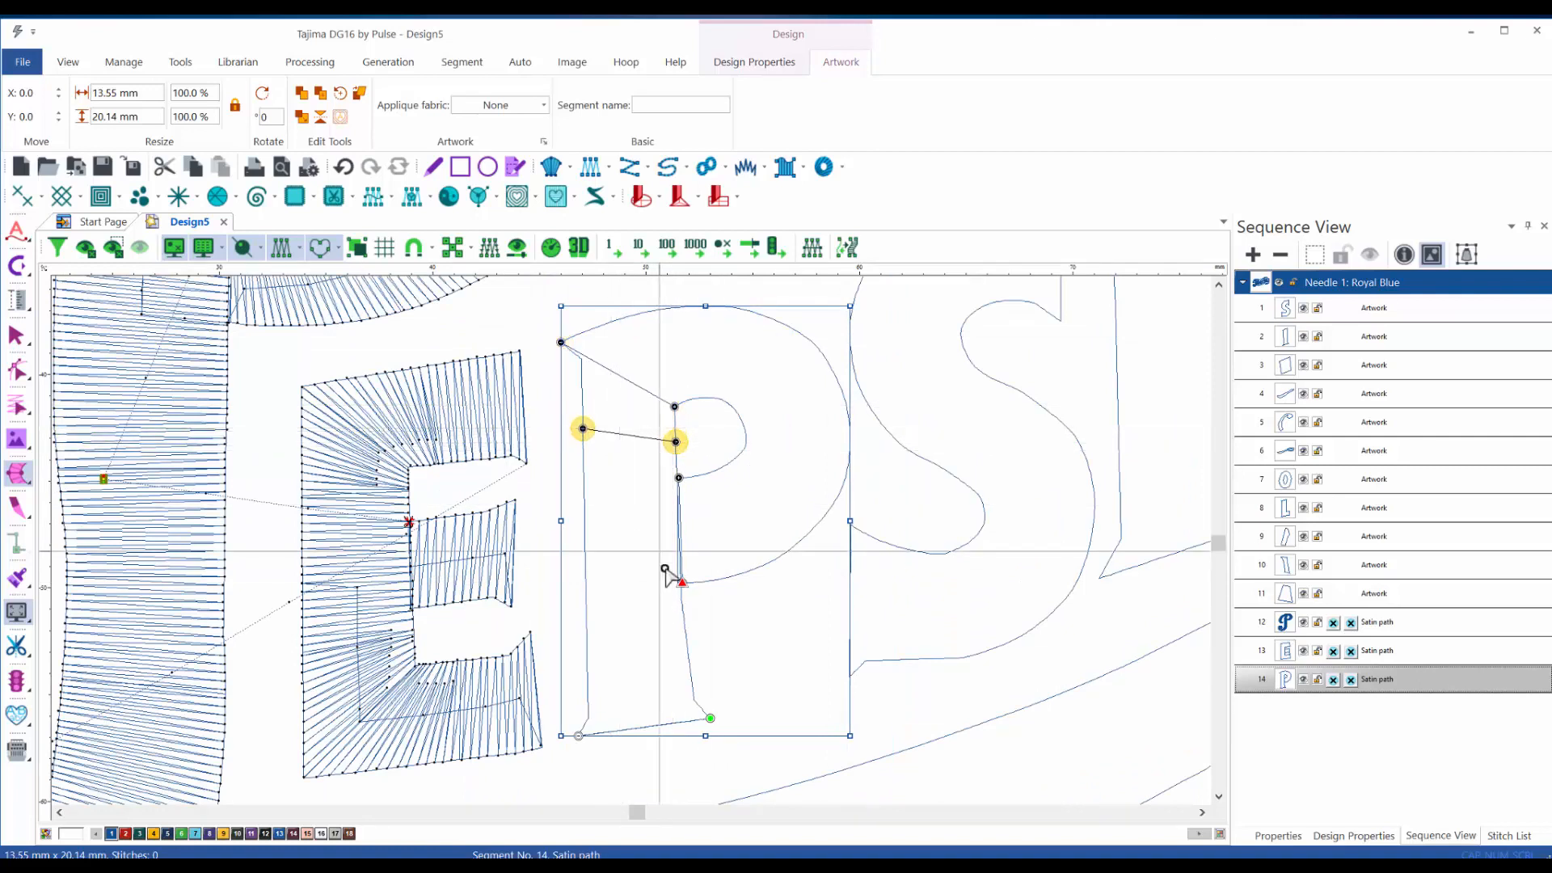
pyautogui.click(656, 627)
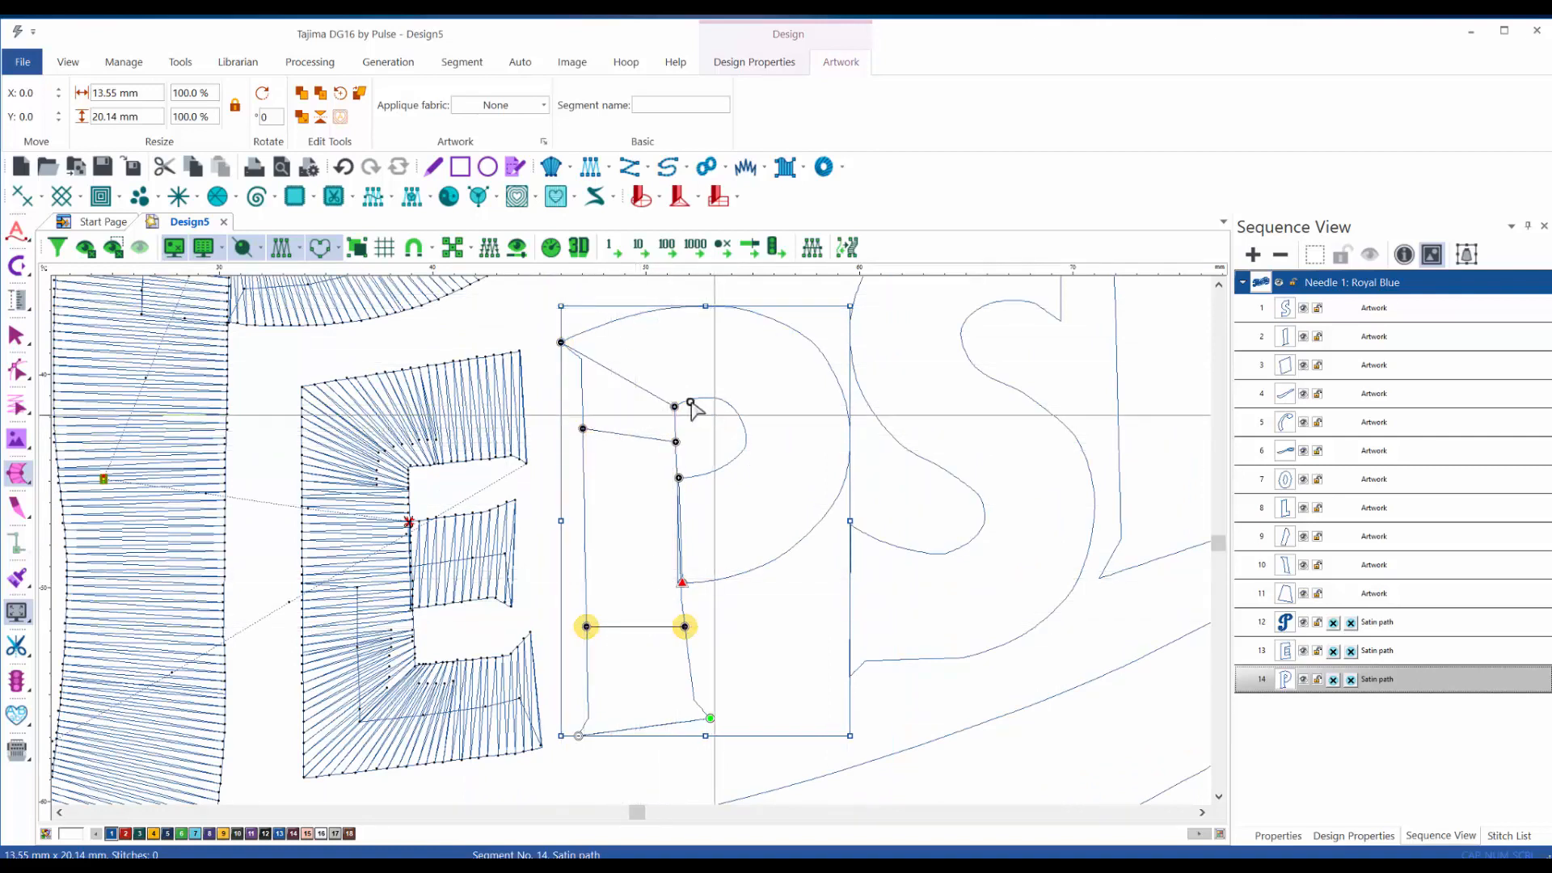
# - Add five direction lines fanning around the small P's bowl and generate the satin stitches
pyautogui.click(694, 397)
pyautogui.click(671, 307)
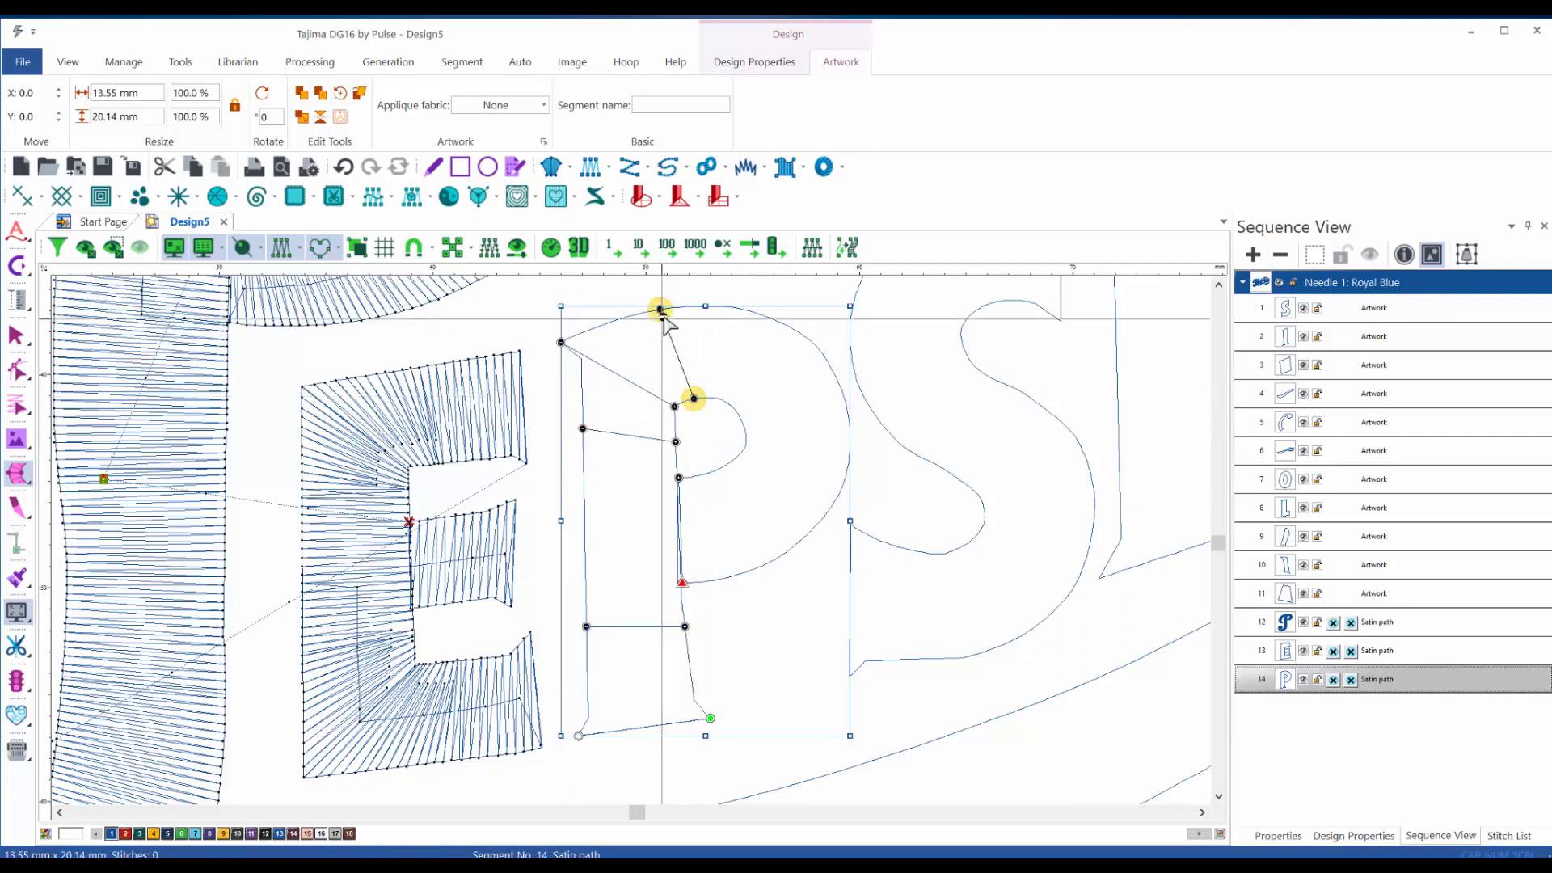
pyautogui.click(722, 400)
pyautogui.click(755, 312)
pyautogui.click(744, 428)
pyautogui.click(843, 395)
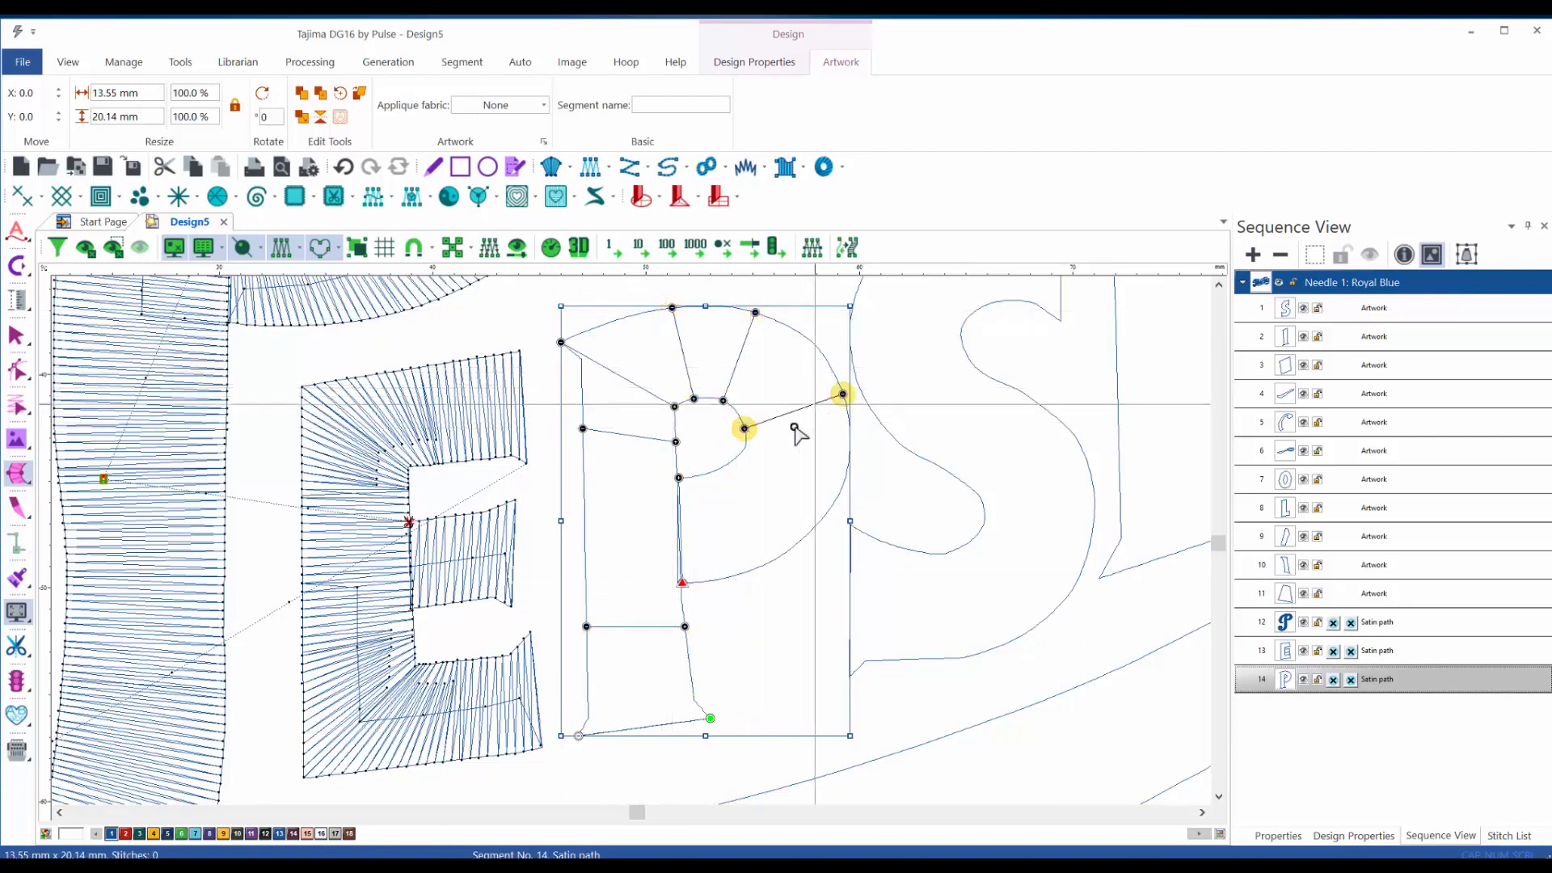
pyautogui.click(744, 449)
pyautogui.click(837, 496)
pyautogui.click(711, 471)
pyautogui.click(758, 565)
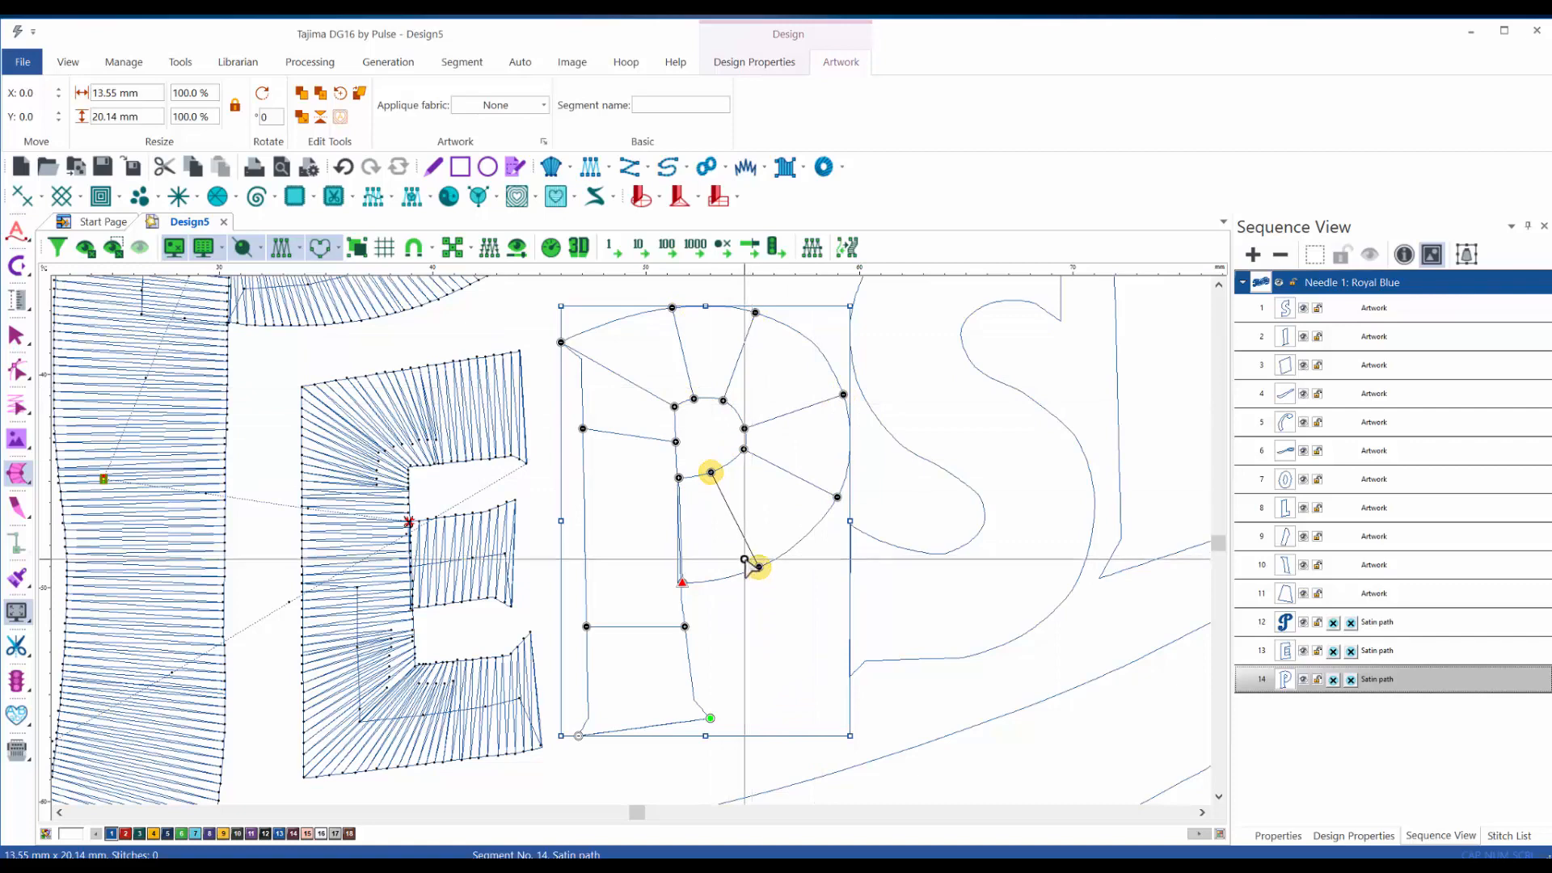
pyautogui.press('Return')
pyautogui.scroll(-2, 758, 619)
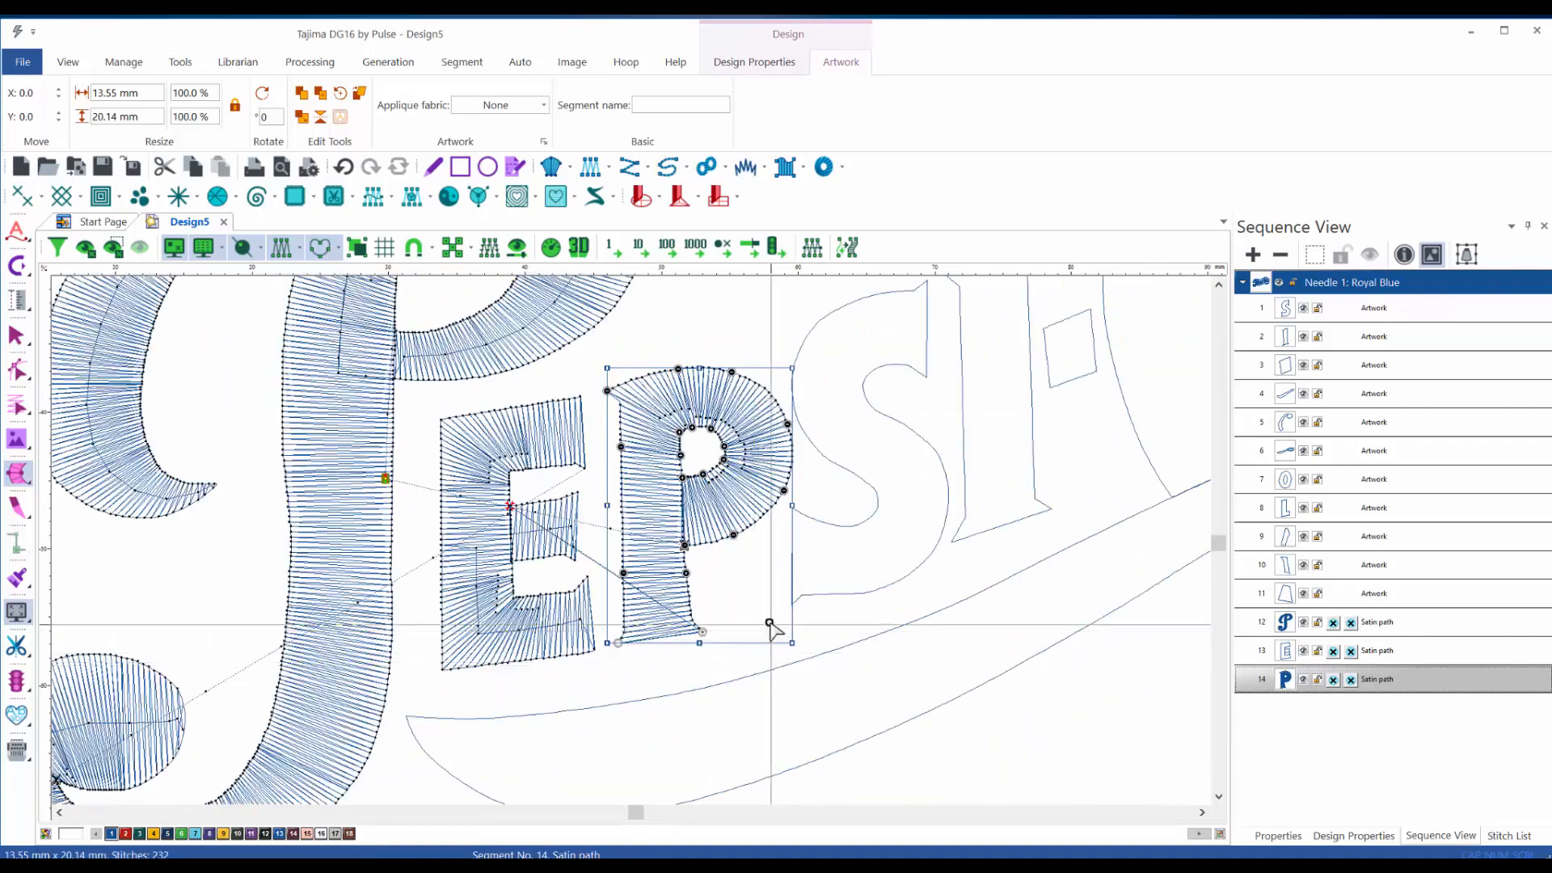
pyautogui.press('Escape')
# - Convert the S outline to a satin path, with a start line on its upper end and an end line on its lower end
pyautogui.click(946, 414)
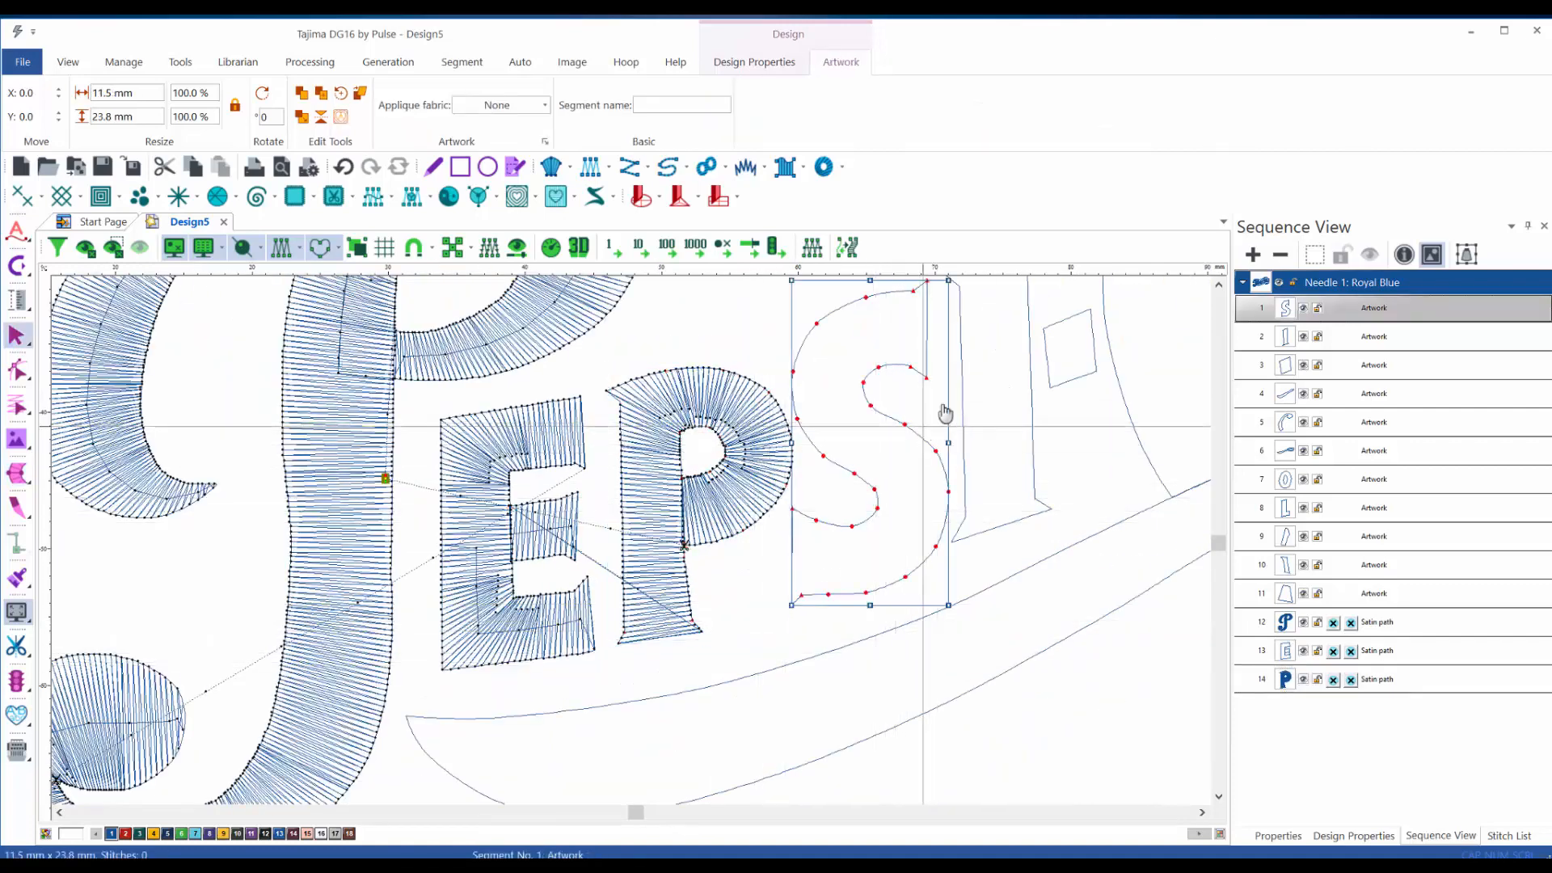
pyautogui.moveTo(943, 412); pyautogui.dragTo(920, 471)
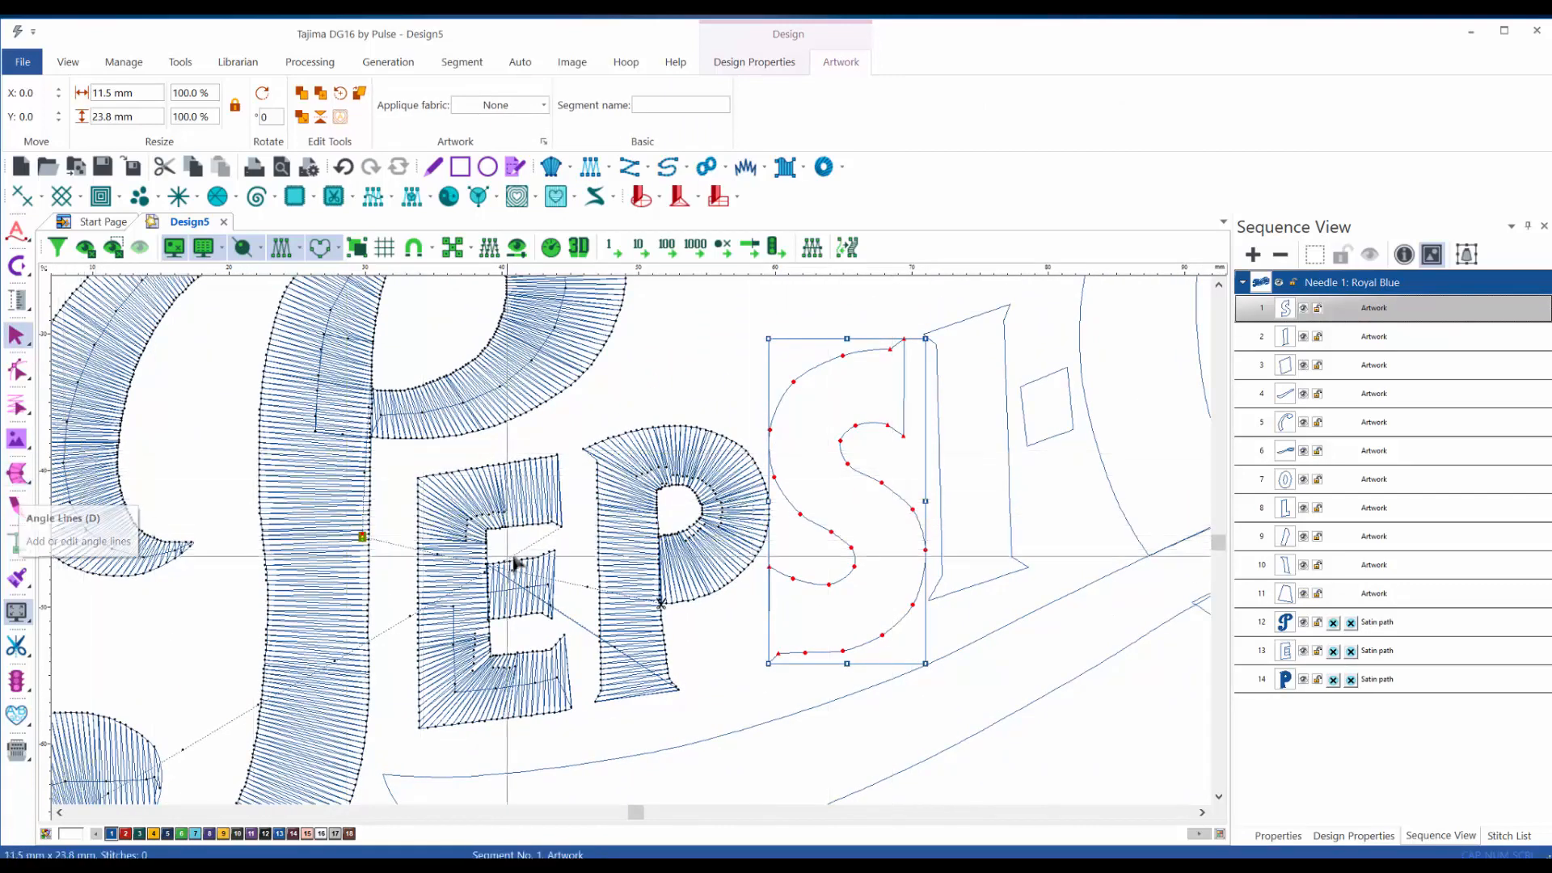
pyautogui.click(17, 475)
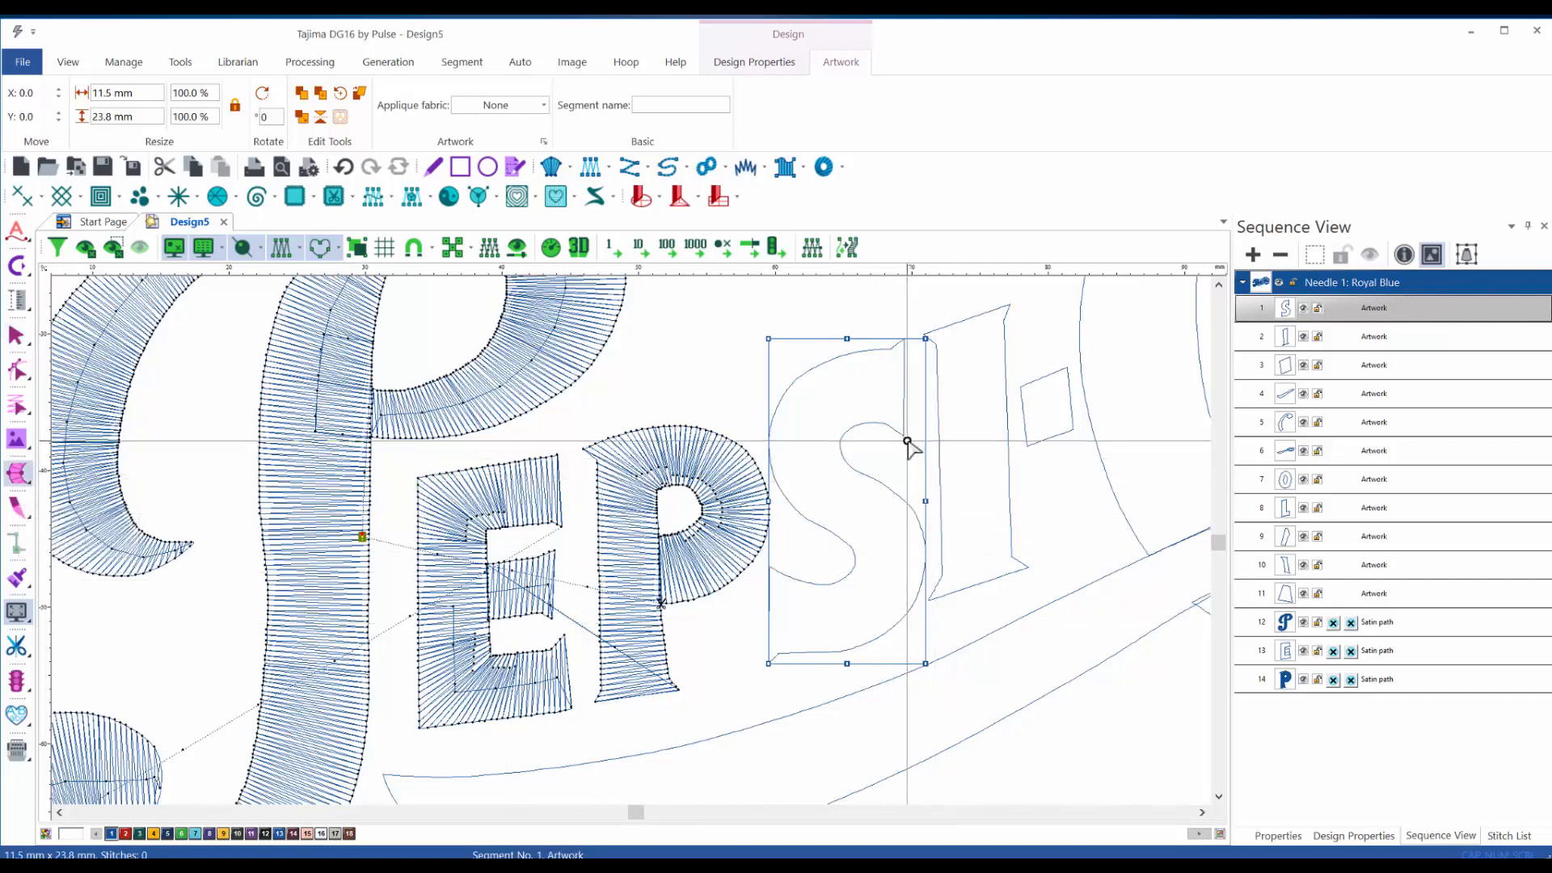
pyautogui.moveTo(905, 436); pyautogui.dragTo(904, 338)
pyautogui.press('Return')
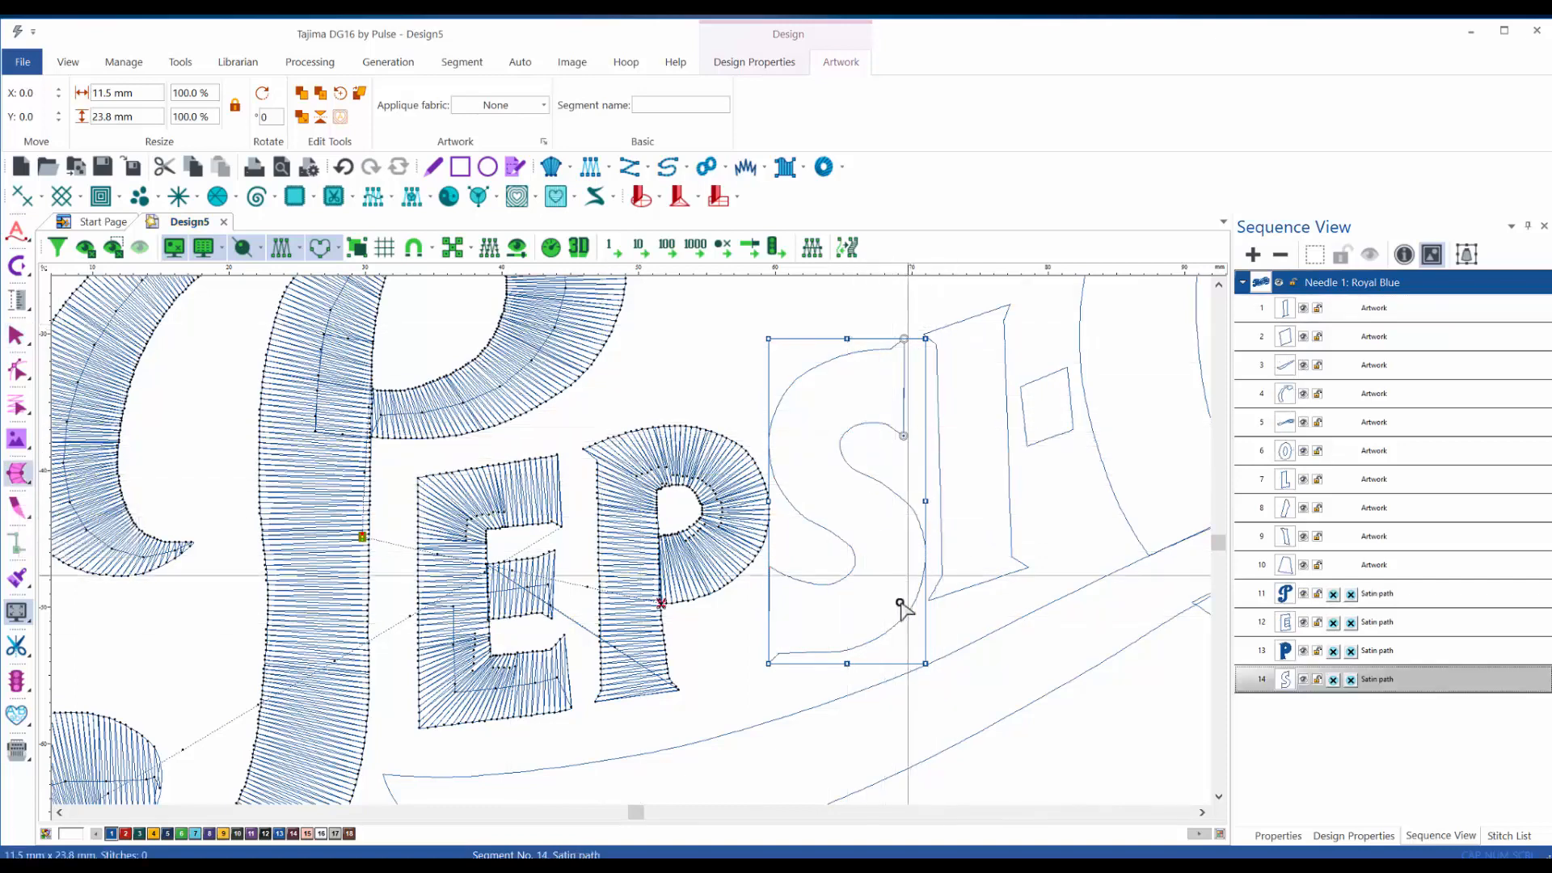
pyautogui.click(769, 565)
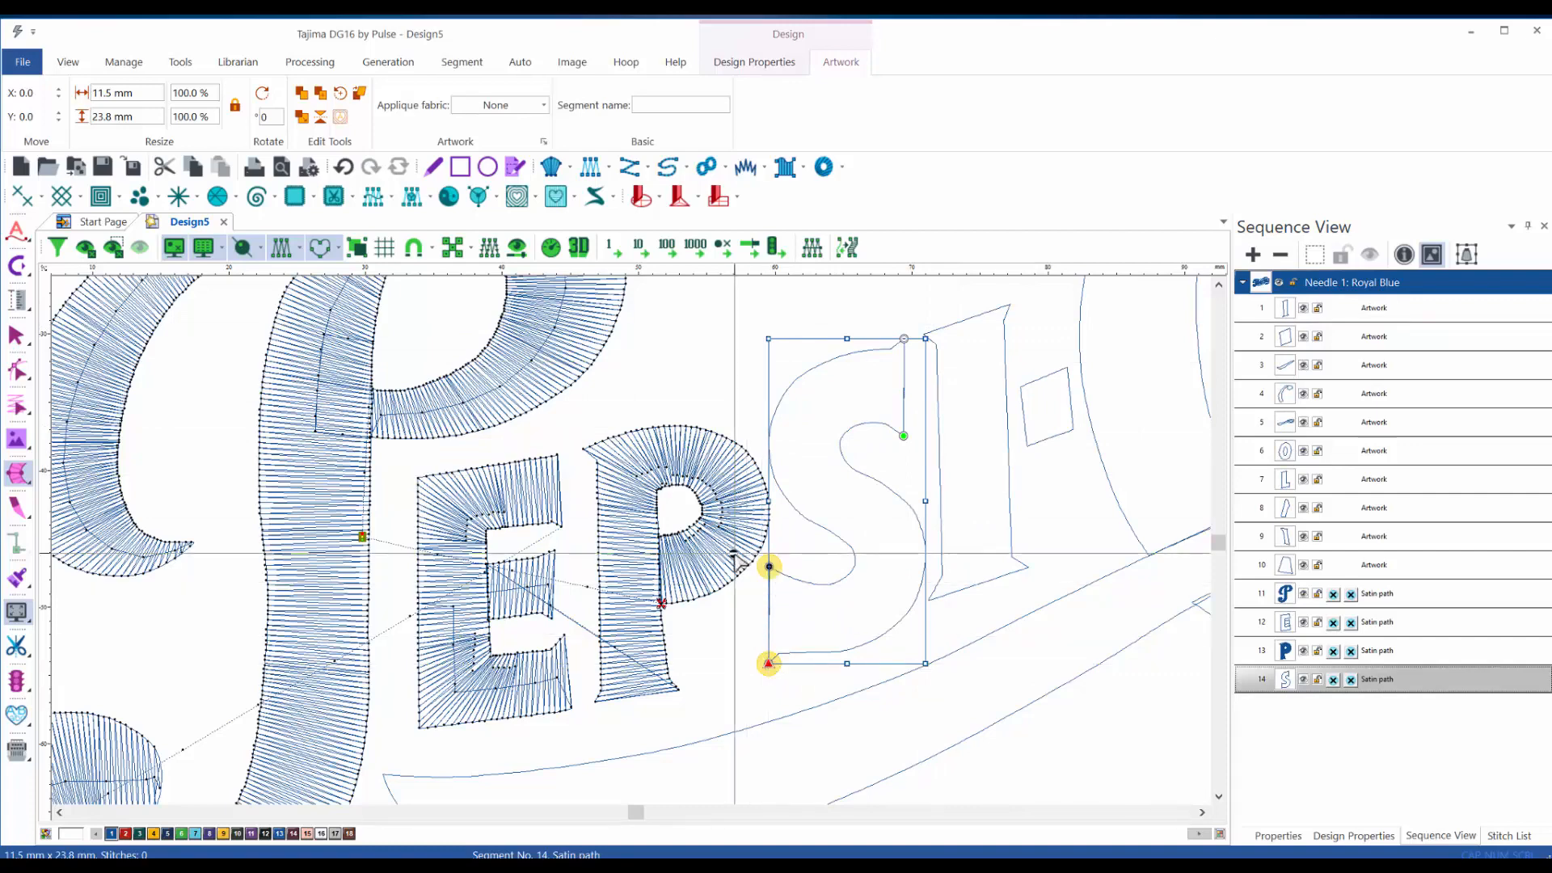
# - Add two direction lines around the S's lower curve and one across its diagonal middle
pyautogui.click(852, 648)
pyautogui.click(822, 584)
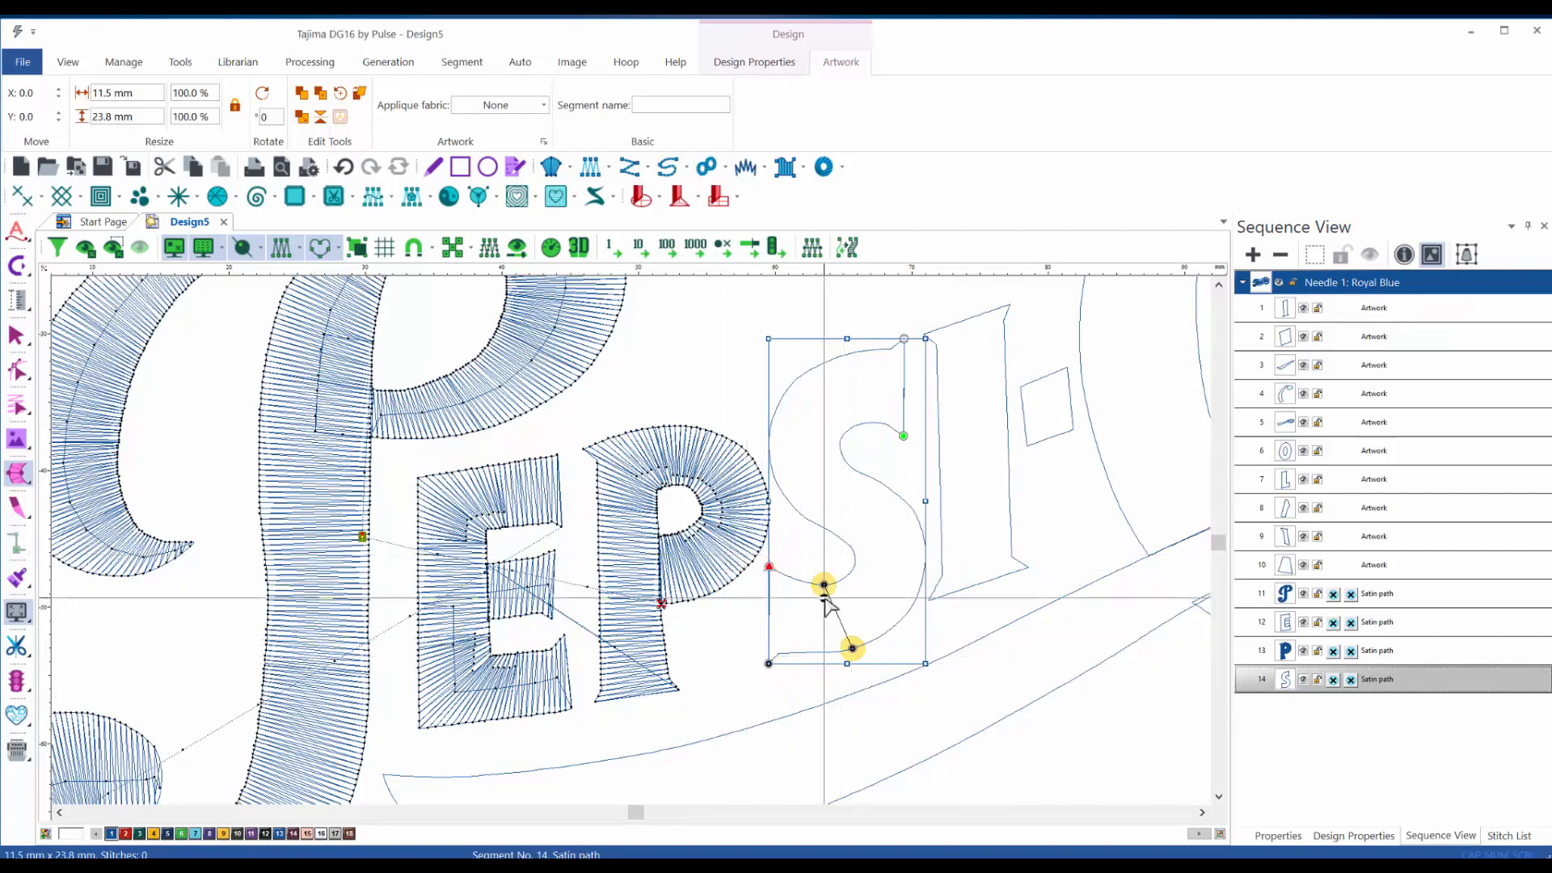
pyautogui.click(854, 564)
pyautogui.click(922, 579)
pyautogui.click(895, 494)
pyautogui.click(842, 539)
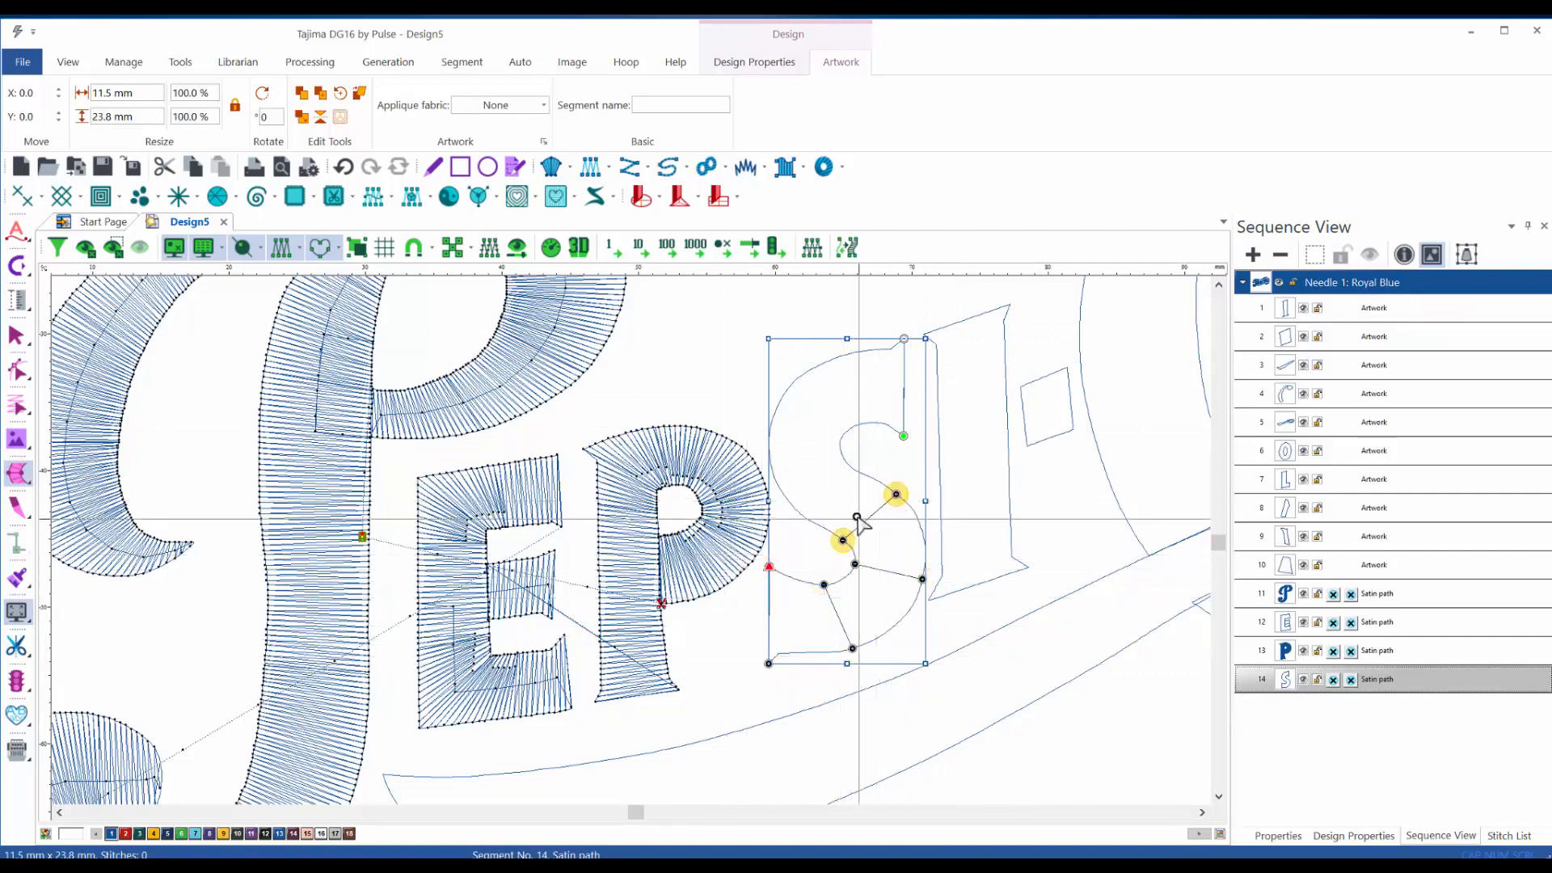
# - Add three direction lines around the S's upper curve and generate the satin stitches
pyautogui.click(851, 467)
pyautogui.click(790, 500)
pyautogui.click(841, 435)
pyautogui.click(778, 405)
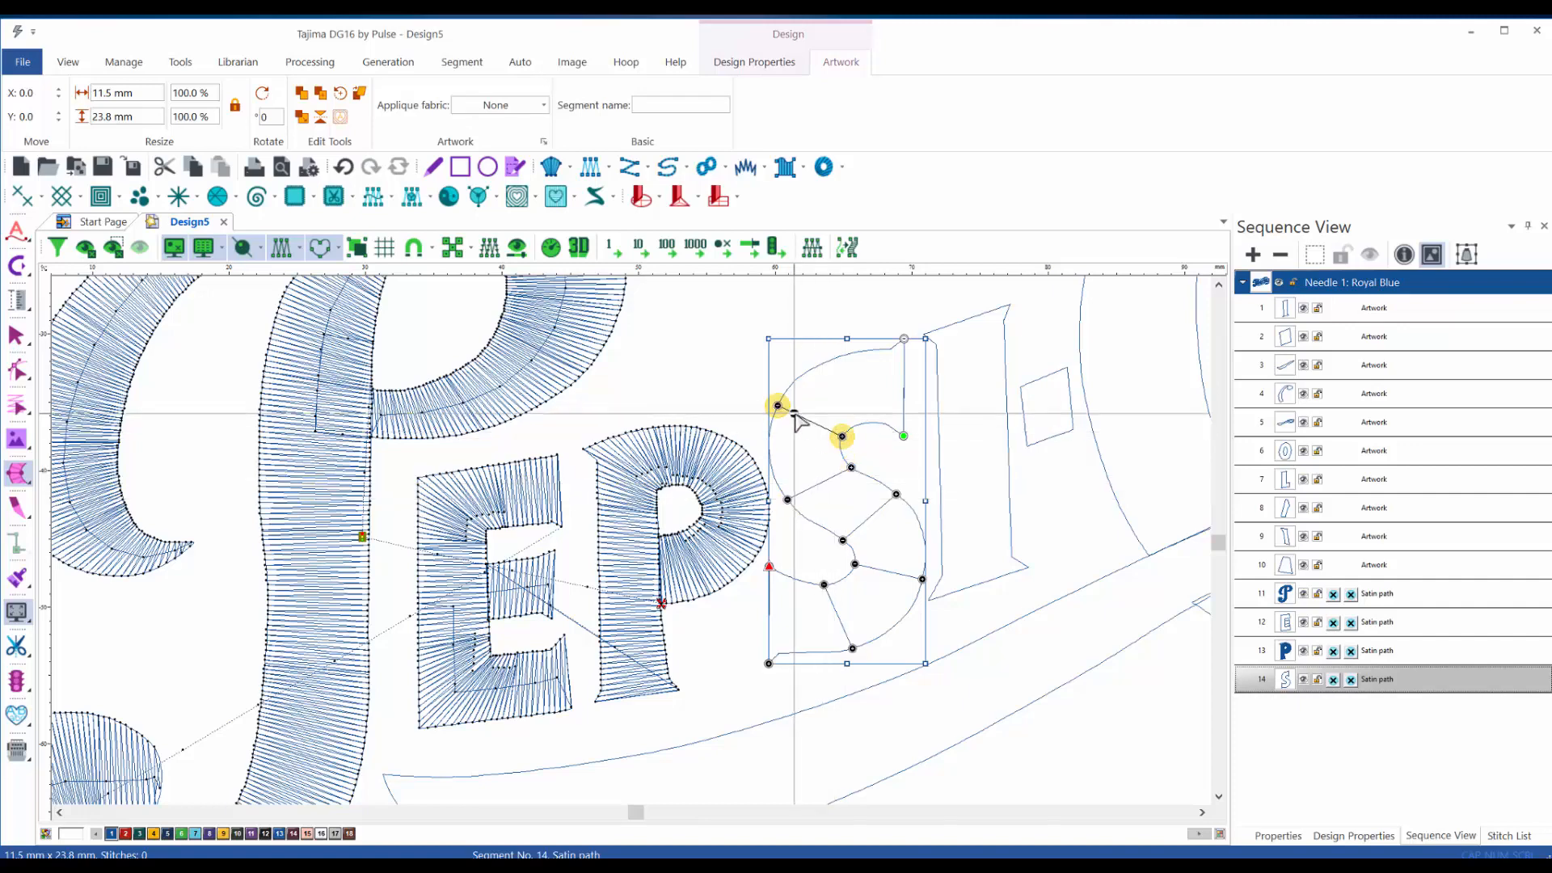
pyautogui.click(867, 421)
pyautogui.click(842, 356)
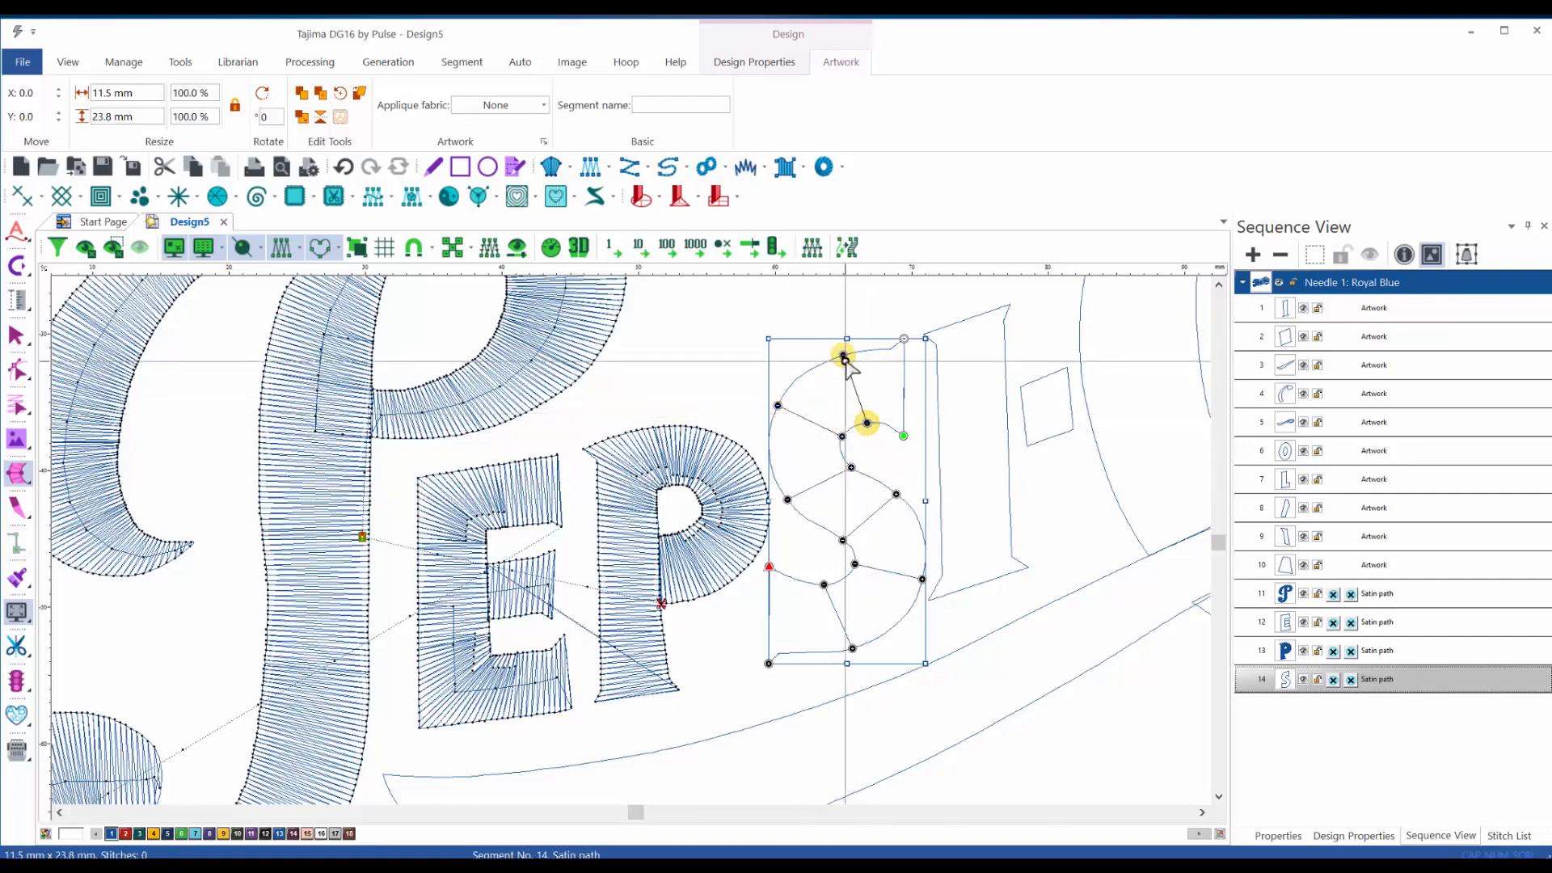
pyautogui.press('Return')
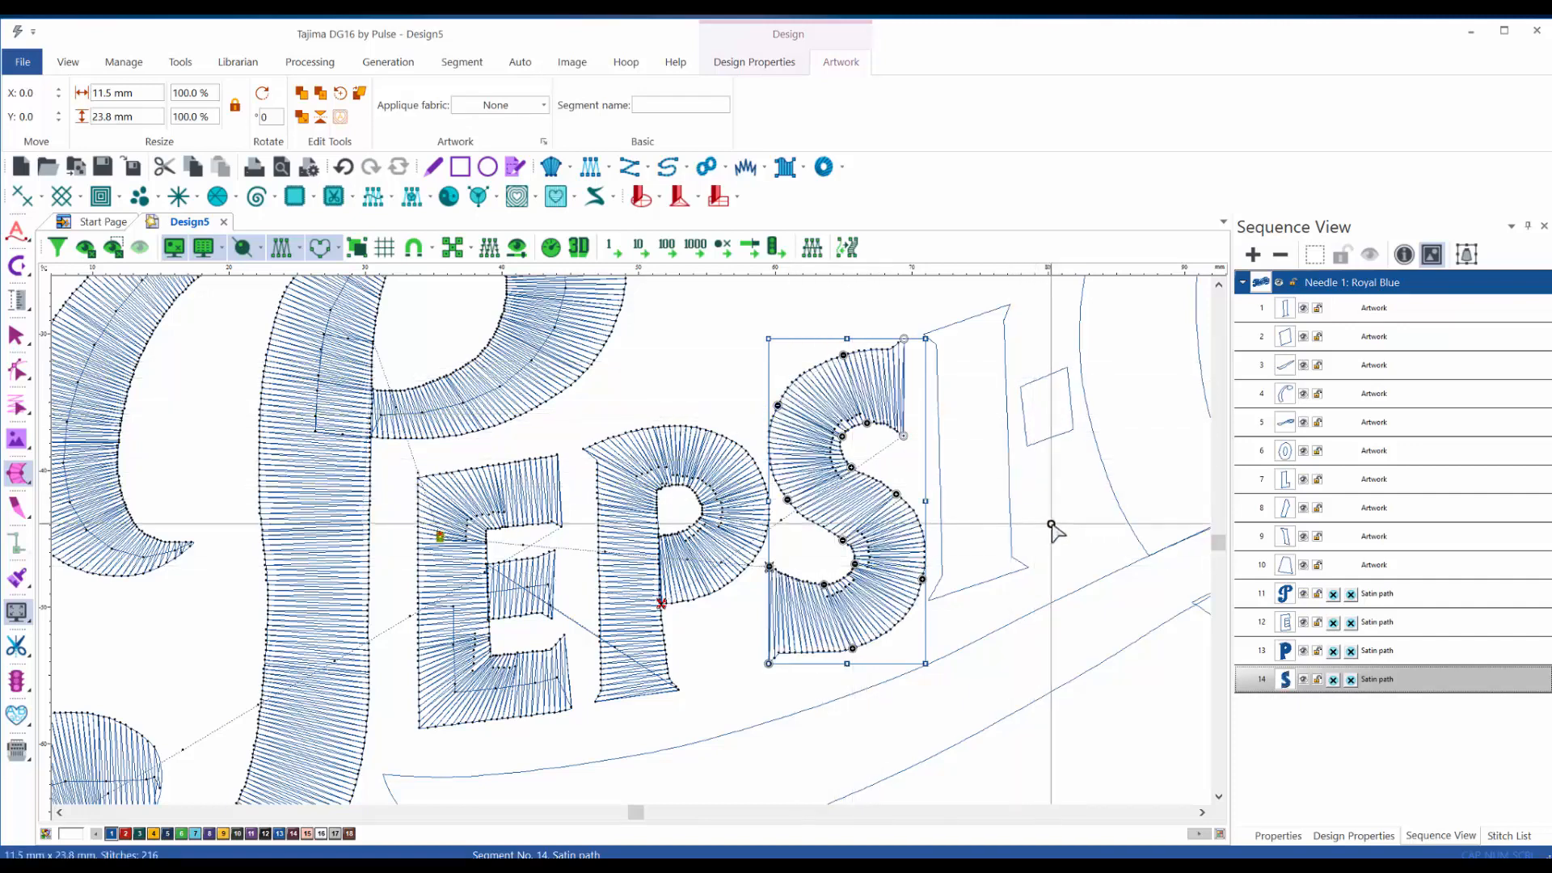
# - Convert the letter I outline to a satin path, with a start line along its base and an end line along its top edge
pyautogui.click(1015, 583)
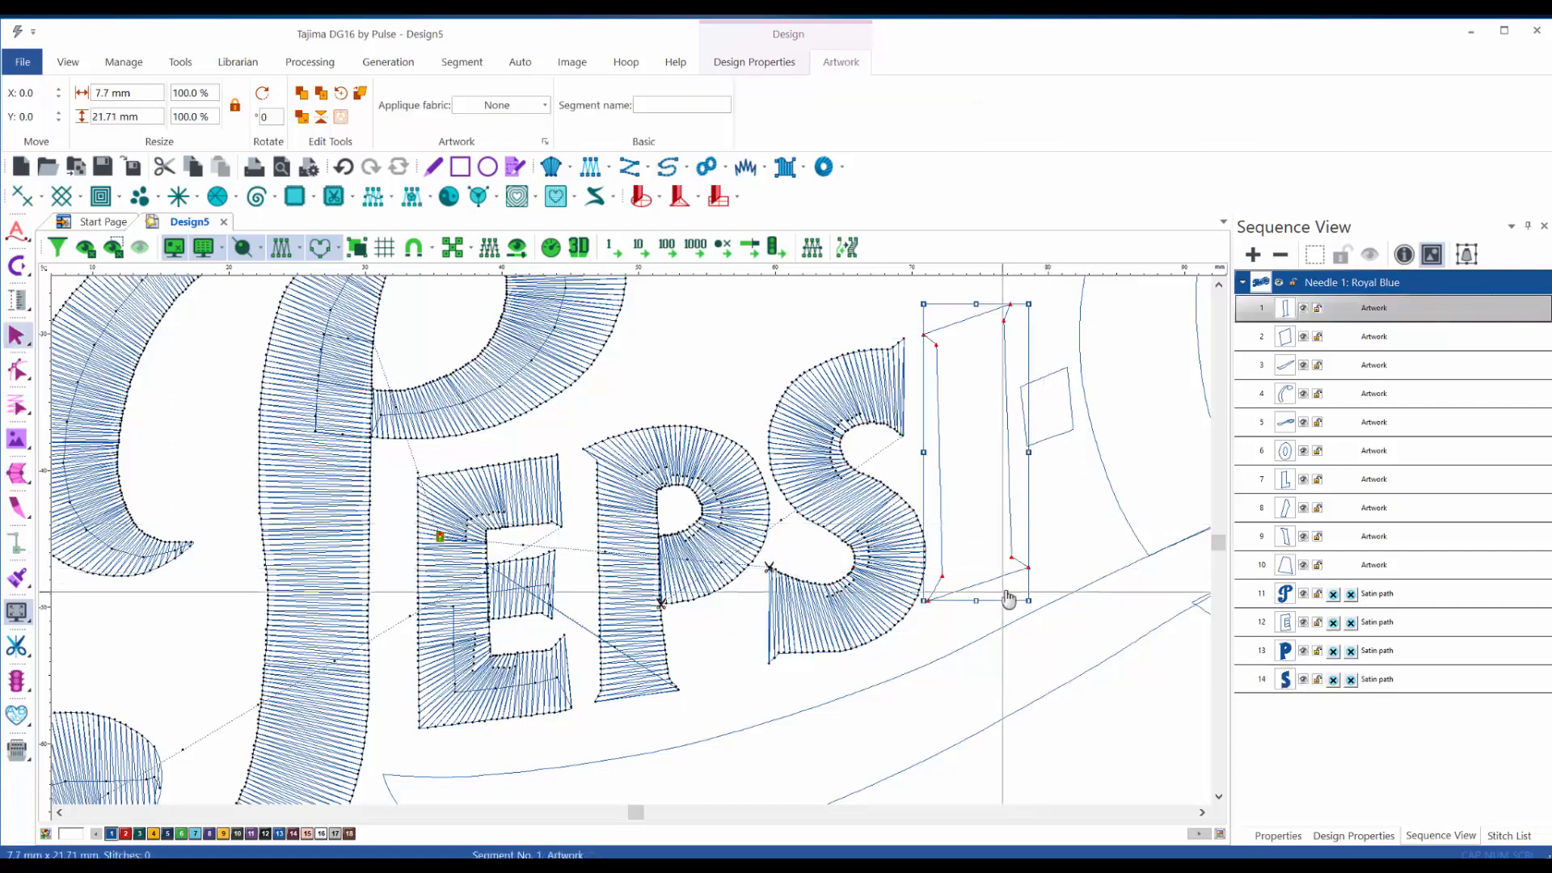
pyautogui.moveTo(1000, 585); pyautogui.dragTo(925, 636)
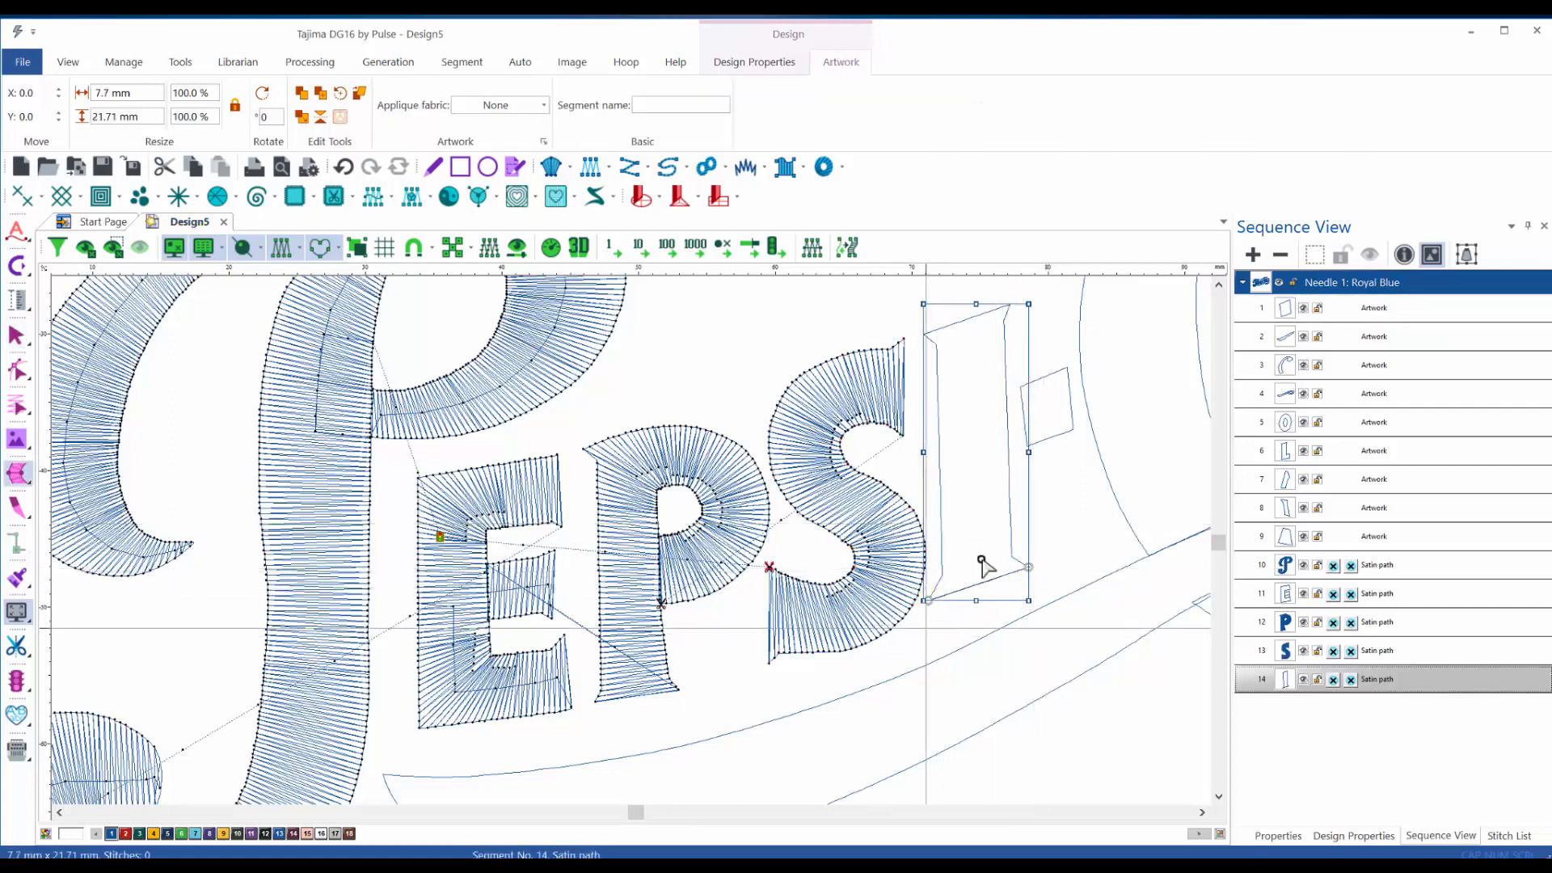
pyautogui.moveTo(1010, 306); pyautogui.dragTo(904, 321)
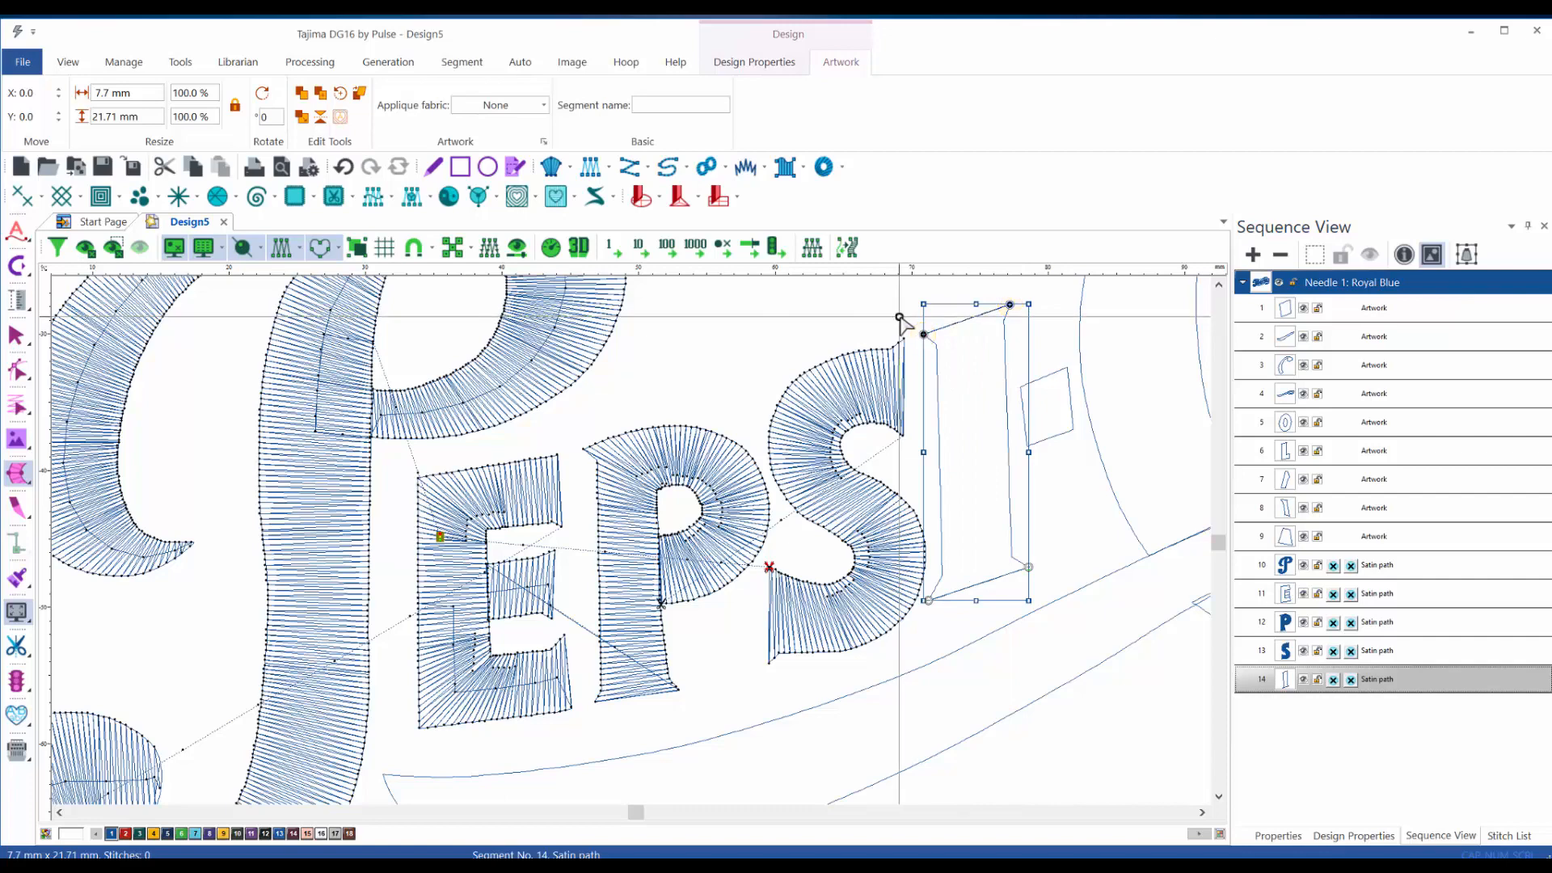
# - Convert the hyphen after the I to a satin path, with a start line on its right edge and an end line on its left edge
pyautogui.click(1065, 441)
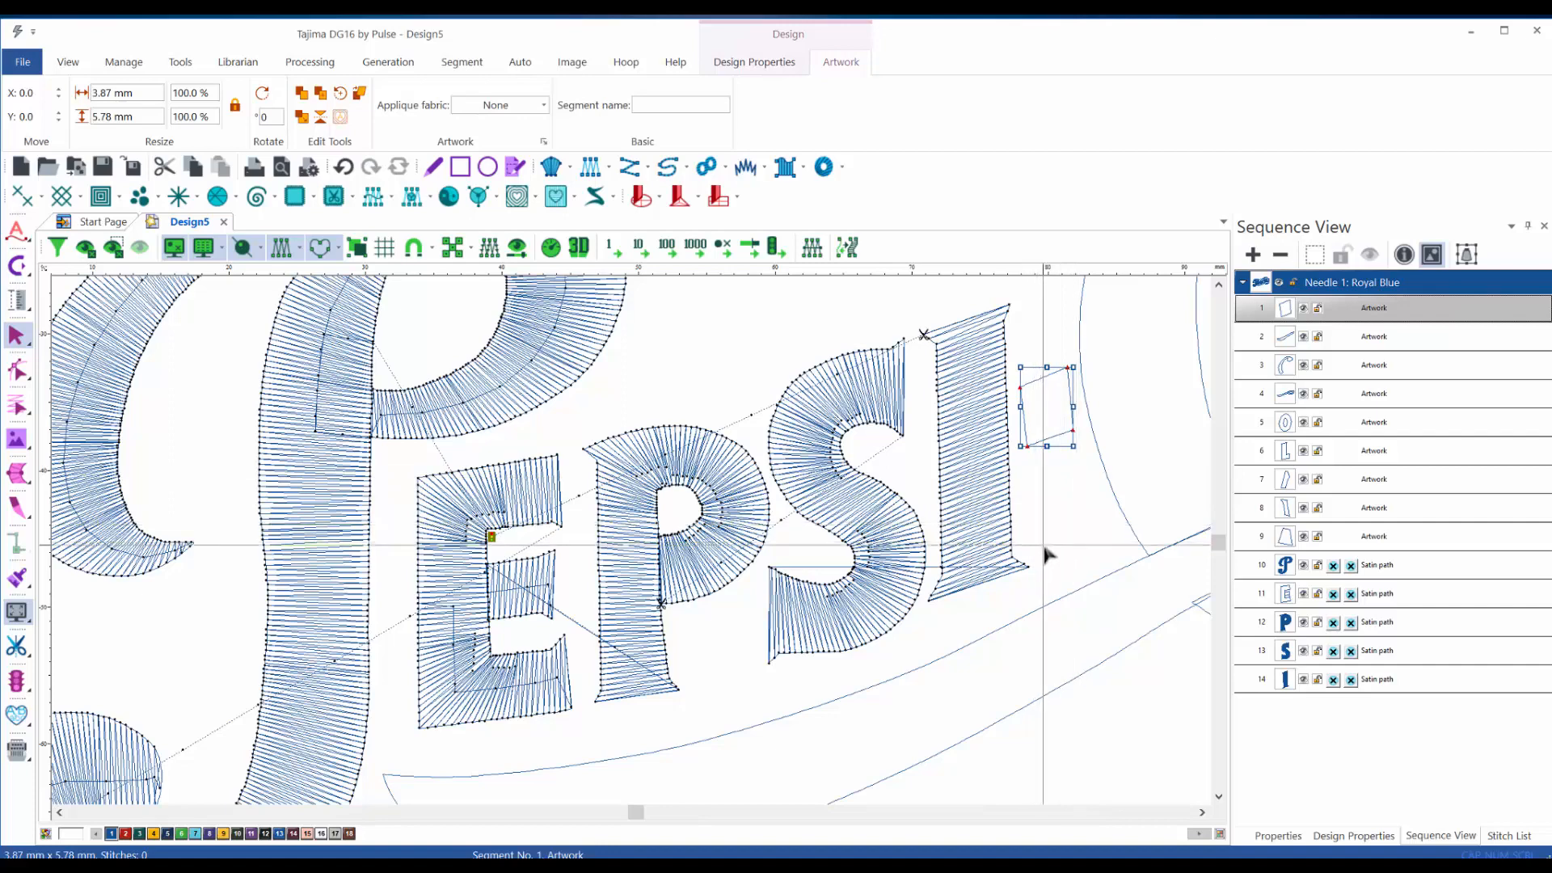
pyautogui.press('space')
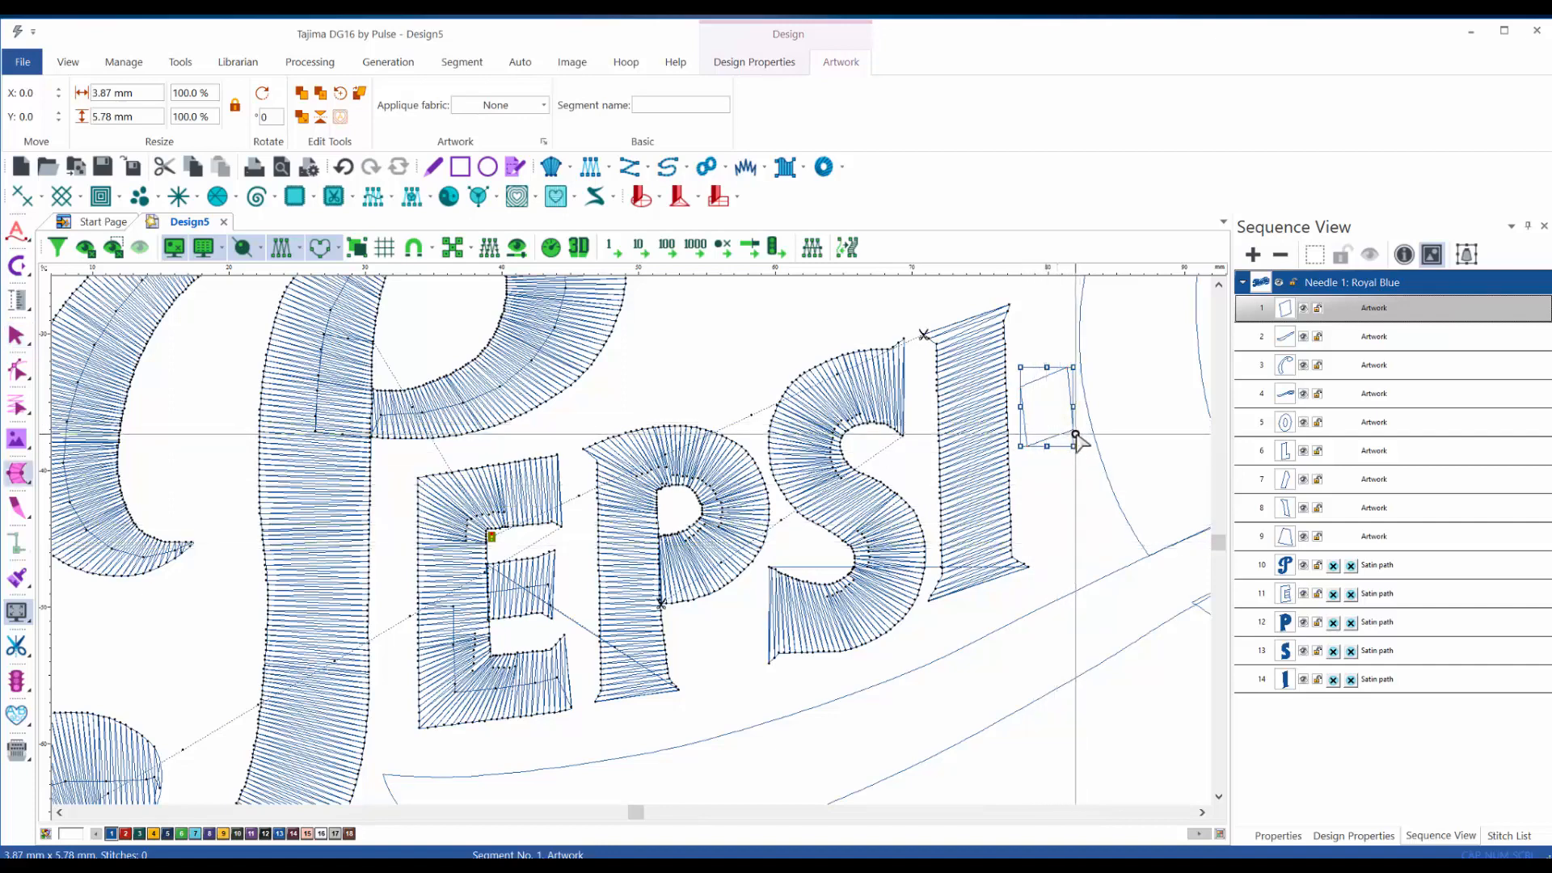
pyautogui.moveTo(1050, 458); pyautogui.dragTo(1100, 343)
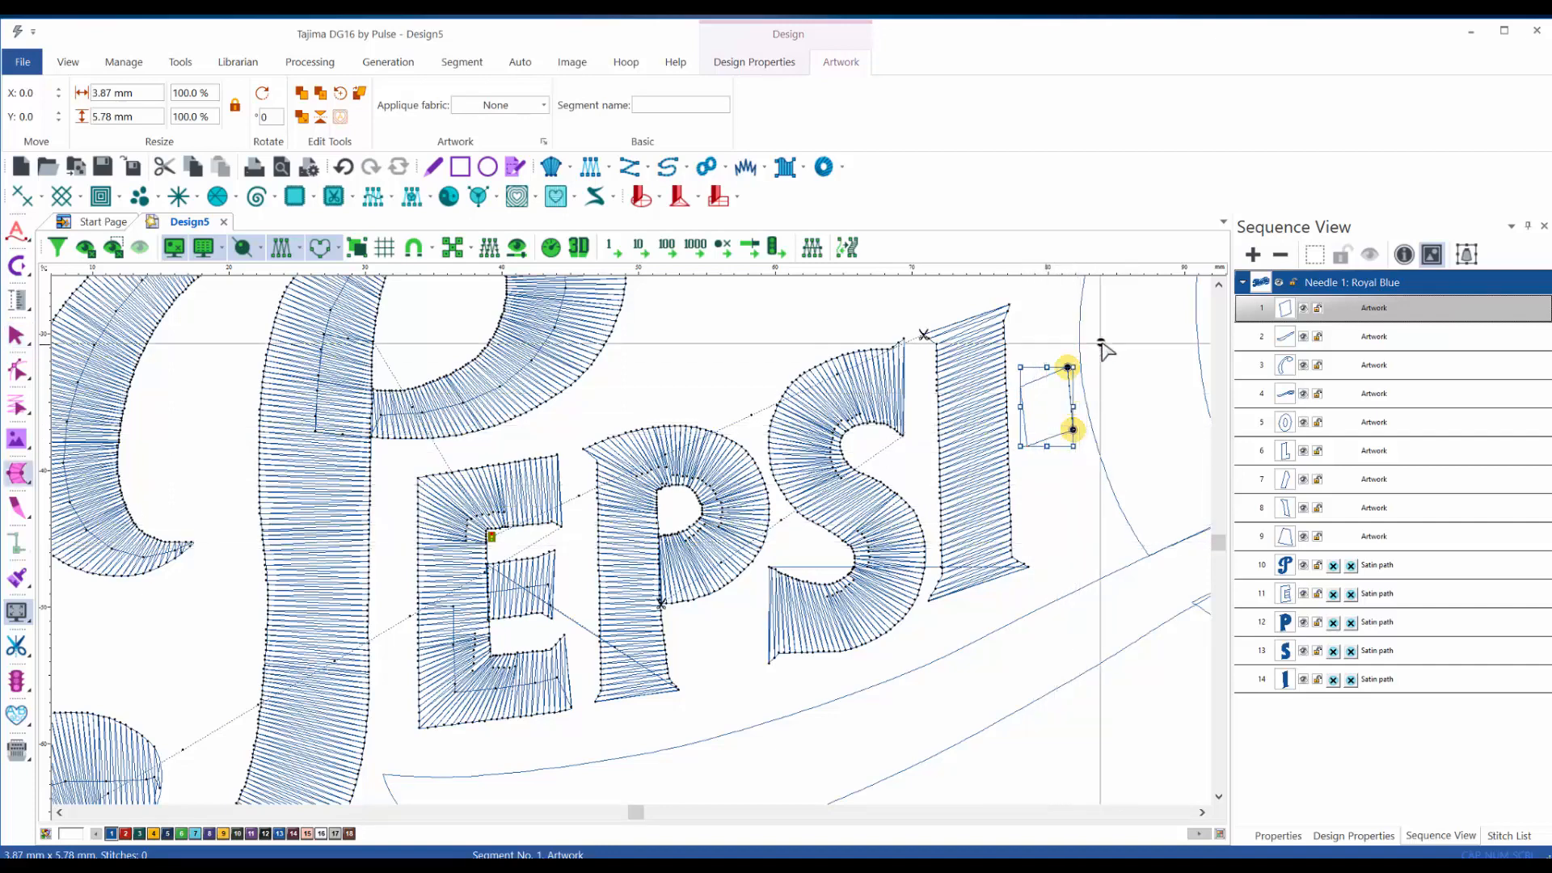
pyautogui.click(1025, 438)
pyautogui.scroll(-3, 997, 459)
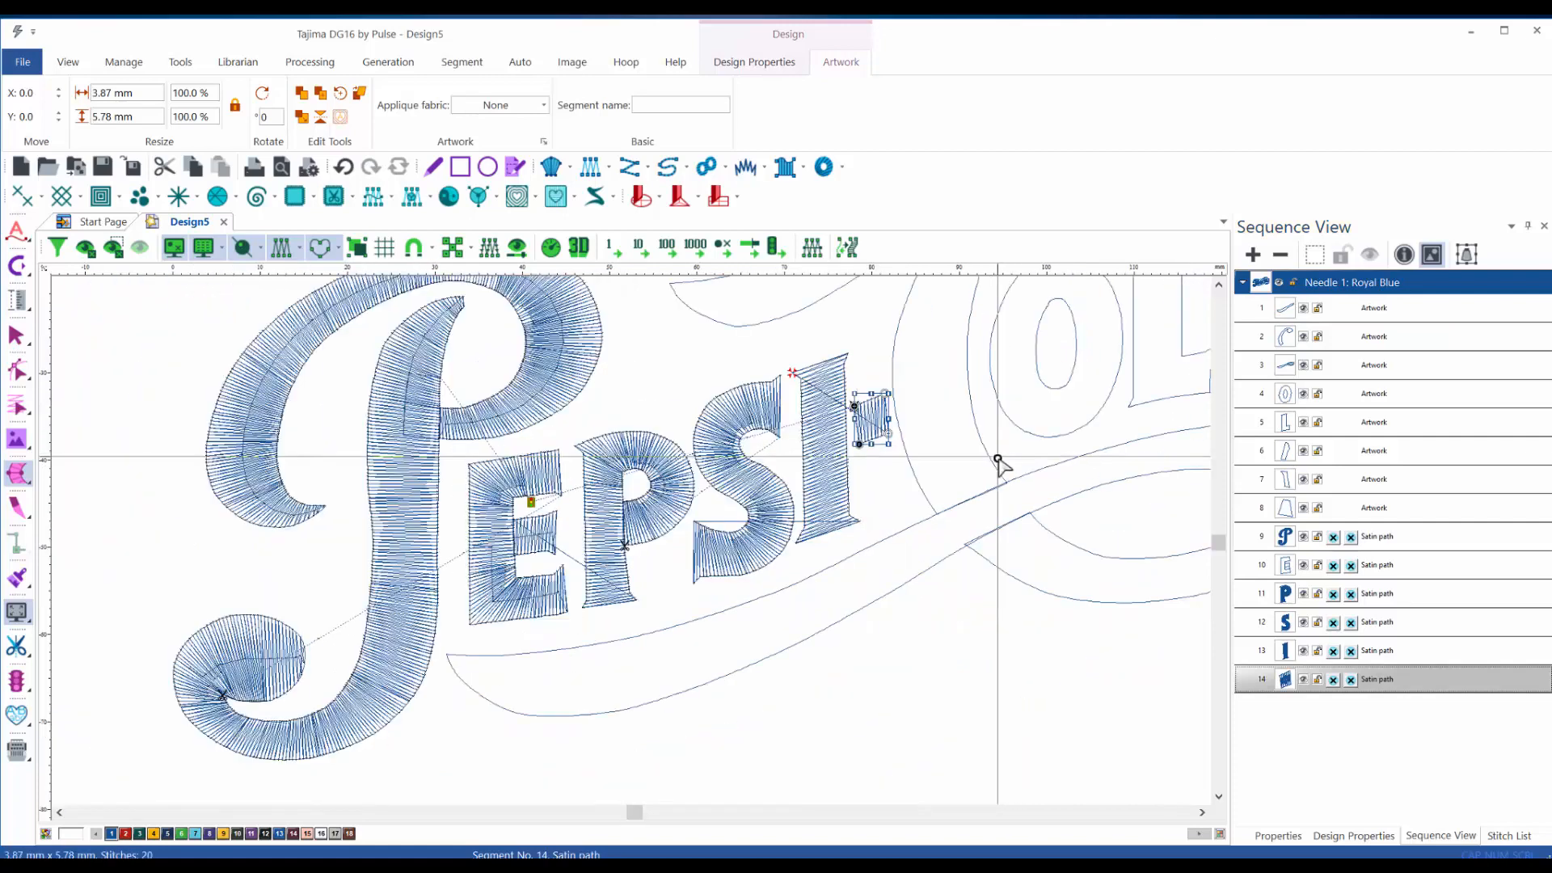
# - Convert the swash left of the C to a satin path, with a start line at its left tip and an end line at its upper right end
pyautogui.moveTo(1067, 409); pyautogui.dragTo(956, 613)
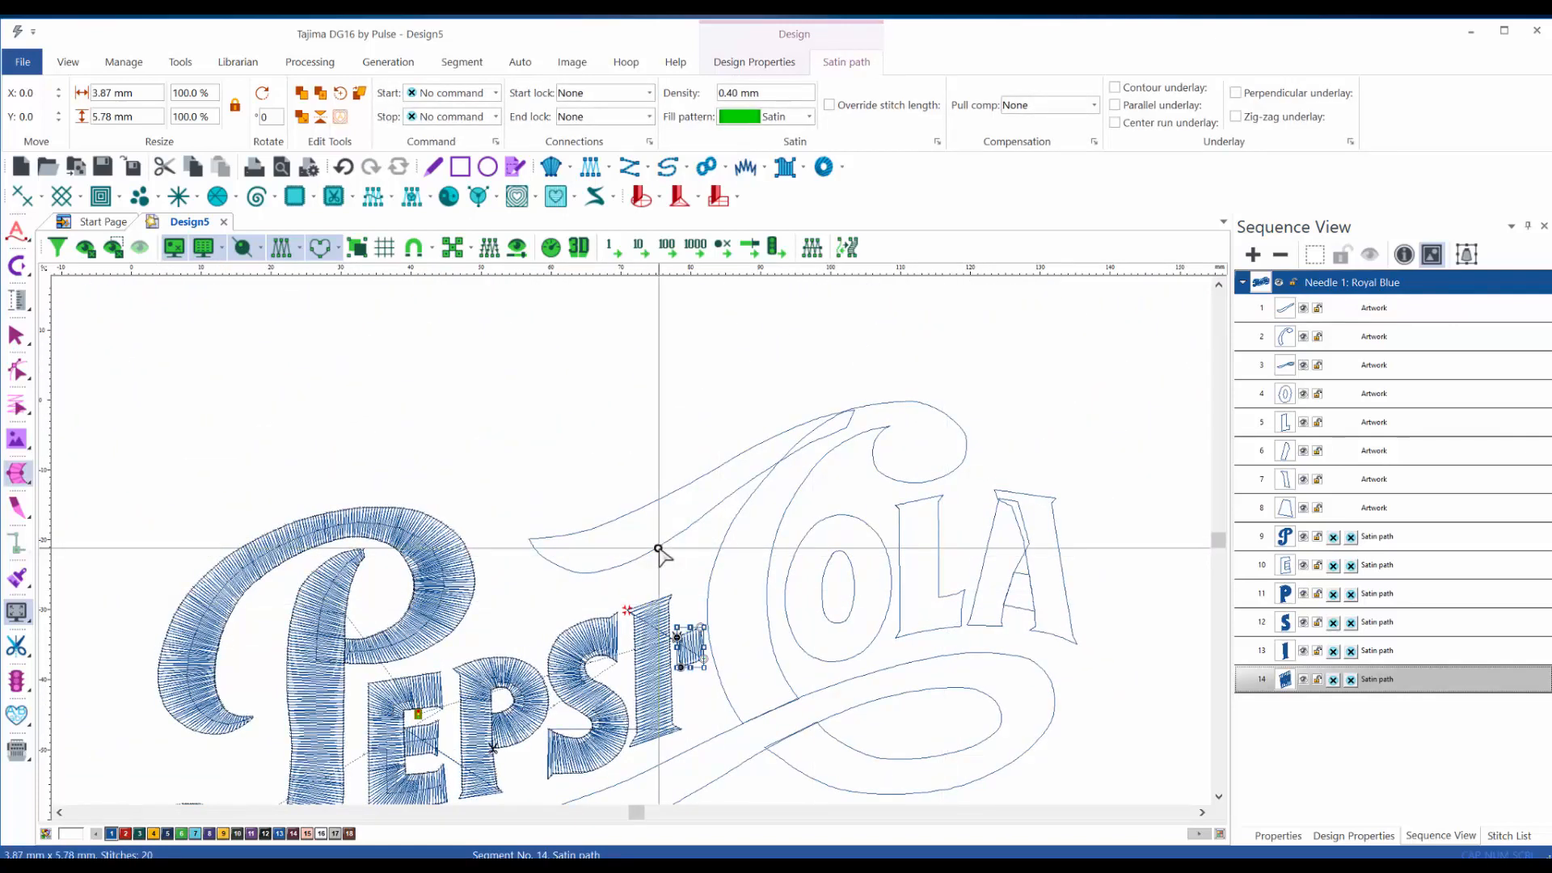
pyautogui.press('Escape')
pyautogui.click(588, 528)
pyautogui.scroll(2, 686, 483)
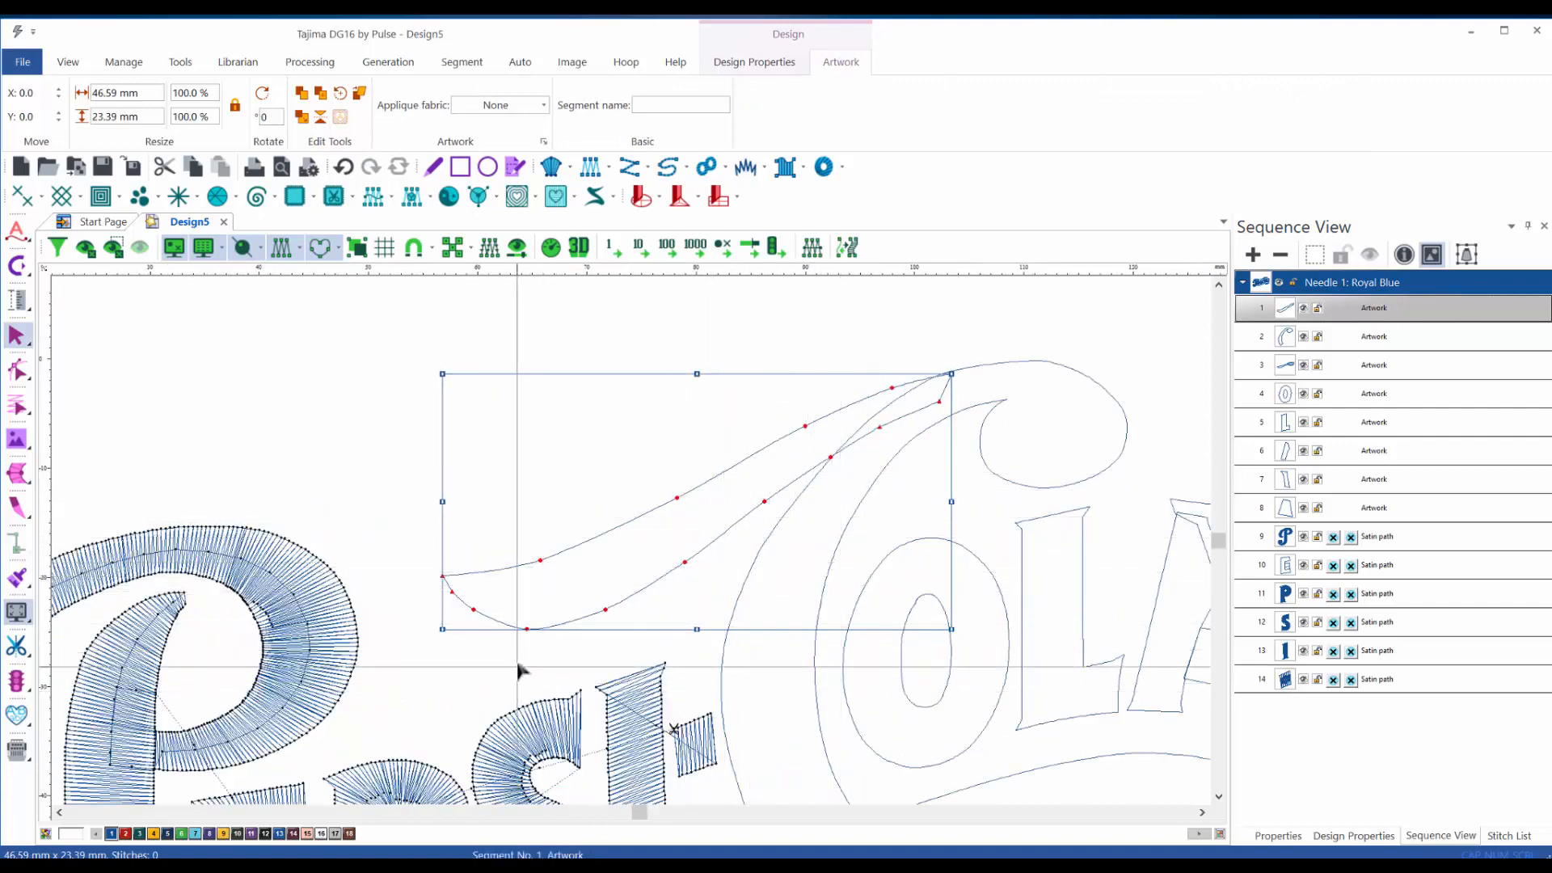
pyautogui.press('s')
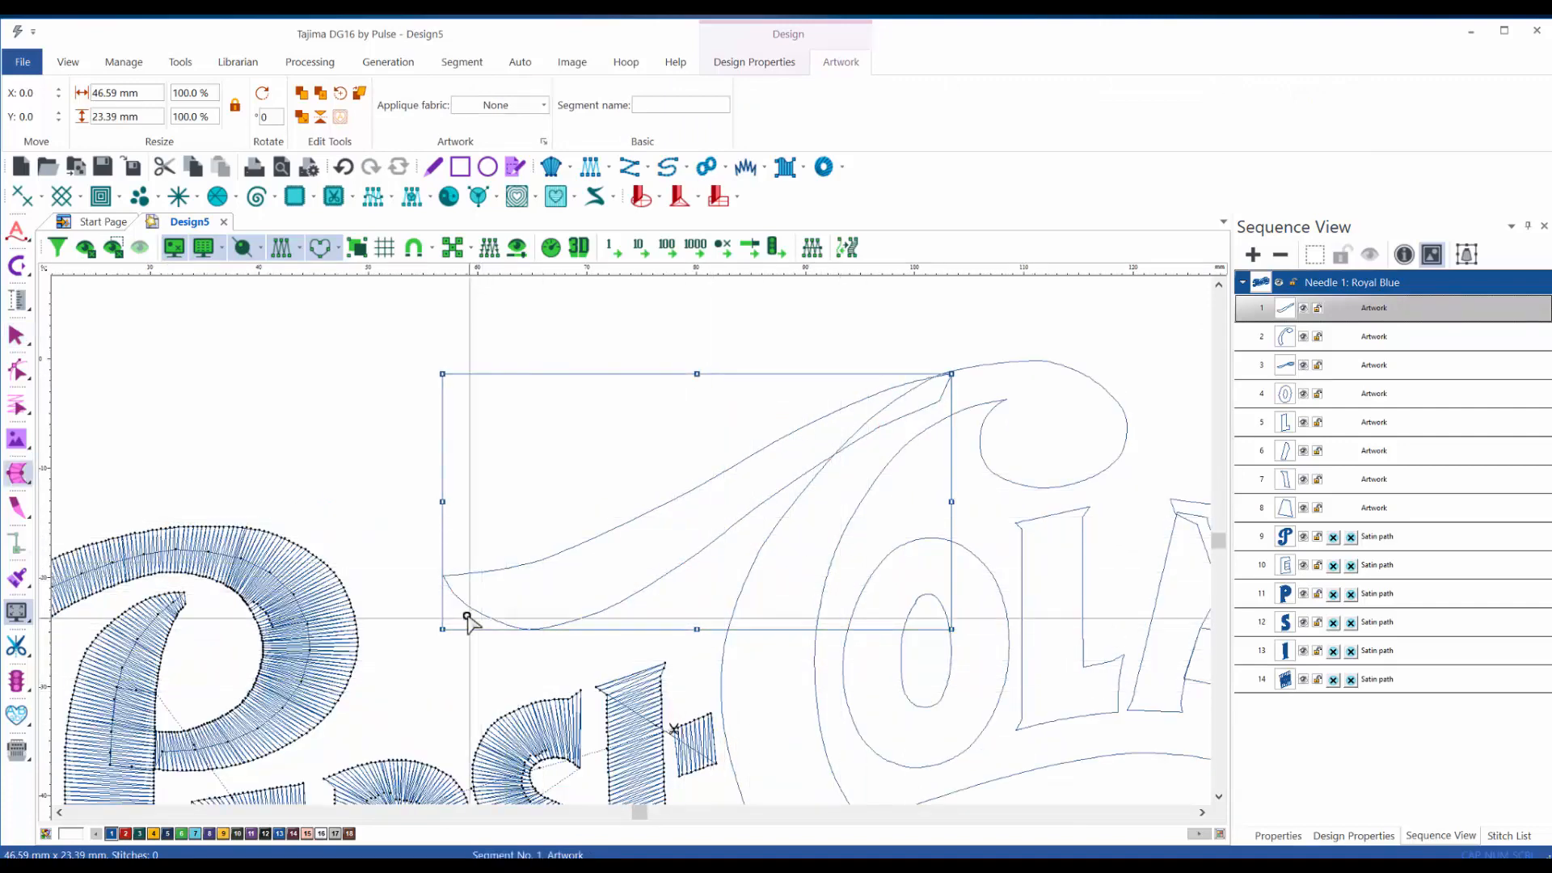
pyautogui.click(447, 576)
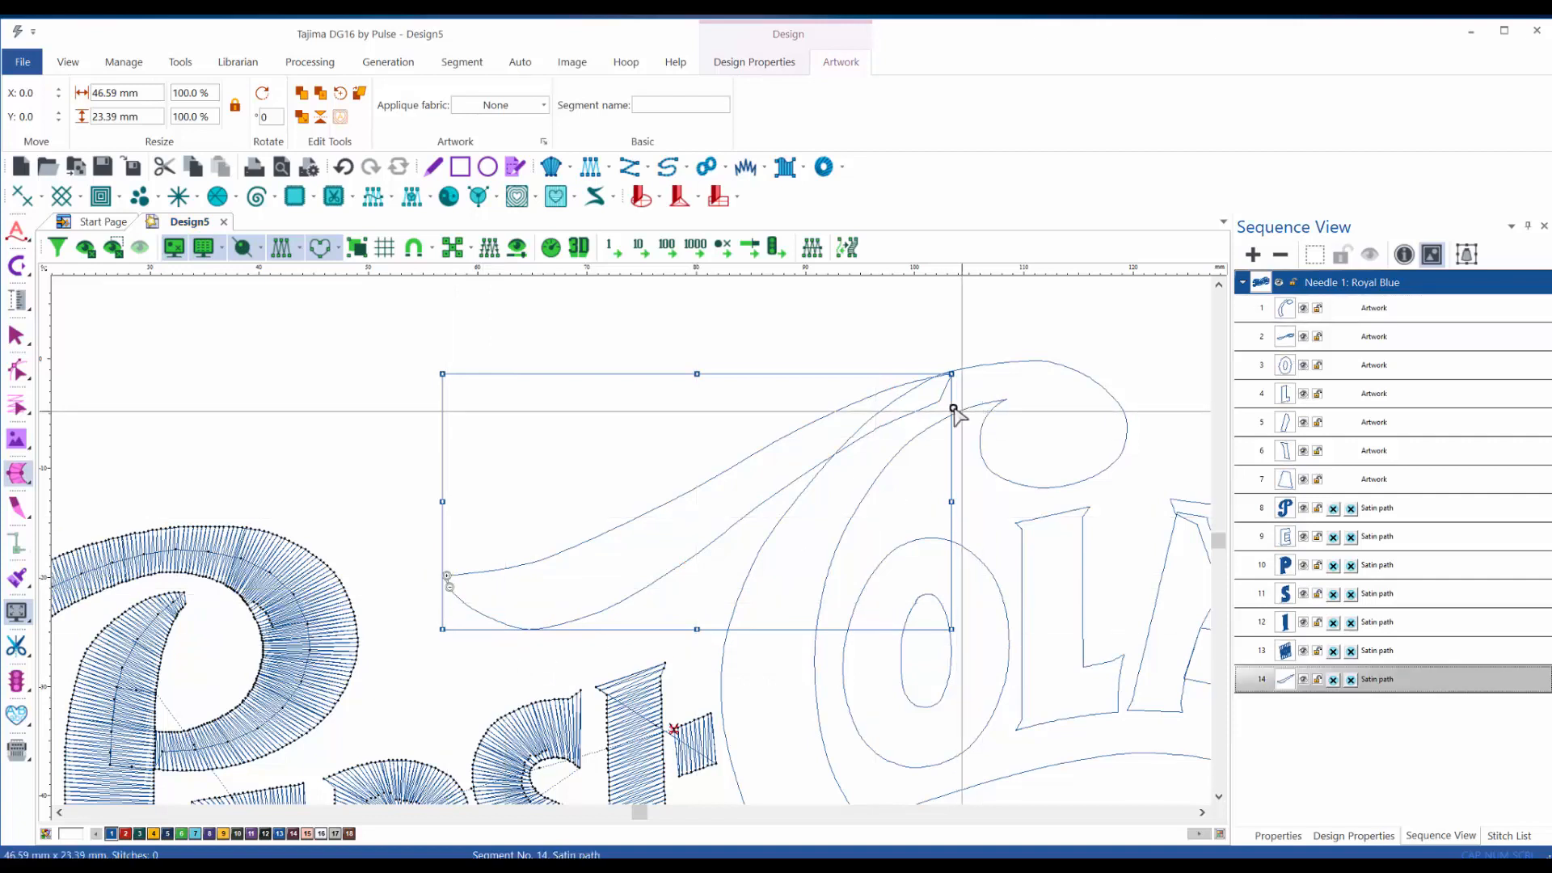
pyautogui.click(951, 374)
pyautogui.click(938, 400)
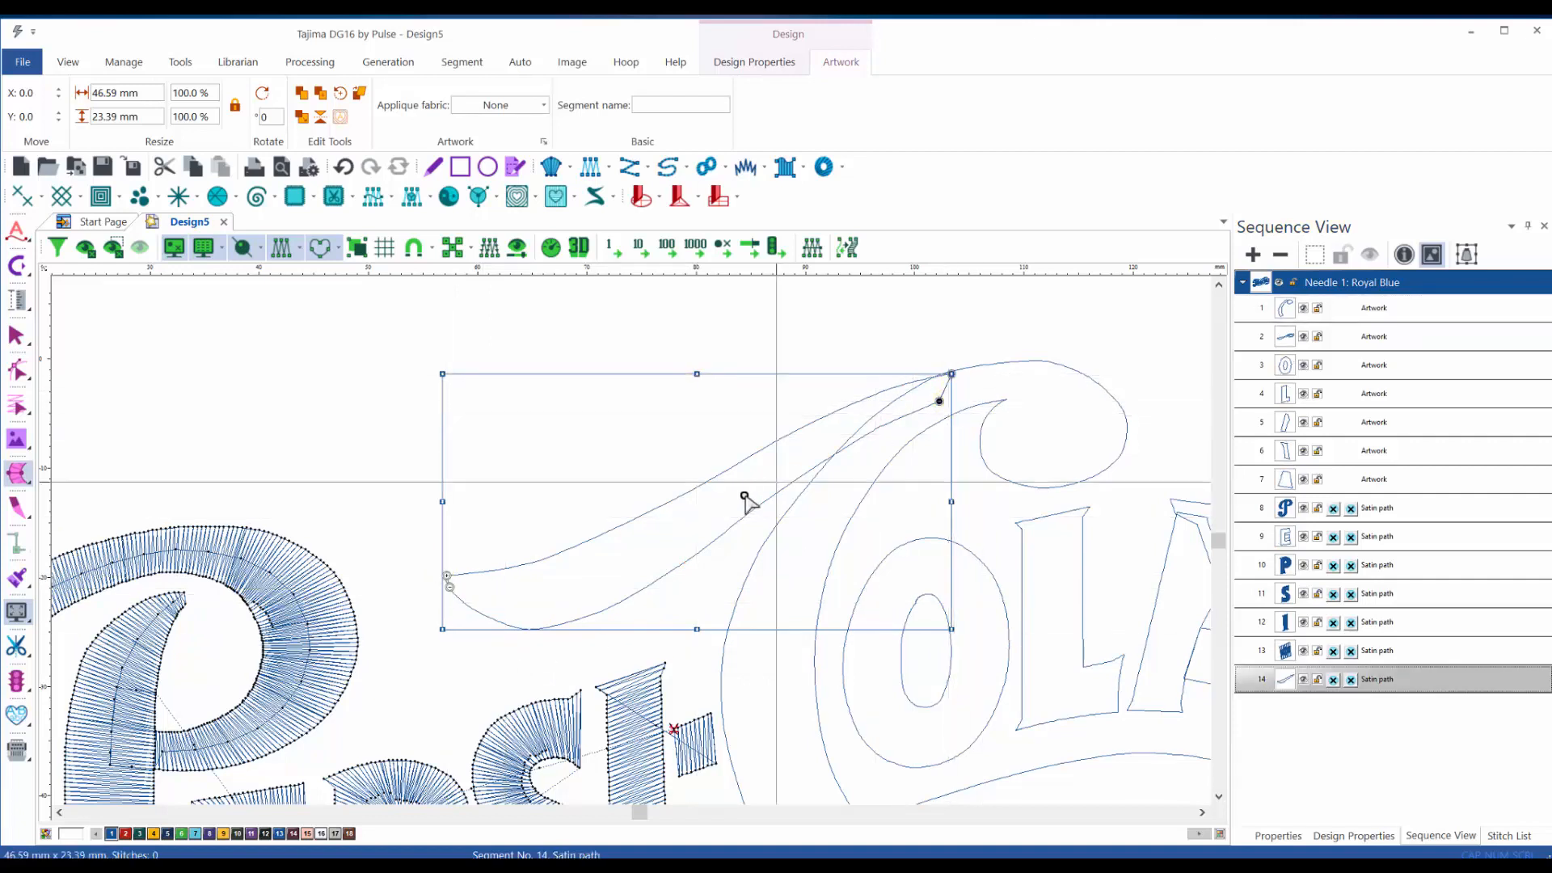
# - Add one direction line across the middle of the upper swash and generate the satin stitches
pyautogui.click(695, 488)
pyautogui.click(712, 536)
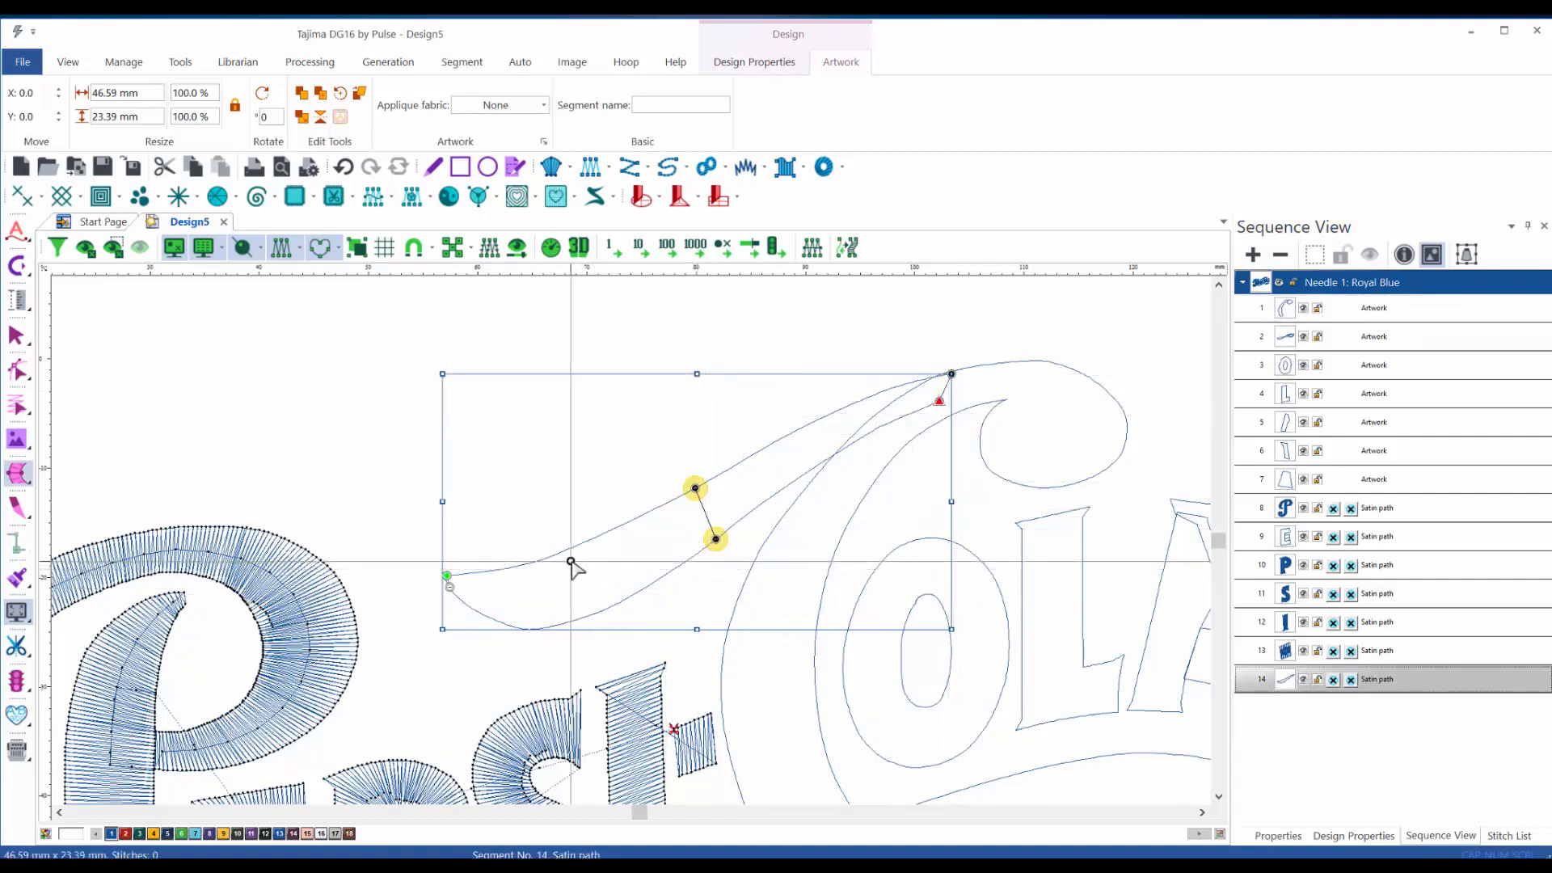
pyautogui.press('Return')
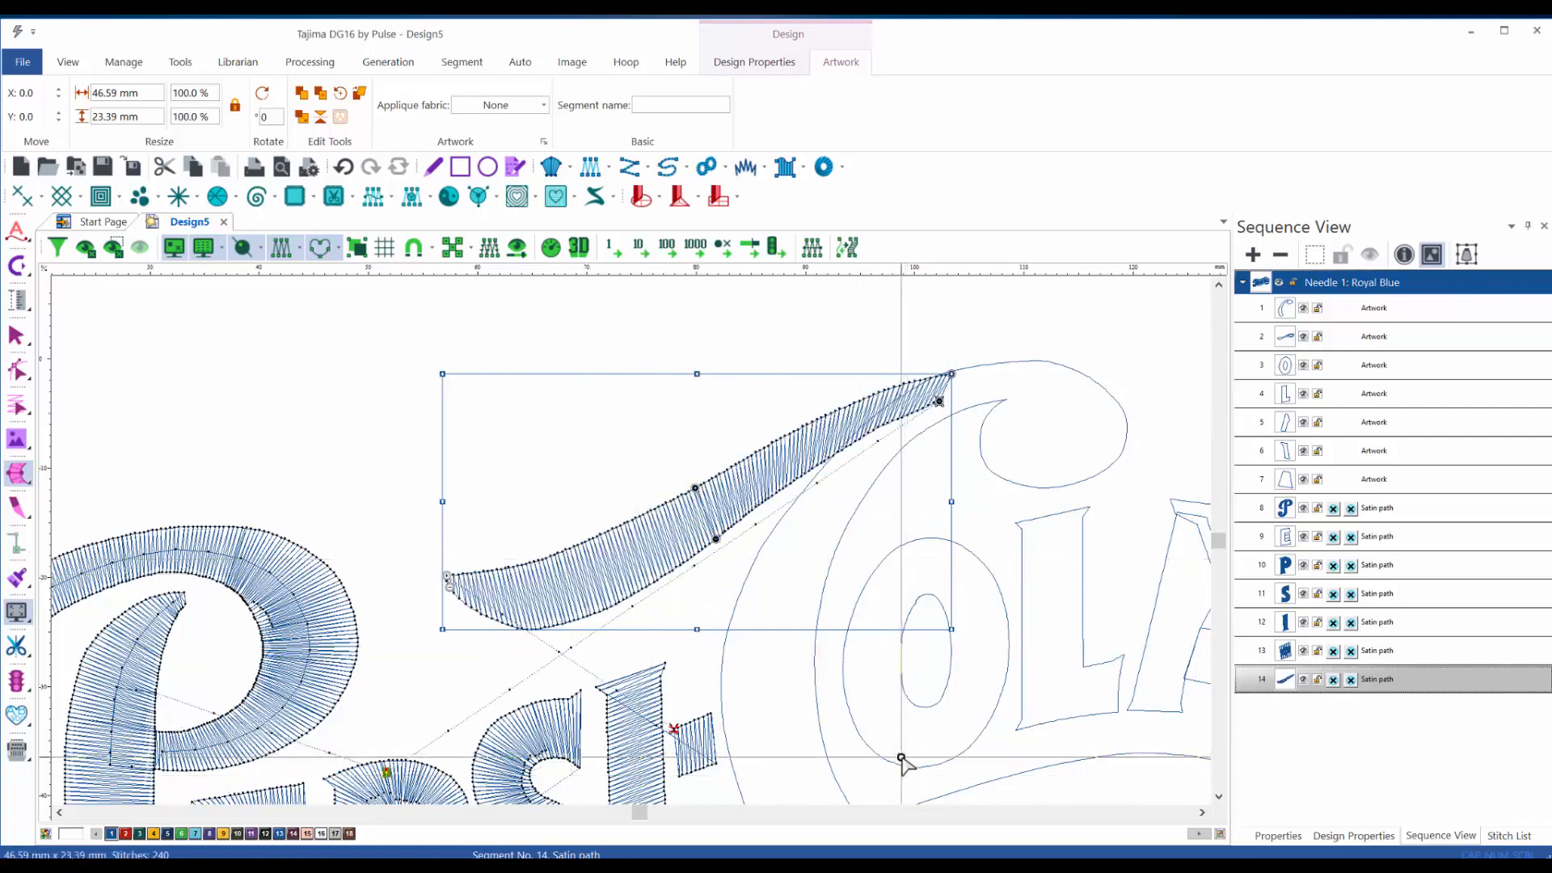
# - Convert the large C outline to a satin path, starting with a line from the hook's inner point to its upper outer edge
pyautogui.press('Escape')
pyautogui.click(1048, 506)
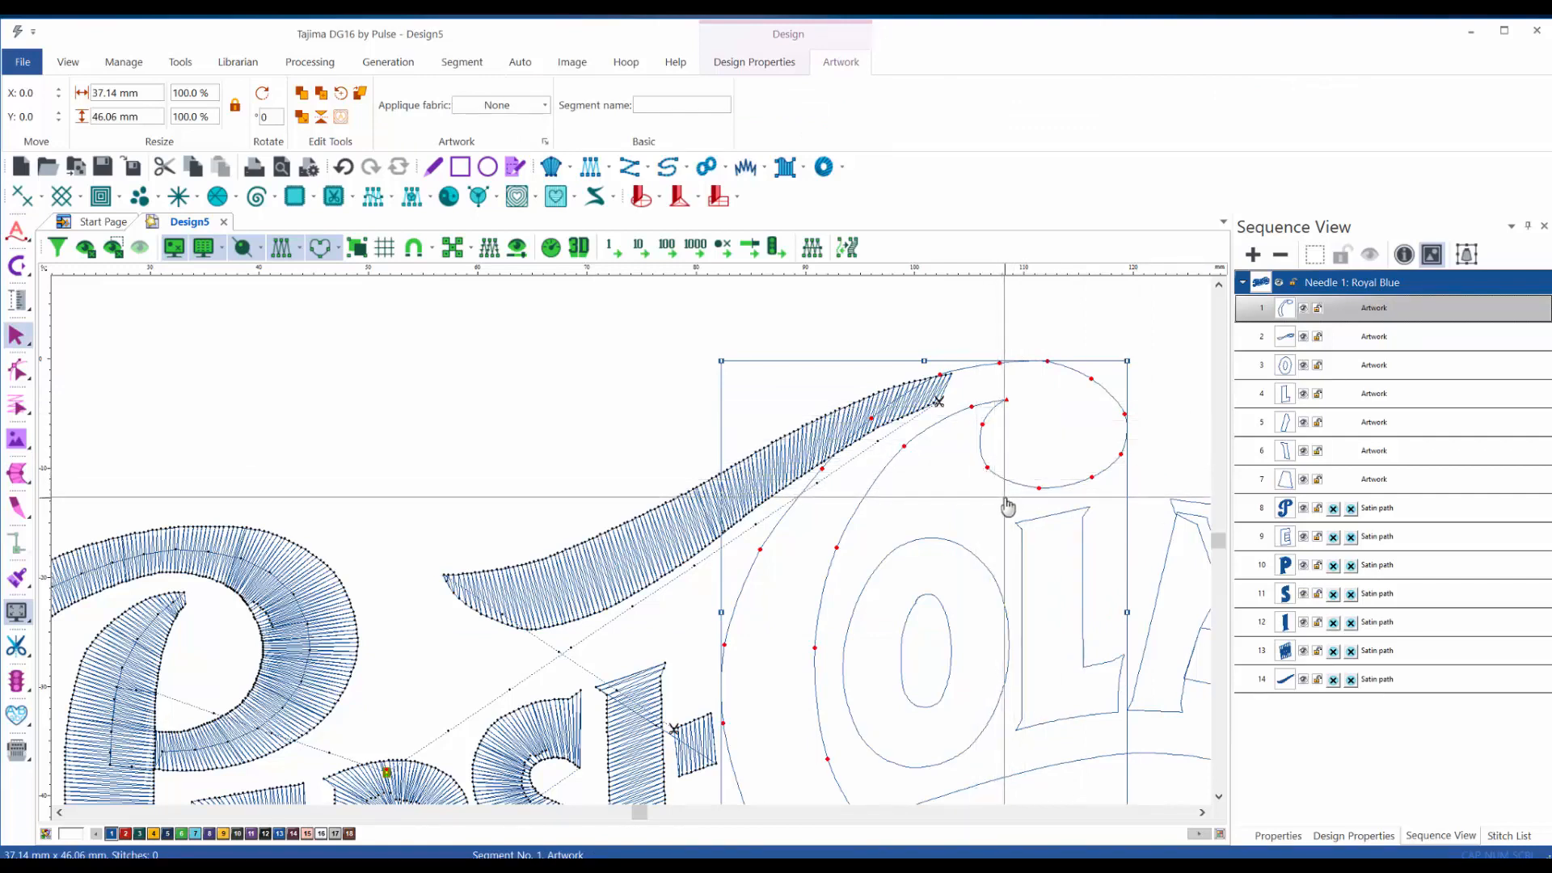
pyautogui.press('space')
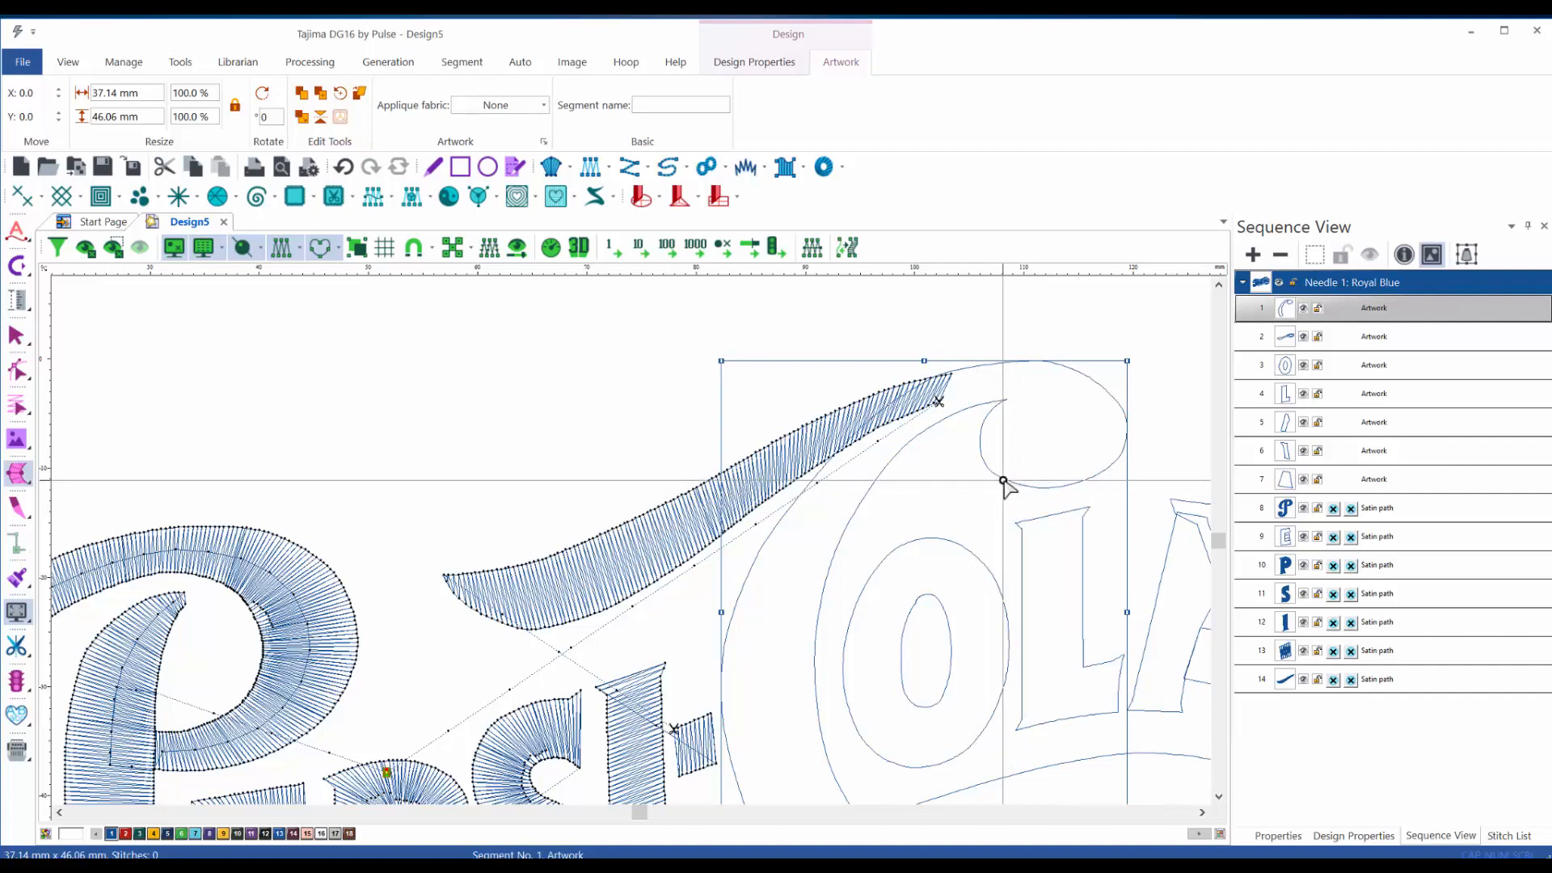
pyautogui.click(1006, 399)
pyautogui.click(1072, 369)
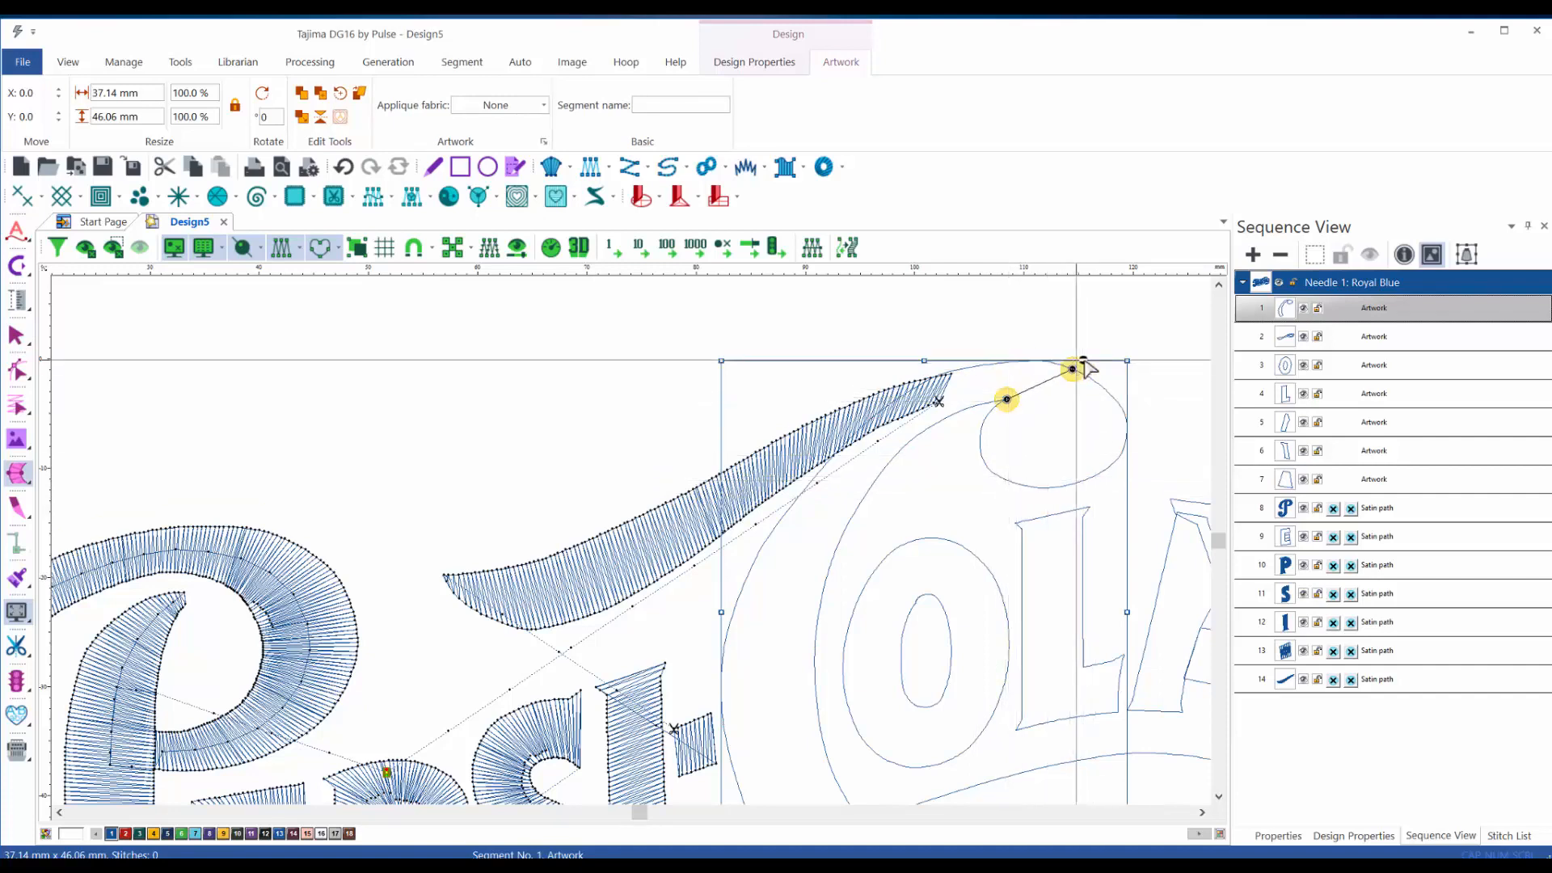
pyautogui.press('Return')
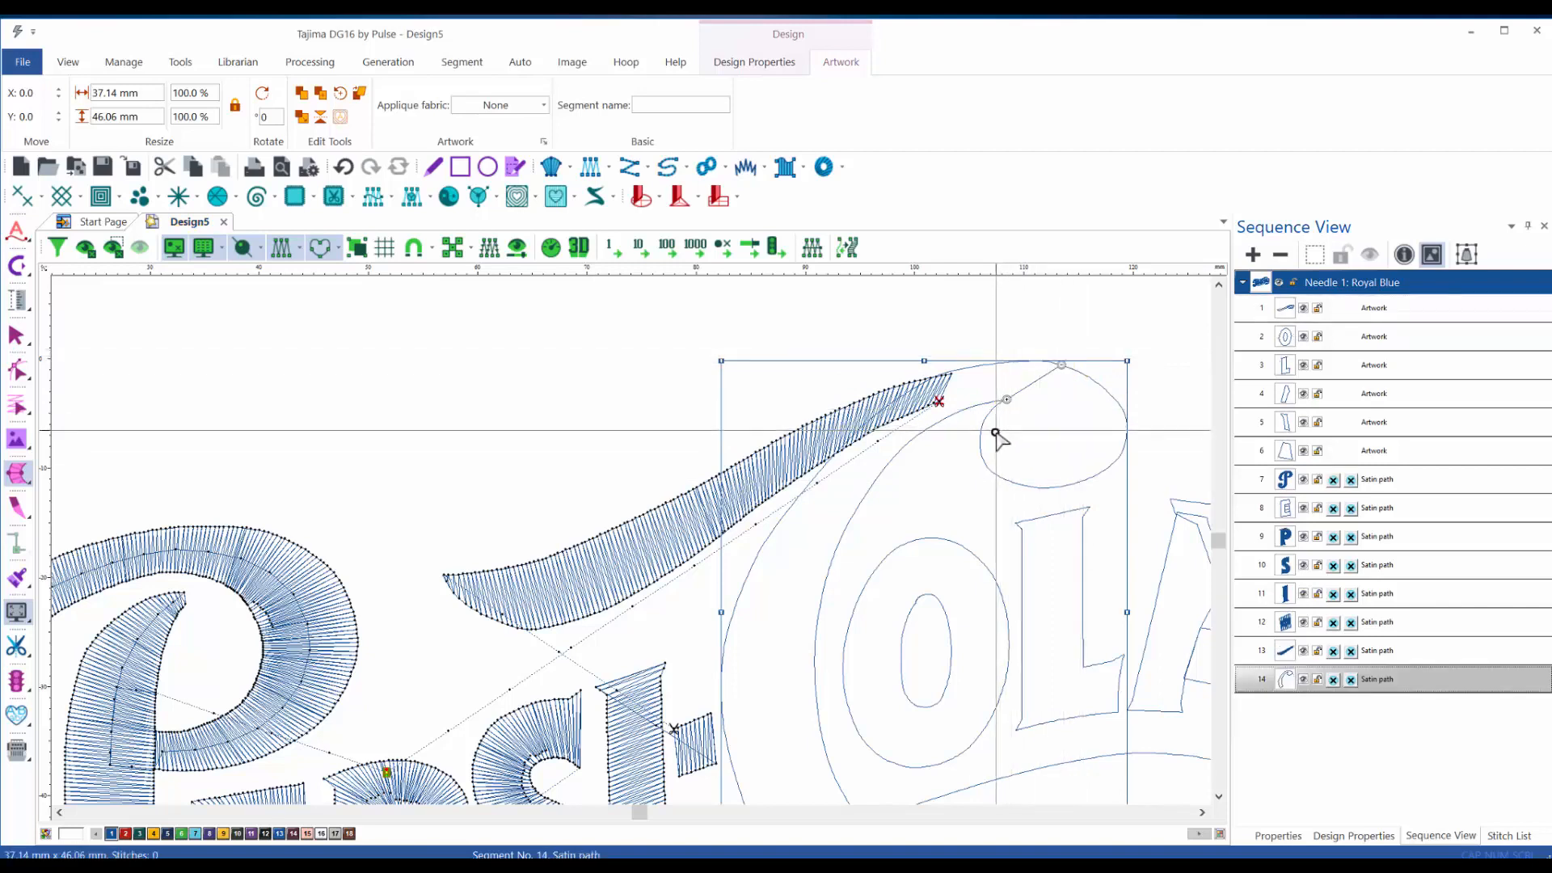
# - Add three direction lines down through the C's rounded hook, finishing with a short one near the bottom of the curl
pyautogui.click(1102, 386)
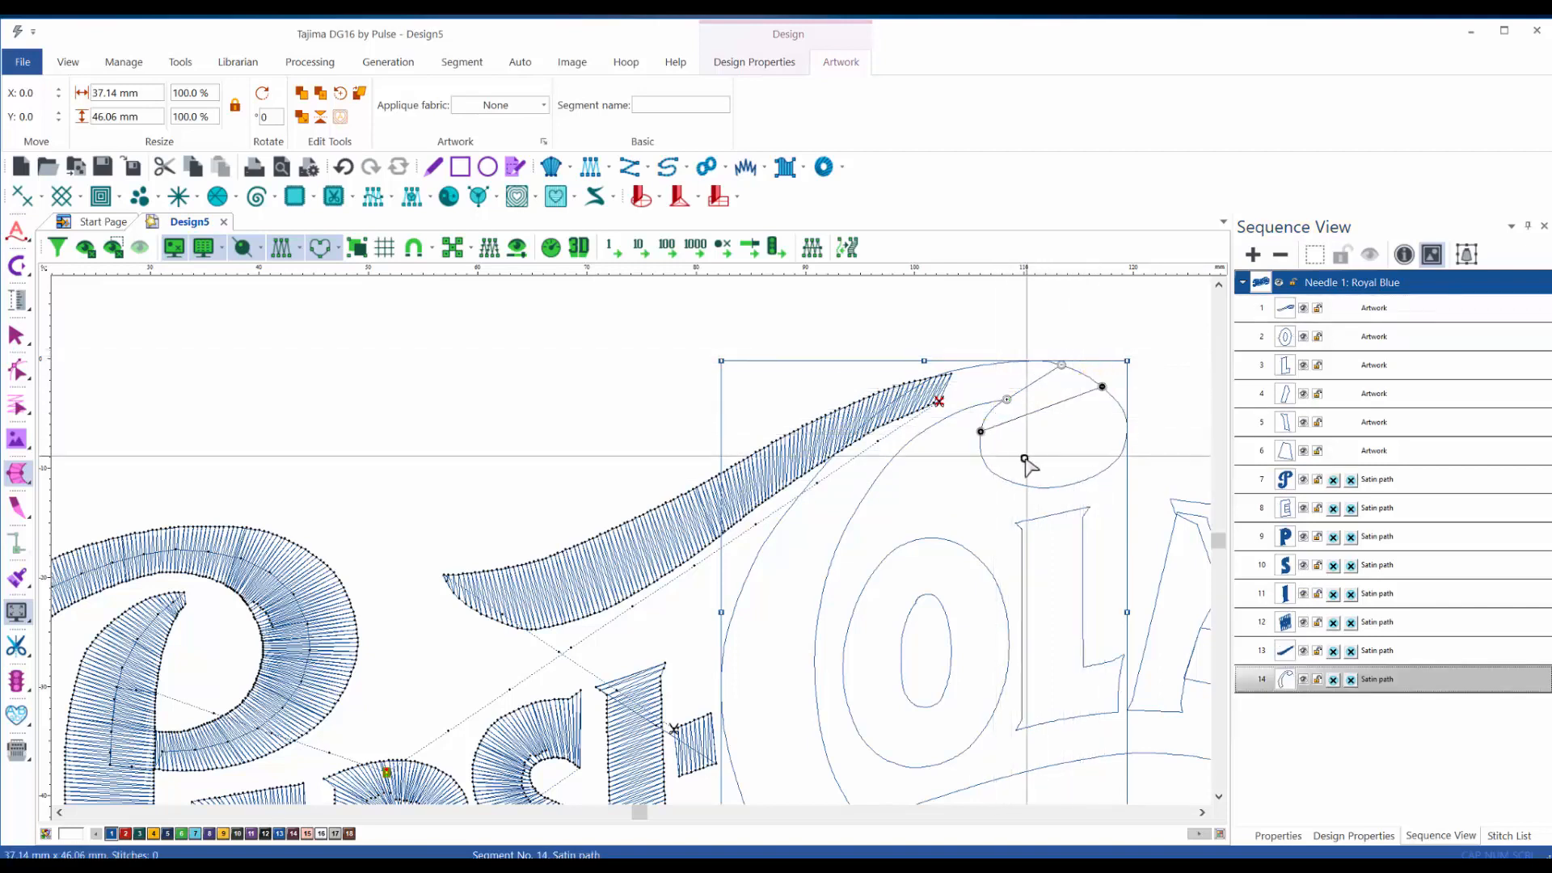
pyautogui.click(983, 461)
pyautogui.click(1119, 456)
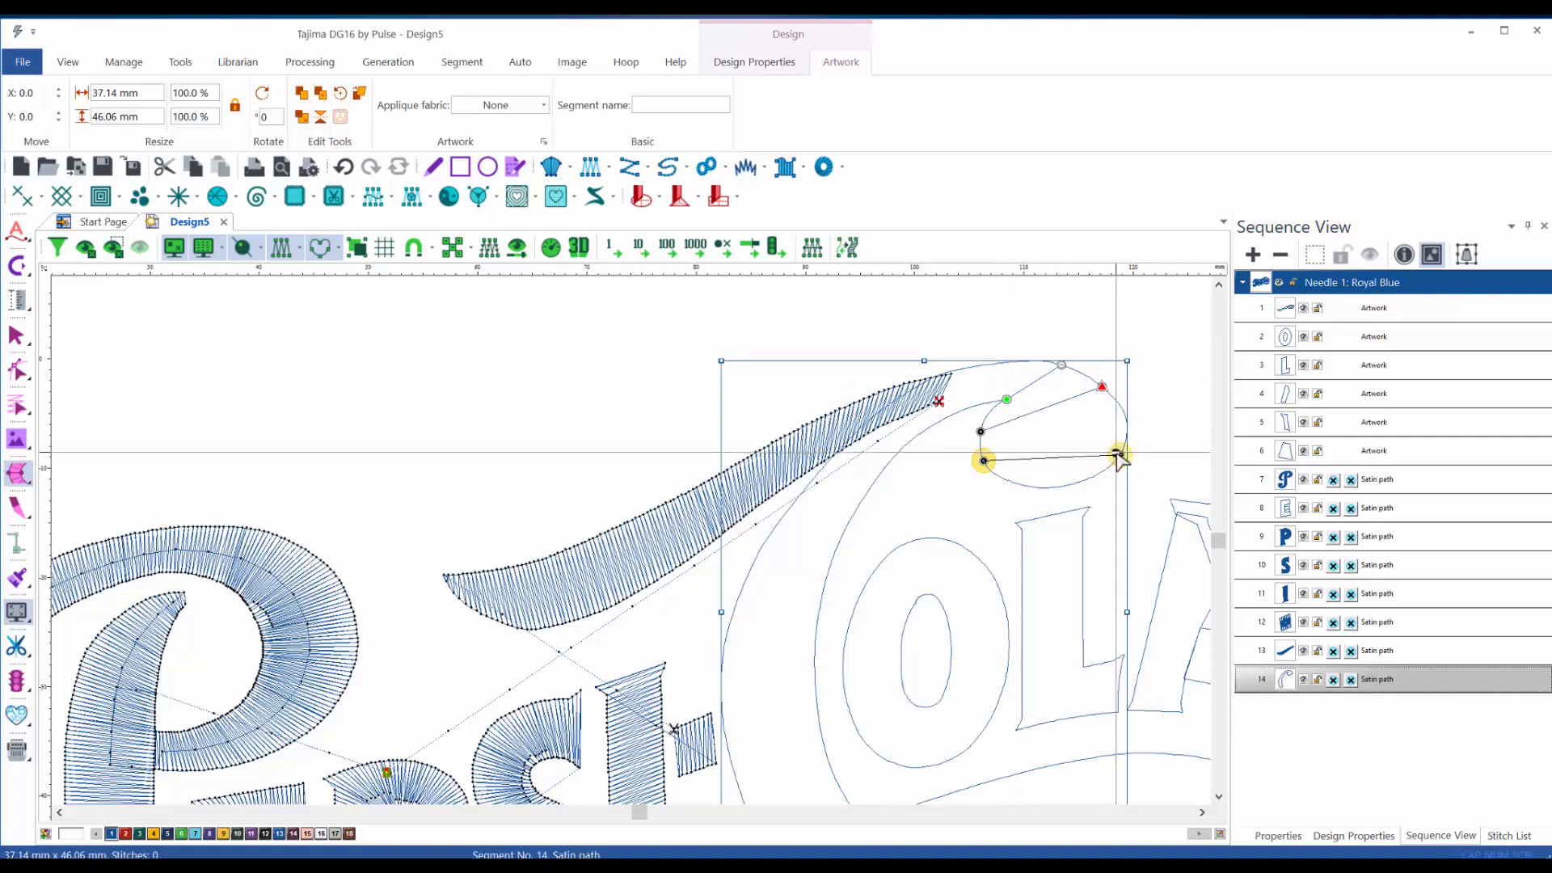
pyautogui.click(1012, 483)
pyautogui.click(1063, 485)
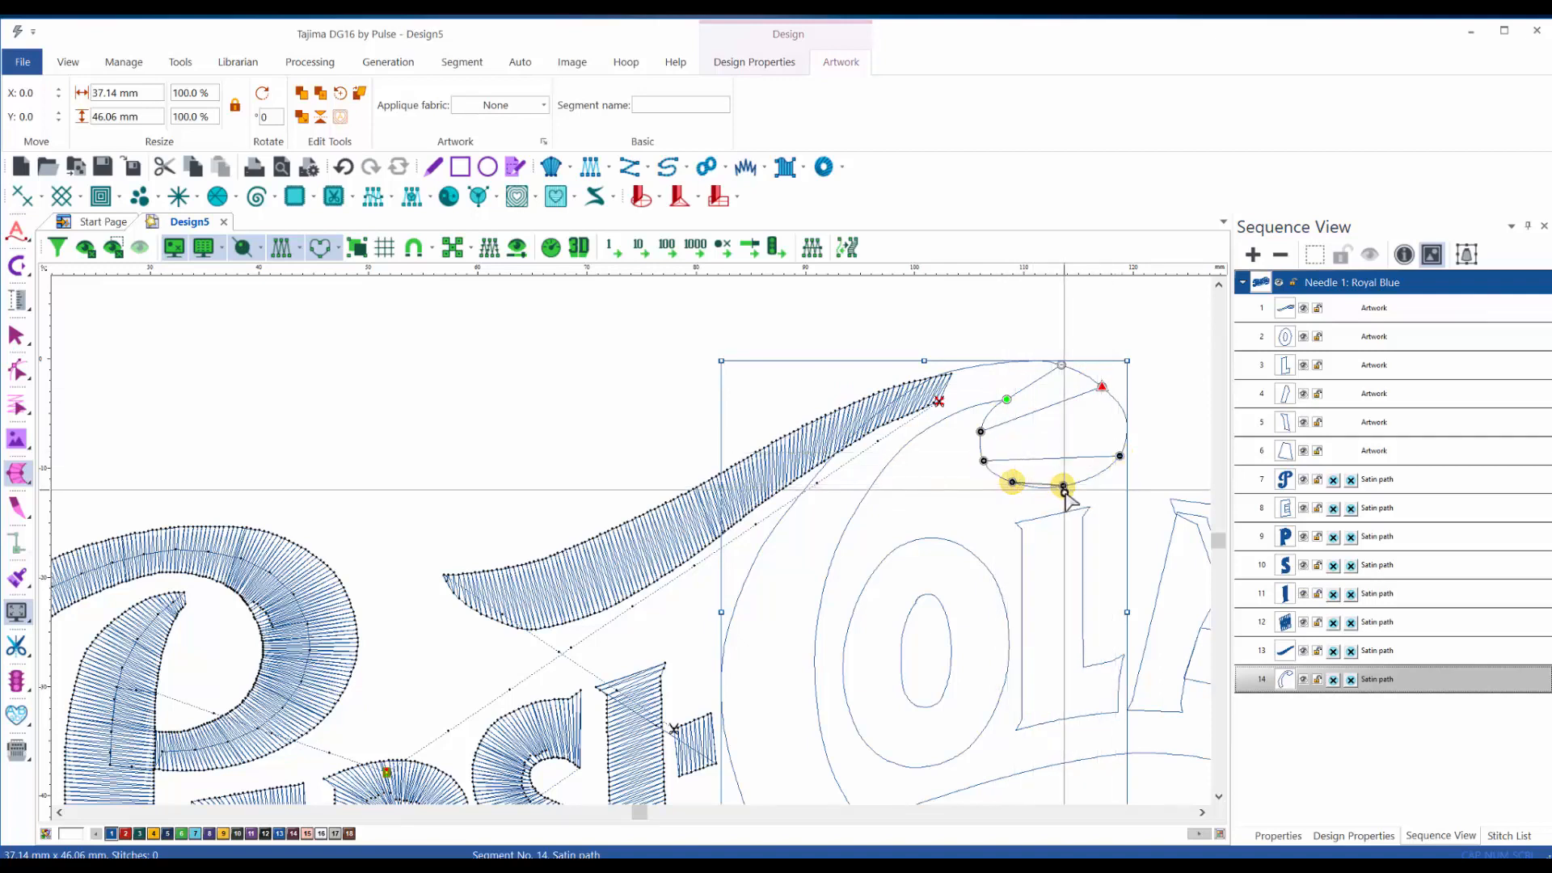
# - Add three direction lines across the C's upper stroke, following the curve from the hook down toward the left side
pyautogui.click(988, 402)
pyautogui.click(996, 364)
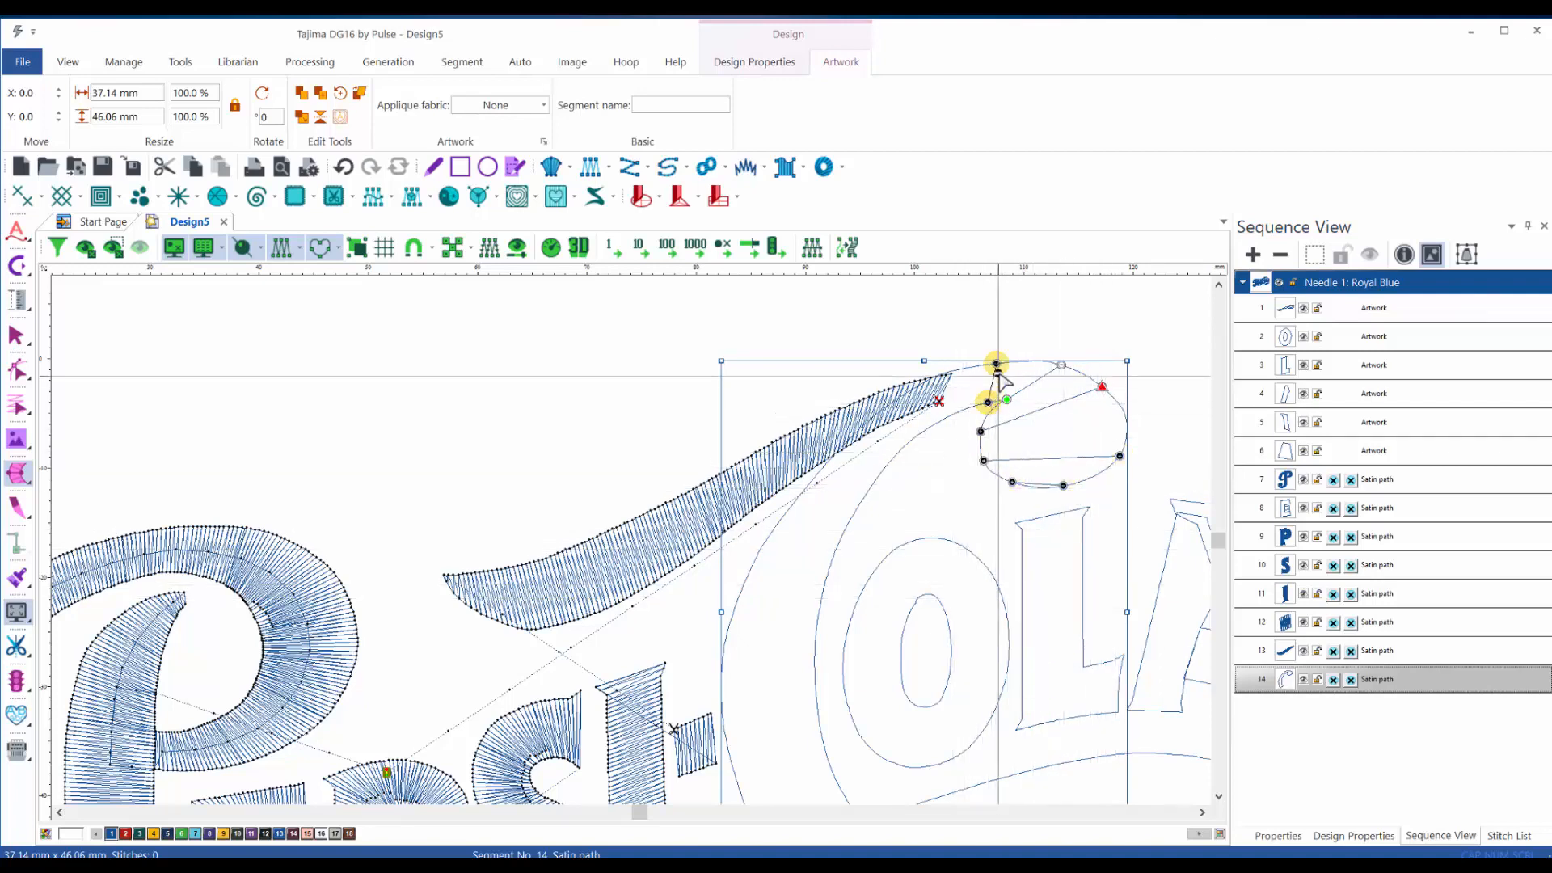
pyautogui.click(920, 432)
pyautogui.click(897, 399)
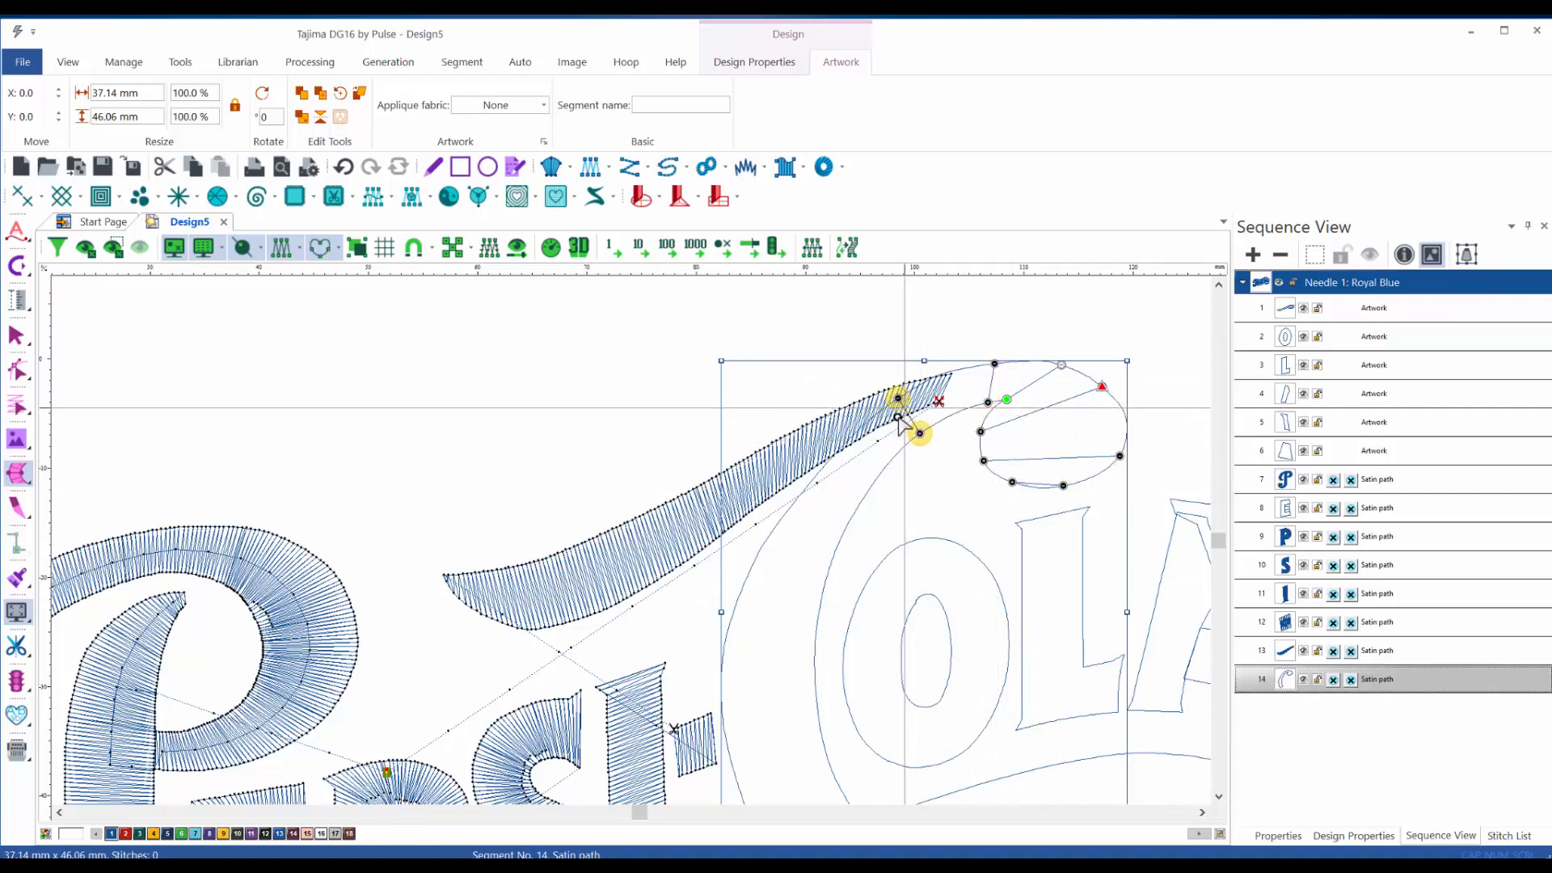
pyautogui.click(851, 518)
pyautogui.click(790, 507)
pyautogui.moveTo(791, 501); pyautogui.dragTo(806, 487)
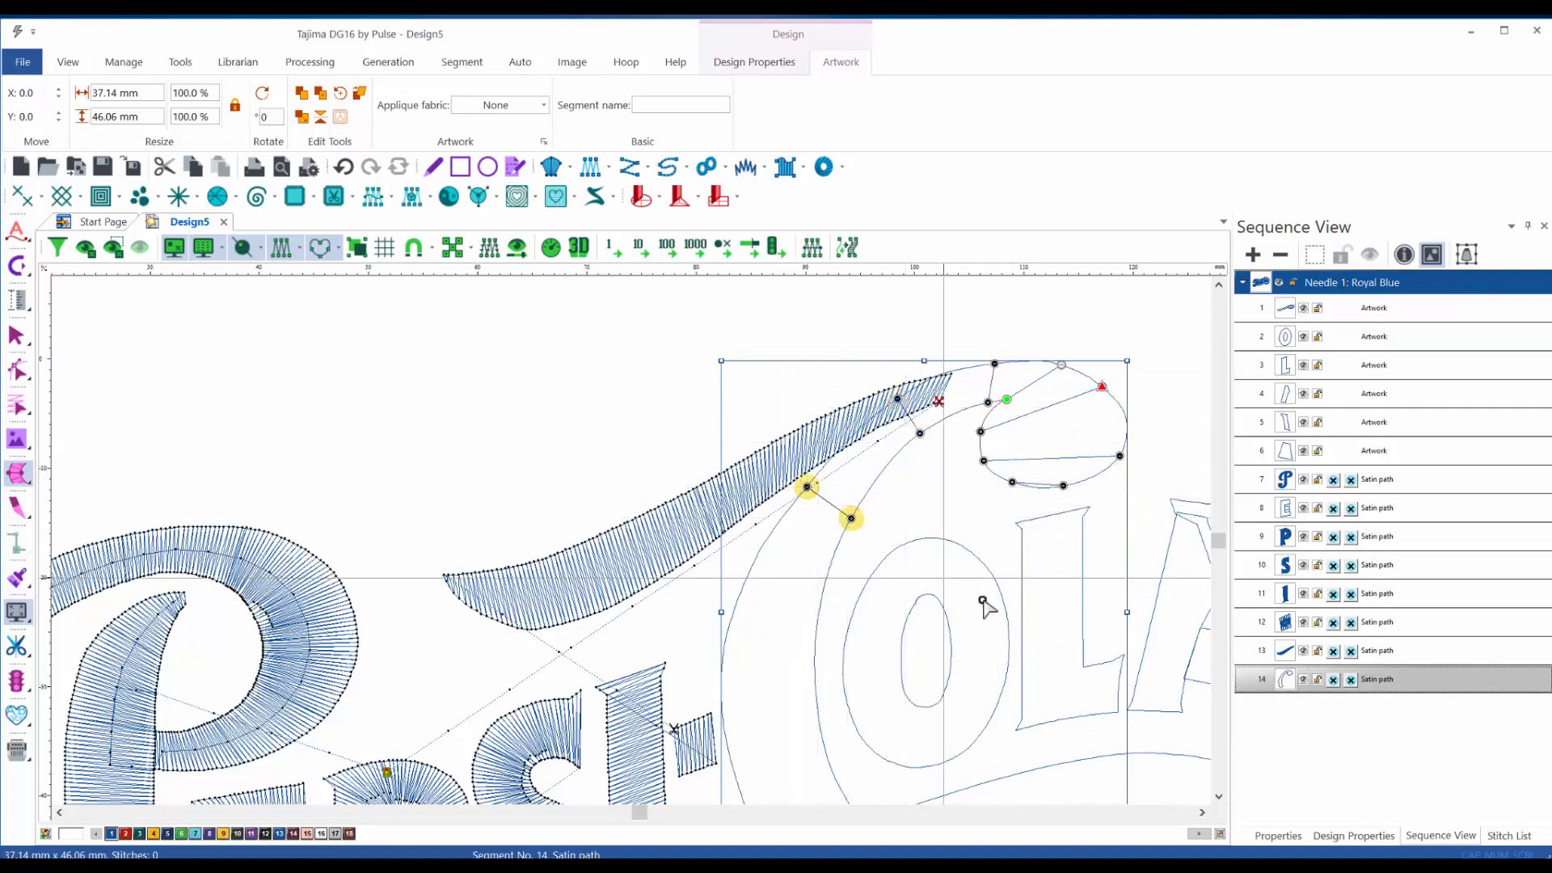
# - Add a near-horizontal direction line across the C's lower stroke and one along its bottom end, and generate the satin stitches
pyautogui.moveTo(993, 596); pyautogui.dragTo(944, 422)
pyautogui.press('Return')
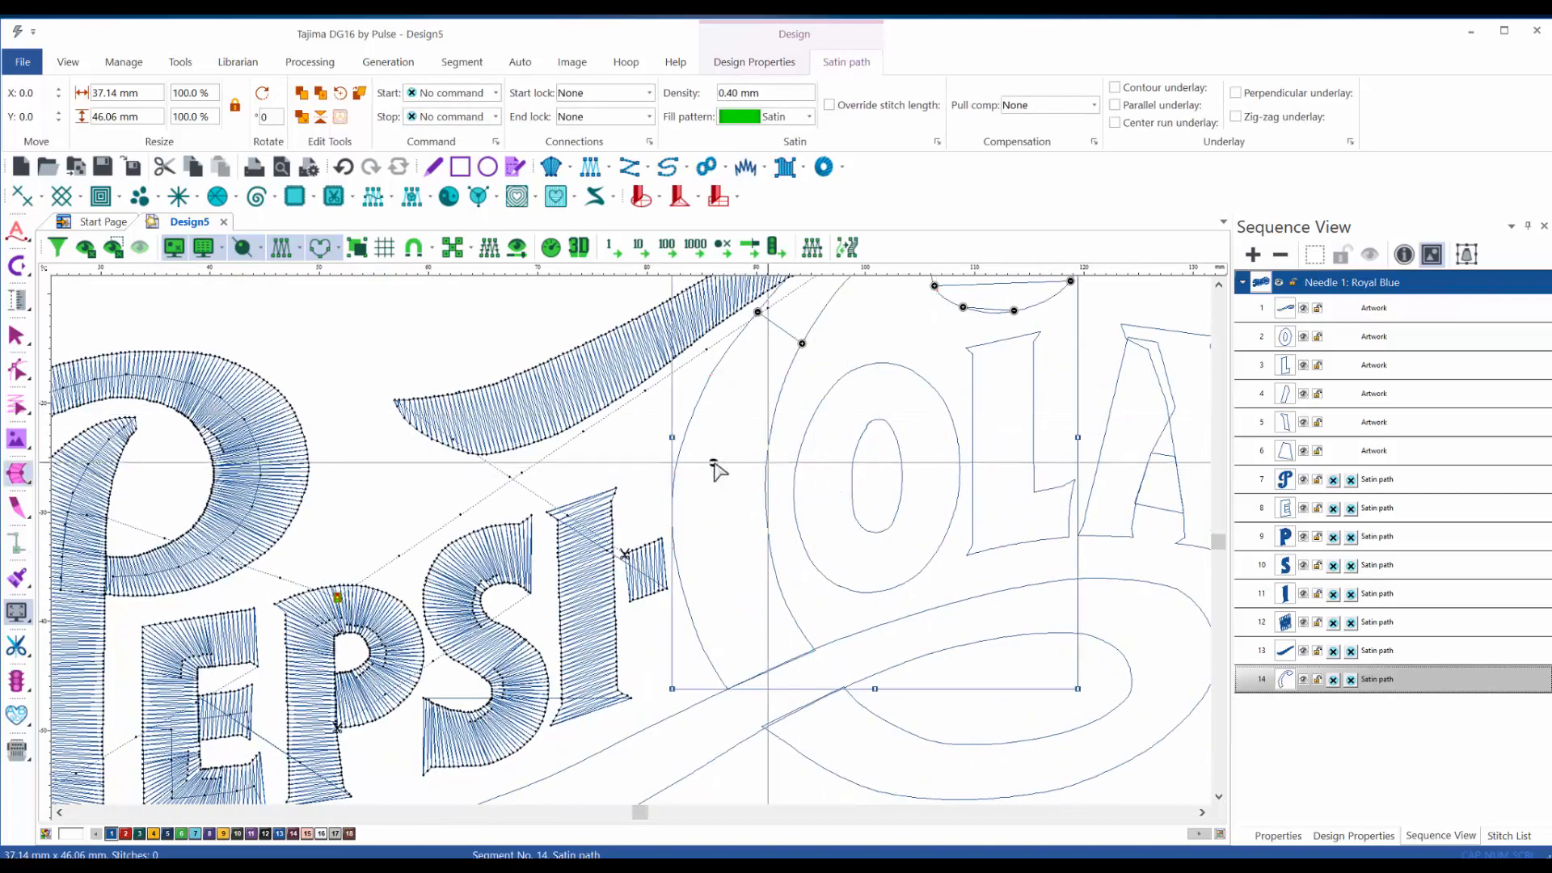
pyautogui.click(676, 466)
pyautogui.click(766, 462)
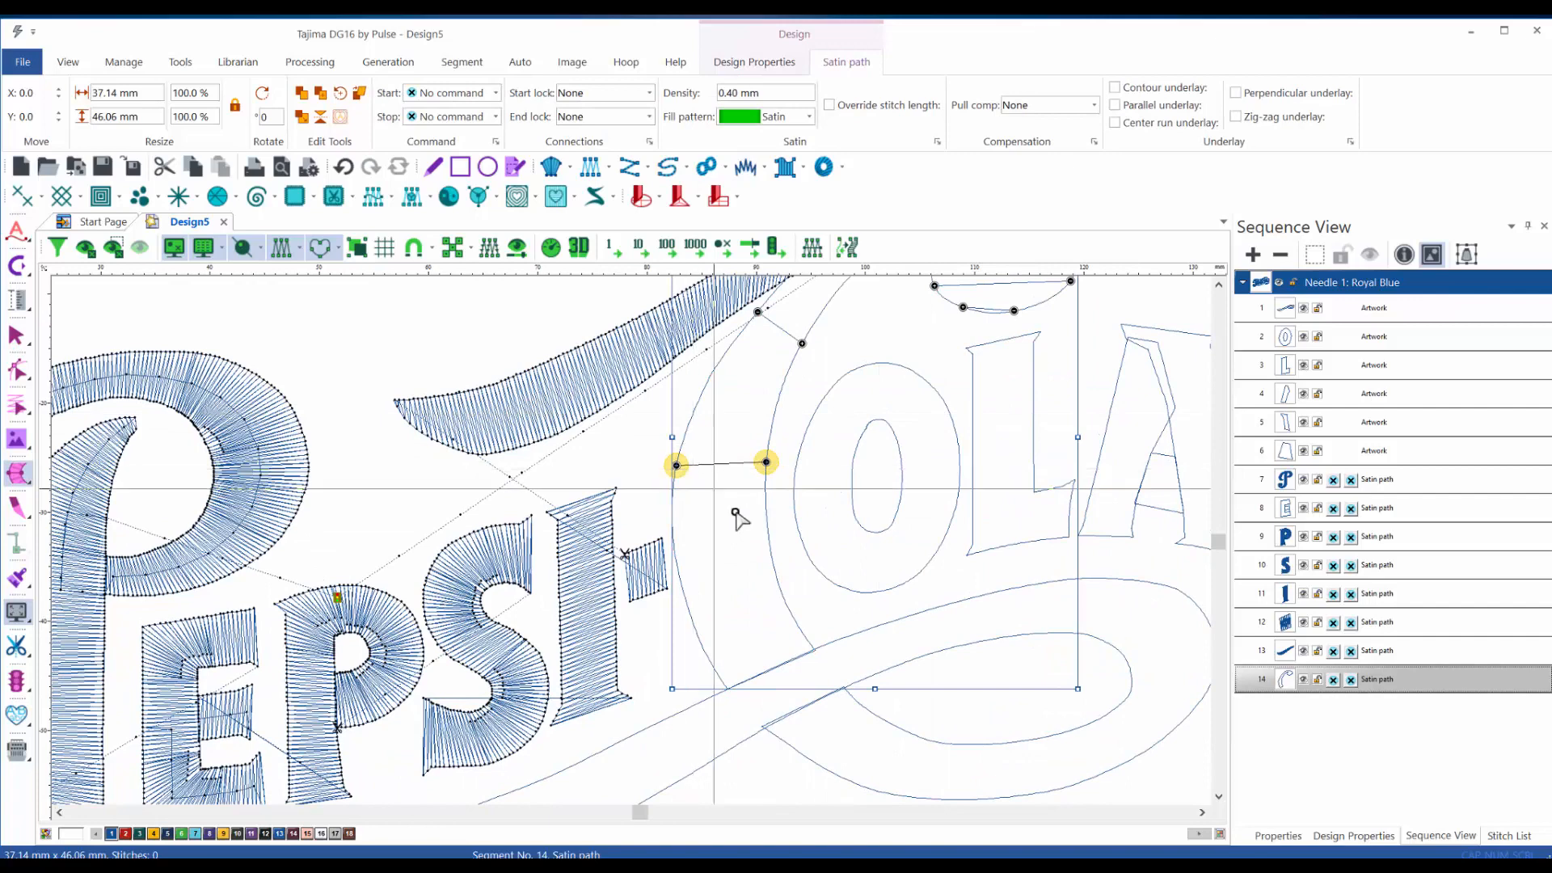
pyautogui.click(815, 649)
pyautogui.click(727, 688)
pyautogui.press('Return')
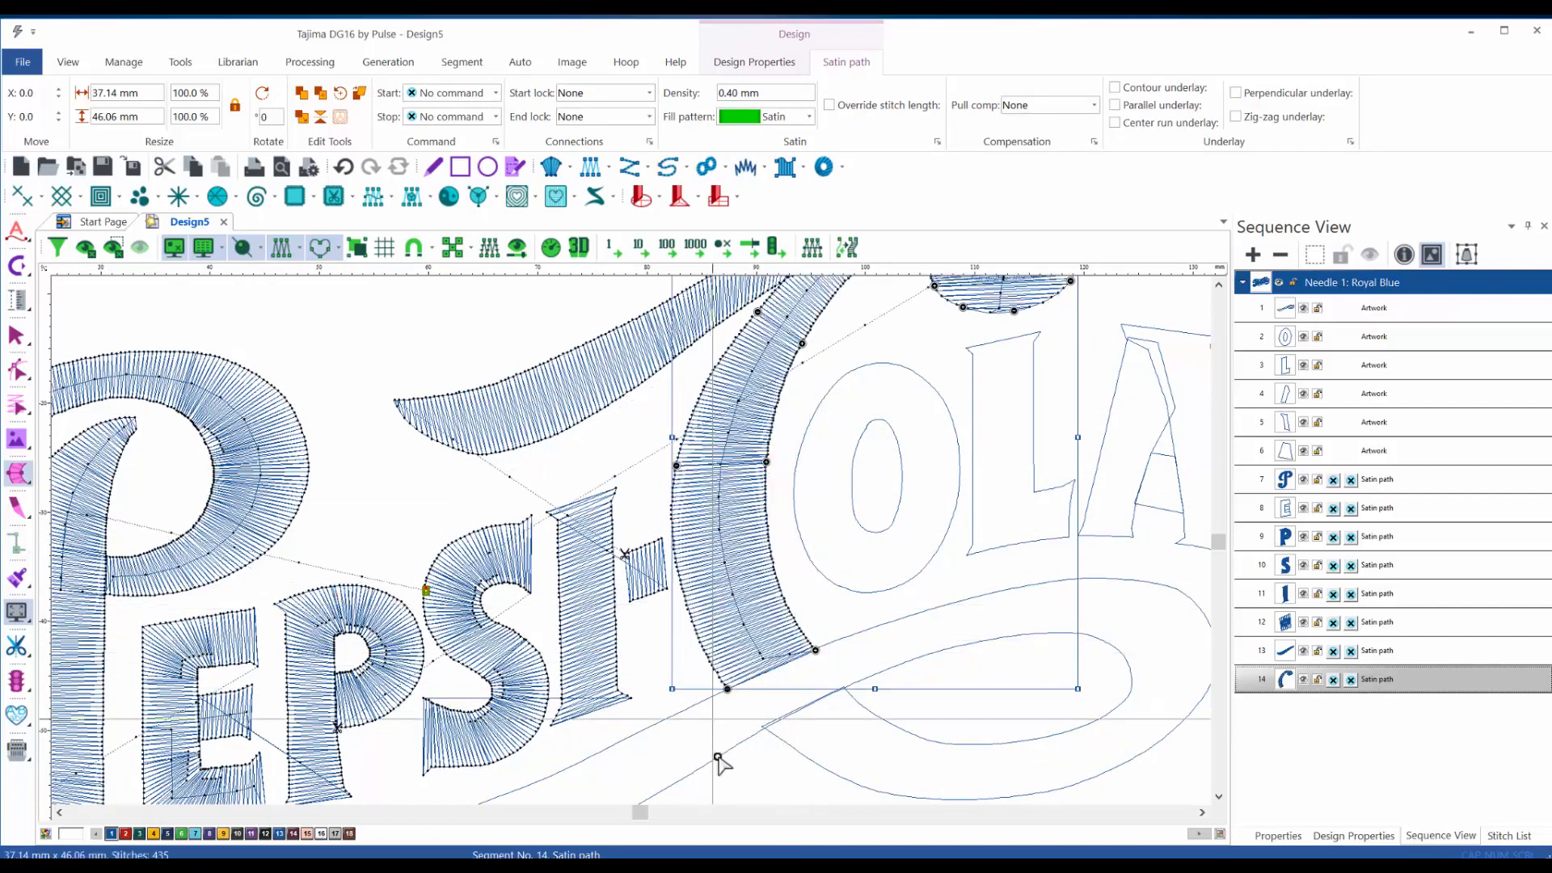
# - Convert the lower ribbon outline to a satin path, with a start line across its loop end where it meets the tail
pyautogui.scroll(-2, 855, 610)
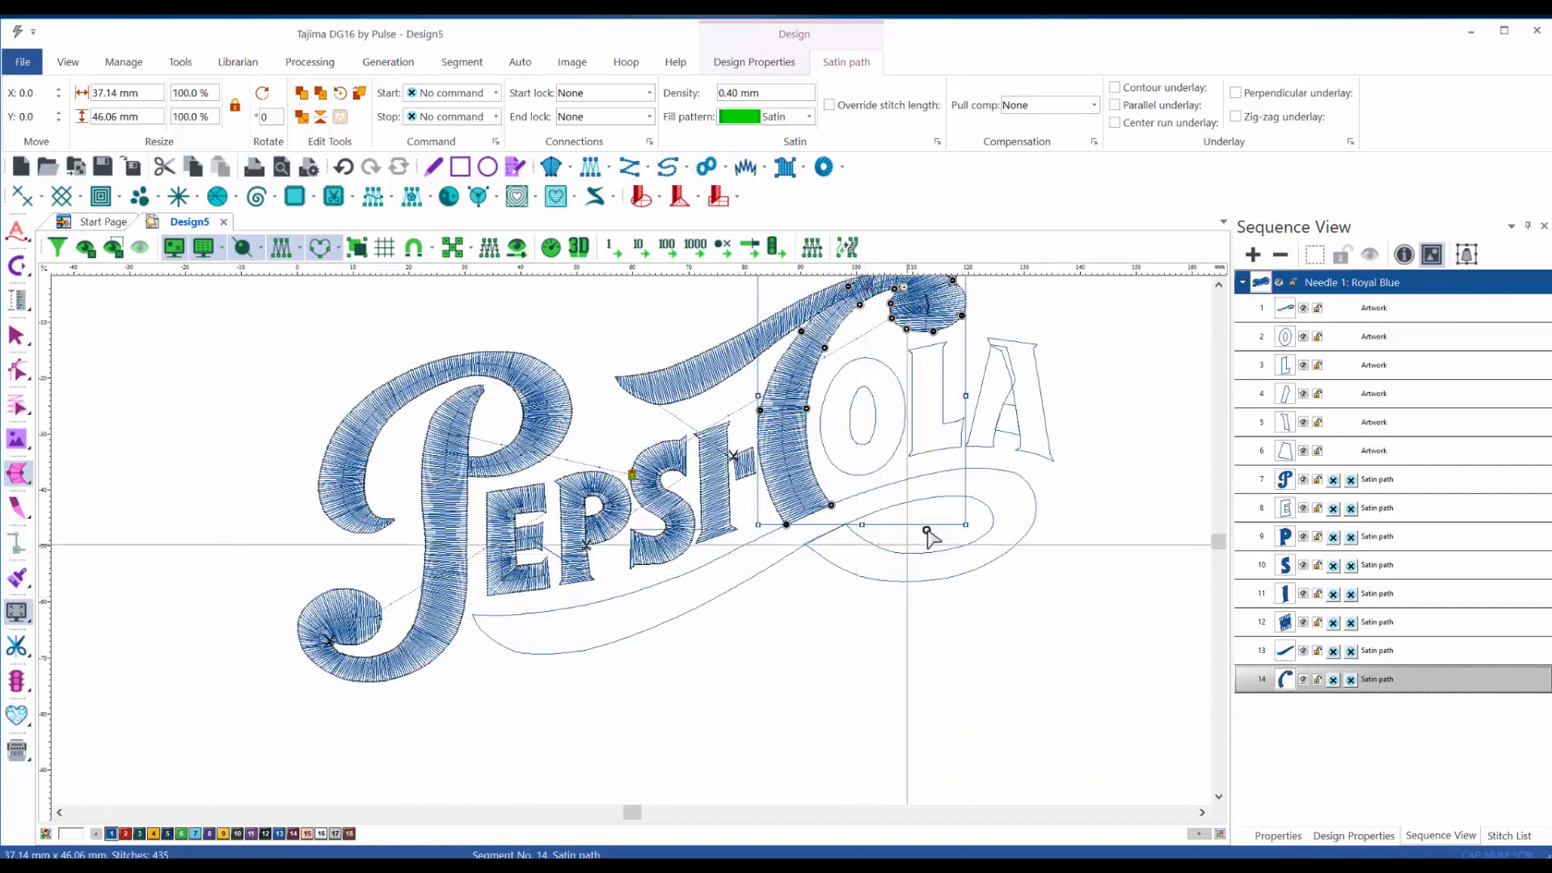
pyautogui.scroll(2, 772, 537)
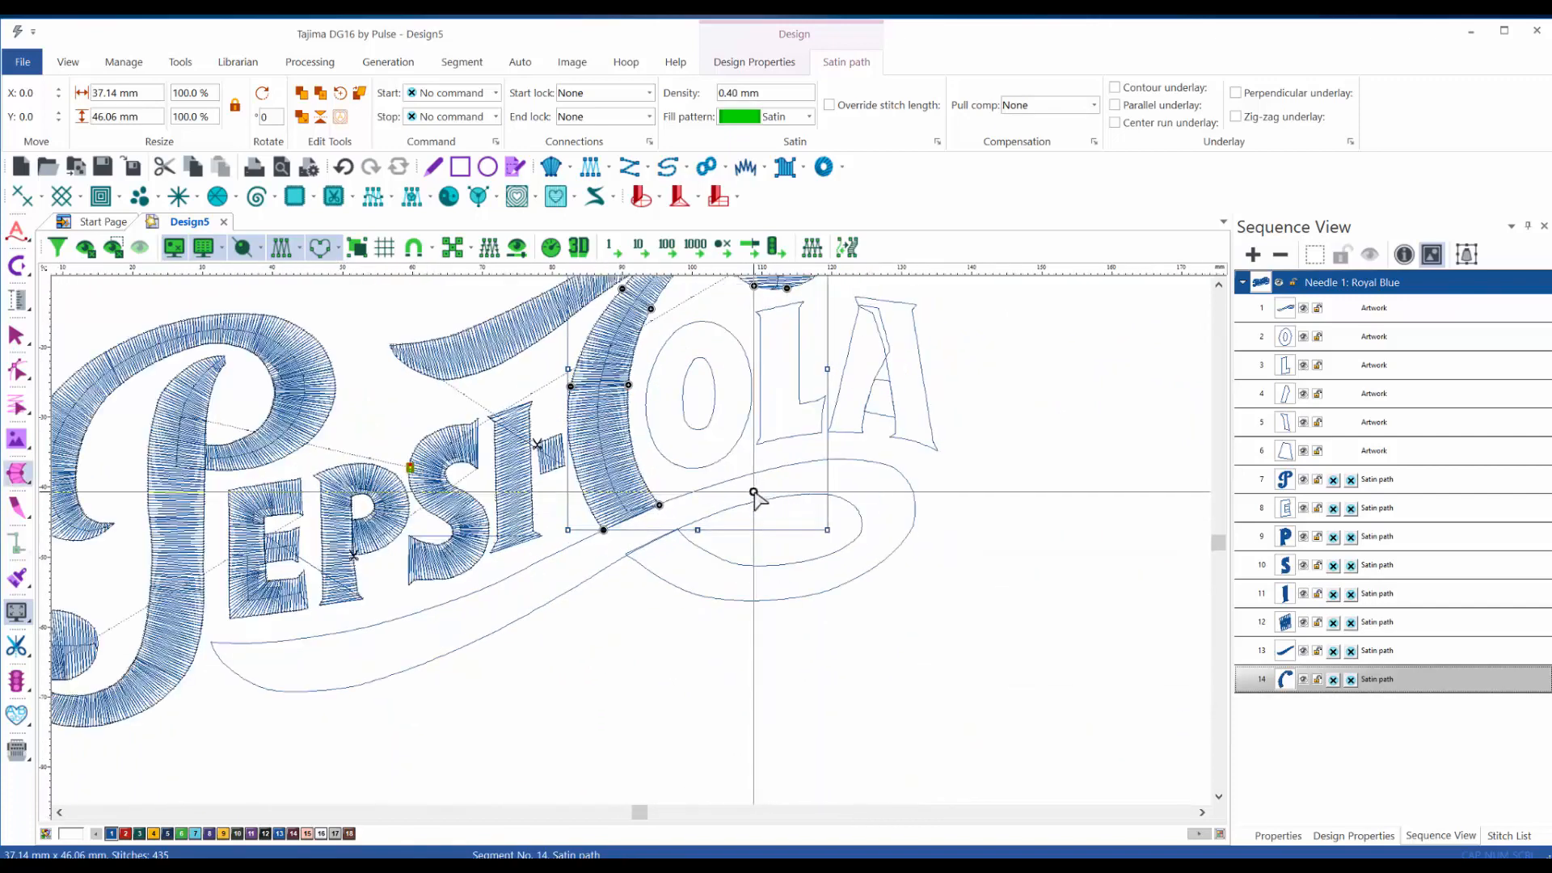
pyautogui.scroll(1, 753, 492)
pyautogui.scroll(2, 700, 547)
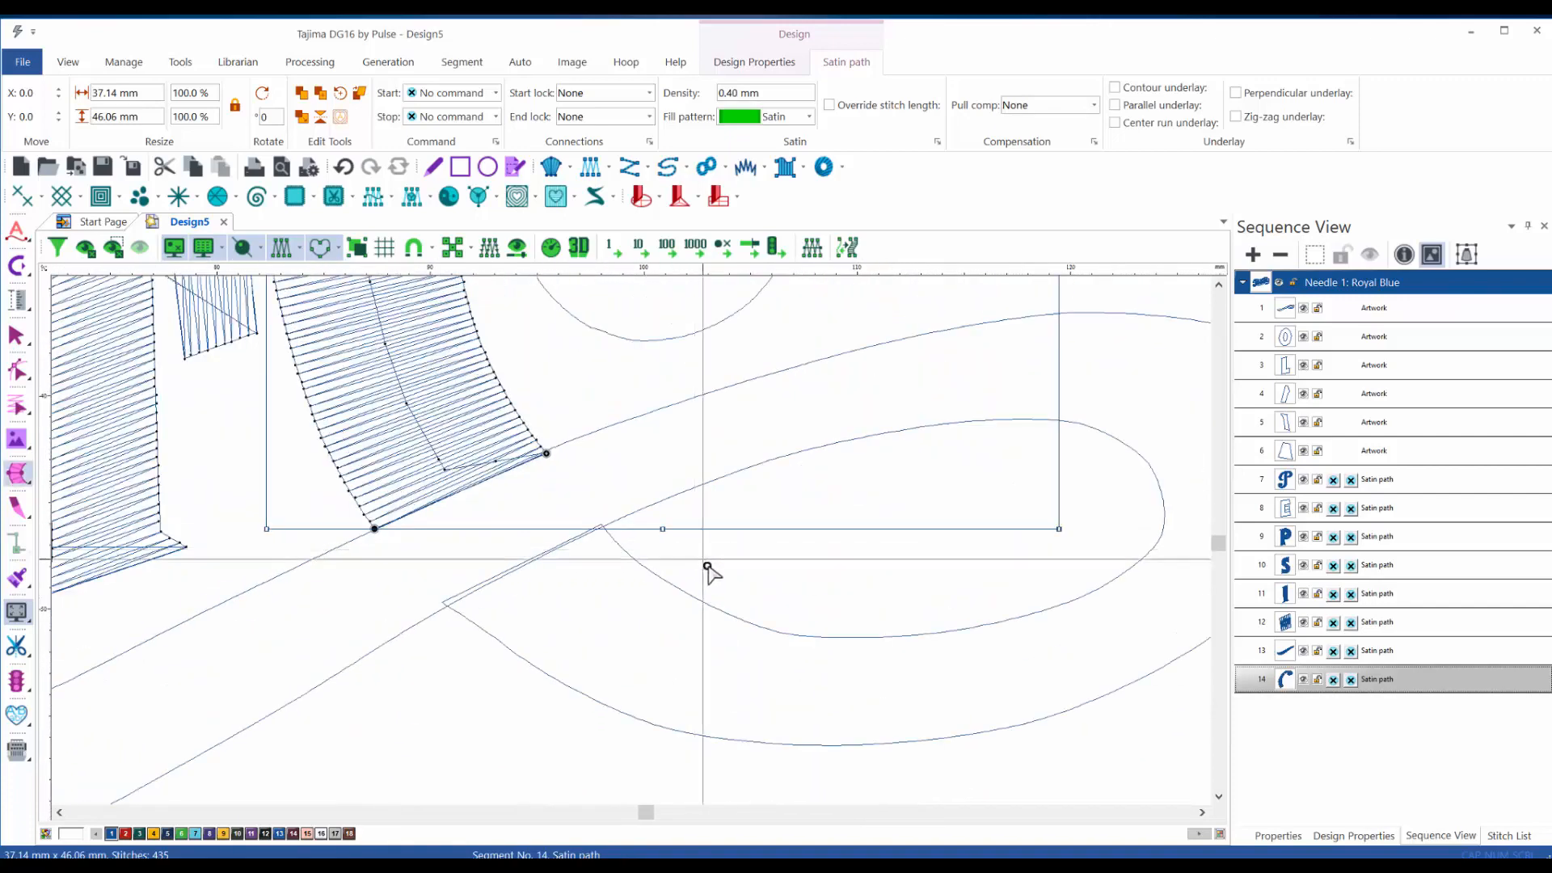
pyautogui.moveTo(1039, 527); pyautogui.dragTo(711, 547)
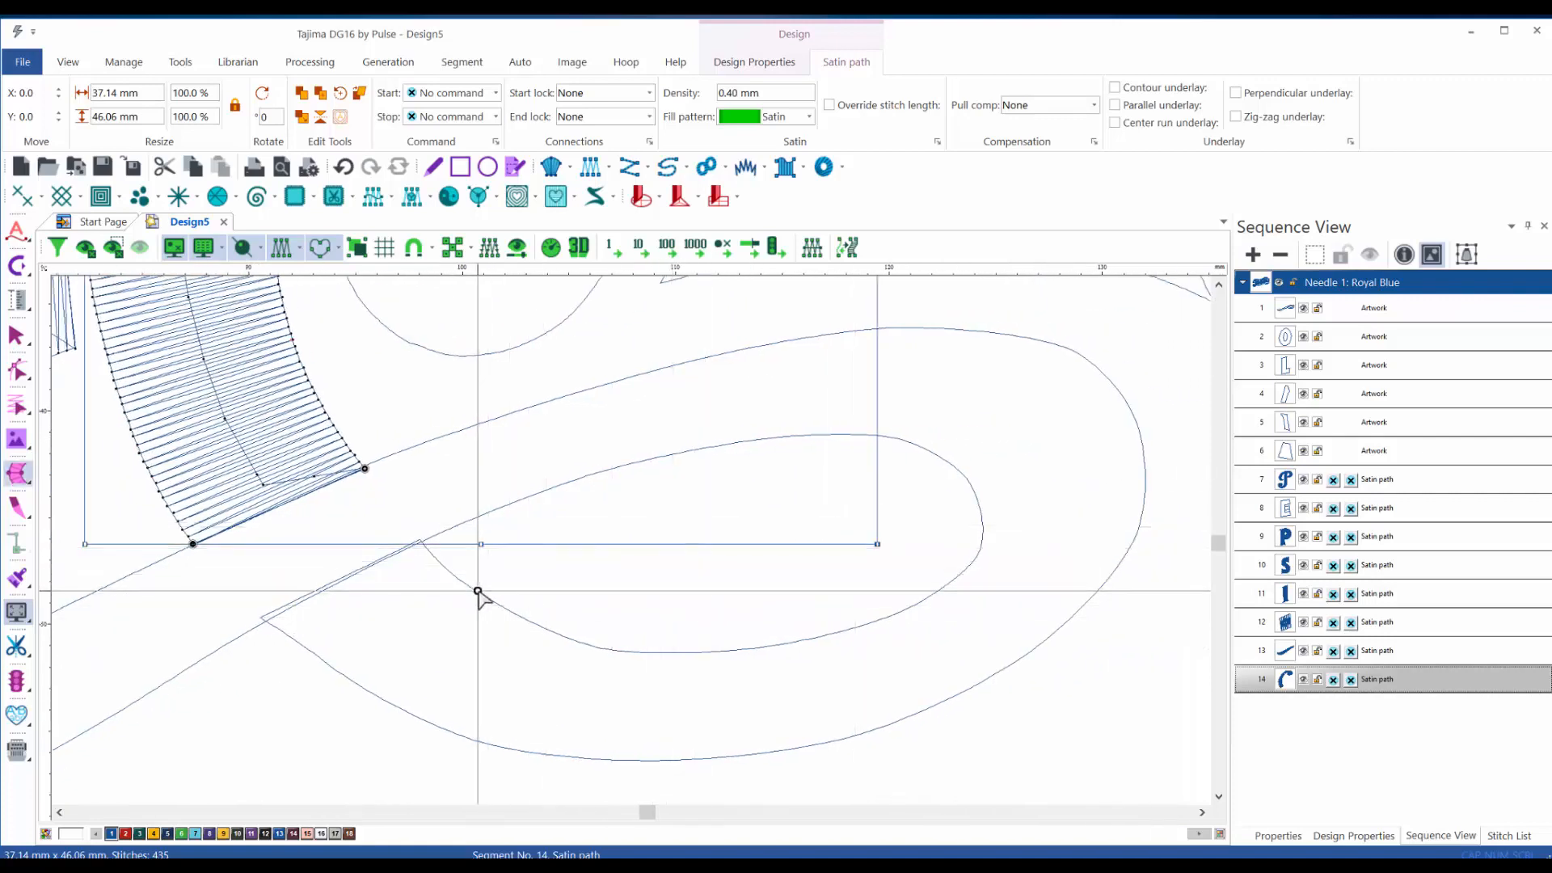
pyautogui.click(482, 596)
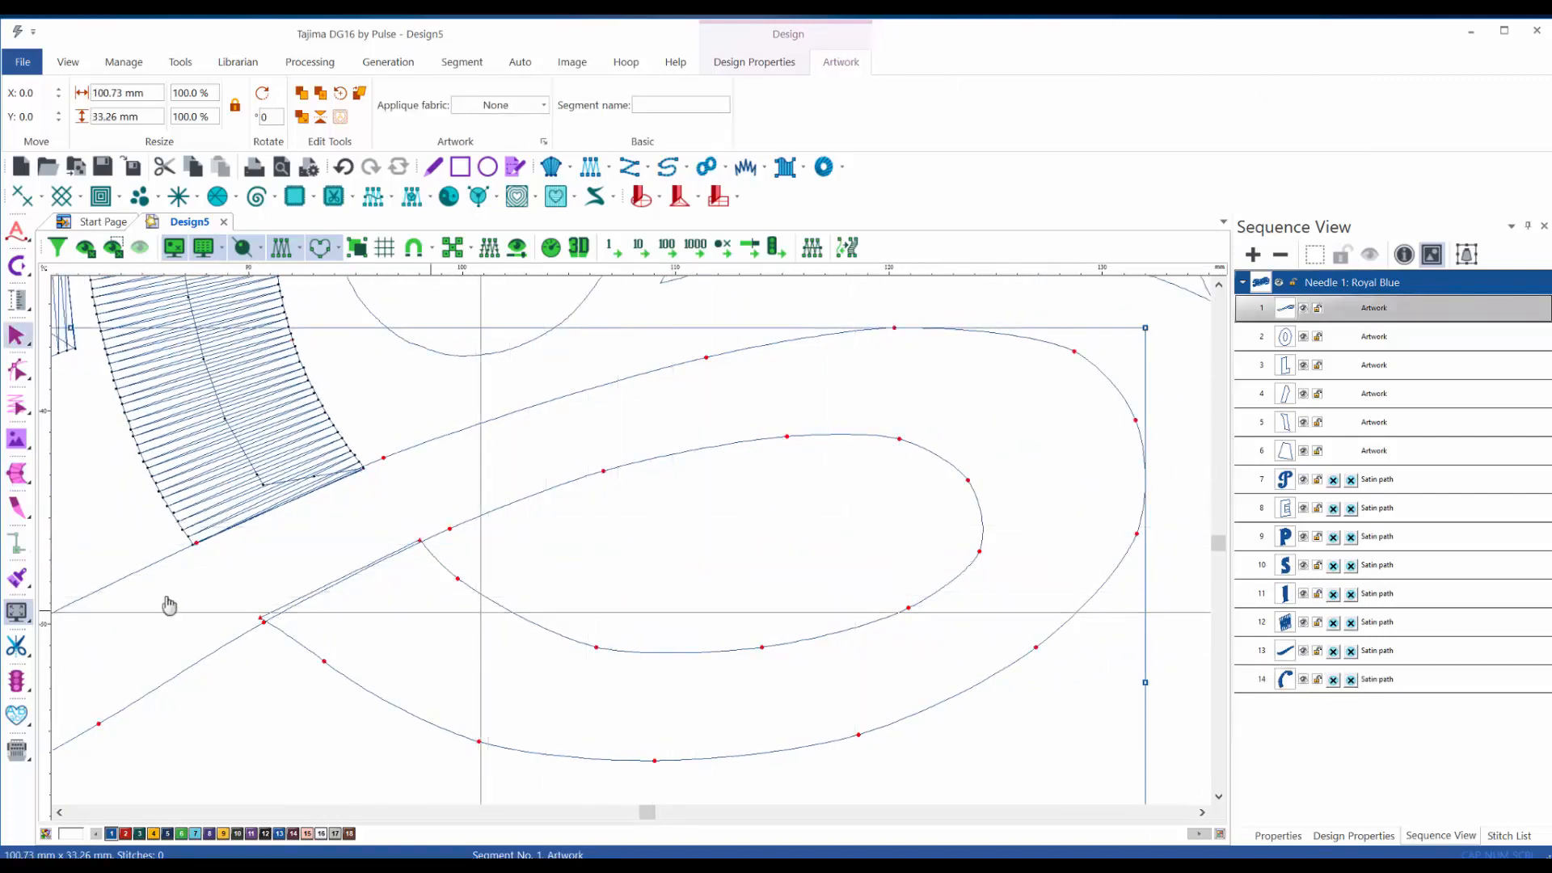
pyautogui.scroll(4, 312, 544)
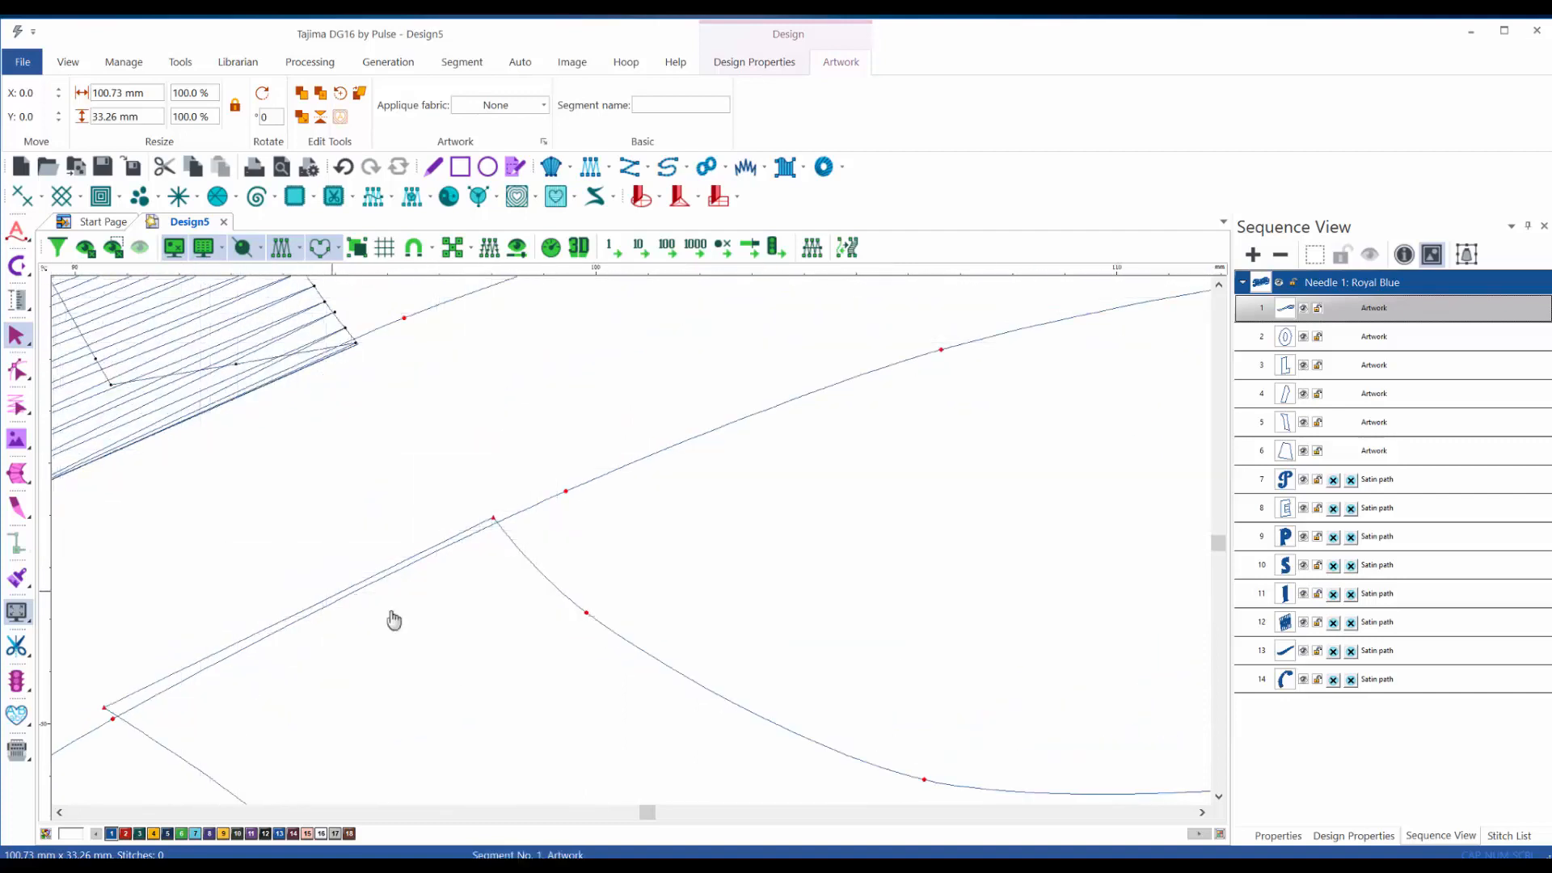
pyautogui.click(495, 514)
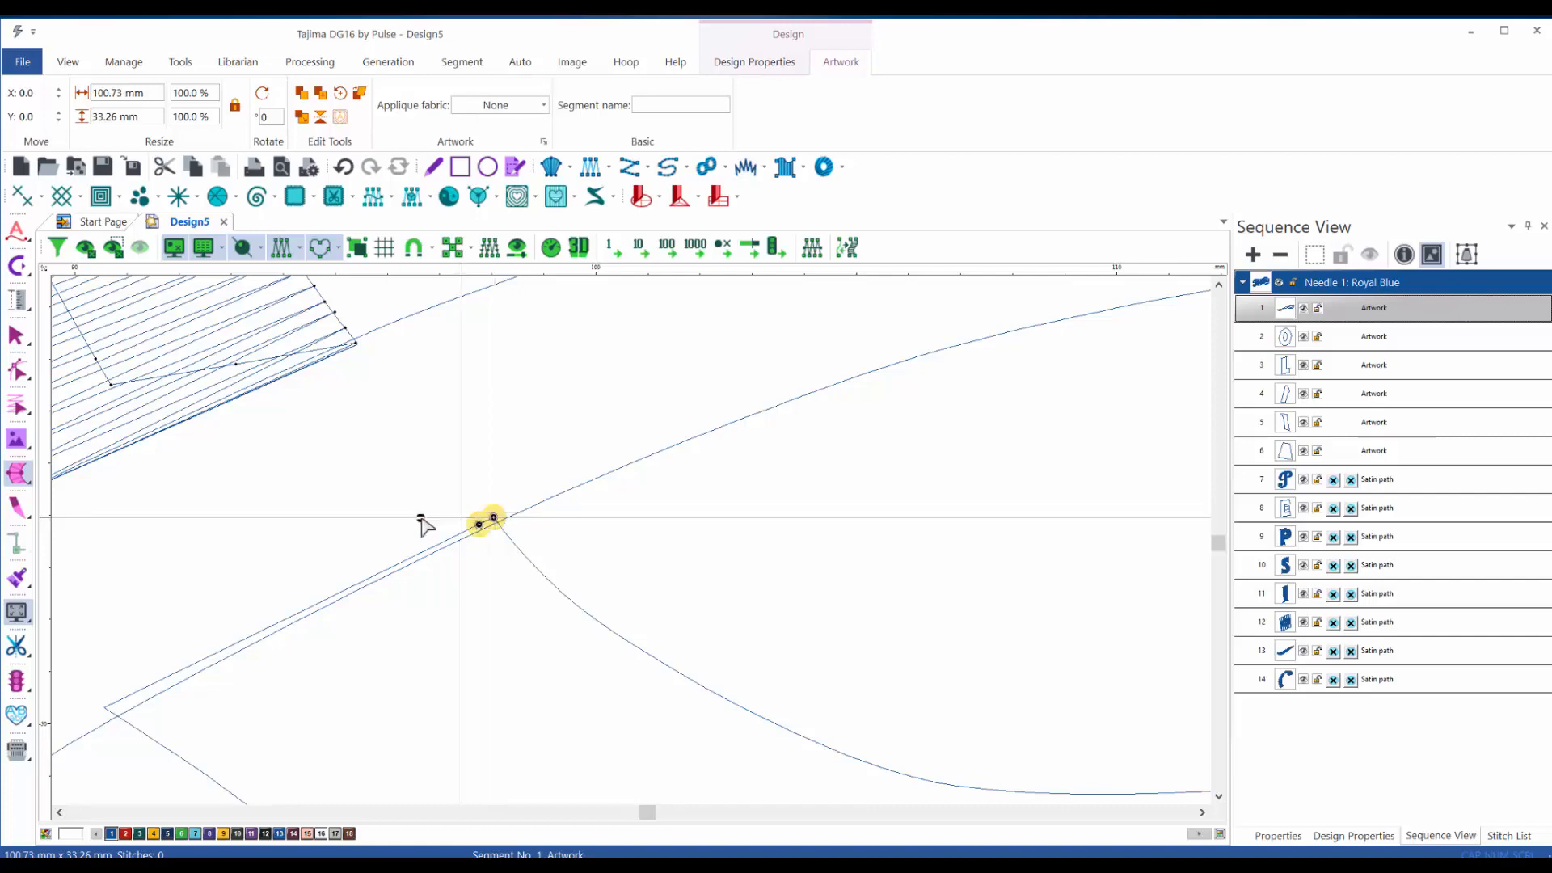
pyautogui.click(68, 649)
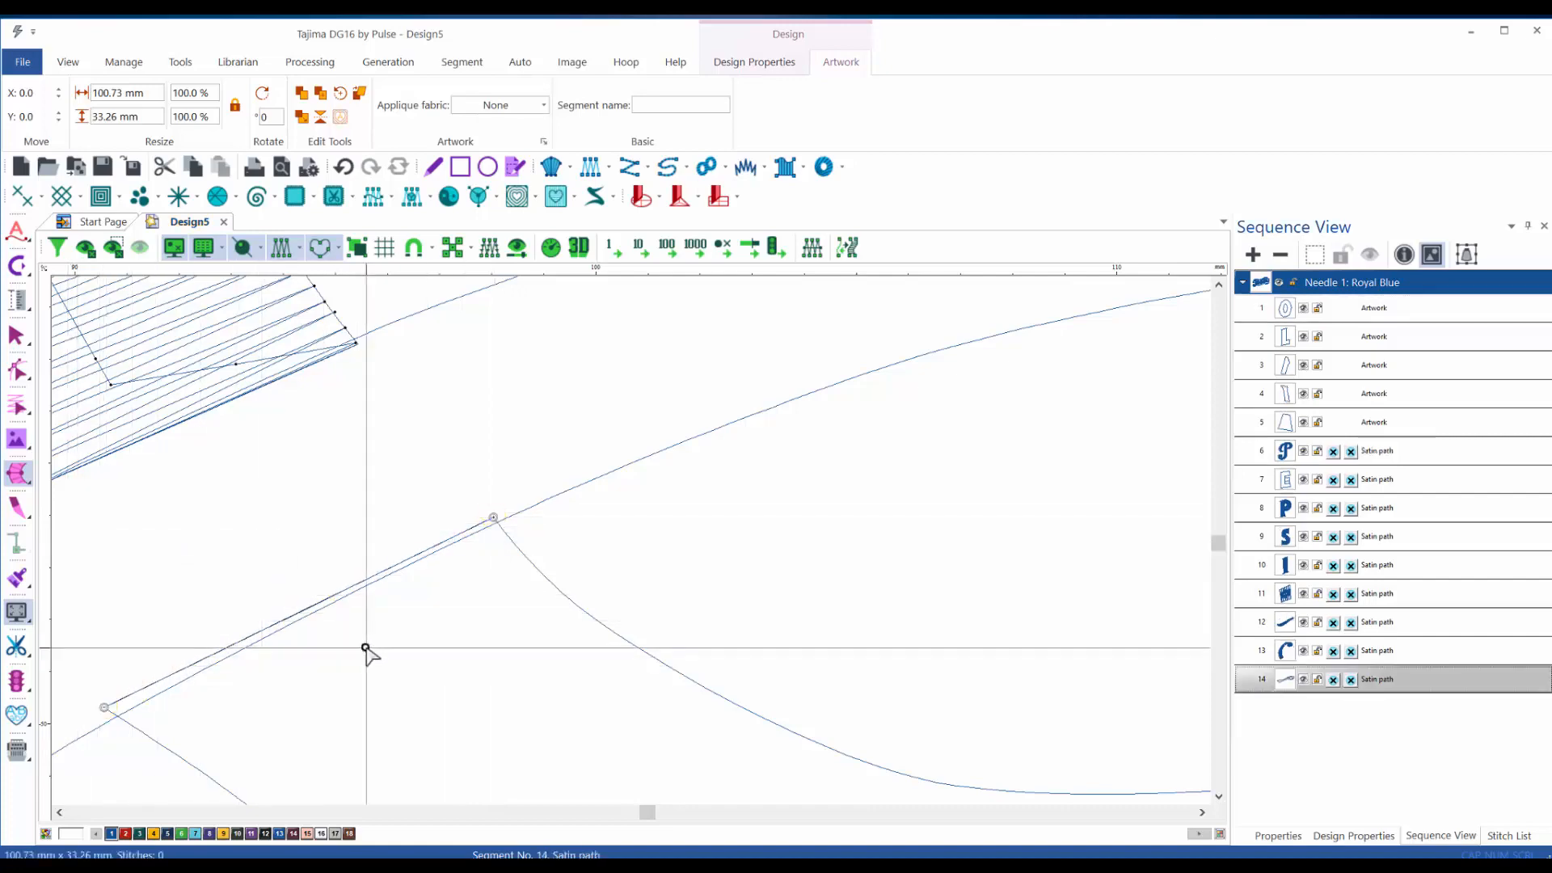
# - Add a short direction line across the pointed tip at the far left end of the ribbon's tail
pyautogui.scroll(-5, 364, 651)
pyautogui.scroll(-2, 477, 685)
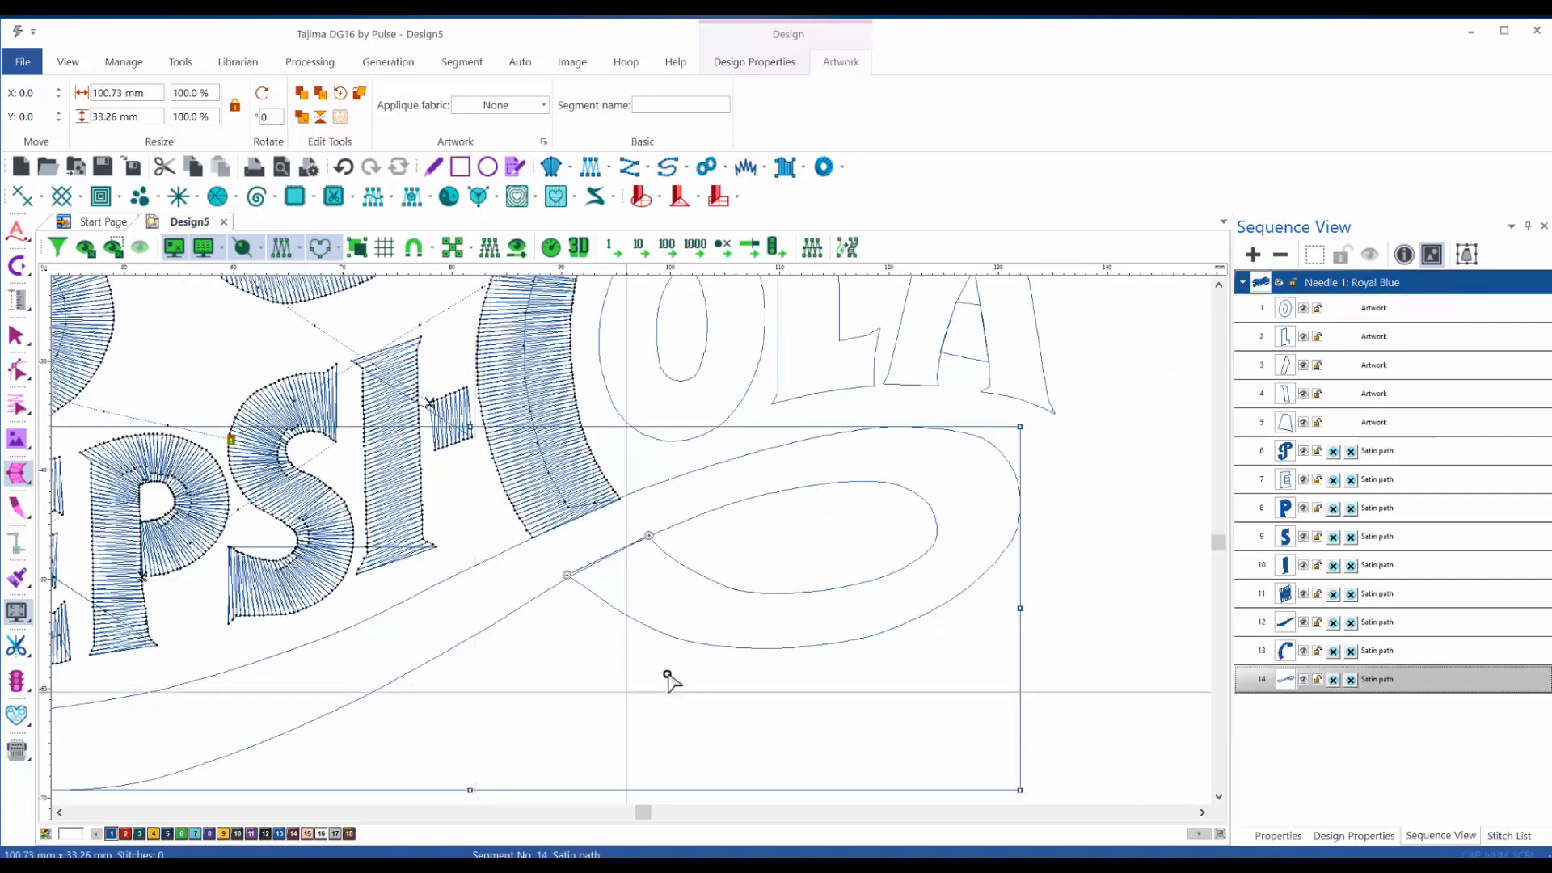
pyautogui.scroll(-2, 614, 671)
pyautogui.scroll(3, 321, 625)
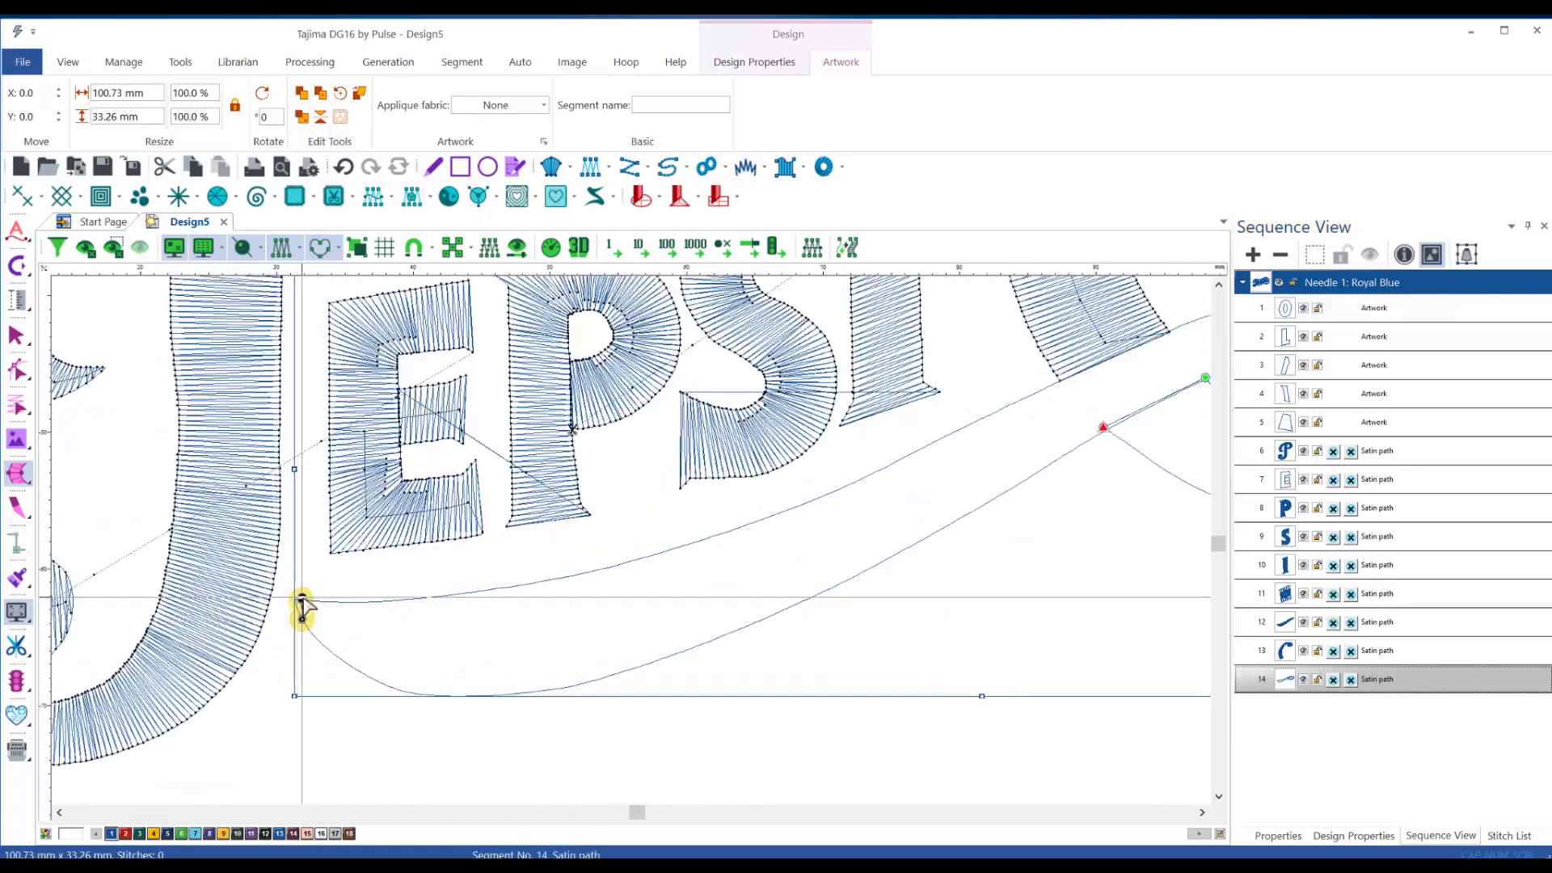
pyautogui.click(298, 600)
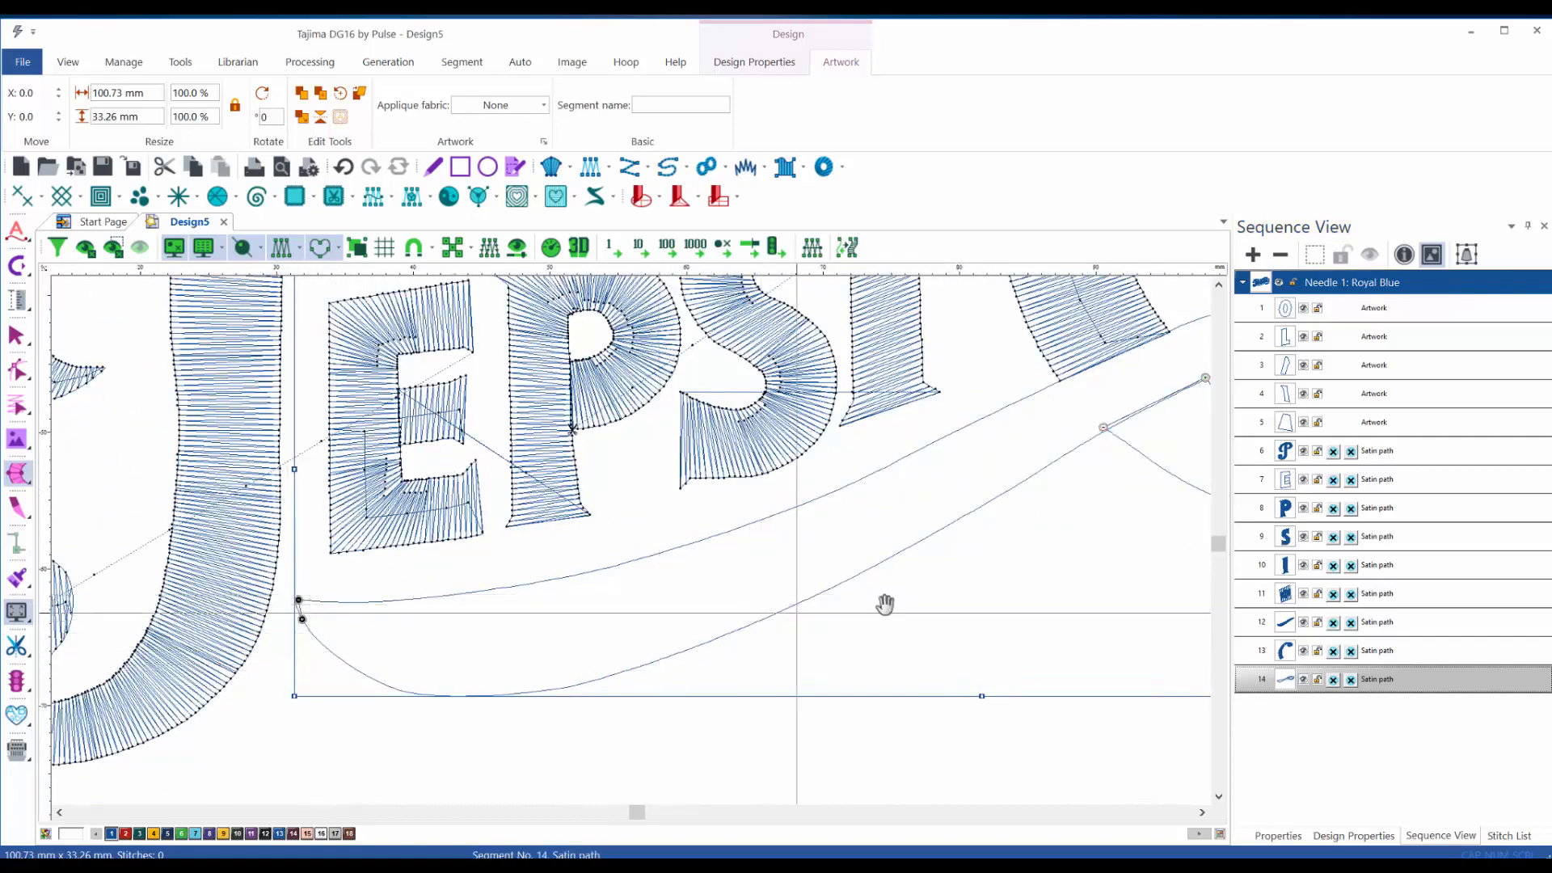
# - Add three direction lines fanning across the ribbon loop's right bend, at its middle, upper and lower parts
pyautogui.moveTo(883, 603); pyautogui.dragTo(446, 677)
pyautogui.moveTo(730, 617); pyautogui.dragTo(508, 655)
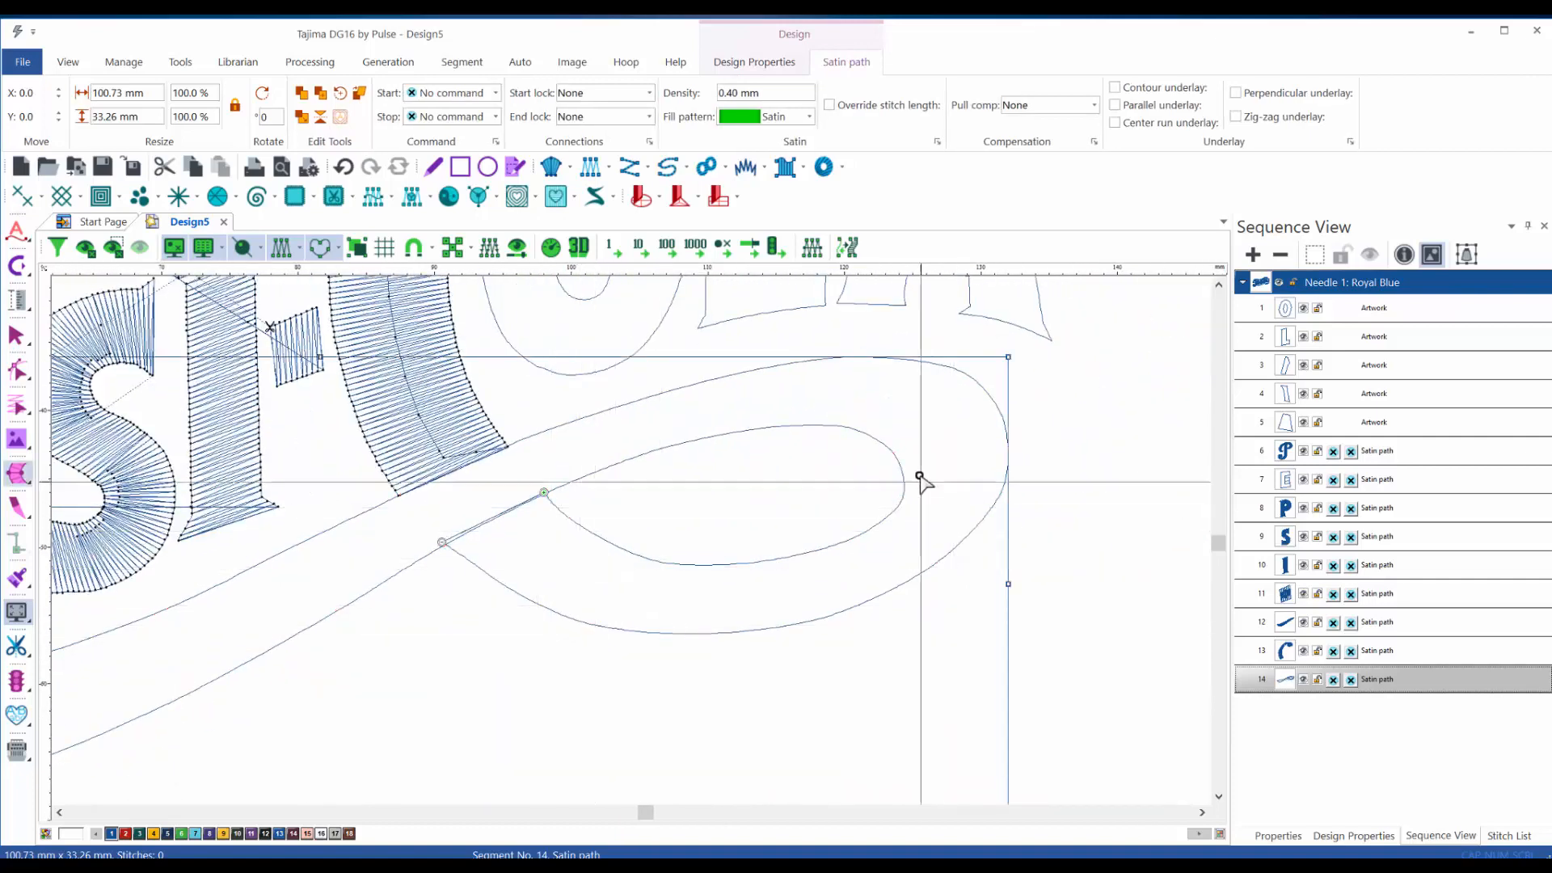
pyautogui.click(903, 475)
pyautogui.click(1008, 459)
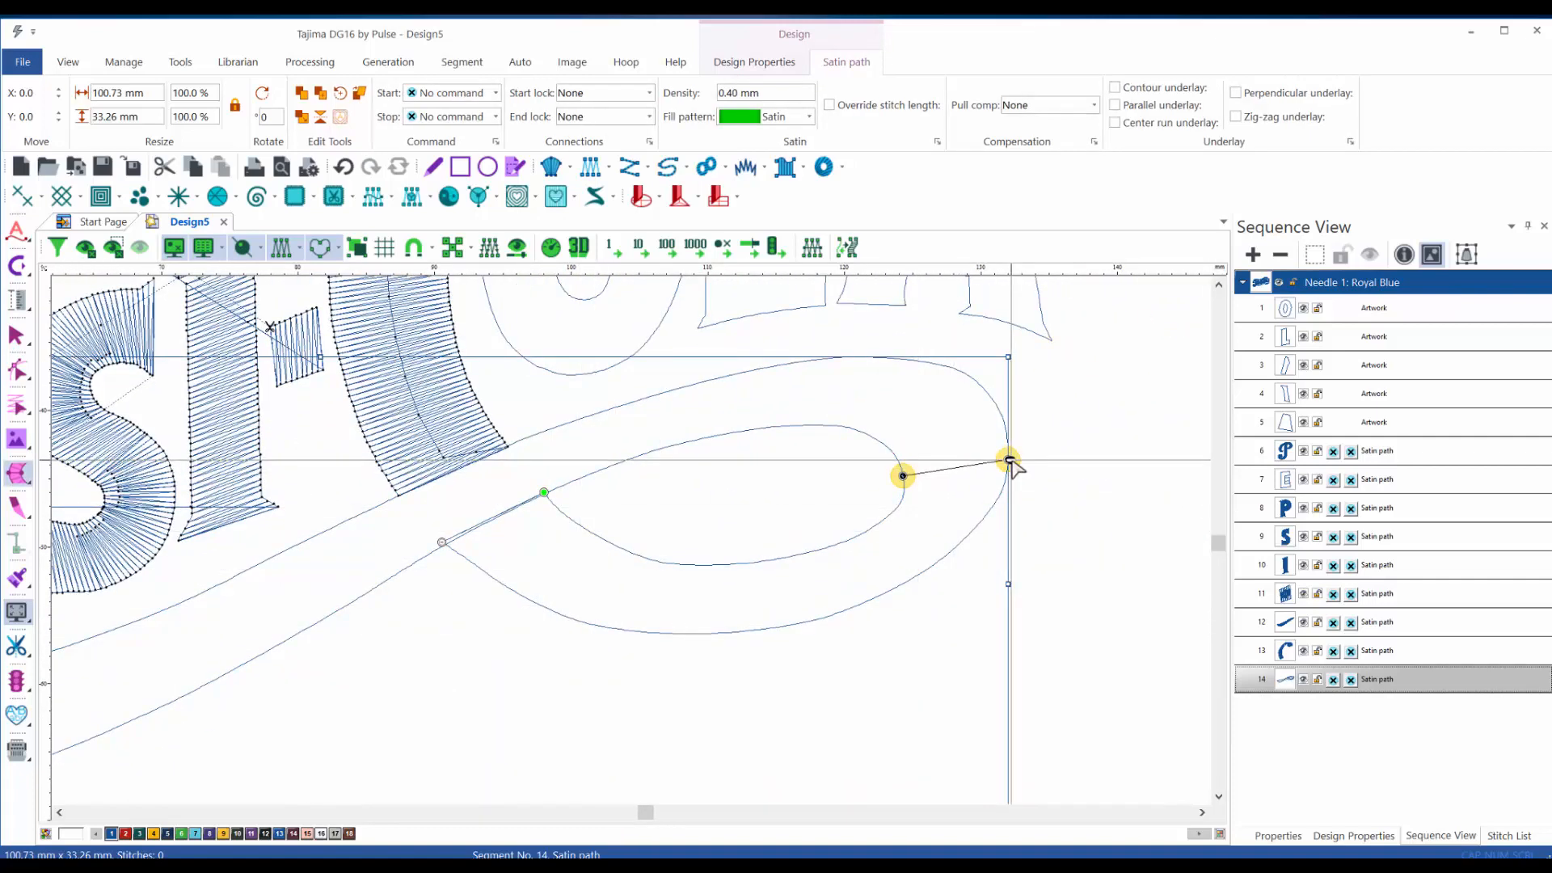
pyautogui.click(870, 437)
pyautogui.click(901, 358)
pyautogui.click(882, 520)
pyautogui.click(939, 561)
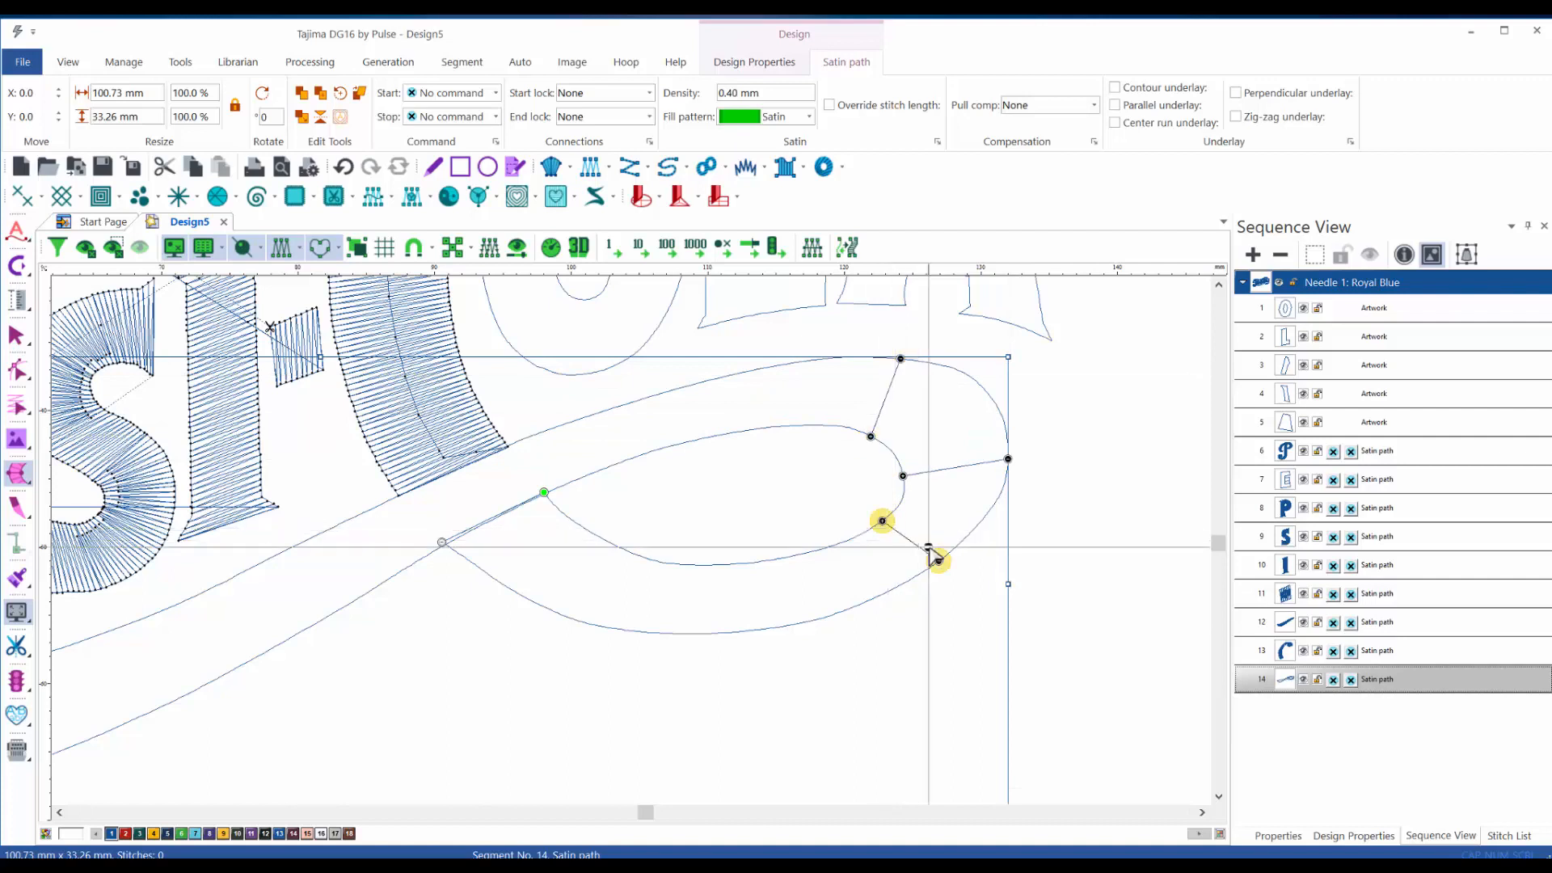
# - Add two direction lines across the lower side of the ribbon's loop and two across its upper side
pyautogui.click(752, 562)
pyautogui.click(759, 628)
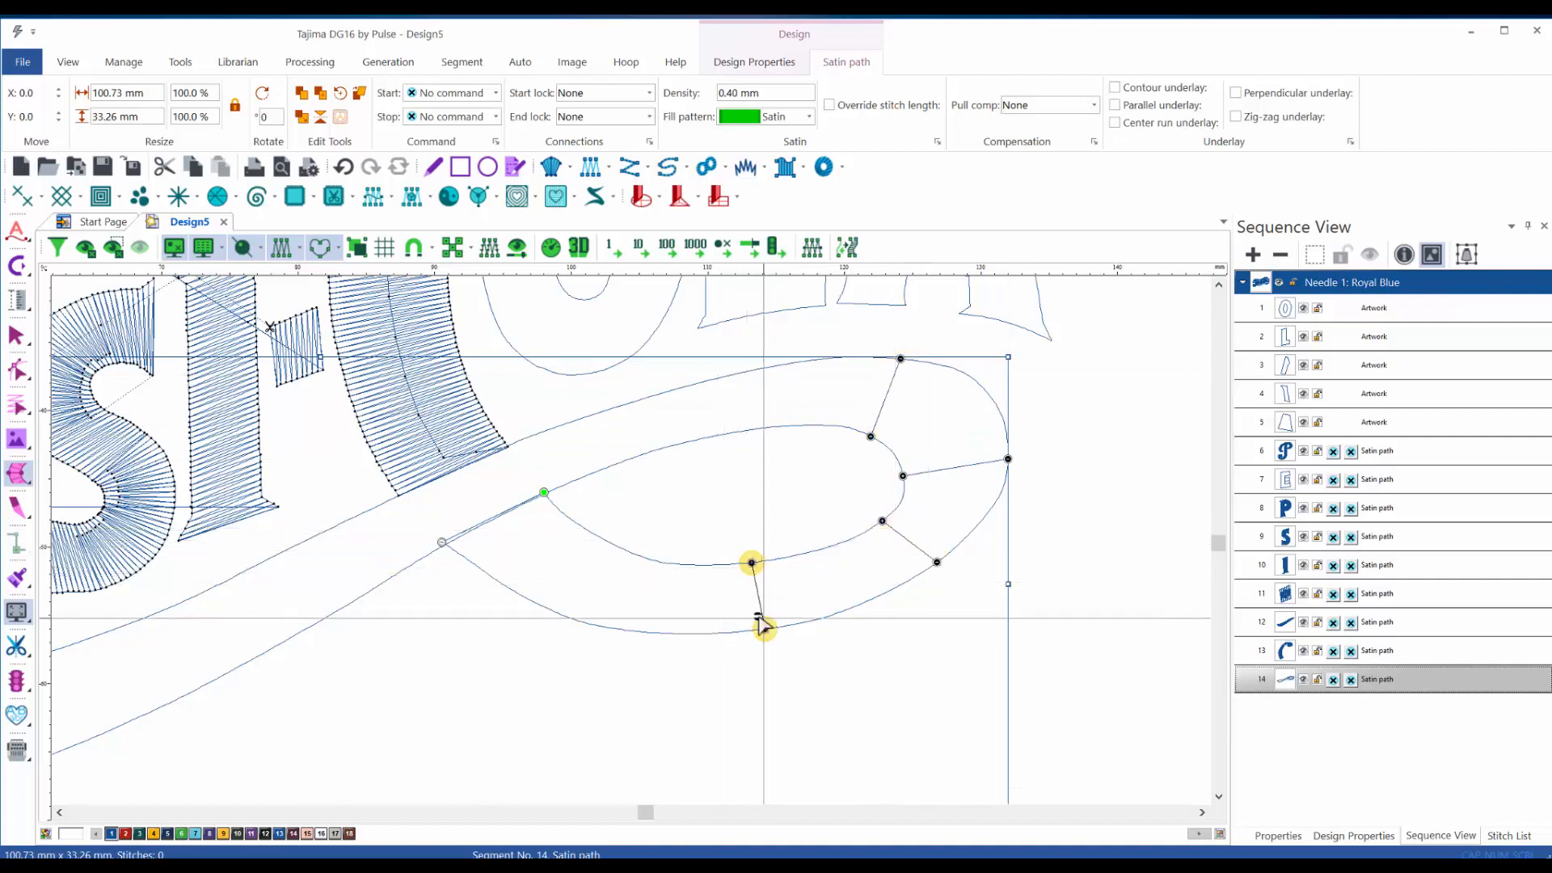
pyautogui.click(624, 550)
pyautogui.click(573, 618)
pyautogui.moveTo(573, 618); pyautogui.dragTo(600, 624)
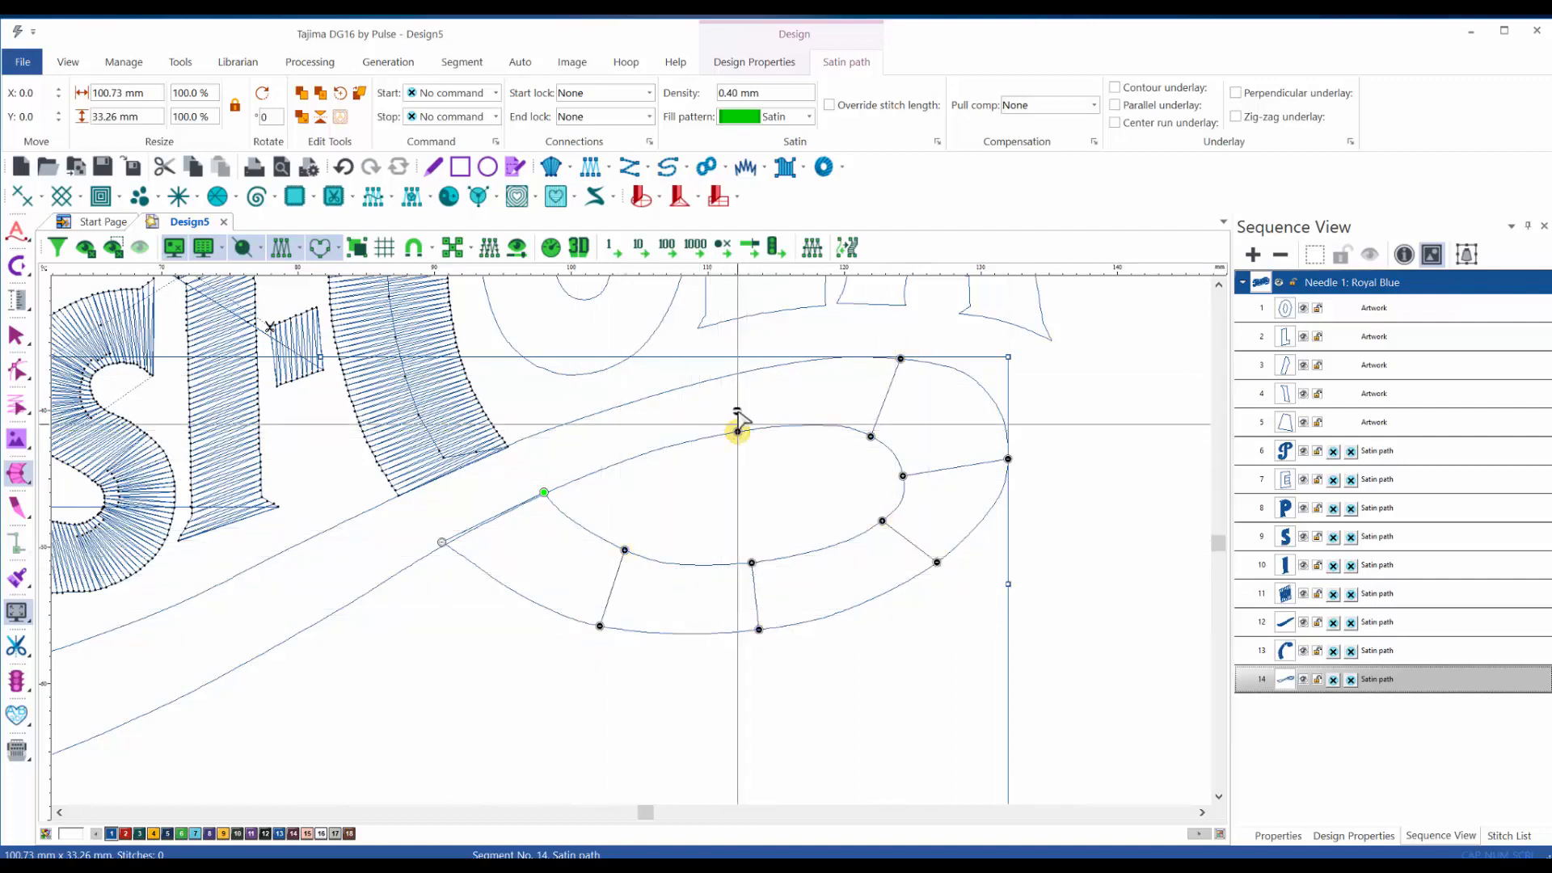
pyautogui.click(723, 376)
pyautogui.click(582, 477)
pyautogui.click(562, 424)
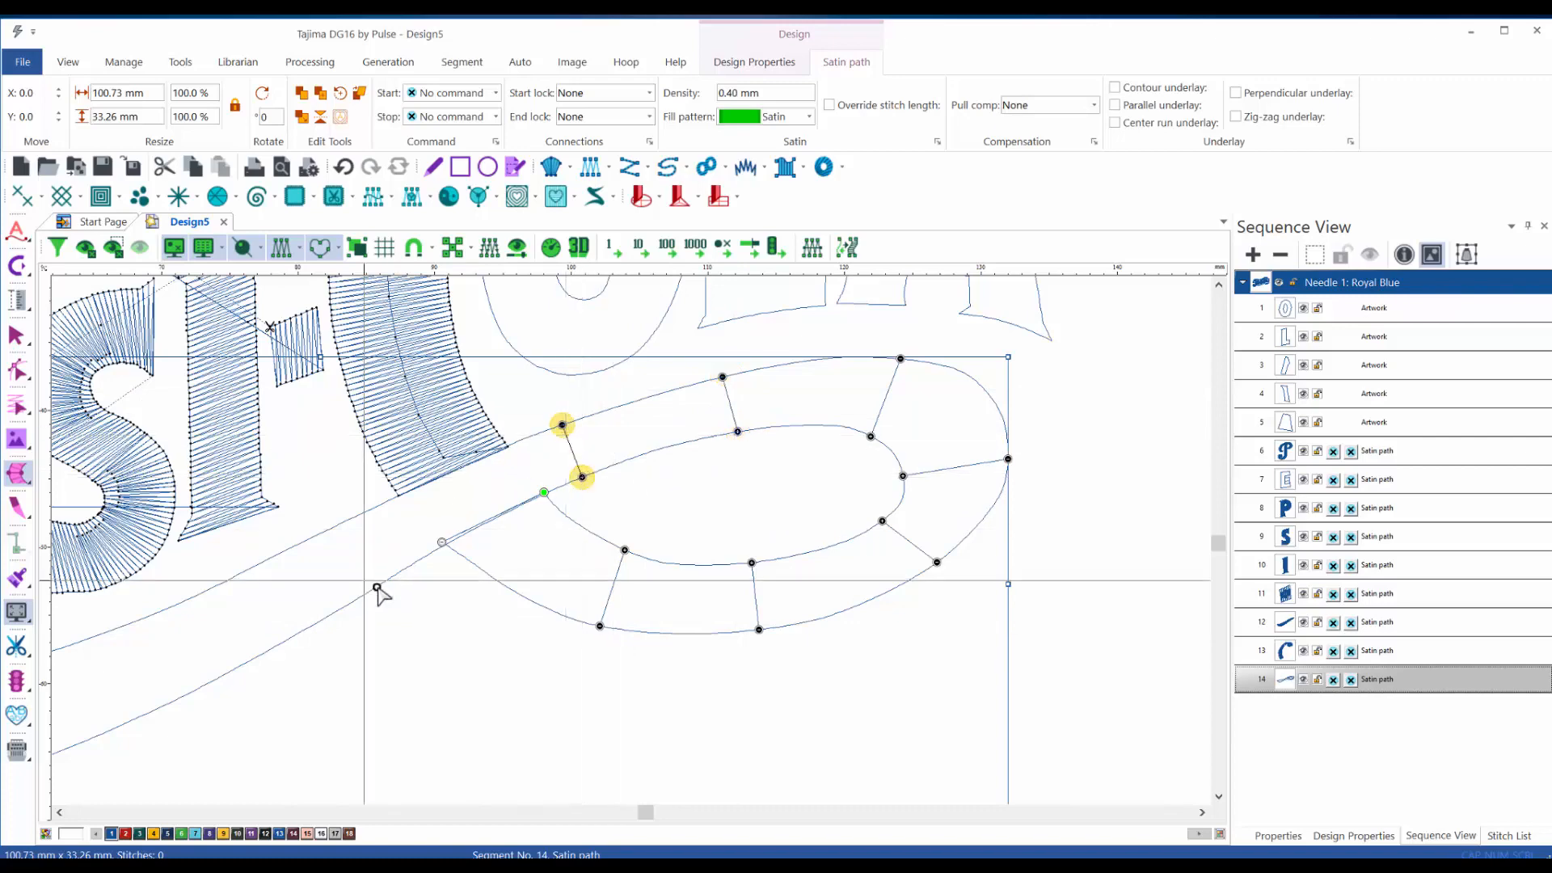
# - Add three direction lines across the ribbon's long tail, spaced from the loop toward the tip, and generate the satin stitches
pyautogui.click(383, 582)
pyautogui.click(347, 520)
pyautogui.moveTo(423, 581); pyautogui.dragTo(821, 544)
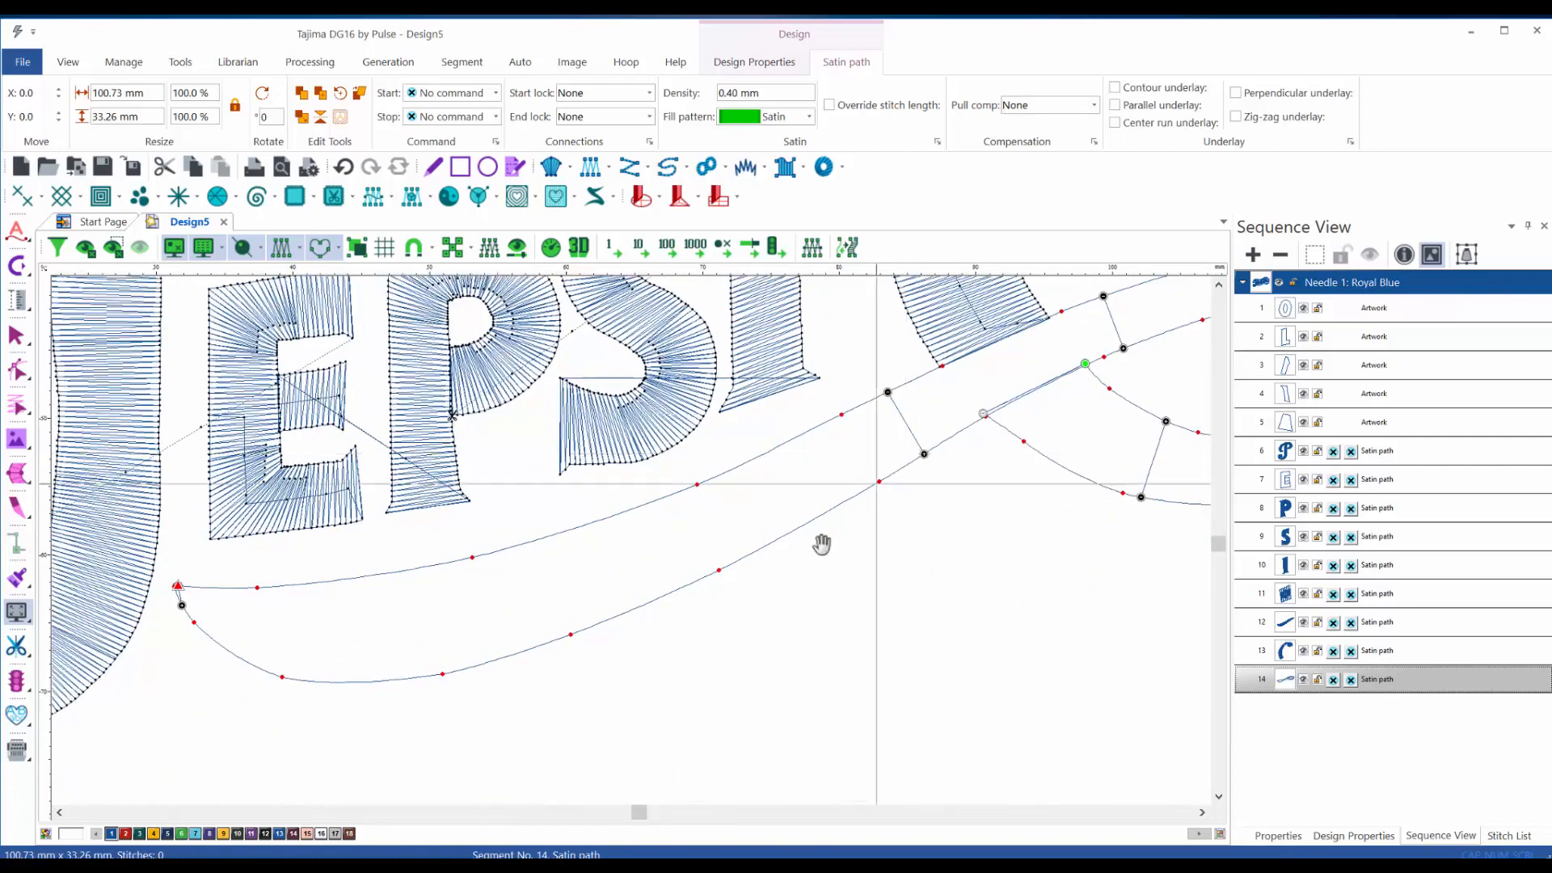
pyautogui.click(706, 576)
pyautogui.click(675, 494)
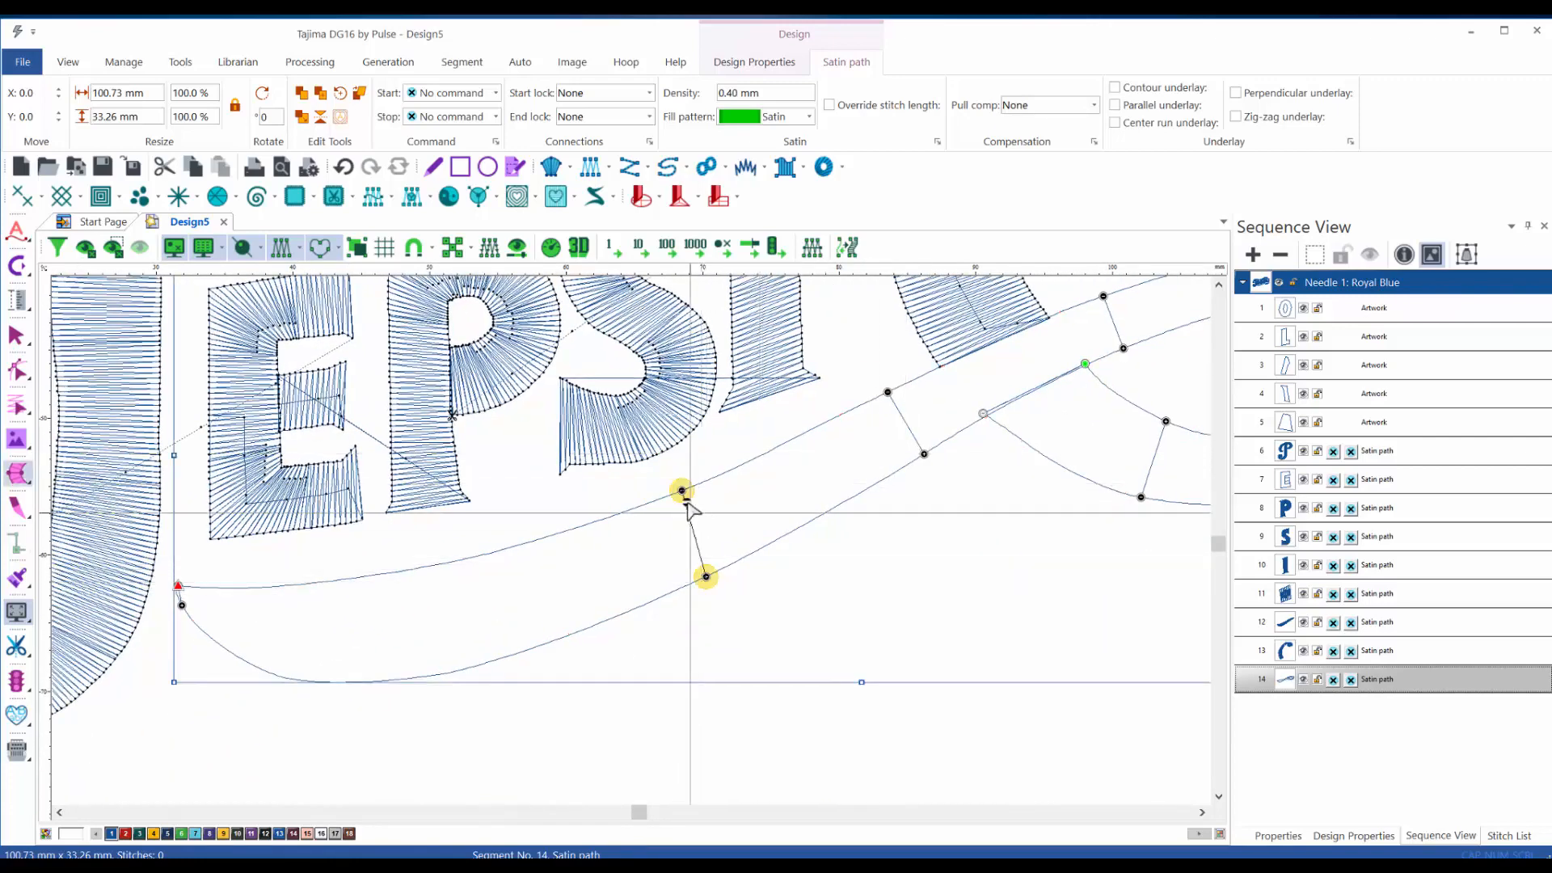
pyautogui.click(389, 679)
pyautogui.click(386, 573)
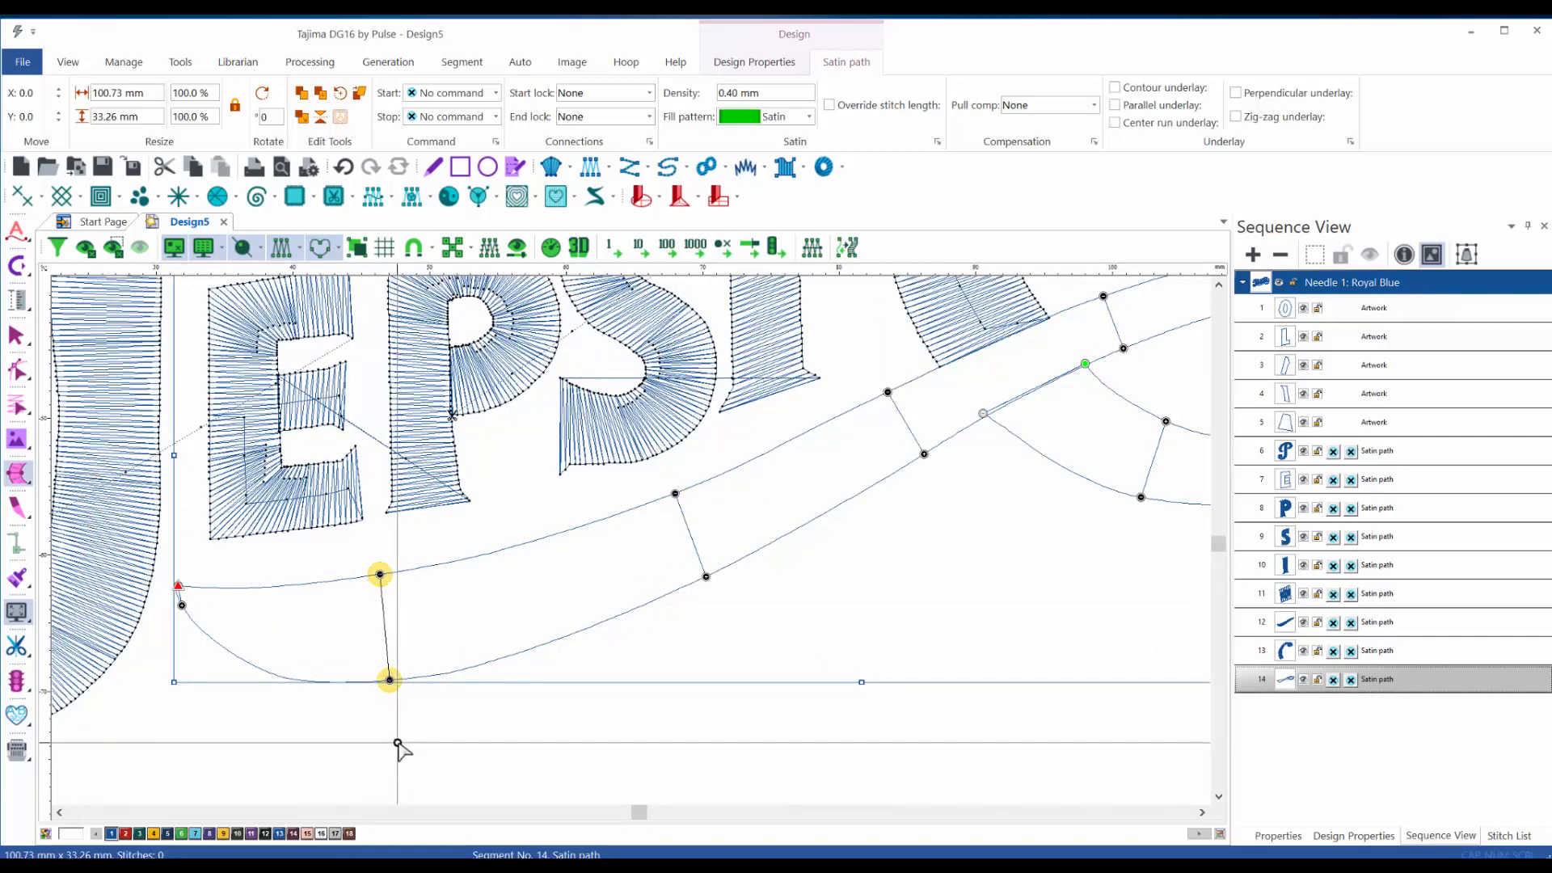
pyautogui.press('Return')
pyautogui.scroll(-3, 485, 756)
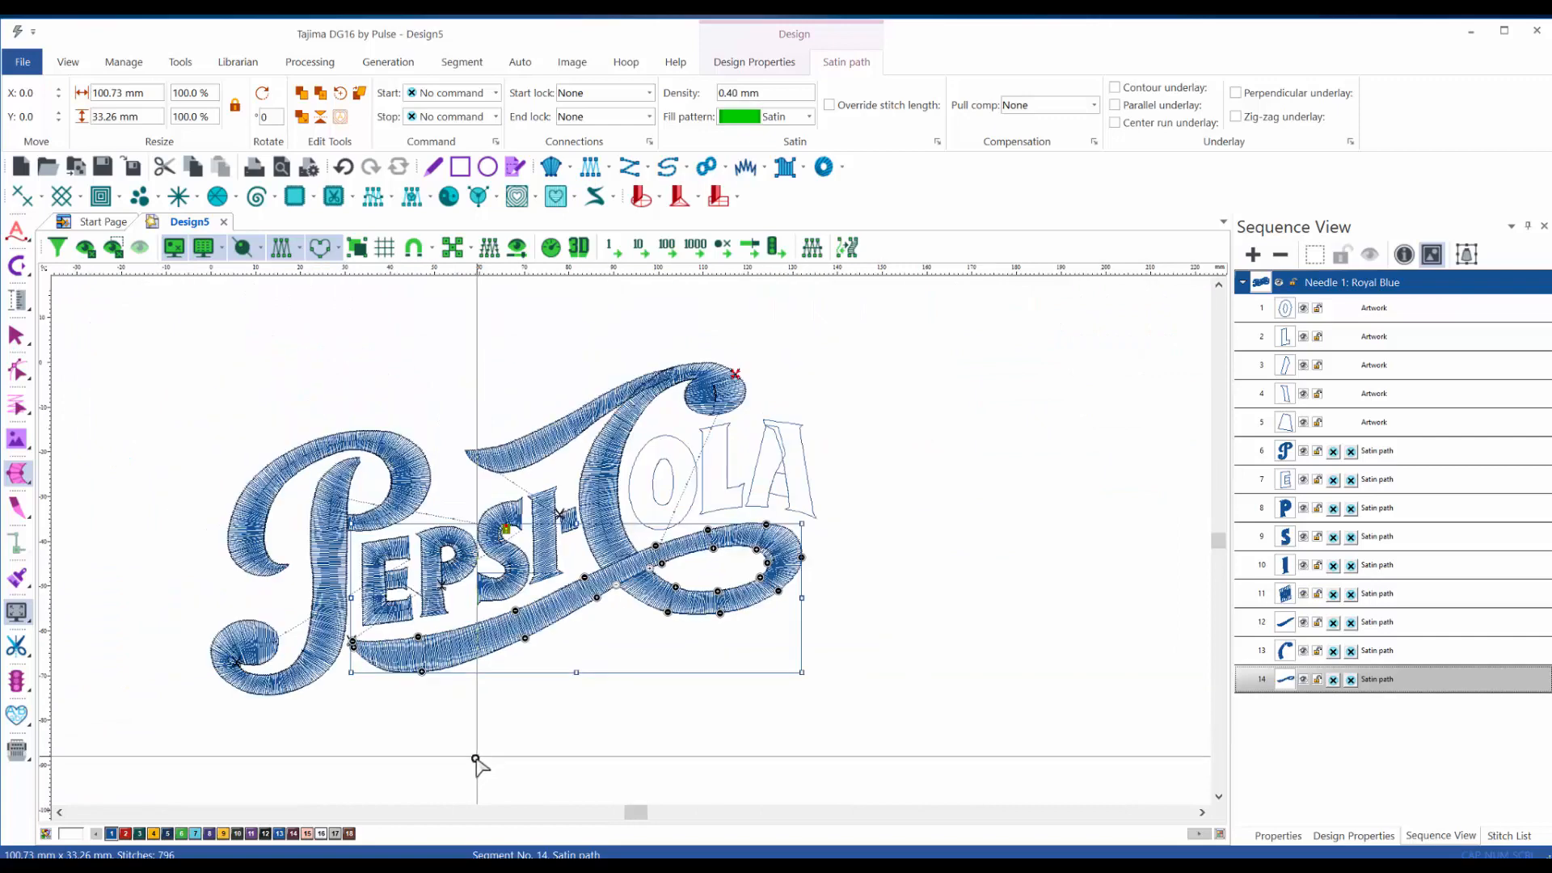
pyautogui.press('Escape')
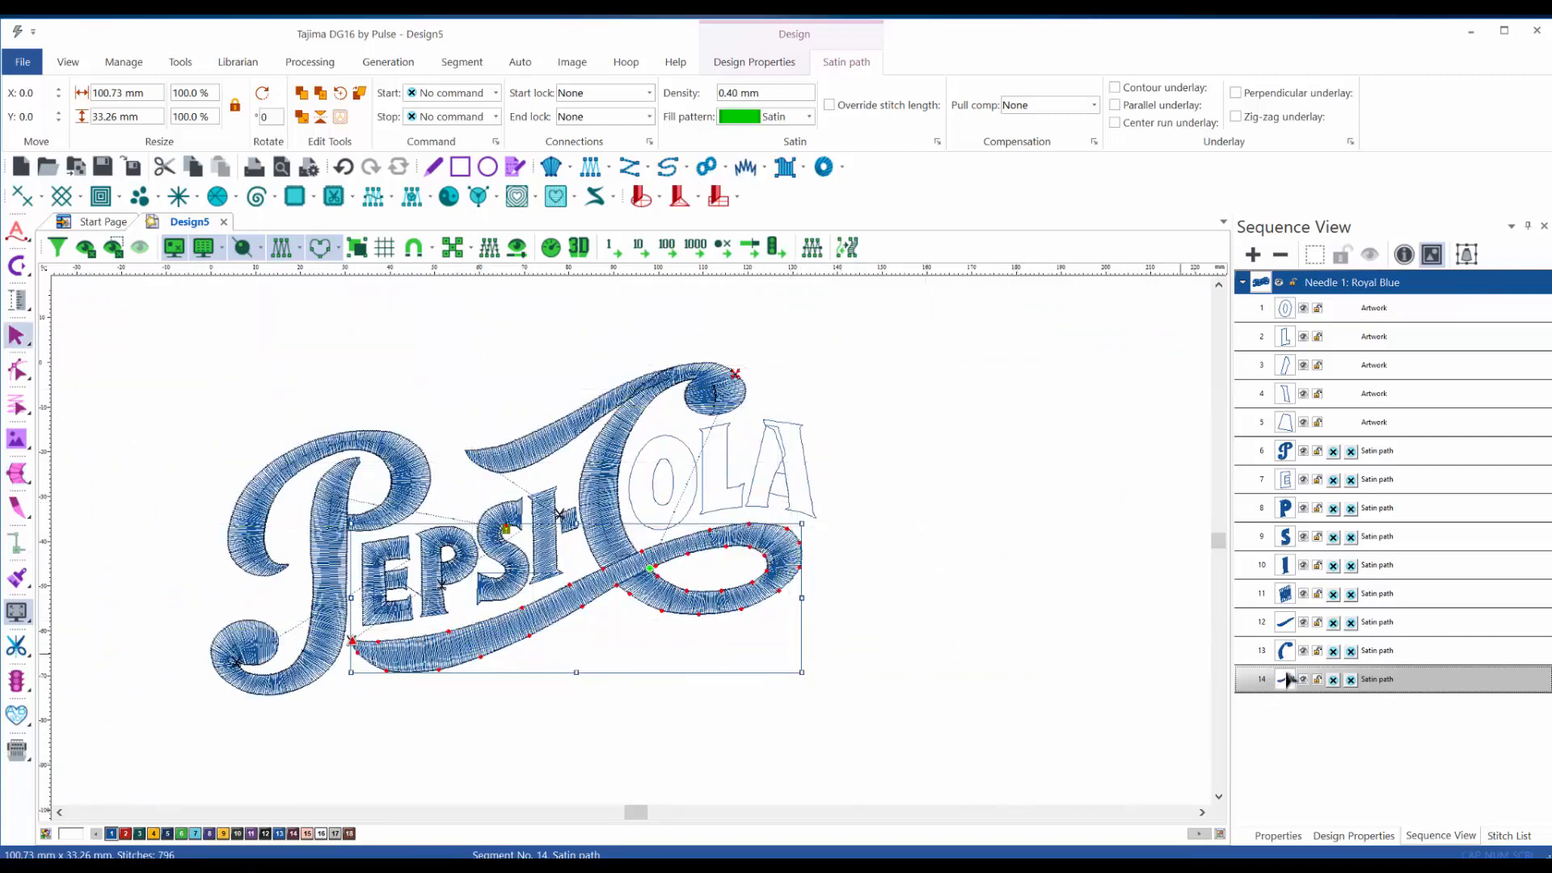
# - Combine the swash, large C and lower ribbon satin paths, segments 12 to 14, into one segment
pyautogui.click(1423, 624)
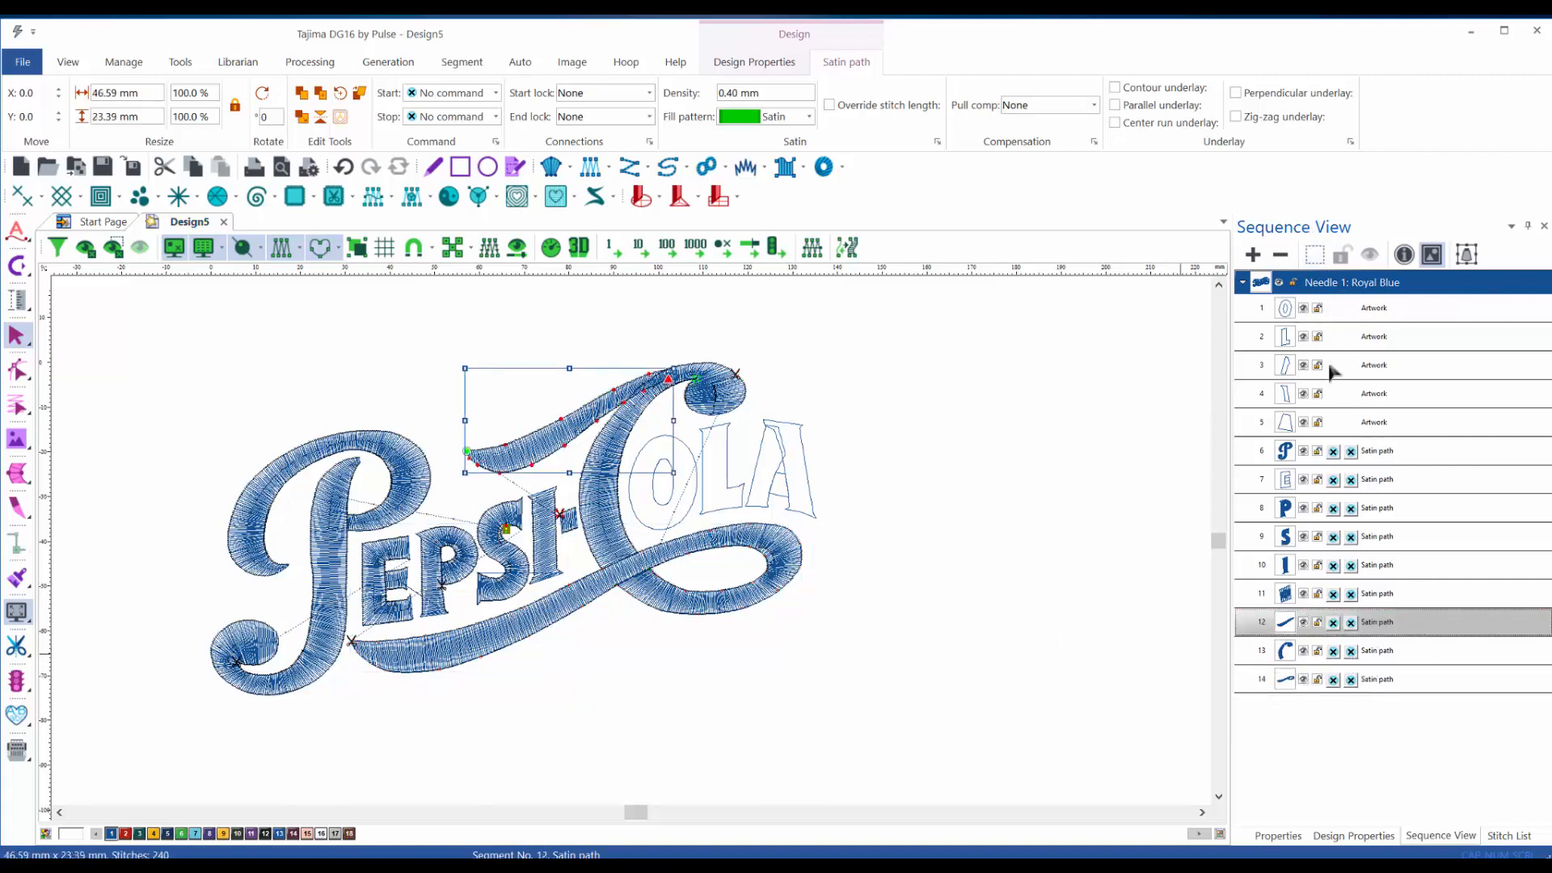
pyautogui.keyDown('shift'); pyautogui.click(1454, 683); pyautogui.keyUp('shift')
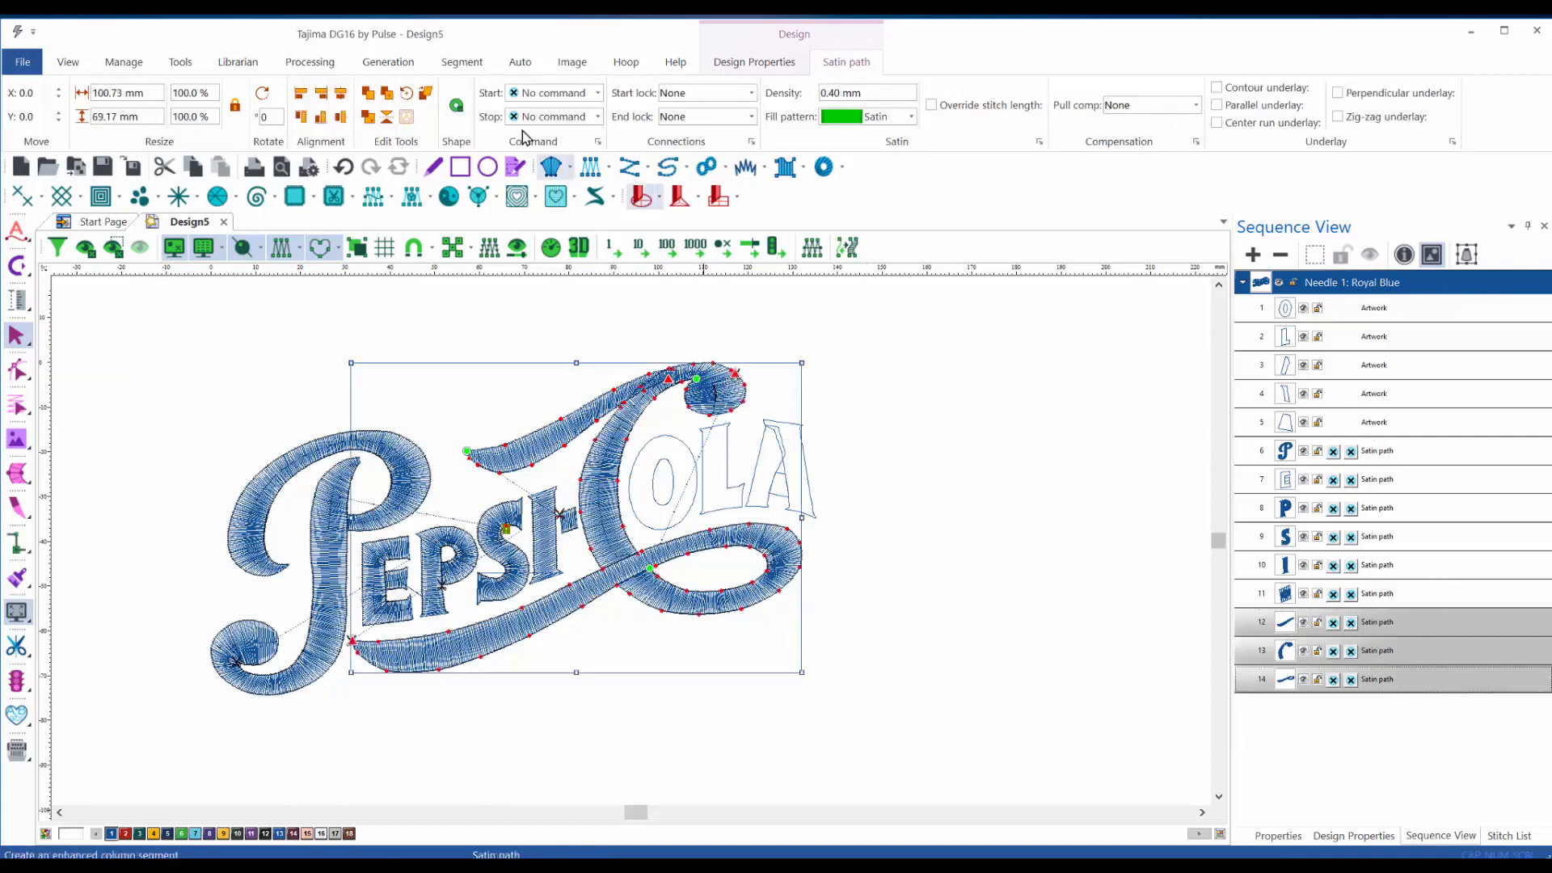
pyautogui.click(456, 107)
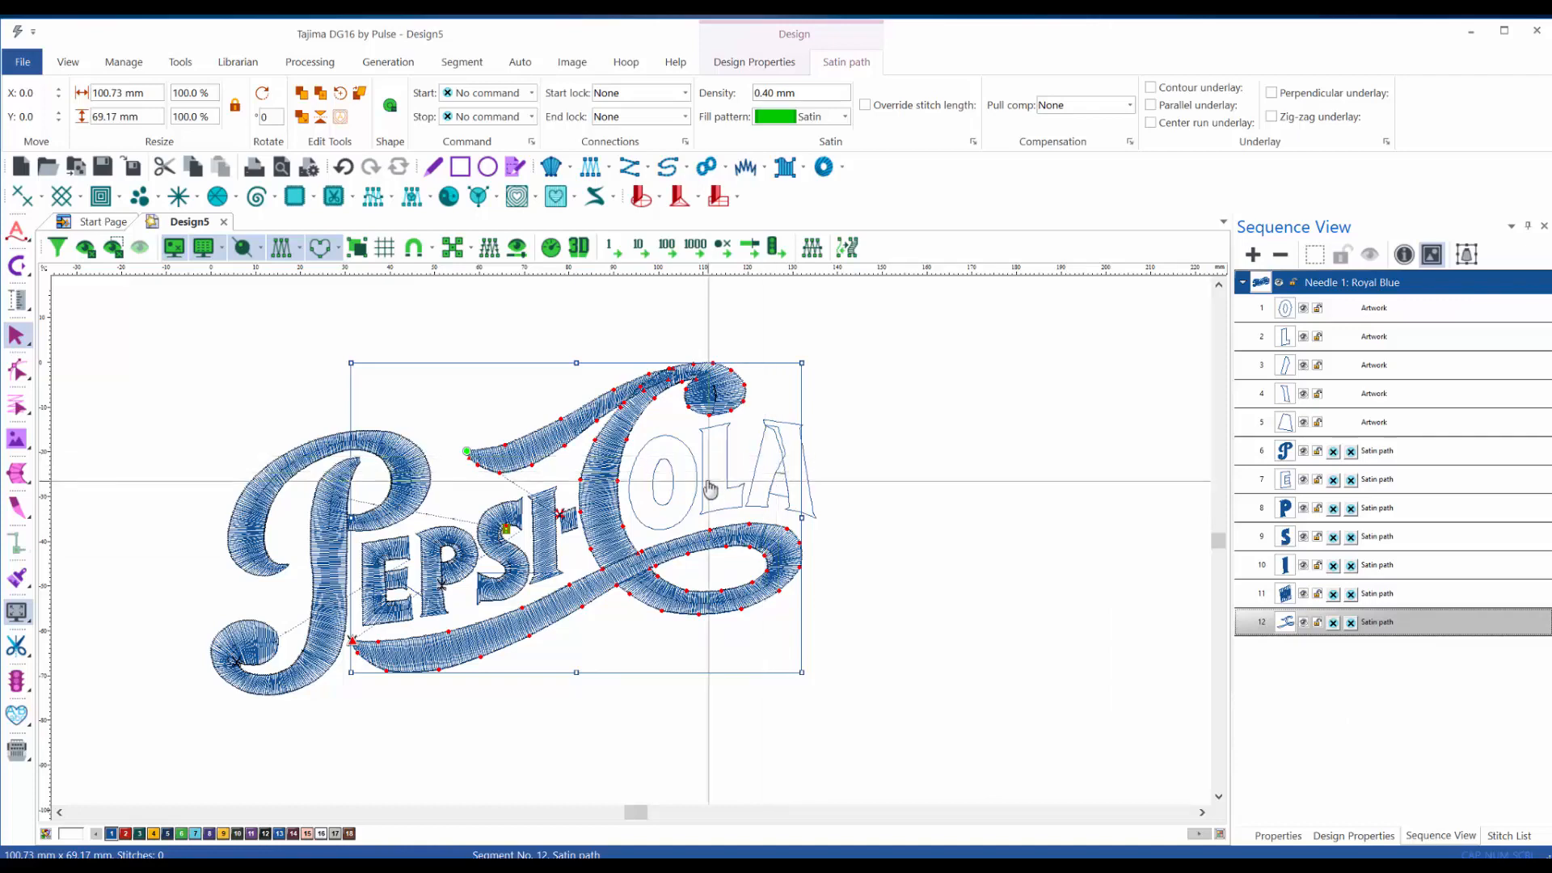
# - Convert the O outline to a satin path, with a start line across its bottom between the inner and outer curves
pyautogui.scroll(3, 706, 487)
pyautogui.click(661, 409)
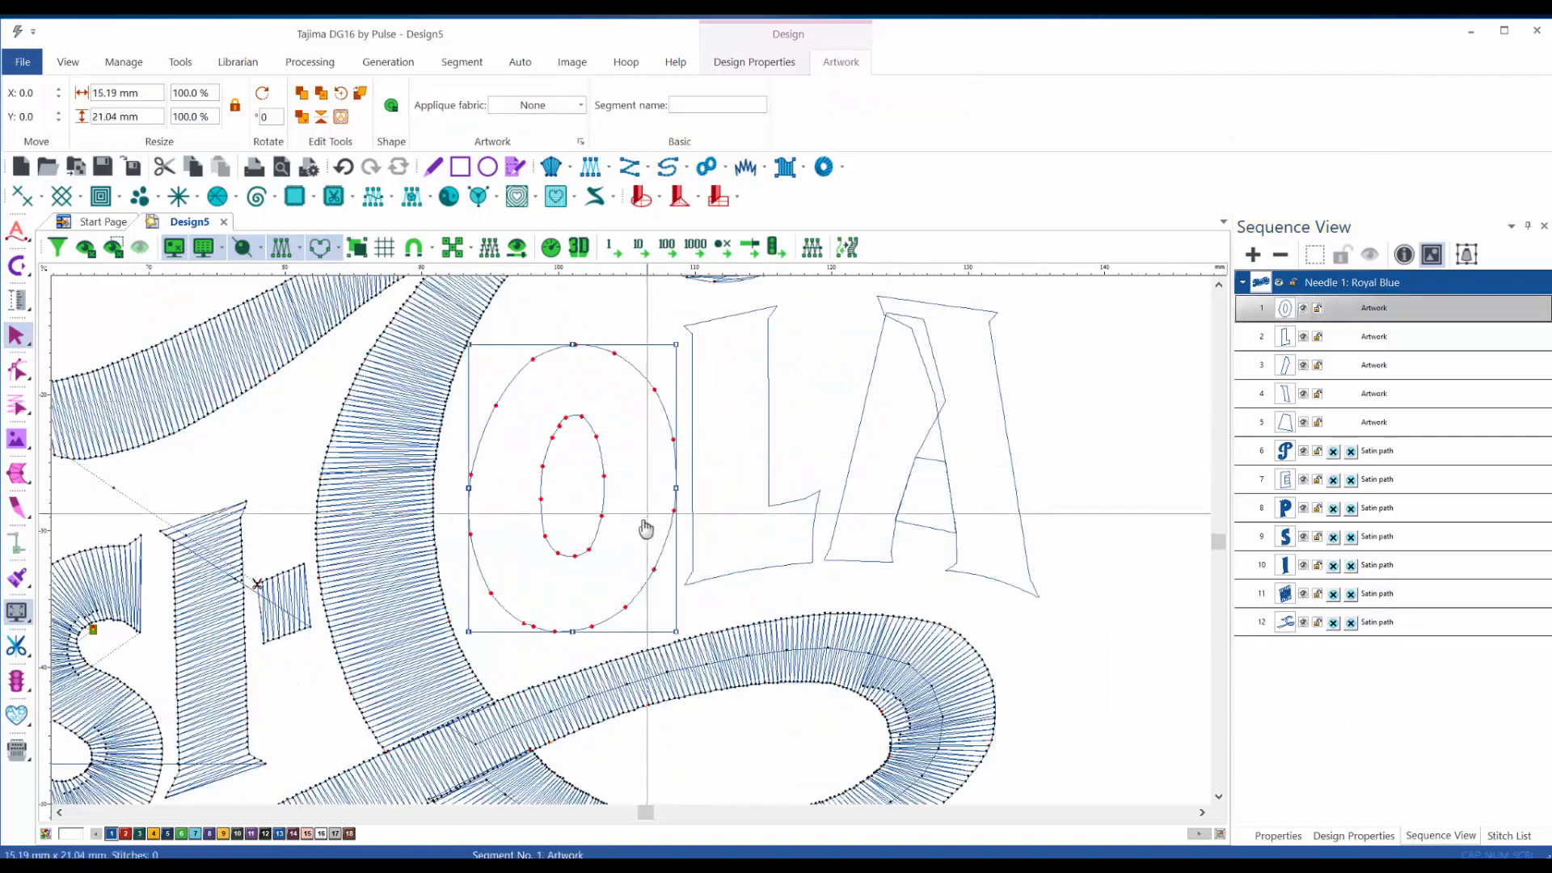
pyautogui.press('a')
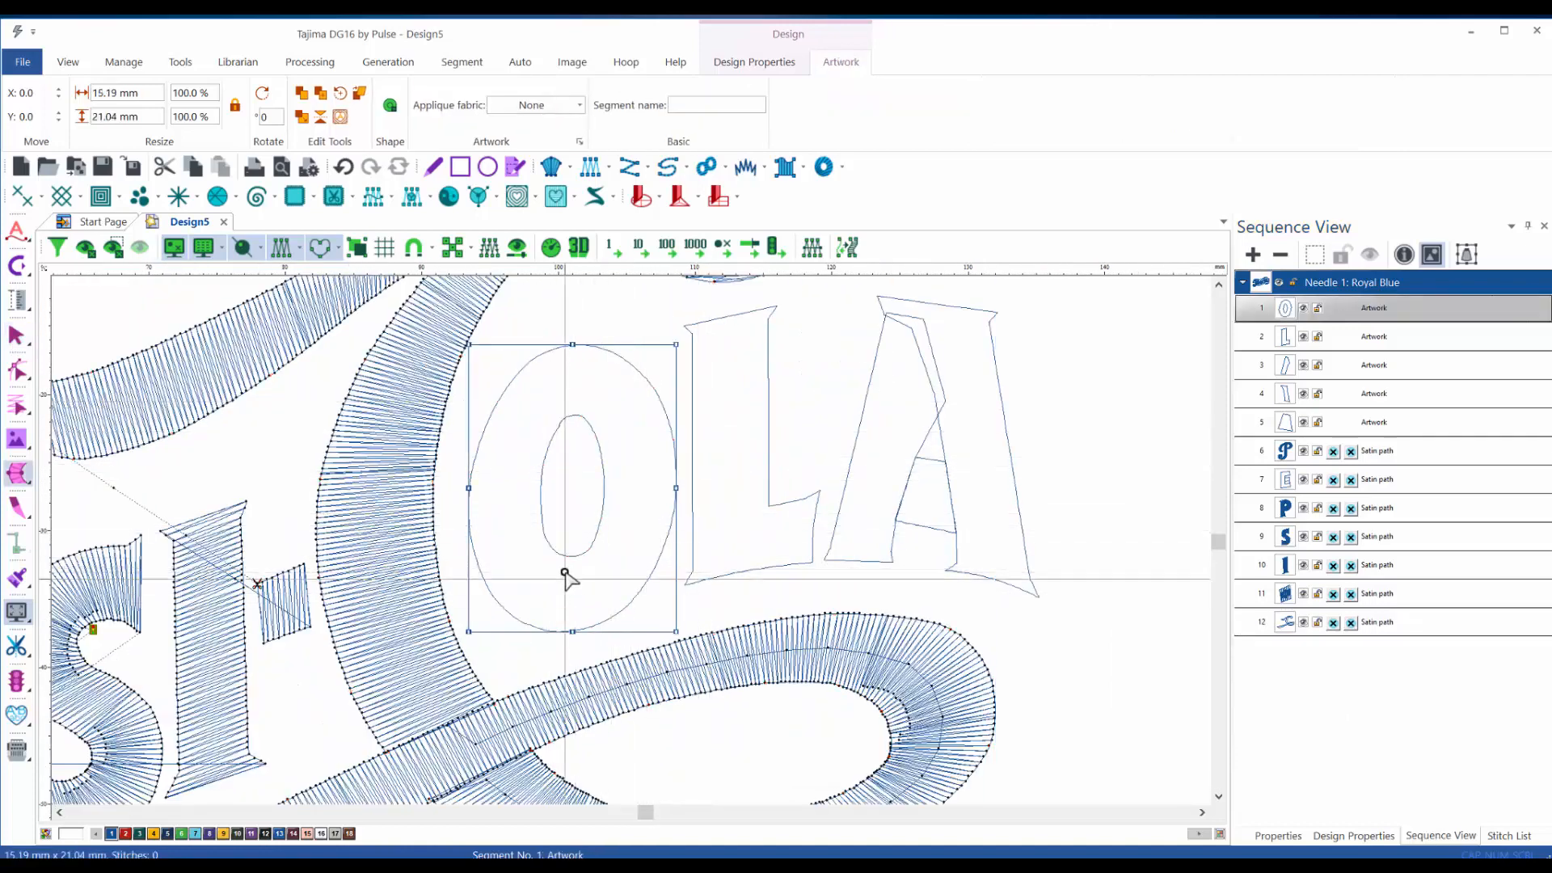
pyautogui.moveTo(559, 604); pyautogui.dragTo(556, 607)
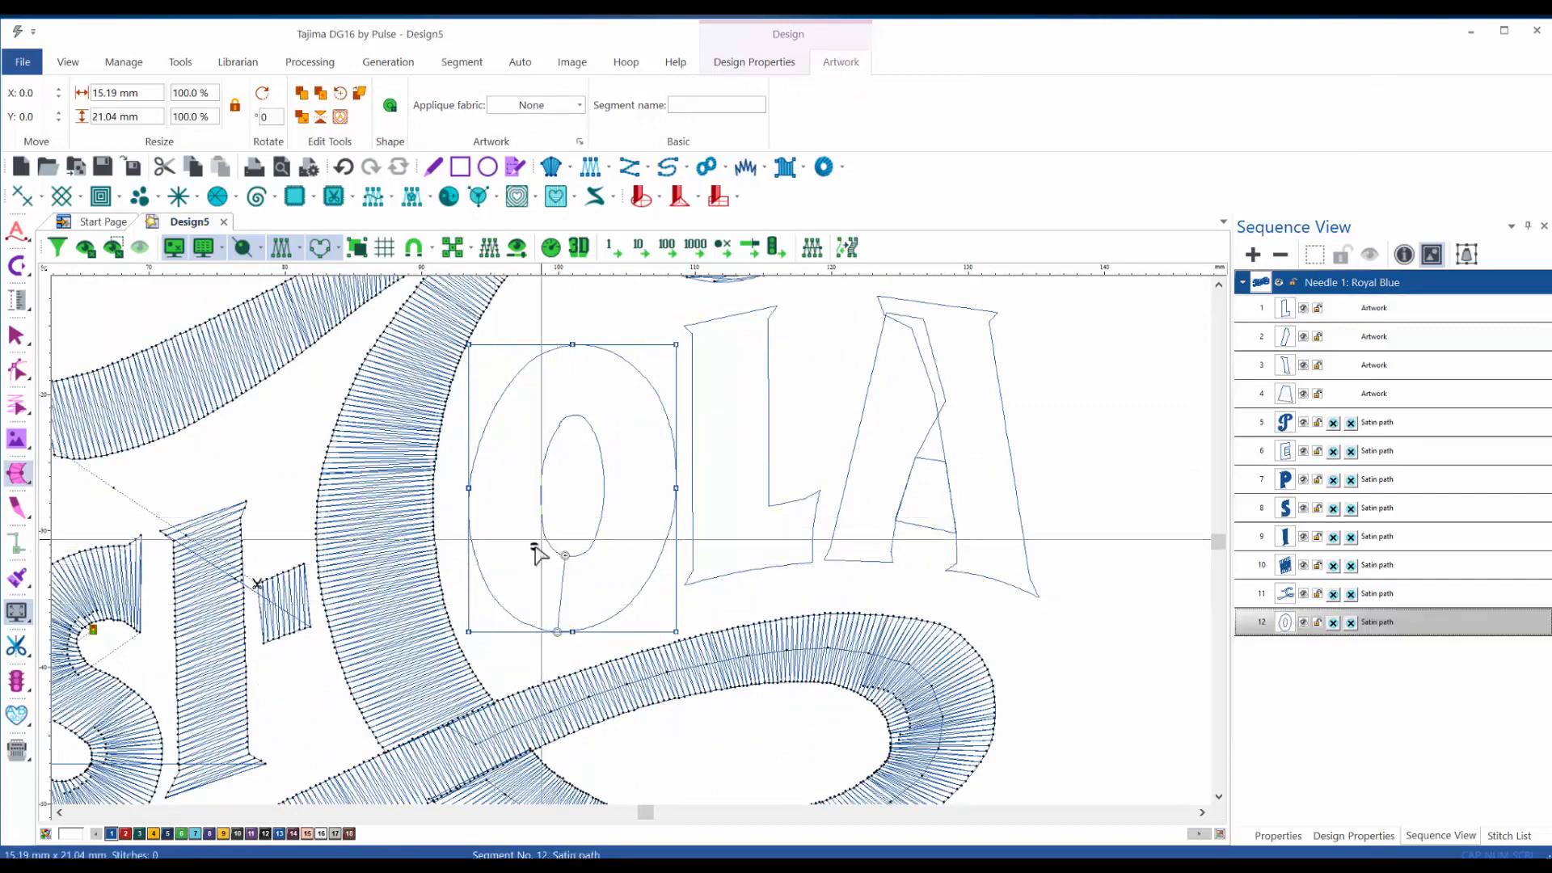
# - Add four direction lines across the O, from its lower left up the left side to the top
pyautogui.moveTo(531, 545); pyautogui.dragTo(500, 557)
pyautogui.moveTo(542, 467); pyautogui.dragTo(476, 455)
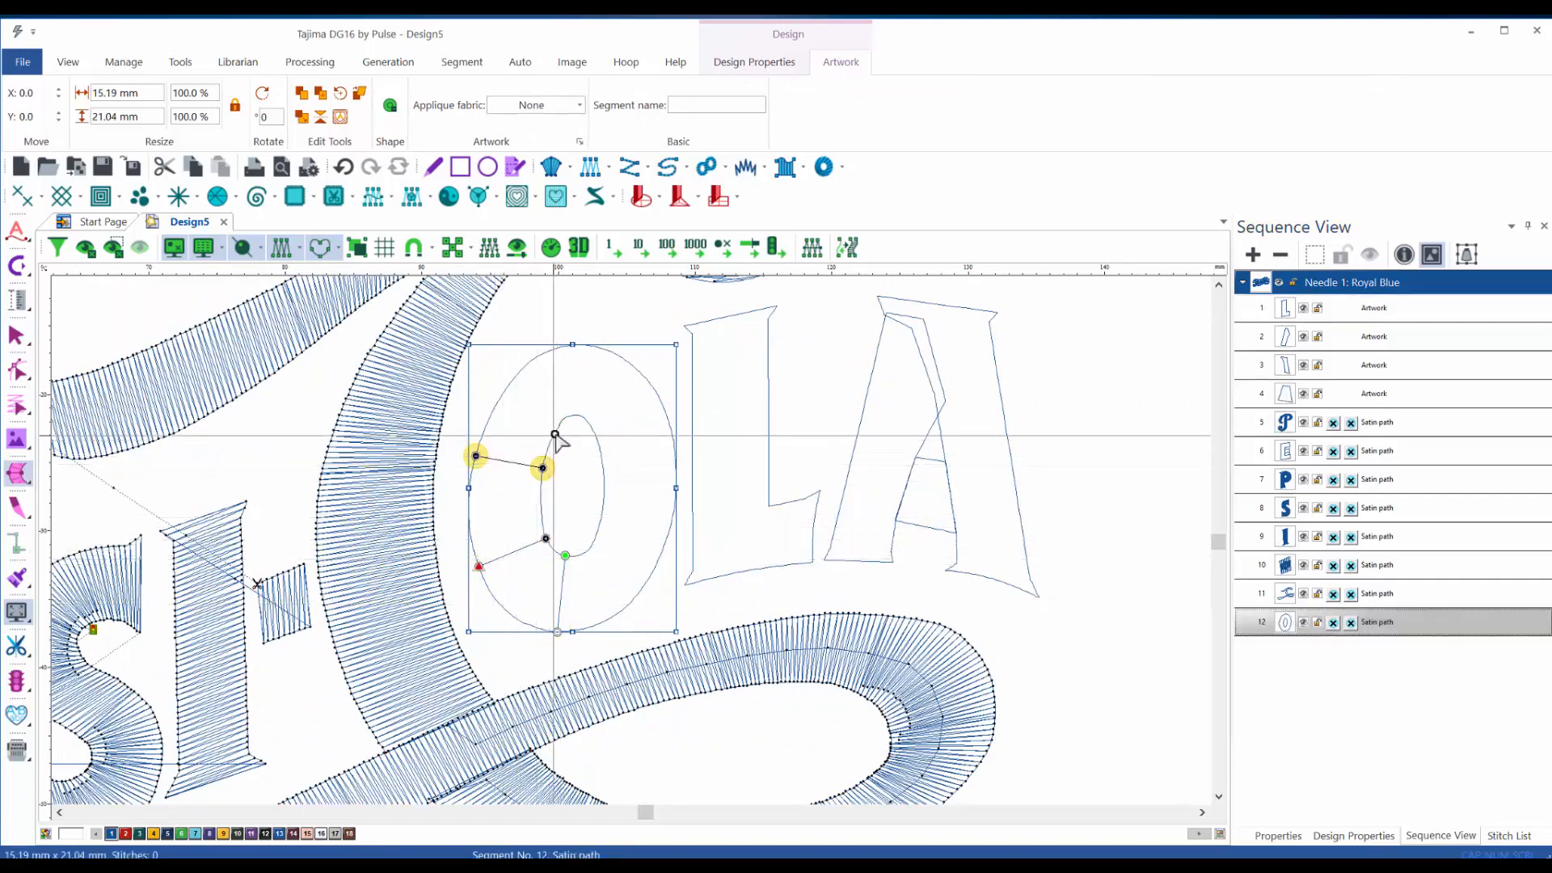
pyautogui.moveTo(501, 396); pyautogui.dragTo(581, 345)
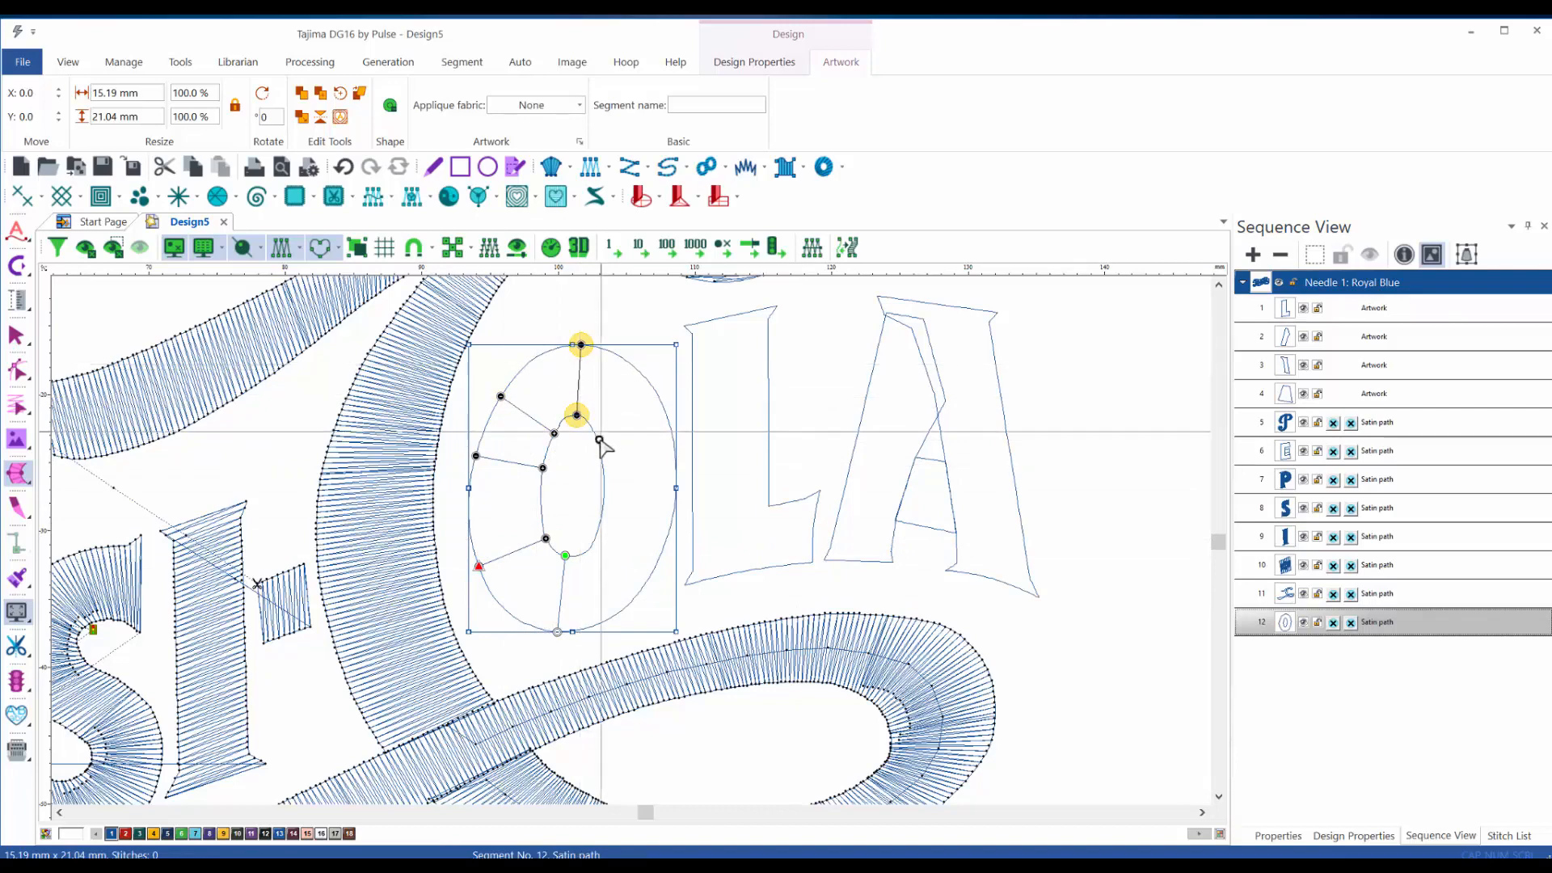
# - Add four direction lines down the O's right side toward the bottom and generate the satin stitches
pyautogui.moveTo(597, 440); pyautogui.dragTo(662, 403)
pyautogui.moveTo(603, 485); pyautogui.dragTo(676, 480)
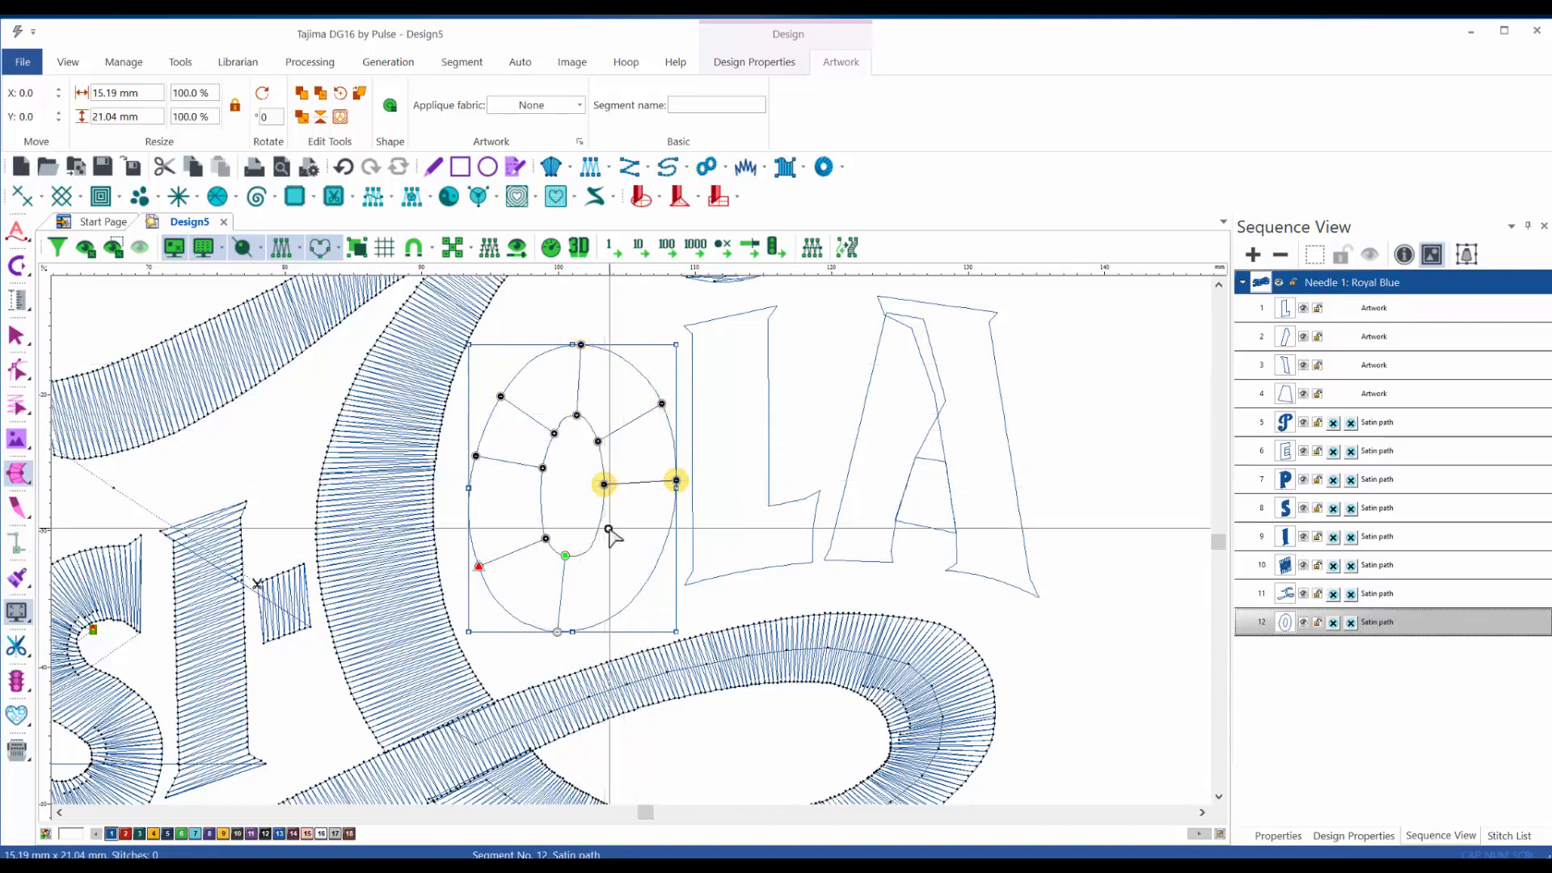
pyautogui.moveTo(598, 530); pyautogui.dragTo(635, 598)
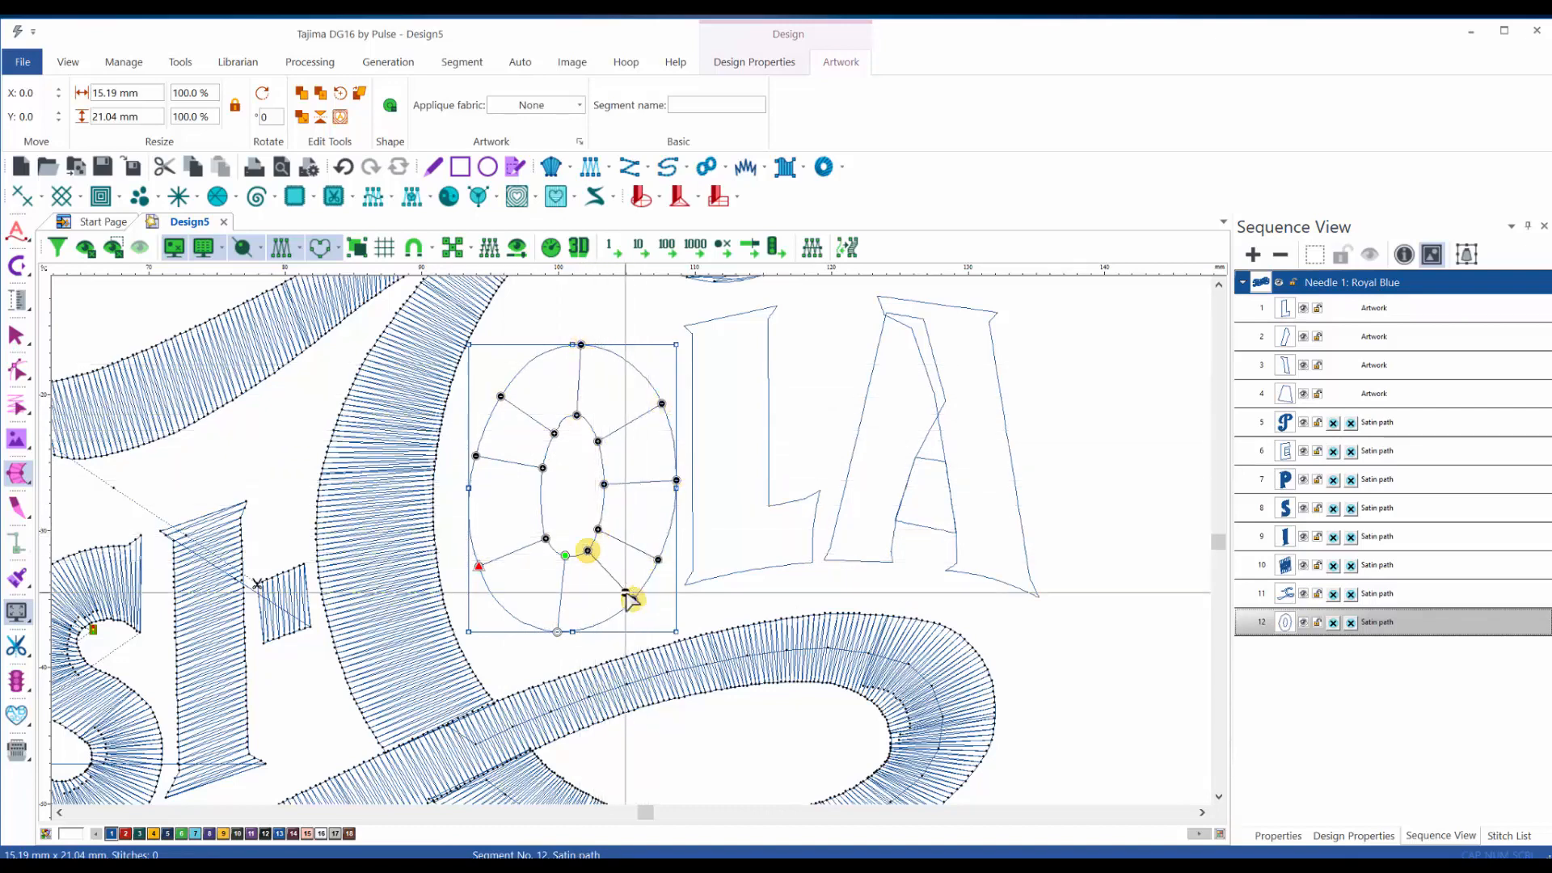
pyautogui.press('Return')
pyautogui.press('Escape')
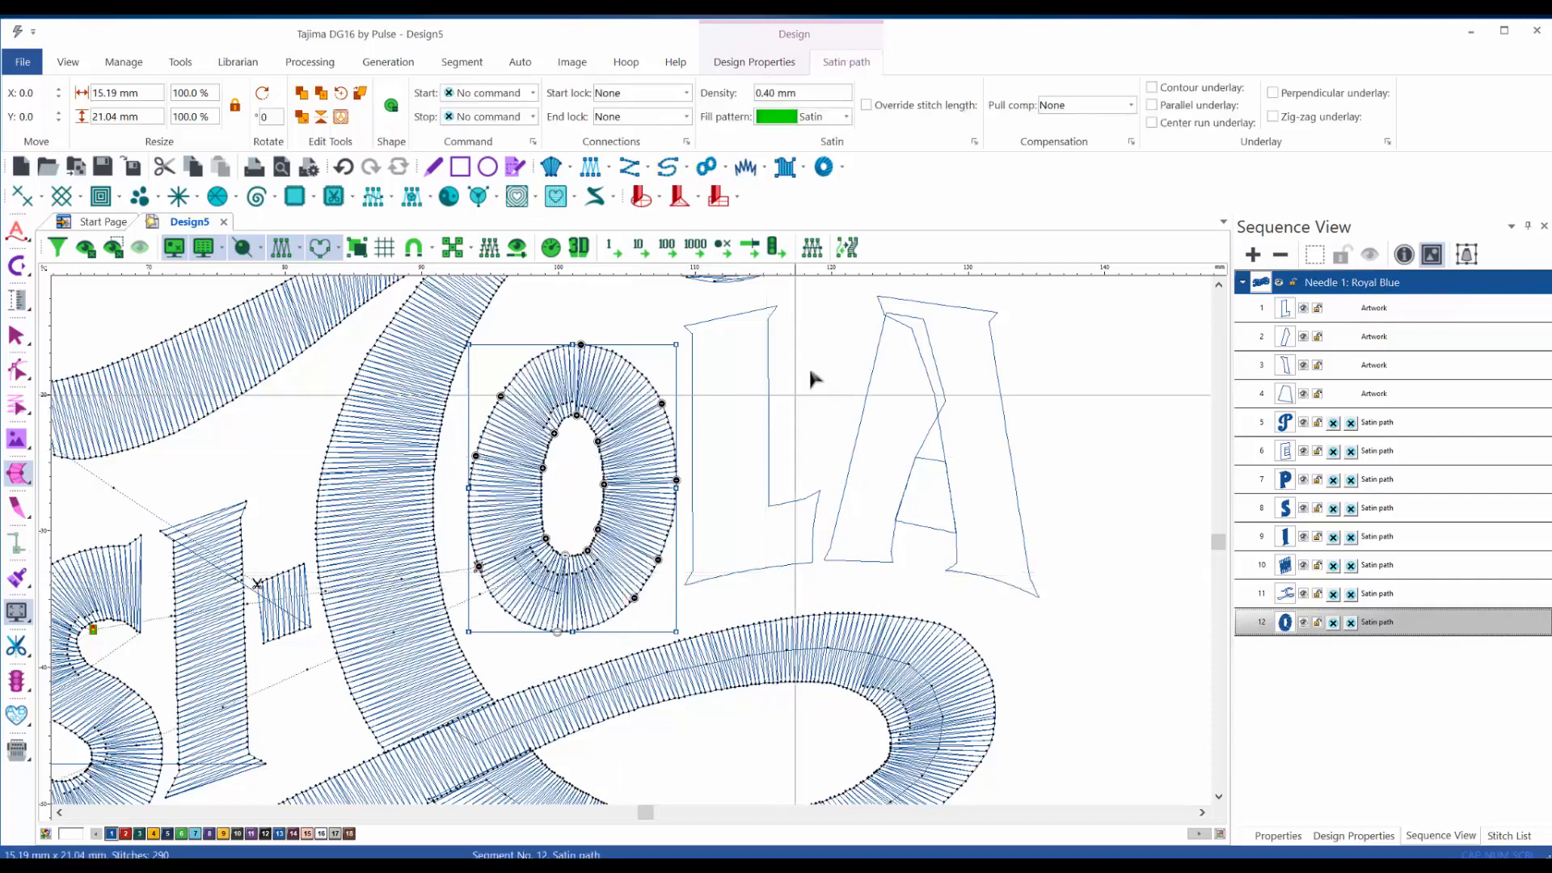
# - Convert the L outline to a satin path, with a short start line across the pointed tip of its foot
pyautogui.click(759, 494)
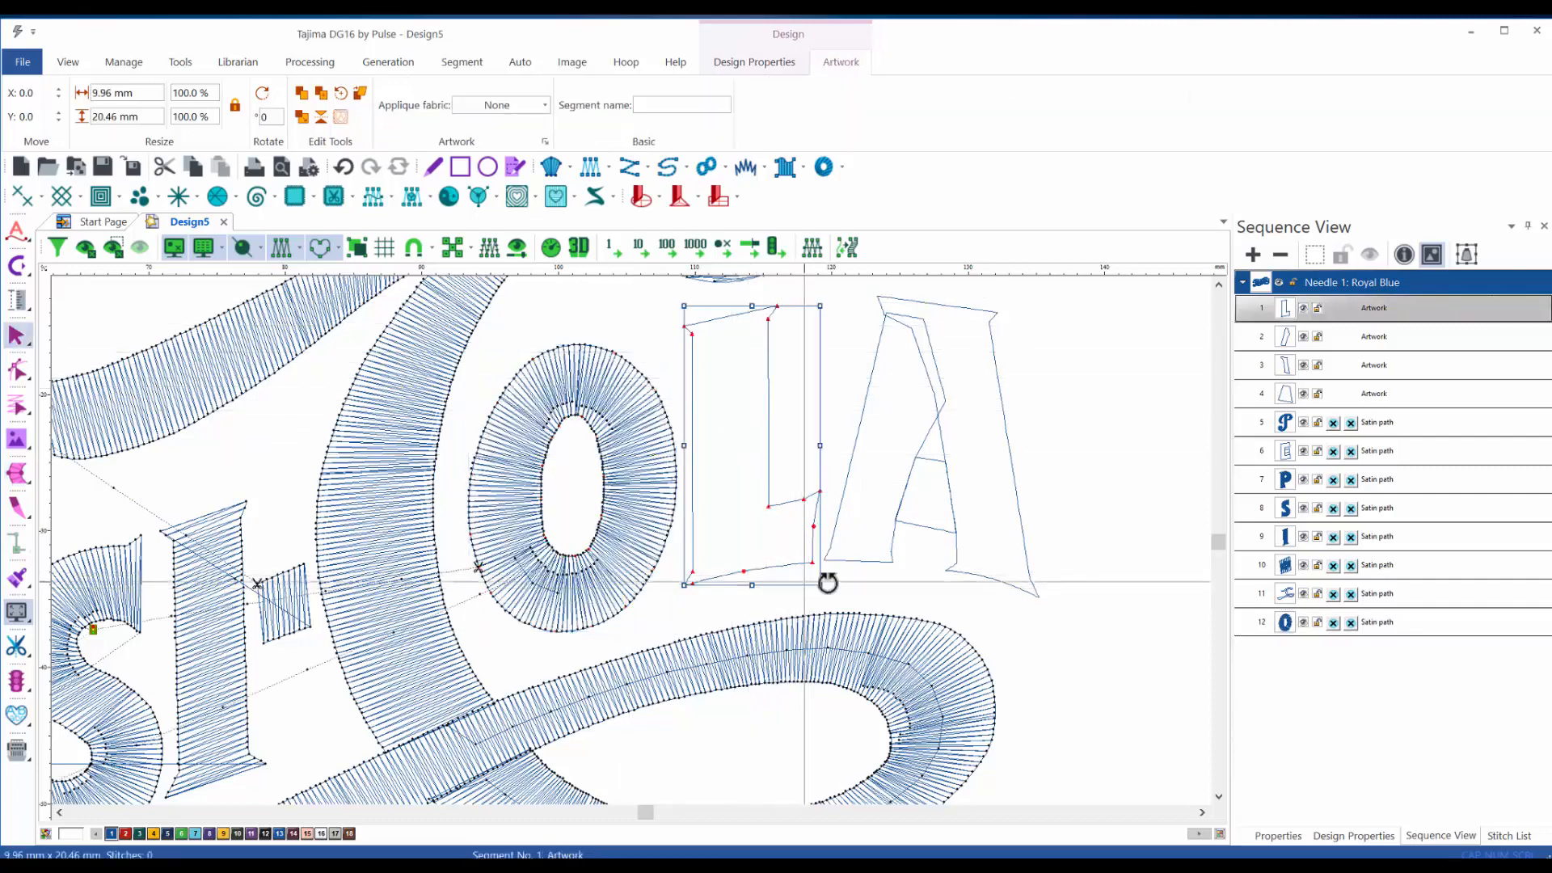
pyautogui.press('s')
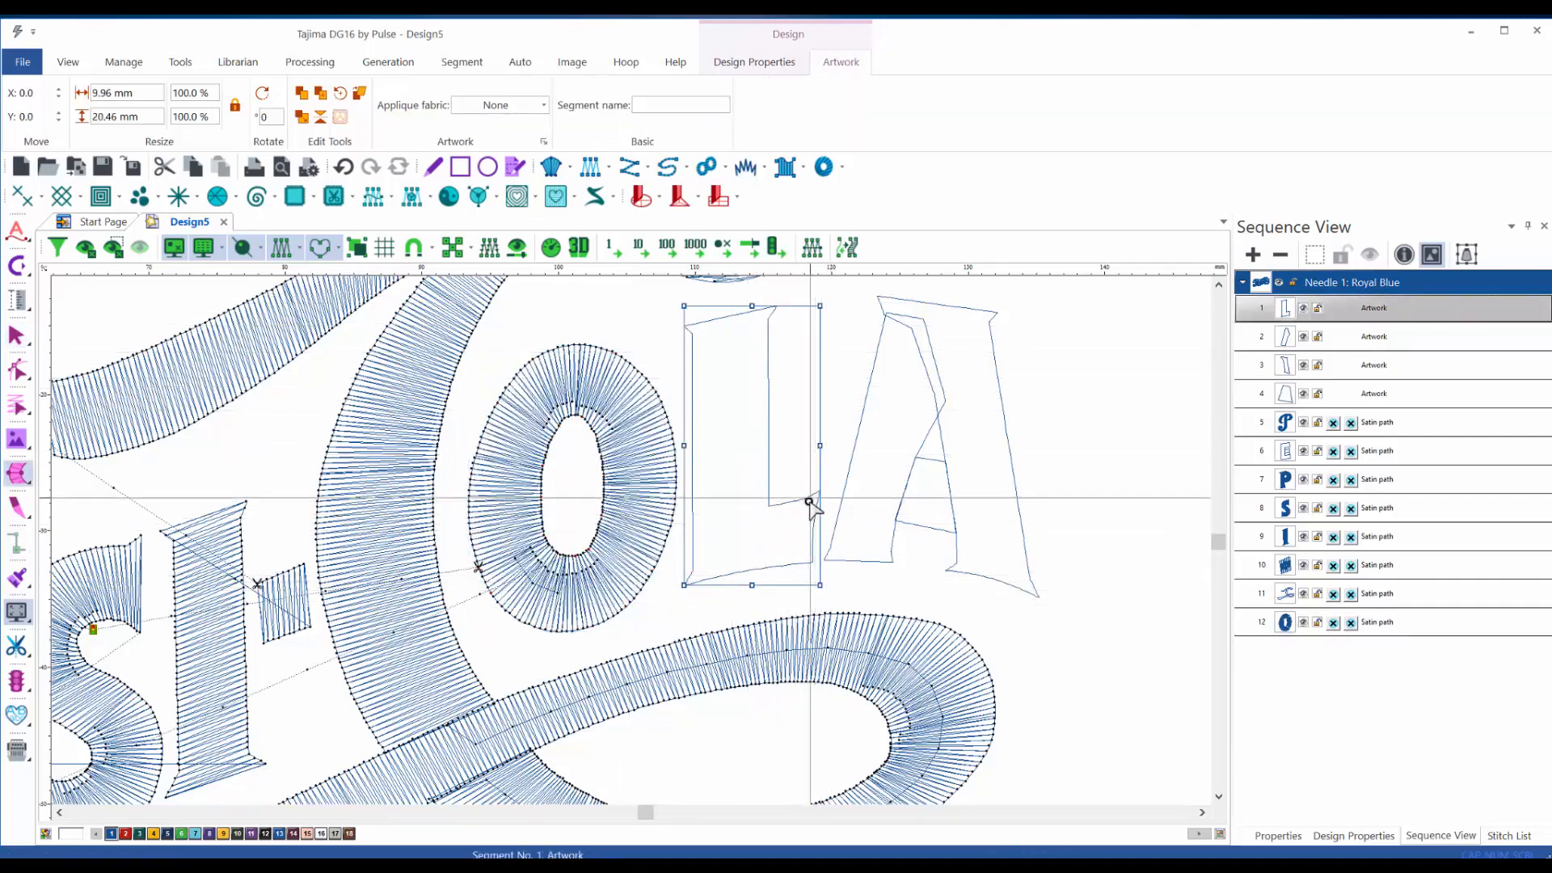
pyautogui.scroll(3, 808, 507)
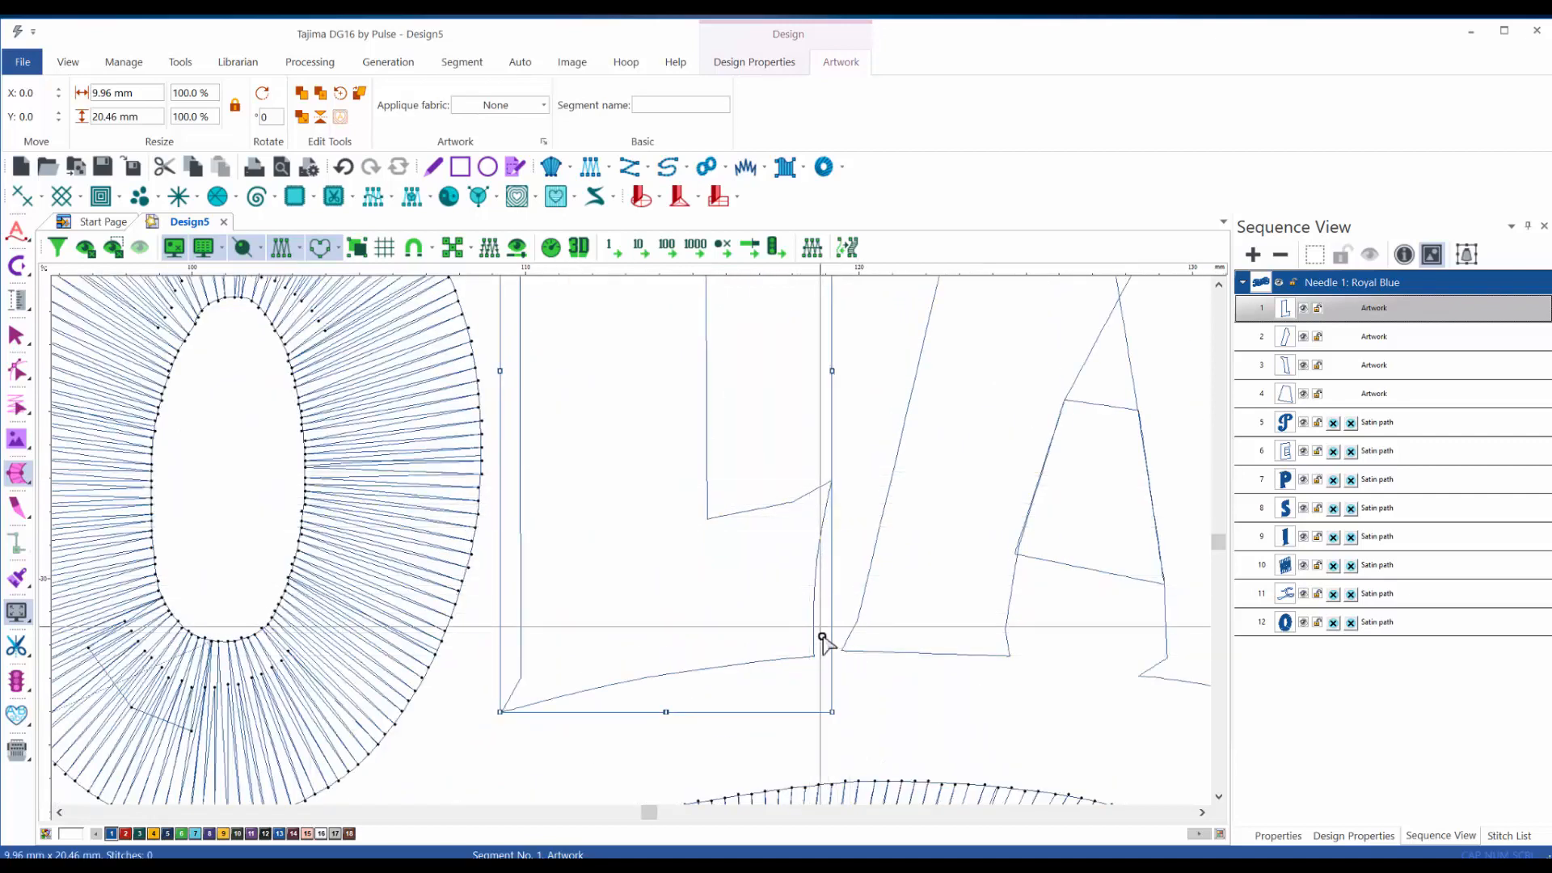
pyautogui.scroll(1, 825, 492)
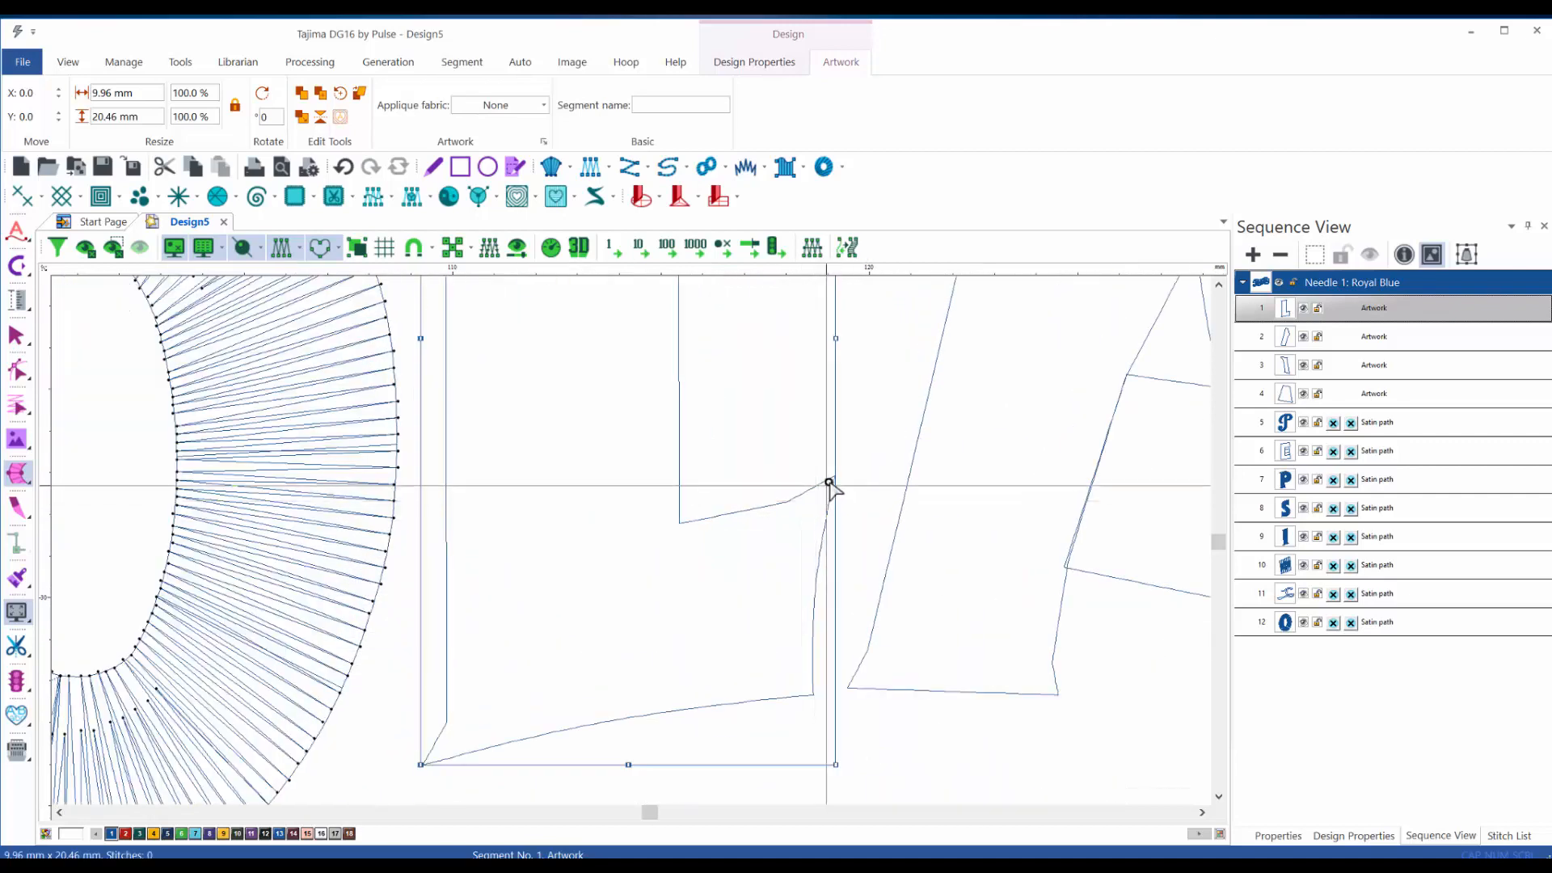
pyautogui.click(824, 481)
pyautogui.click(826, 505)
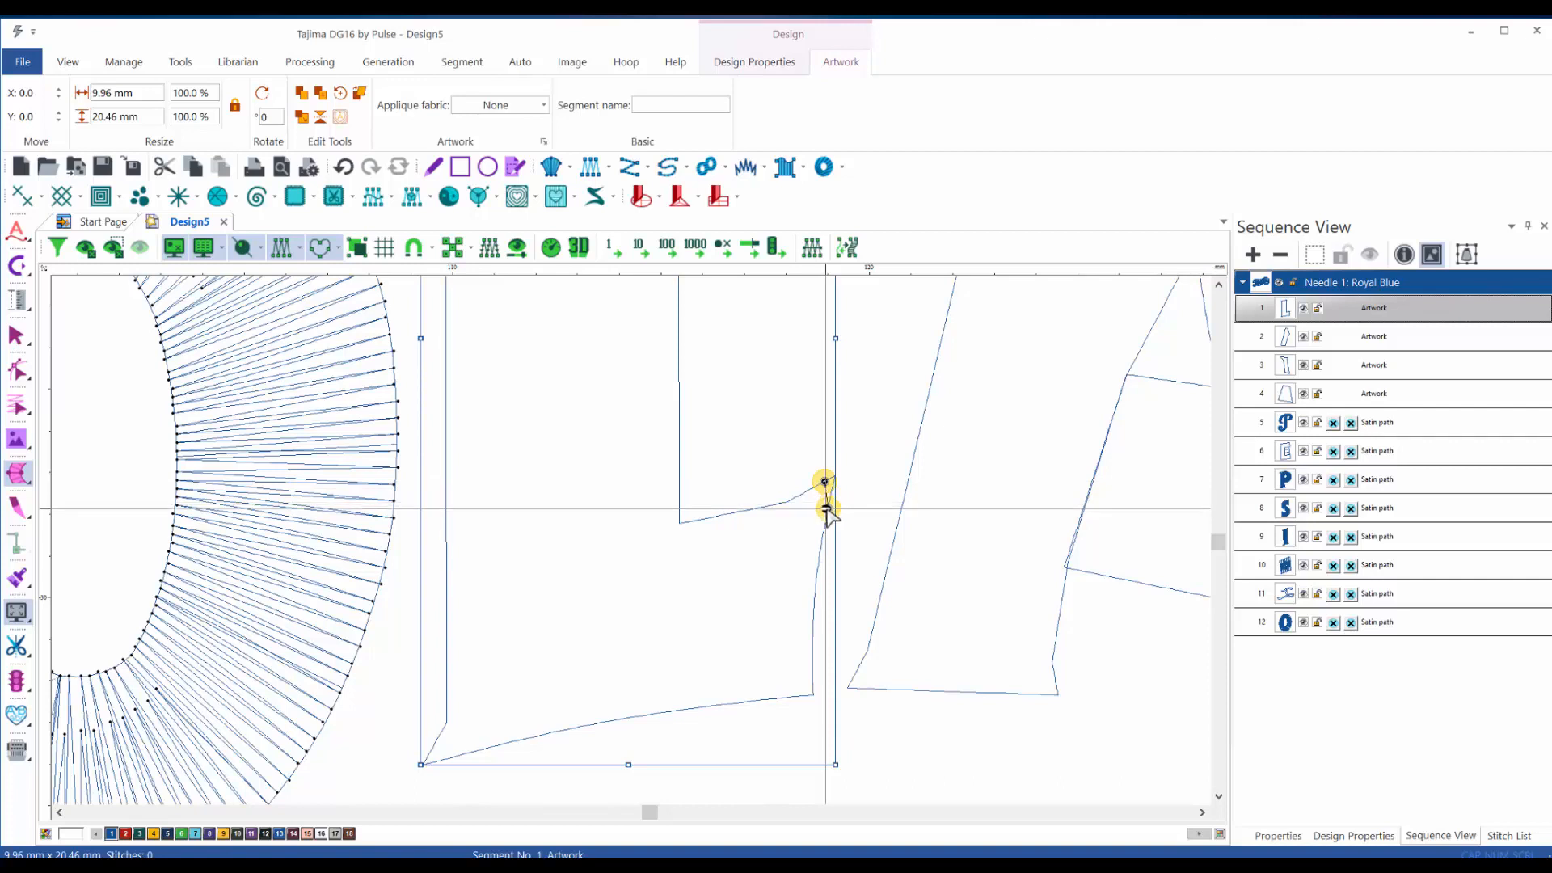
pyautogui.press('Return')
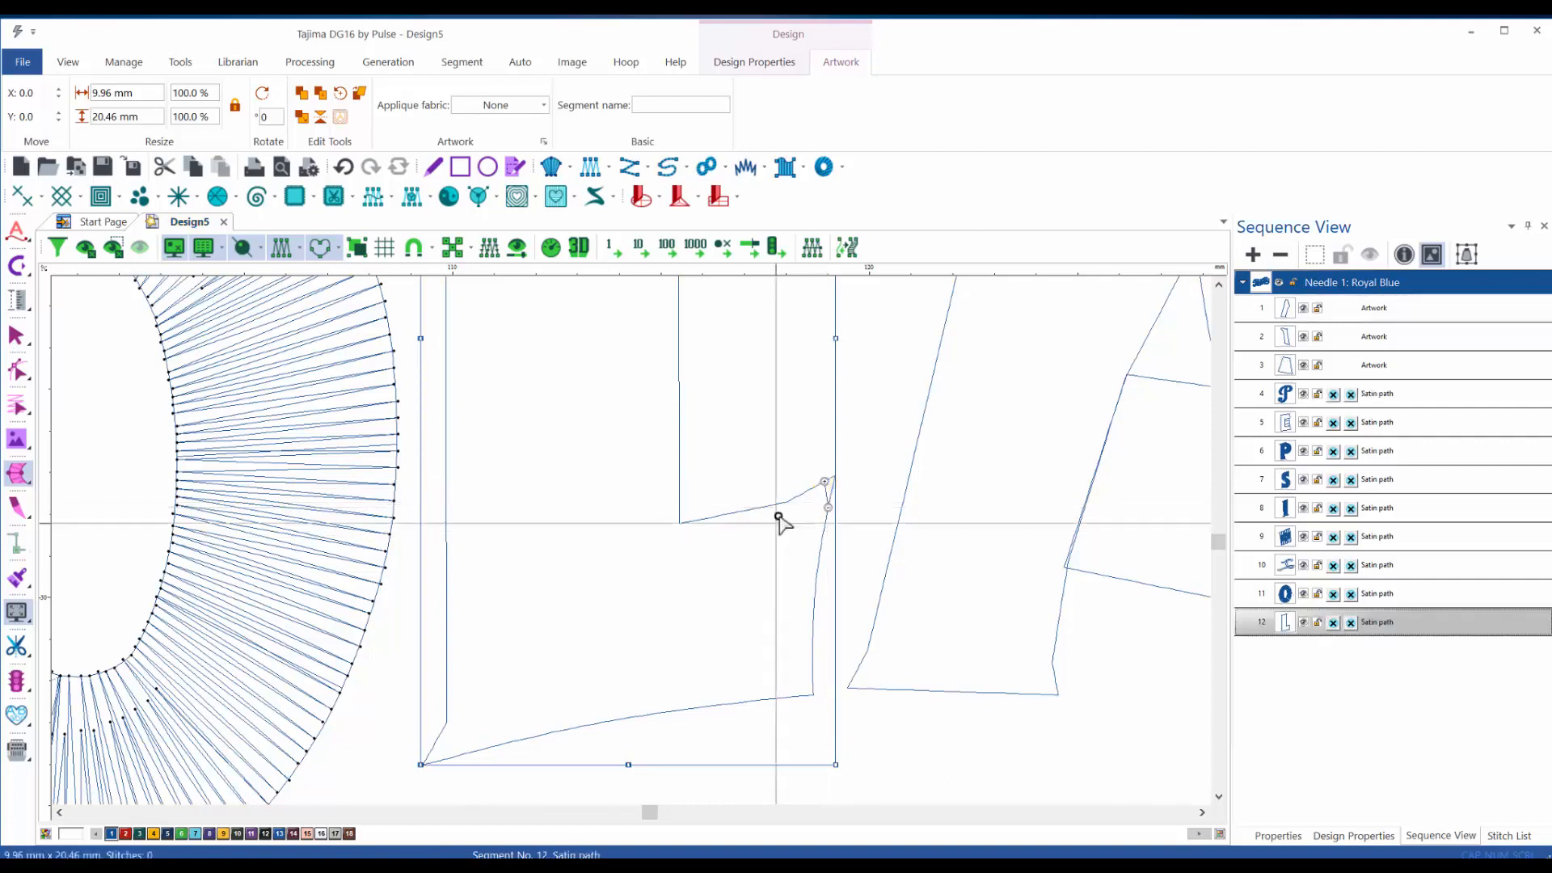
# - Add a direction line across the L's foot to its lower right corner and a diagonal one from the inner corner to the outer corner
pyautogui.click(764, 507)
pyautogui.click(814, 695)
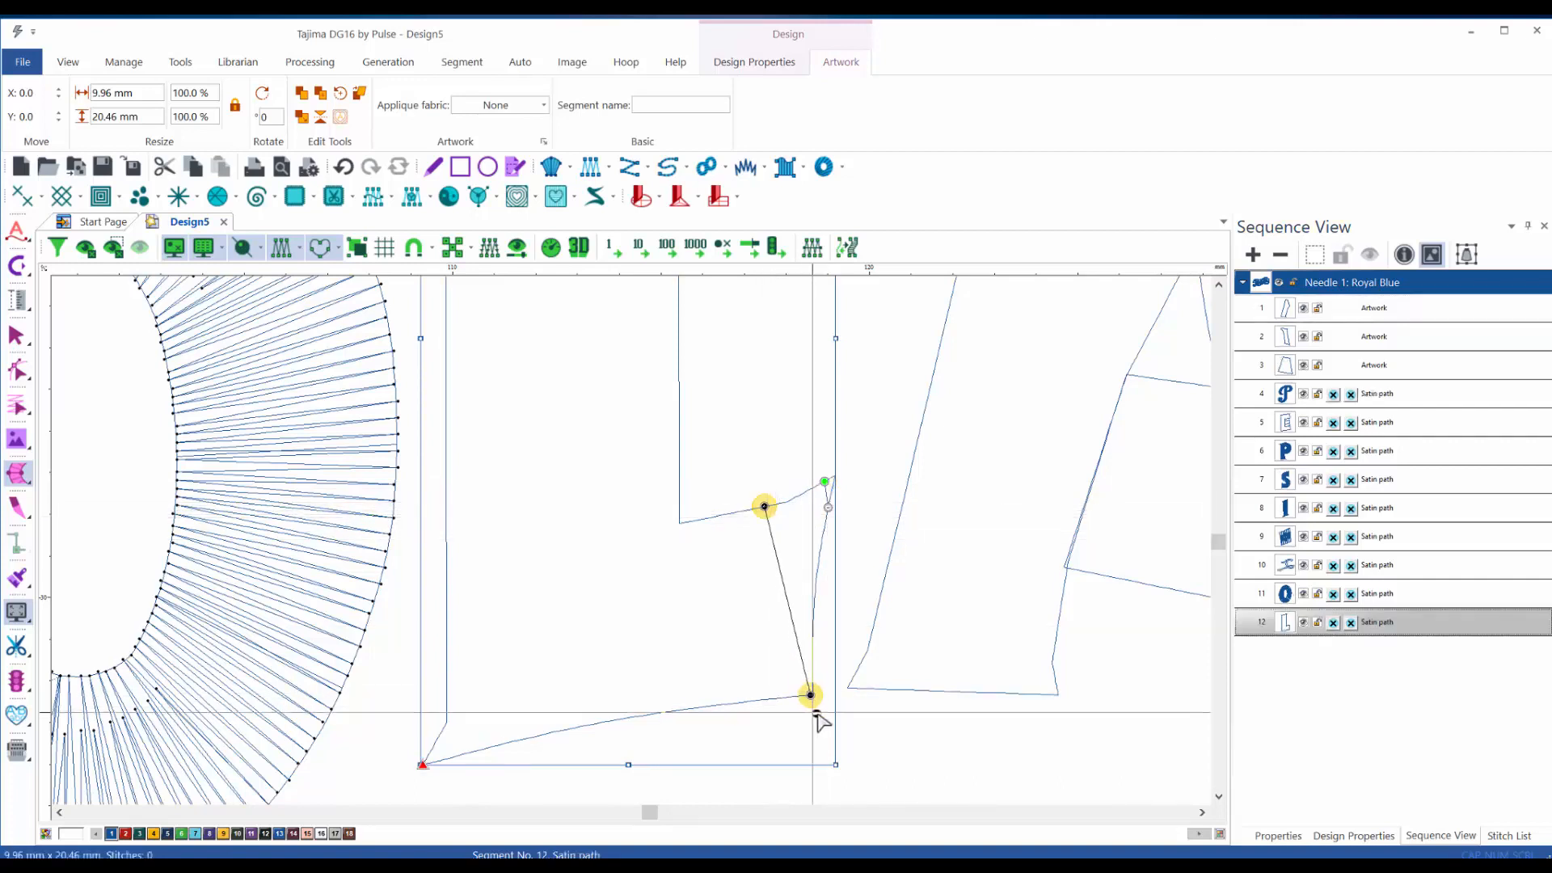
pyautogui.click(680, 523)
pyautogui.click(422, 765)
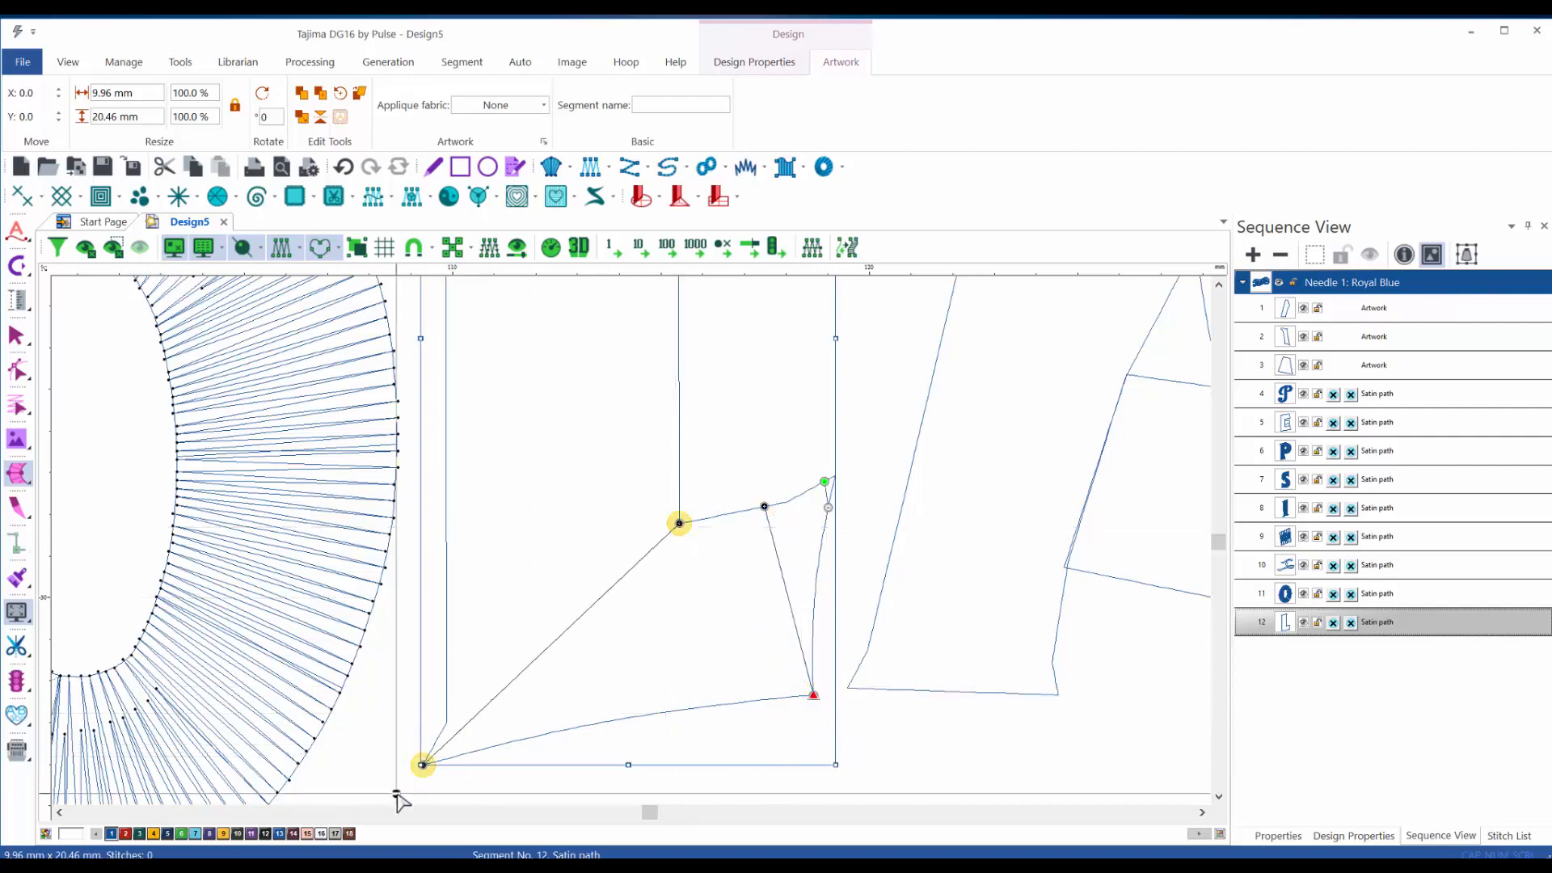
# - Add a near-vertical direction line across the L's foot beside the inner corner and a near-horizontal one across the stem just above it
pyautogui.click(696, 519)
pyautogui.click(684, 710)
pyautogui.click(680, 507)
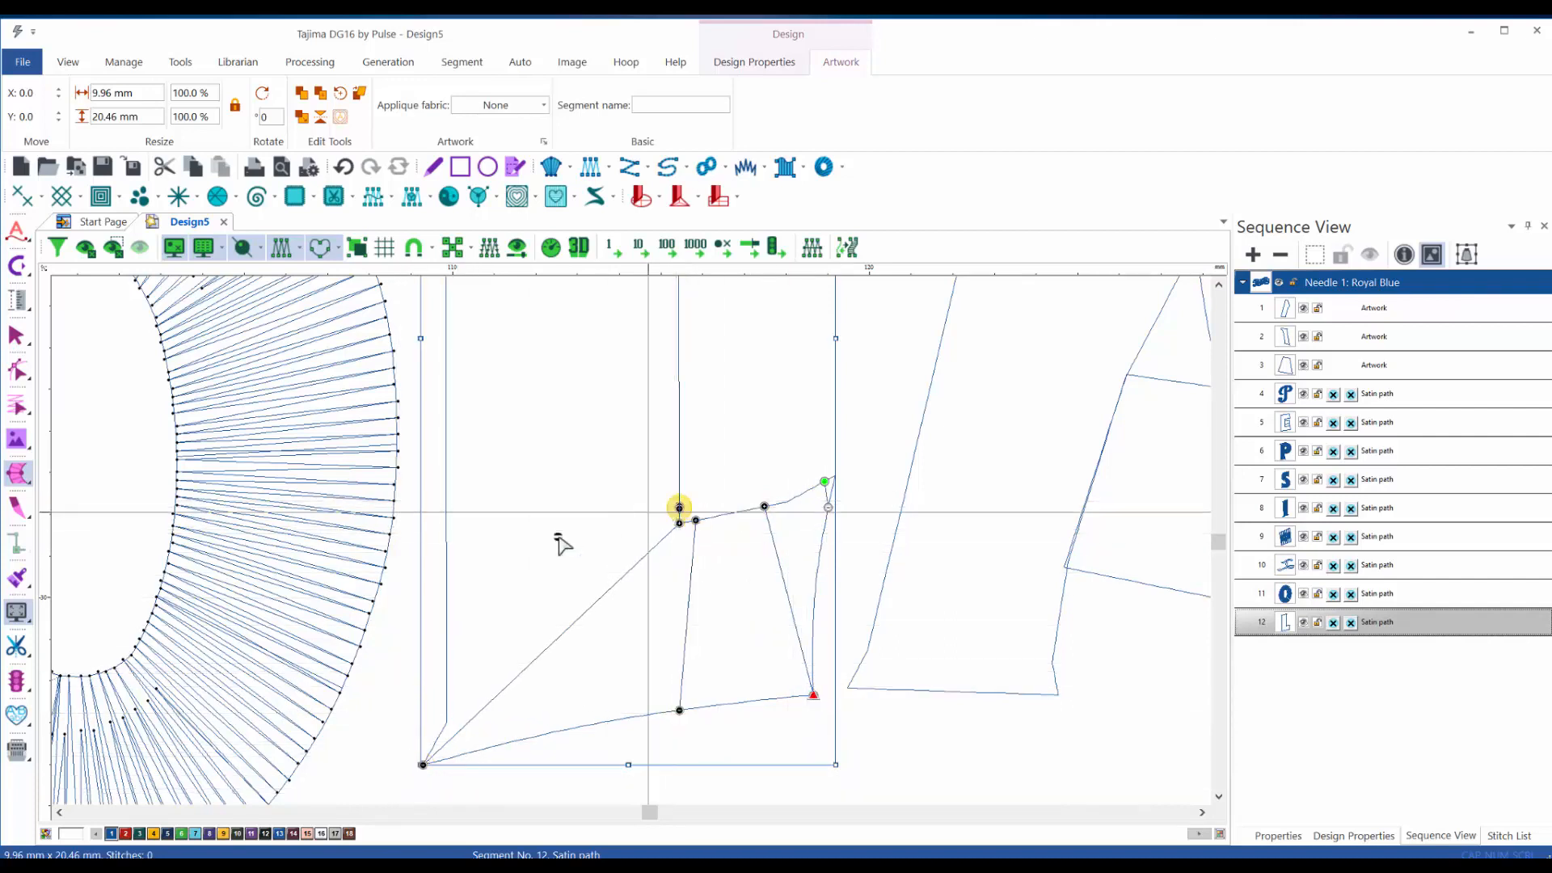
pyautogui.click(446, 552)
pyautogui.scroll(-4, 606, 540)
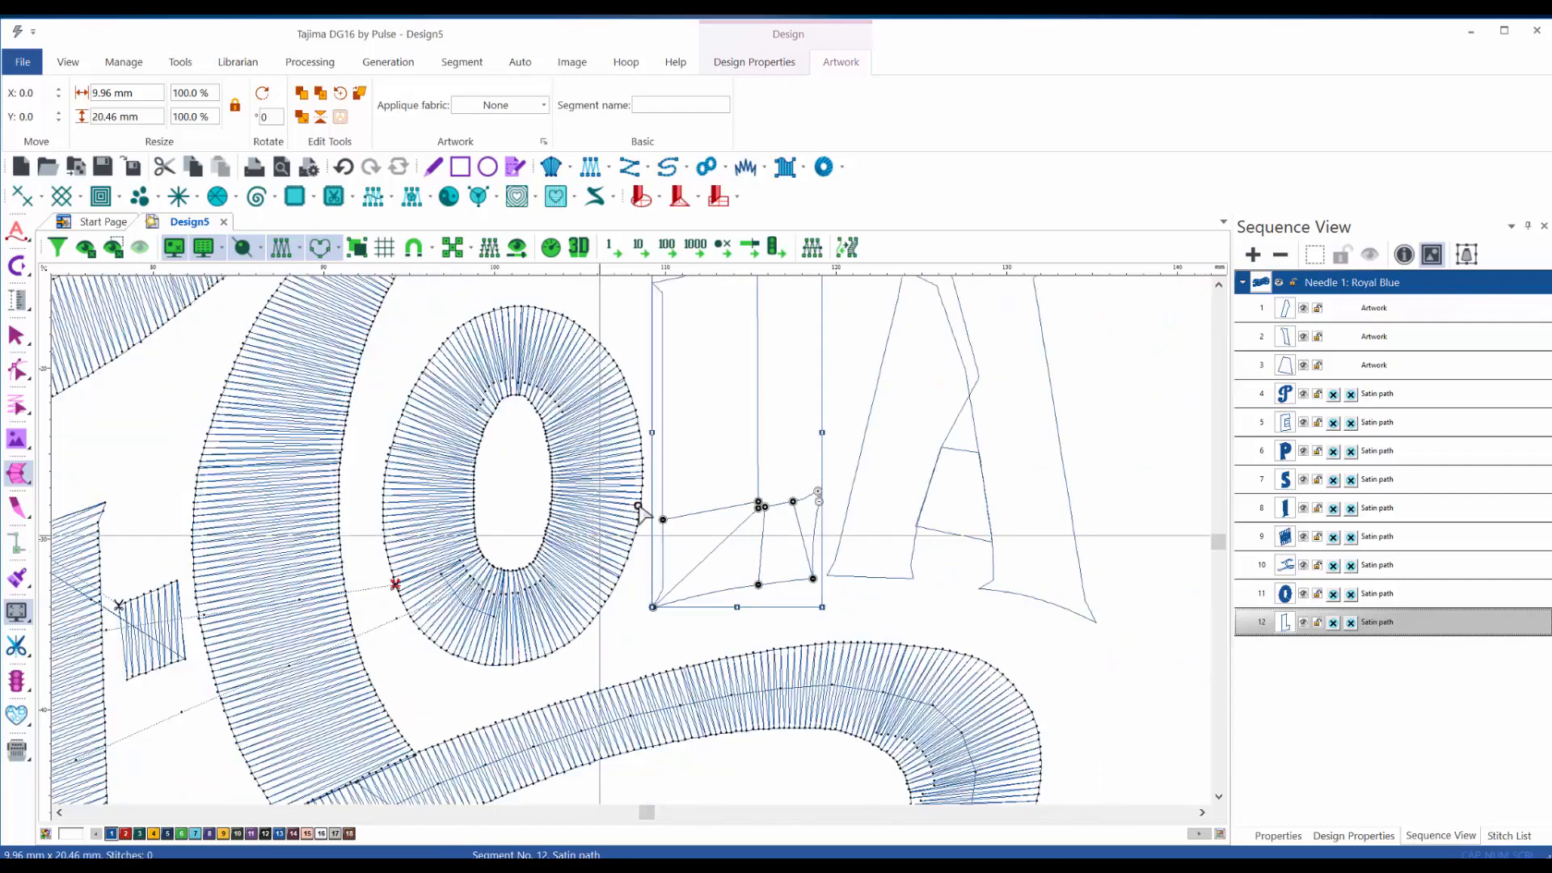
# - Add a direction line across the top of the L's stem, between its two upper corners, and generate the satin stitches
pyautogui.moveTo(745, 452); pyautogui.dragTo(698, 627)
pyautogui.click(722, 431)
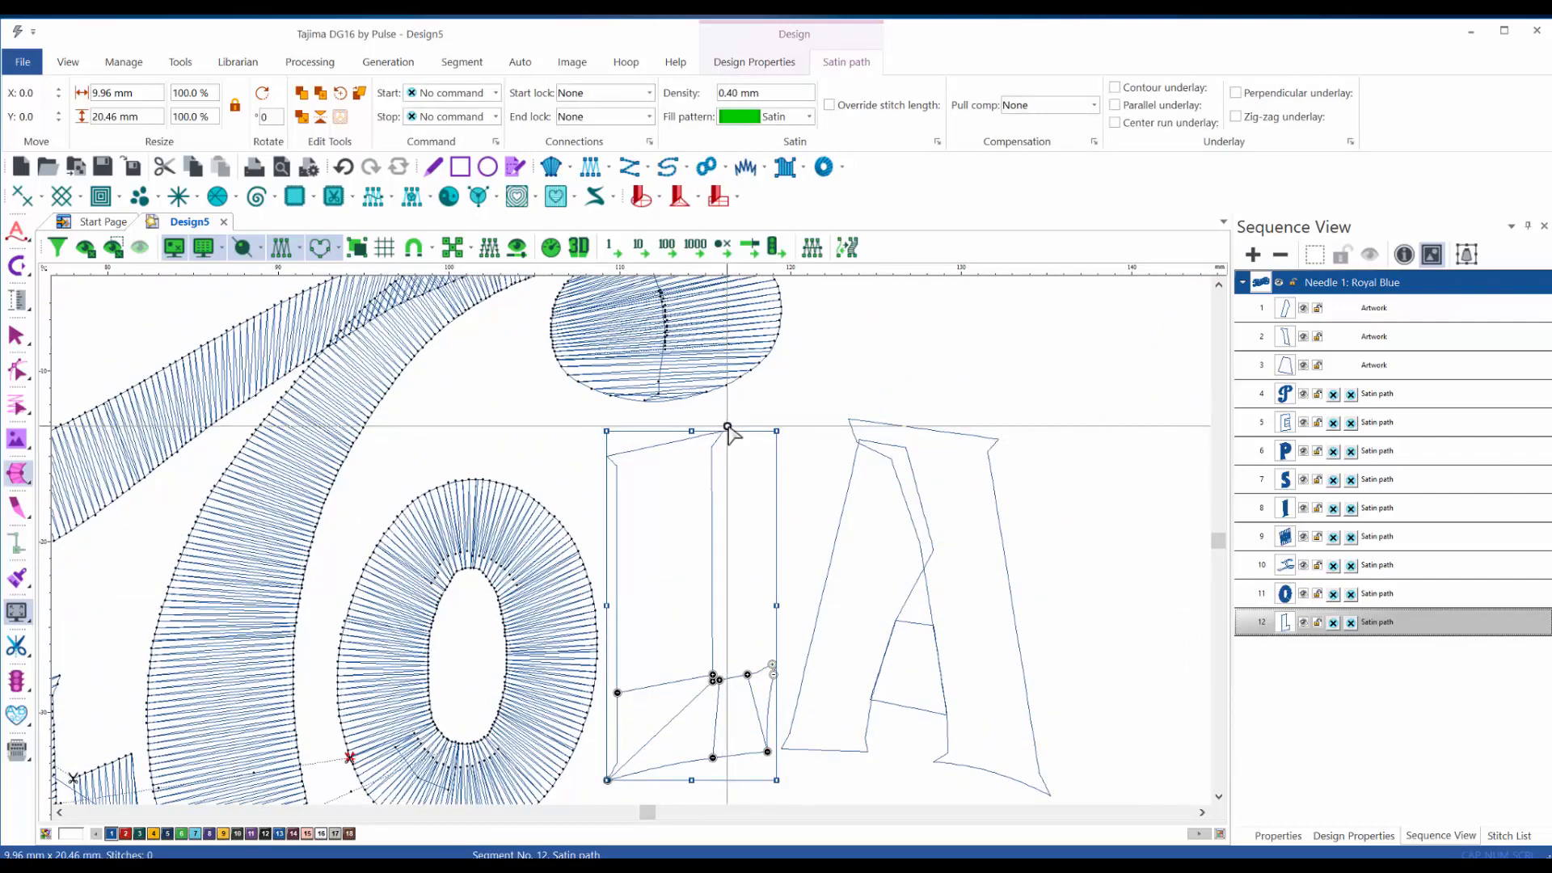
pyautogui.click(606, 456)
pyautogui.press('Return')
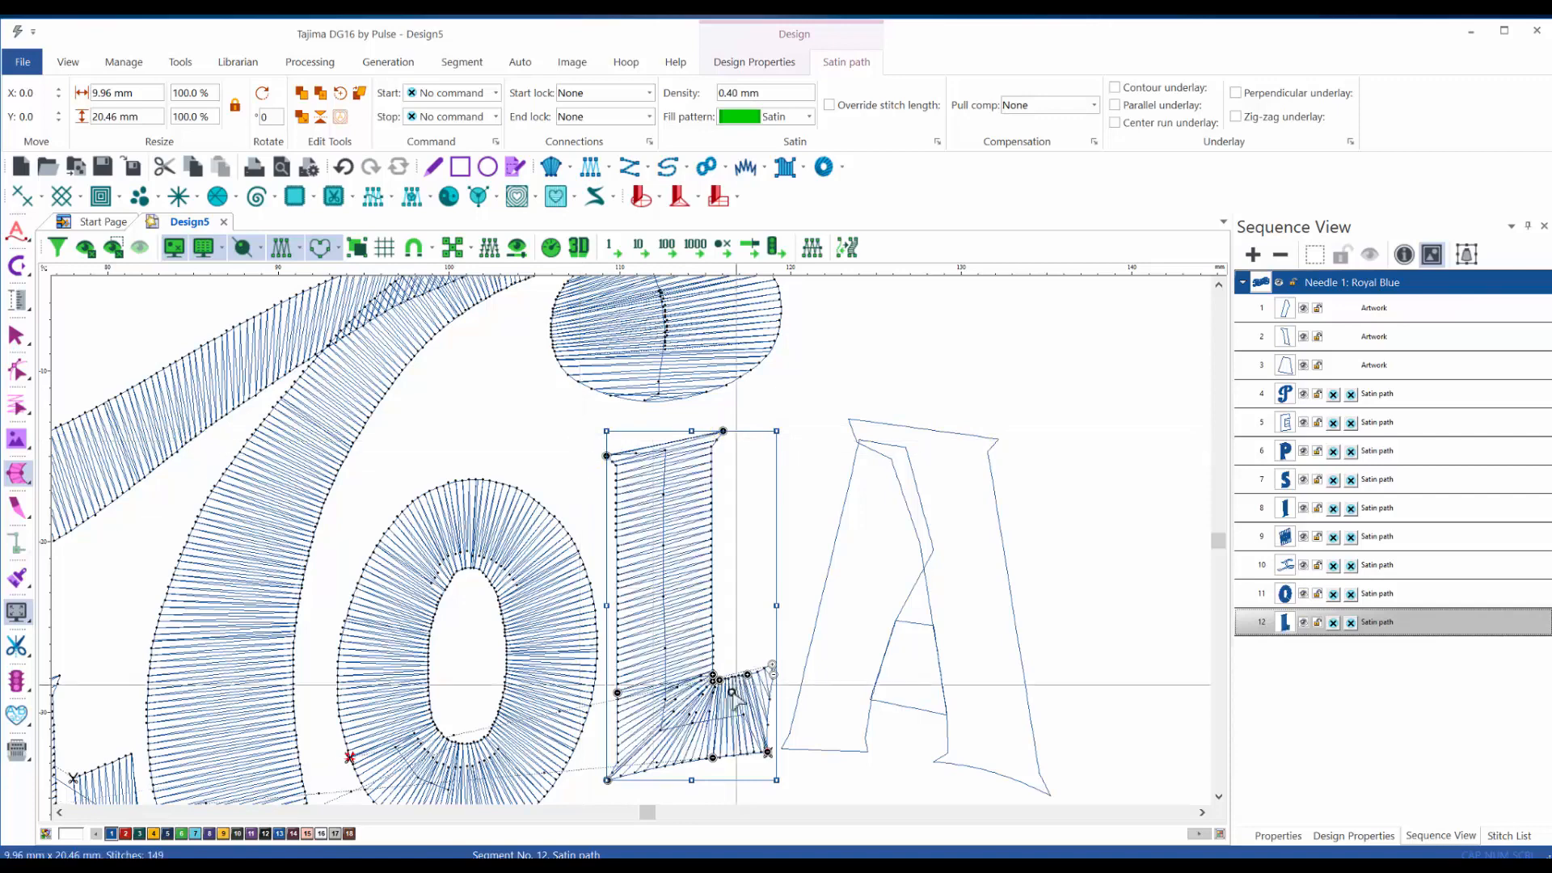
# - Shift the upper end of the direction line near the tip of the L's foot slightly outward toward the tip
pyautogui.scroll(-1, 751, 710)
pyautogui.scroll(3, 813, 526)
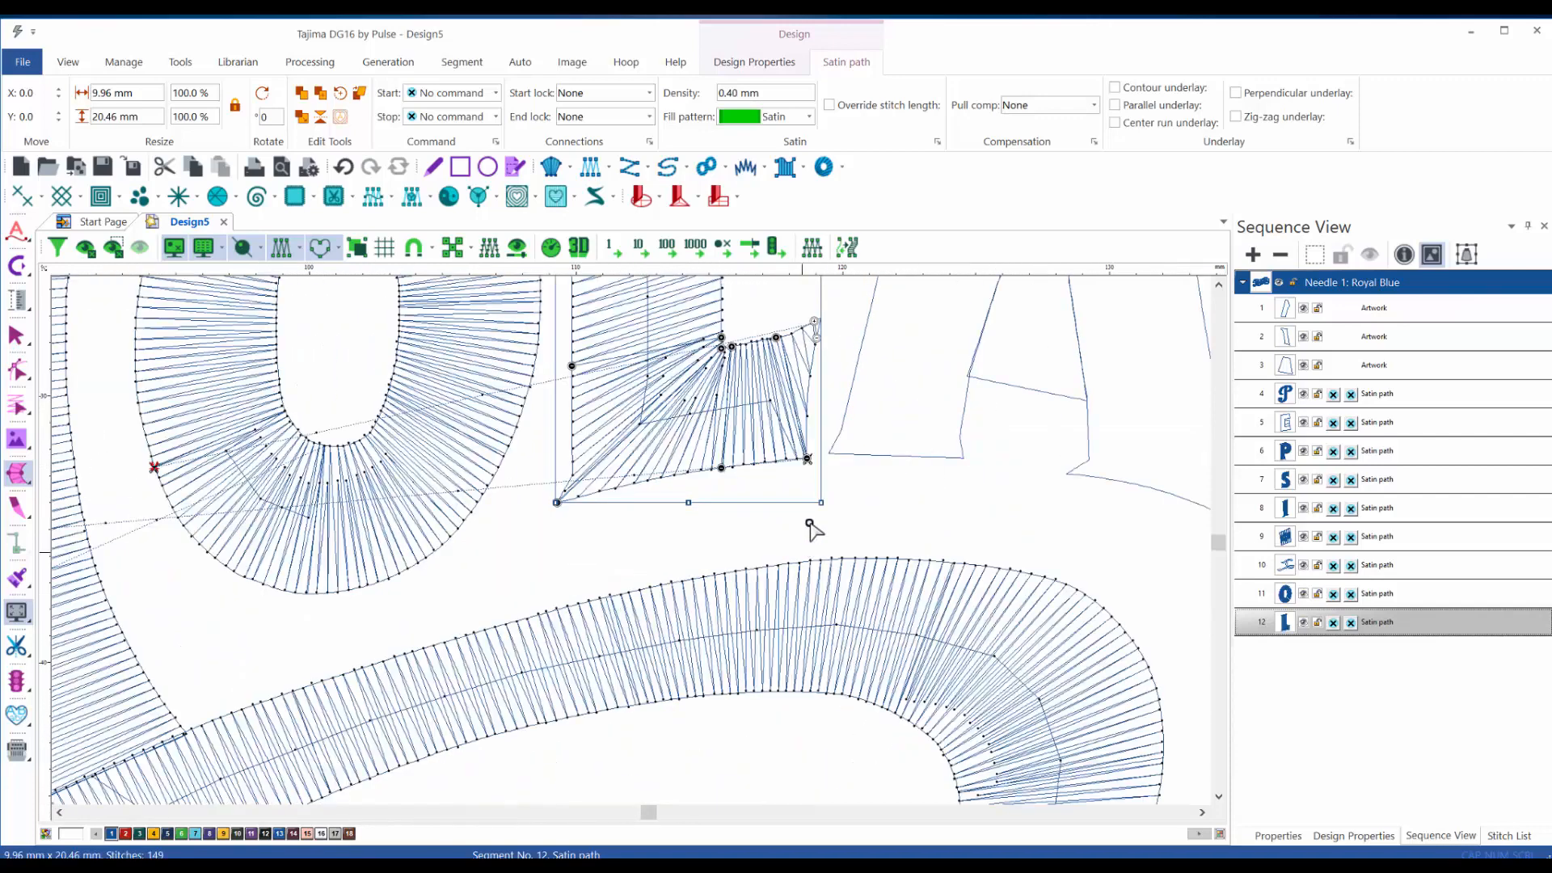
pyautogui.click(781, 336)
pyautogui.click(806, 458)
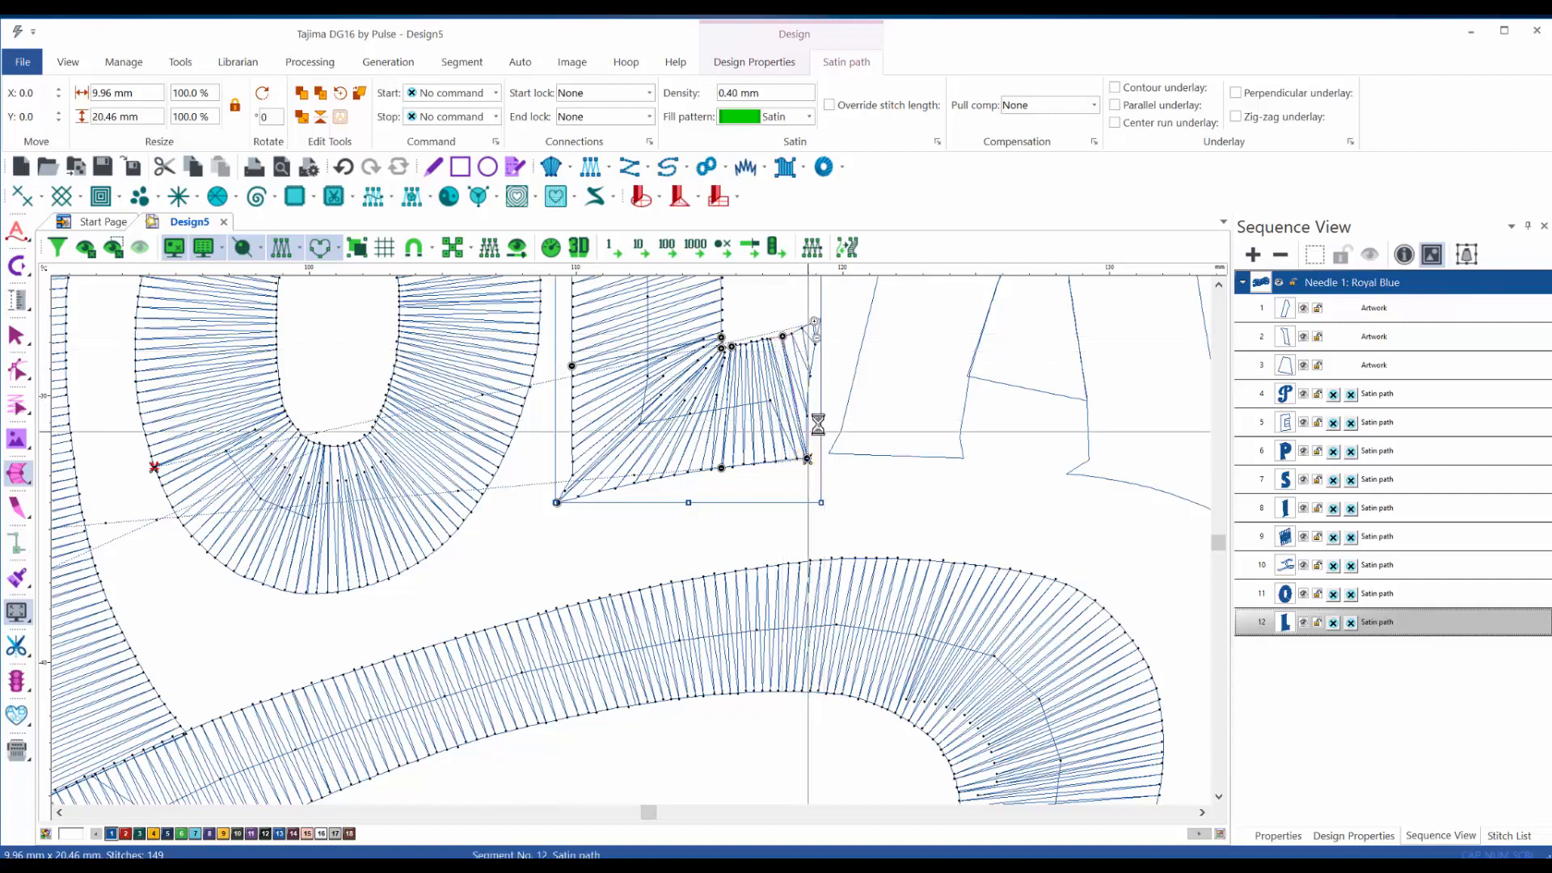
pyautogui.press('Escape')
pyautogui.scroll(-2, 821, 439)
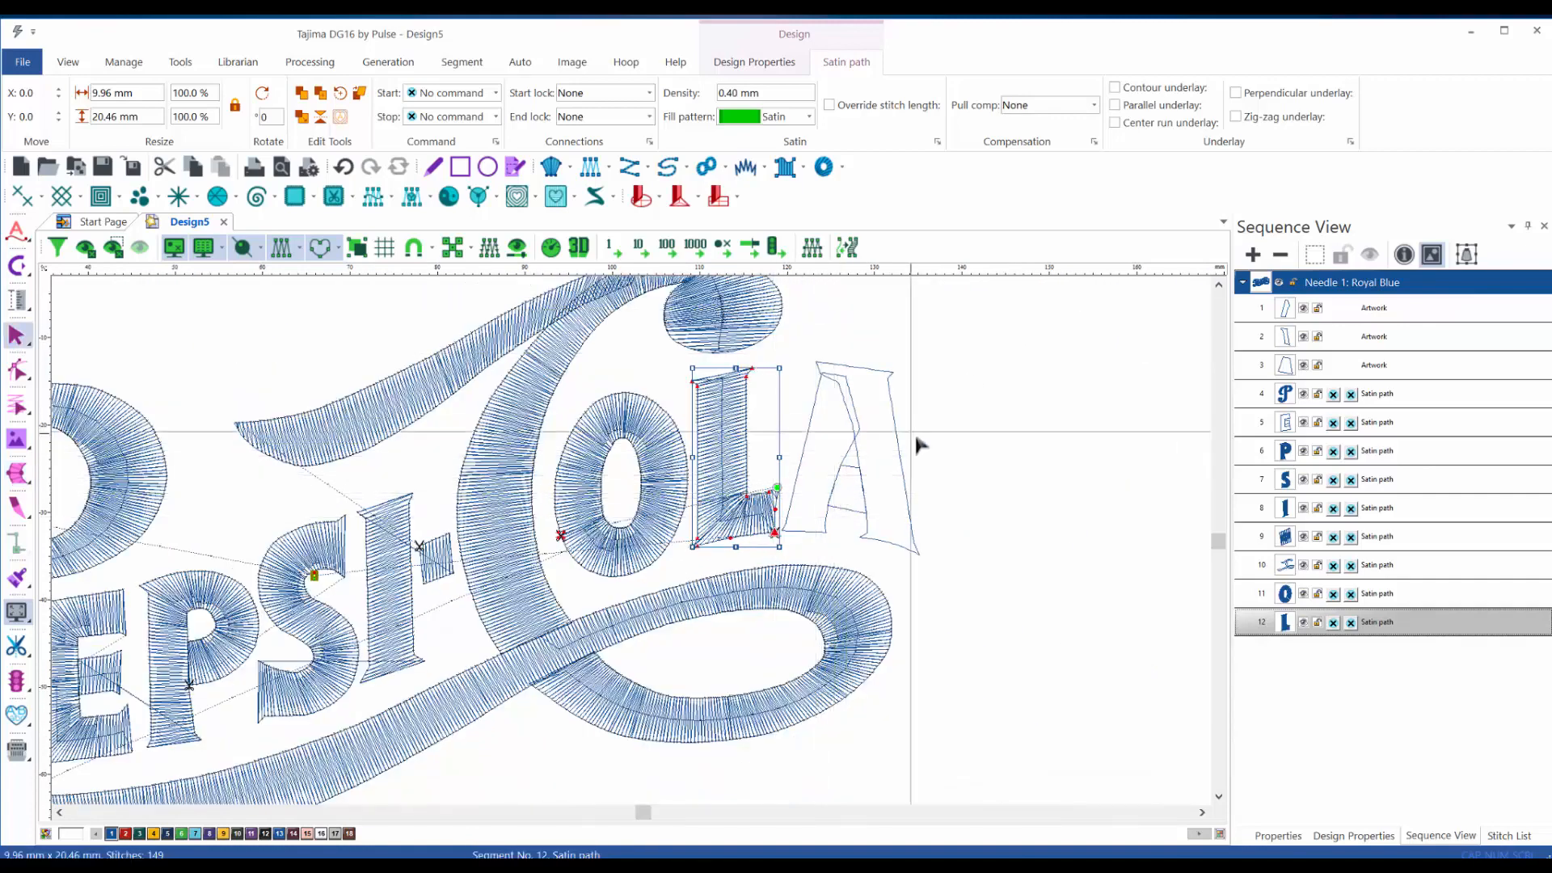
# - Convert the outline of the A's left leg to a satin path, with the start line across its base
pyautogui.click(865, 382)
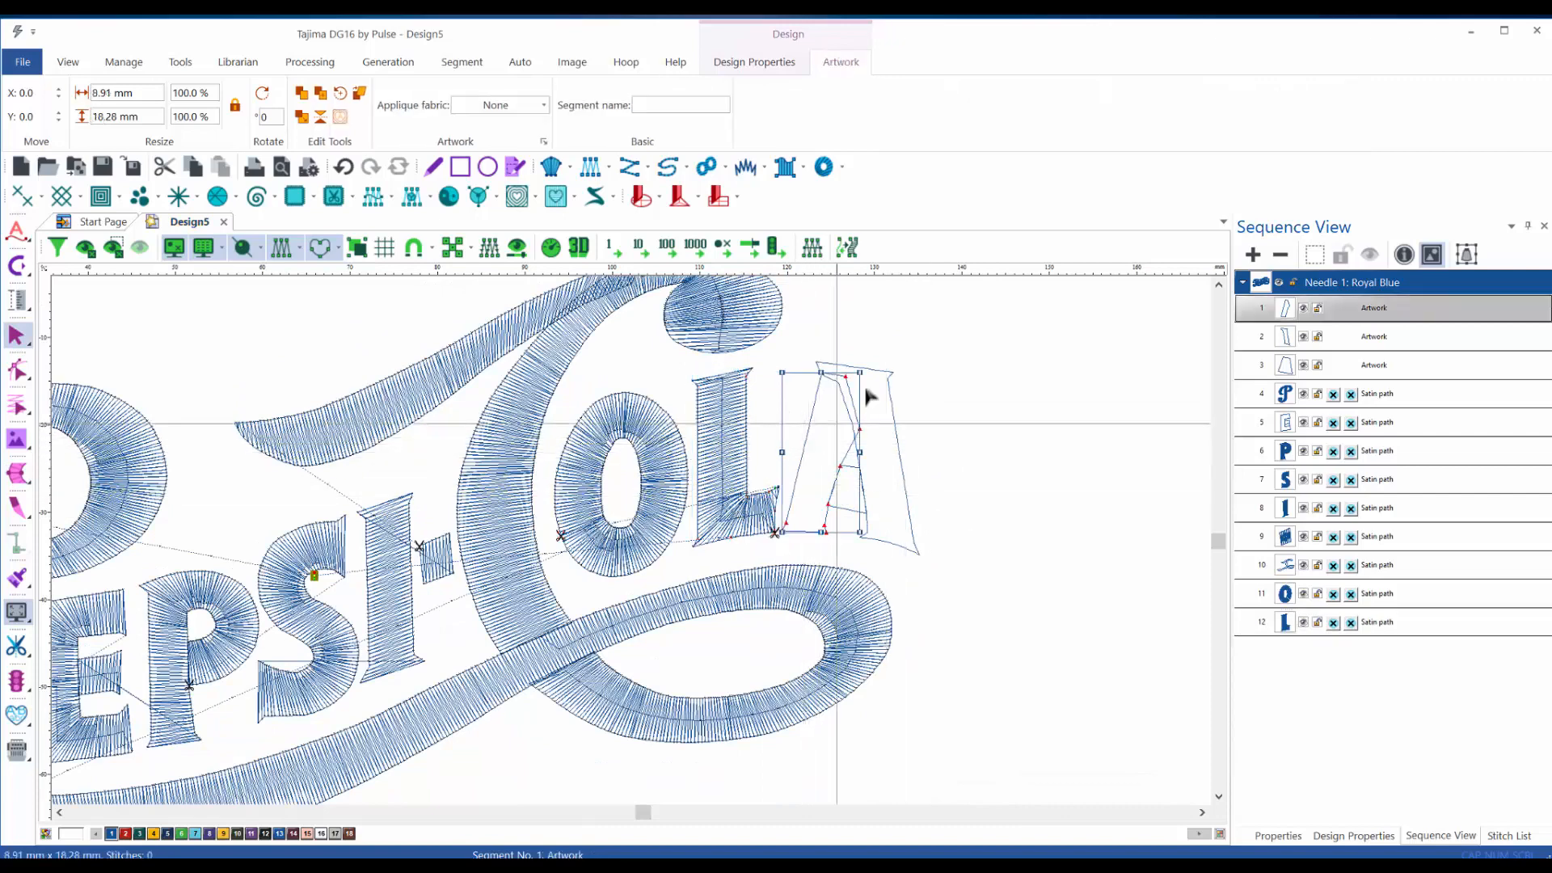
pyautogui.scroll(1, 869, 388)
pyautogui.scroll(2, 871, 394)
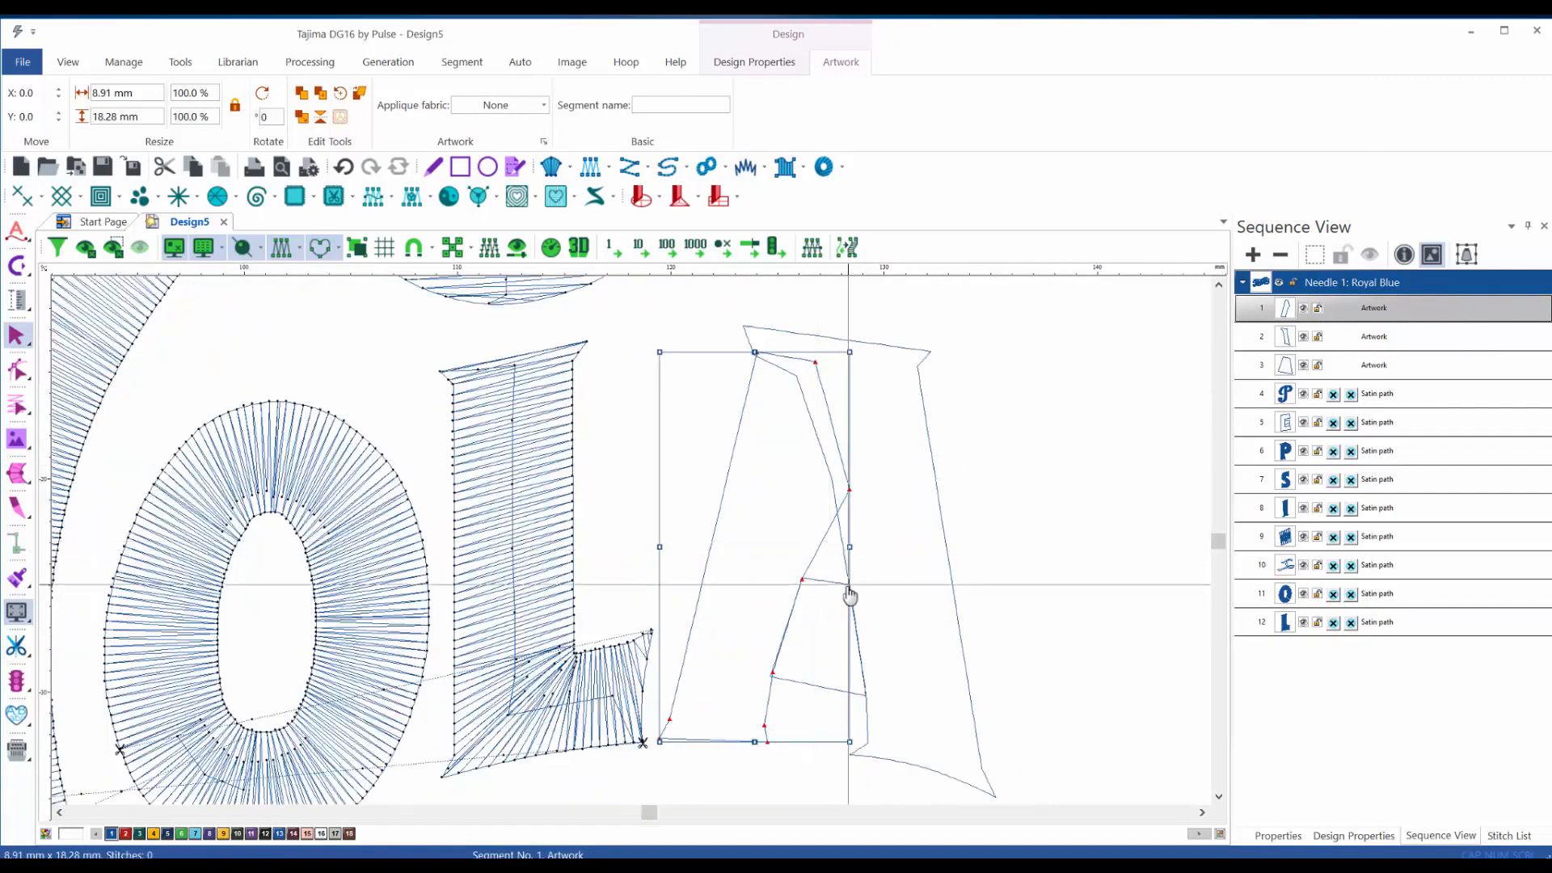
pyautogui.press('a')
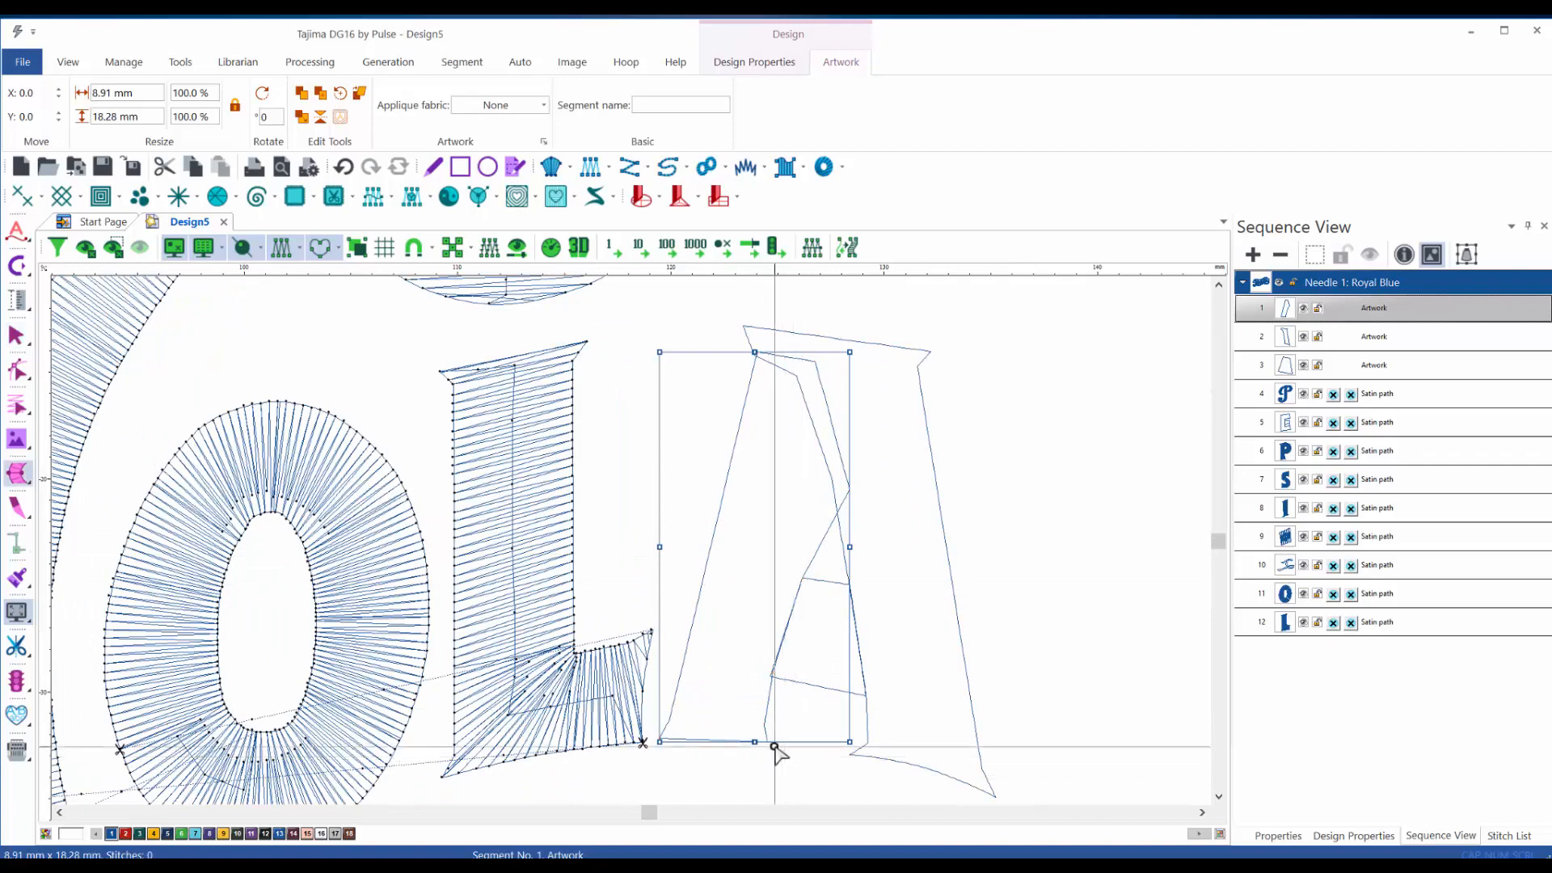
pyautogui.click(766, 741)
pyautogui.click(658, 738)
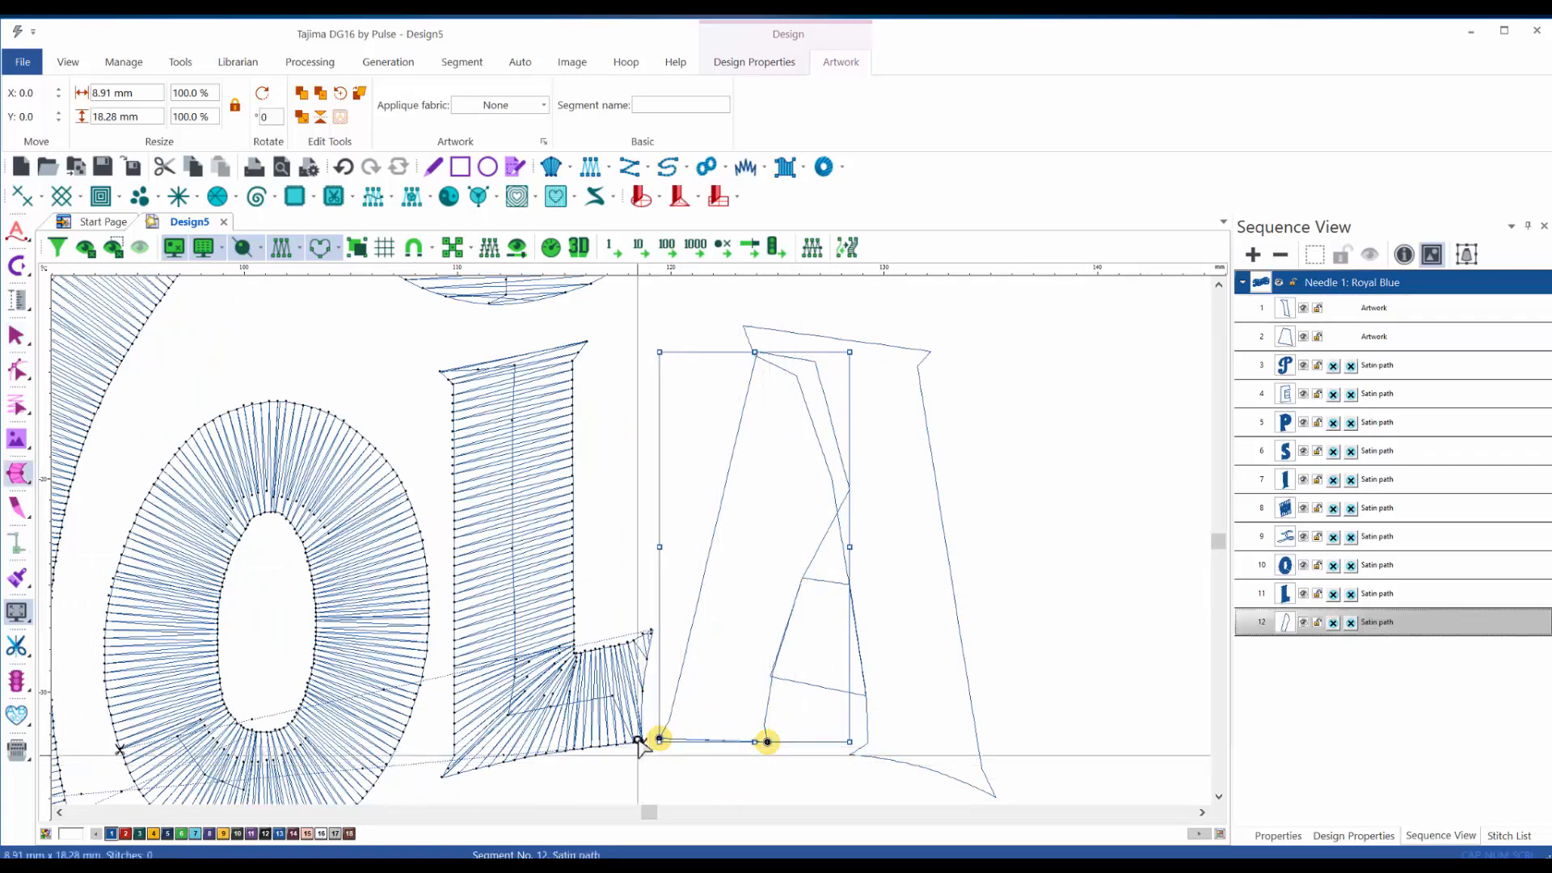
# - Add direction lines across the top and middle of the A's left leg and generate the satin stitches
pyautogui.click(815, 362)
pyautogui.click(753, 352)
pyautogui.click(821, 541)
pyautogui.click(717, 520)
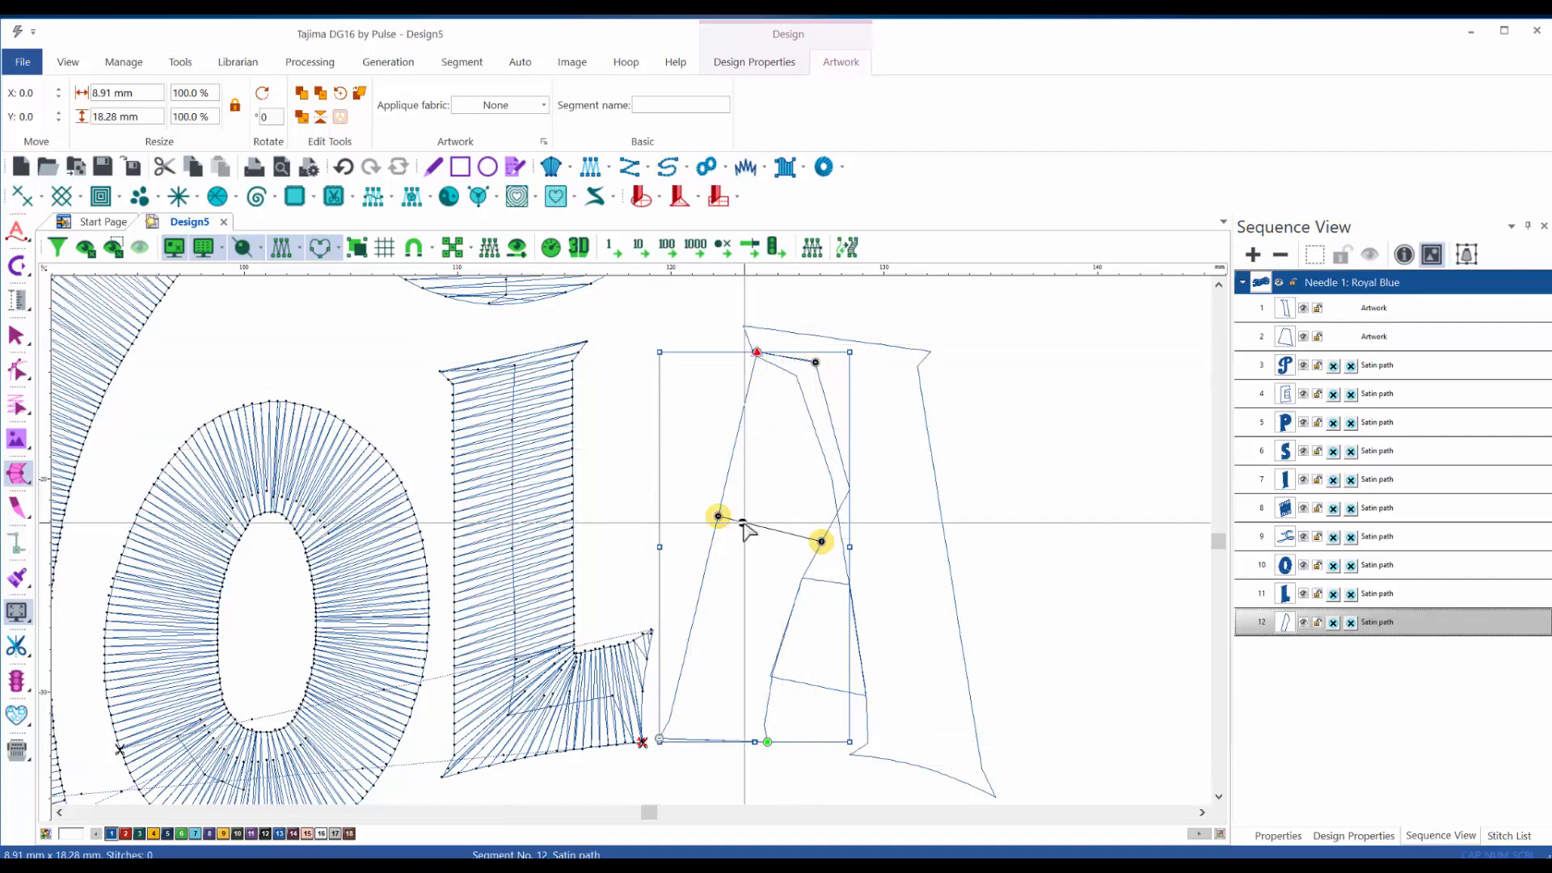
pyautogui.press('Return')
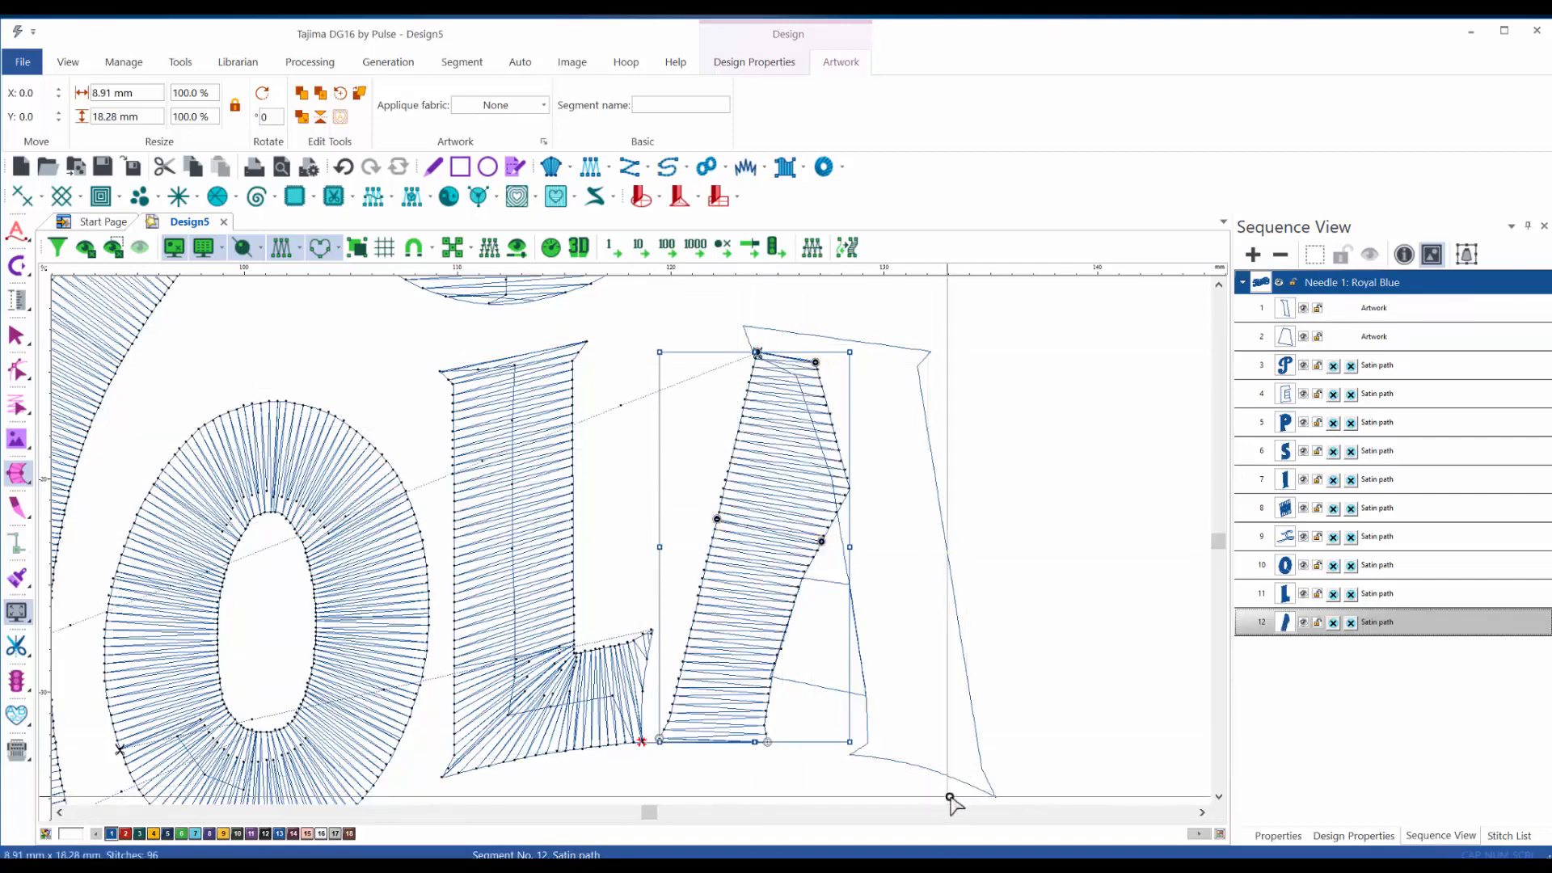
pyautogui.press('Escape')
# - Convert the outline of the A's right leg to a satin path, with the start line between its two top corners
pyautogui.click(927, 349)
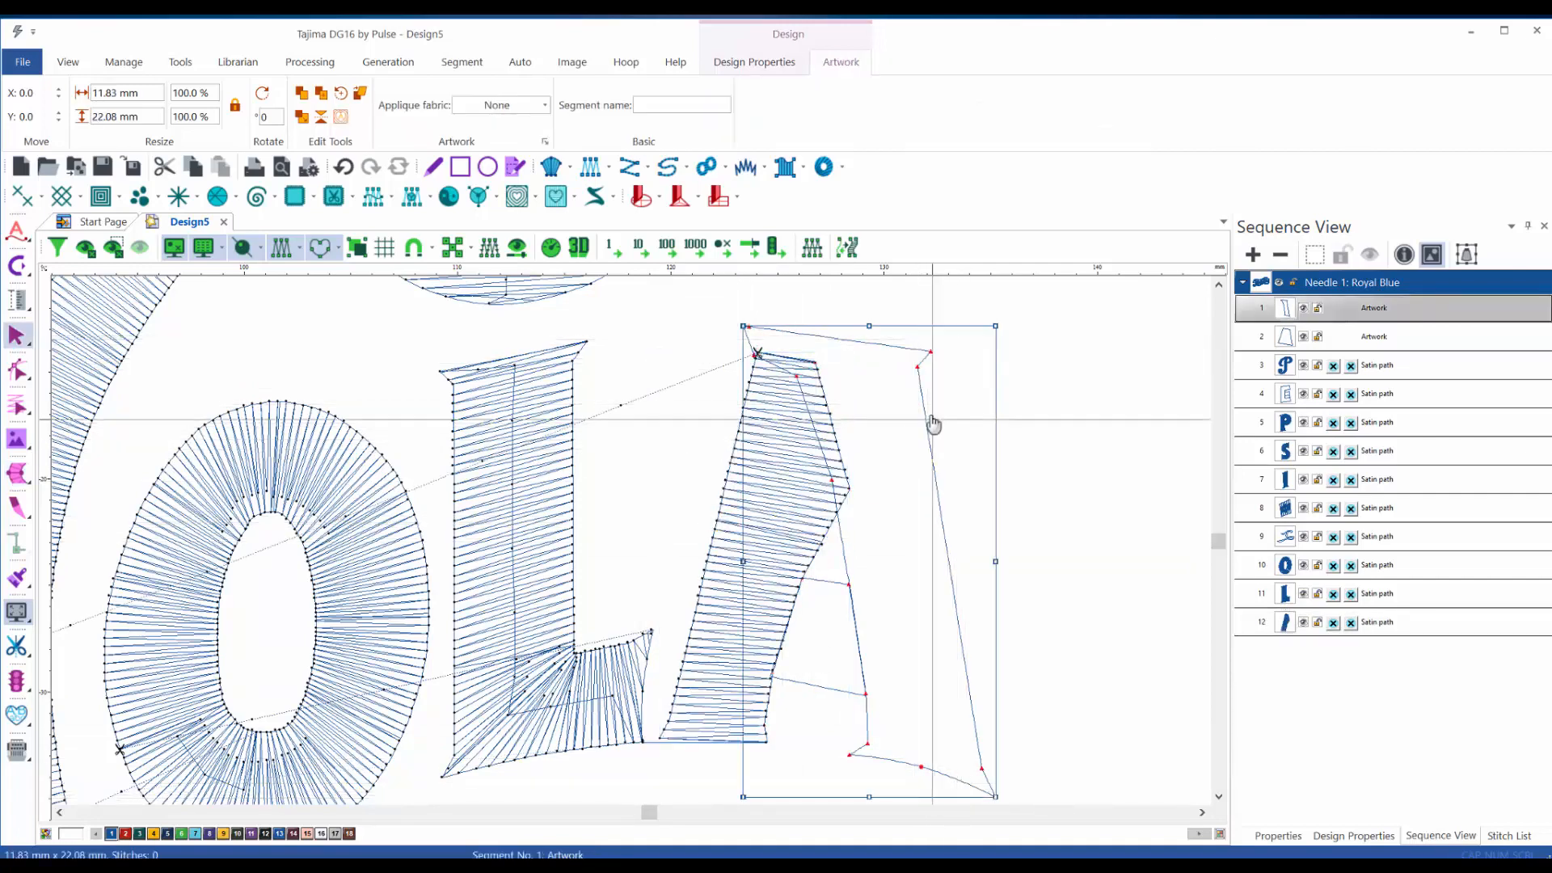
pyautogui.press('space')
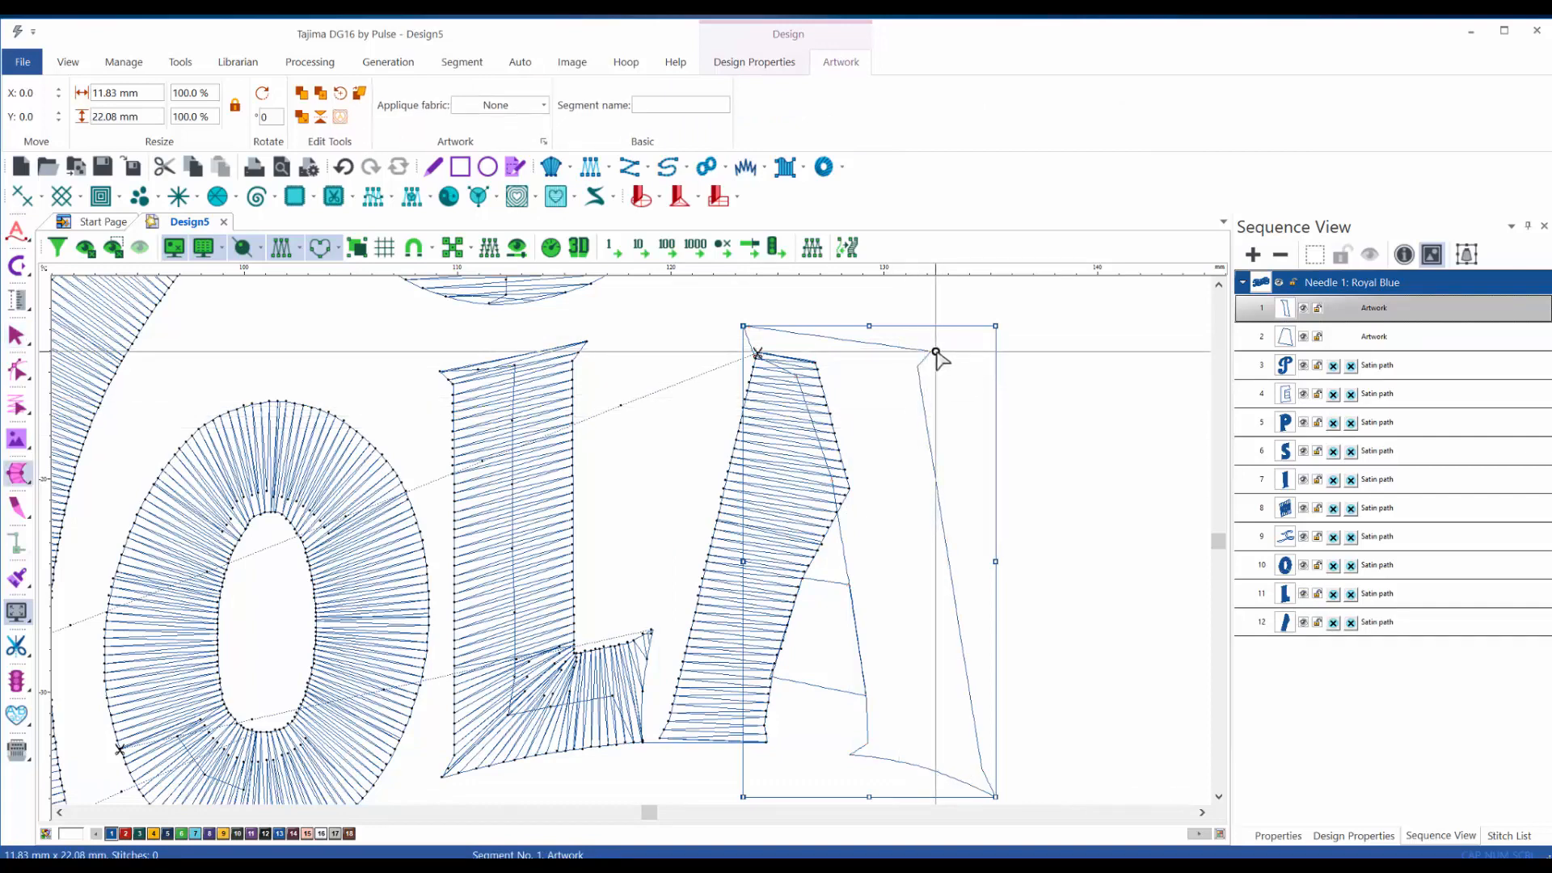
pyautogui.click(933, 351)
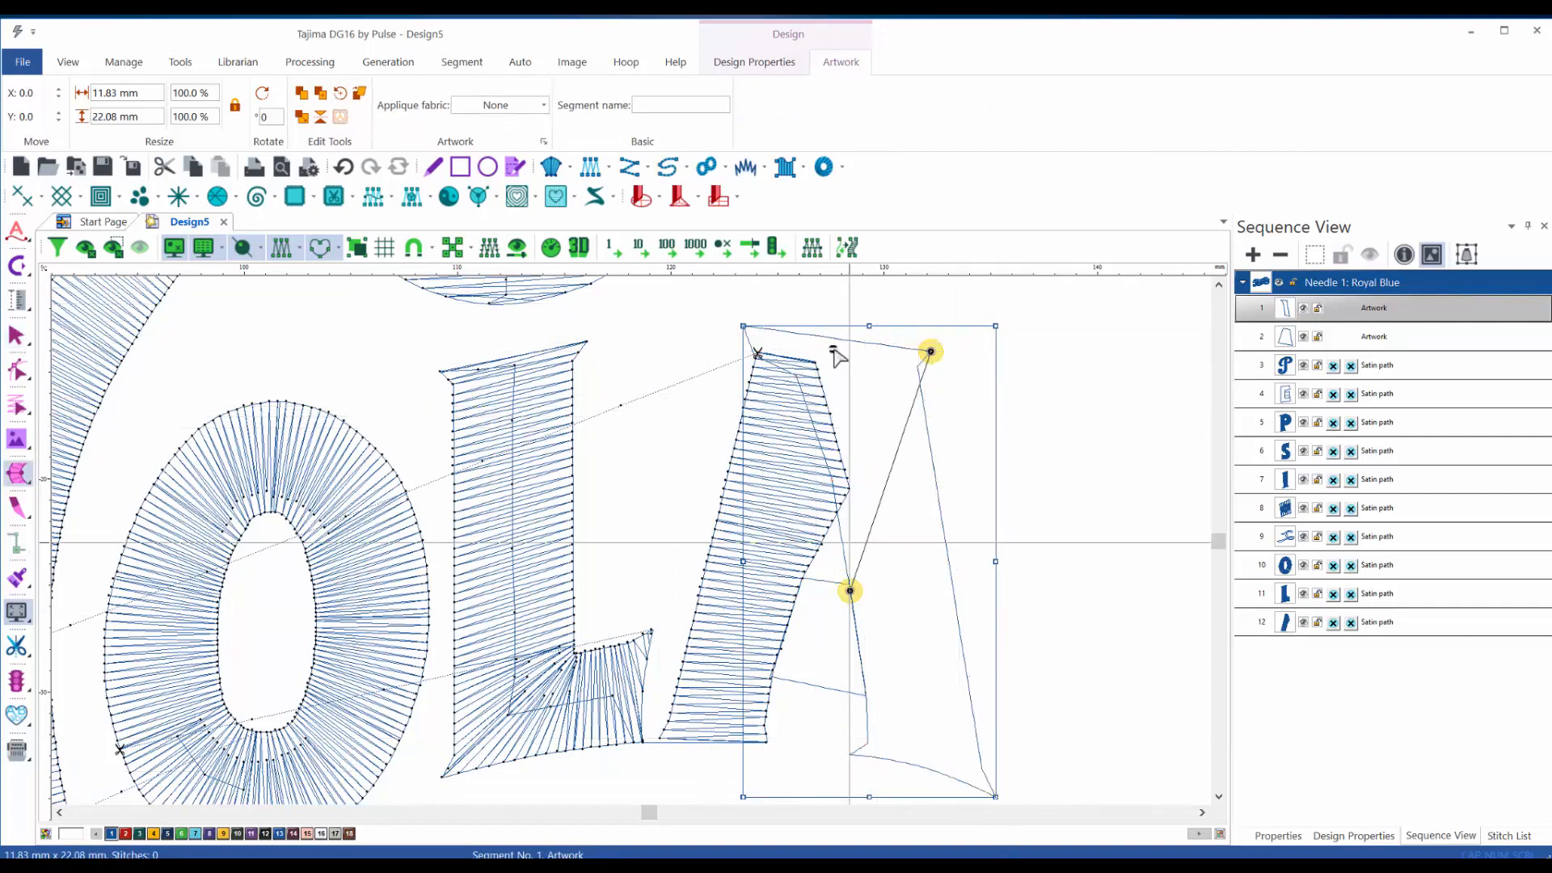
pyautogui.click(748, 325)
pyautogui.press('Return')
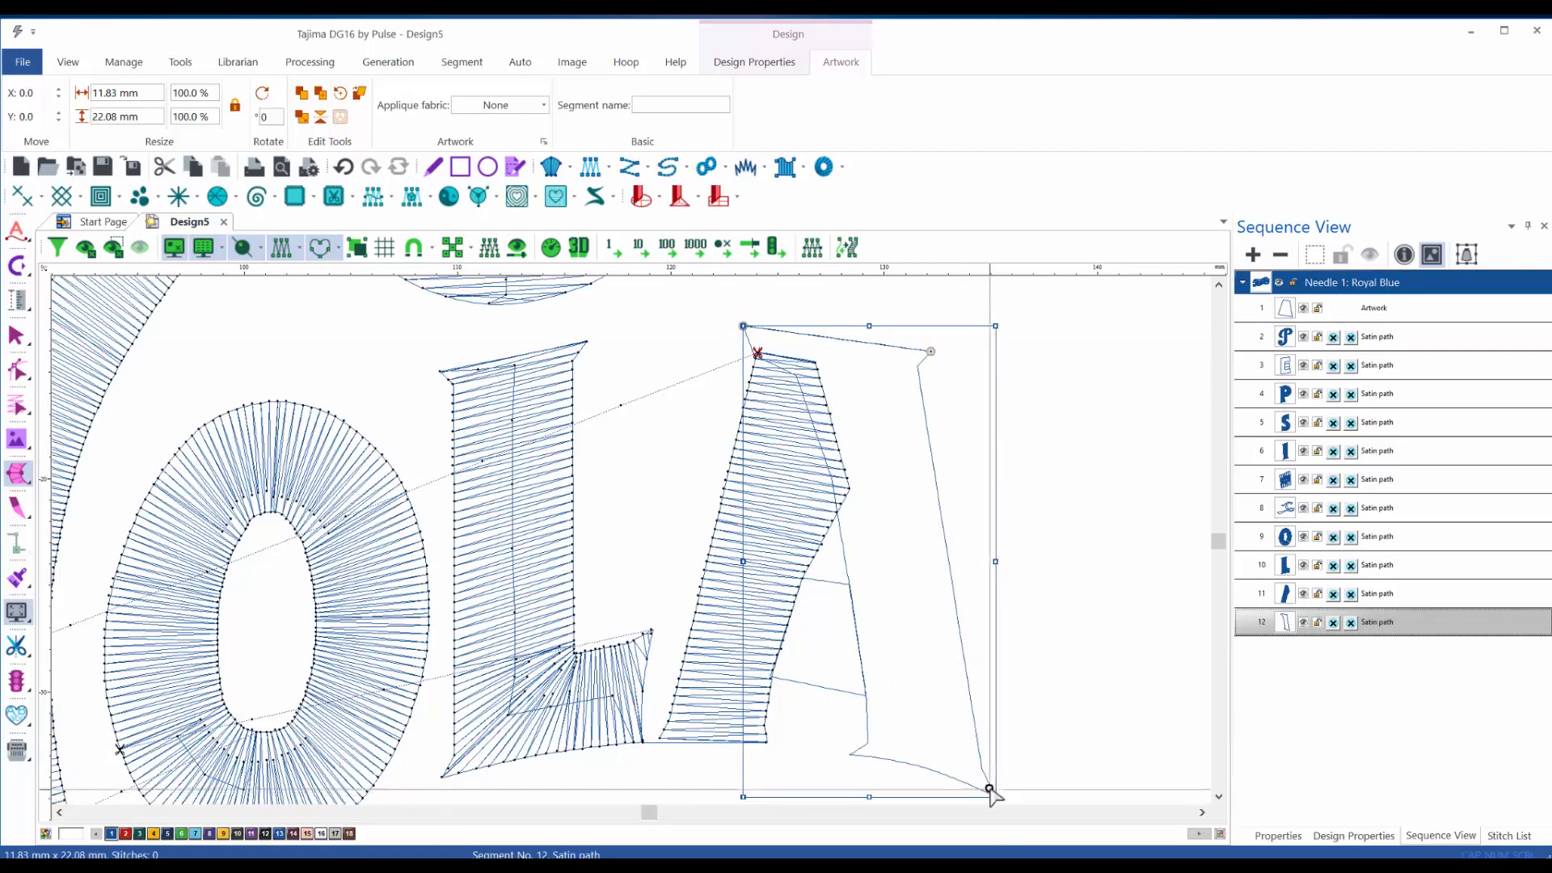
# - Add direction lines at the A's right leg's pointed tip, across its foot and across its middle, and generate the satin stitches
pyautogui.click(980, 788)
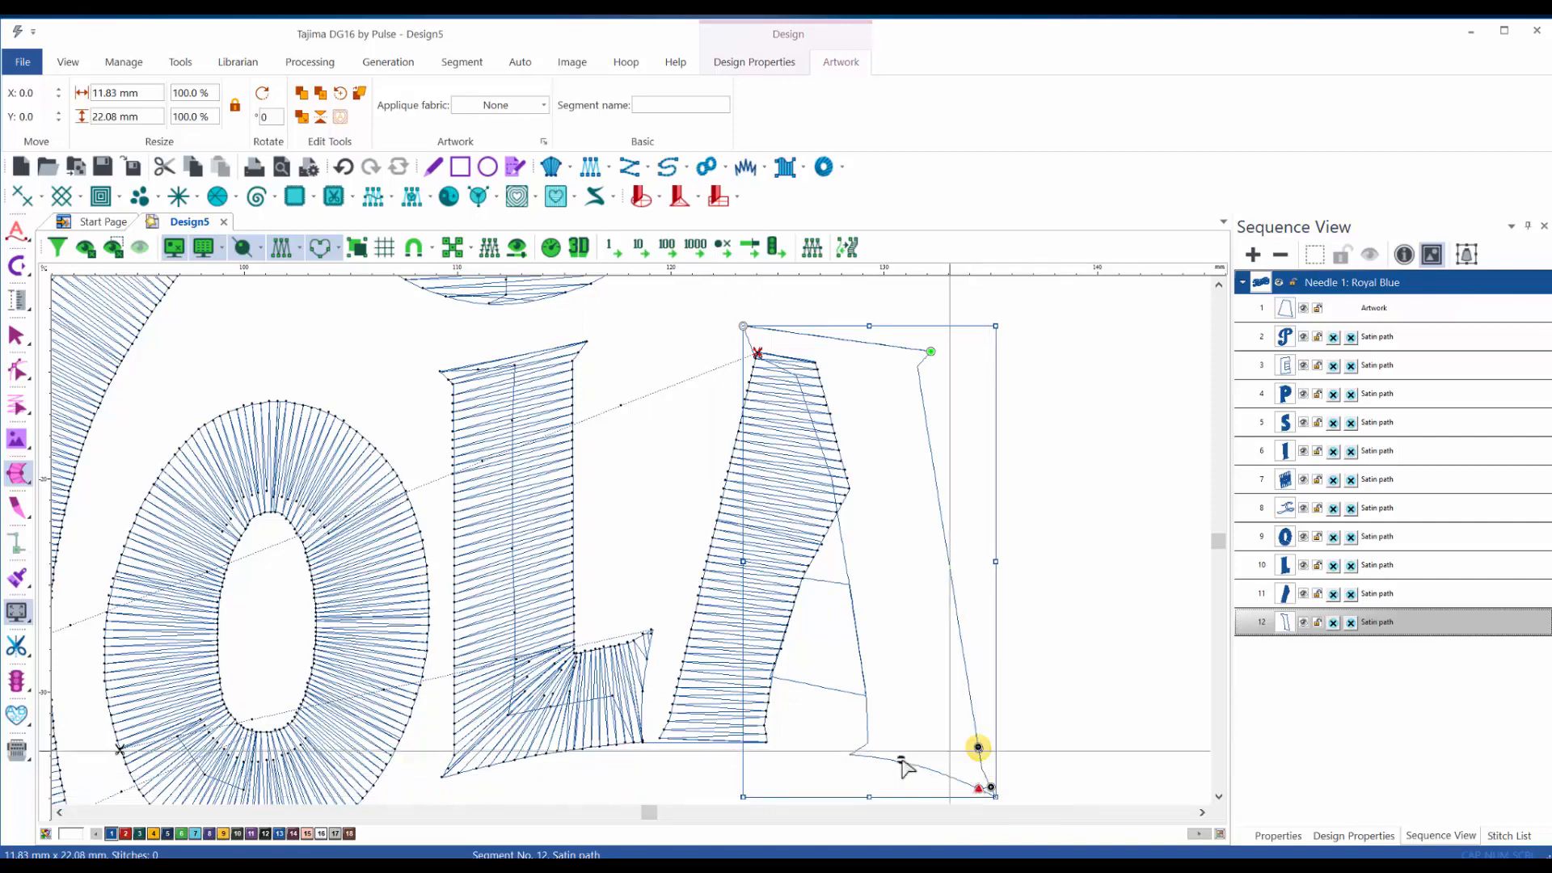
pyautogui.click(850, 754)
pyautogui.click(950, 570)
pyautogui.click(847, 571)
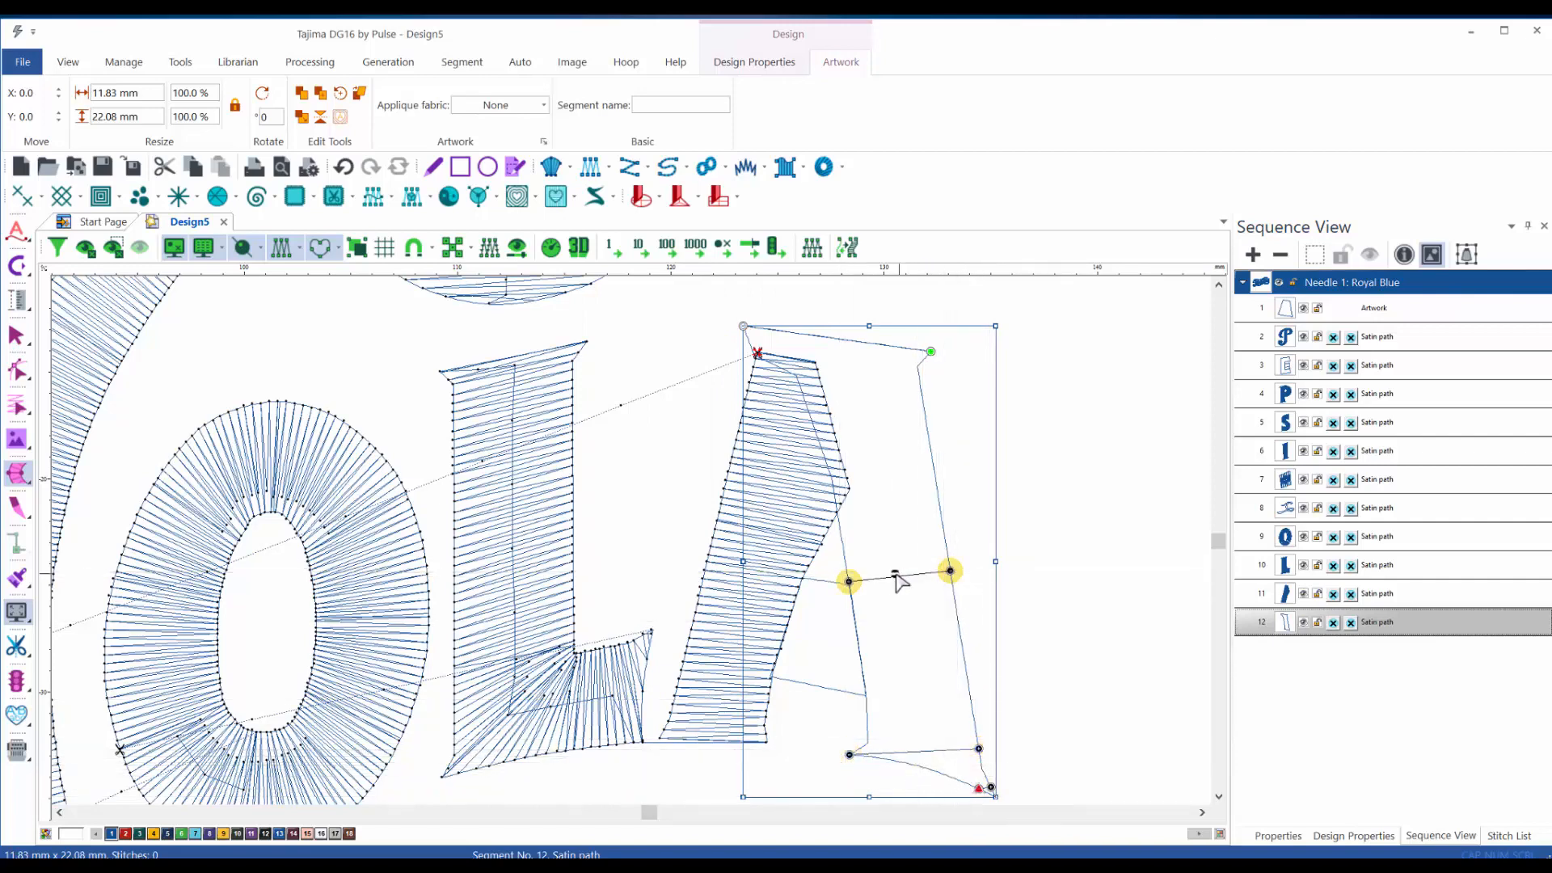
pyautogui.press('Return')
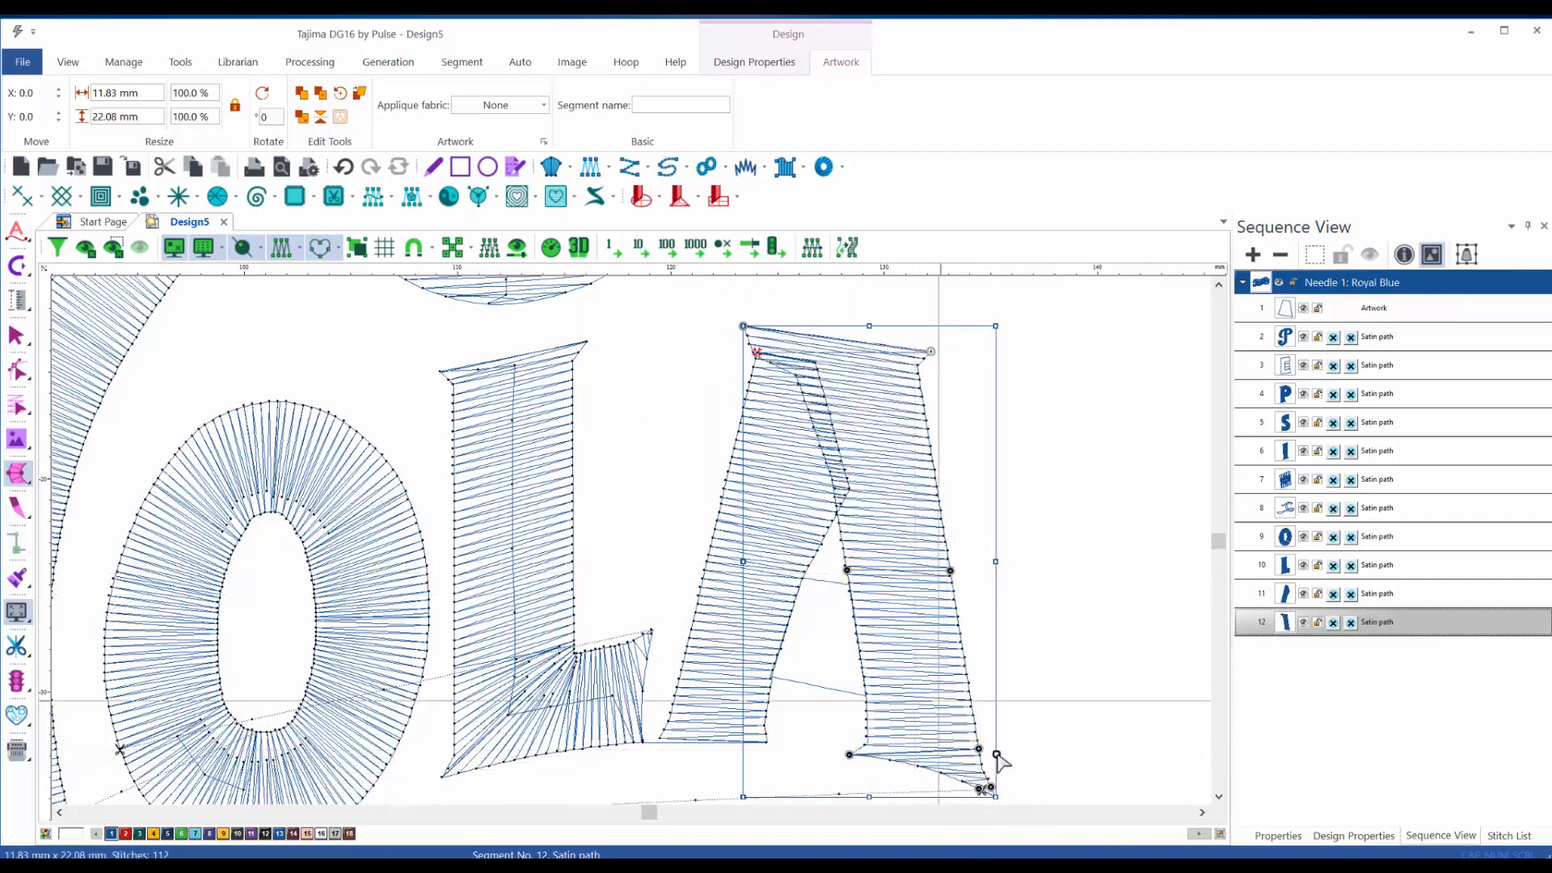
pyautogui.press('Escape')
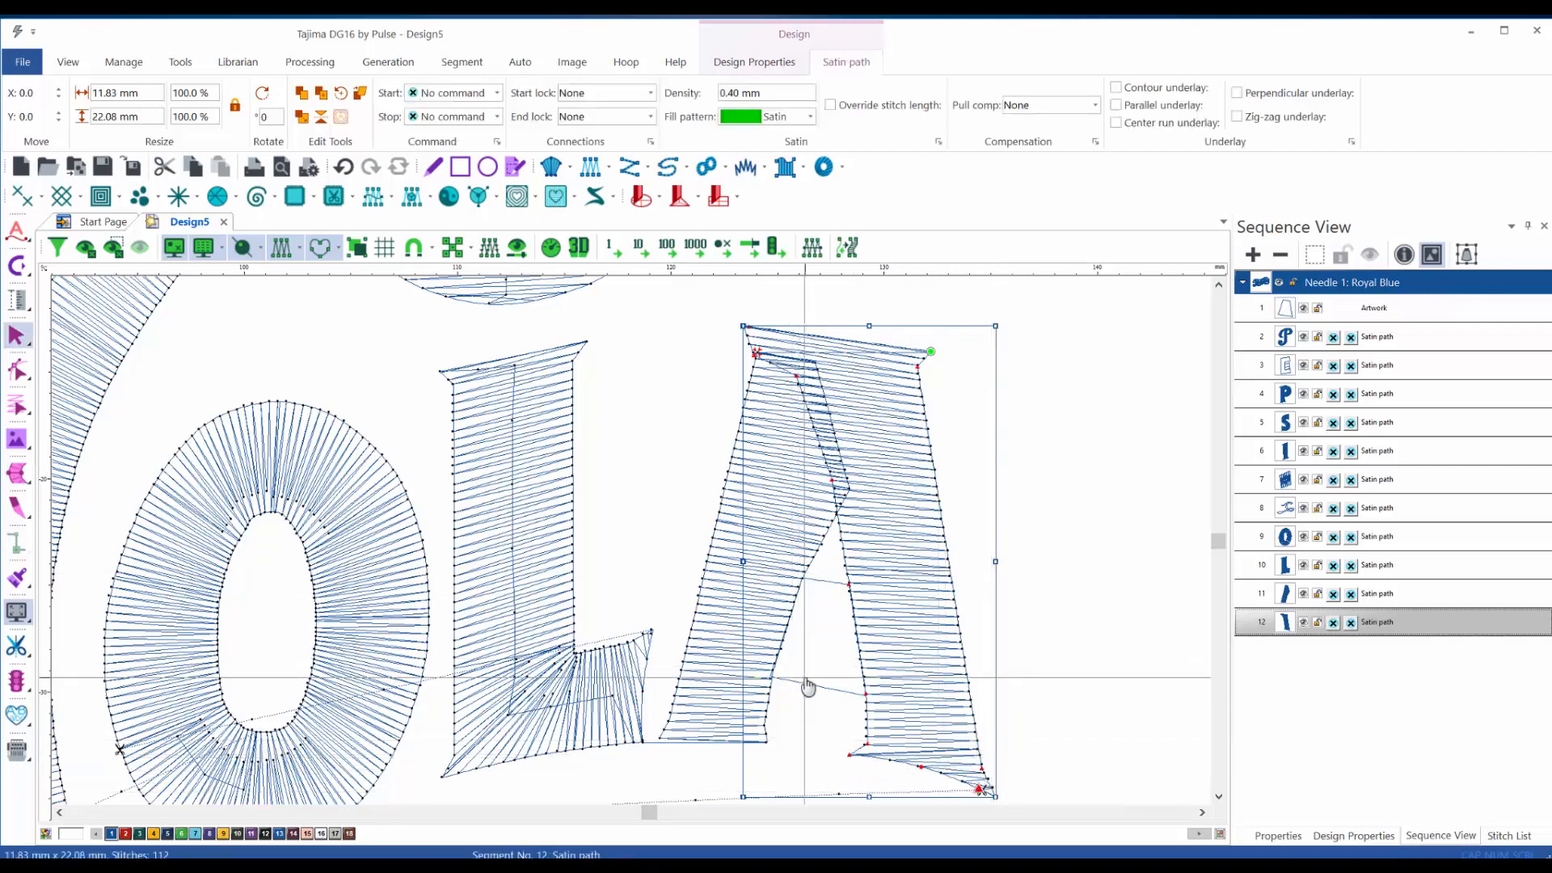
# - Convert the A's crossbar to a satin path with direction lines along its left and right sides and generate the stitches
pyautogui.click(808, 683)
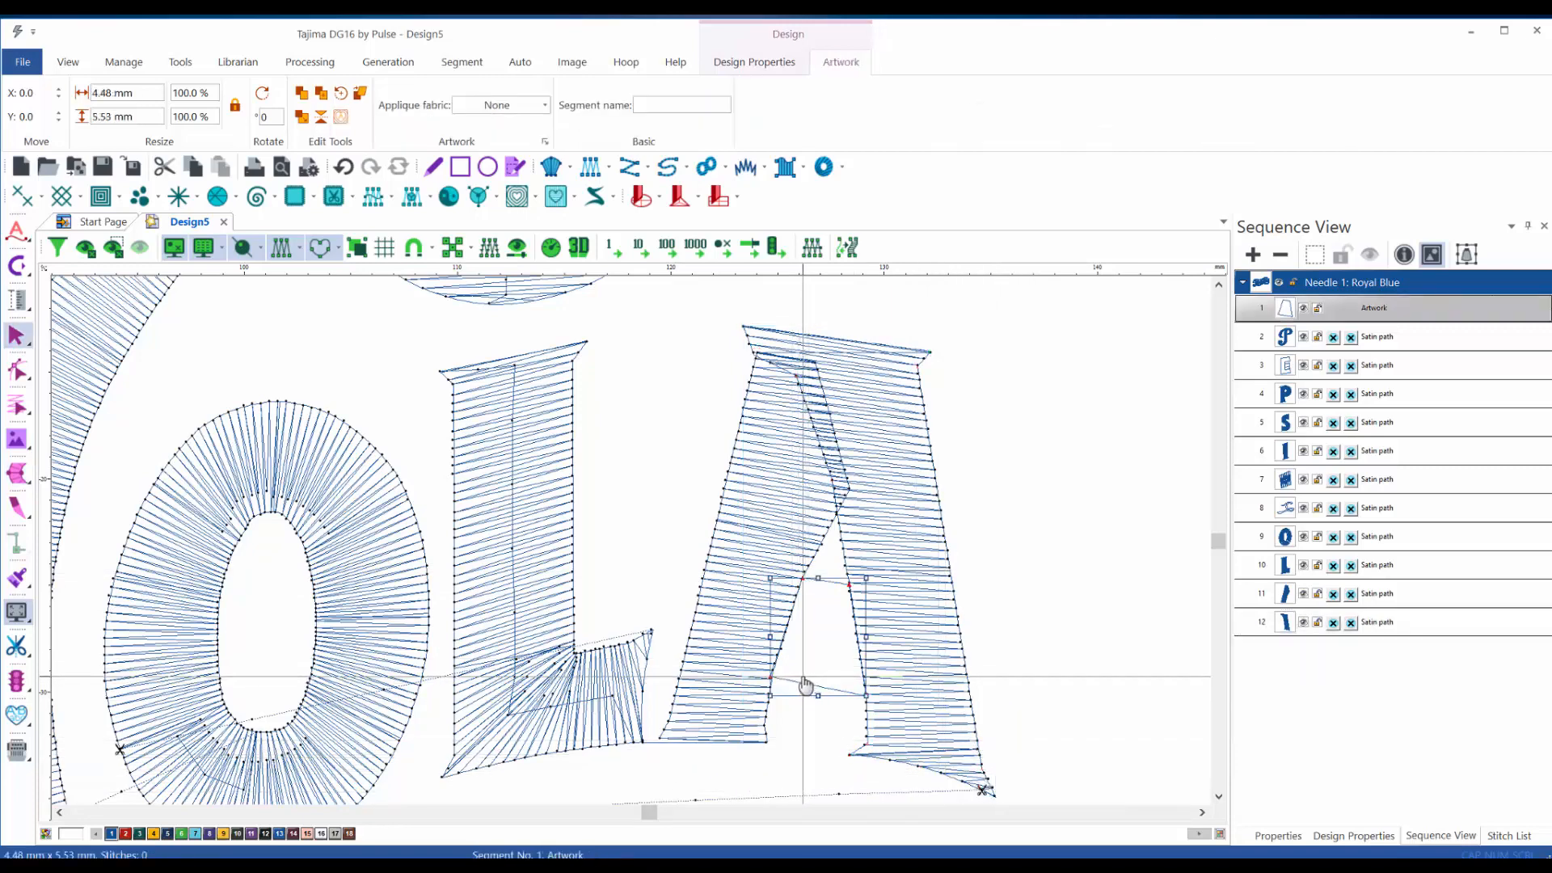
pyautogui.press('space')
pyautogui.moveTo(802, 575); pyautogui.dragTo(731, 679)
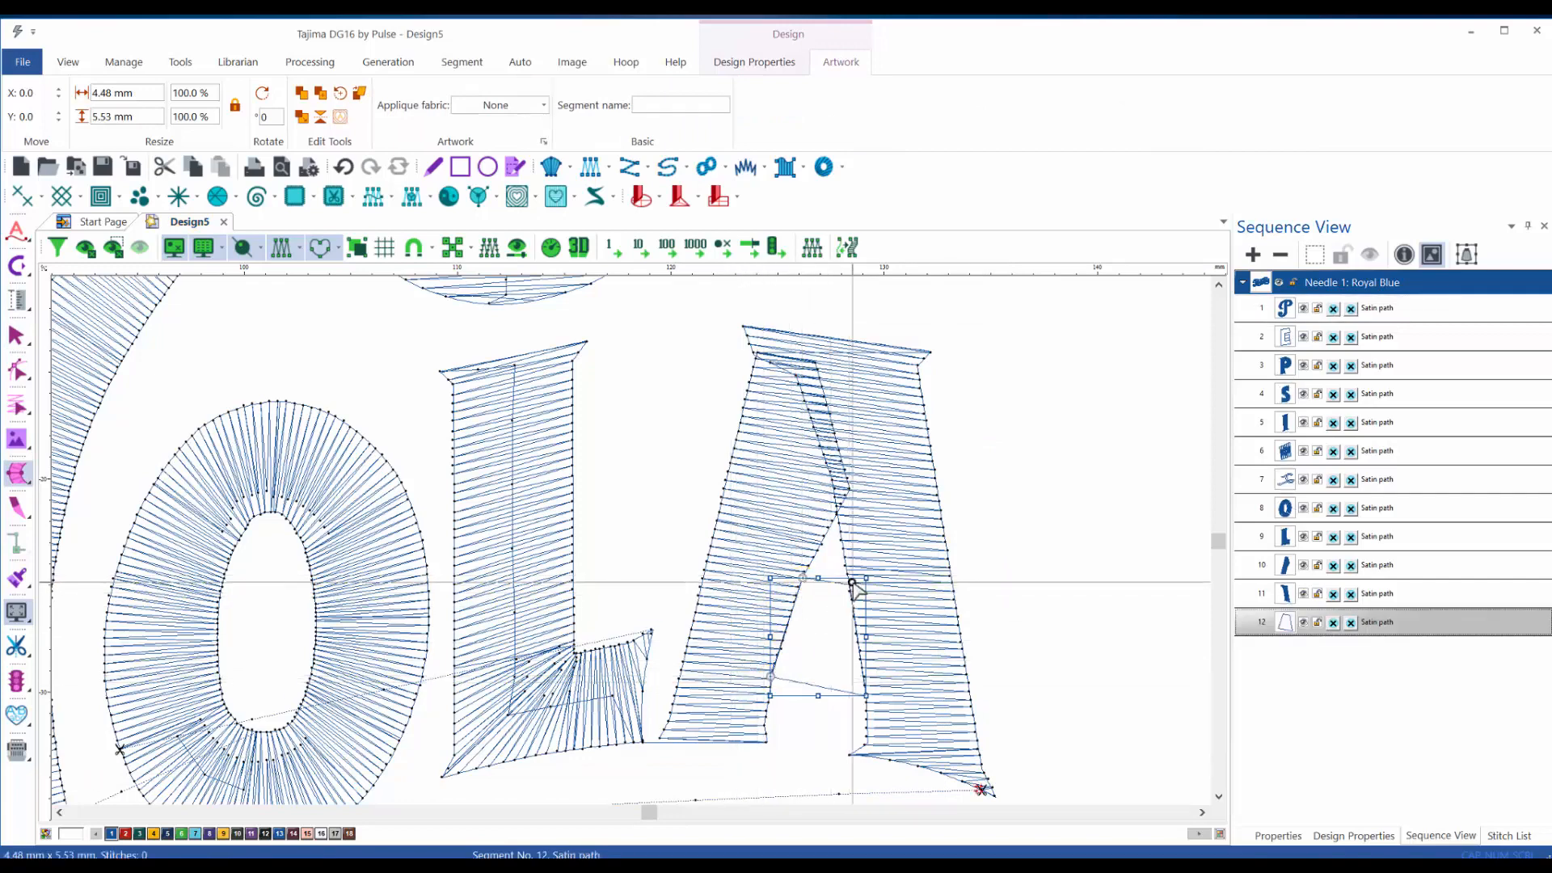
pyautogui.click(849, 584)
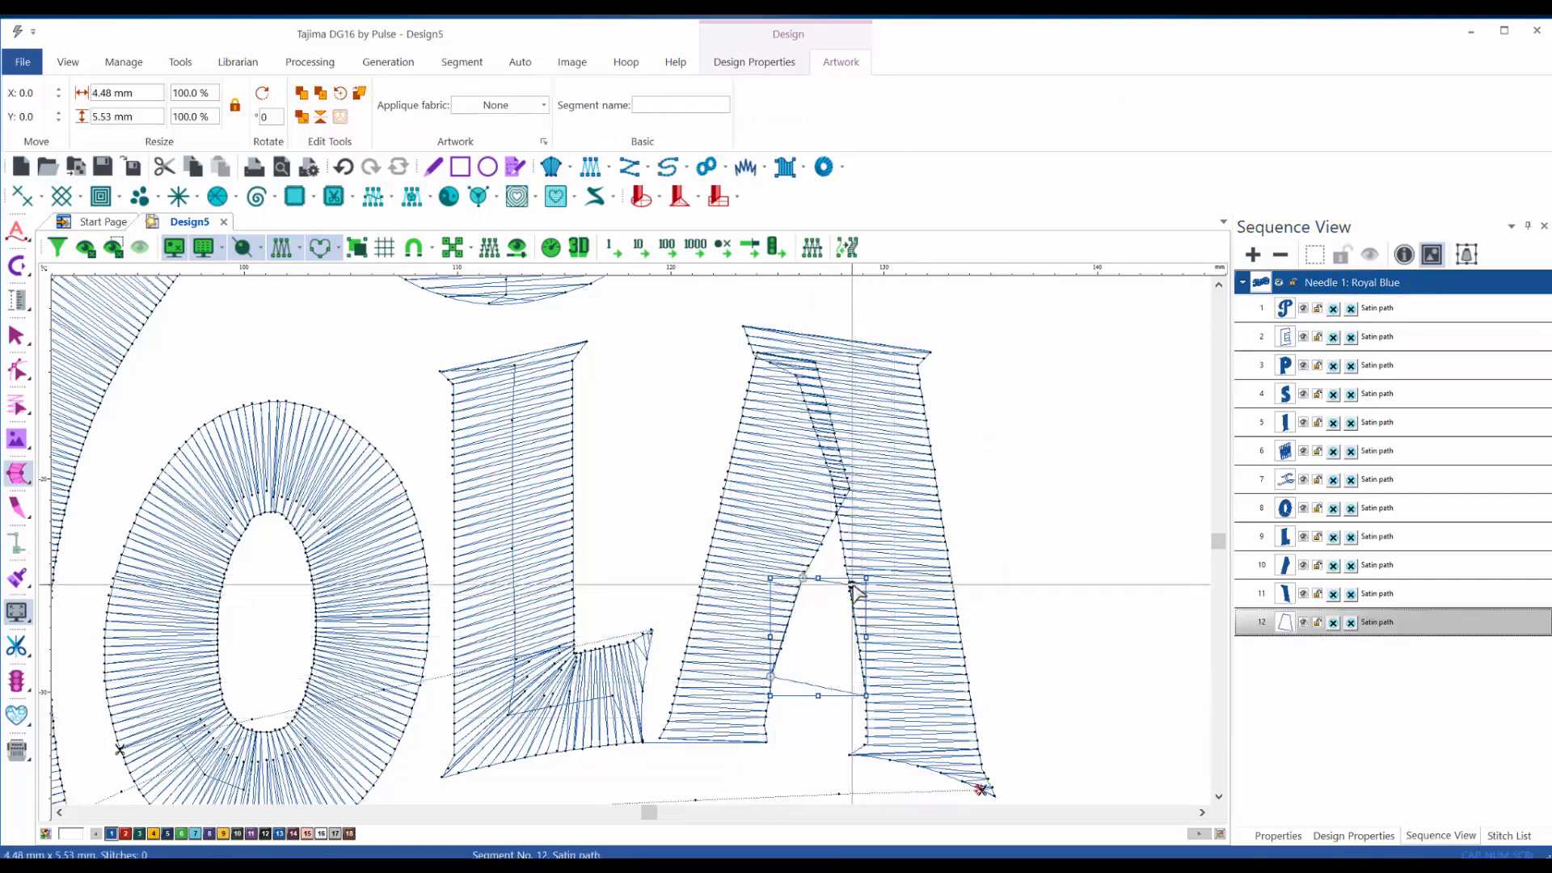
pyautogui.click(864, 695)
pyautogui.press('Return')
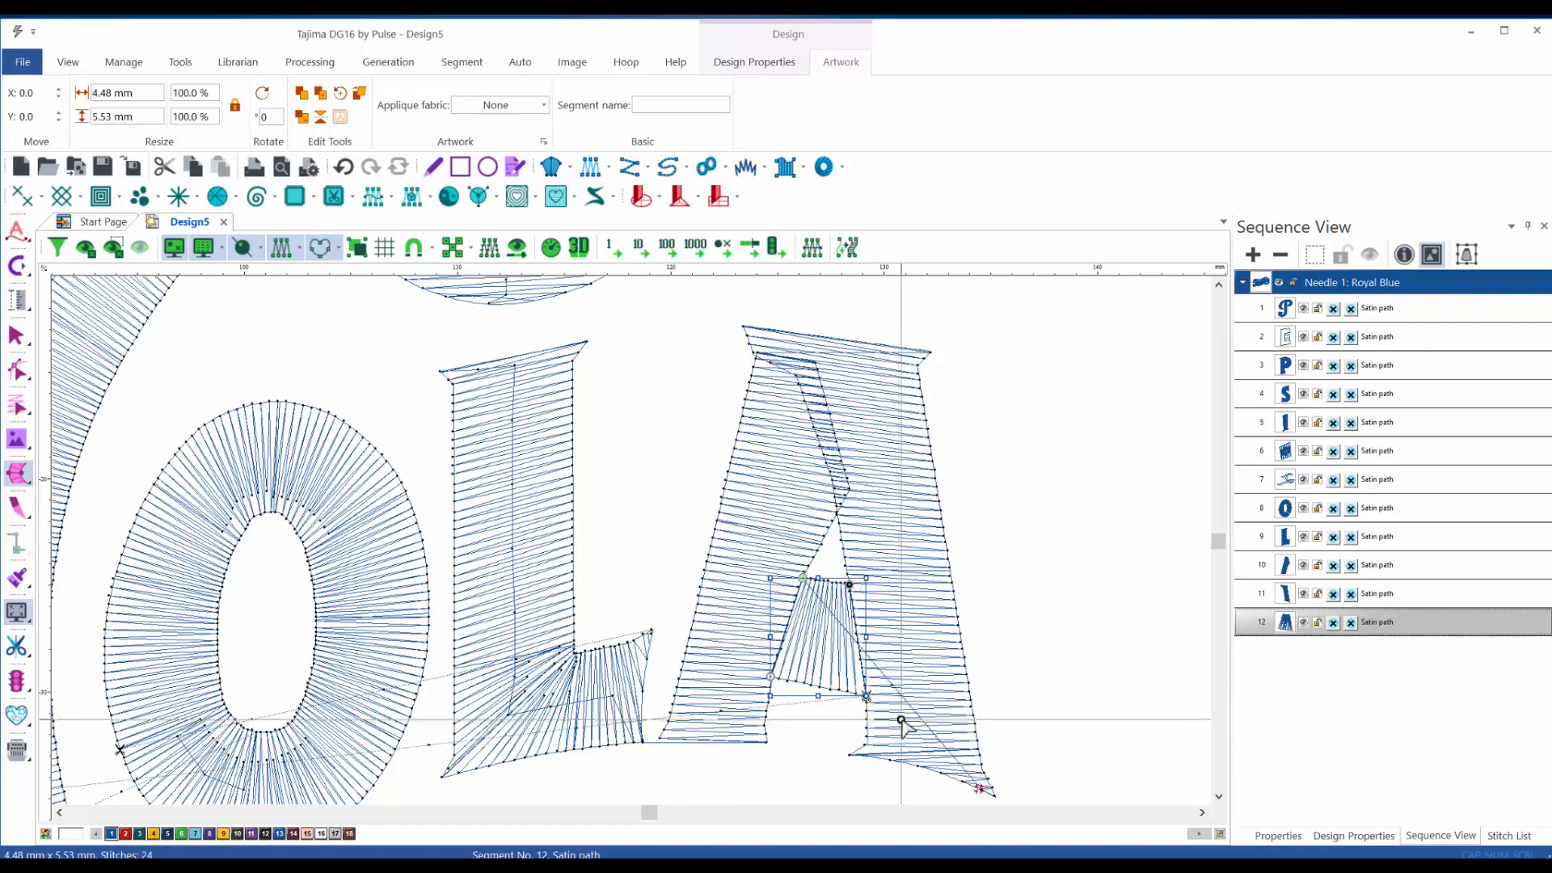
pyautogui.press('Escape')
# - Combine the A's two legs and crossbar into a single satin path
pyautogui.scroll(-3, 906, 686)
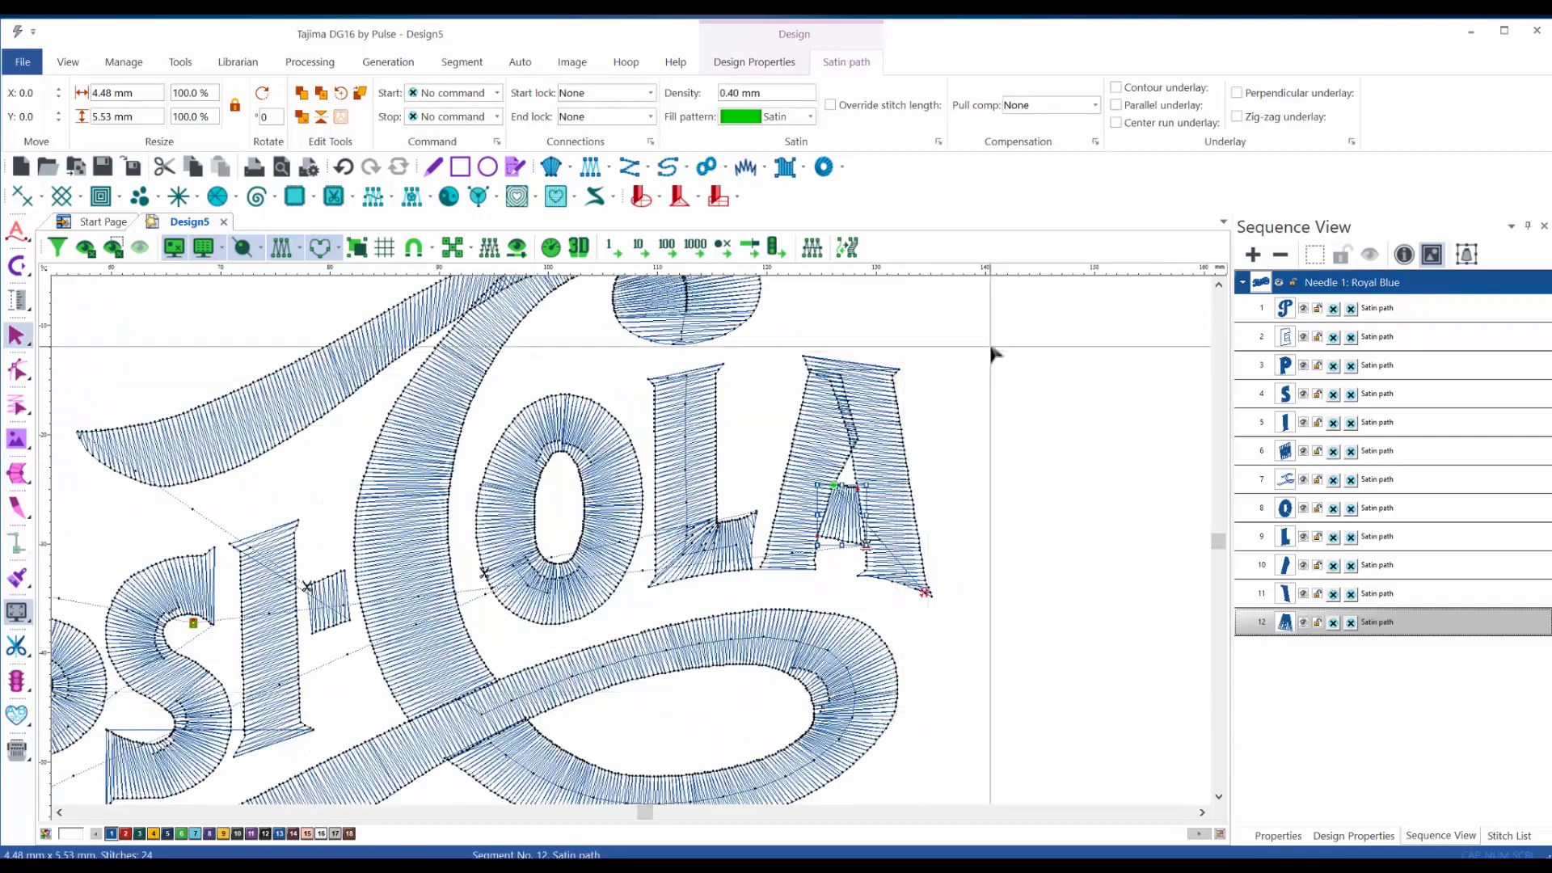
pyautogui.moveTo(990, 348); pyautogui.dragTo(756, 602)
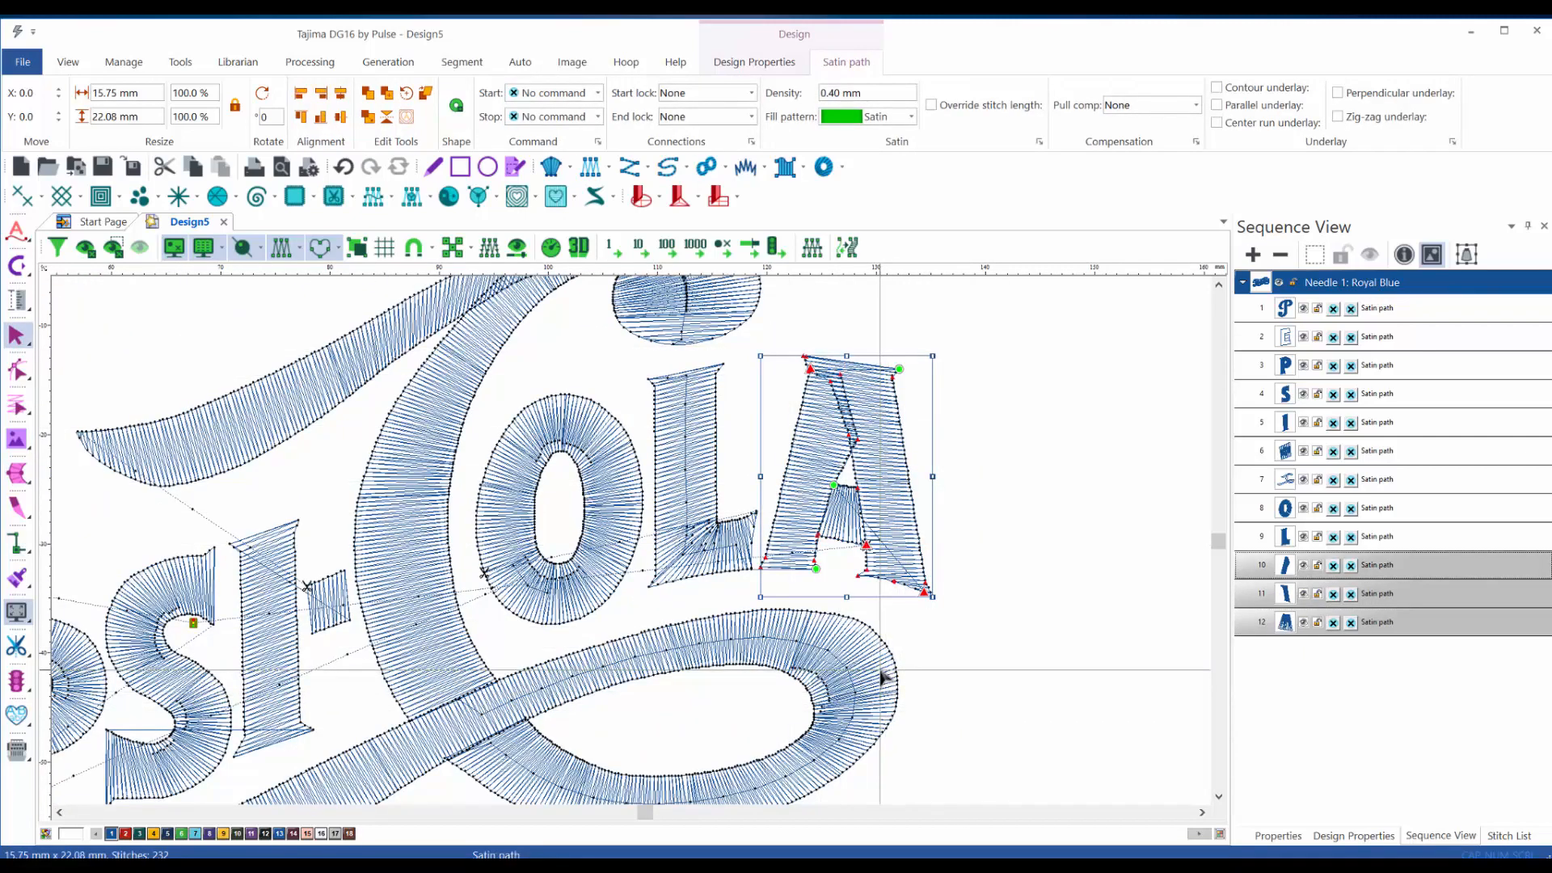
pyautogui.hotkey('ctrl', 'g')
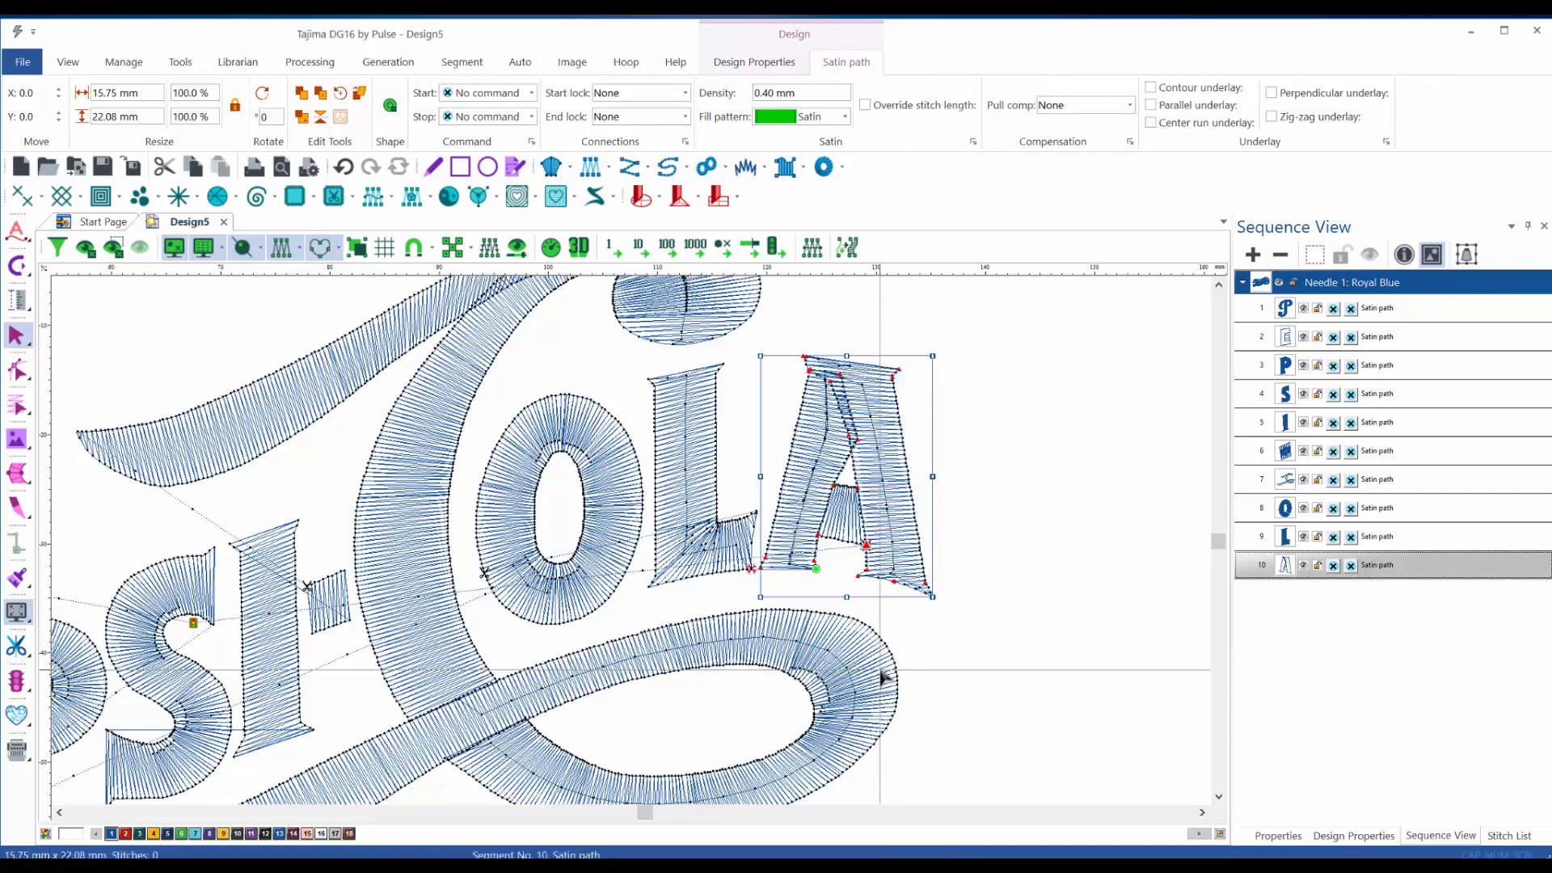
pyautogui.click(1057, 672)
# - Examine the whole logo in stitch and 3D view, including the connecting stitches between the PEPSI letters up close
pyautogui.press('0')
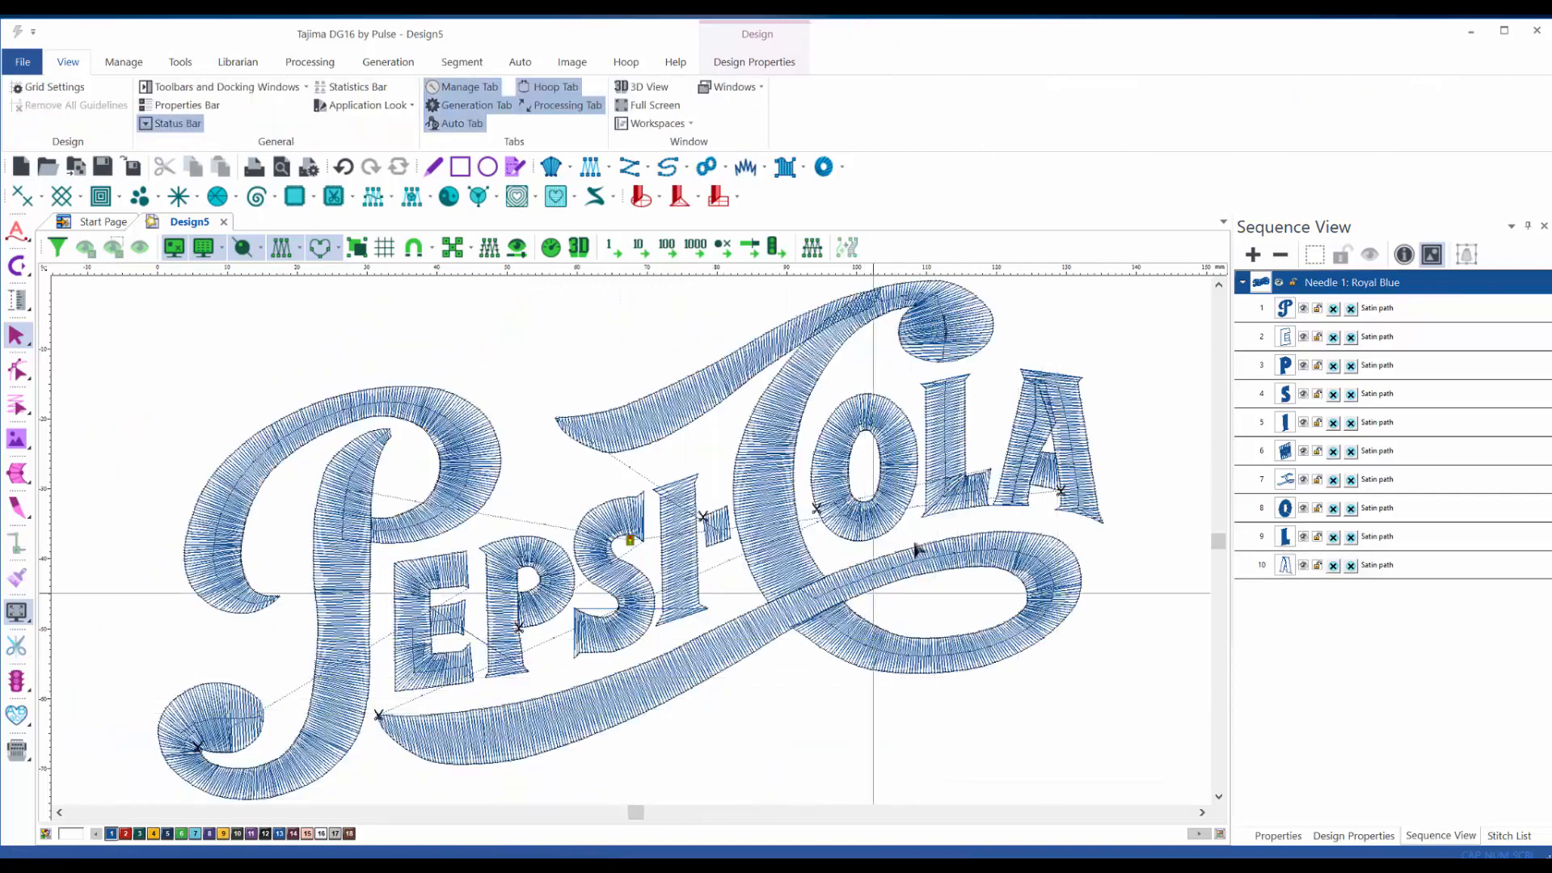
pyautogui.scroll(-1, 1036, 738)
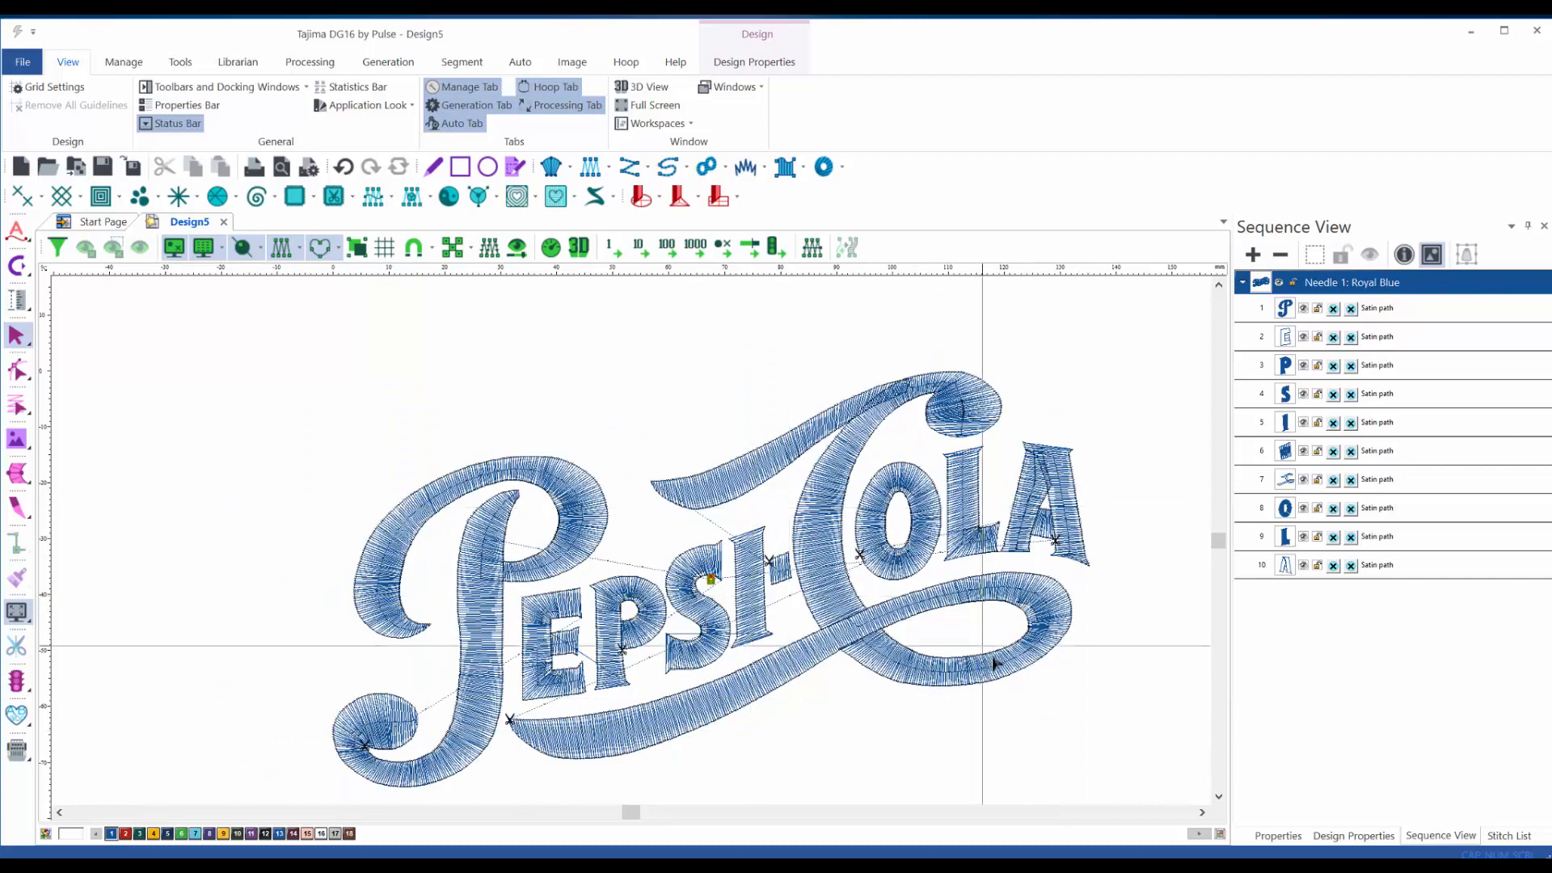
pyautogui.moveTo(1053, 612); pyautogui.dragTo(937, 551)
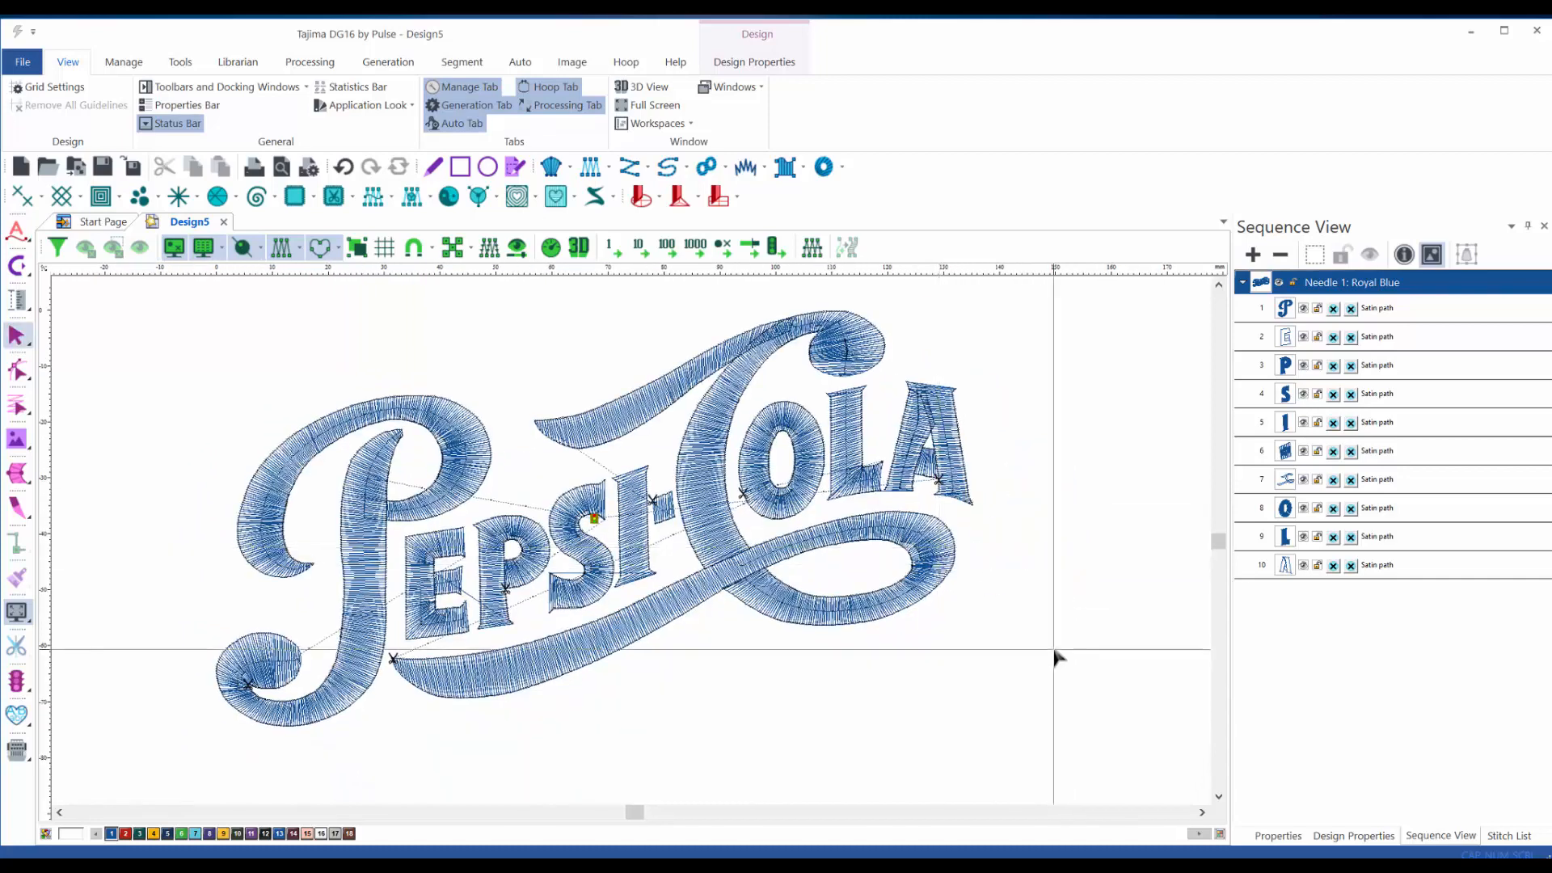
pyautogui.press('3')
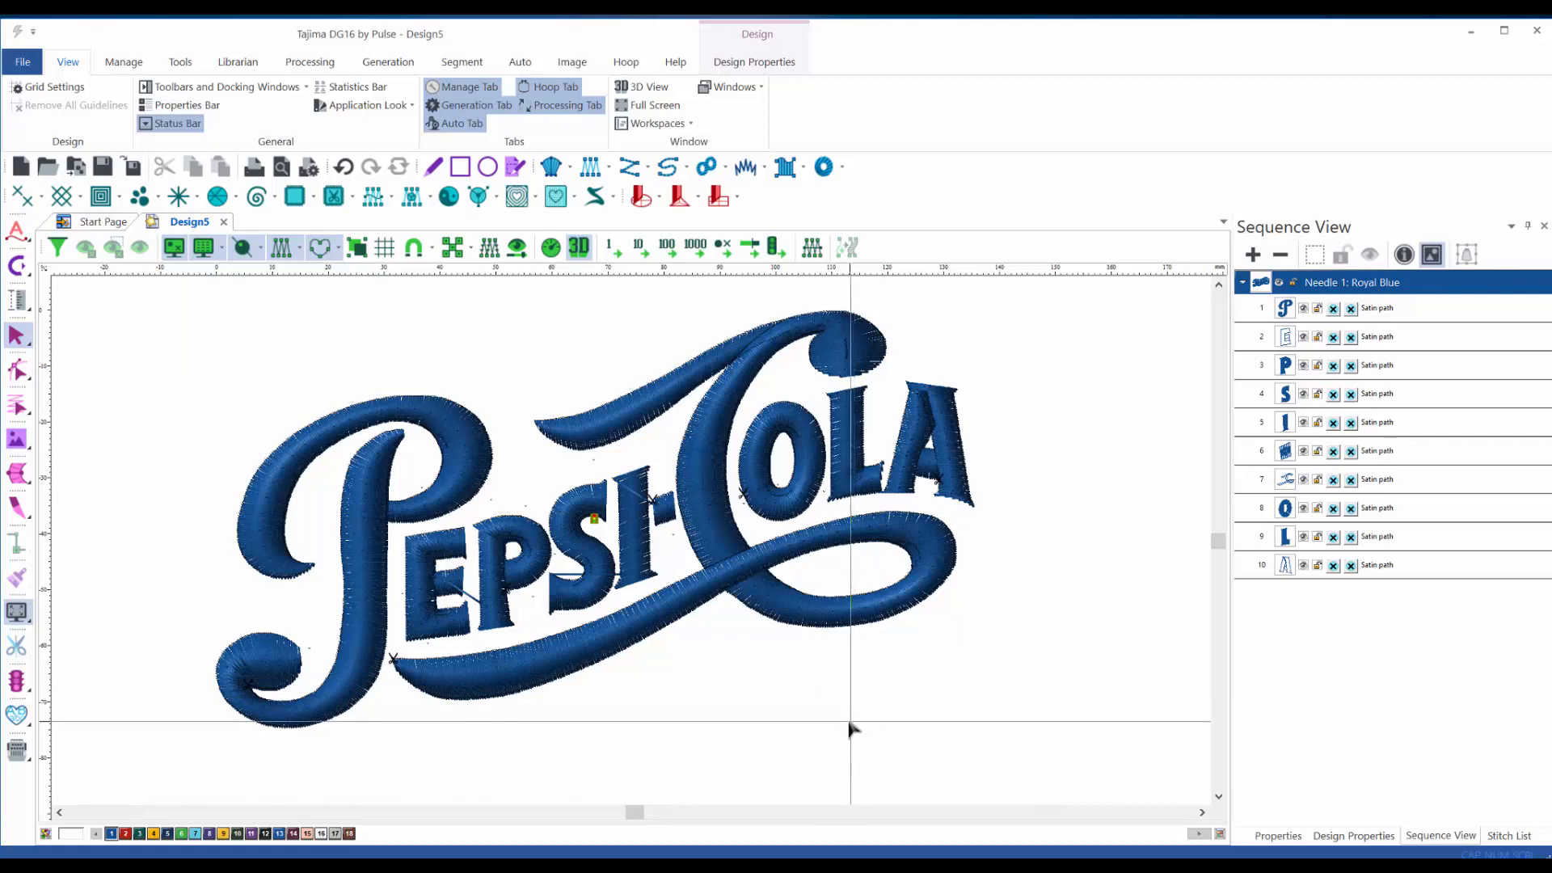
pyautogui.press('t')
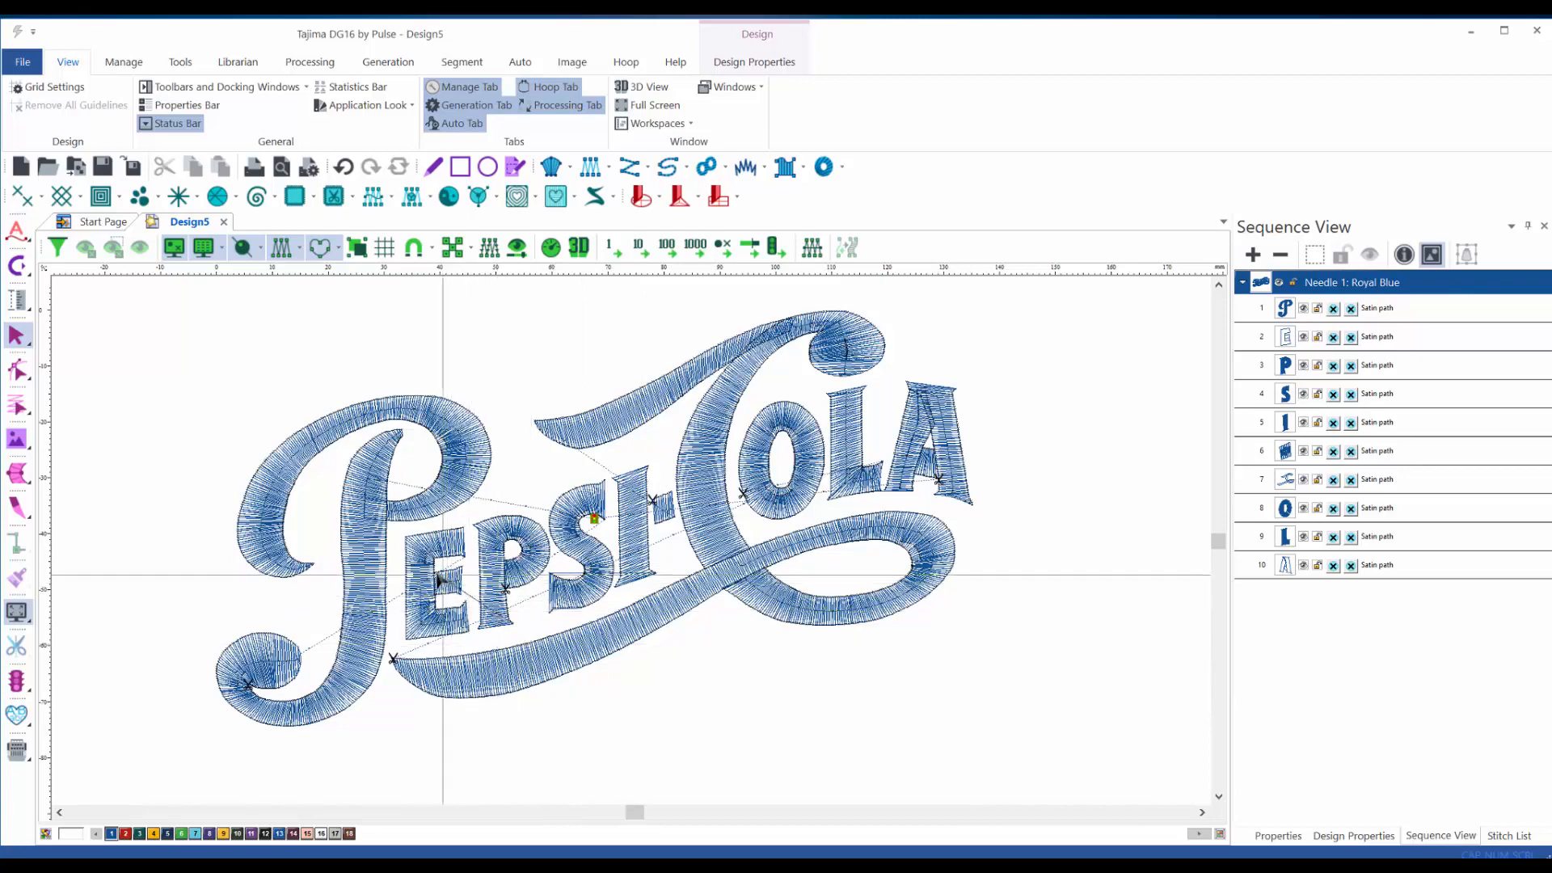
pyautogui.press('3')
pyautogui.scroll(1, 452, 599)
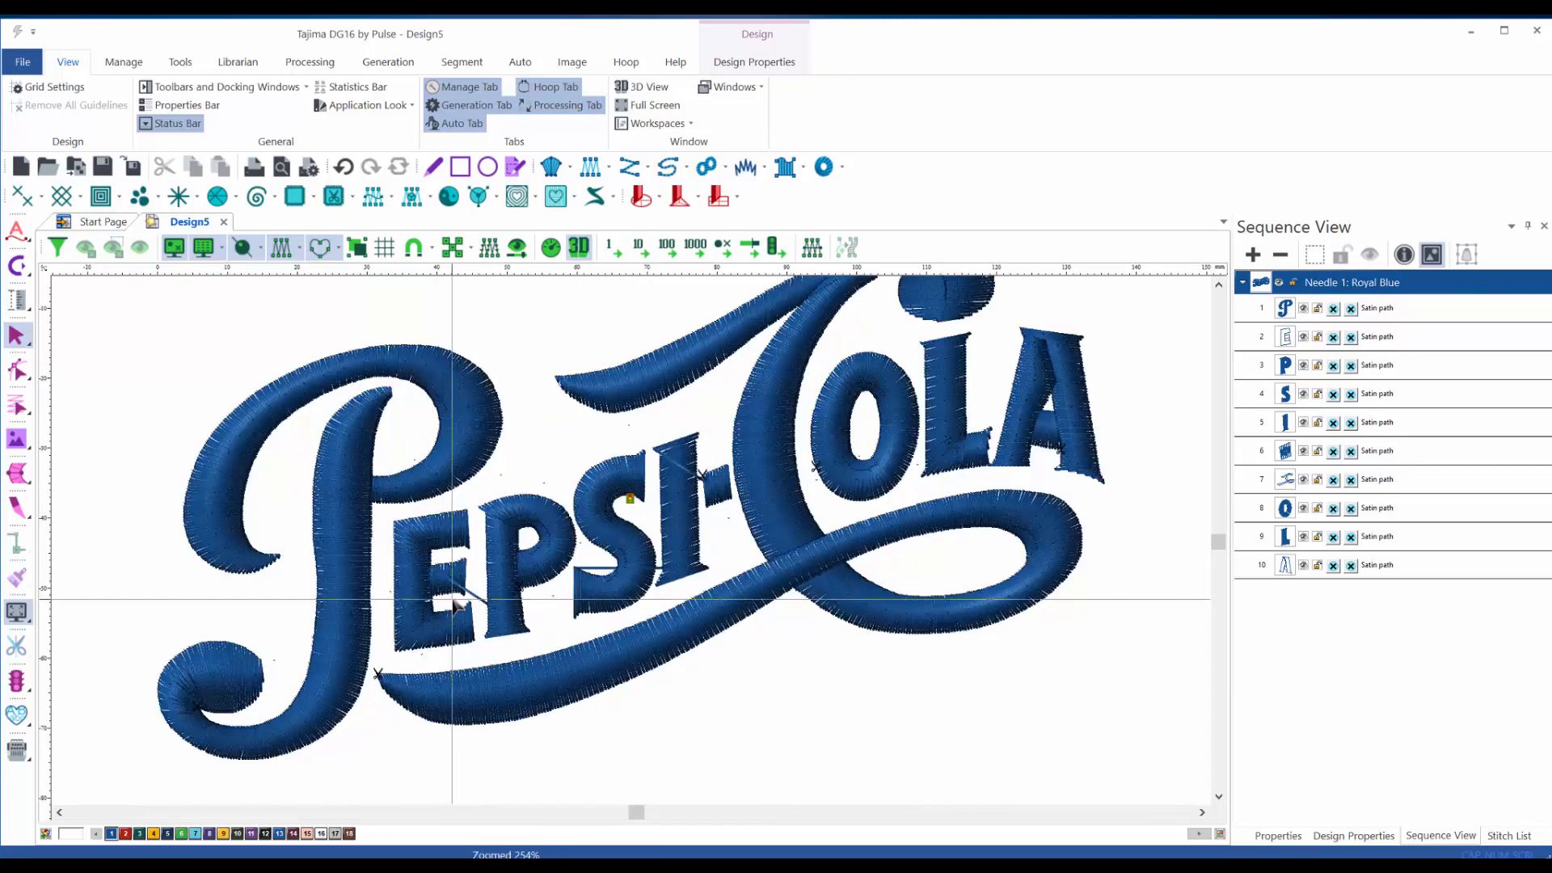
pyautogui.scroll(2, 450, 600)
pyautogui.scroll(-4, 465, 596)
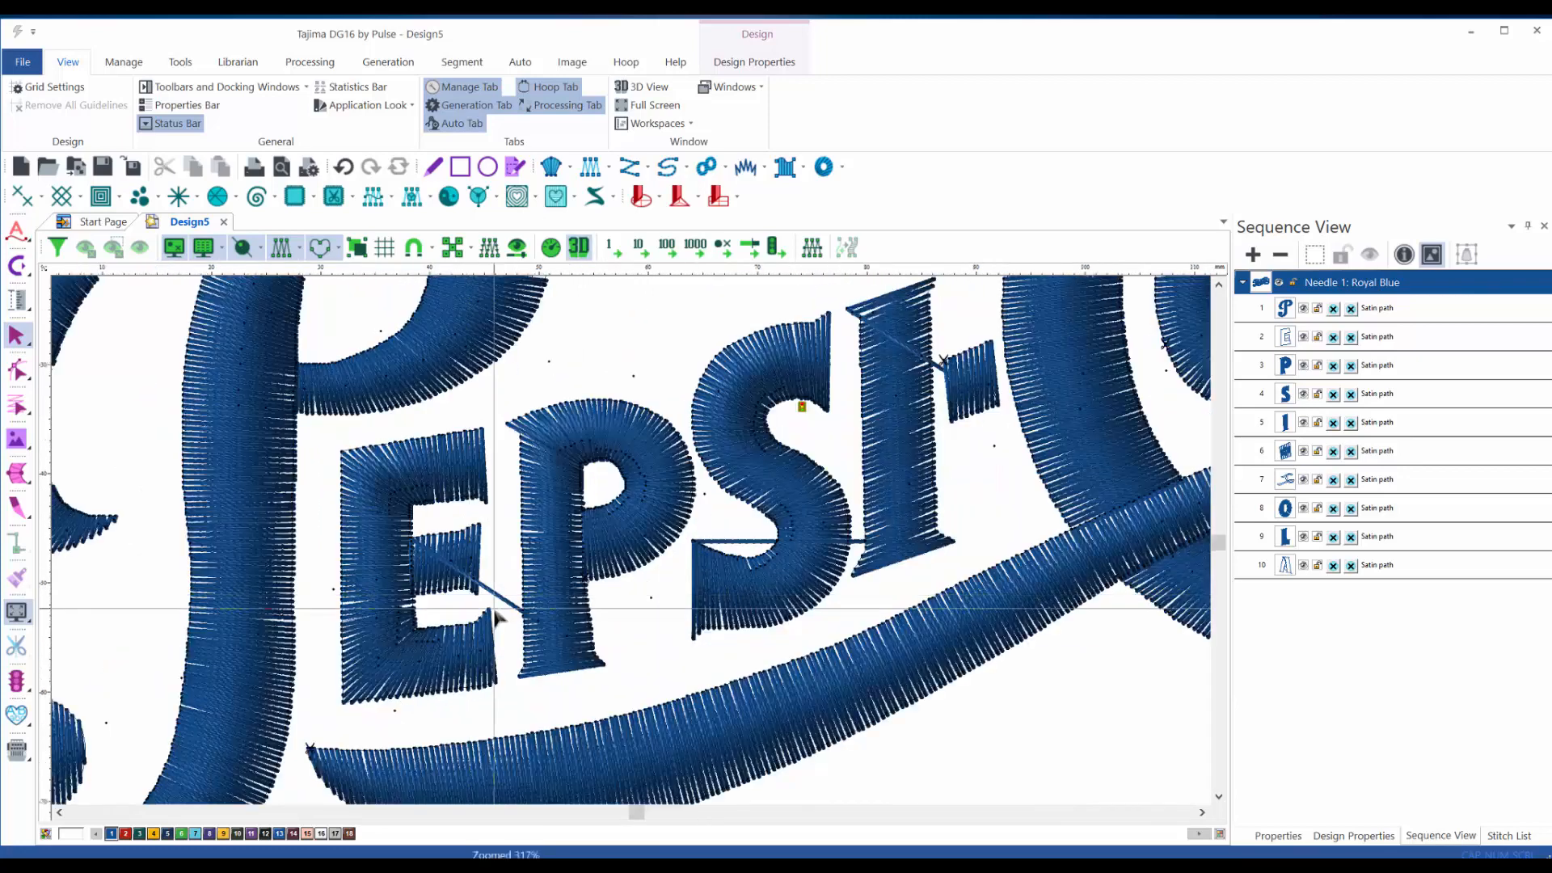
pyautogui.press('3')
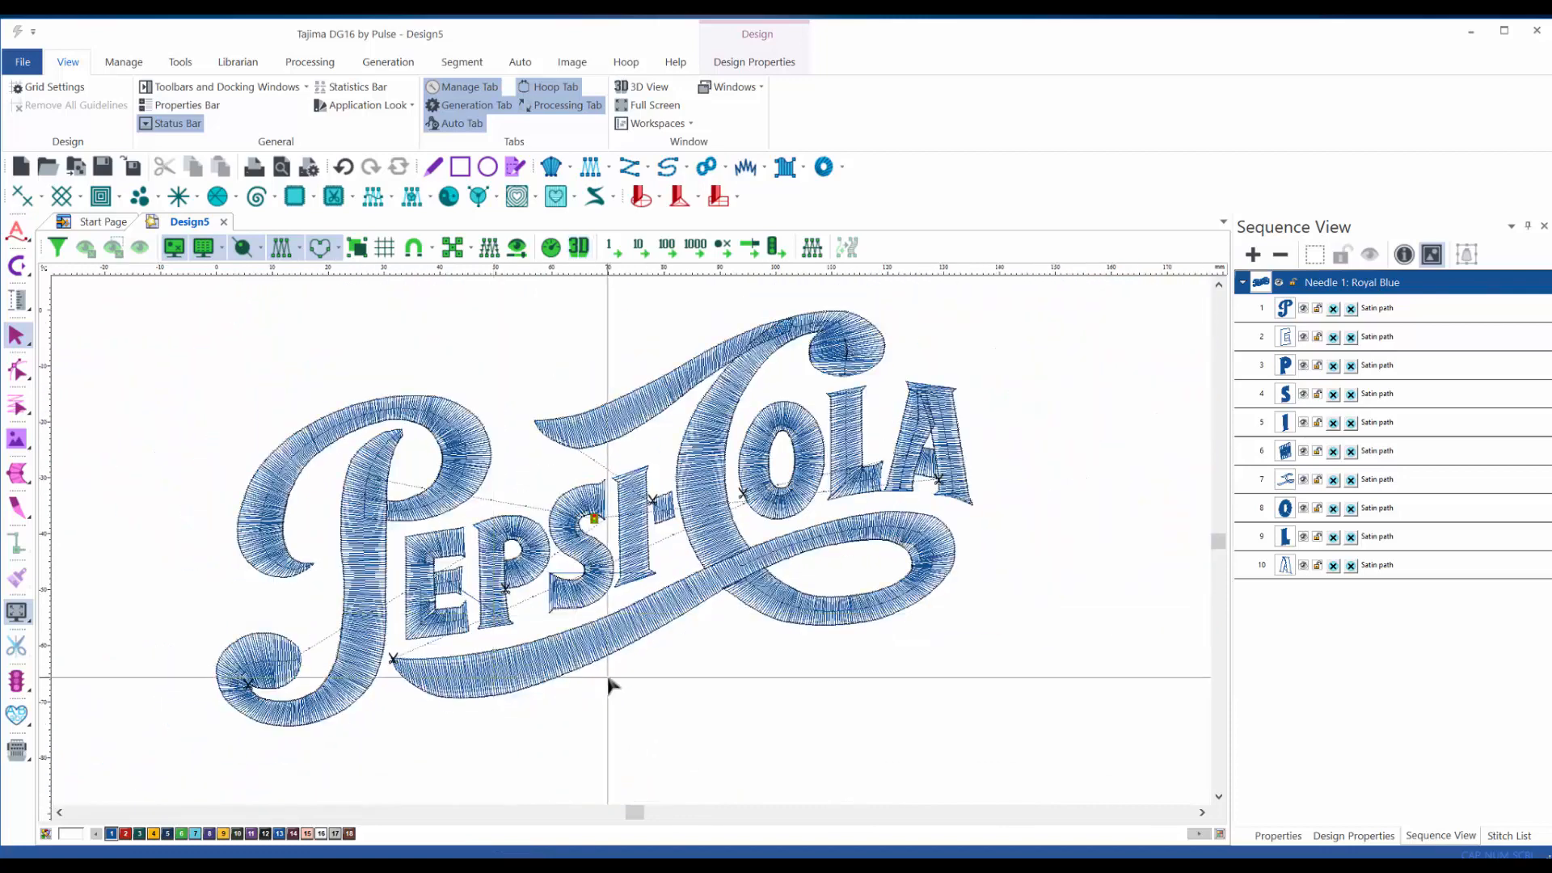
# - Set the stop command of all ten satin path segments to Trim and check the logo in 3D view
pyautogui.moveTo(250, 305); pyautogui.dragTo(1039, 711)
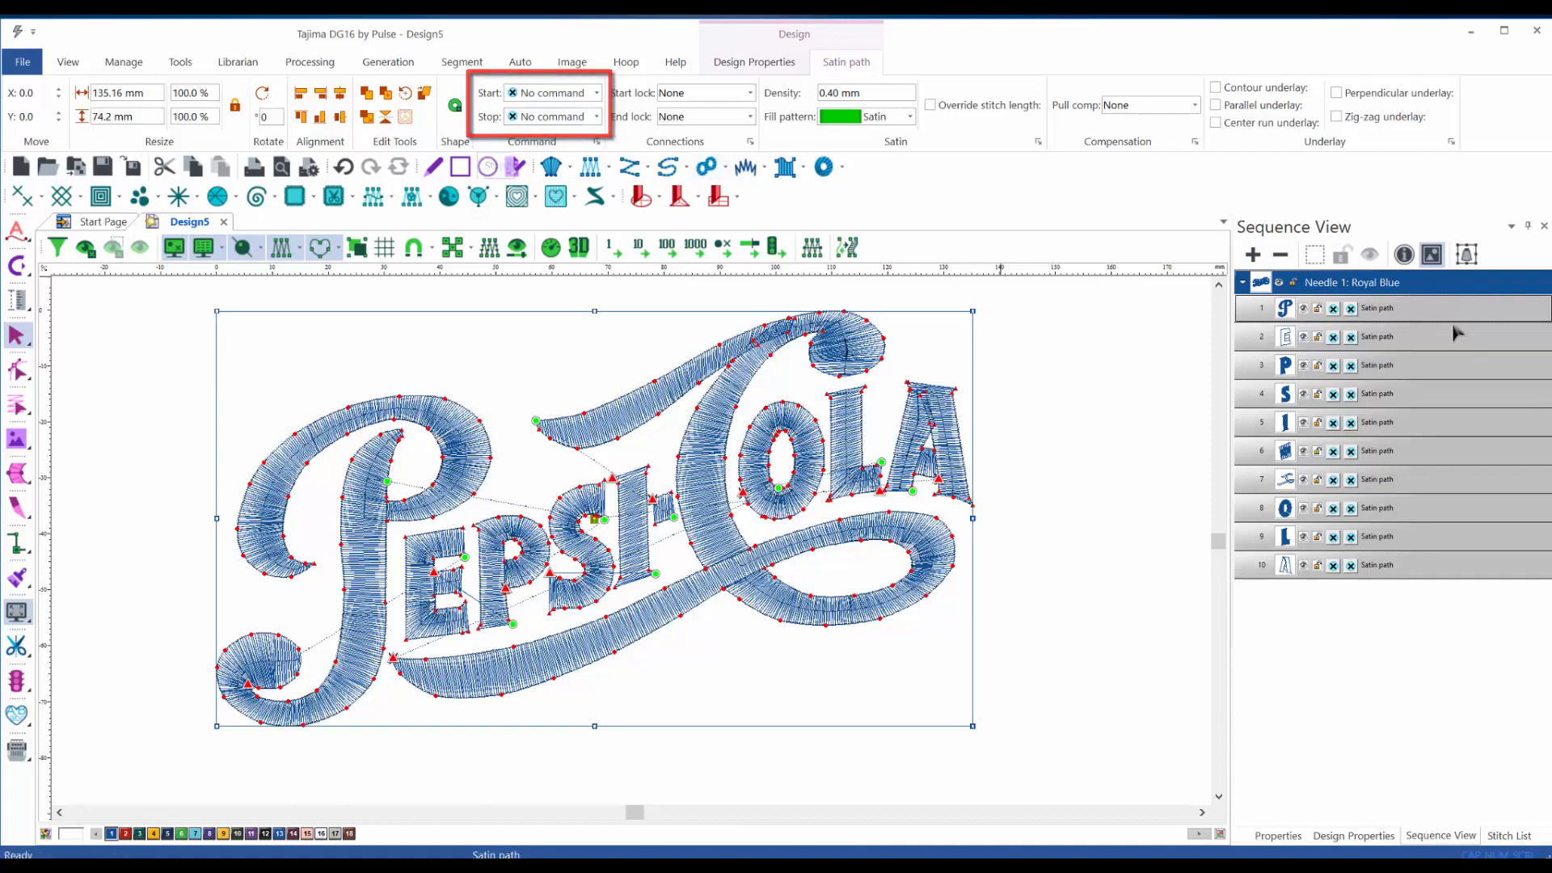
pyautogui.click(597, 117)
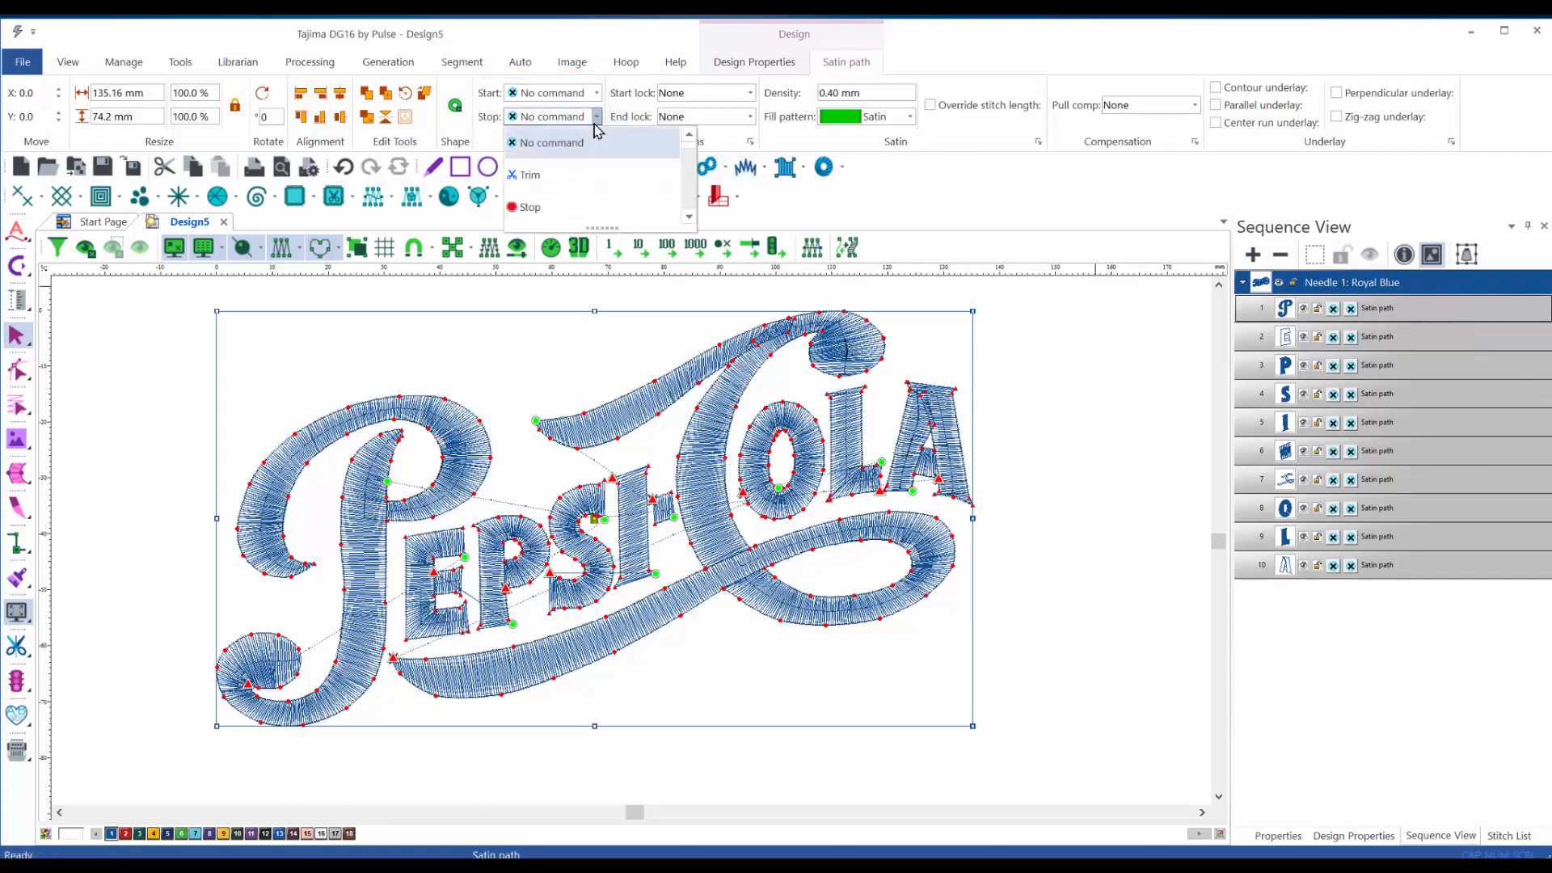
pyautogui.click(582, 174)
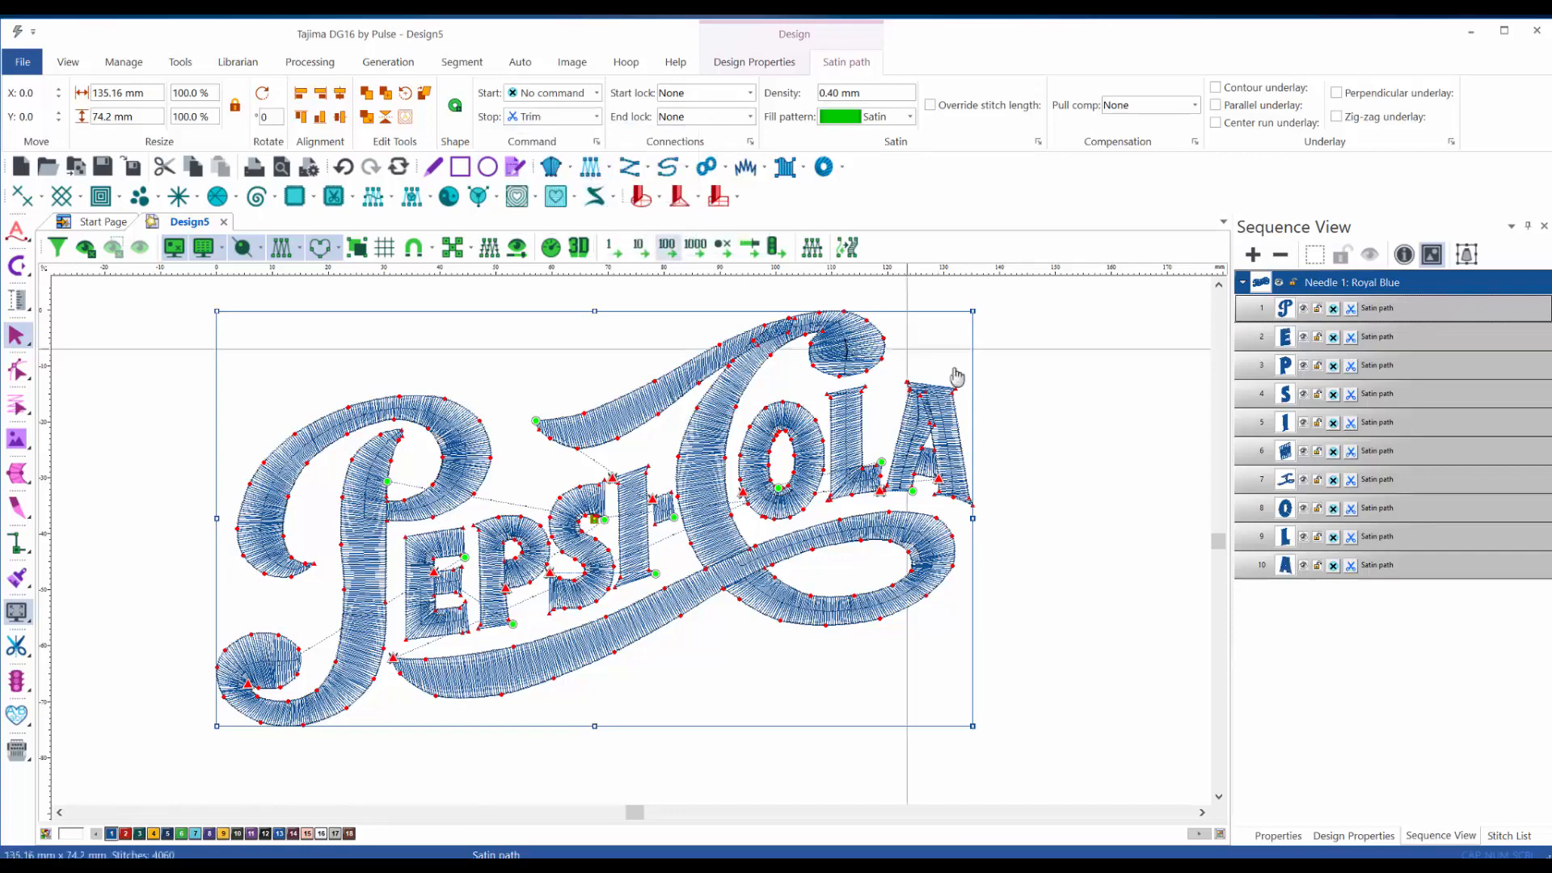
pyautogui.click(1083, 424)
pyautogui.click(806, 651)
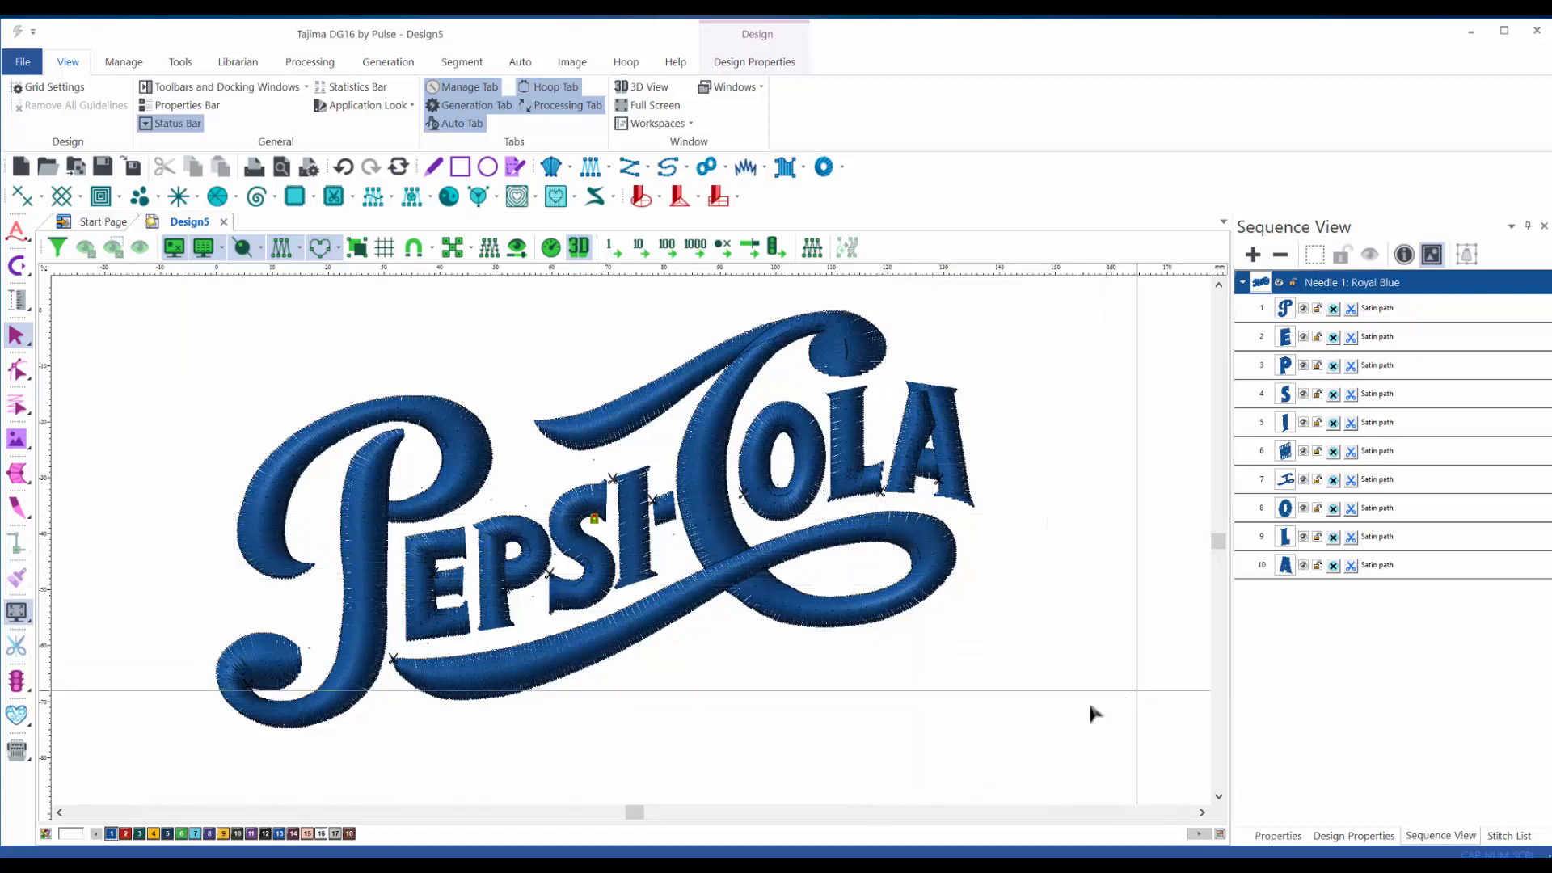
pyautogui.press('d')
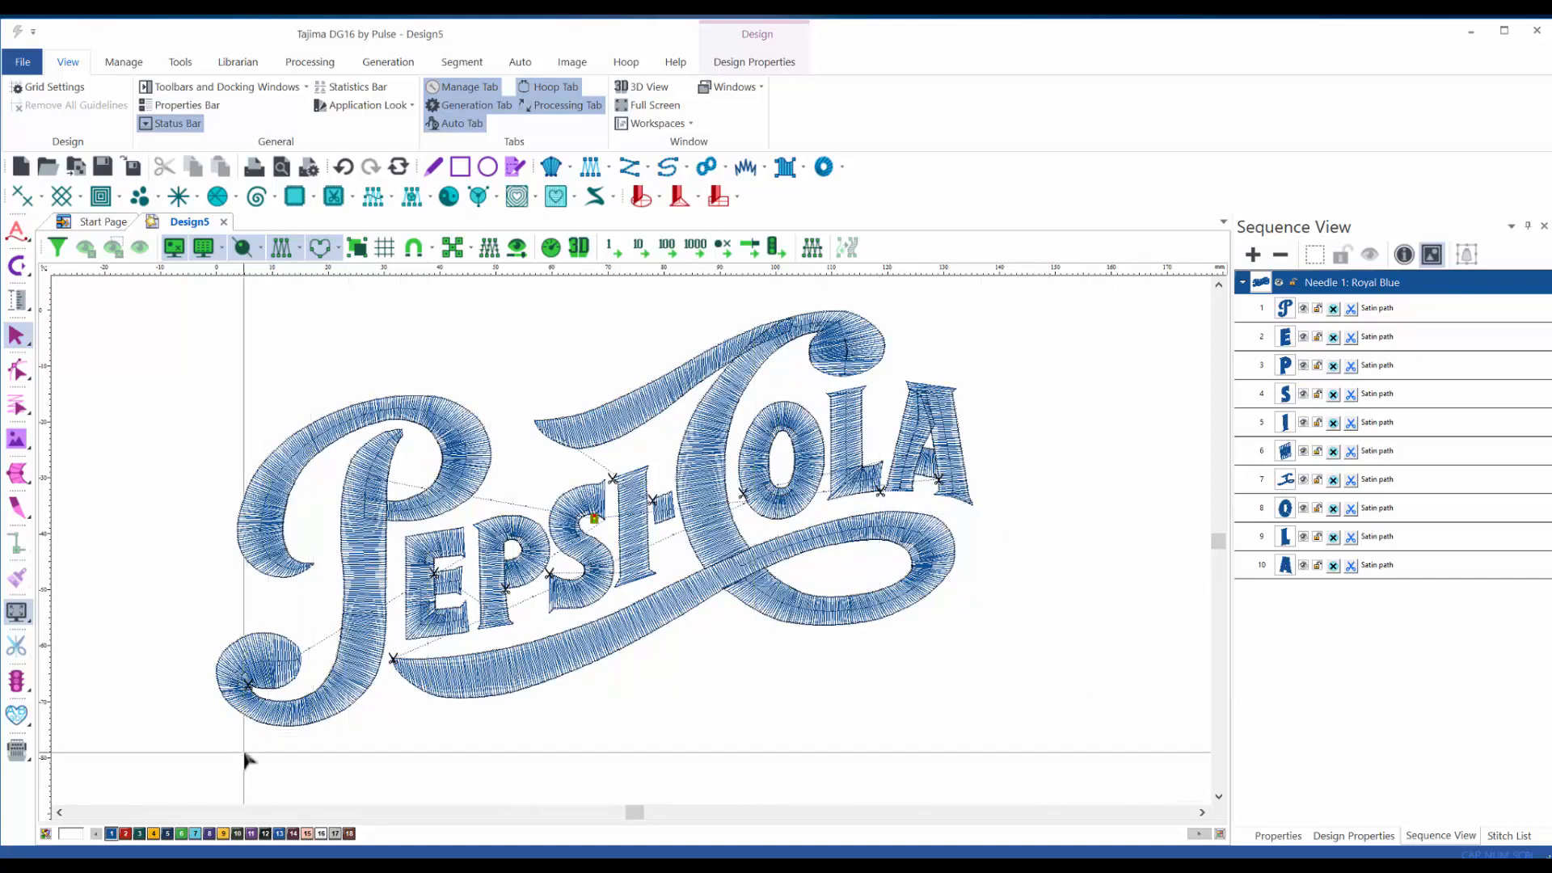
# - Give all segments a Basic start lock and a Line end lock
pyautogui.moveTo(396, 711); pyautogui.dragTo(982, 341)
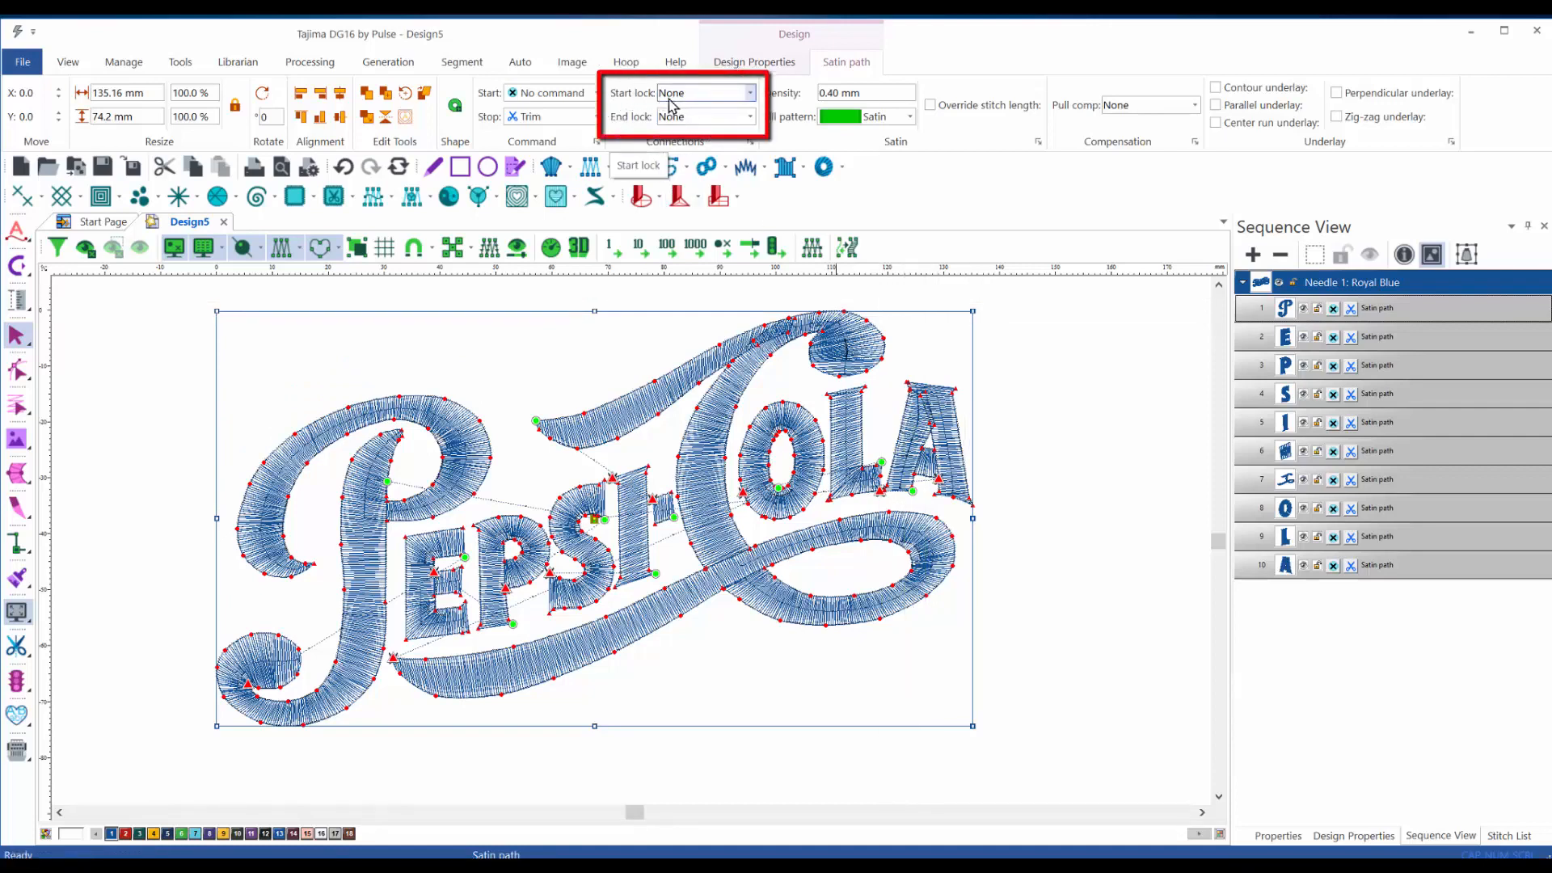
pyautogui.click(750, 94)
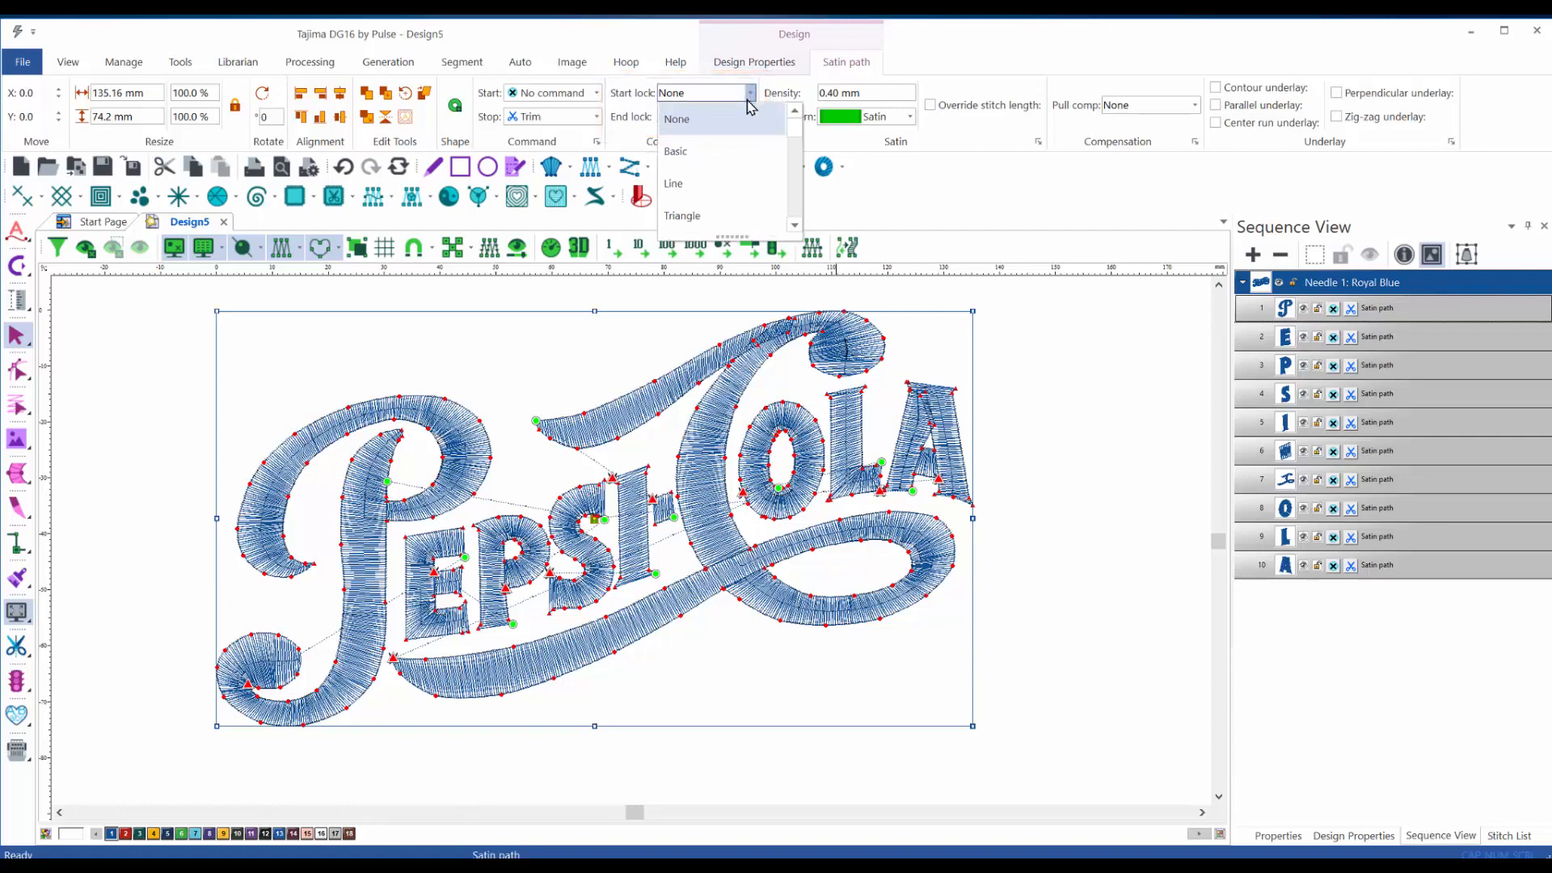
pyautogui.click(730, 152)
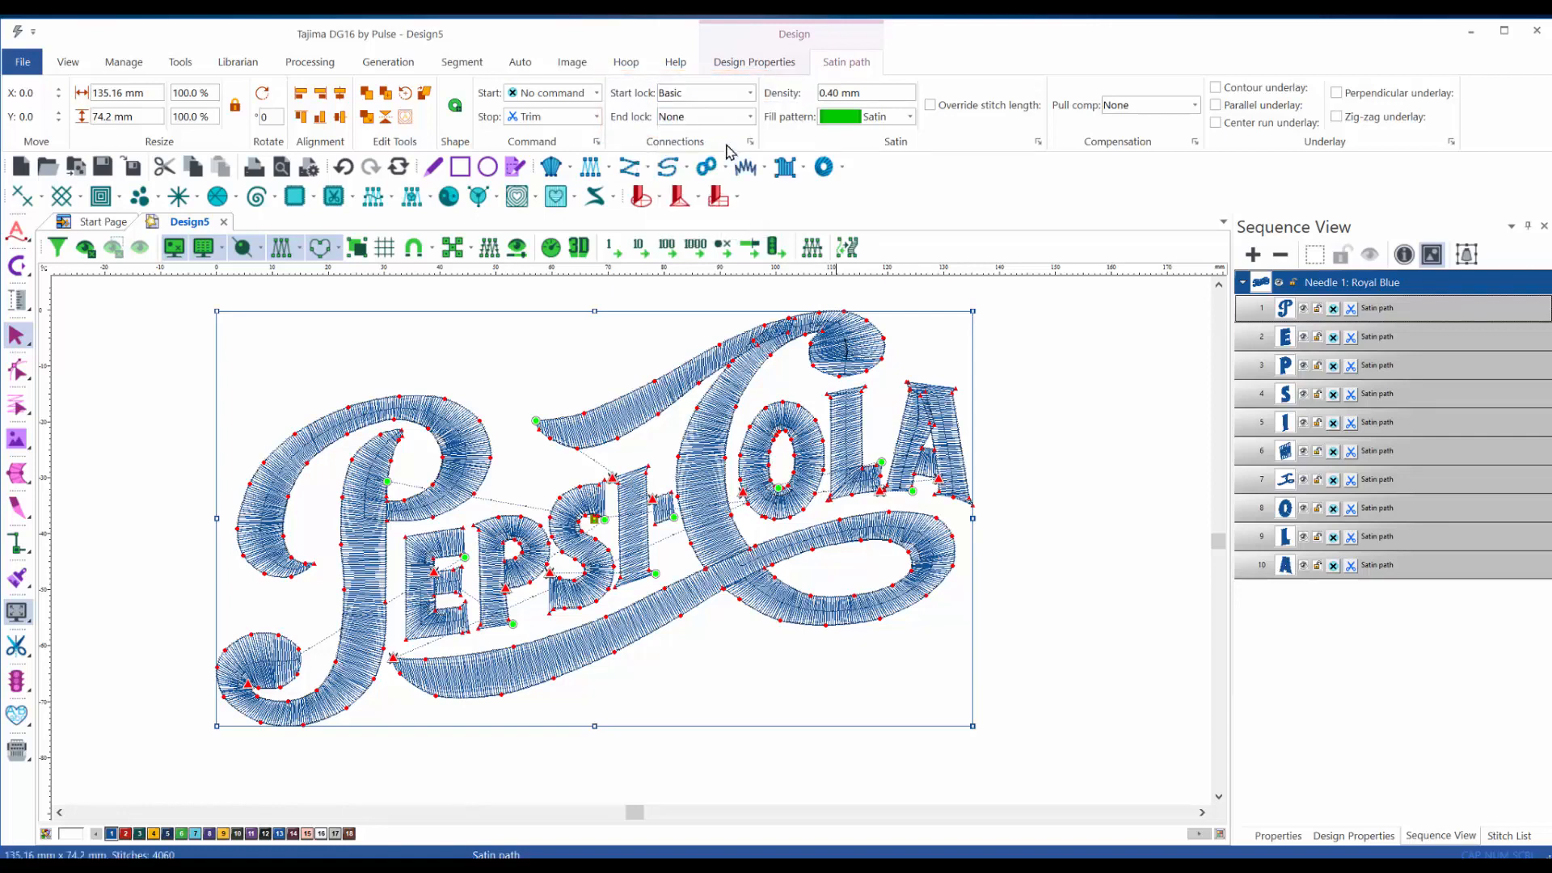
pyautogui.click(751, 118)
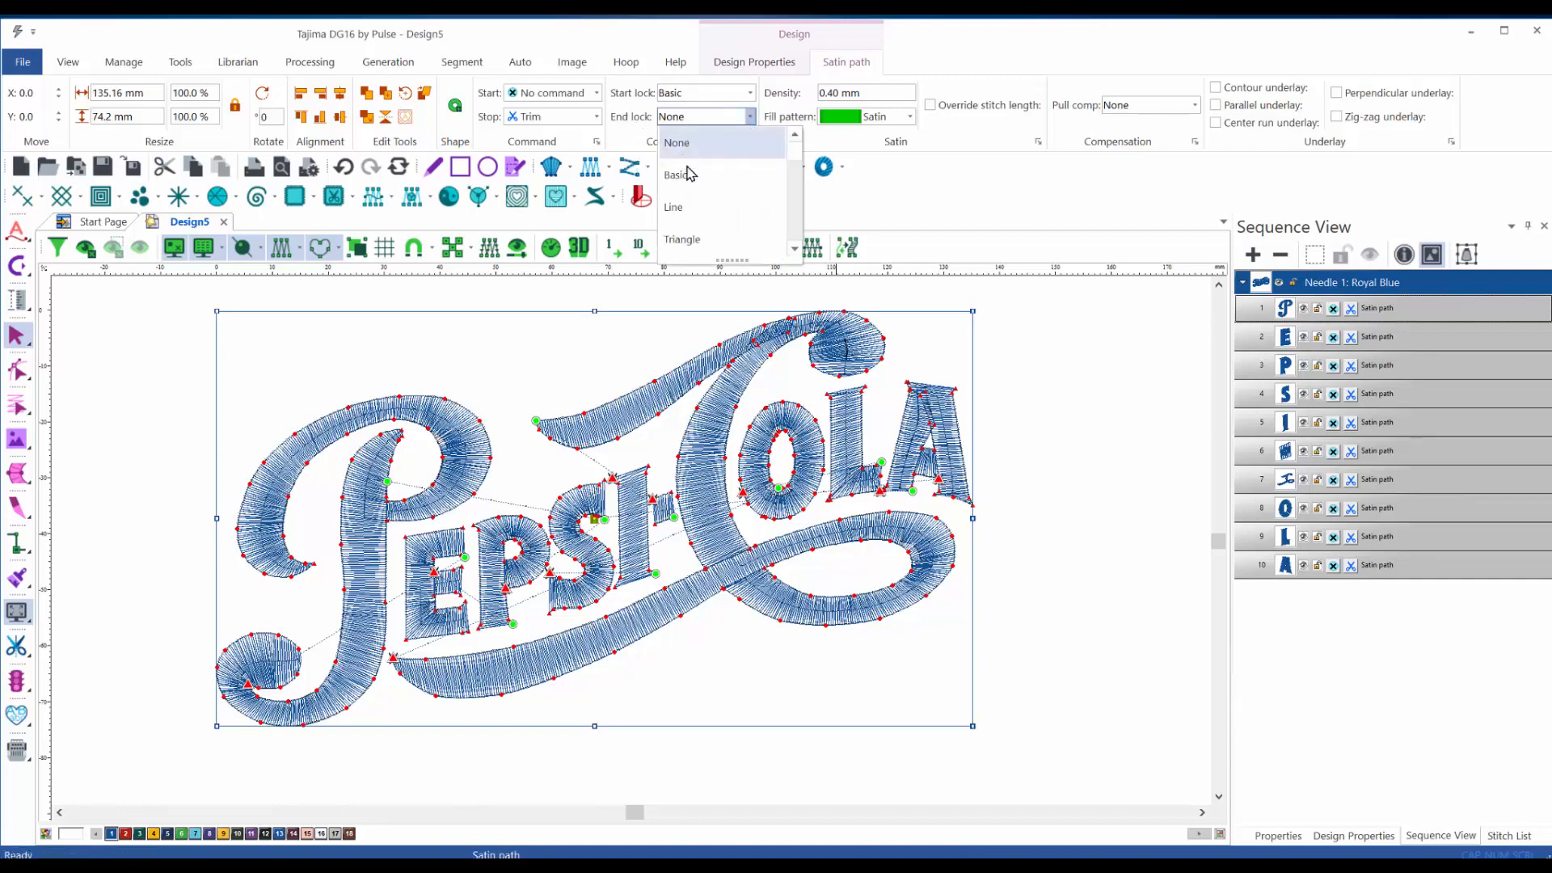
pyautogui.click(688, 209)
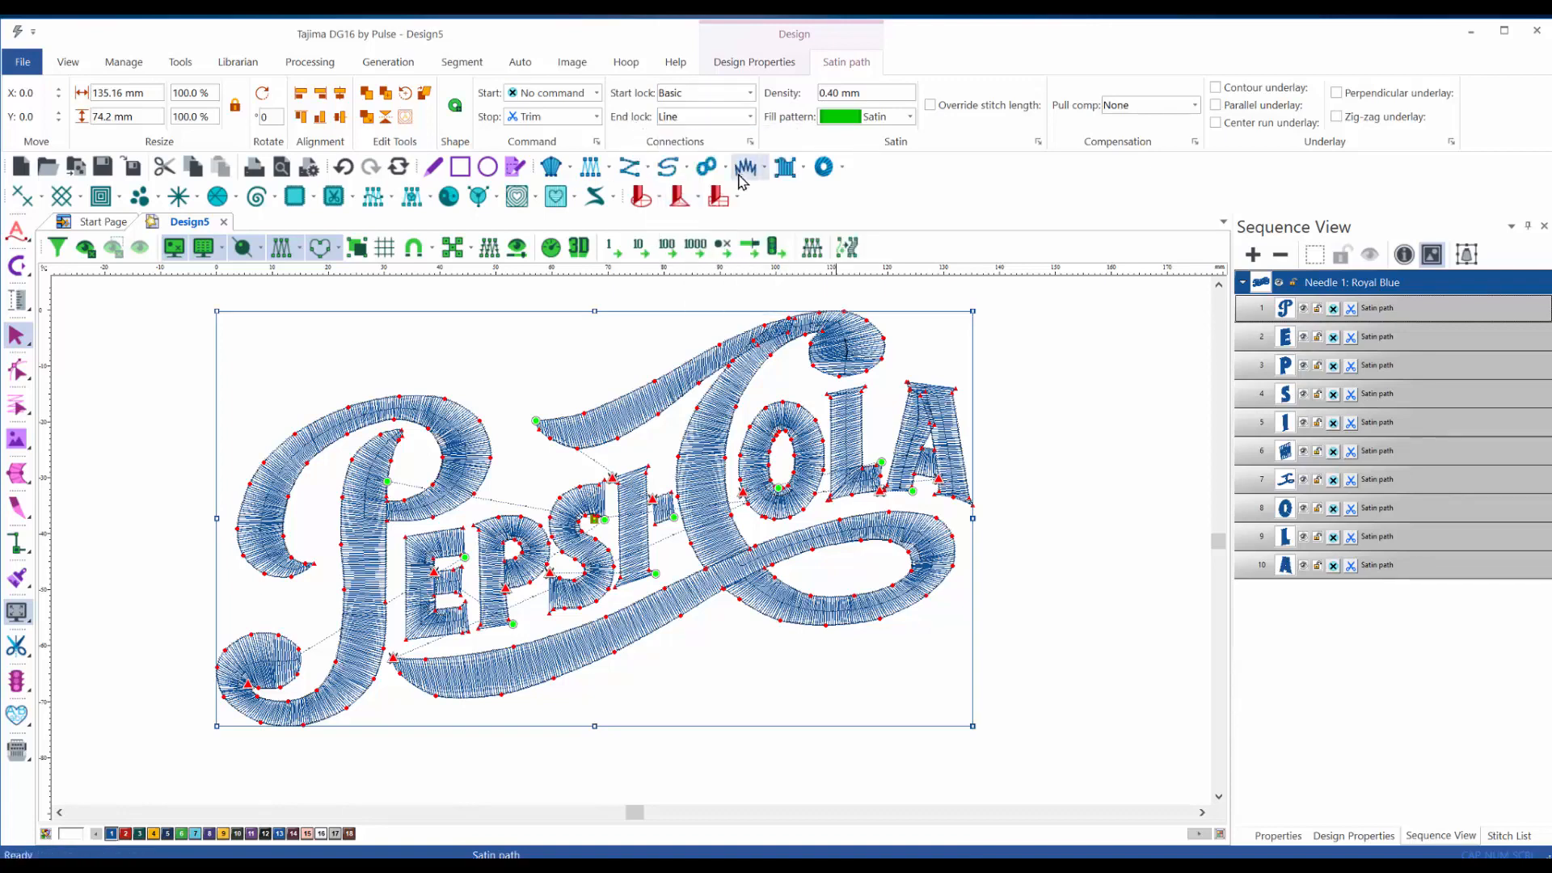
# - Apply the lock stitch settings to all segments, with the Always condition and the start lock inside at 3.0 mm
pyautogui.click(751, 144)
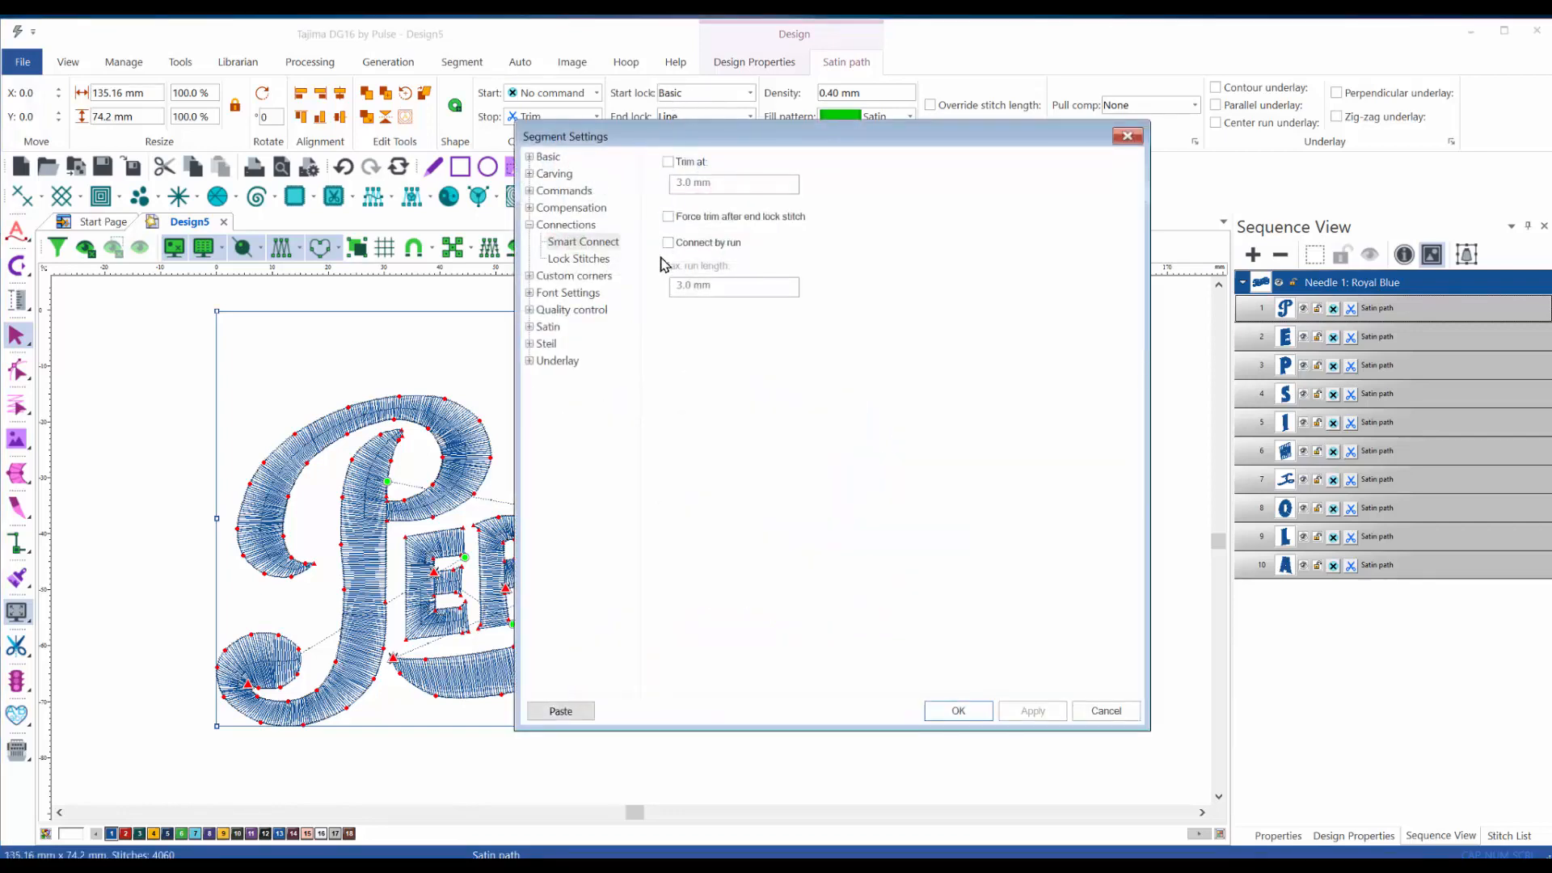
pyautogui.click(572, 259)
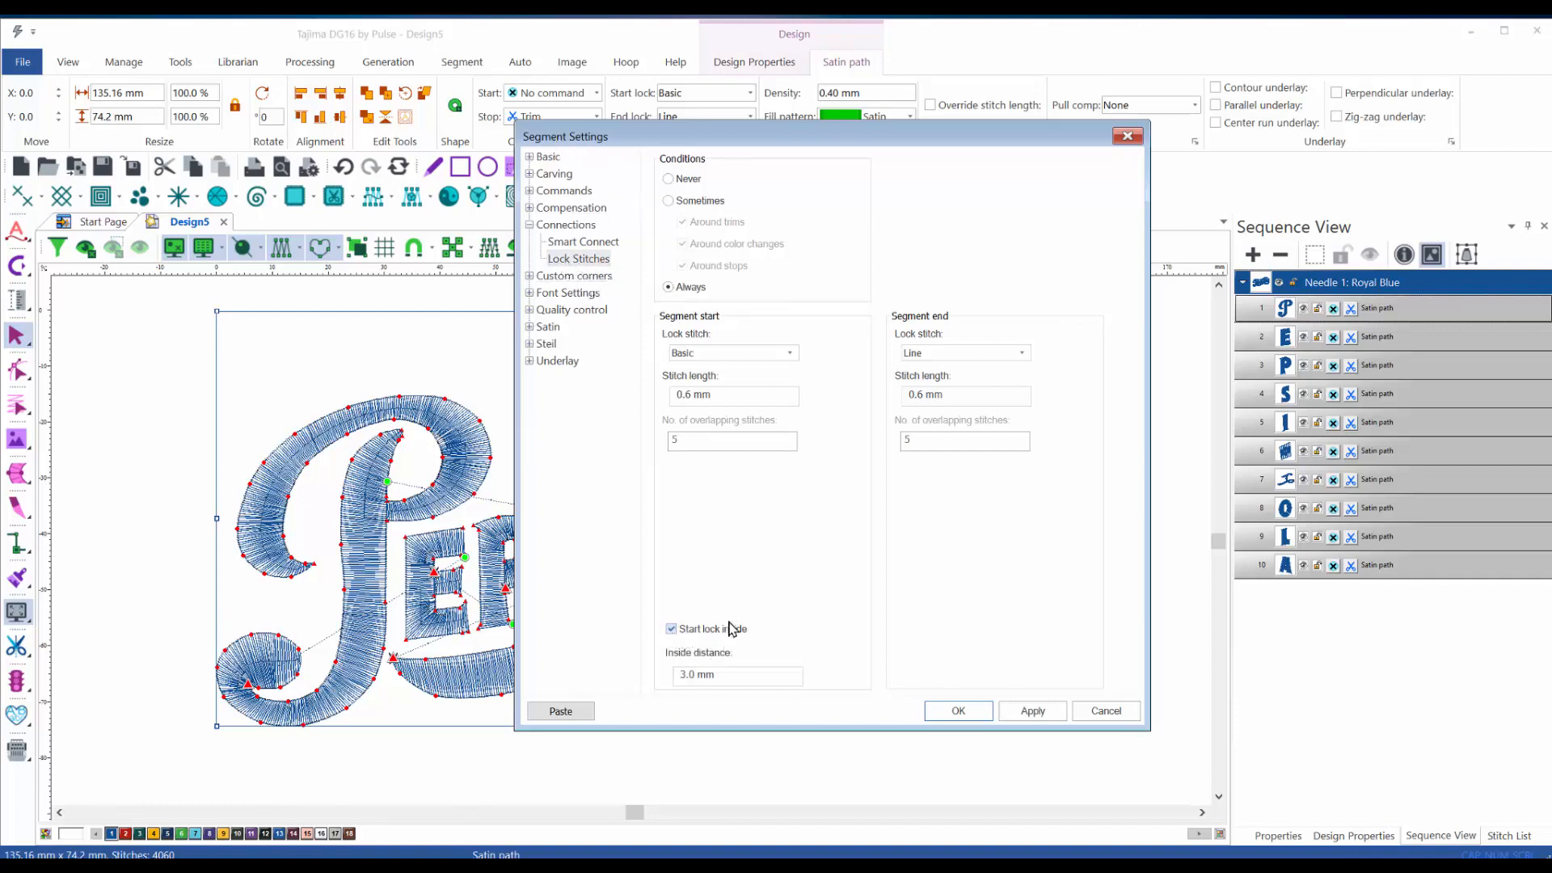
pyautogui.click(1027, 717)
pyautogui.click(959, 711)
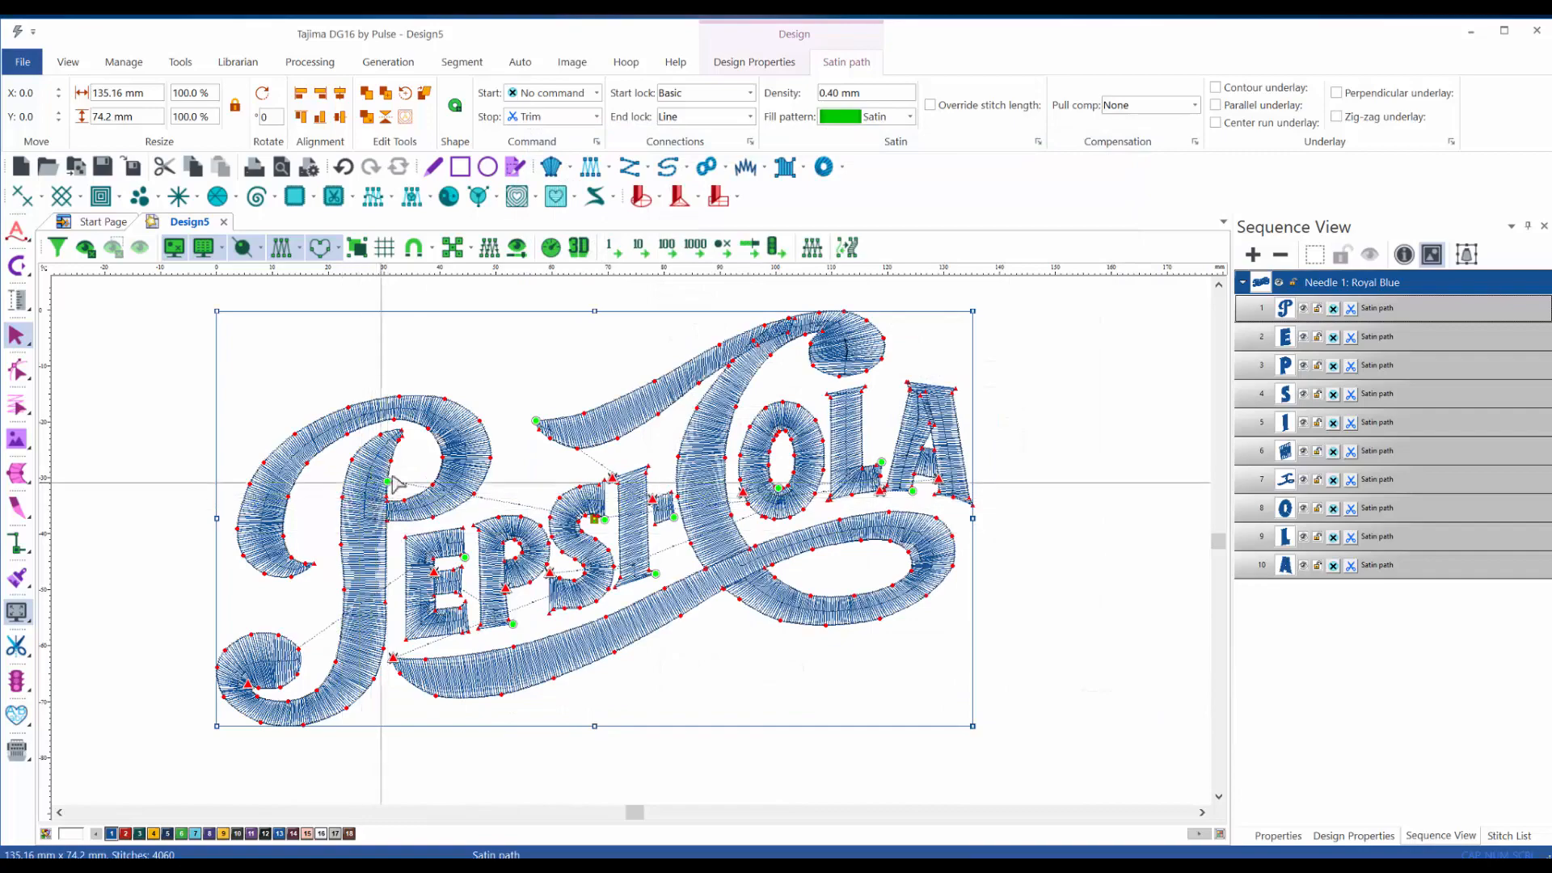
# - Examine the start lock stitches of the large P up close in stitch and 3D view, and those of the neighbouring letters
pyautogui.scroll(3, 382, 485)
pyautogui.scroll(3, 381, 485)
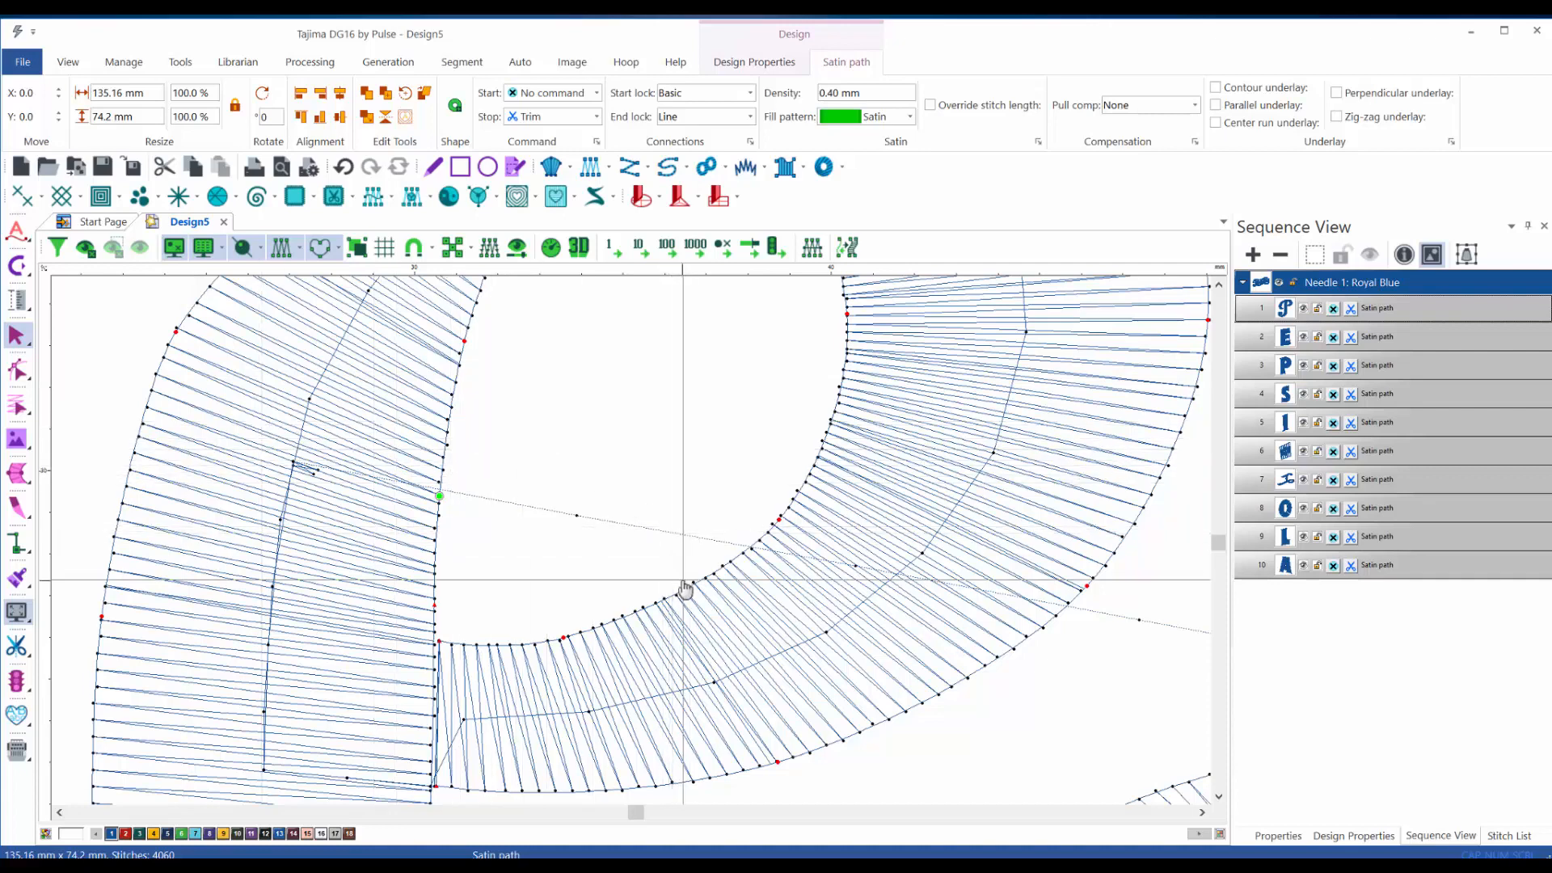
pyautogui.press('t')
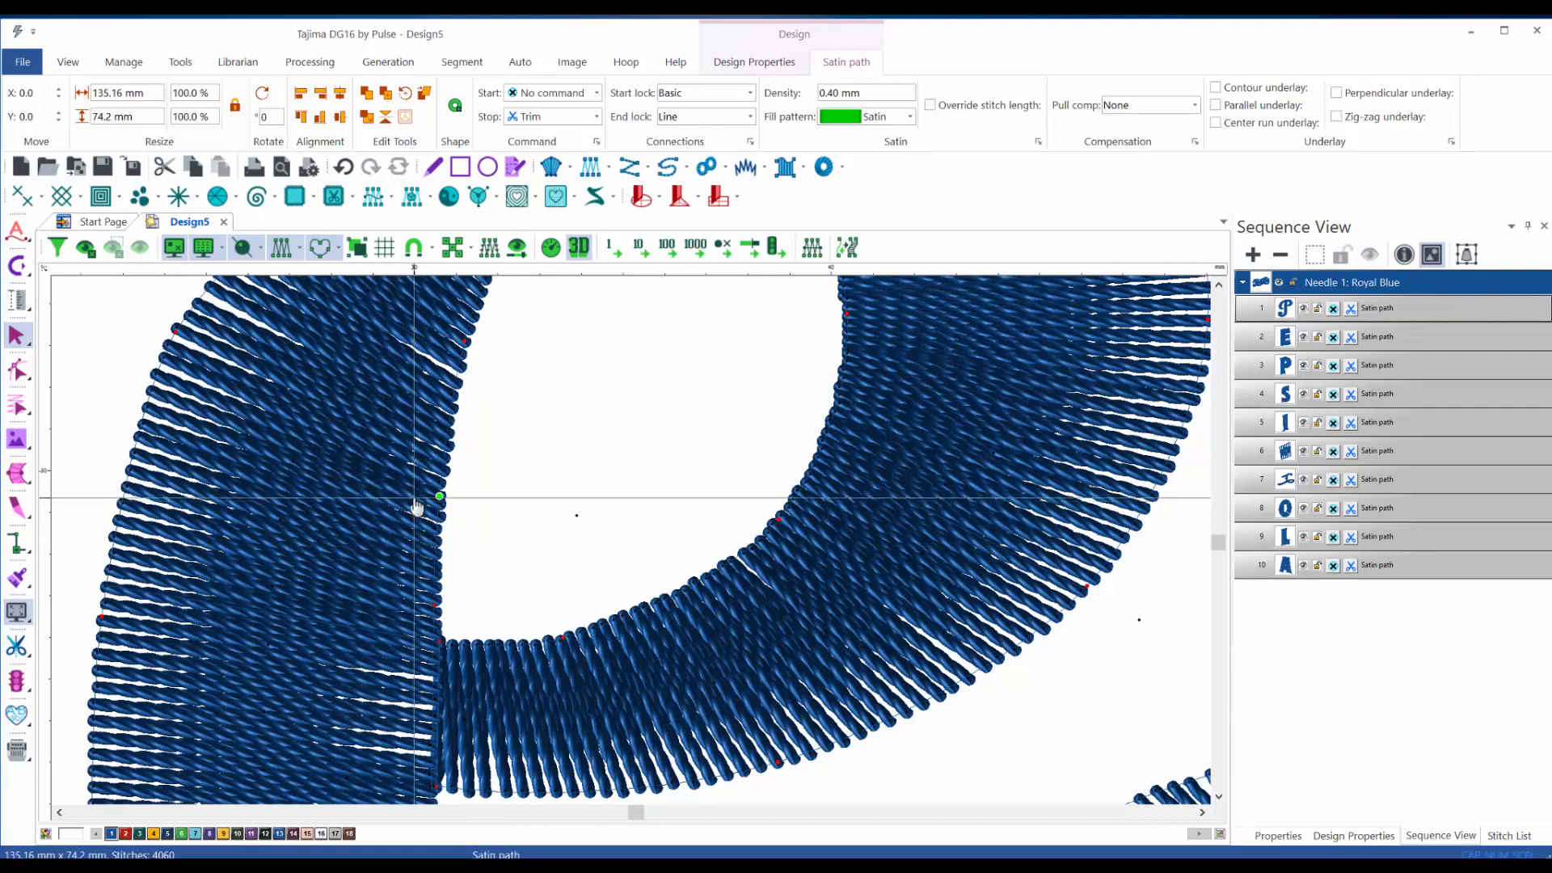
pyautogui.press('t')
pyautogui.scroll(-1, 417, 510)
pyautogui.scroll(-2, 417, 507)
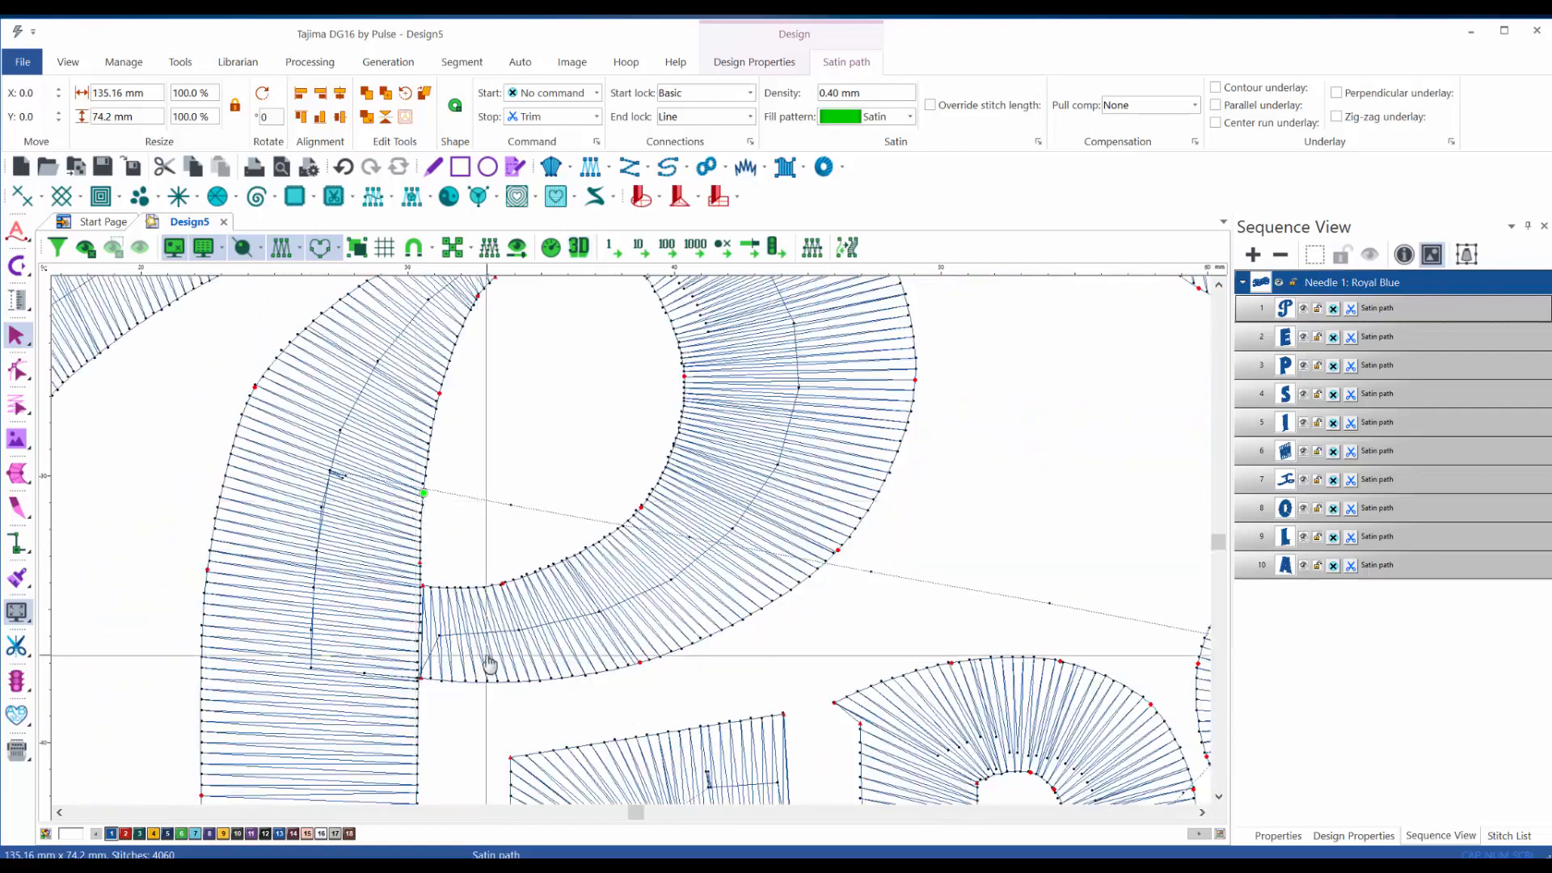
pyautogui.scroll(-2, 488, 658)
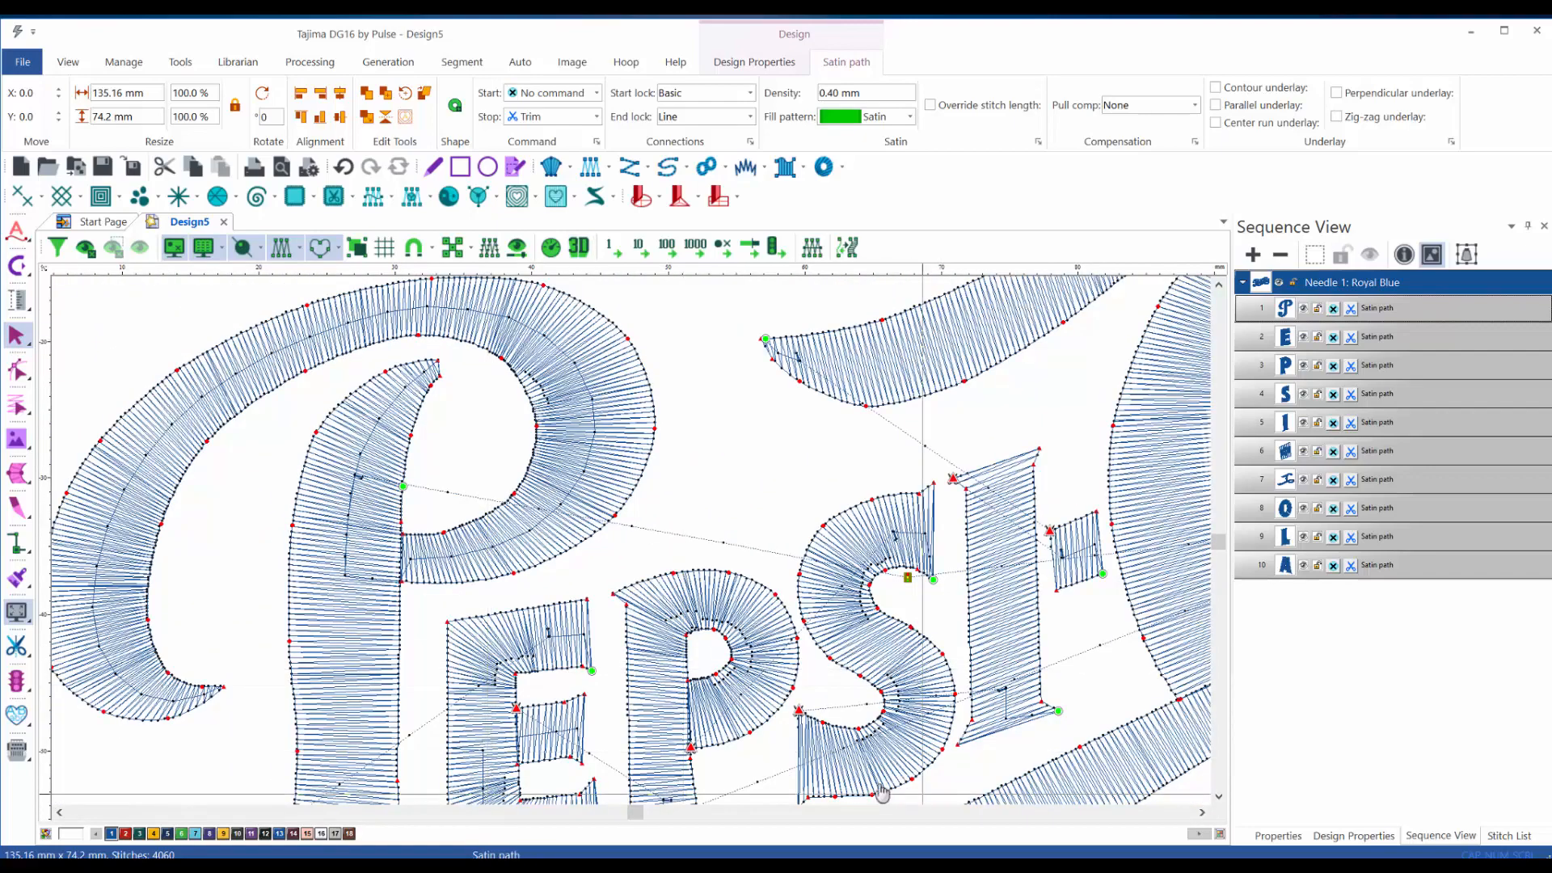
pyautogui.moveTo(706, 637); pyautogui.dragTo(685, 488)
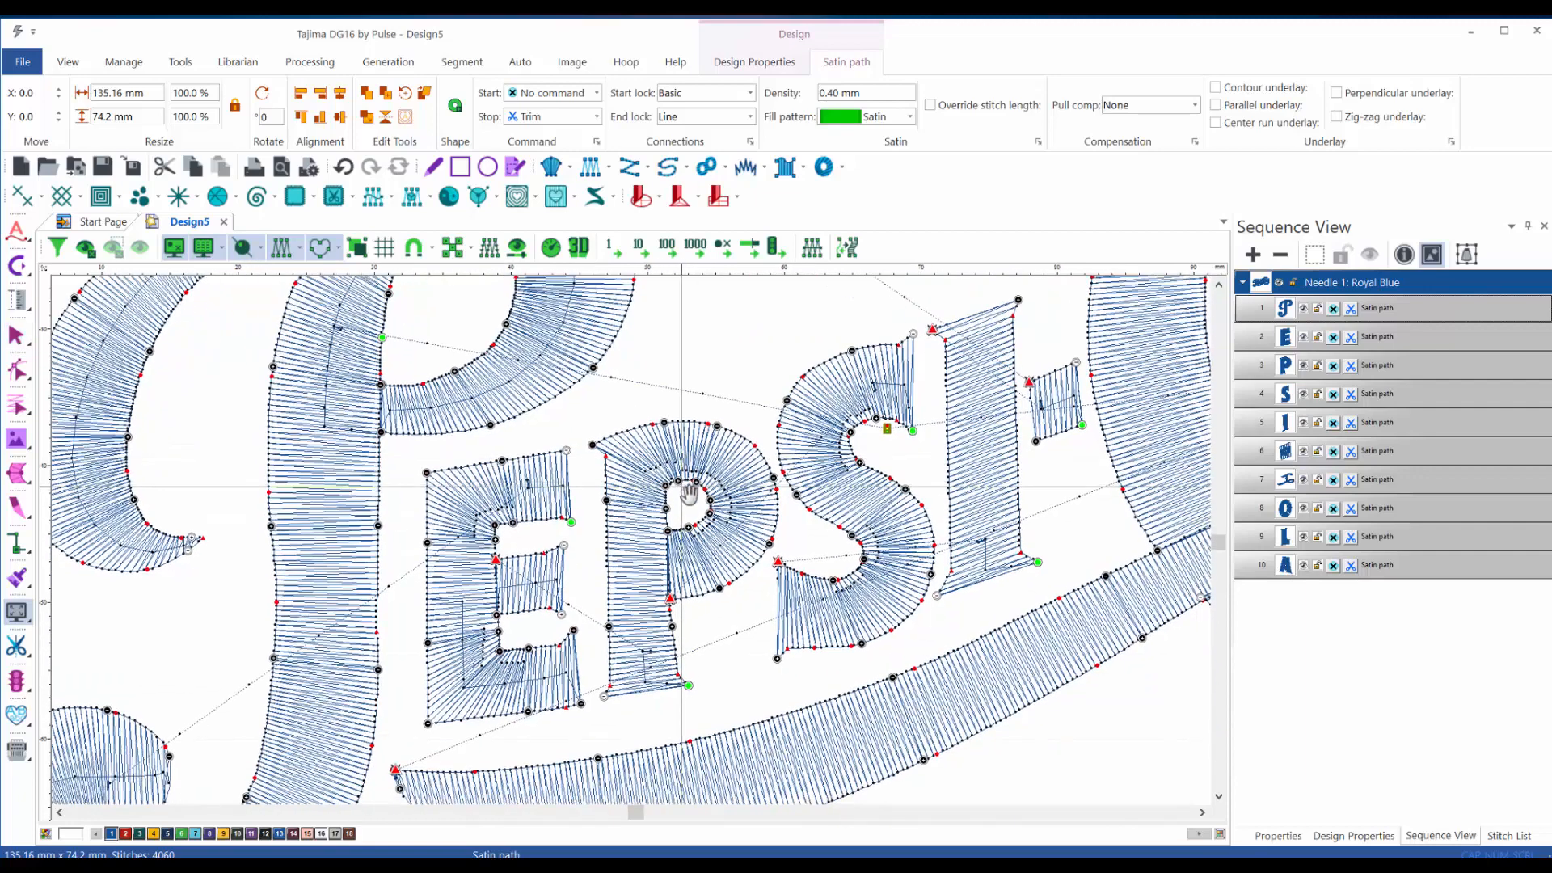
pyautogui.press('Escape')
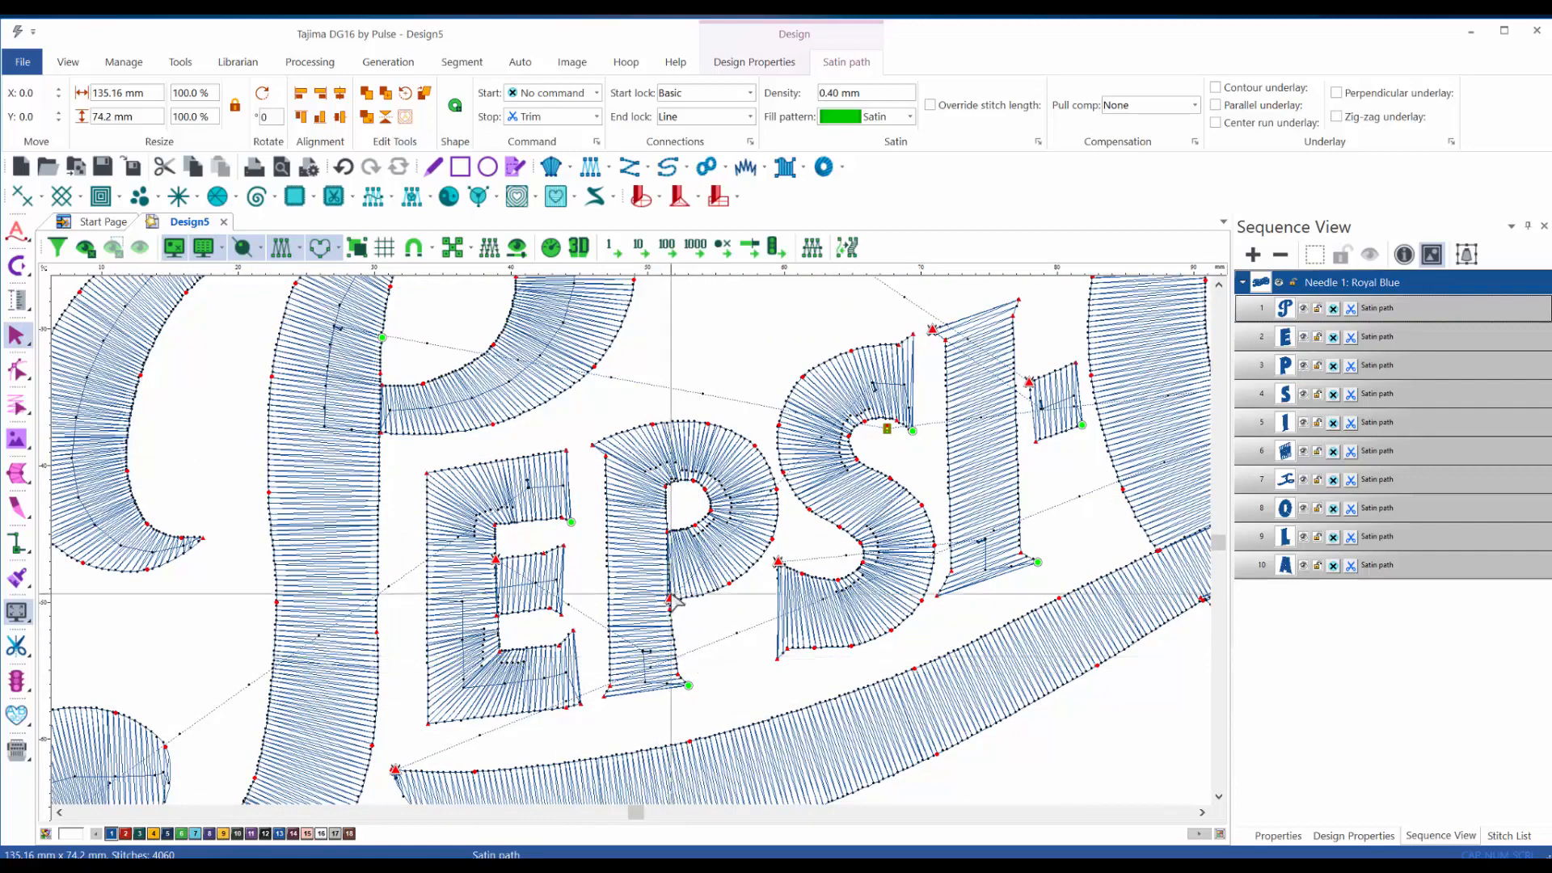
# - Inspect the end lock at the base of the small P's bowl, walking through its last stitches one at a time
pyautogui.scroll(3, 685, 662)
pyautogui.scroll(3, 681, 612)
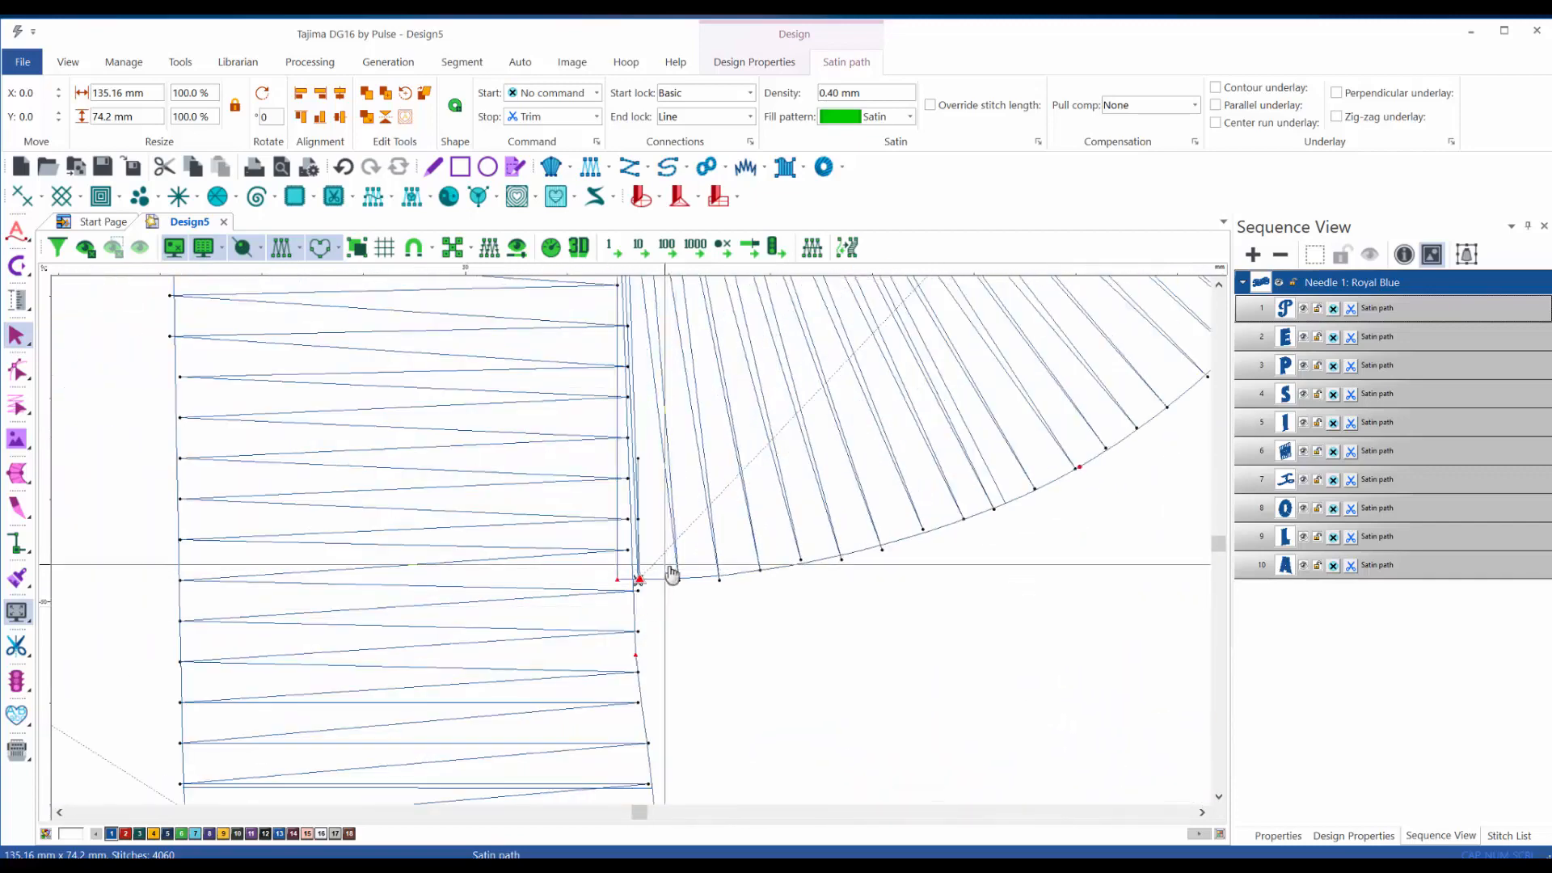
pyautogui.moveTo(696, 499); pyautogui.dragTo(723, 566)
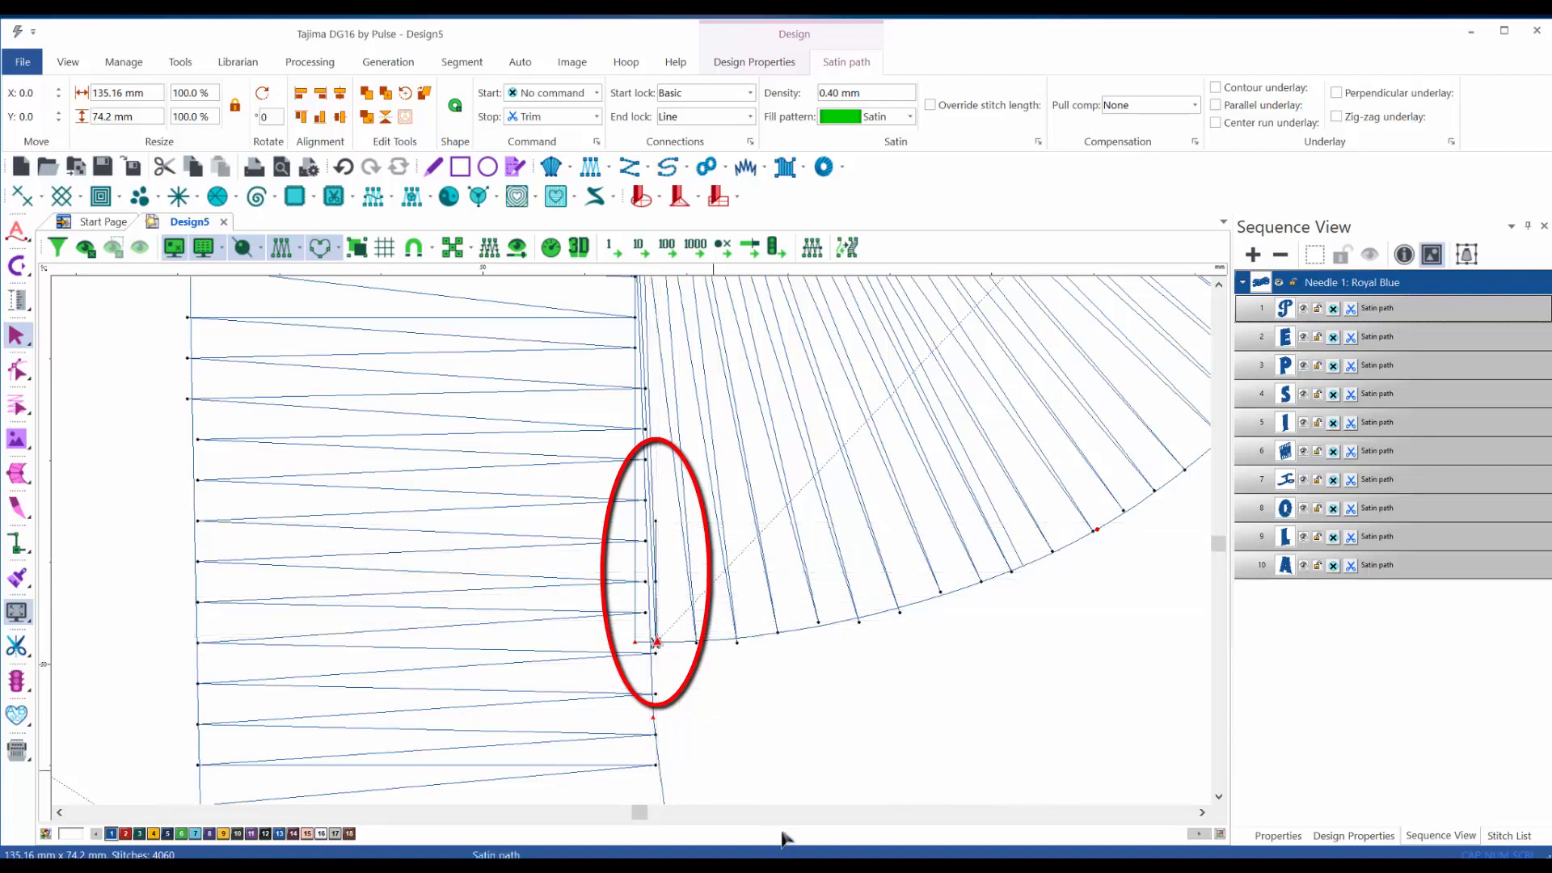
pyautogui.click(18, 414)
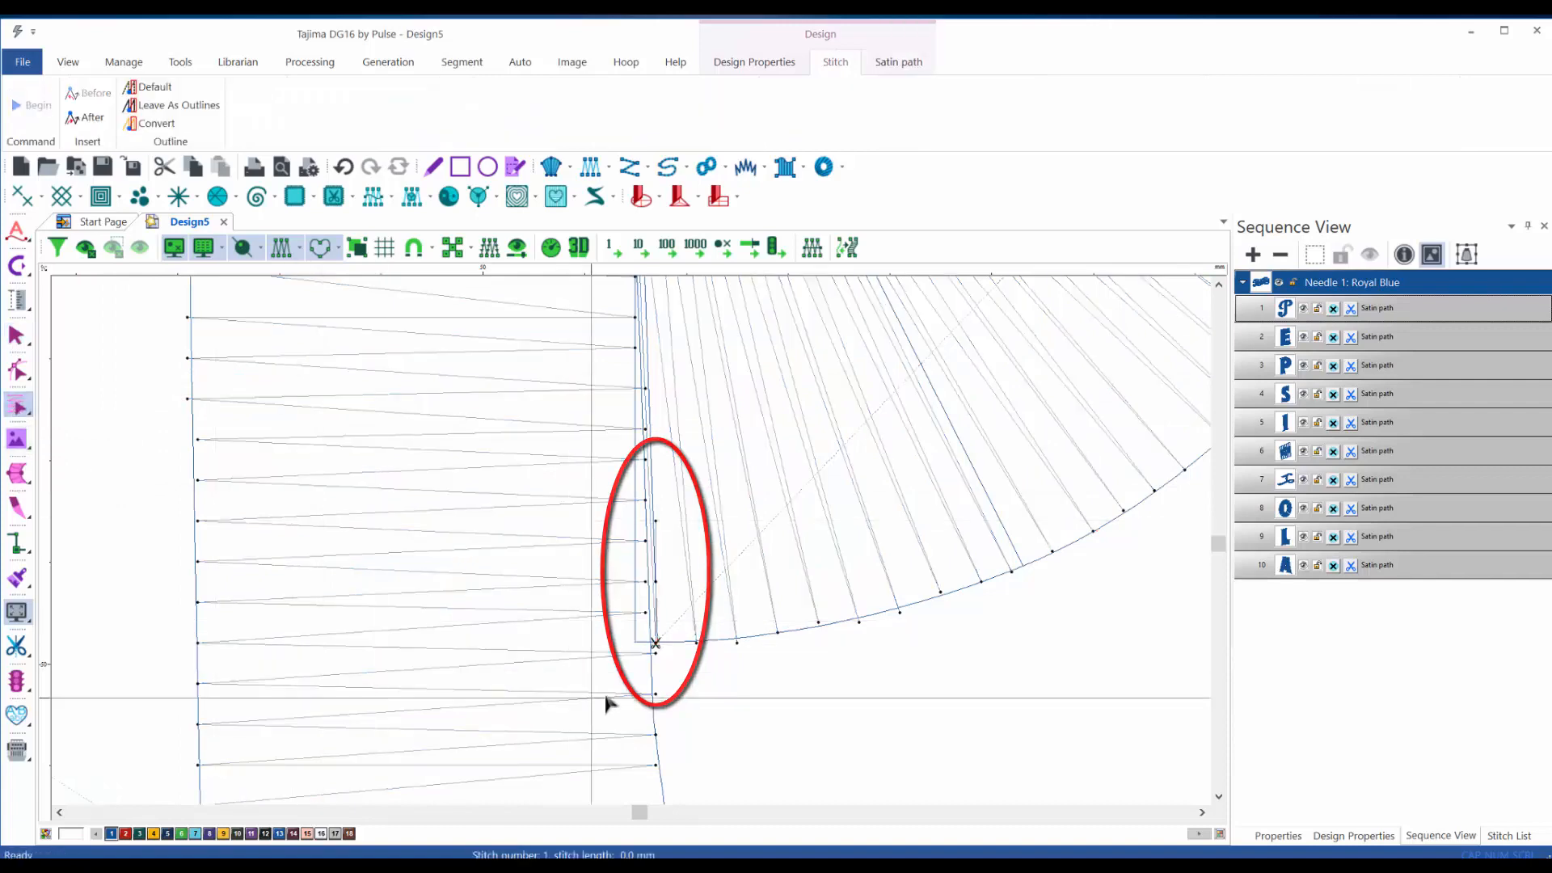
pyautogui.click(696, 648)
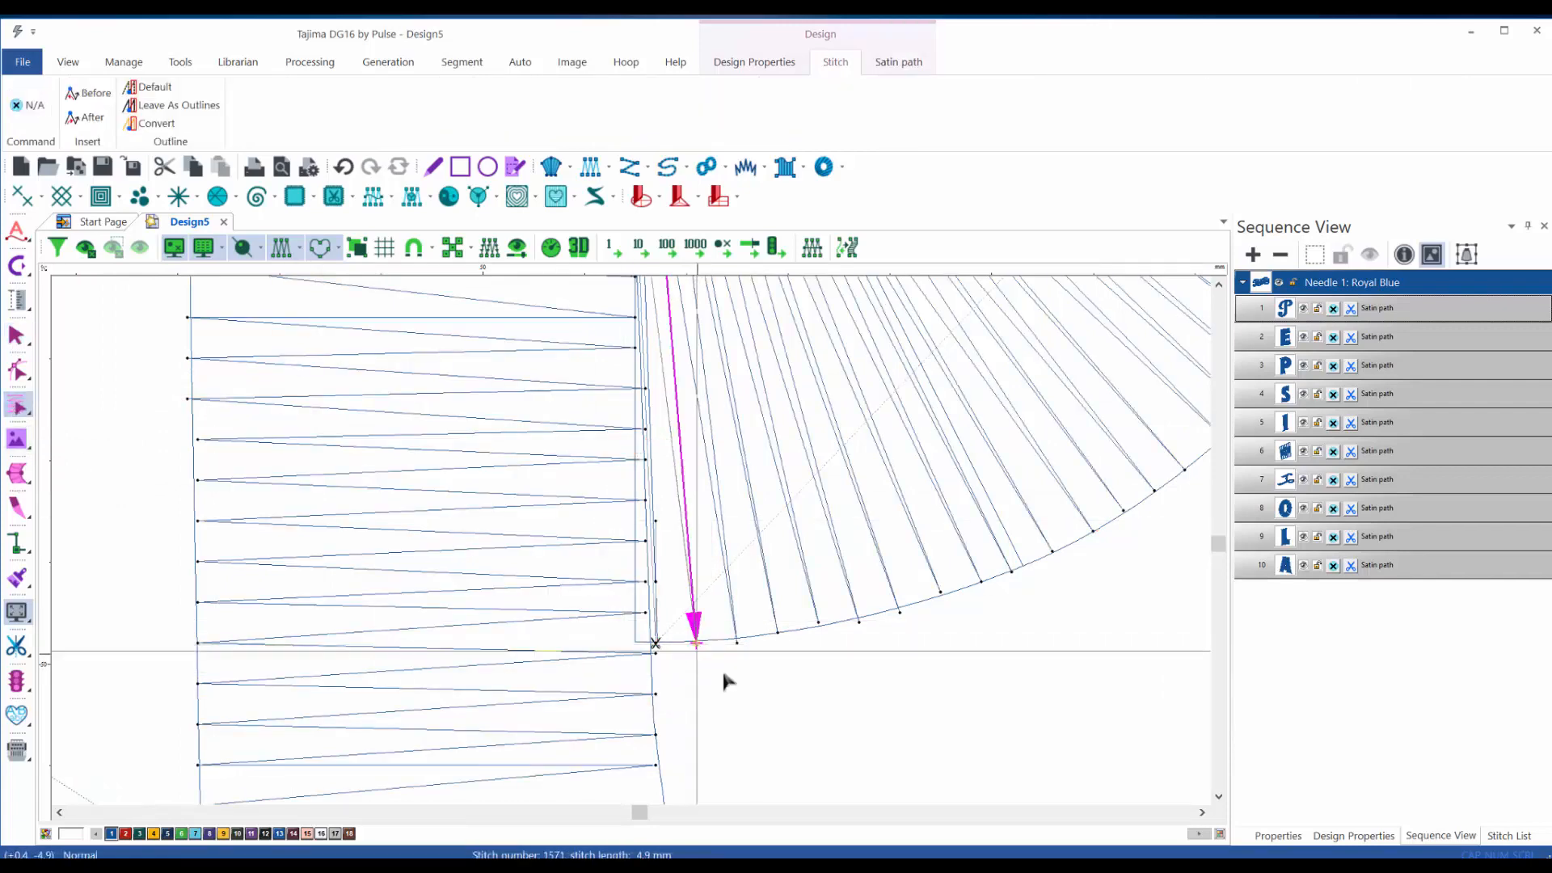
pyautogui.press('Right')
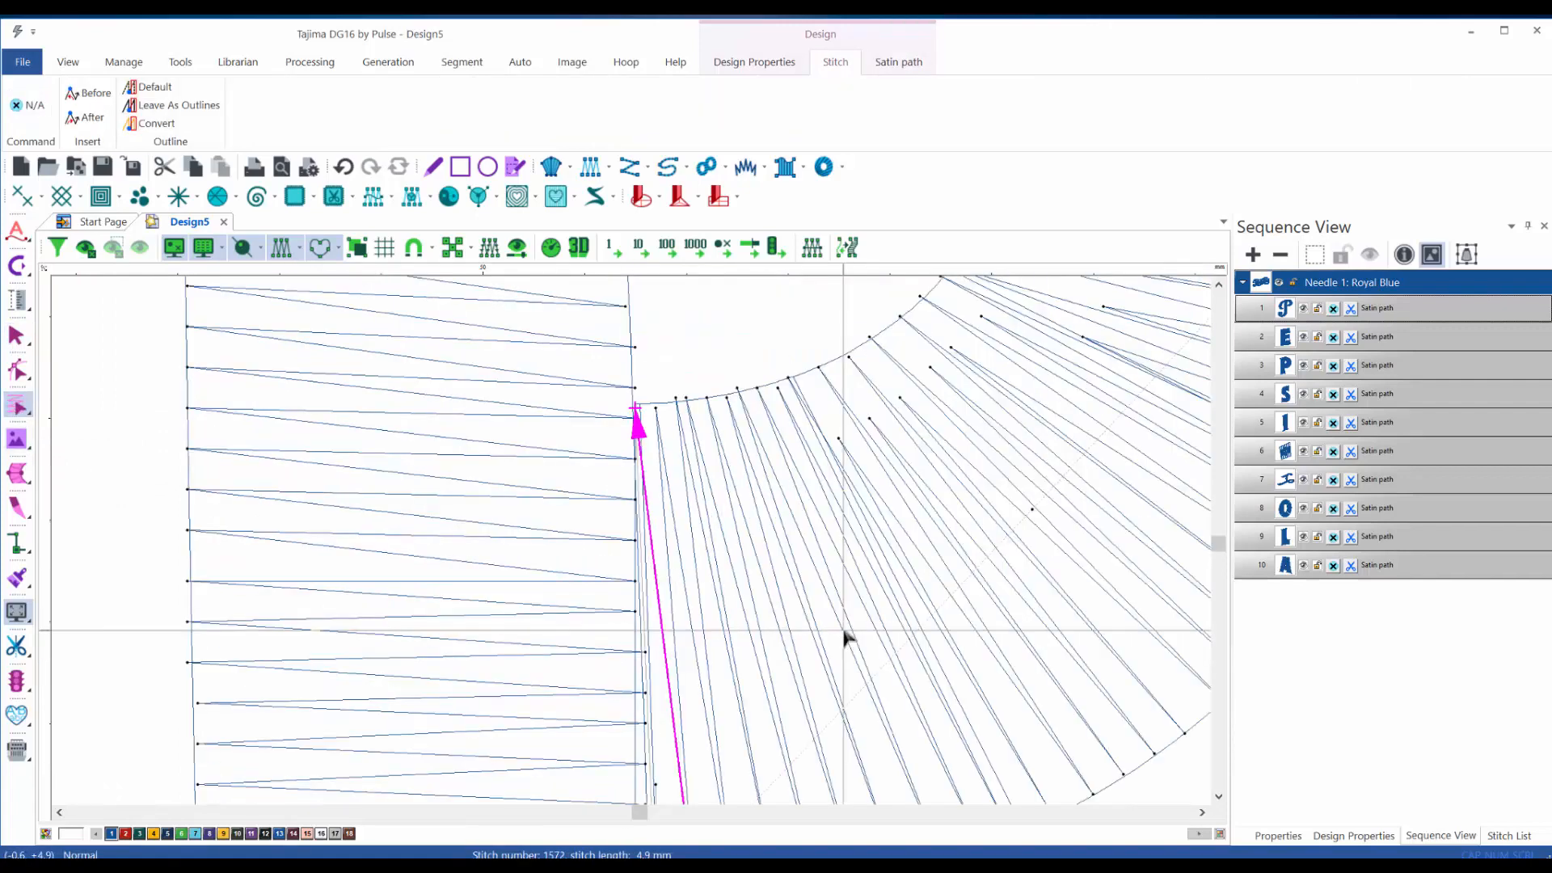
pyautogui.press('Right')
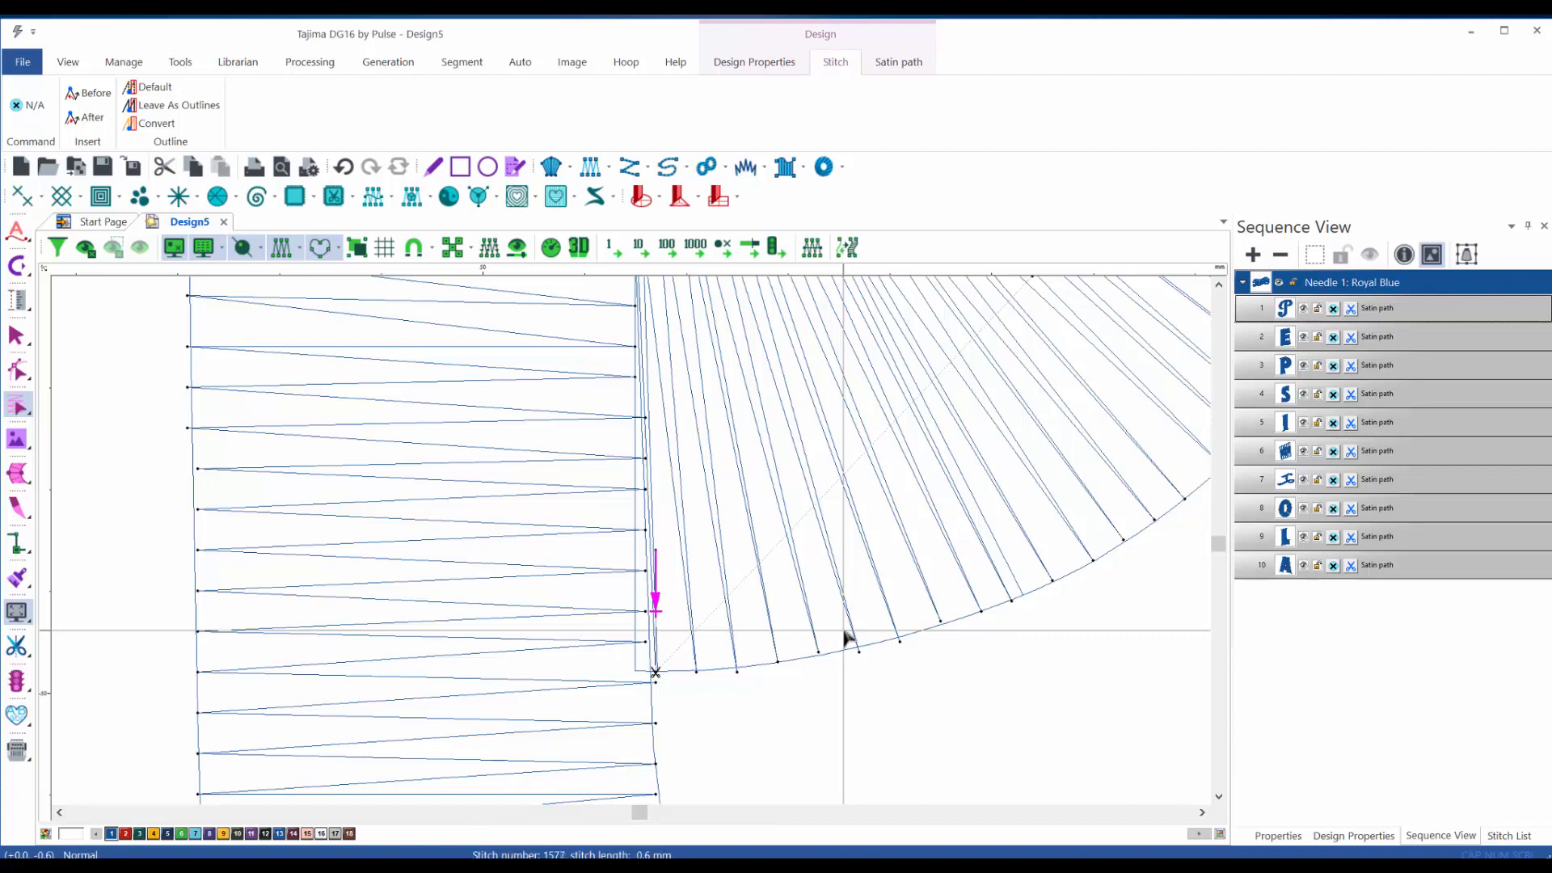
pyautogui.press('Escape')
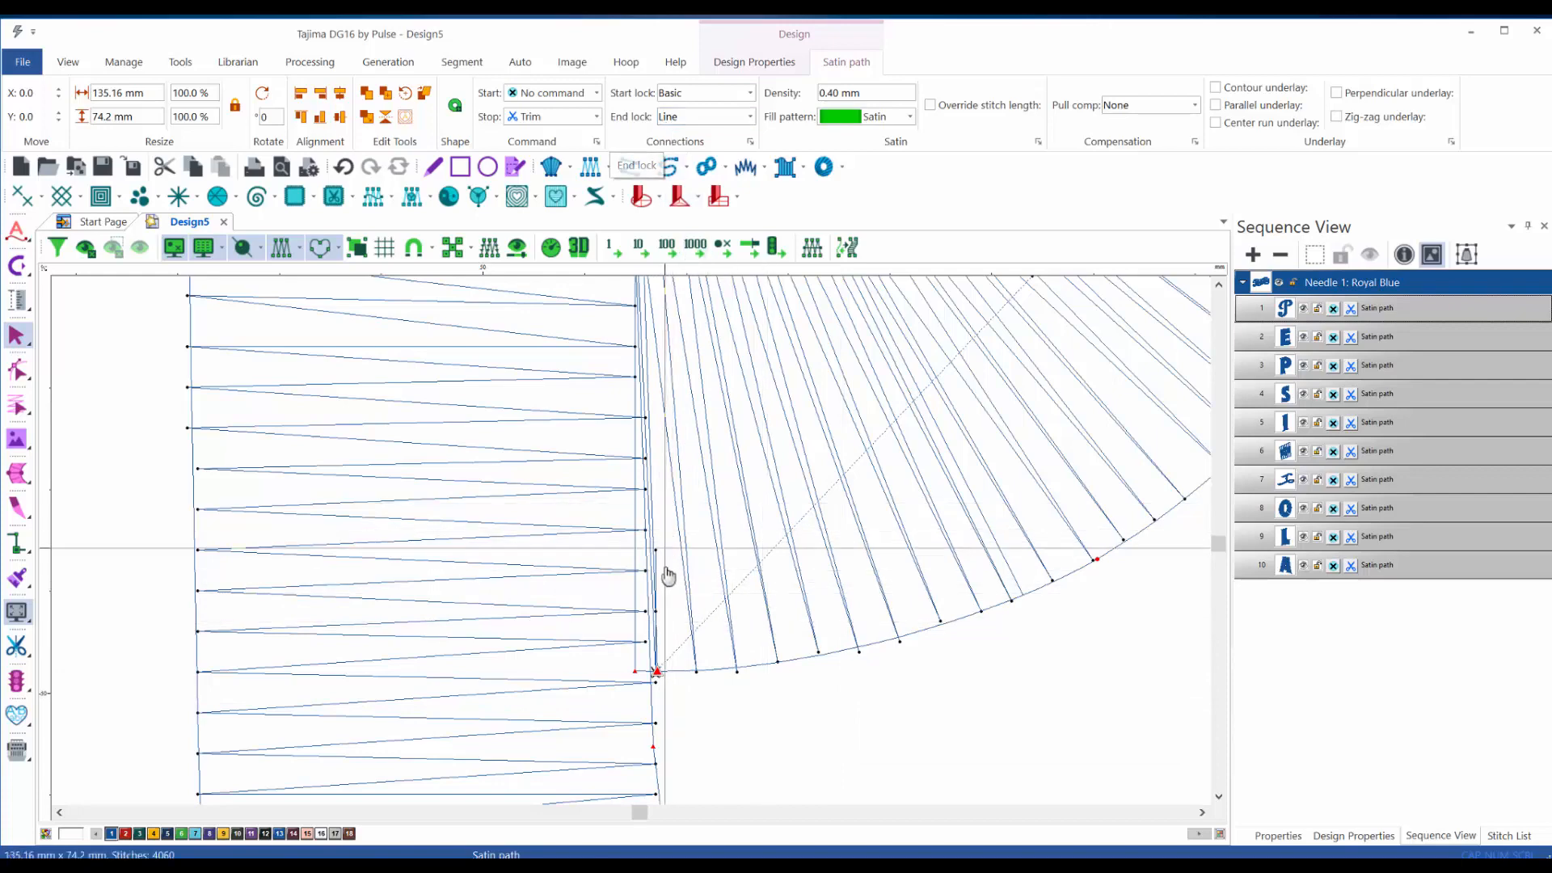
# - Set the satin density of all segments to 0.35 mm, enable contour and zig-zag underlay, and clear the selection
pyautogui.press('0')
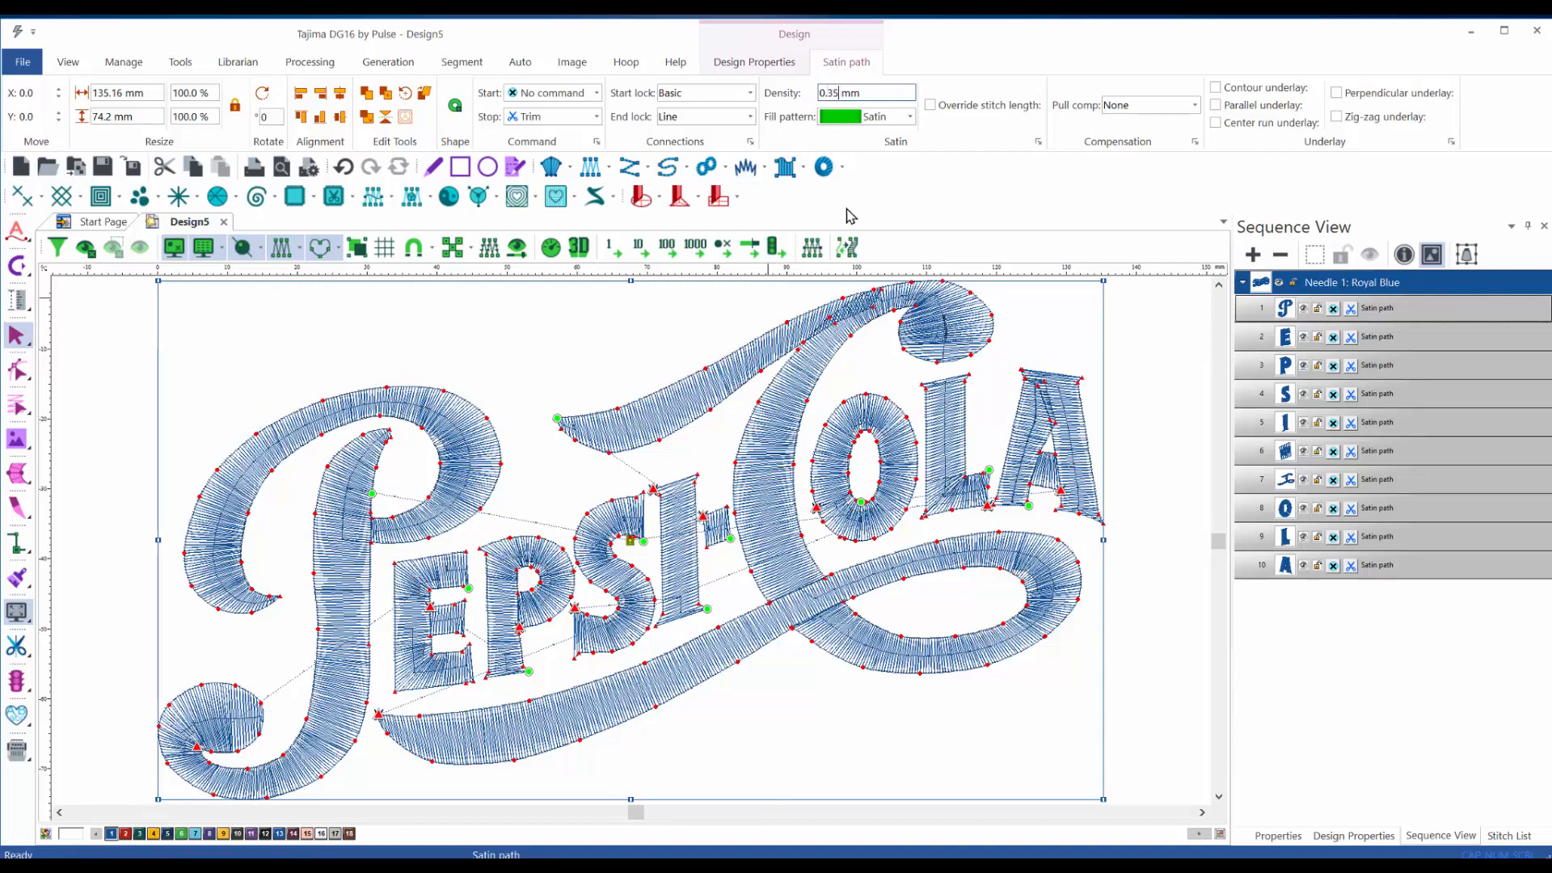
pyautogui.press('Return')
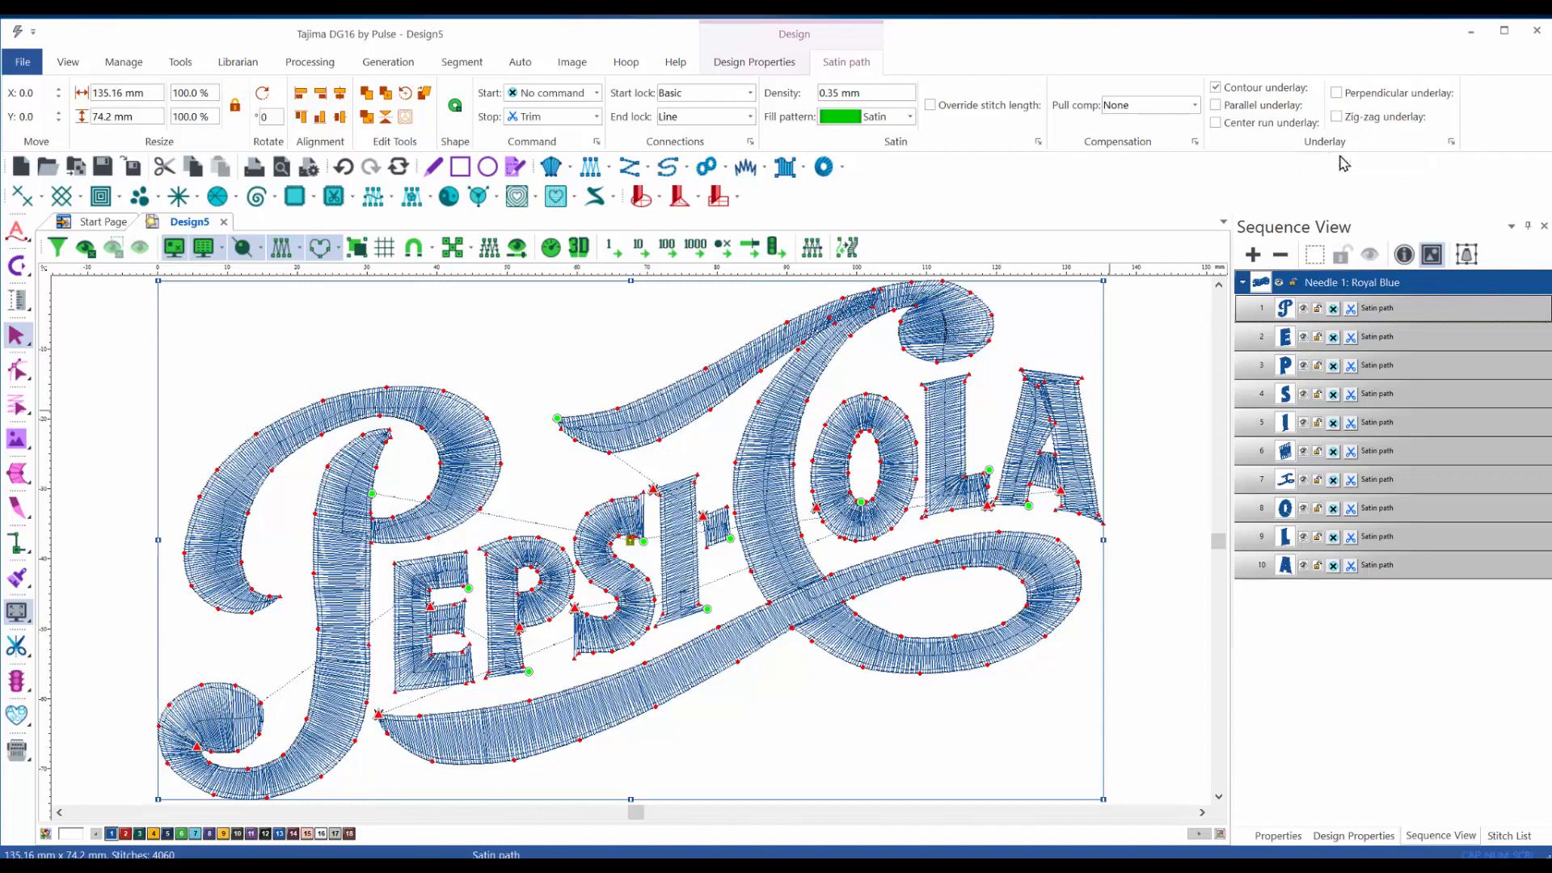
pyautogui.click(1337, 117)
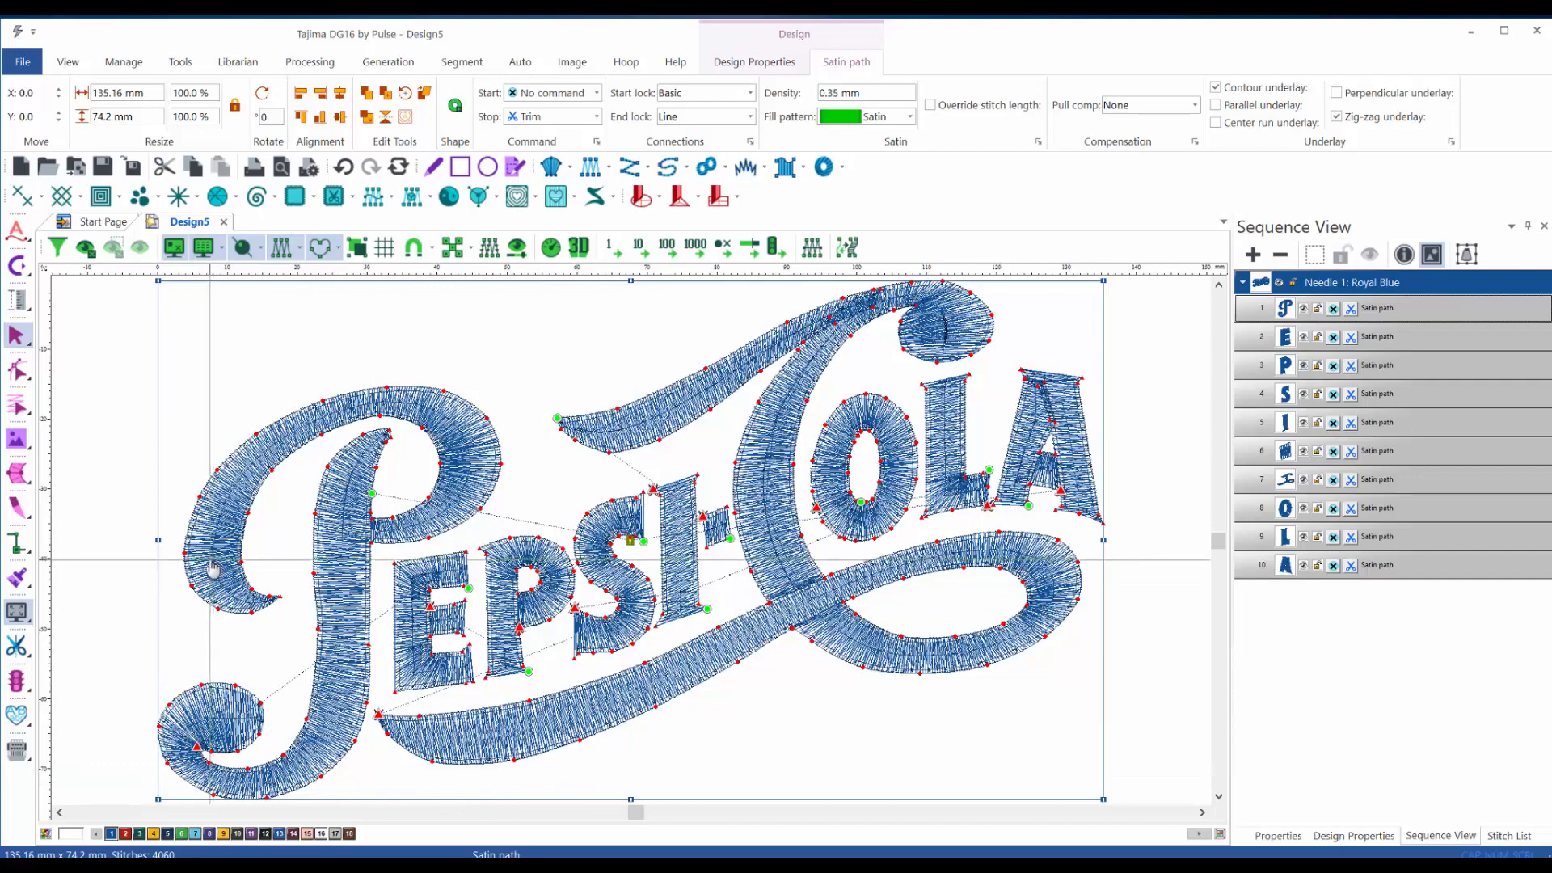
pyautogui.scroll(3, 212, 570)
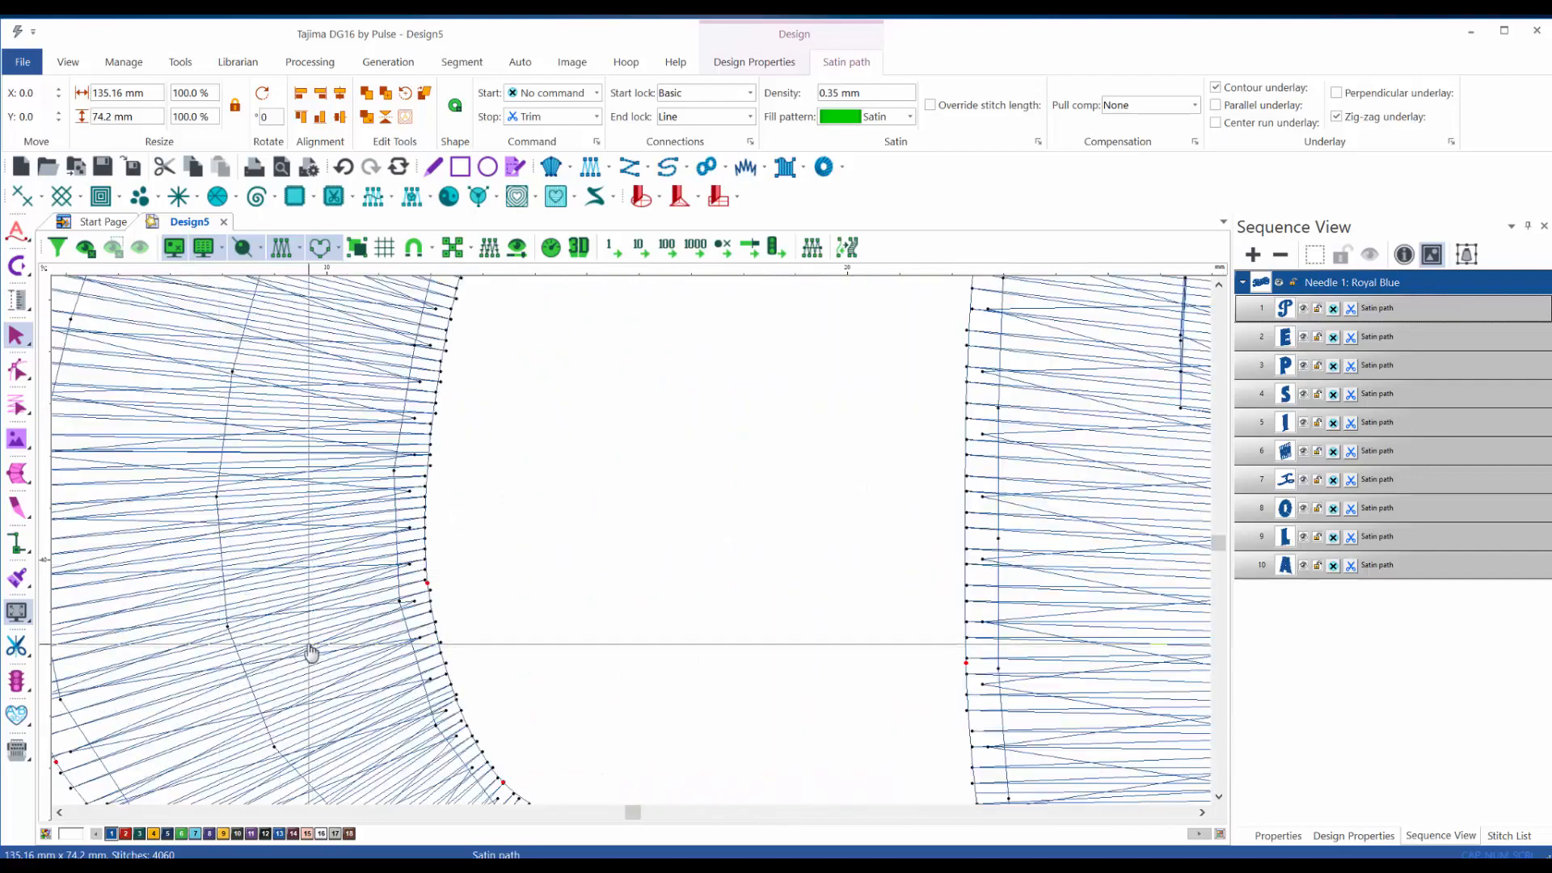
pyautogui.scroll(-1, 222, 635)
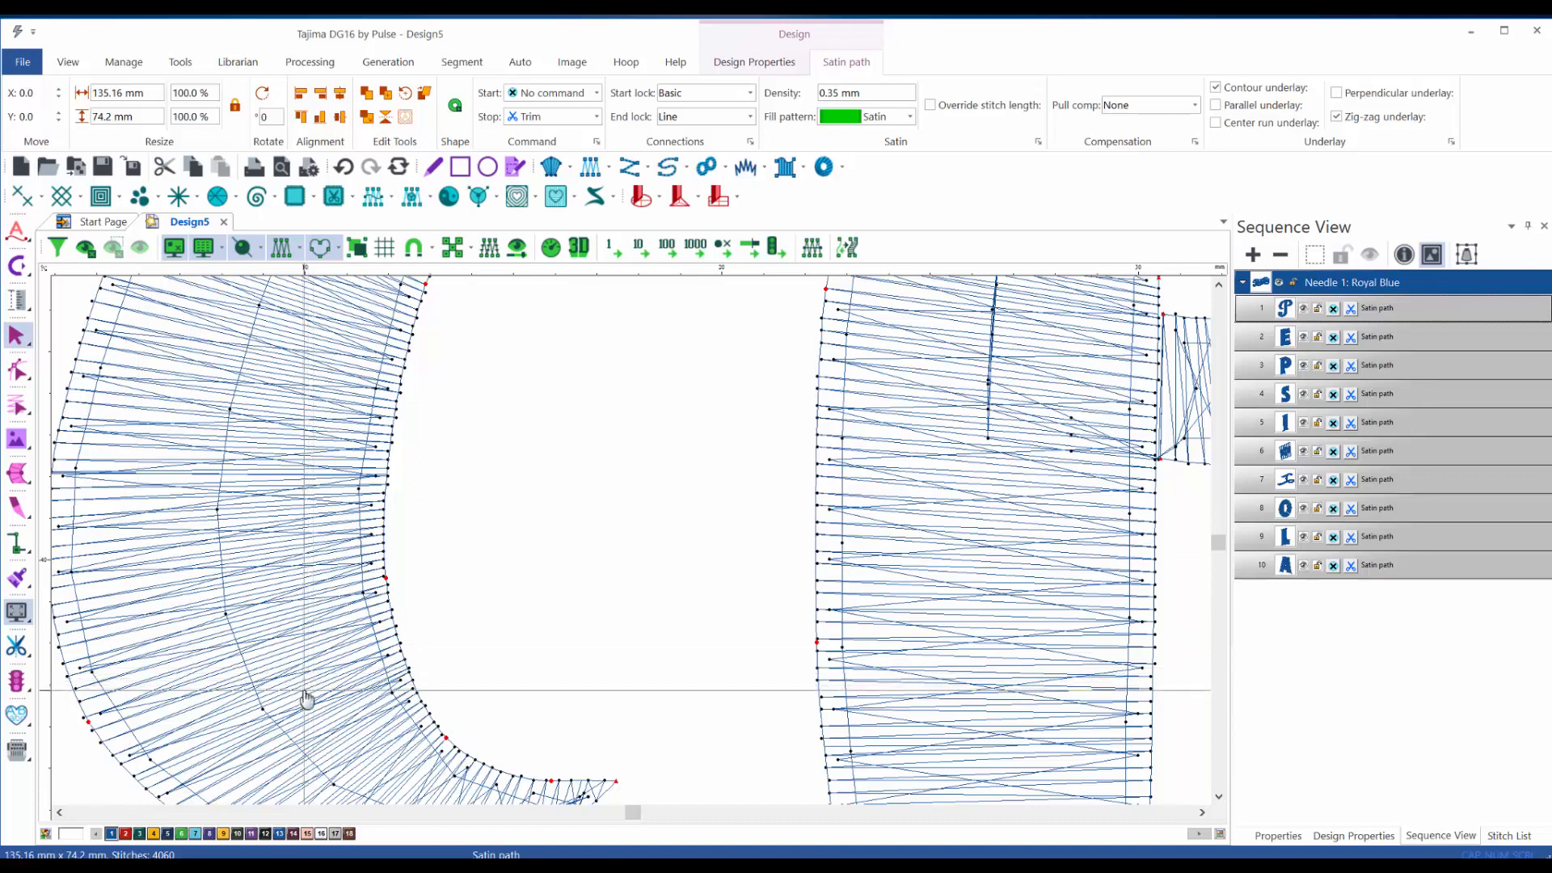
pyautogui.press('0')
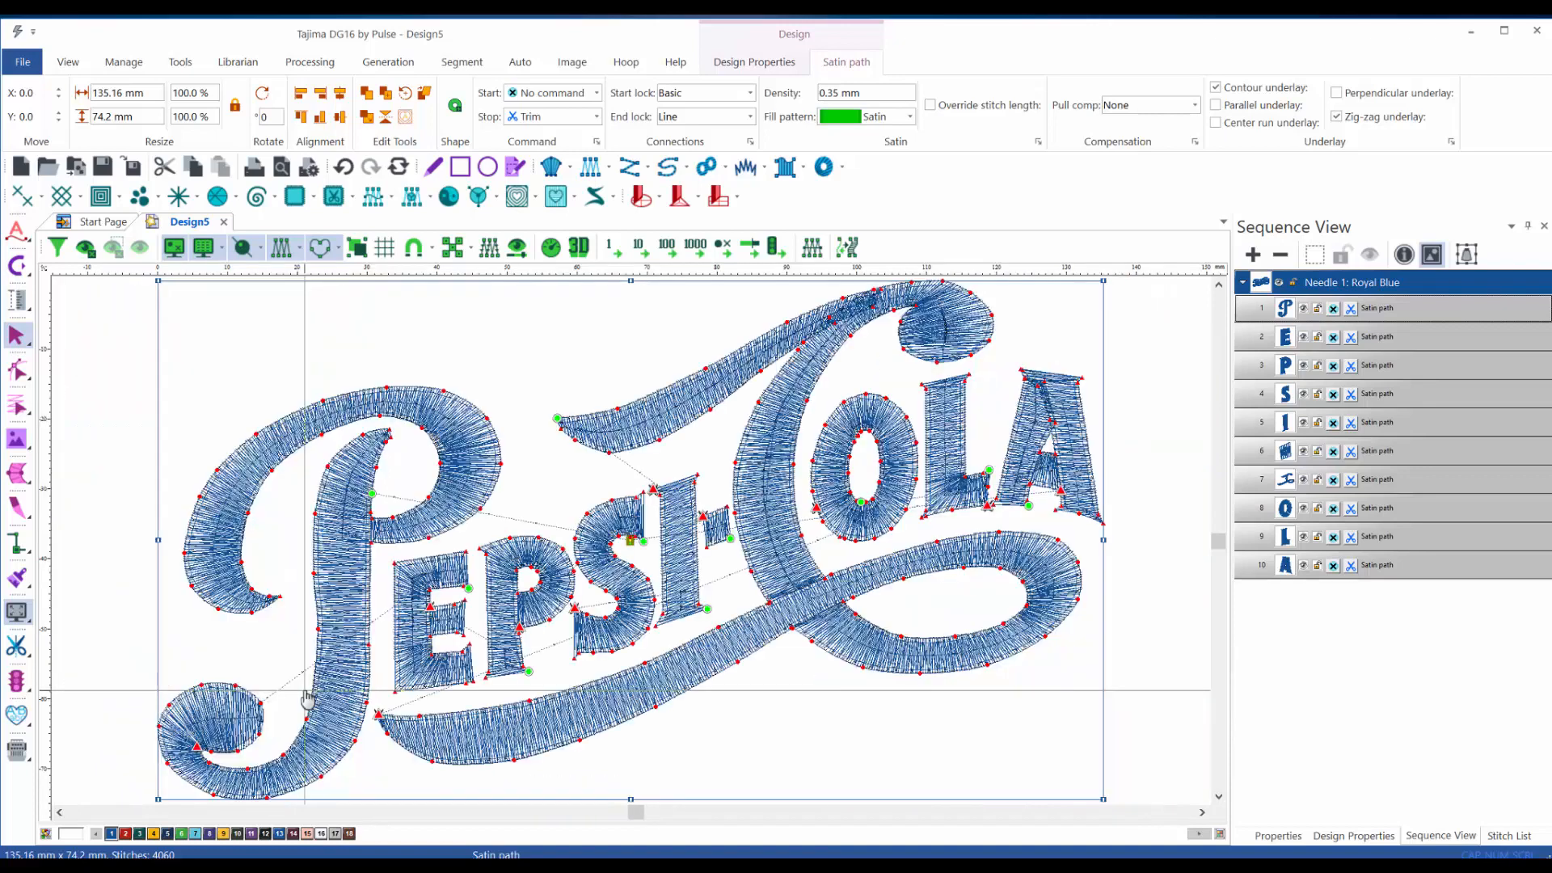
pyautogui.press('Escape')
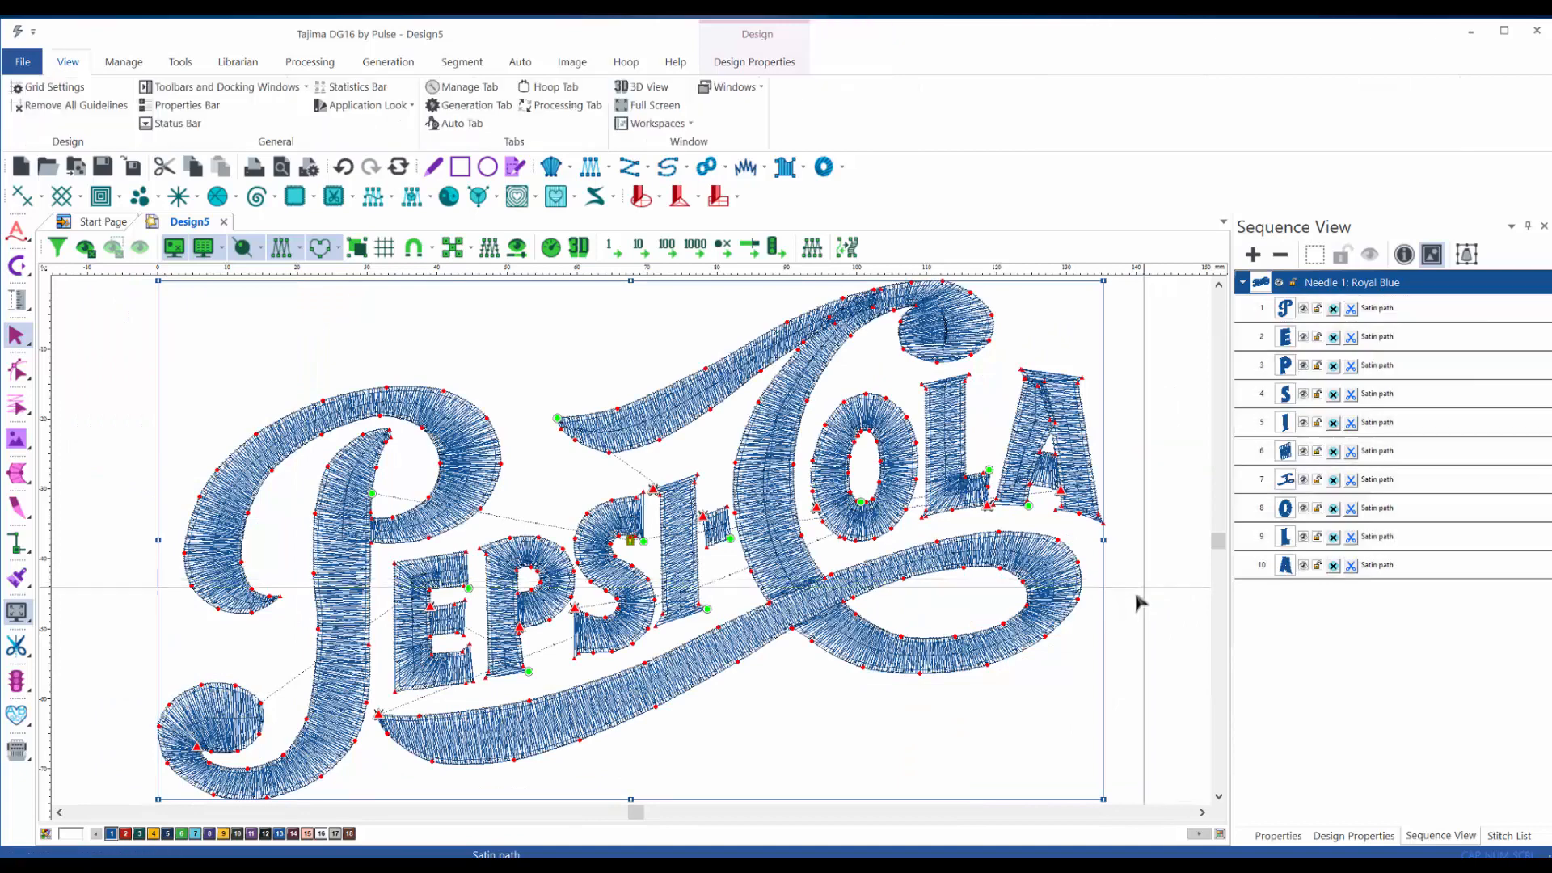